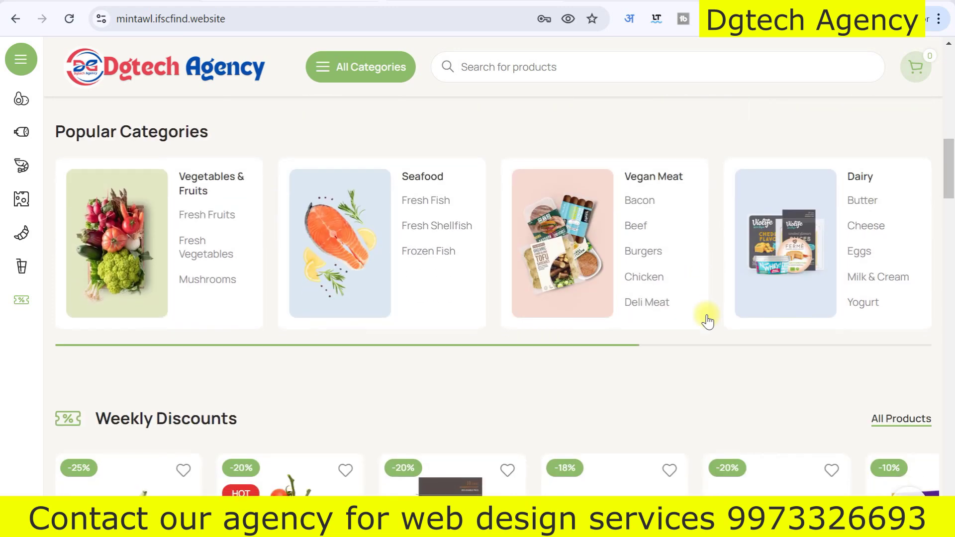
Look through the demo grocery store's home page, from the popular categories down to the closing text section.
scroll(707, 326, down, 10)
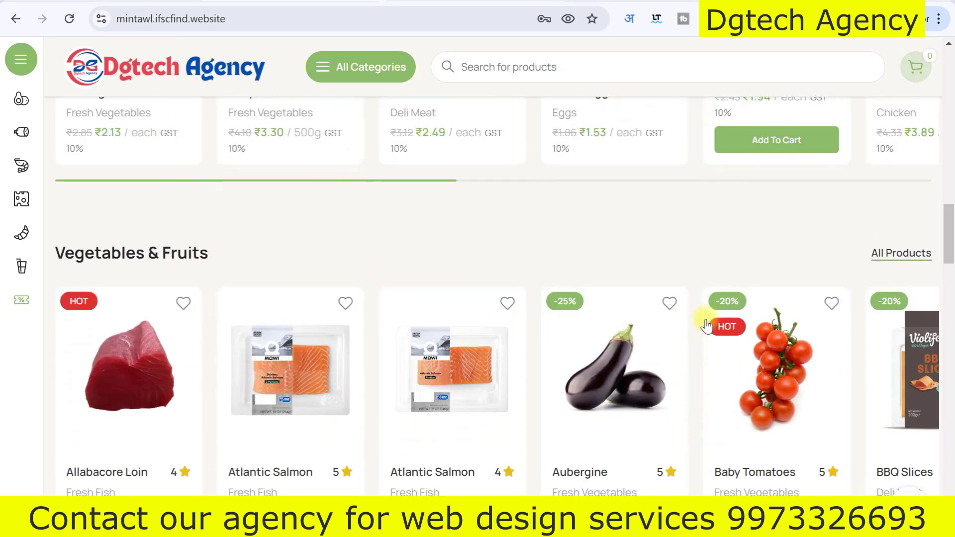
scroll(706, 326, down, 10)
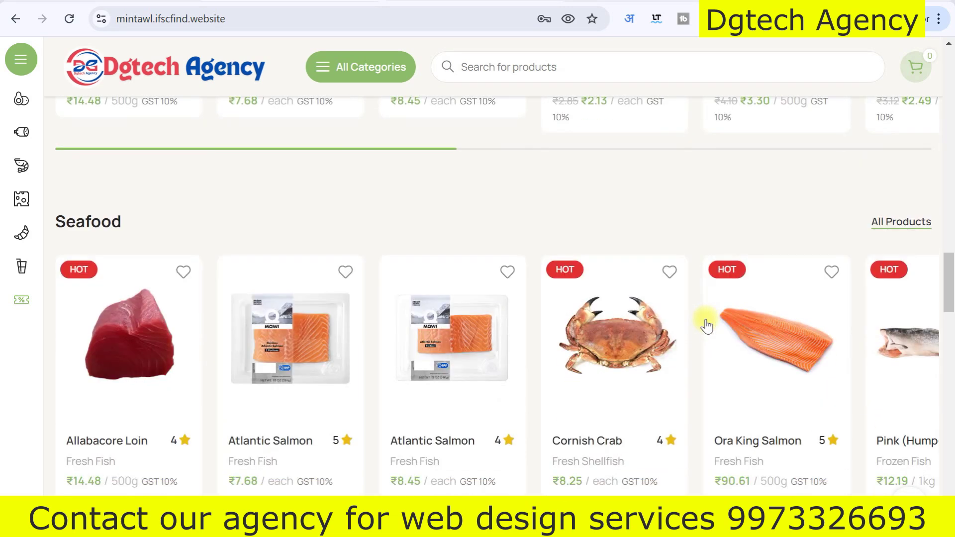
scroll(707, 326, down, 10)
scroll(707, 326, down, 10)
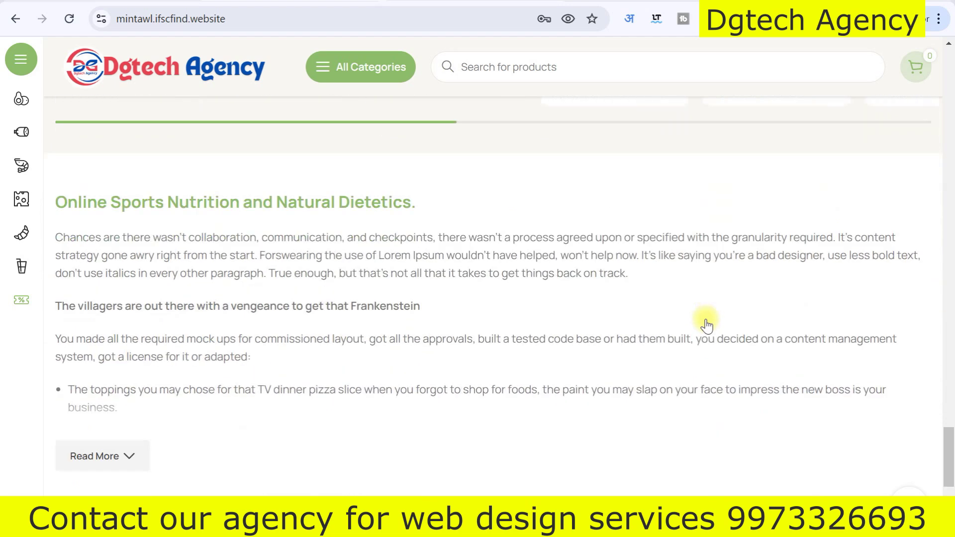
scroll(706, 325, down, 8)
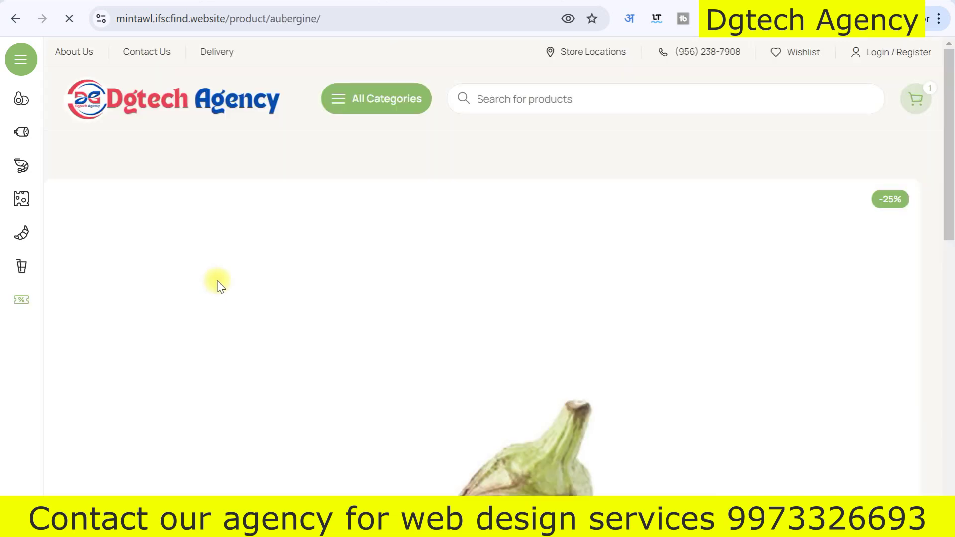
Review the Aubergine product page and add the product to the shopping cart.
scroll(408, 313, down, 6)
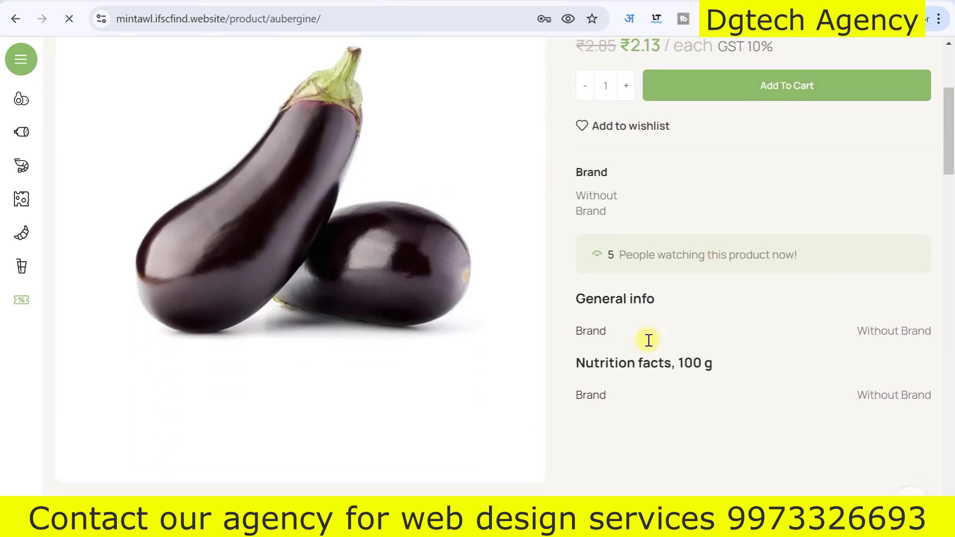
scroll(612, 319, up, 5)
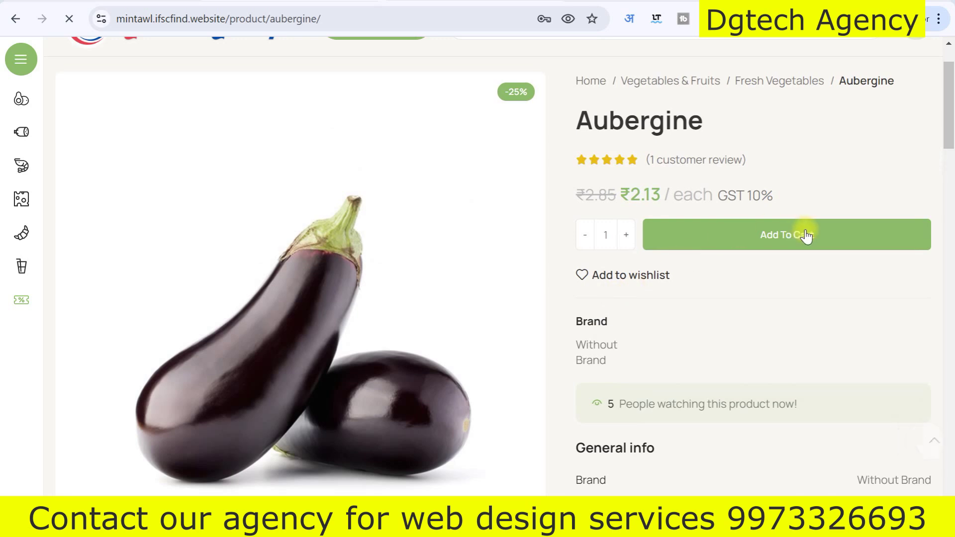
click(790, 238)
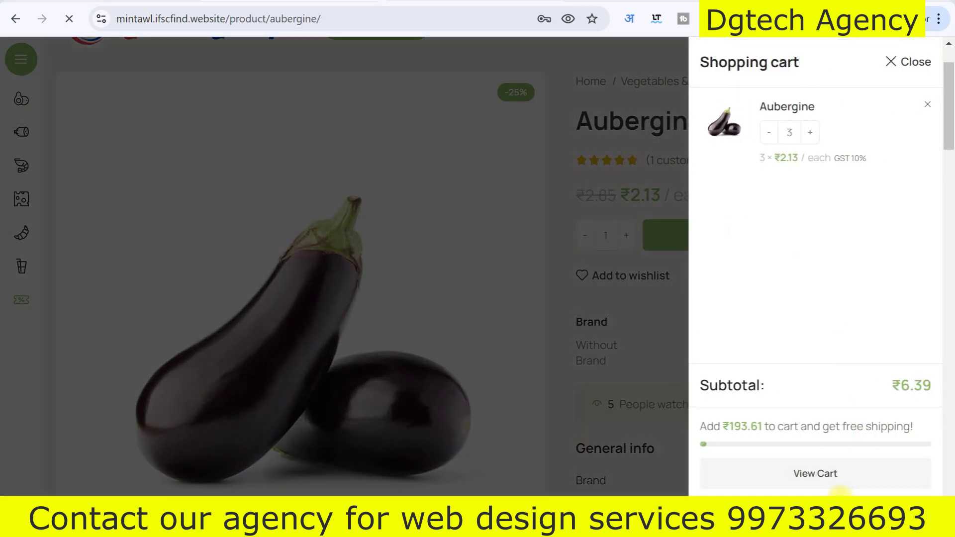
Examine the checkout page's billing fields, order notes, payment information and order summary.
scroll(350, 319, down, 3)
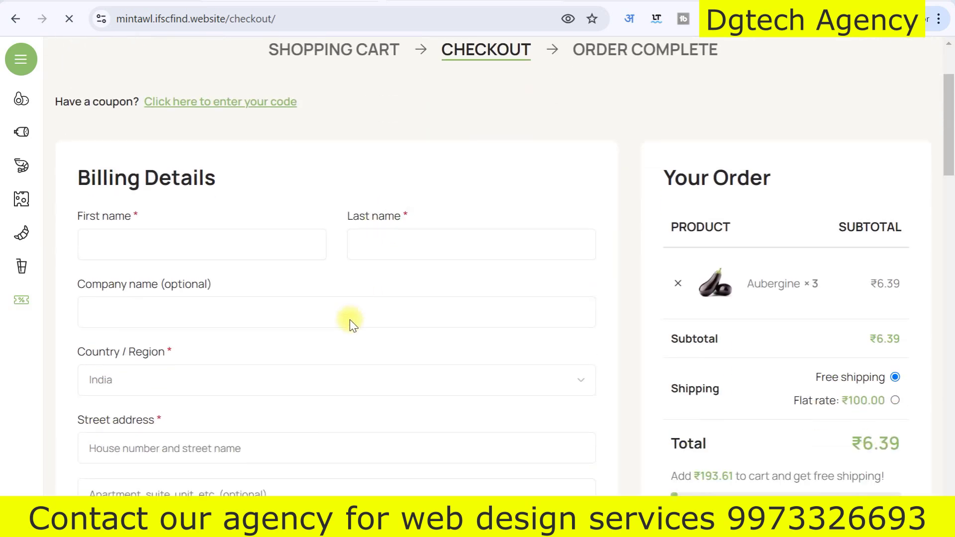
click(258, 225)
click(428, 219)
scroll(383, 349, down, 3)
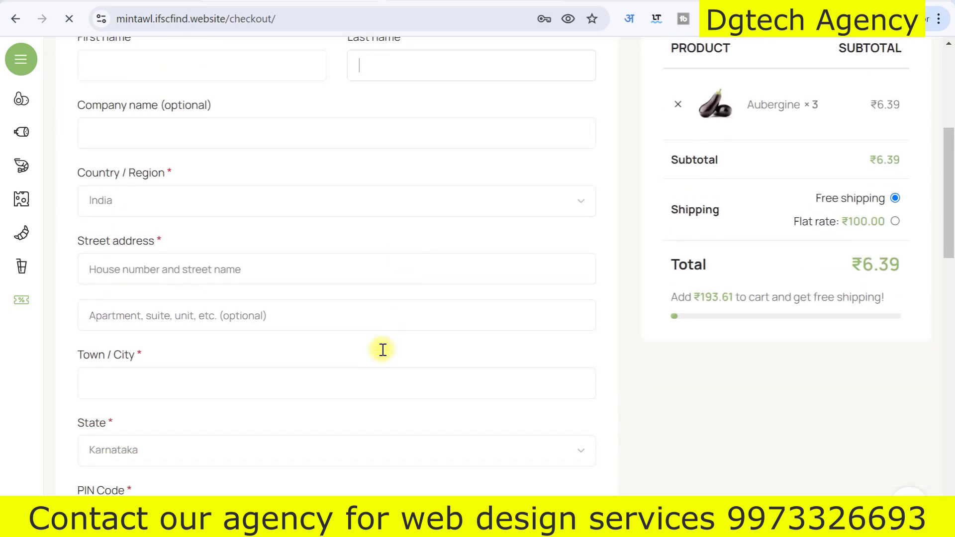
scroll(383, 350, down, 12)
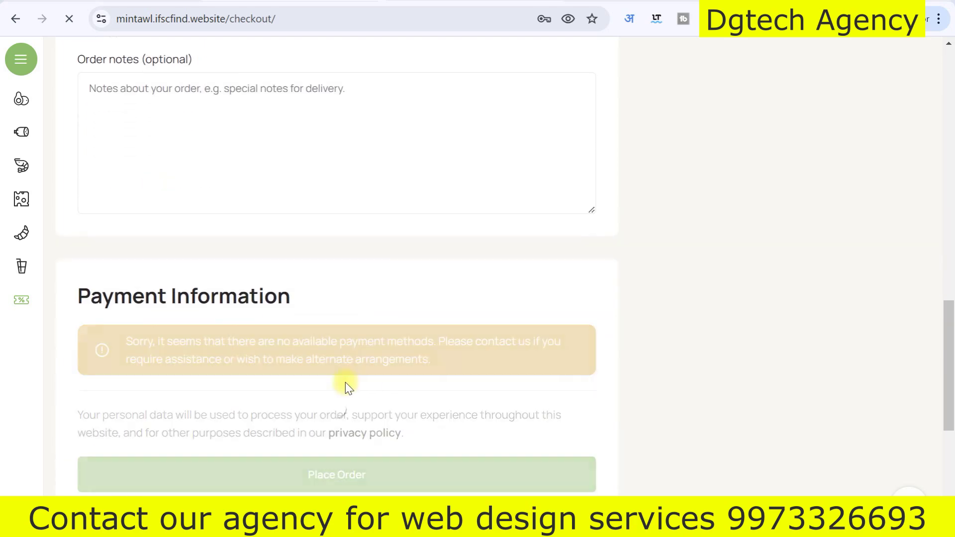
scroll(336, 393, down, 3)
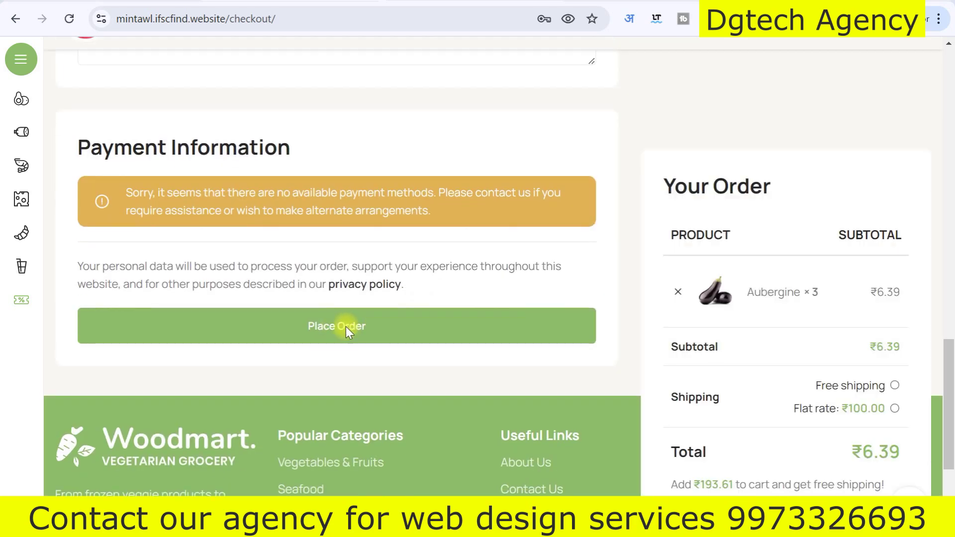
scroll(473, 363, down, 3)
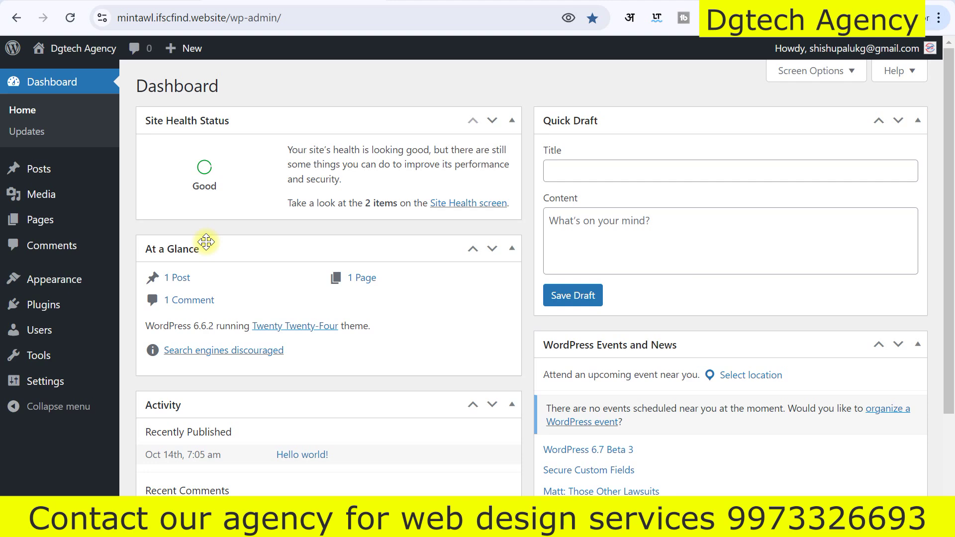
Look over the WordPress dashboard and highlight the site's domain in its web address.
scroll(101, 271, down, 2)
scroll(291, 345, down, 2)
scroll(209, 345, up, 4)
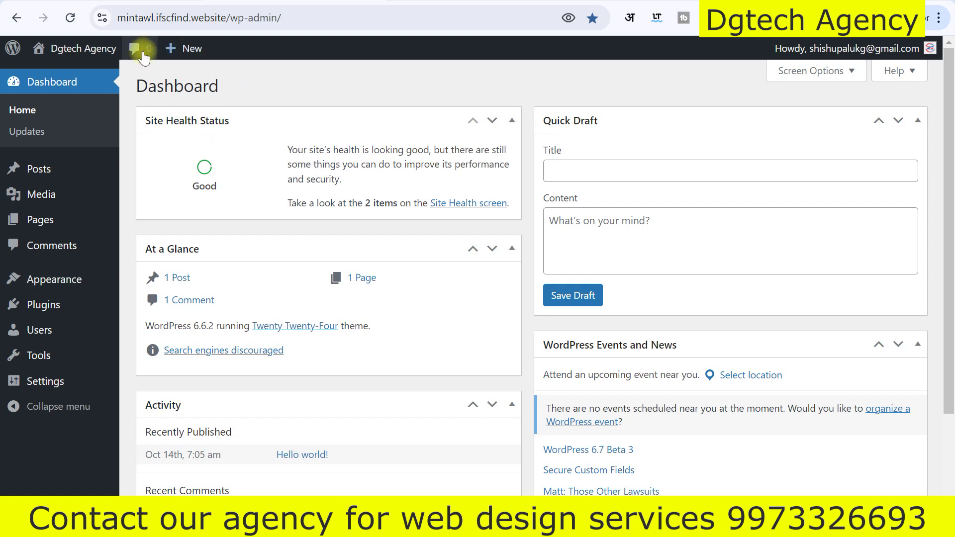
click(175, 18)
click(175, 18)
mouse_move(121, 18)
mouse_down()
mouse_move(326, 21)
mouse_move(117, 19)
mouse_up()
click(326, 21)
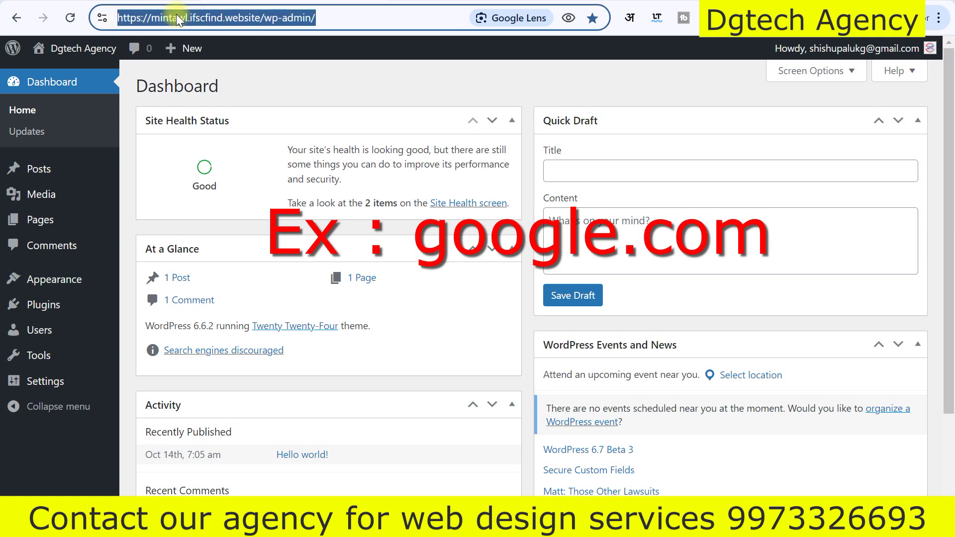
click(160, 18)
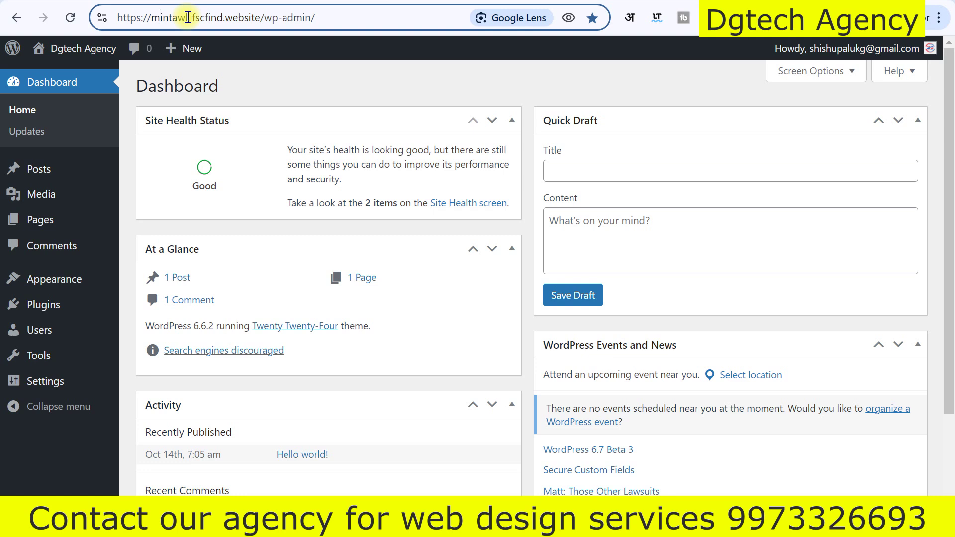
click(188, 17)
Search Google for "dgtech agency" in a new tab and open the dgtechagency.com website.
key(ctrl+t)
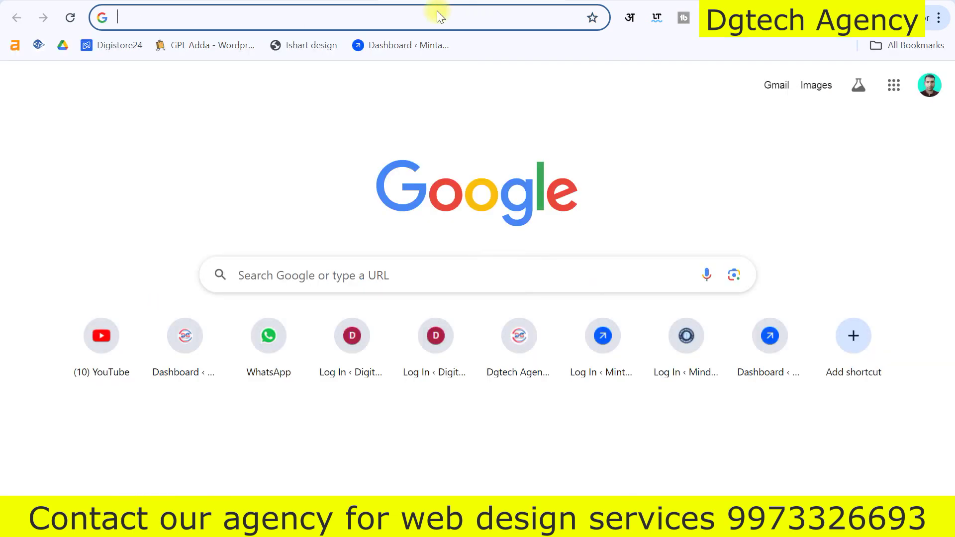
click(406, 19)
text(dgtechagency.com)
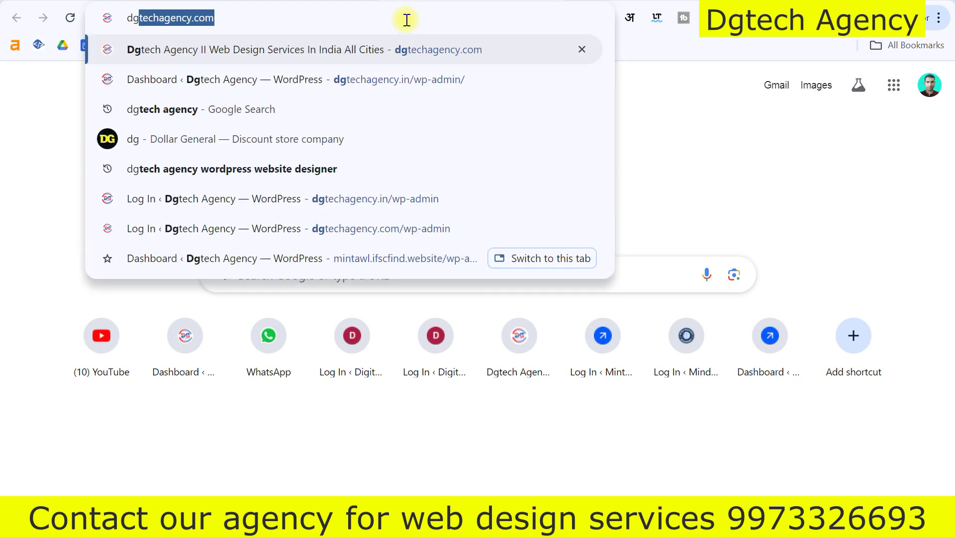
click(157, 116)
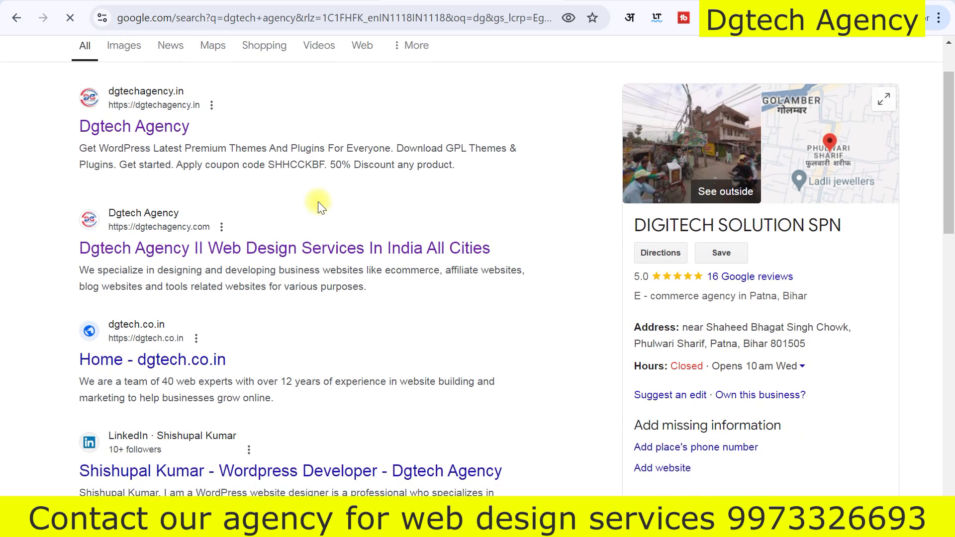
scroll(199, 200, down, 1)
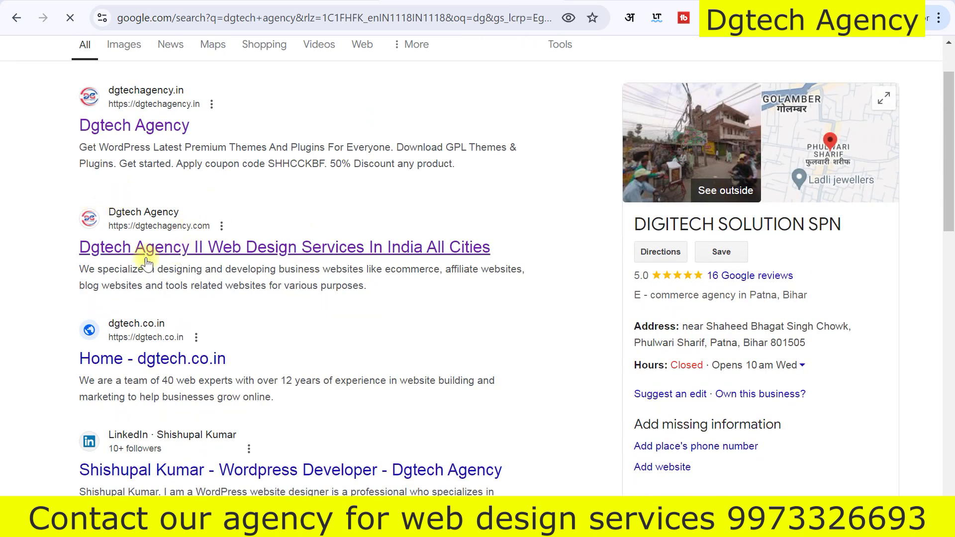
click(237, 253)
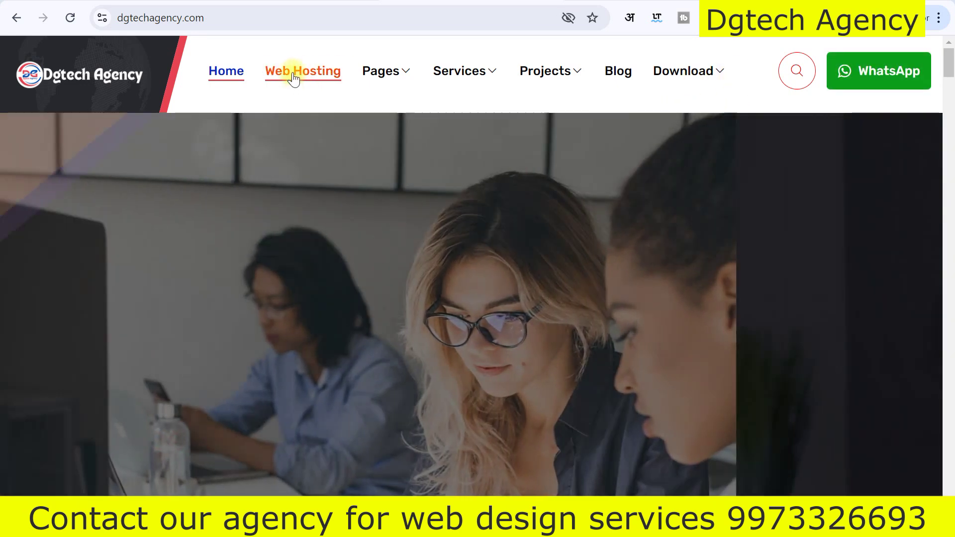
Open the site's Web Hosting page, dismiss the advertisement and go to the Hostinger pricing section.
click(292, 78)
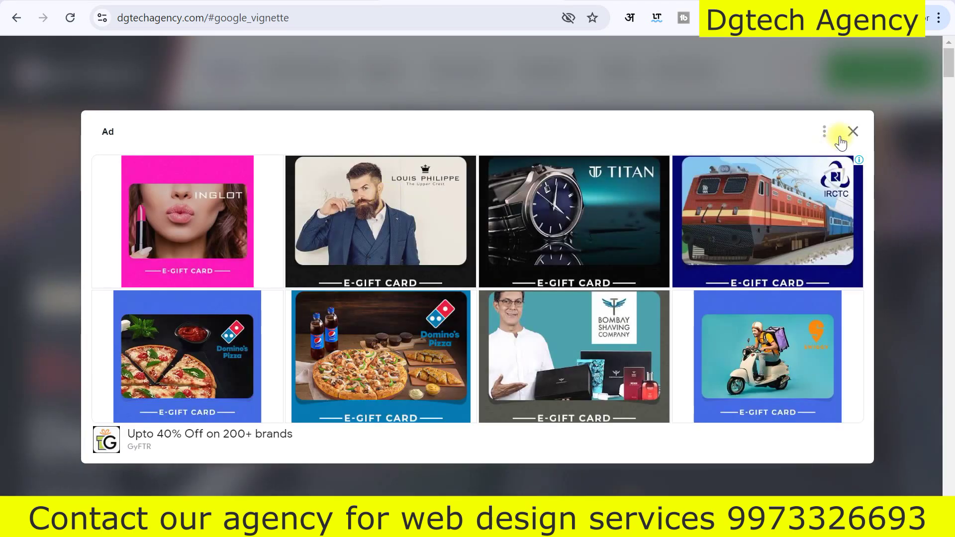
click(853, 132)
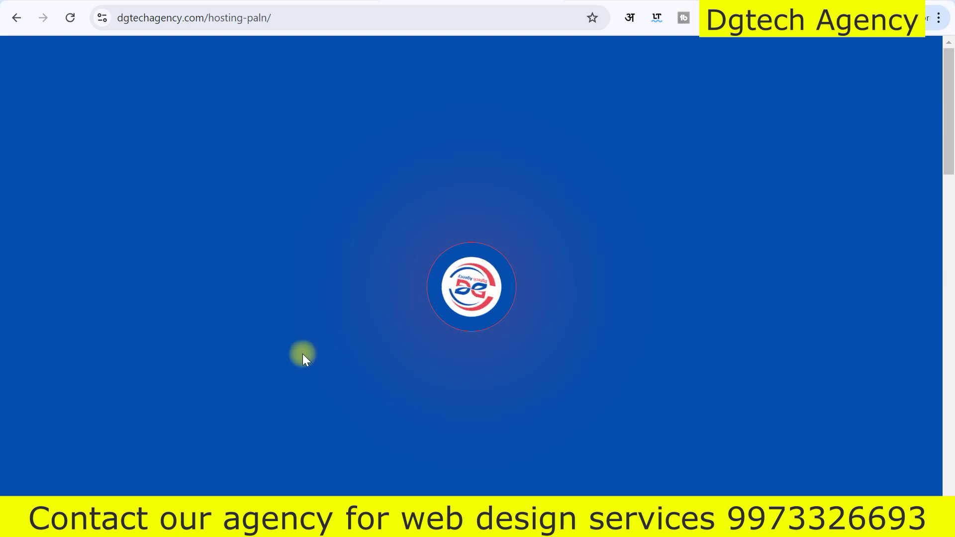
scroll(404, 251, down, 10)
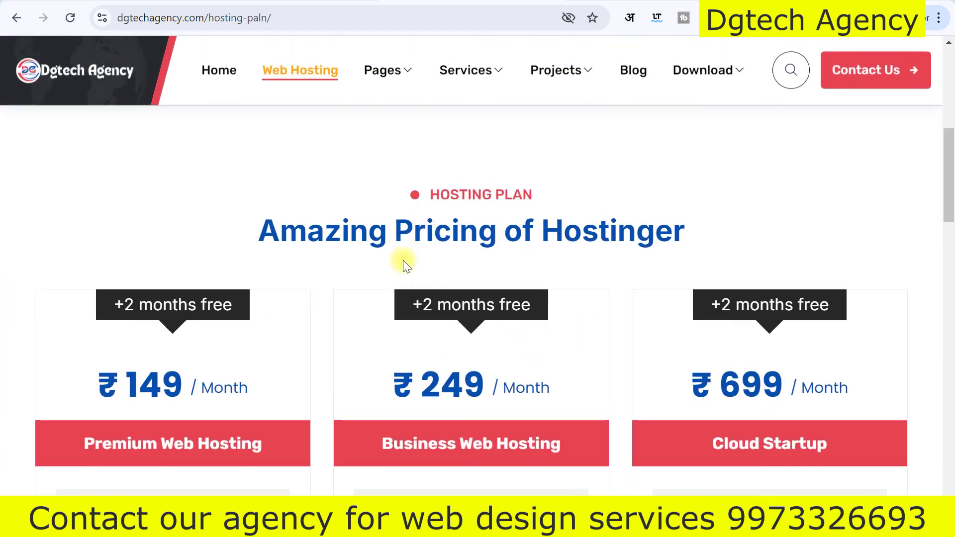
Compare the monthly prices of the three Hostinger plans and highlight the pricing section's heading.
scroll(421, 269, up, 2)
scroll(439, 264, down, 2)
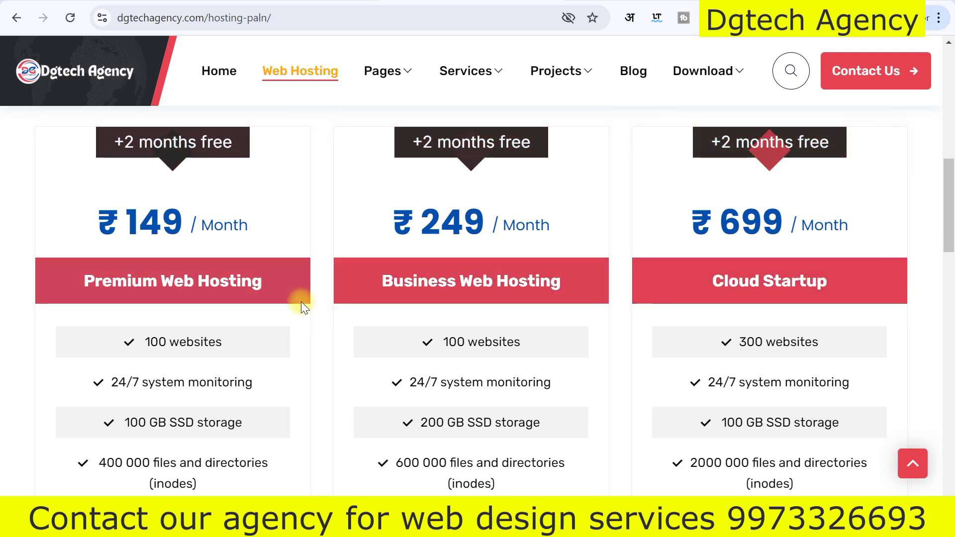
scroll(731, 311, up, 3)
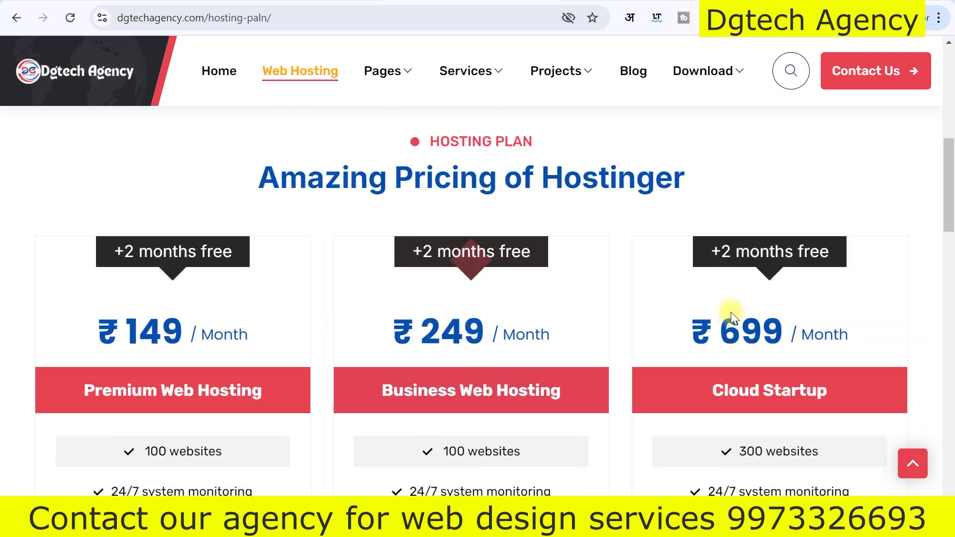
drag(305, 217, 667, 198)
click(595, 213)
drag(348, 217, 625, 205)
click(520, 215)
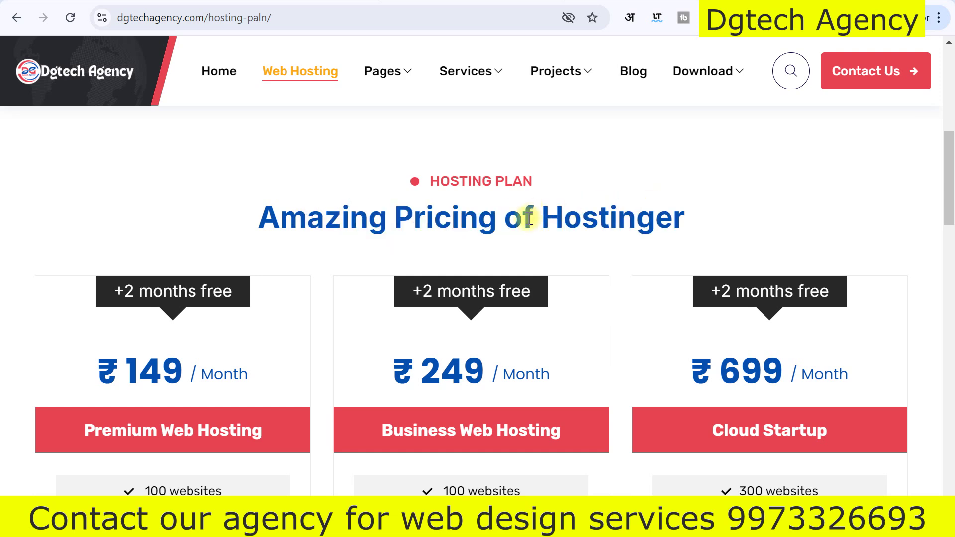
Examine the features included in the Premium, Business and Cloud Startup hosting plans.
scroll(528, 219, down, 6)
scroll(535, 232, down, 5)
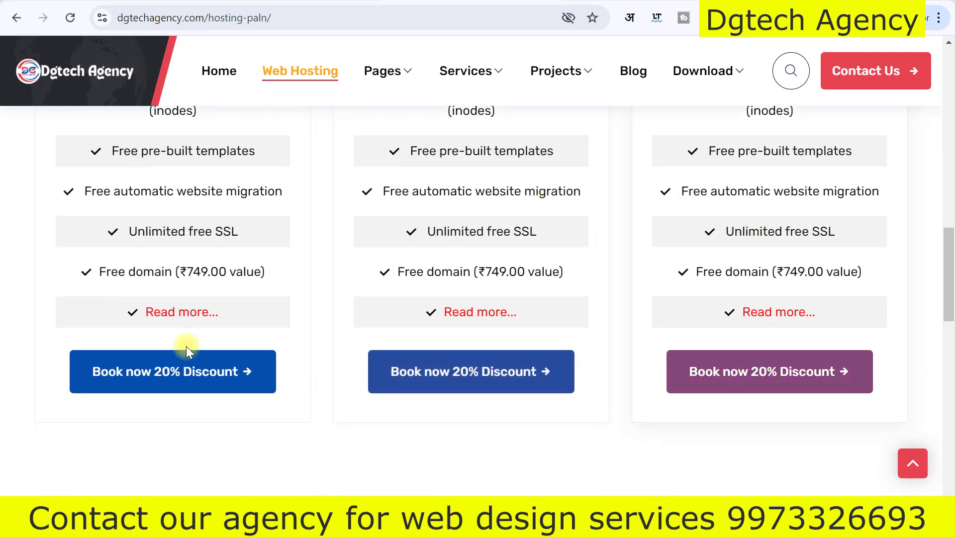
scroll(221, 338, up, 3)
scroll(192, 247, down, 2)
scroll(189, 258, up, 3)
scroll(192, 259, down, 4)
scroll(191, 234, up, 4)
scroll(229, 398, down, 4)
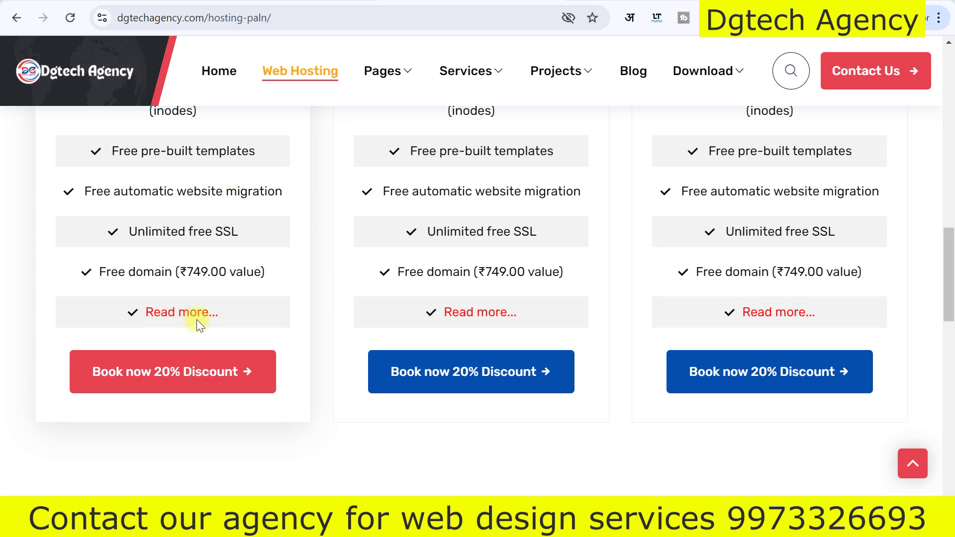
scroll(181, 164, up, 3)
scroll(184, 358, down, 3)
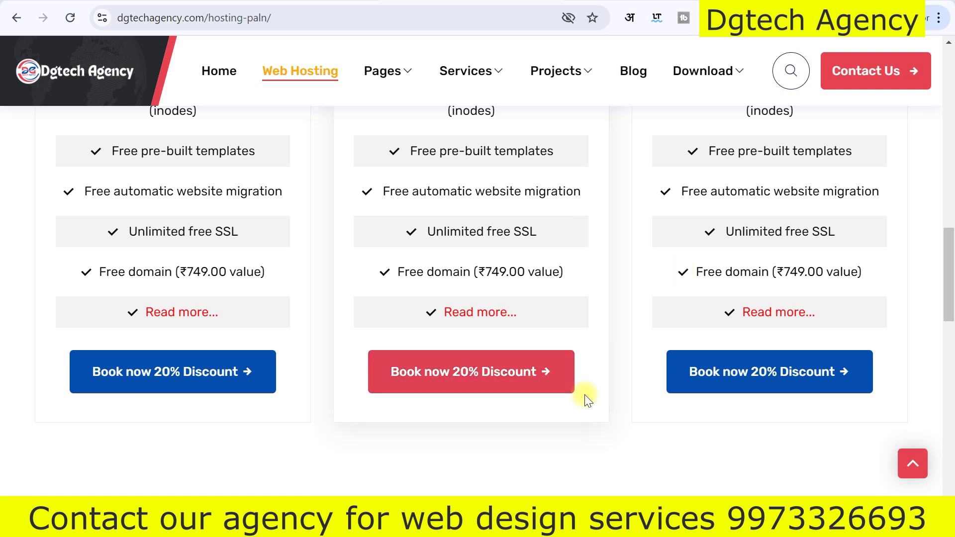
Book the Business Web Hosting plan with the 20% discount and set its period to 12 months.
click(448, 378)
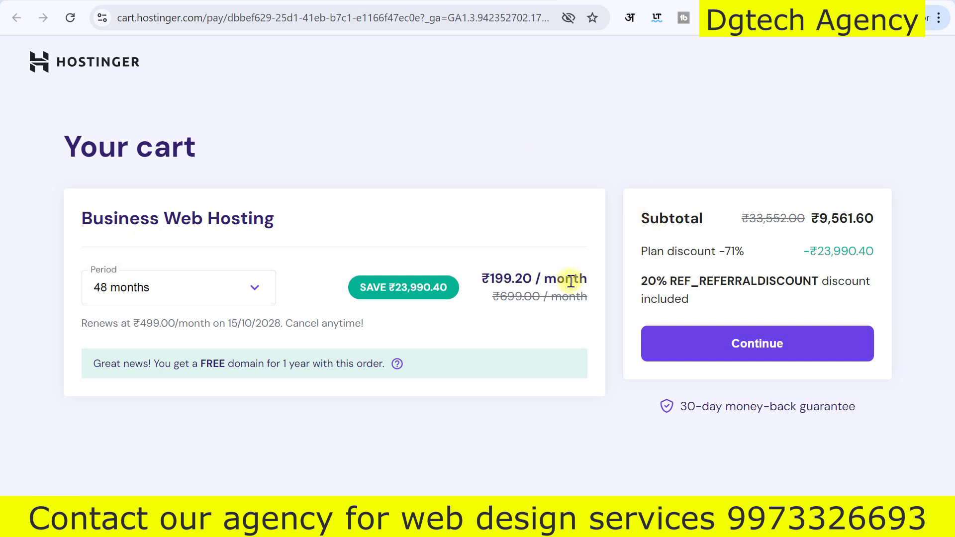
click(222, 283)
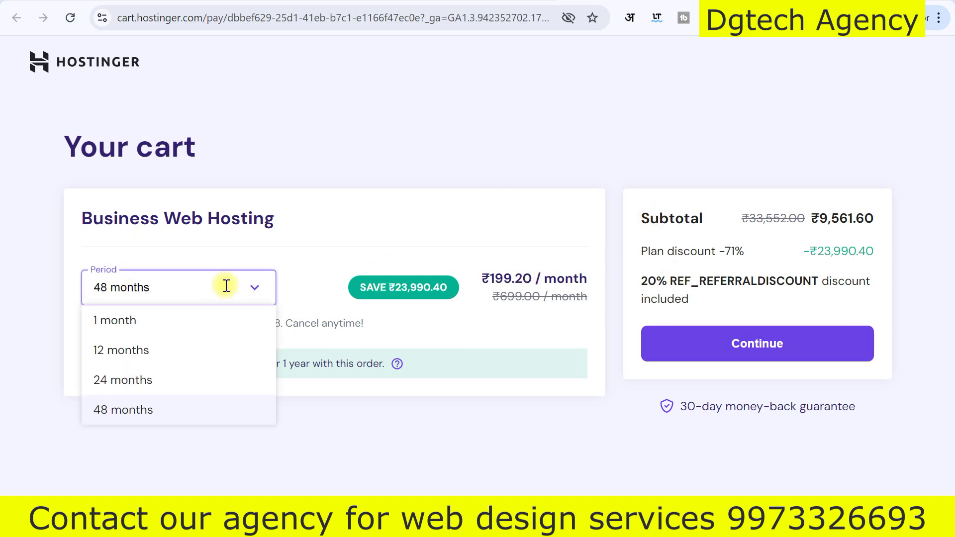
click(135, 349)
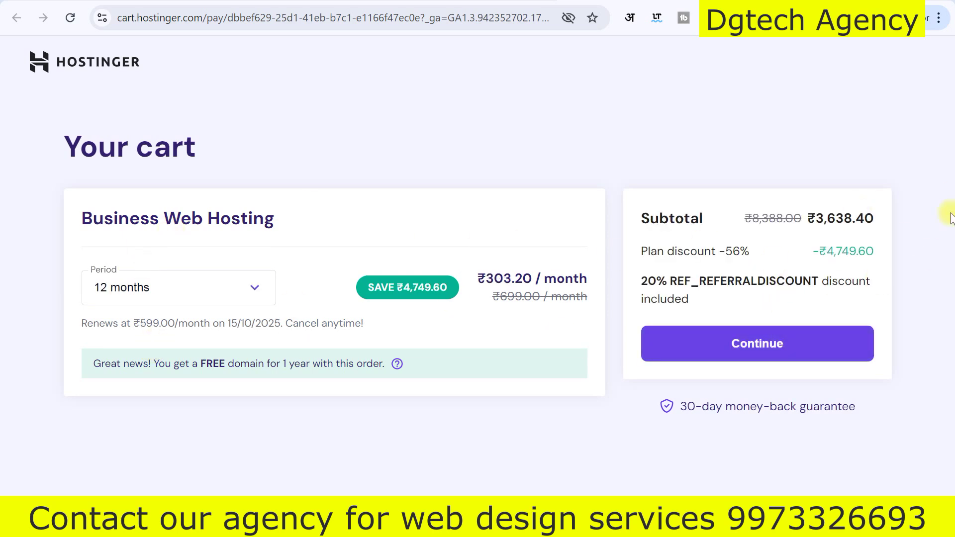
Highlight the cart's discounted subtotal and the included 20% referral discount.
drag(808, 219, 860, 222)
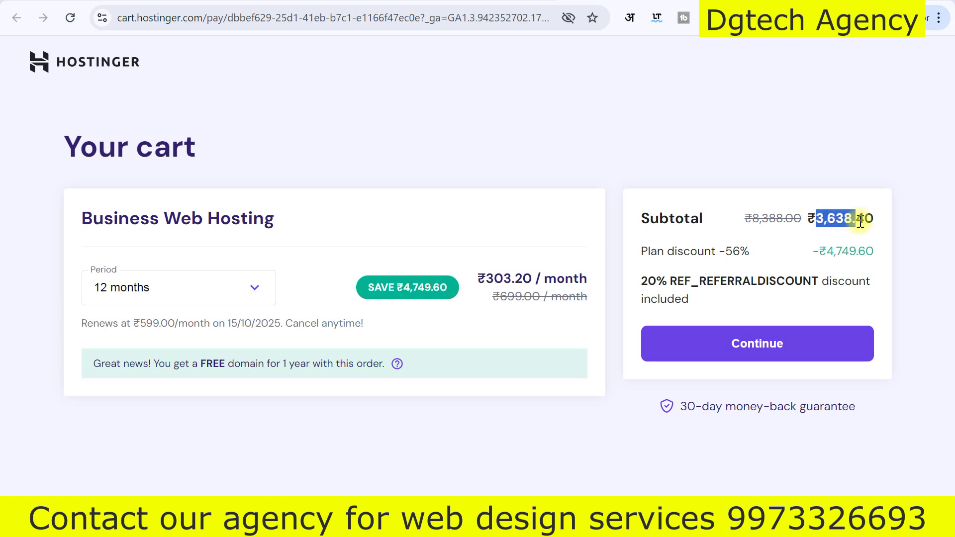
click(637, 321)
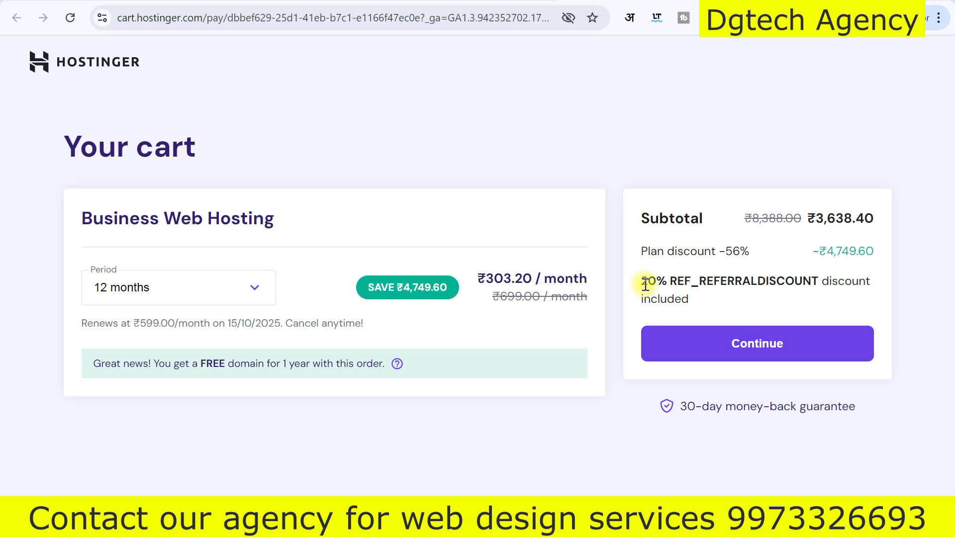
drag(641, 281, 766, 284)
click(769, 285)
drag(646, 282, 785, 284)
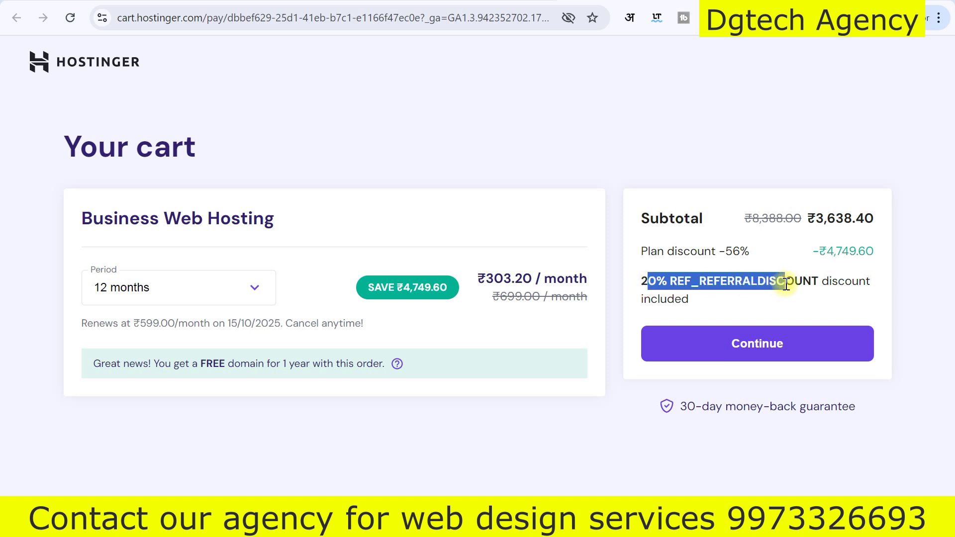
Highlight the included 20% referral discount and the discounted subtotal in the cart summary.
click(786, 284)
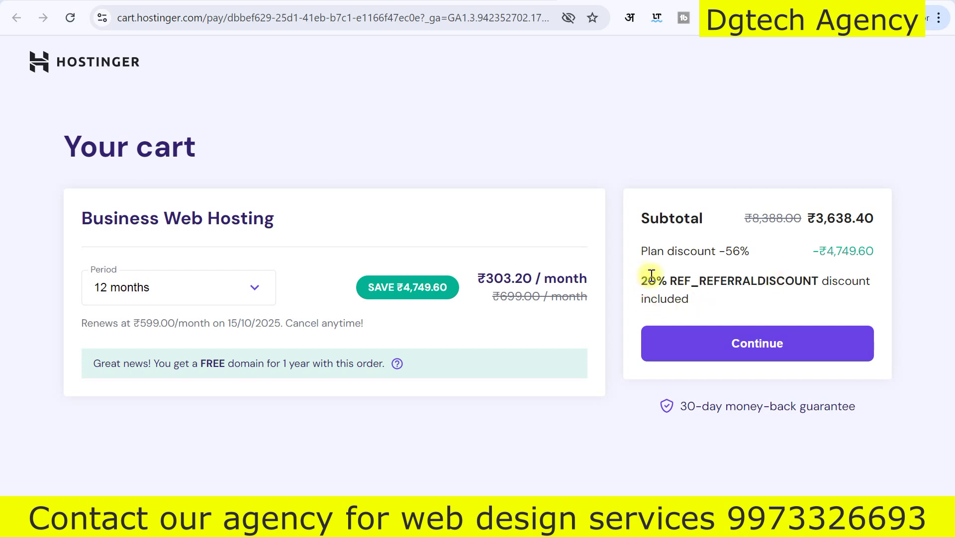
drag(642, 281, 752, 282)
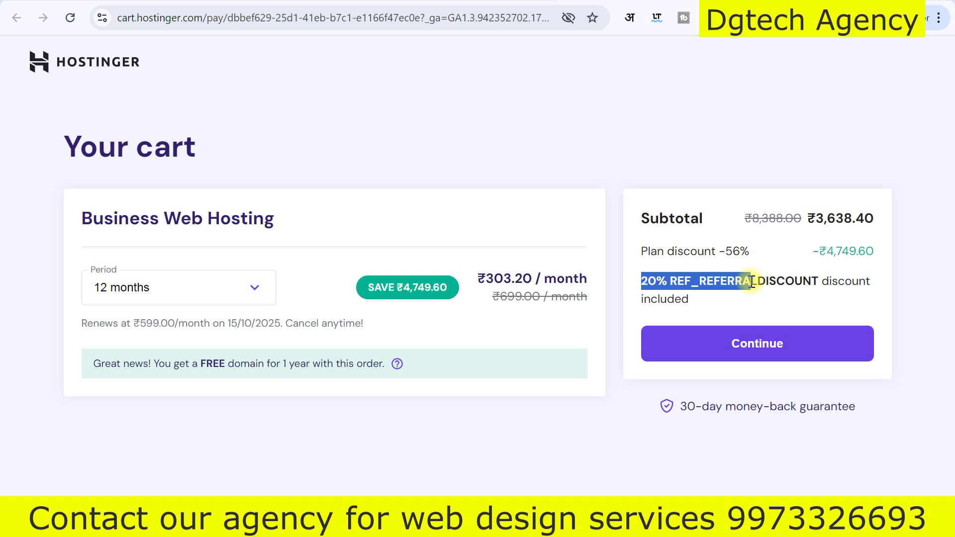
click(752, 282)
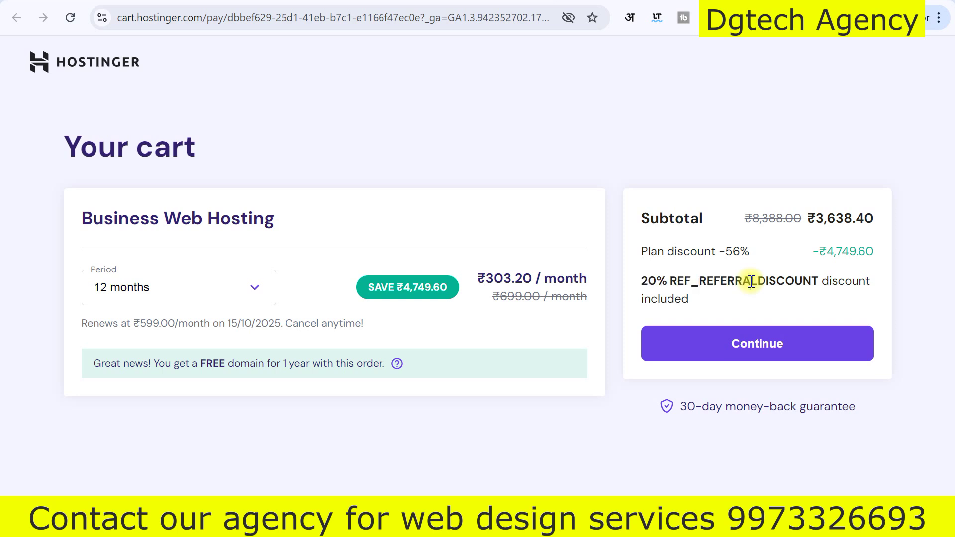
drag(641, 281, 690, 281)
click(707, 280)
drag(818, 221, 860, 220)
click(823, 290)
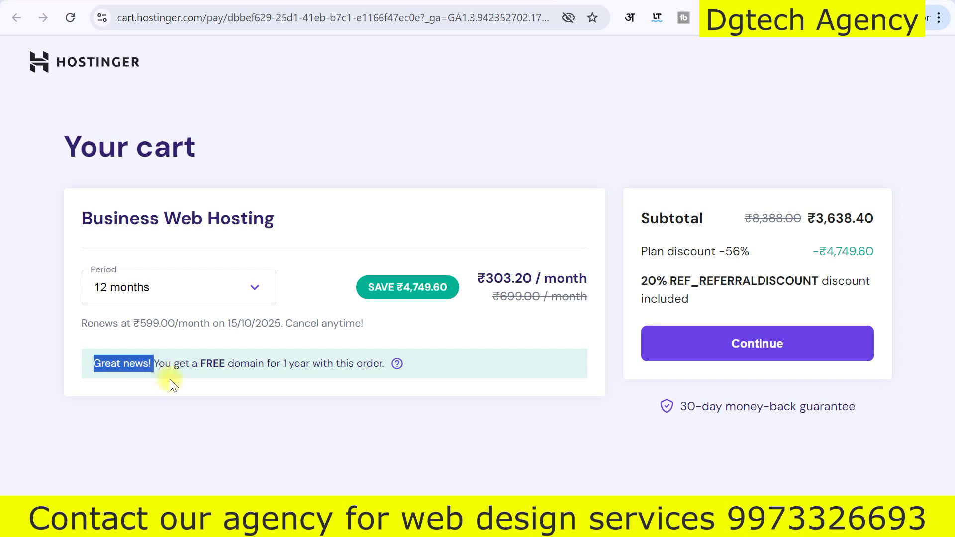
Highlight the cart's offer of a free domain for 1 year with the order.
drag(222, 368, 325, 360)
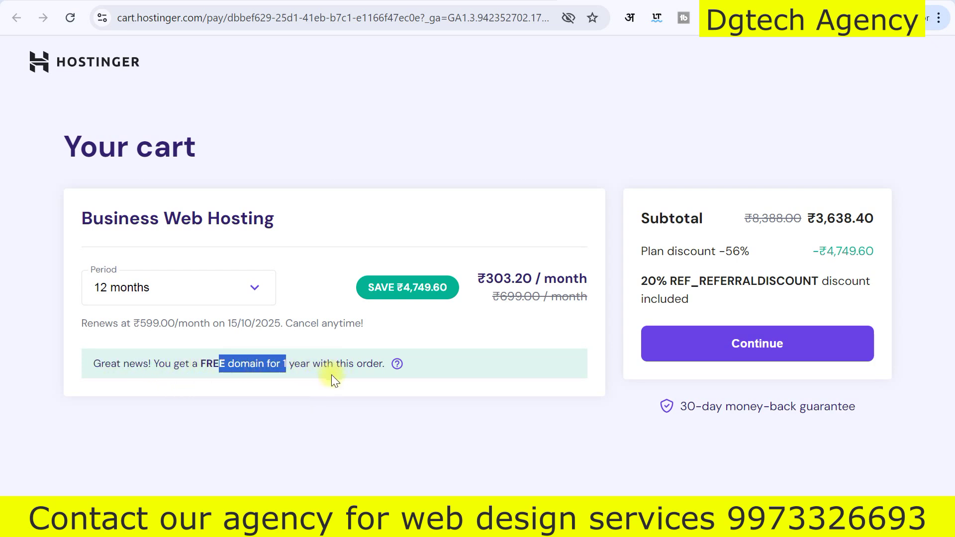
click(208, 366)
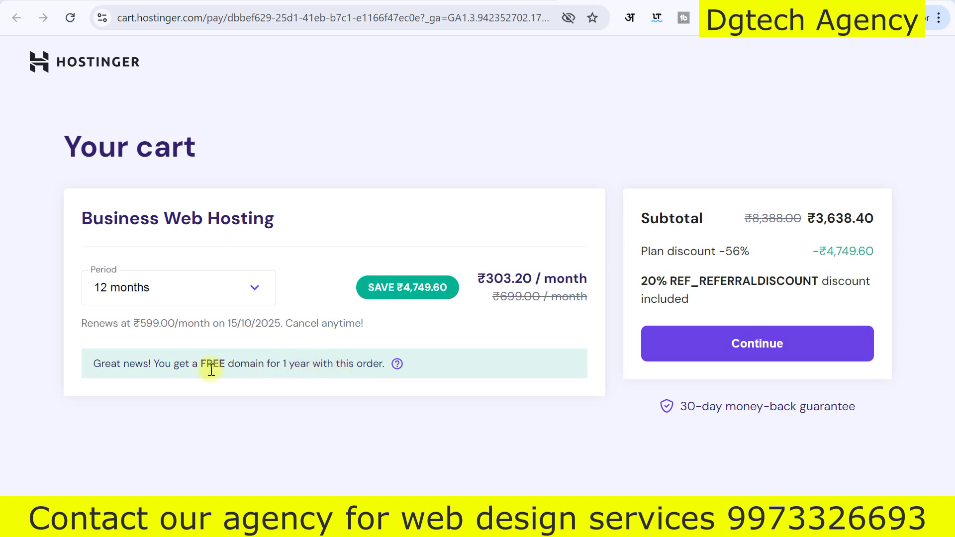
drag(207, 366, 316, 367)
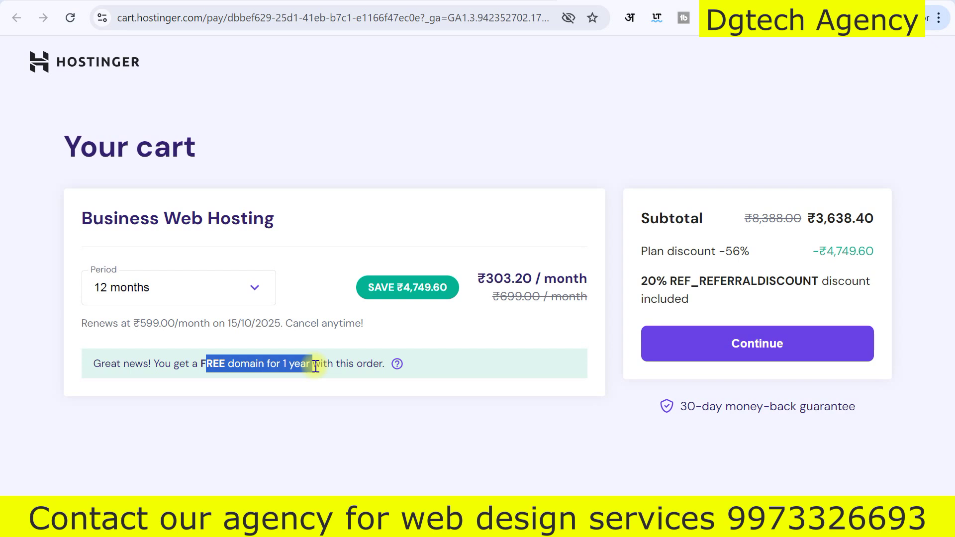
click(316, 366)
drag(185, 363, 310, 365)
Switch the Business Web Hosting period to 1 month and highlight the resulting subtotal.
click(169, 284)
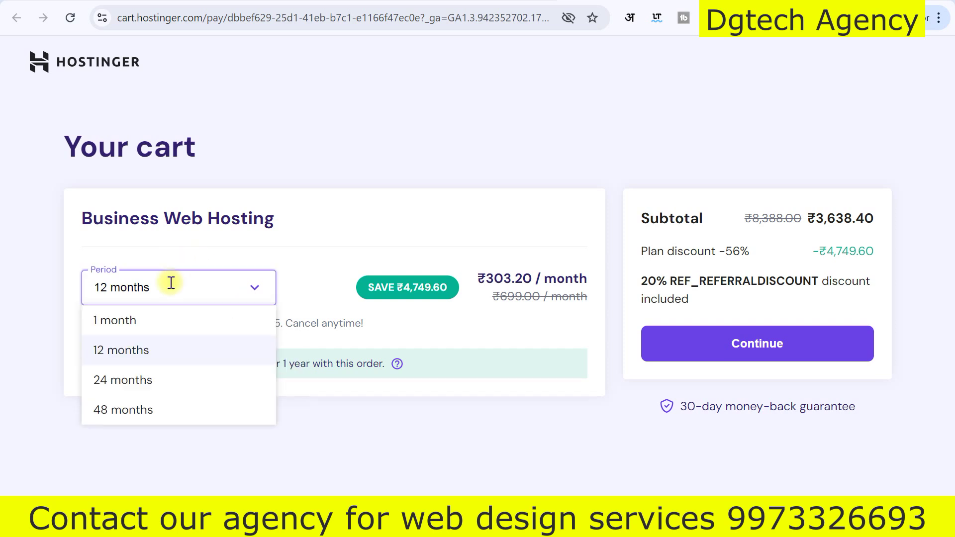
click(116, 326)
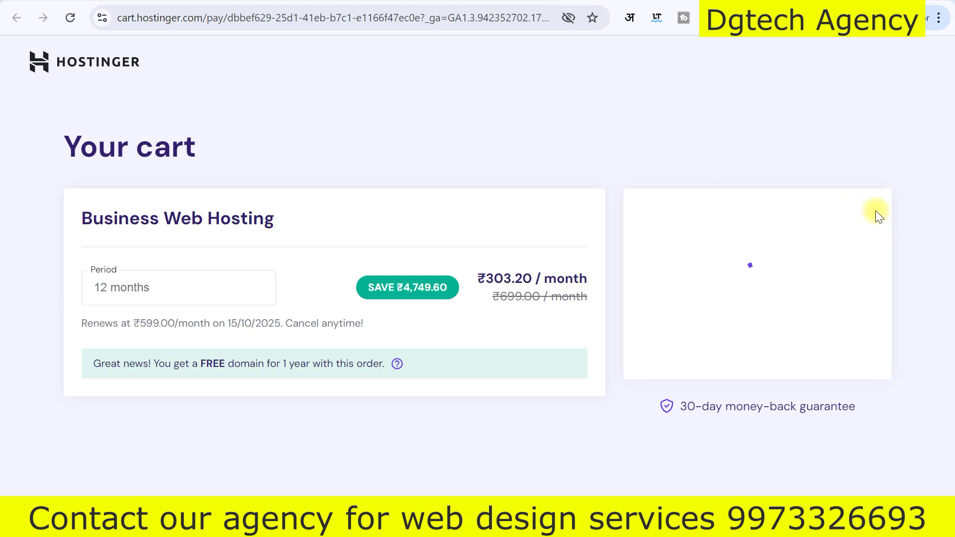
drag(825, 219, 863, 226)
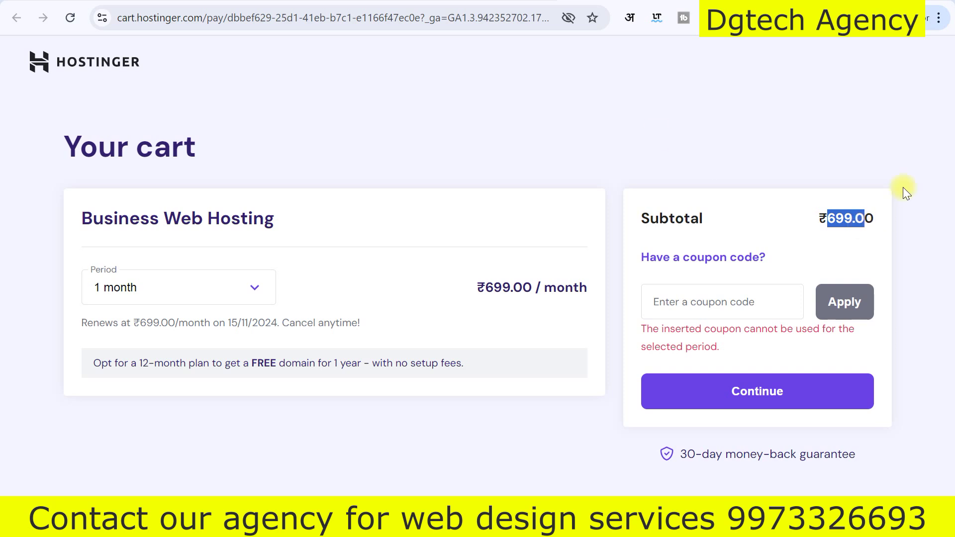
Set the hosting period back to 12 months and highlight the free domain offer again.
click(251, 285)
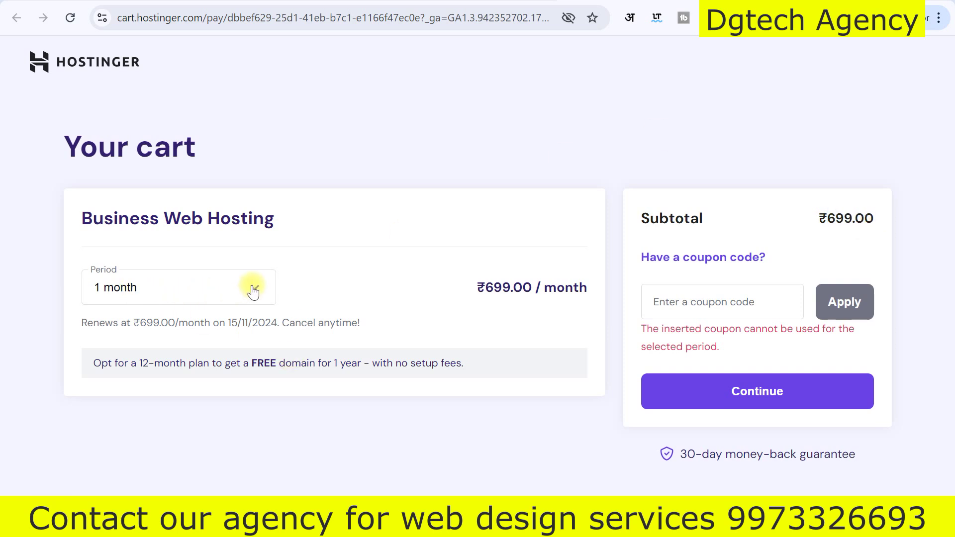
click(178, 355)
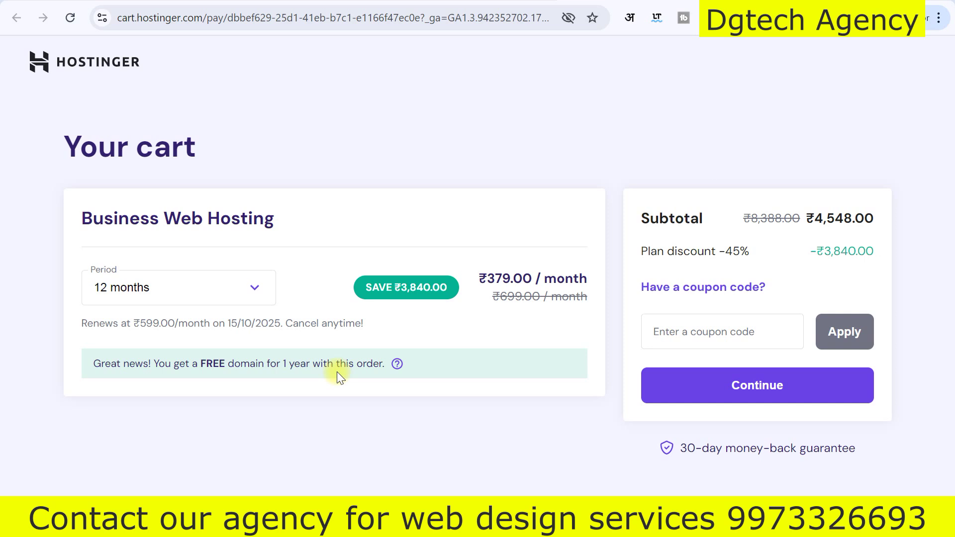
drag(121, 363, 323, 368)
drag(264, 364, 340, 371)
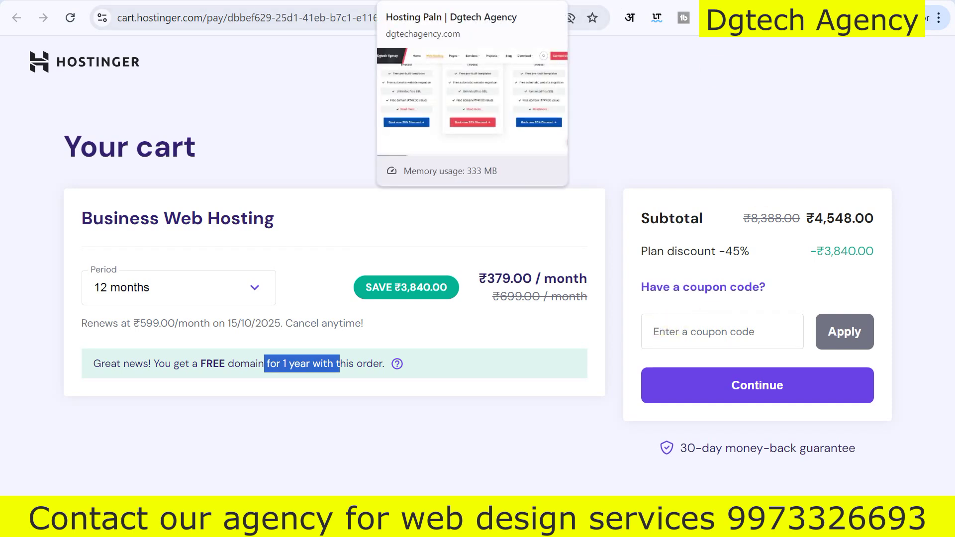
Switch to the website's WordPress admin dashboard and look over its contents.
key(ctrl+Tab)
key(ctrl+Tab)
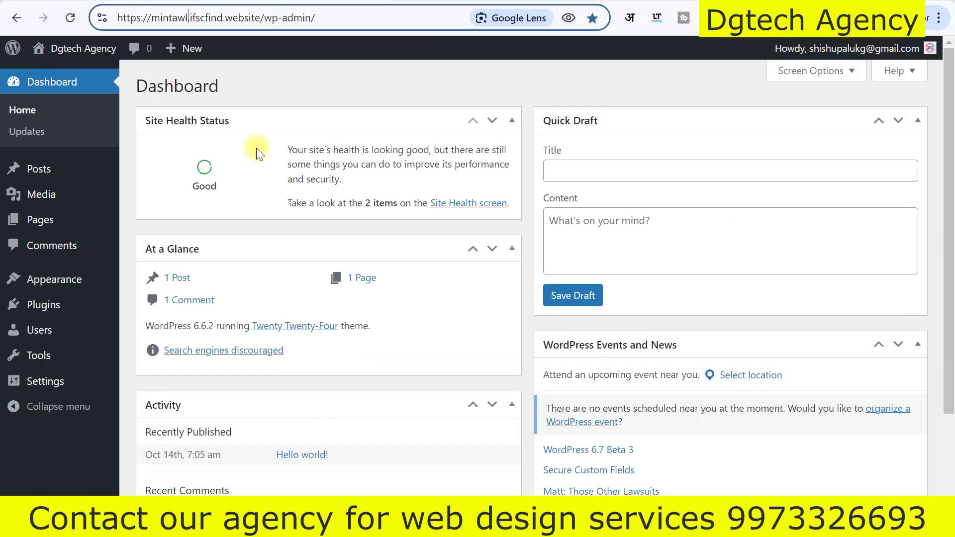
scroll(199, 323, down, 3)
scroll(186, 345, up, 3)
click(318, 92)
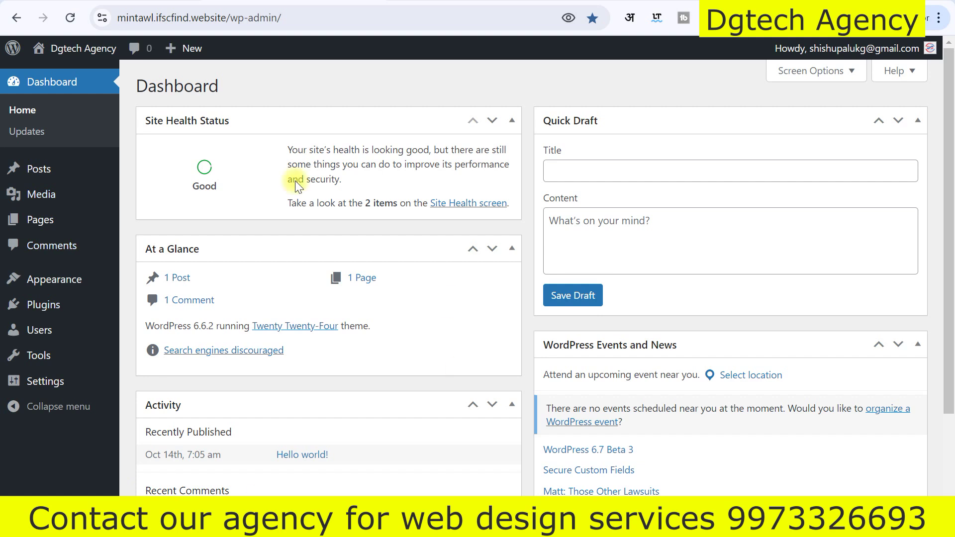
Highlight the site's wp-admin address that leads to the WordPress dashboard.
click(153, 18)
click(138, 20)
drag(137, 20, 277, 23)
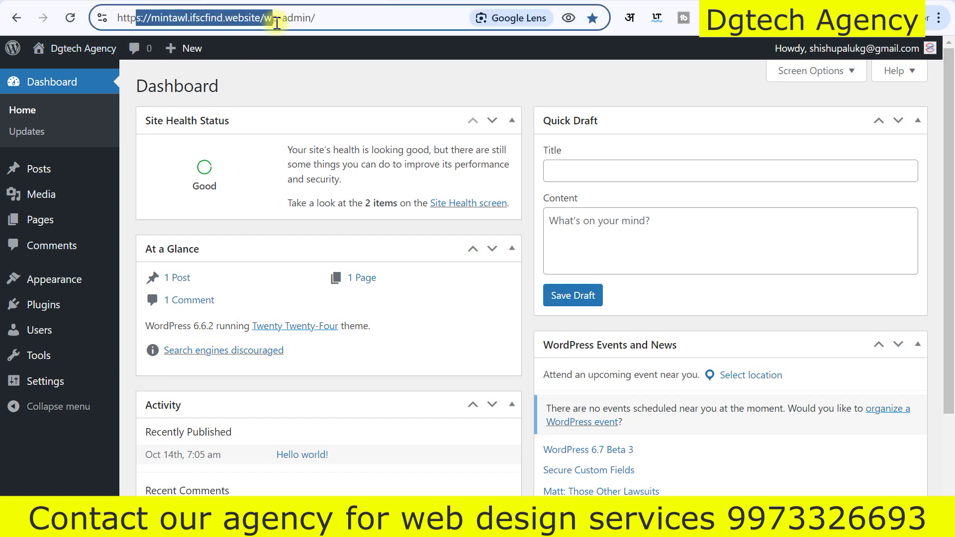
click(277, 23)
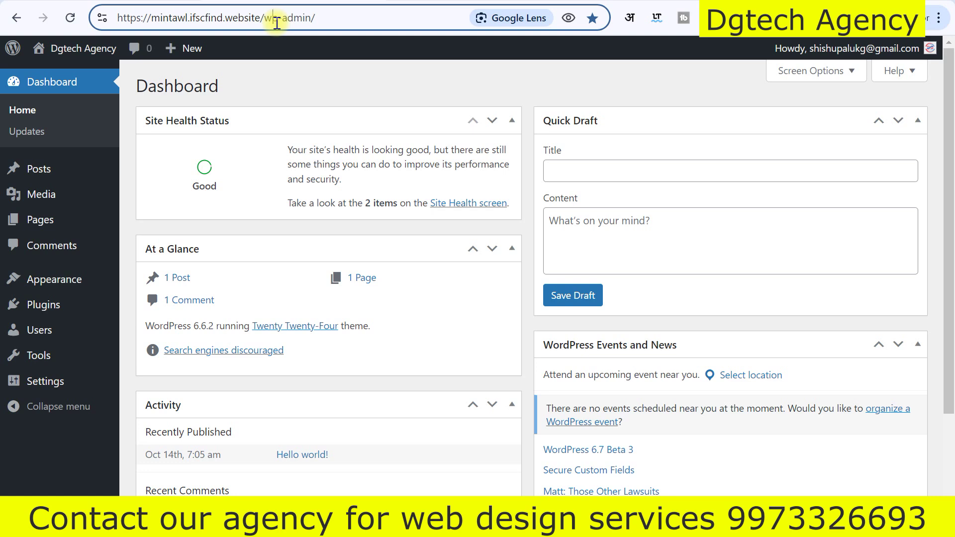
drag(123, 18, 294, 22)
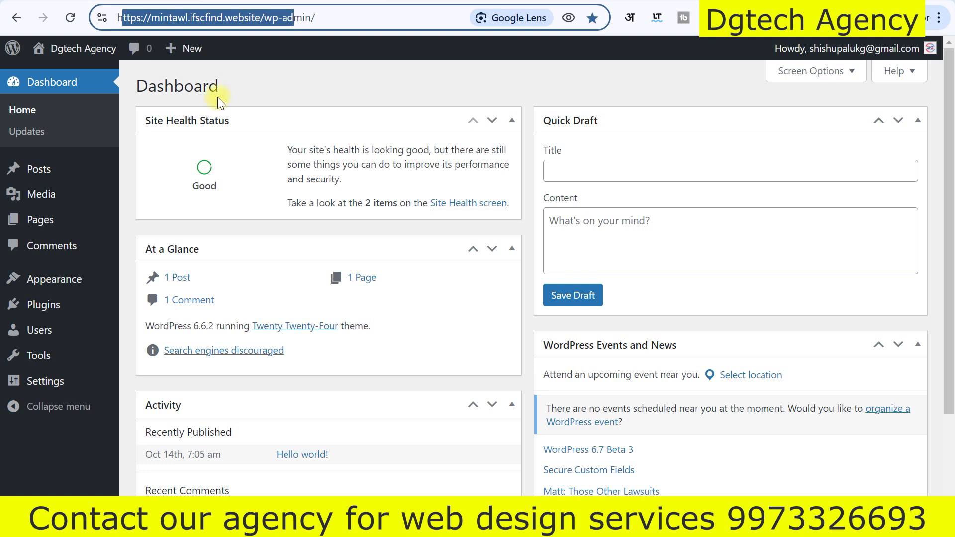
drag(171, 91, 455, 89)
click(359, 88)
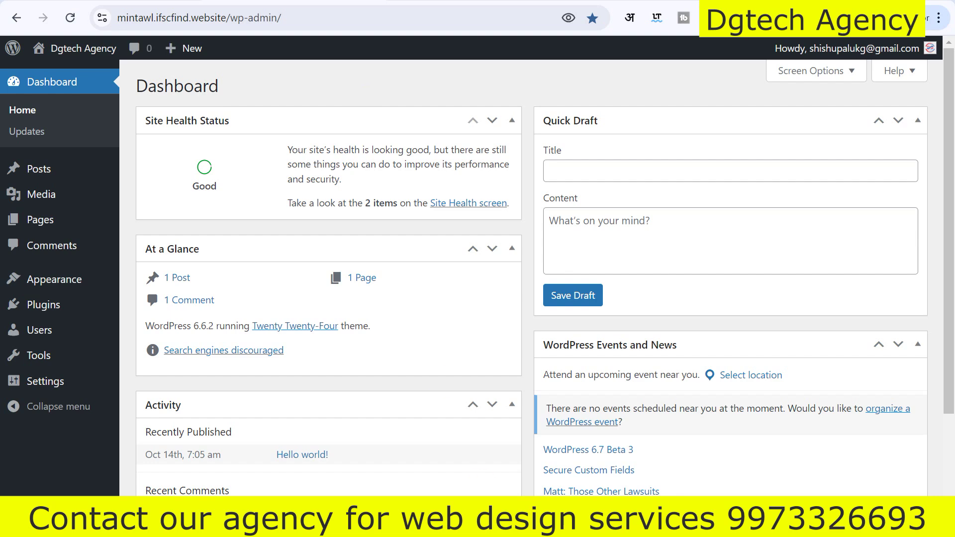
Open the General Settings and point out the site title and tagline fields.
scroll(280, 406, down, 2)
scroll(279, 405, up, 2)
click(42, 392)
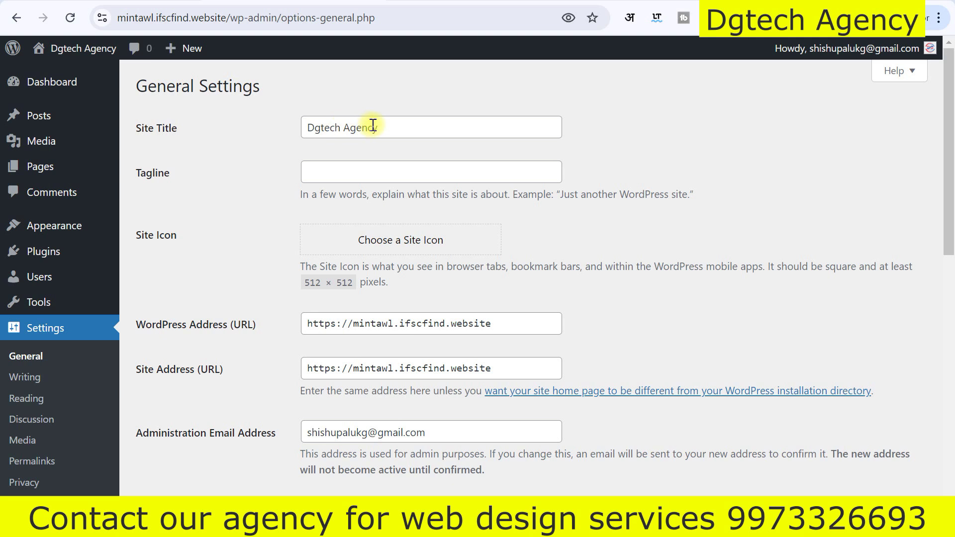
drag(416, 126, 285, 132)
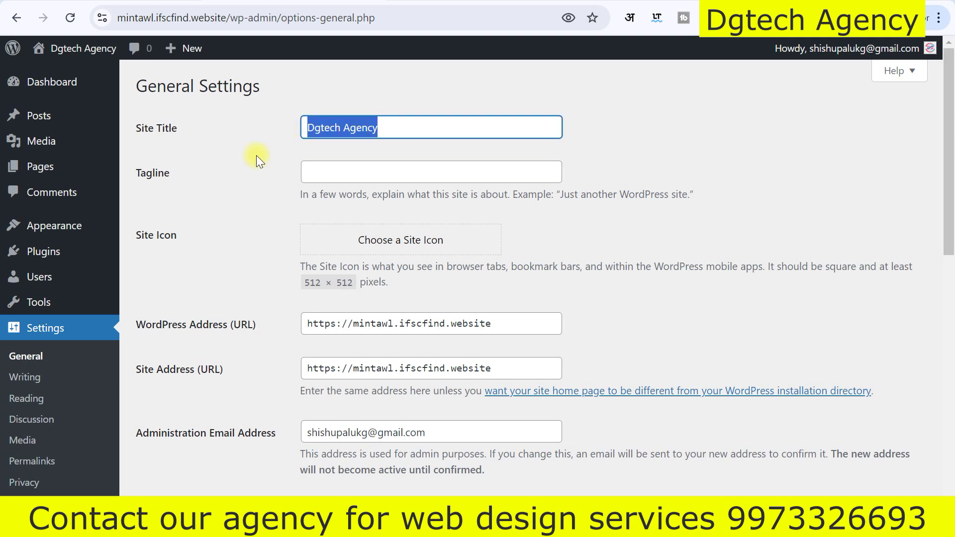
click(203, 204)
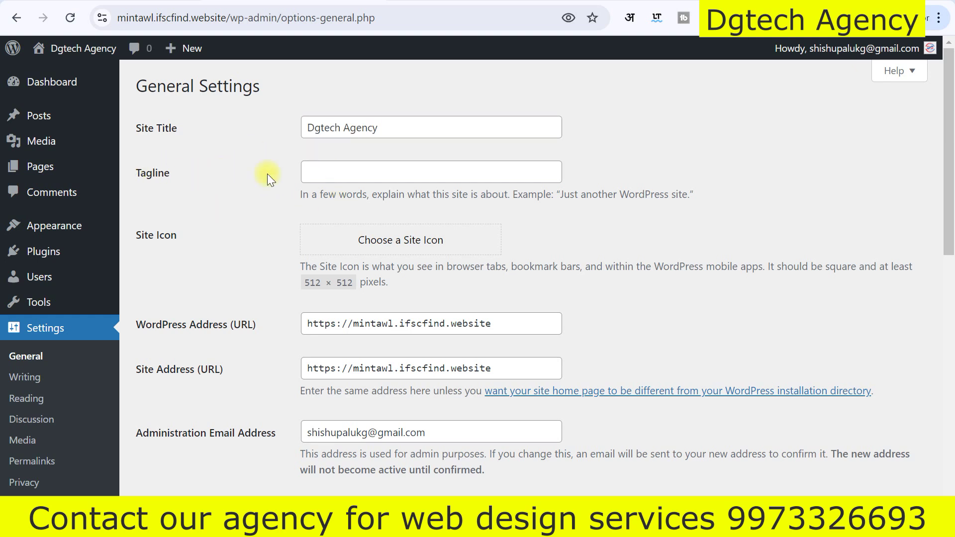
click(375, 173)
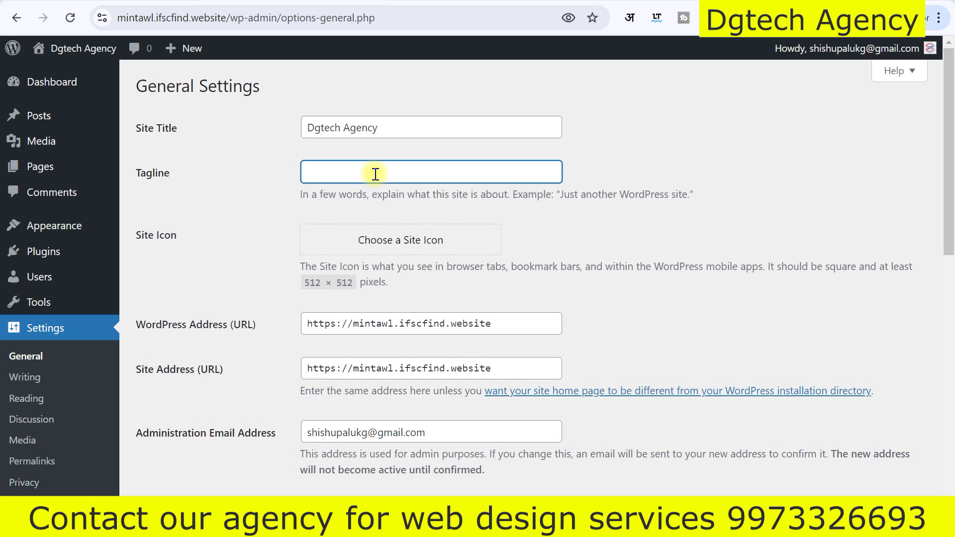
click(222, 233)
Highlight the required pixel dimensions in the Site Icon description.
scroll(201, 249, down, 2)
scroll(201, 249, up, 2)
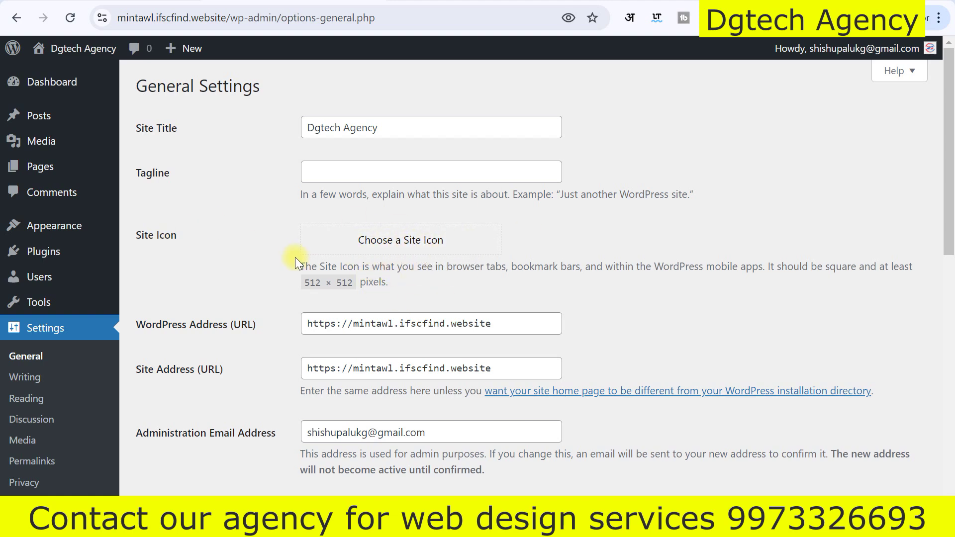
scroll(284, 246, down, 2)
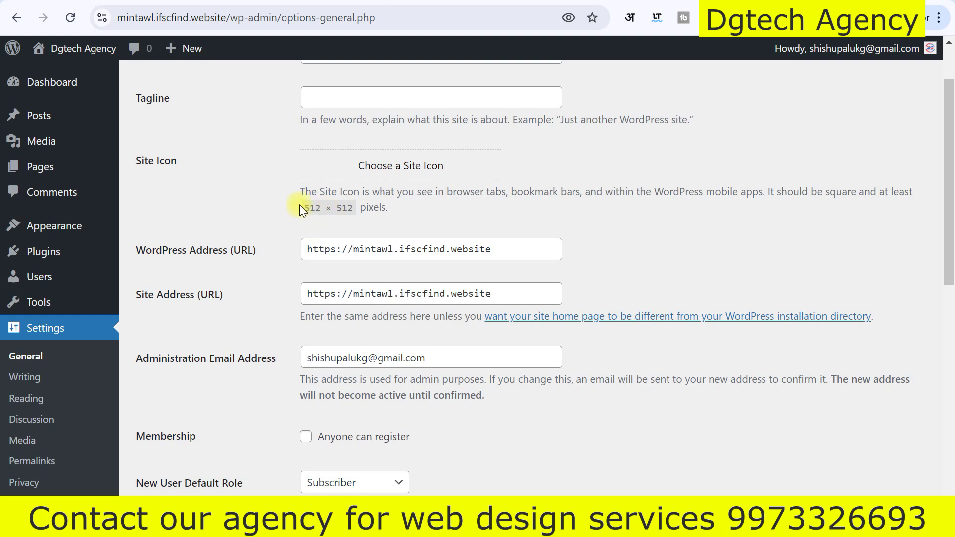
drag(301, 207, 356, 207)
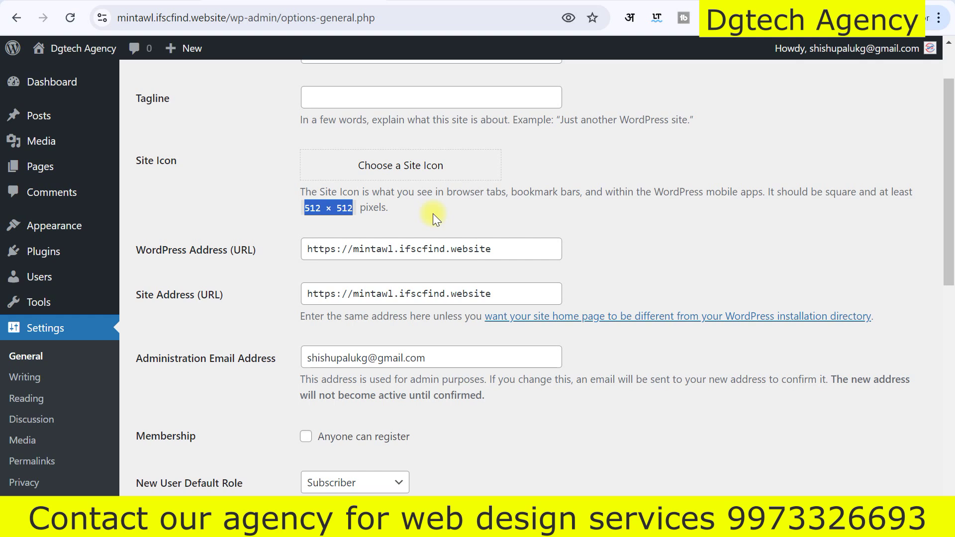
click(222, 269)
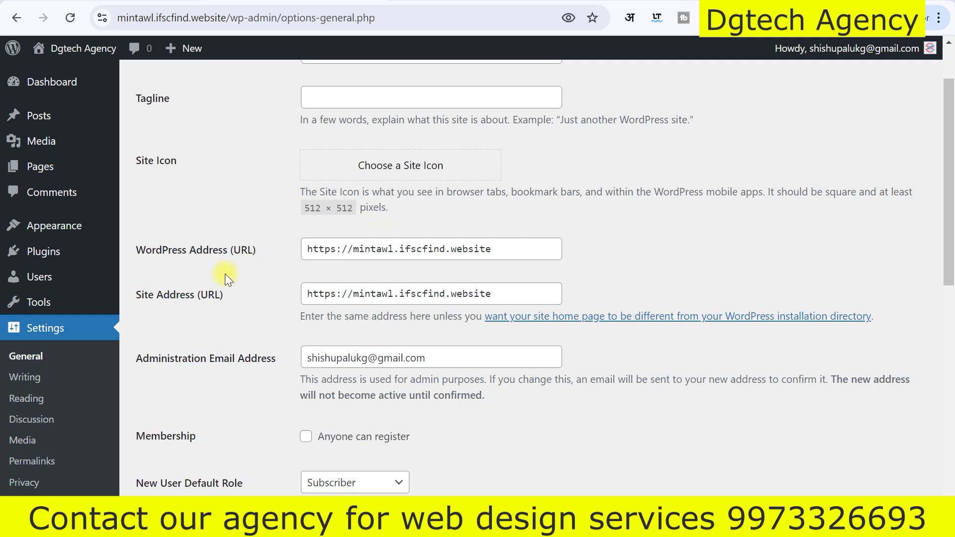
Inspect the WordPress Address (URL) and point out the "s" in its https prefix.
drag(162, 252, 249, 251)
drag(398, 249, 550, 250)
click(331, 248)
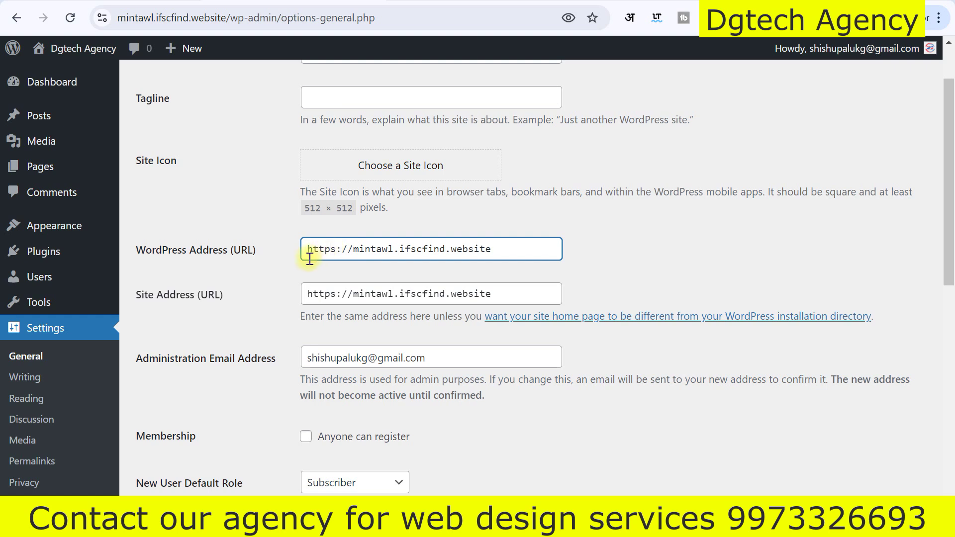
shift+click(337, 250)
click(347, 248)
drag(332, 249, 336, 249)
click(331, 248)
Enable the "Anyone can register" membership option in the General Settings.
scroll(353, 316, down, 1)
scroll(353, 316, down, 3)
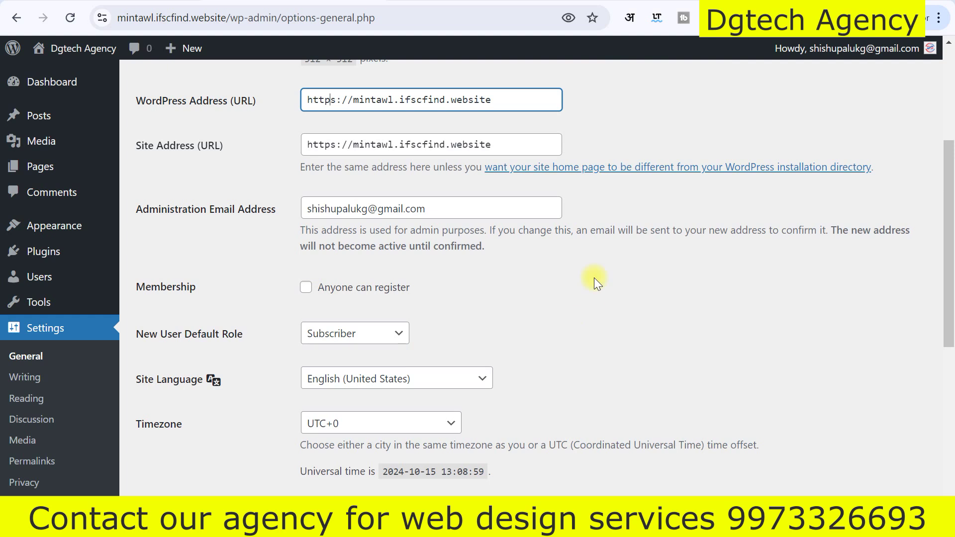
scroll(244, 328, down, 2)
drag(145, 212, 196, 212)
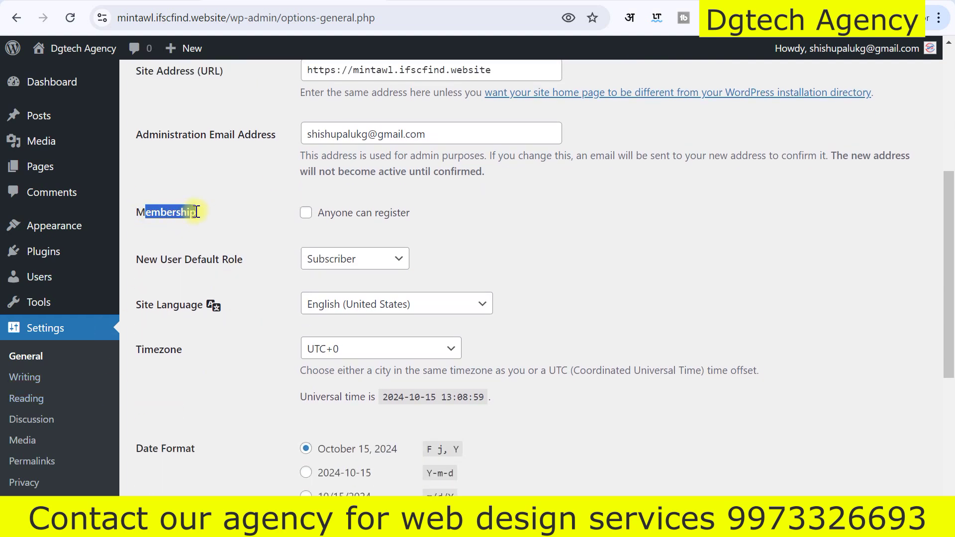
click(306, 217)
click(476, 217)
scroll(442, 219, up, 2)
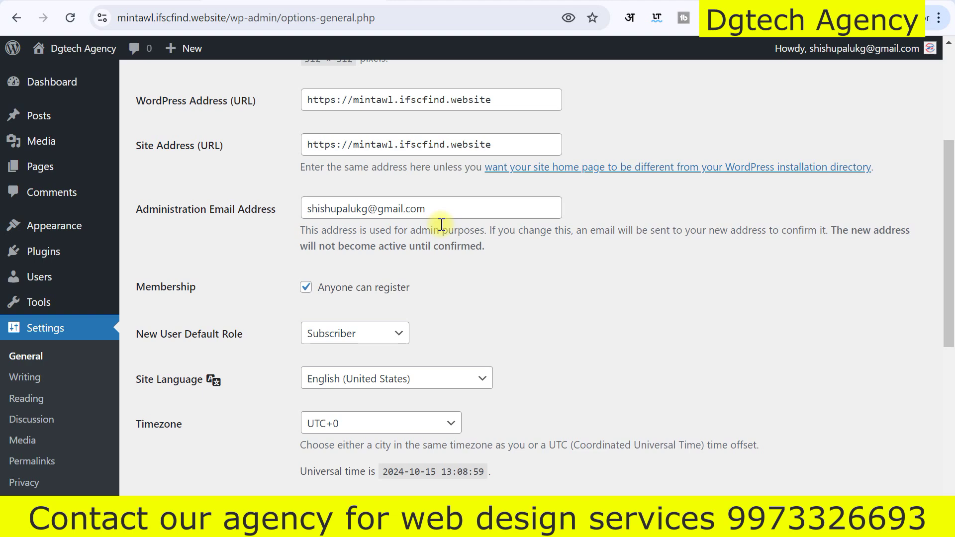
Set the New User Default Role to Customer in the General Settings.
scroll(442, 225, down, 2)
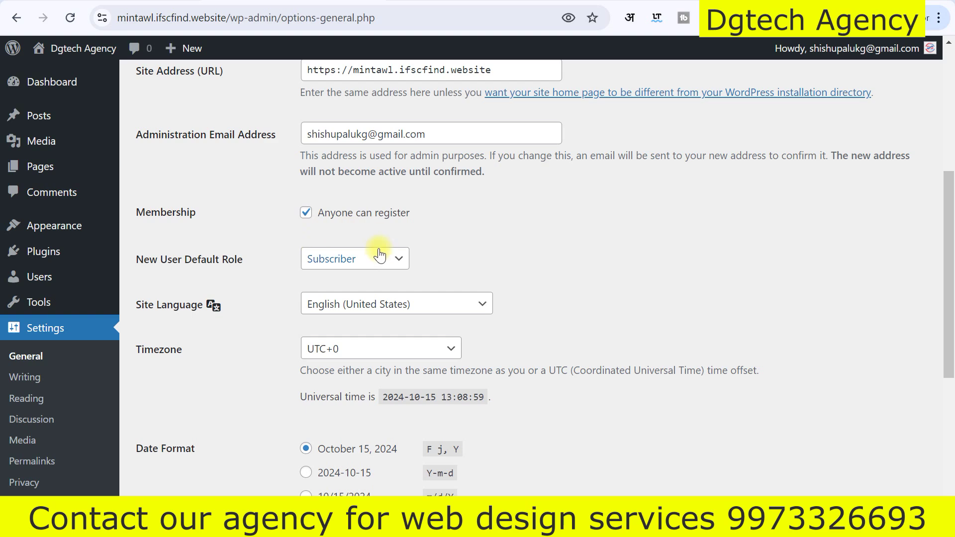
scroll(380, 256, down, 2)
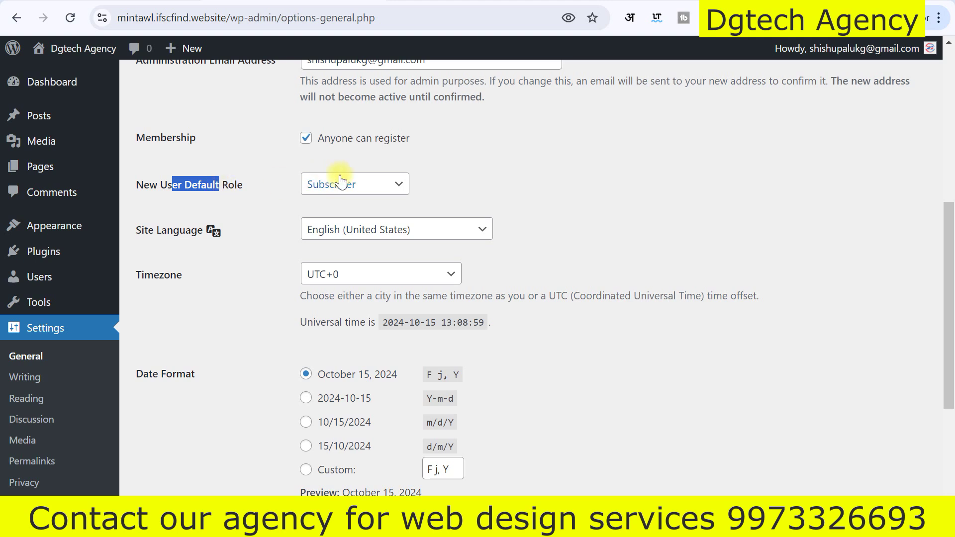
click(396, 185)
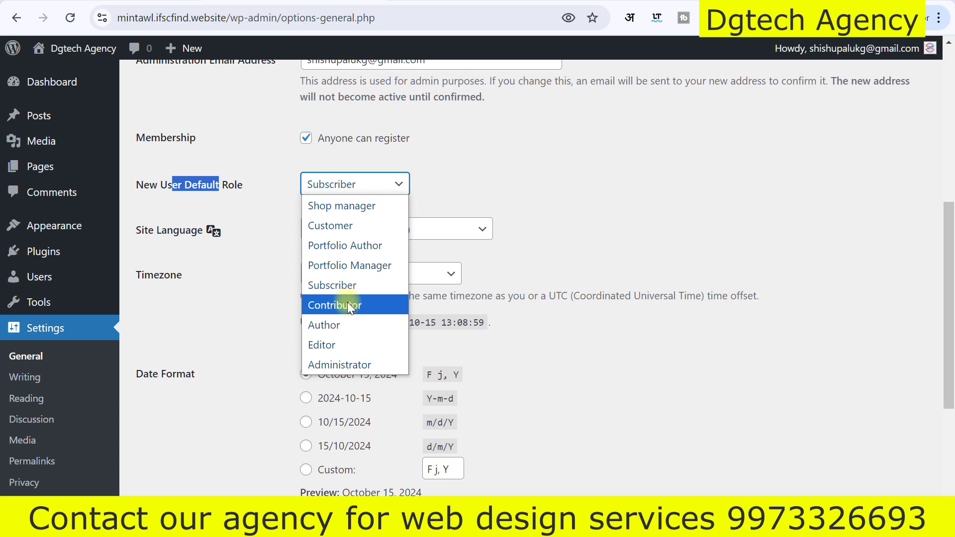
click(335, 226)
click(550, 233)
scroll(550, 235, down, 2)
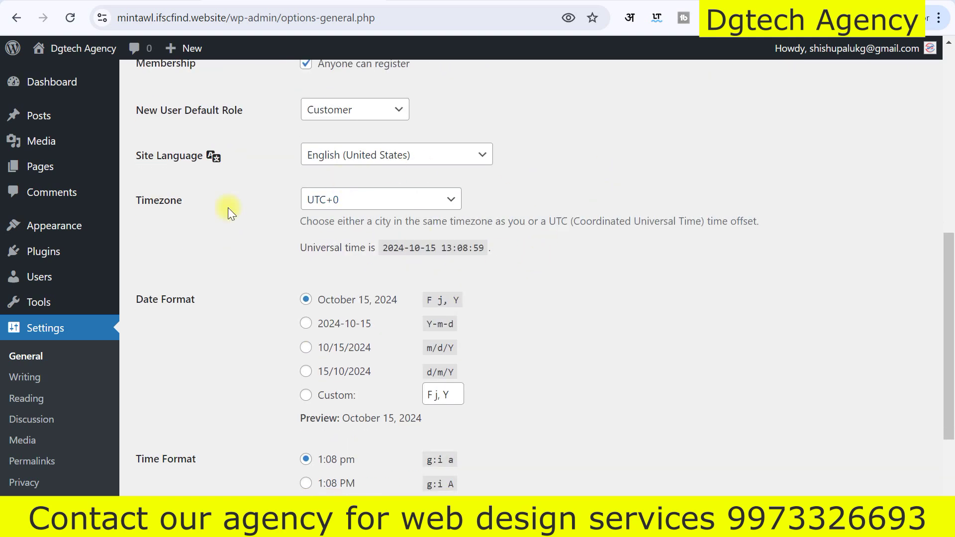
Keep the Site Language at English (United States) and set the Timezone to Kolkata in the General Settings.
click(400, 170)
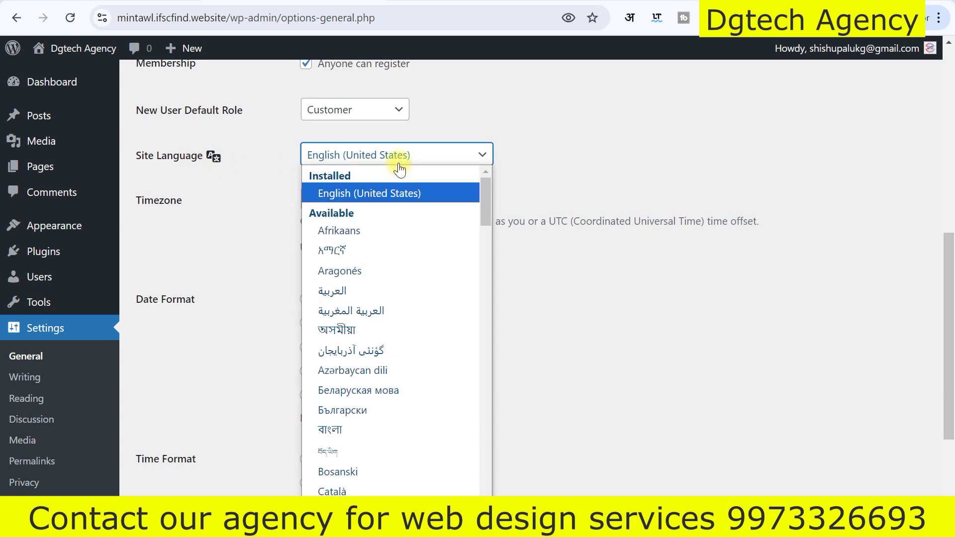
click(400, 163)
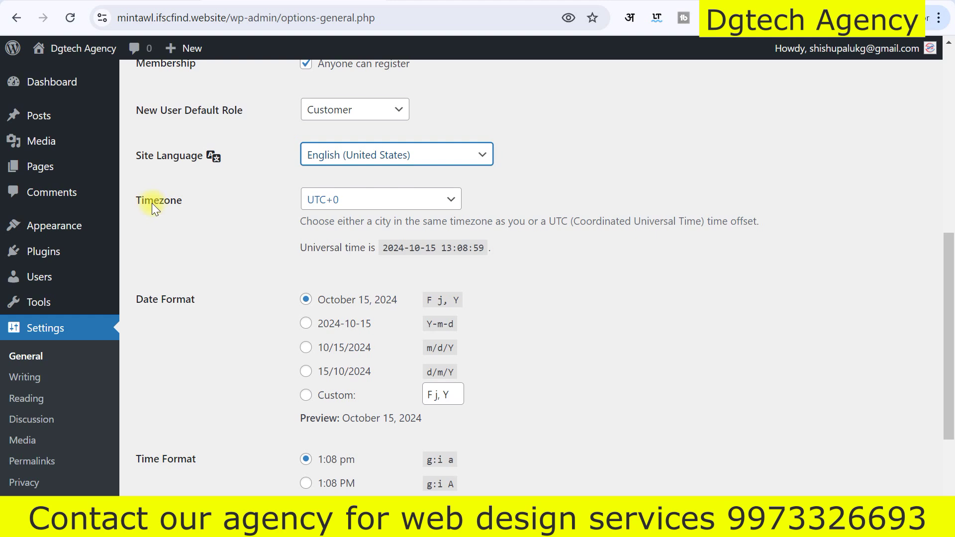
drag(145, 201, 226, 204)
click(415, 201)
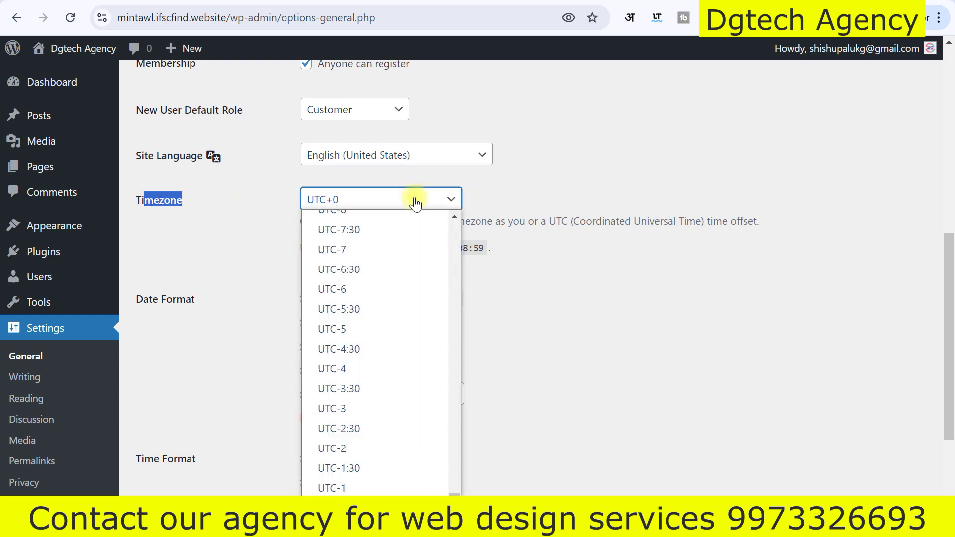
key(k)
key(k)
key(k)
key(k)
key(k)
key(k)
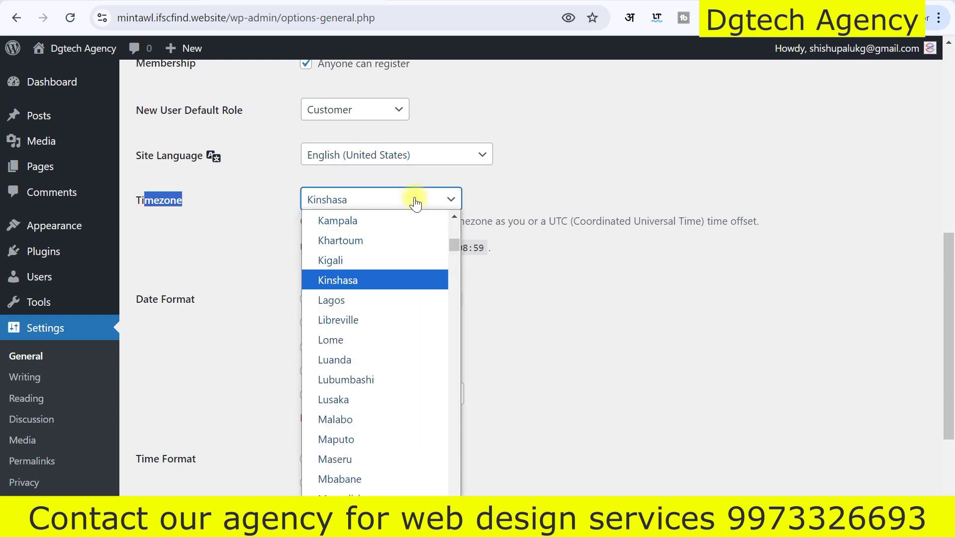
key(k)
key(k)
key(k)
key(k)
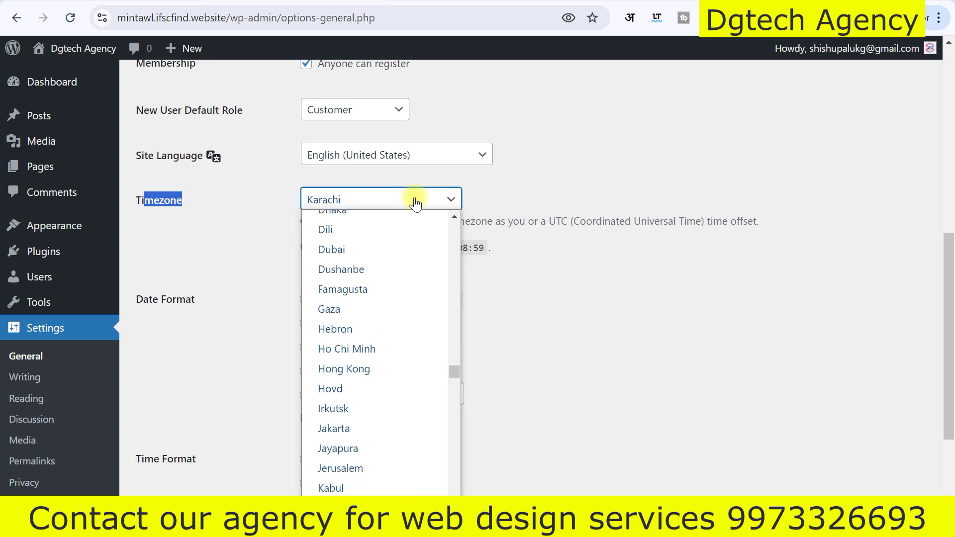
key(k)
key(k)
key(k)
key(k)
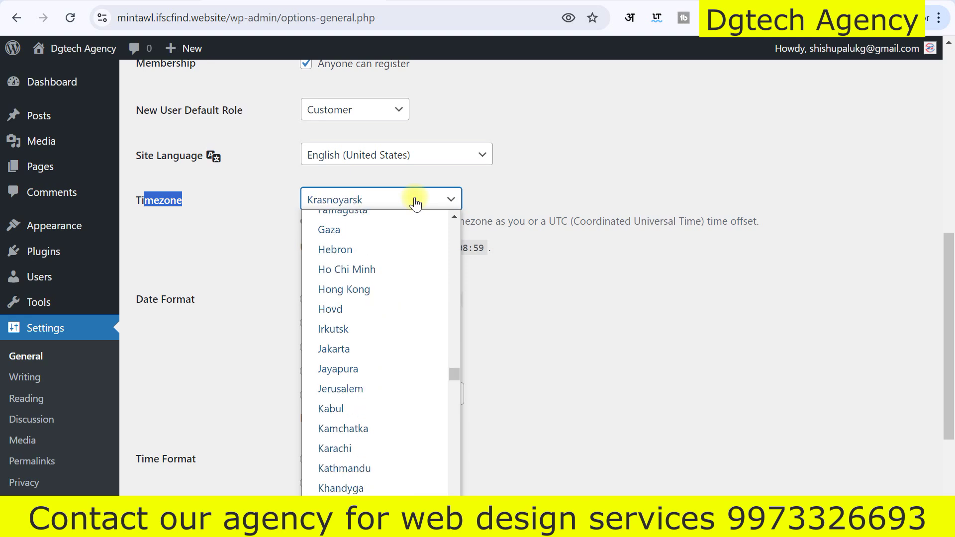
key(k)
key(k)
key(k)
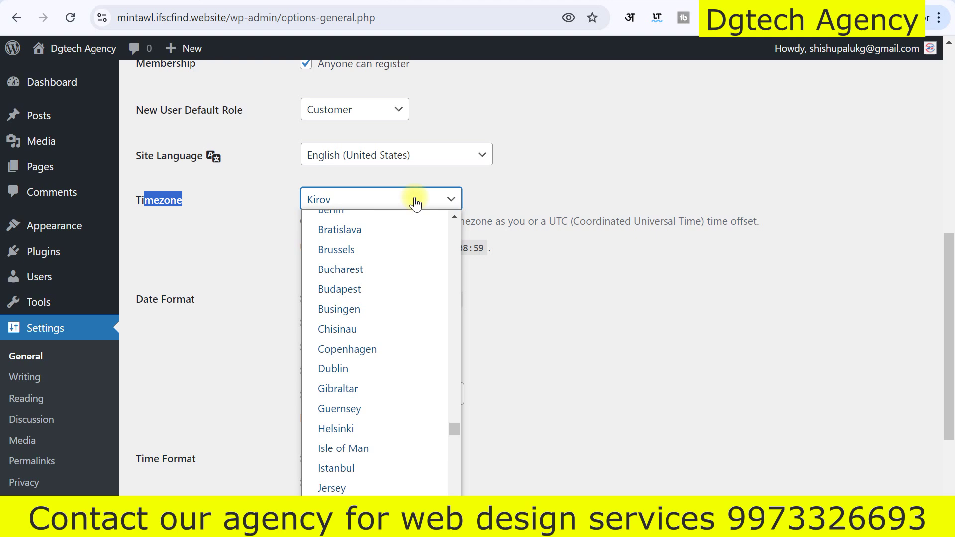
key(k)
key(k)
key(k)
key(k)
key(k)
key(k)
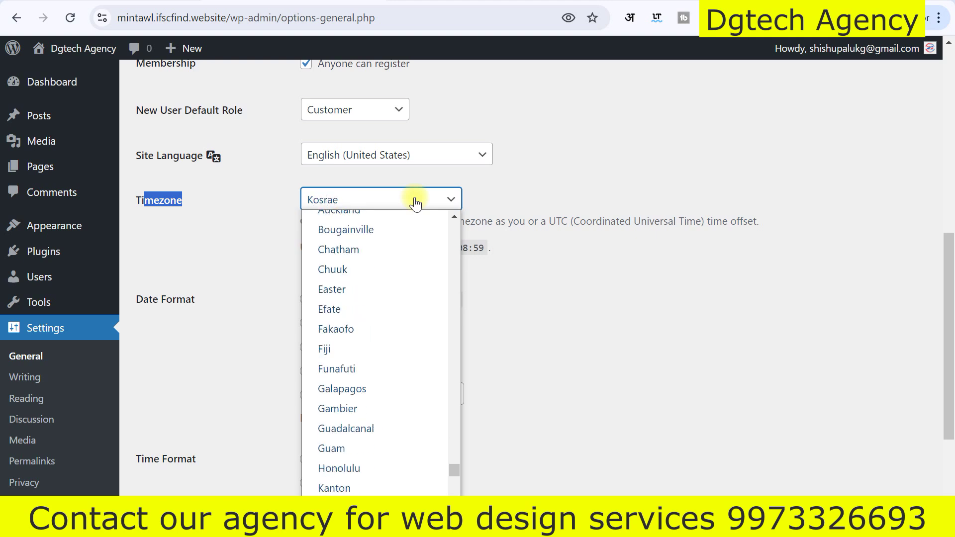
key(k)
key(k)
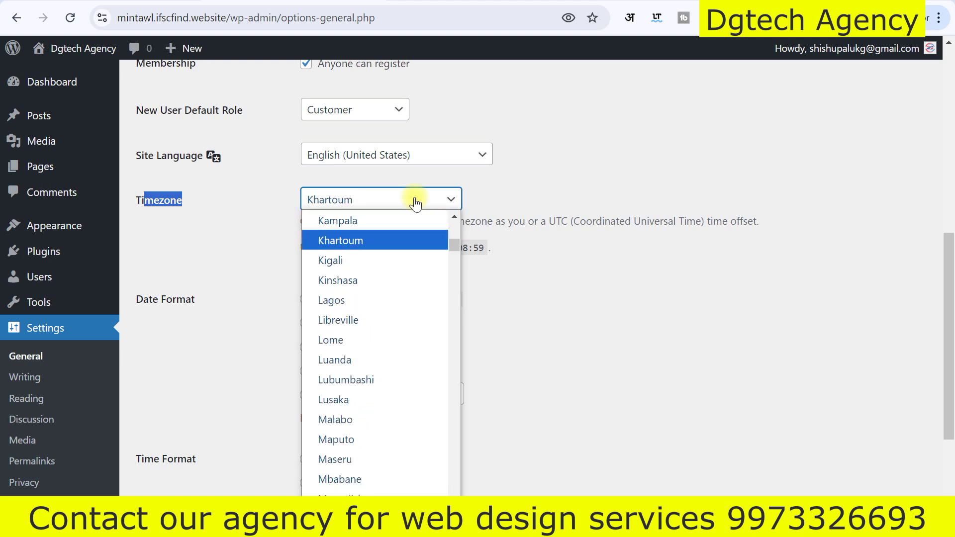
key(k)
key(k)
key(k)
key(k)
key(k)
key(k)
key(k)
key(k)
key(k)
key(Up)
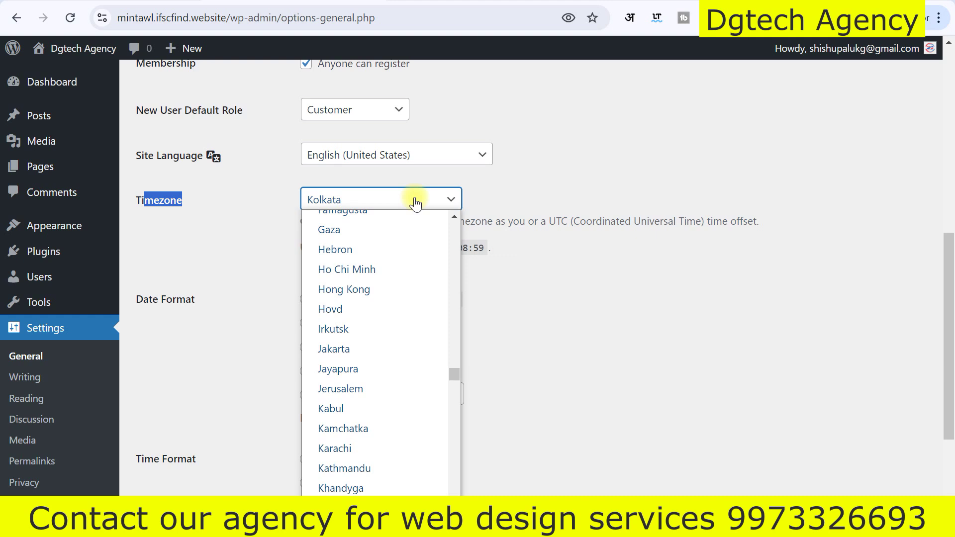
key(Return)
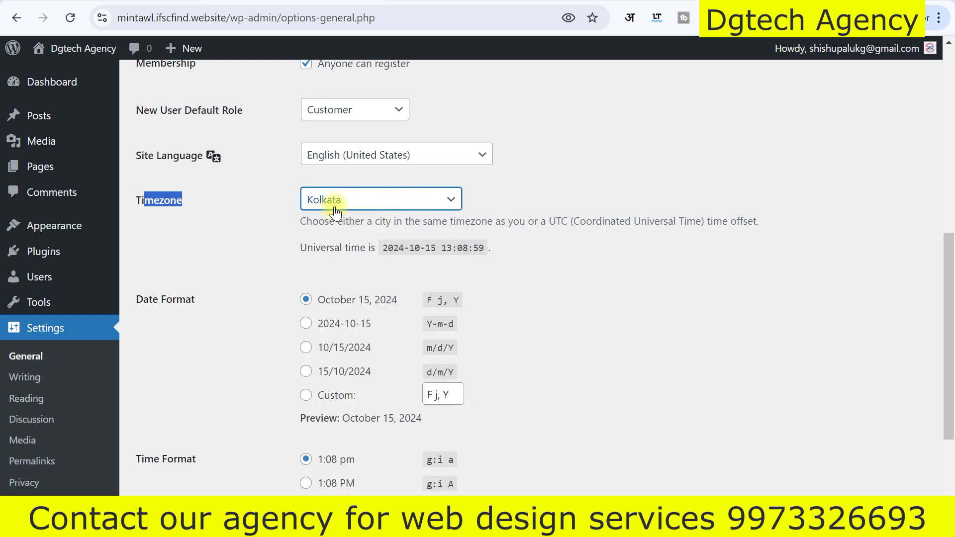
click(602, 276)
Save the changes to the General Settings, leaving the date format, time format and week start as they are.
scroll(571, 318, down, 1)
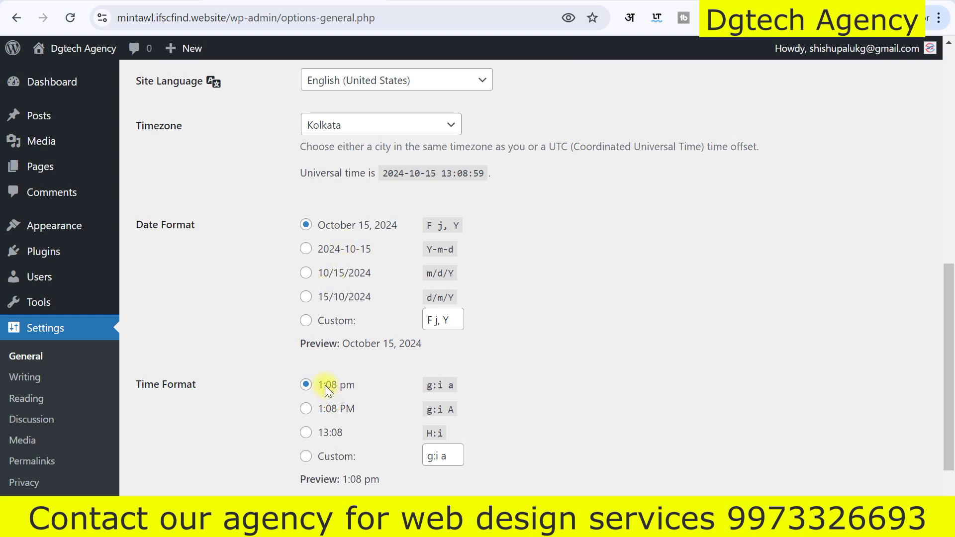
scroll(326, 297, down, 1)
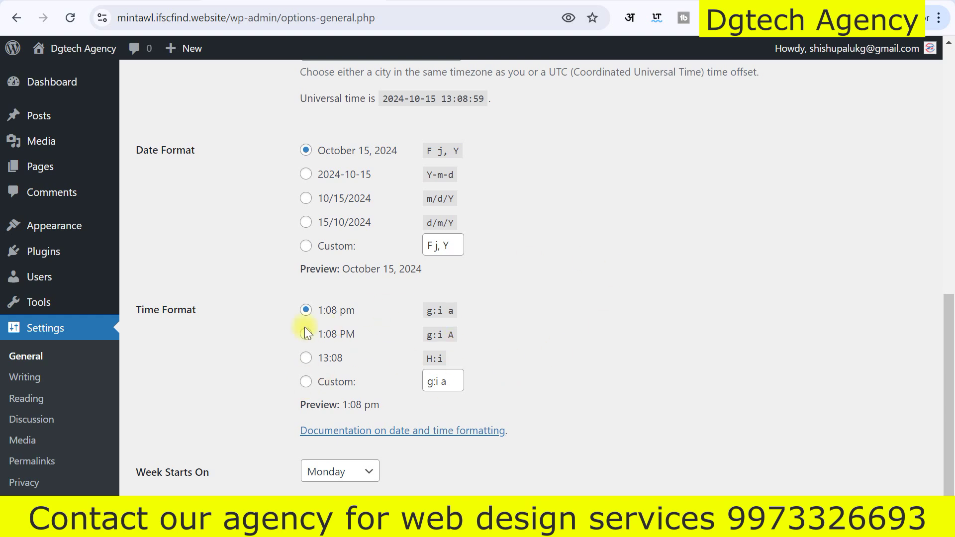
scroll(556, 332, down, 1)
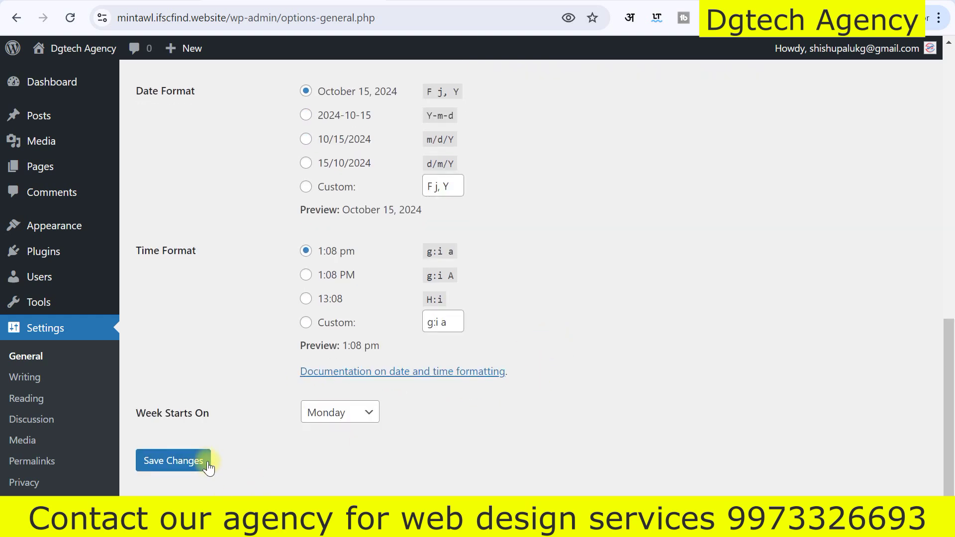
click(193, 459)
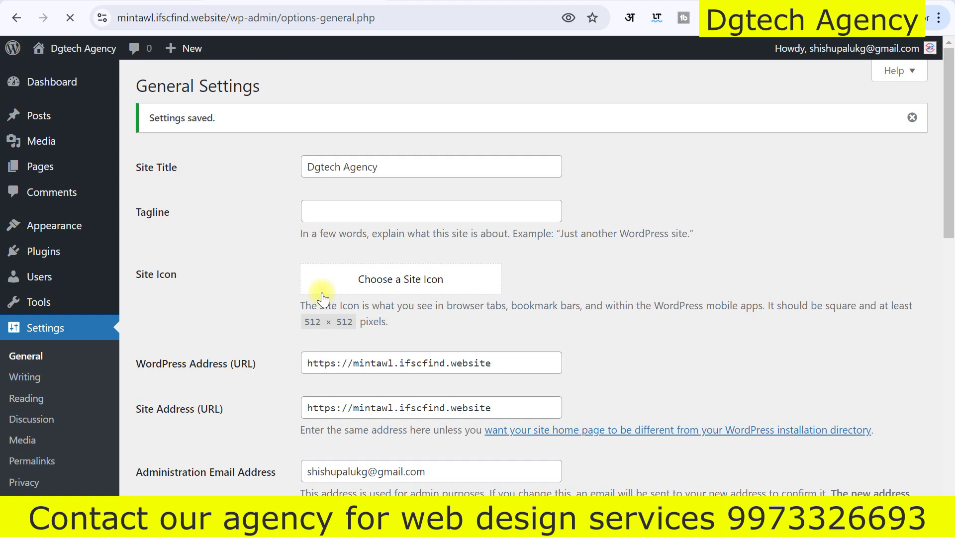
scroll(330, 316, down, 1)
scroll(422, 342, down, 1)
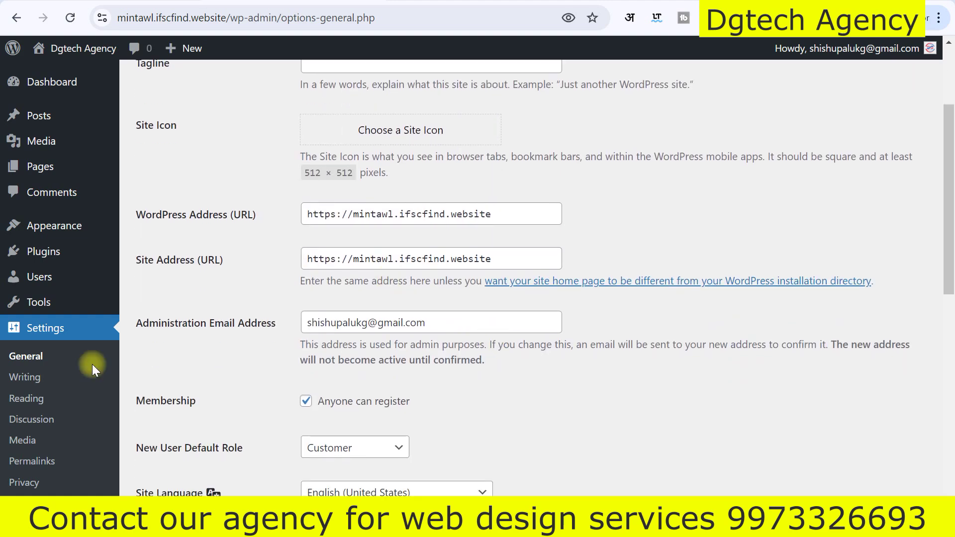
Review the Writing Settings and the Reading Settings, including the homepage display and search engine visibility options.
click(23, 380)
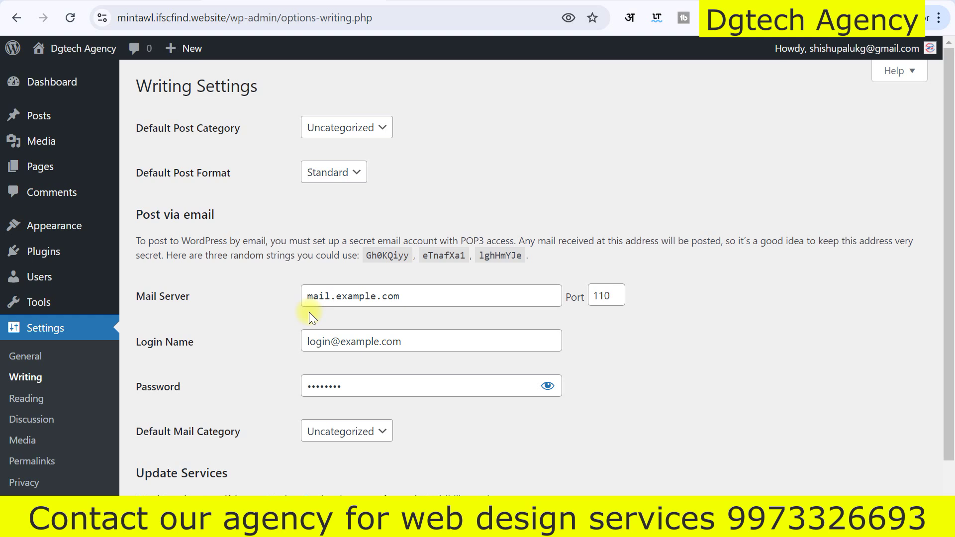
scroll(397, 171, down, 2)
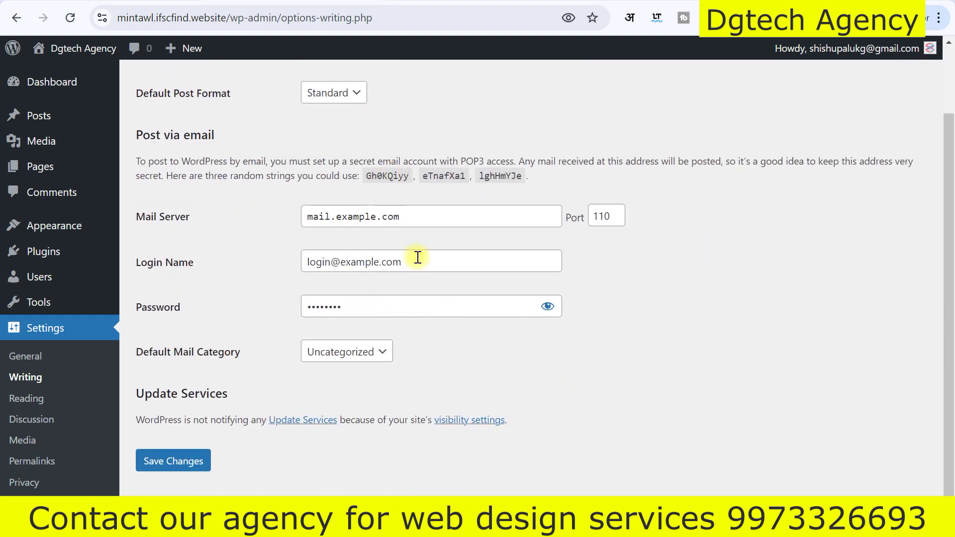
click(39, 406)
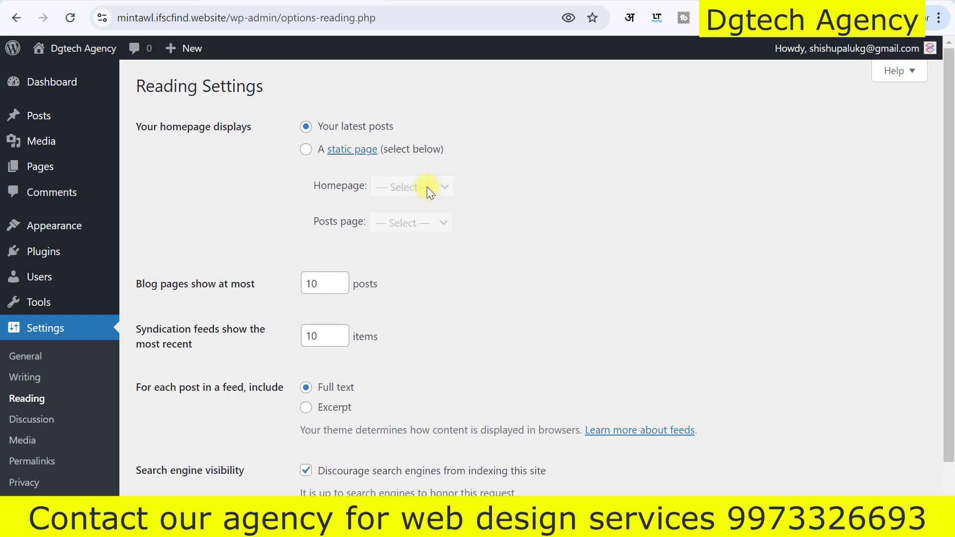
scroll(407, 247, down, 2)
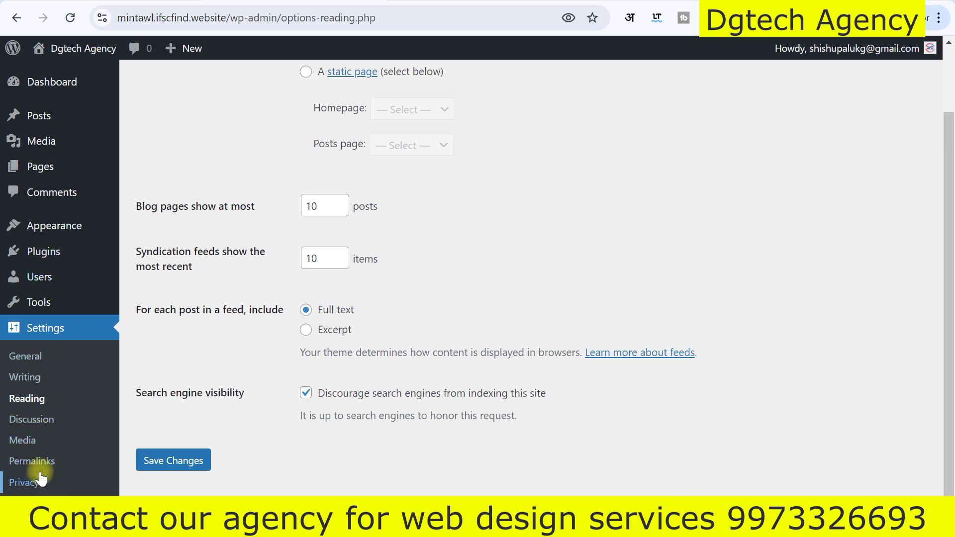
Set the permalink structure to Post name in the Permalink Settings and save the change.
click(22, 460)
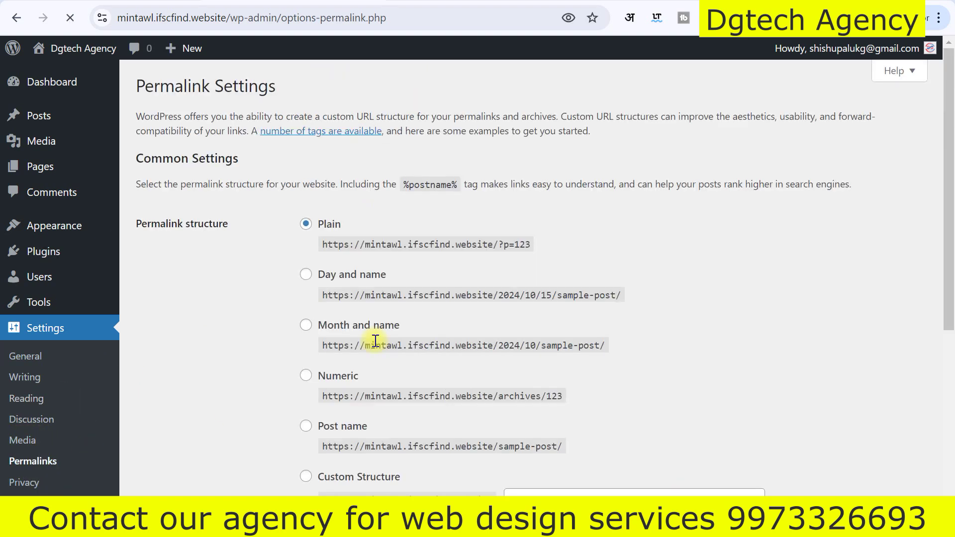
scroll(375, 341, down, 2)
scroll(341, 314, up, 4)
scroll(352, 298, down, 3)
scroll(307, 213, up, 1)
scroll(316, 251, down, 1)
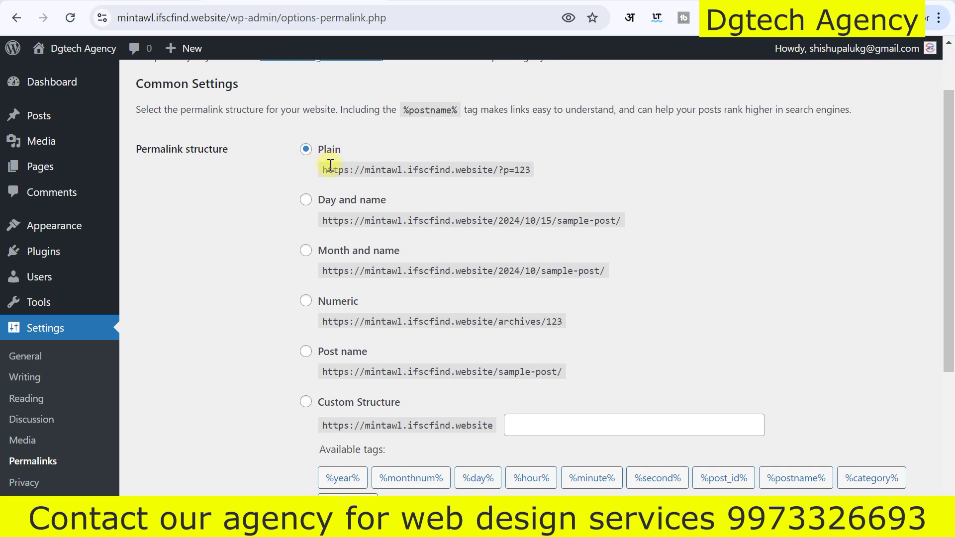
click(305, 353)
scroll(444, 367, down, 3)
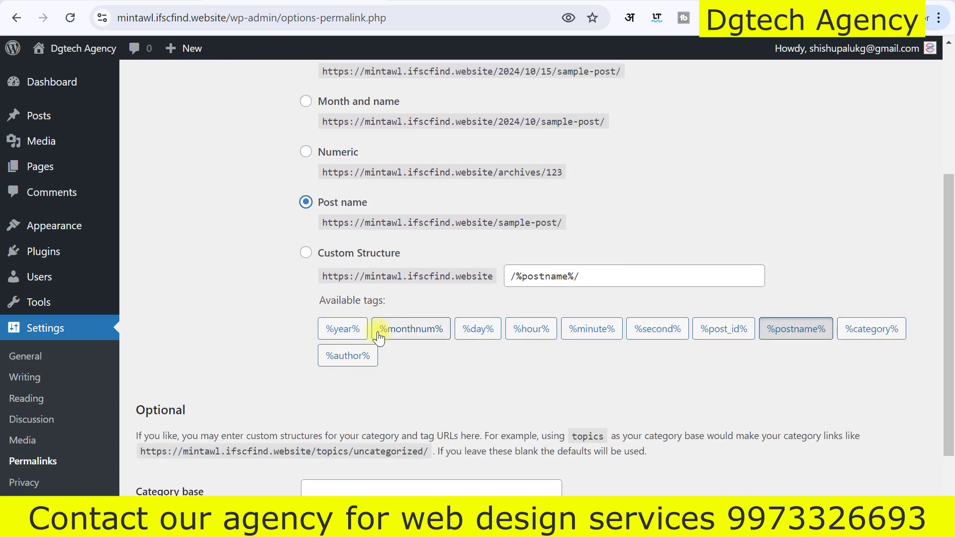
scroll(379, 337, down, 3)
click(156, 460)
scroll(256, 404, down, 3)
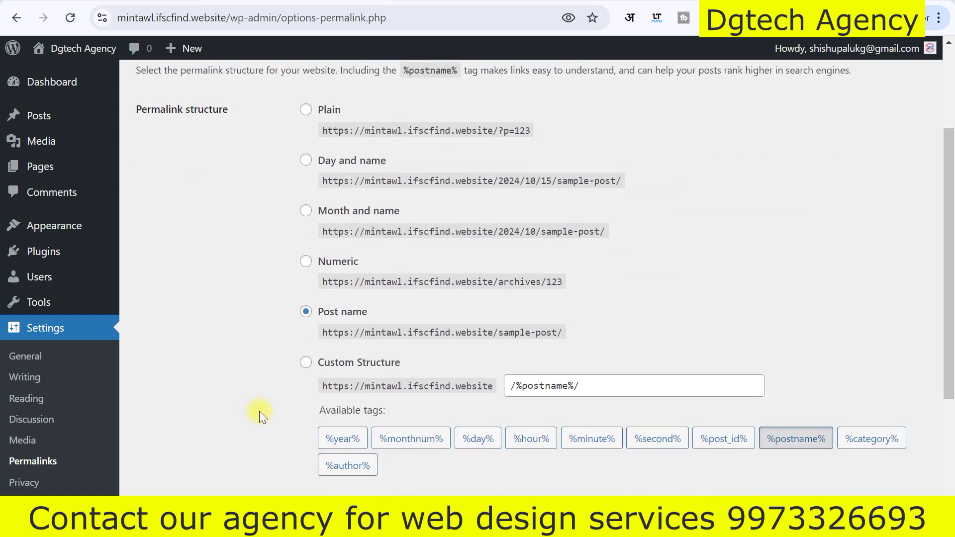
scroll(259, 412, up, 3)
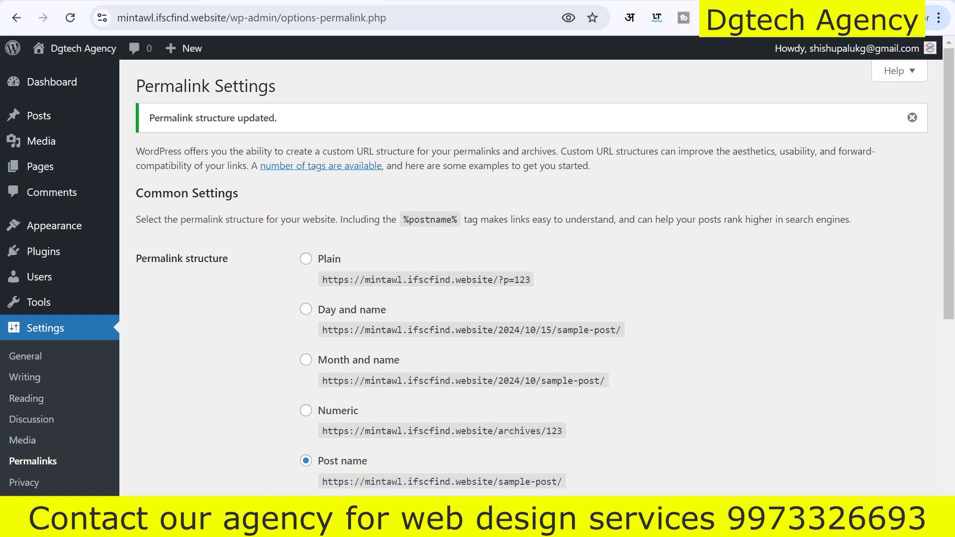
Visit the live site in a separate tab, examine its homepage and heading, and return to the Permalink Settings.
mouse_move(79, 255)
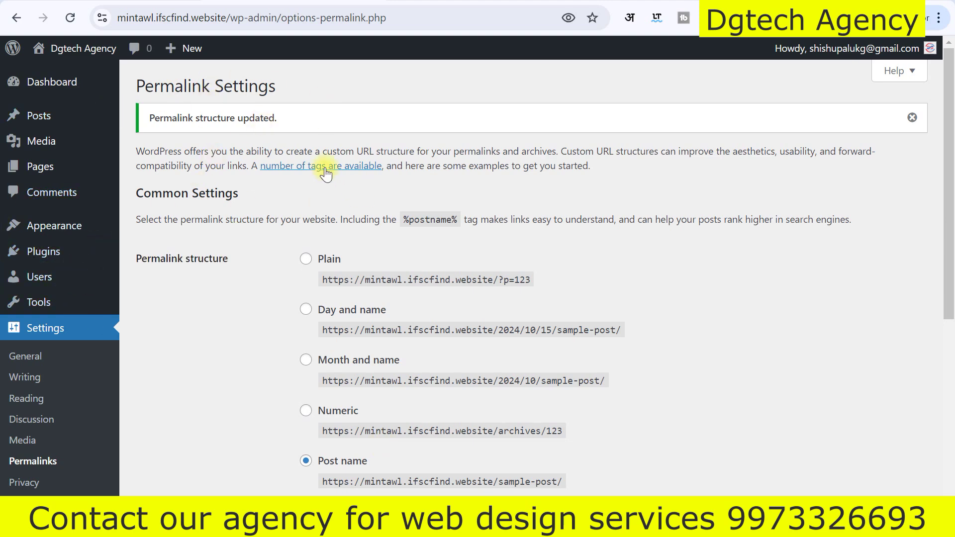
scroll(349, 167, down, 3)
mouse_move(67, 56)
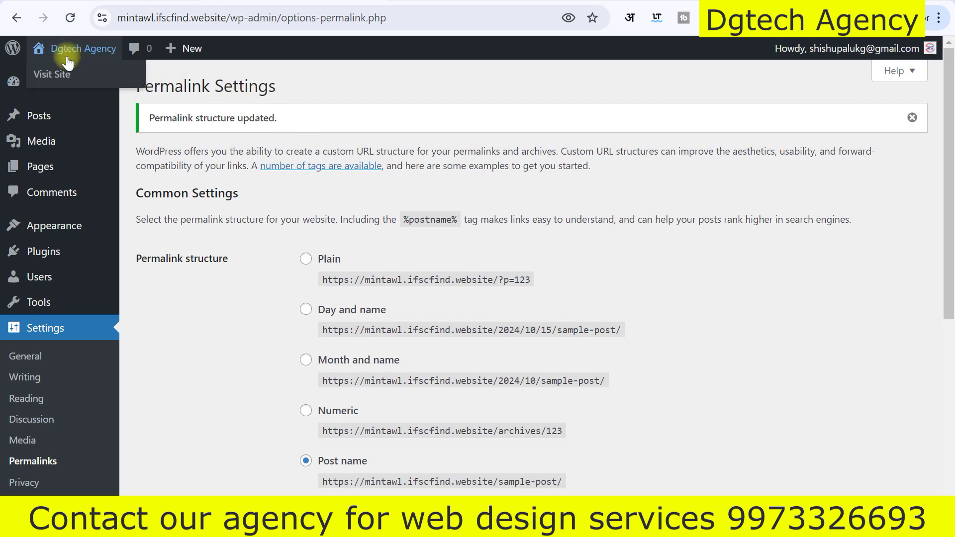
right_click(53, 80)
click(74, 91)
click(348, 7)
scroll(580, 281, down, 15)
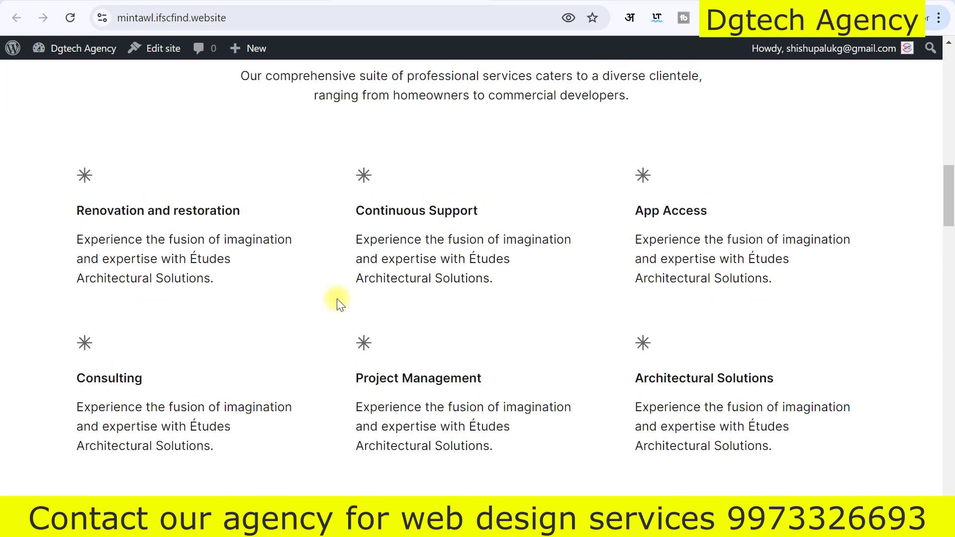
scroll(337, 301, up, 15)
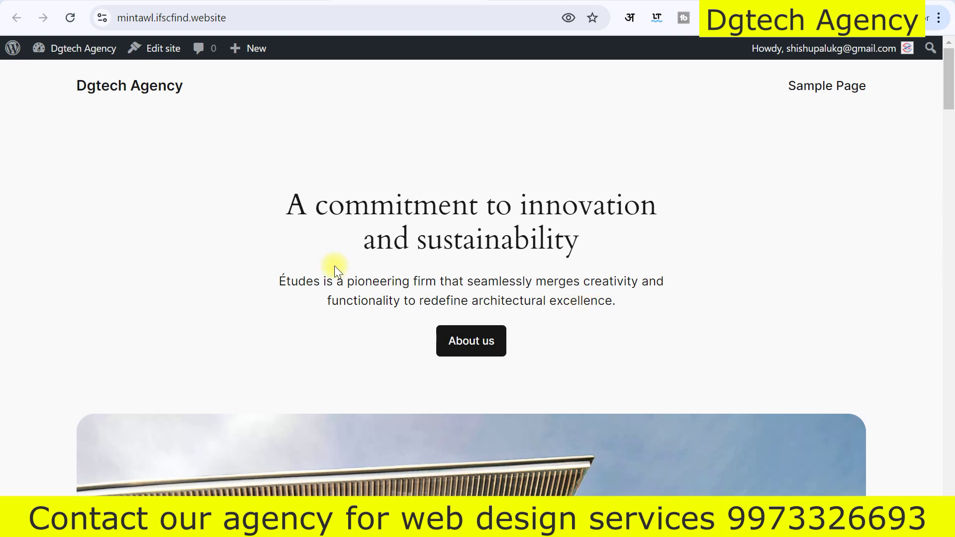
drag(285, 204, 529, 241)
key(ctrl+w)
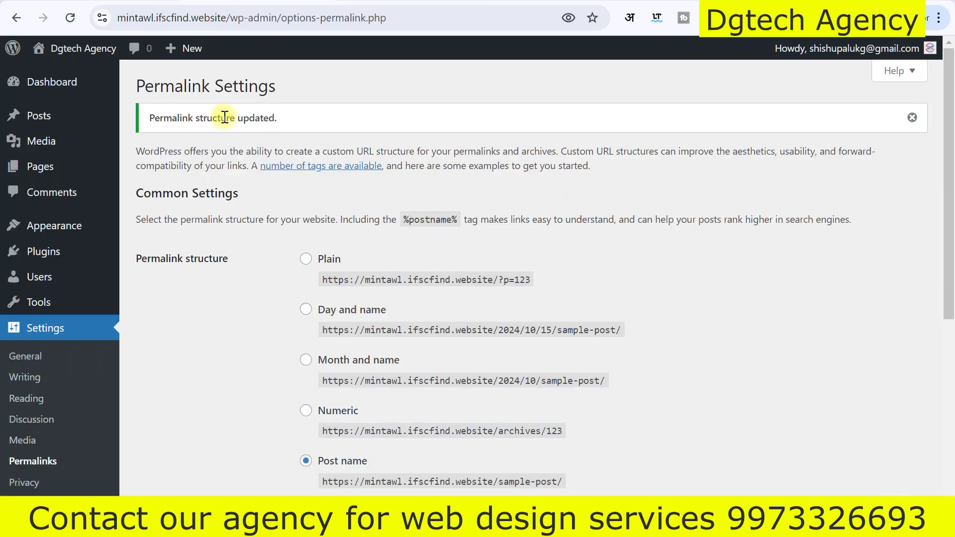
Search the plugins available to add for "woocommerce".
scroll(197, 312, down, 4)
scroll(203, 315, up, 3)
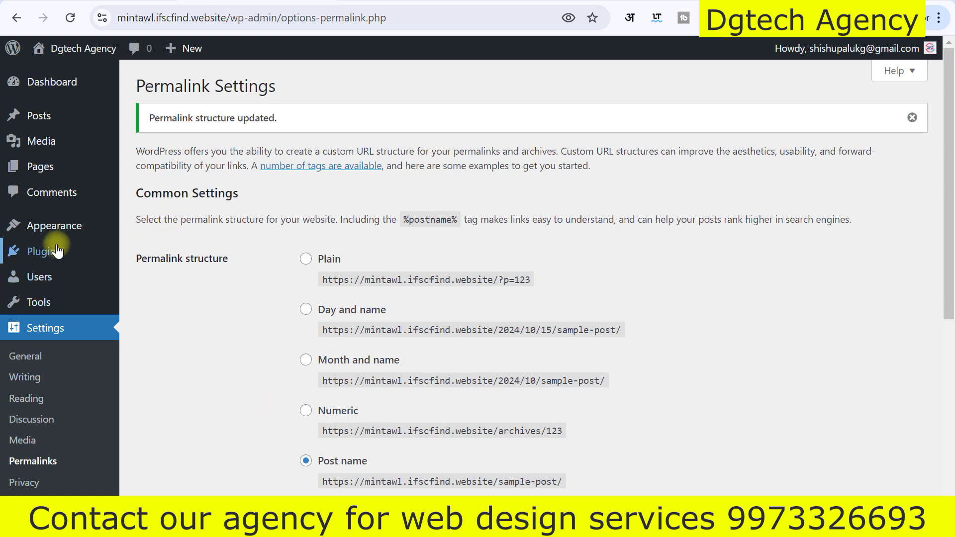
mouse_move(57, 251)
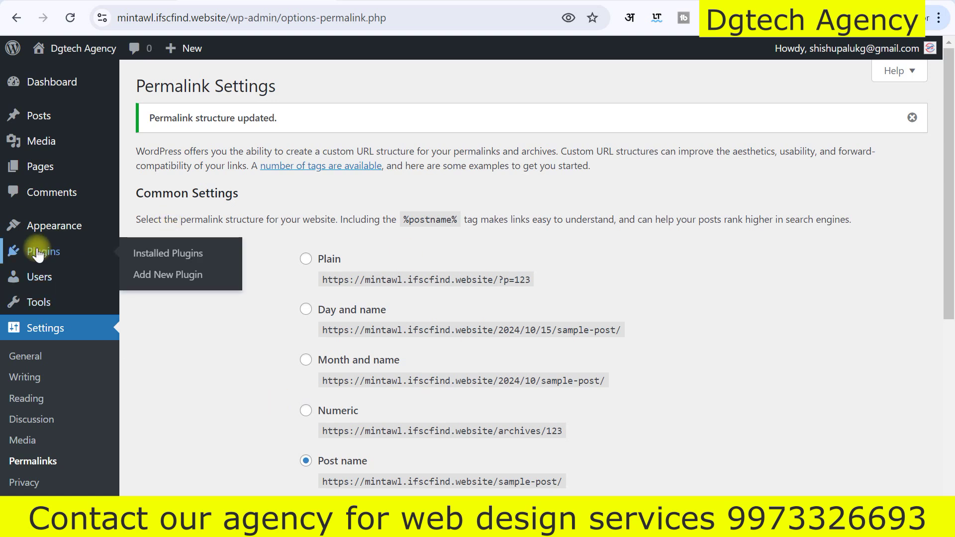
click(168, 277)
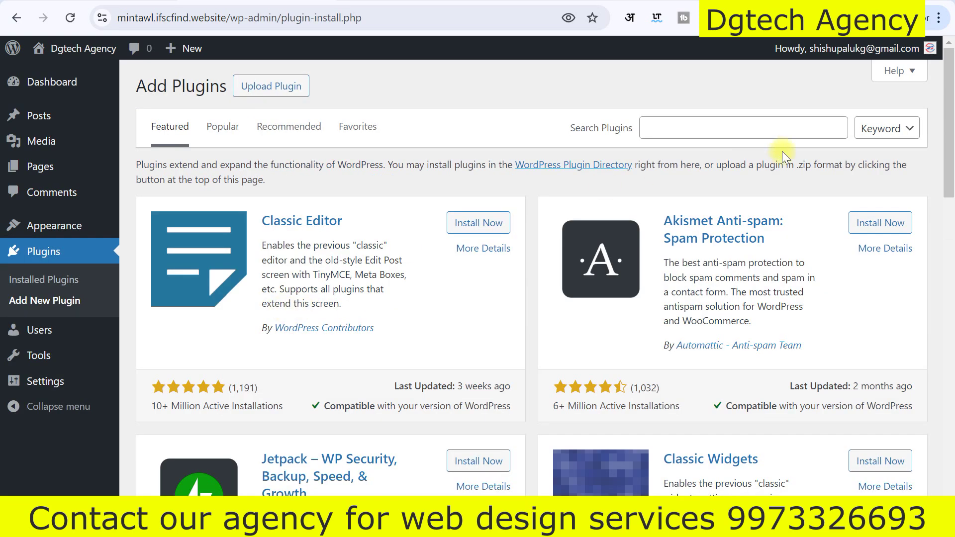
click(665, 122)
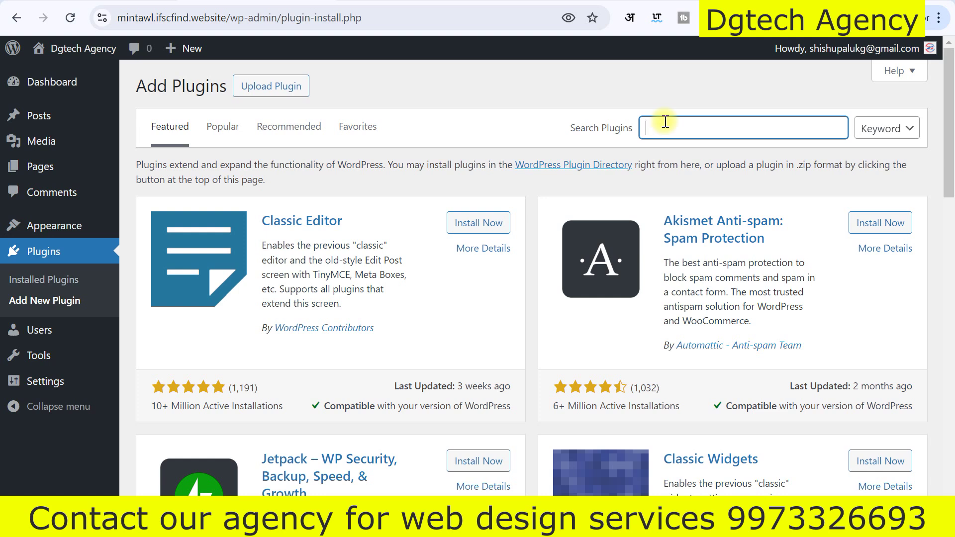
text(woocomme)
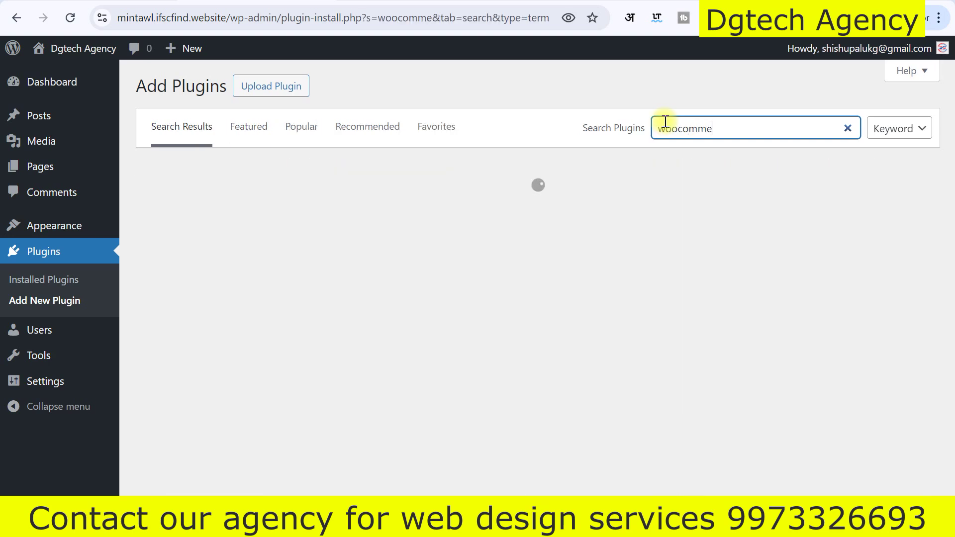
text(rce)
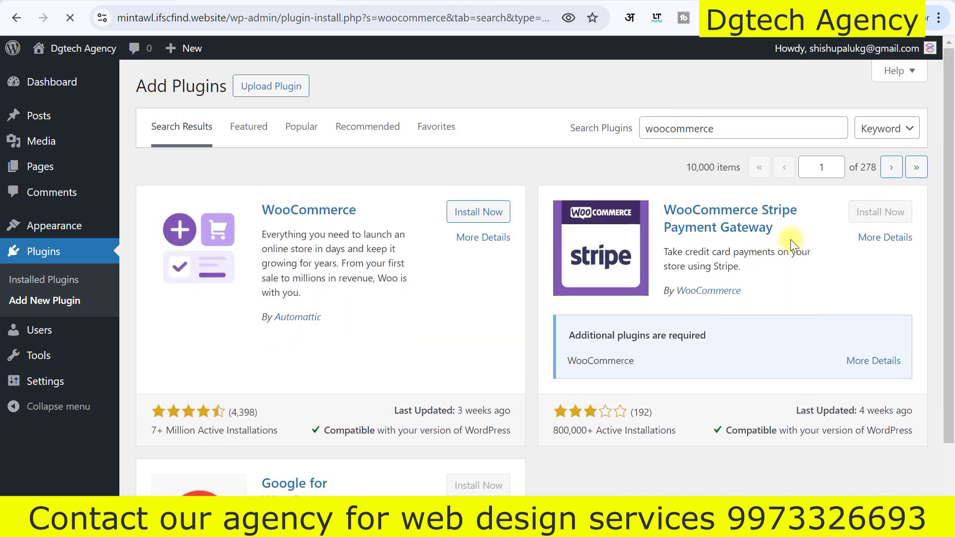
key(Return)
Install the WooCommerce plugin by Automattic from the search results.
drag(653, 129, 727, 128)
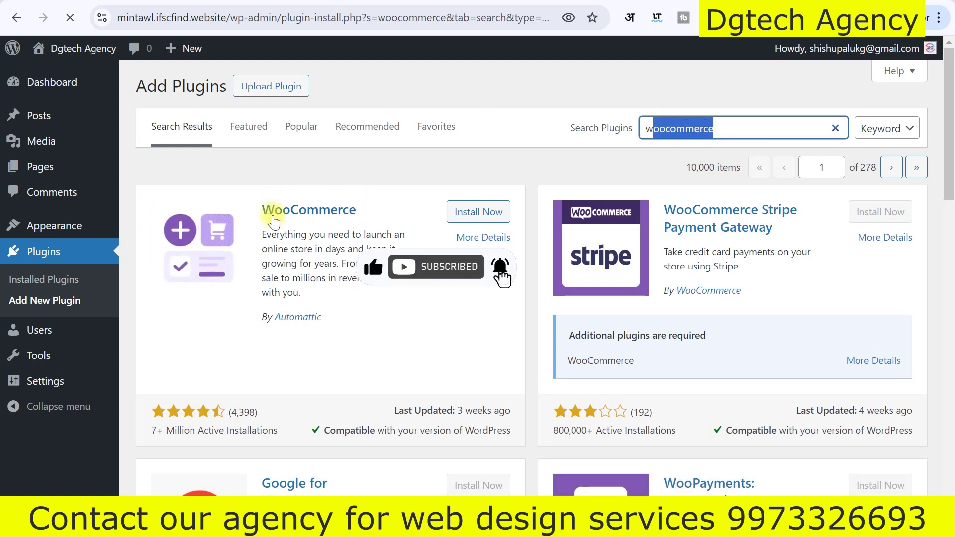
drag(258, 211, 357, 210)
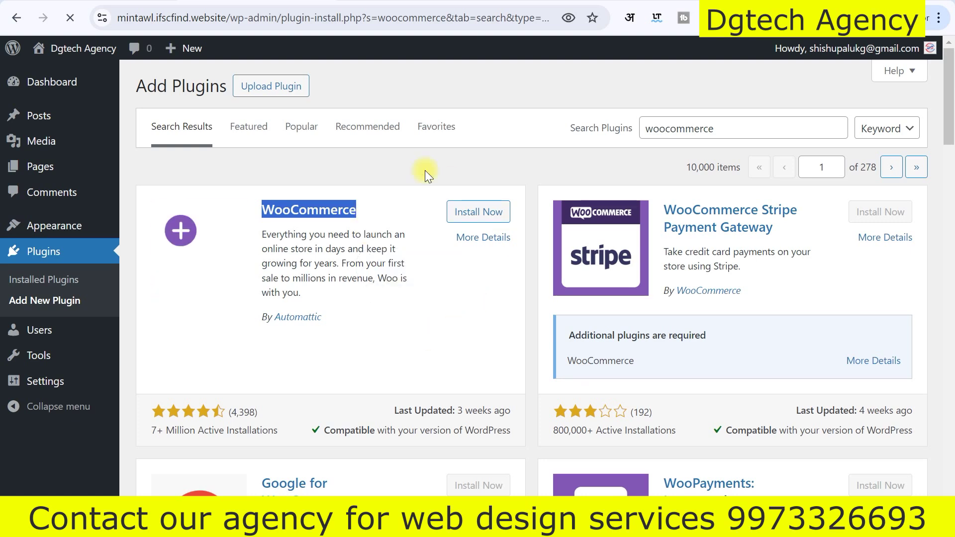
click(289, 240)
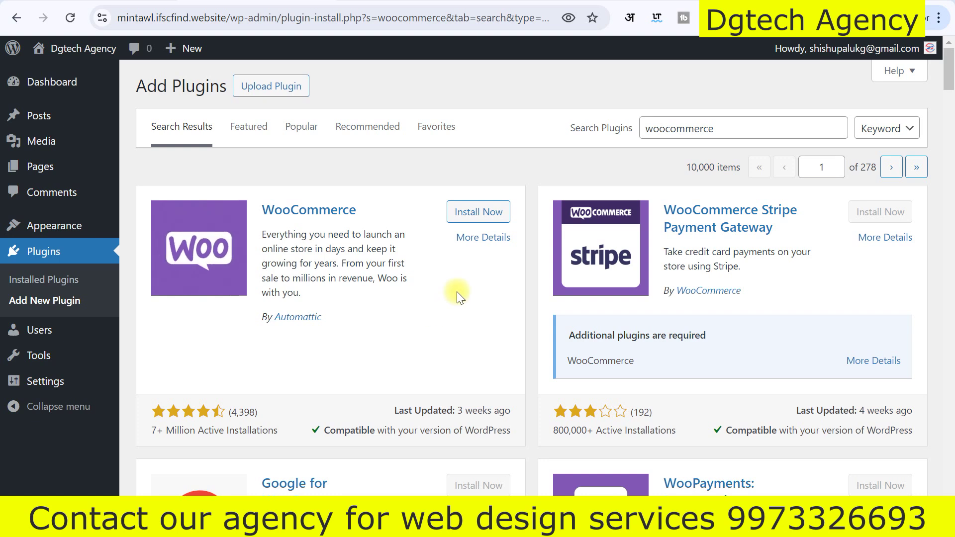
click(470, 213)
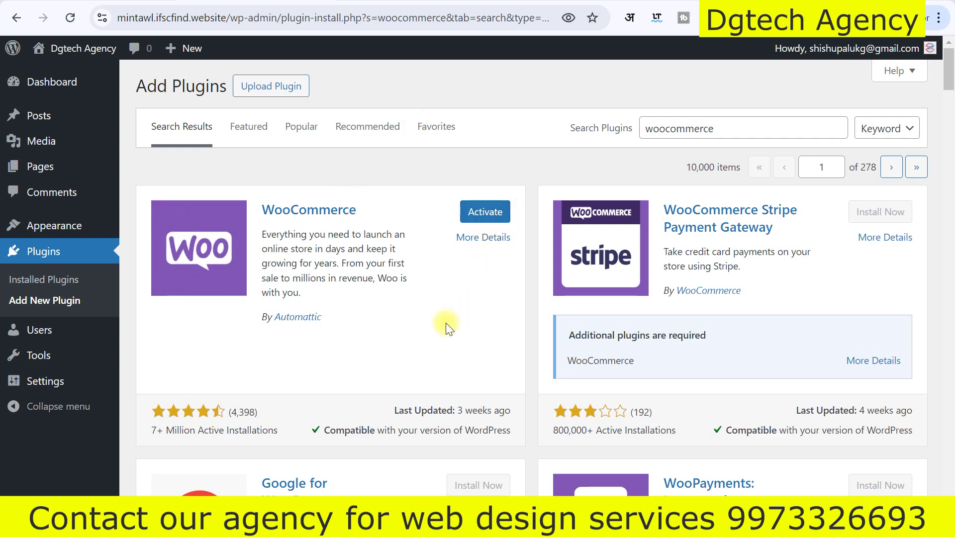
Examine the other WooCommerce add-on plugins in the search results, such as payment gateways, invoices, customer reviews and variation swatches.
scroll(446, 324, down, 5)
scroll(446, 326, down, 7)
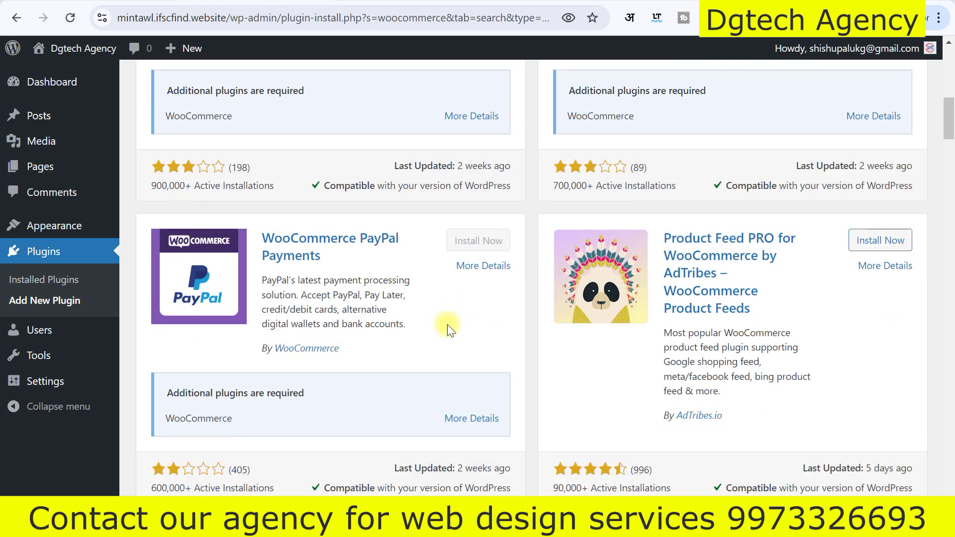
scroll(446, 325, down, 1)
scroll(447, 324, up, 1)
scroll(302, 295, down, 3)
scroll(315, 275, down, 2)
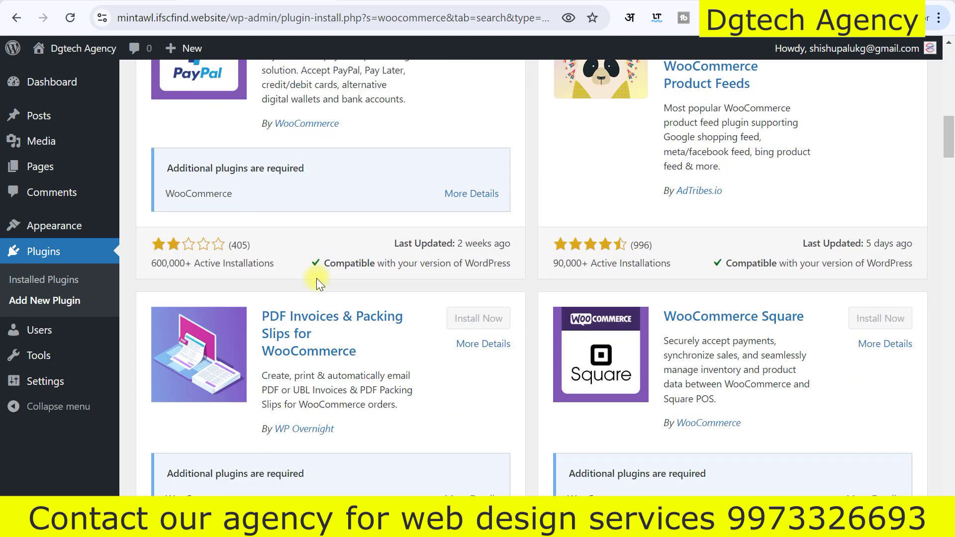
scroll(317, 279, down, 1)
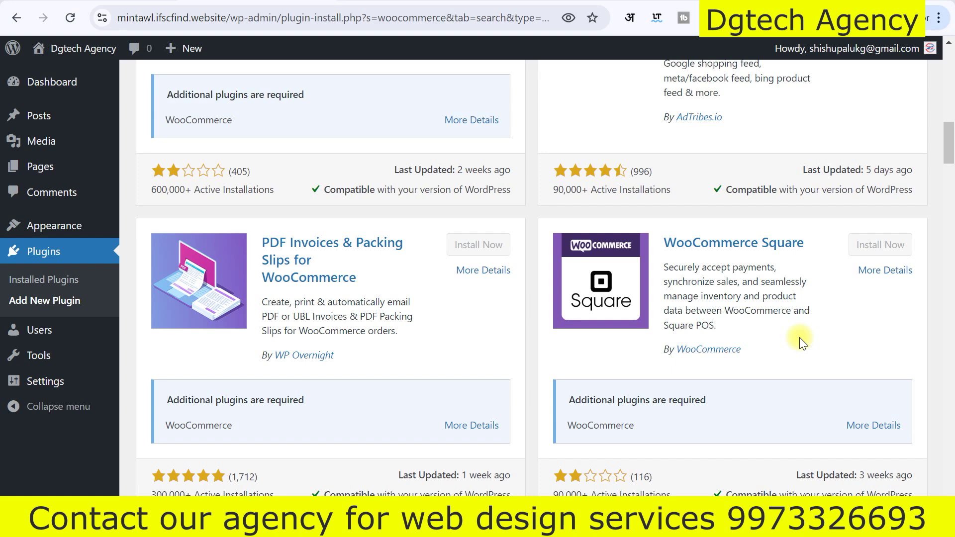
scroll(722, 99, down, 3)
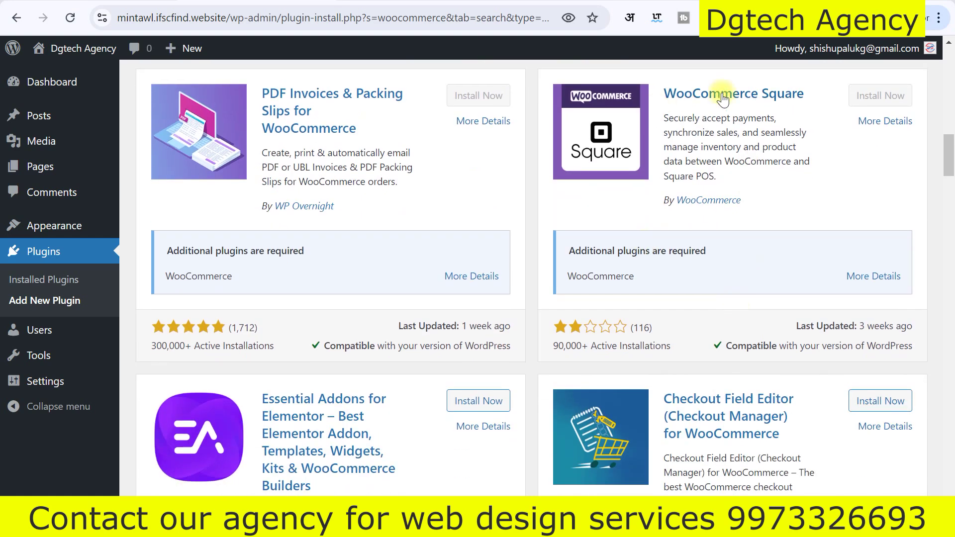
scroll(653, 236, down, 9)
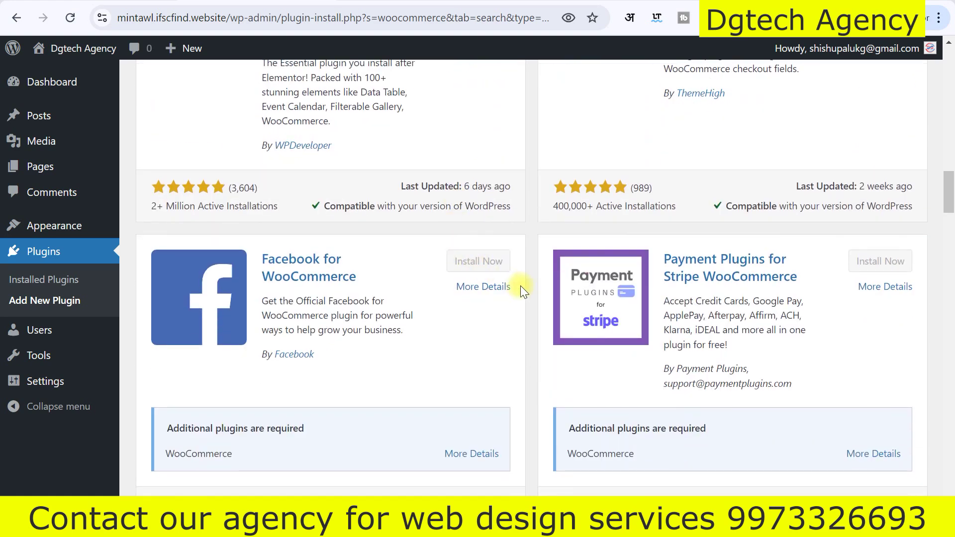
scroll(520, 286, down, 2)
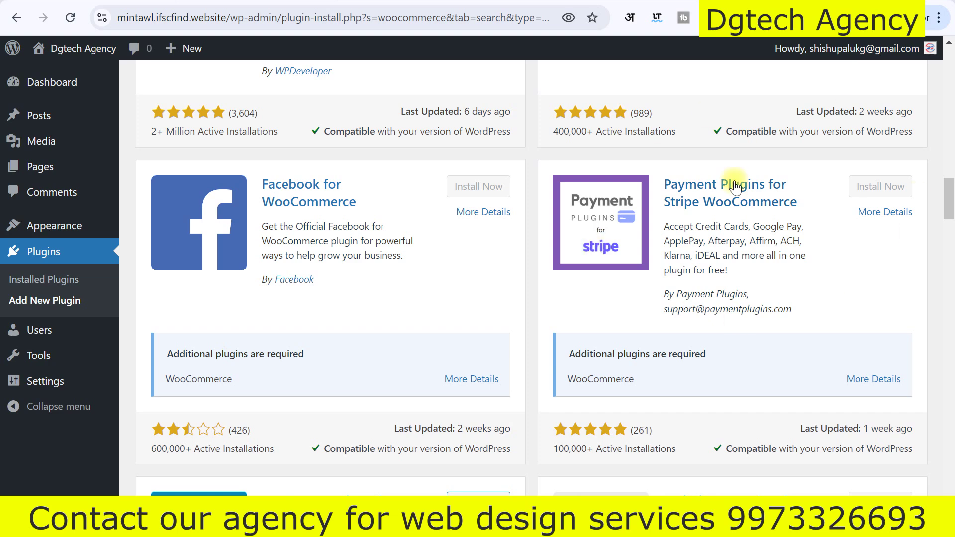
scroll(603, 395, down, 3)
scroll(596, 388, down, 2)
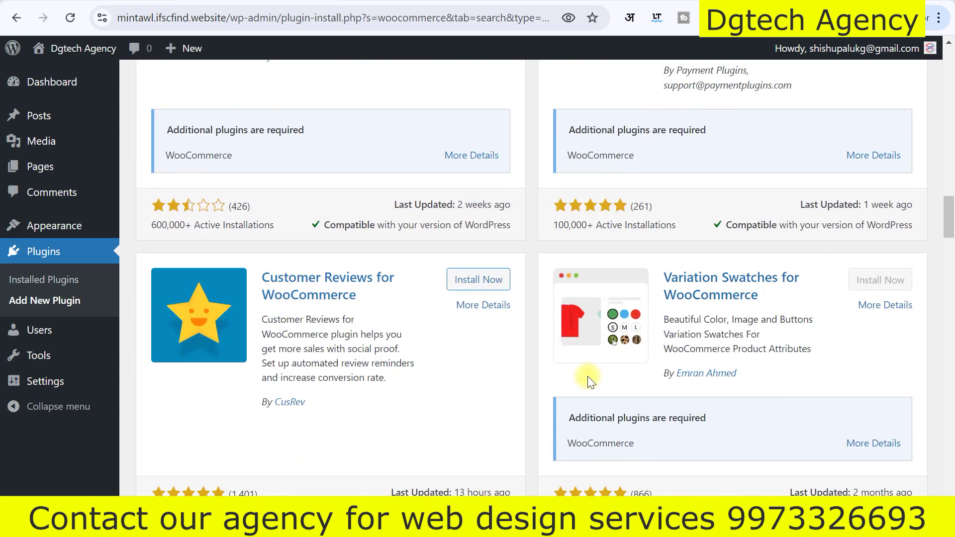
scroll(612, 373, down, 2)
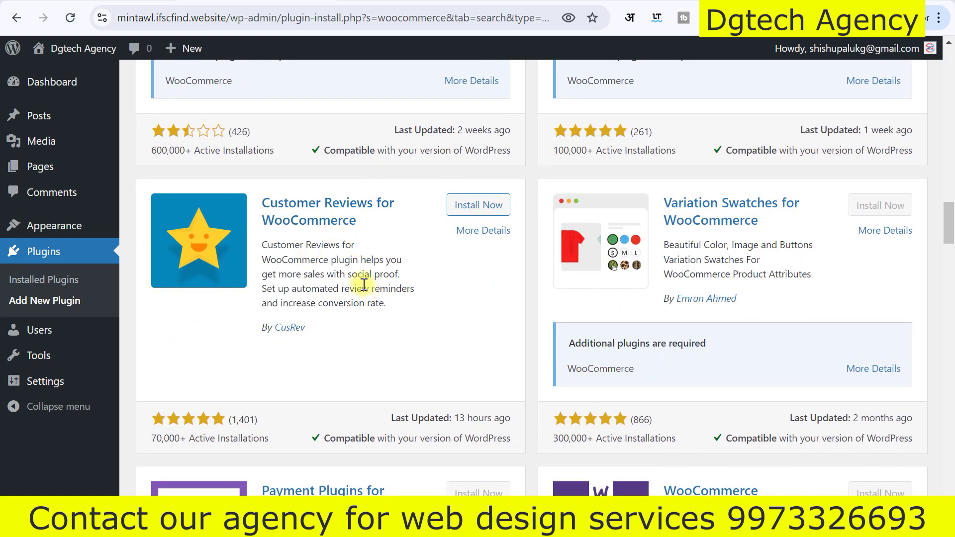
scroll(665, 292, up, 15)
scroll(667, 293, up, 10)
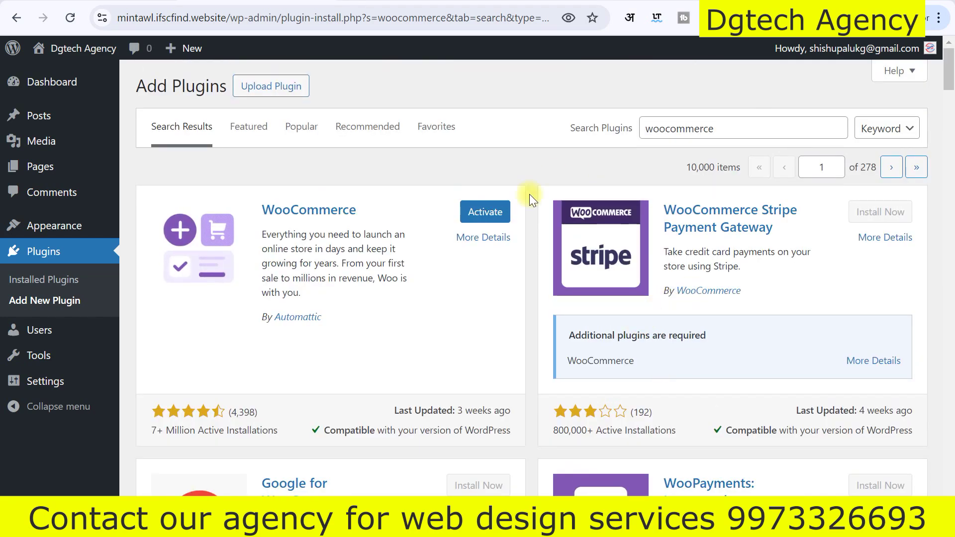
Activate the WooCommerce plugin and look over its welcome page.
click(477, 210)
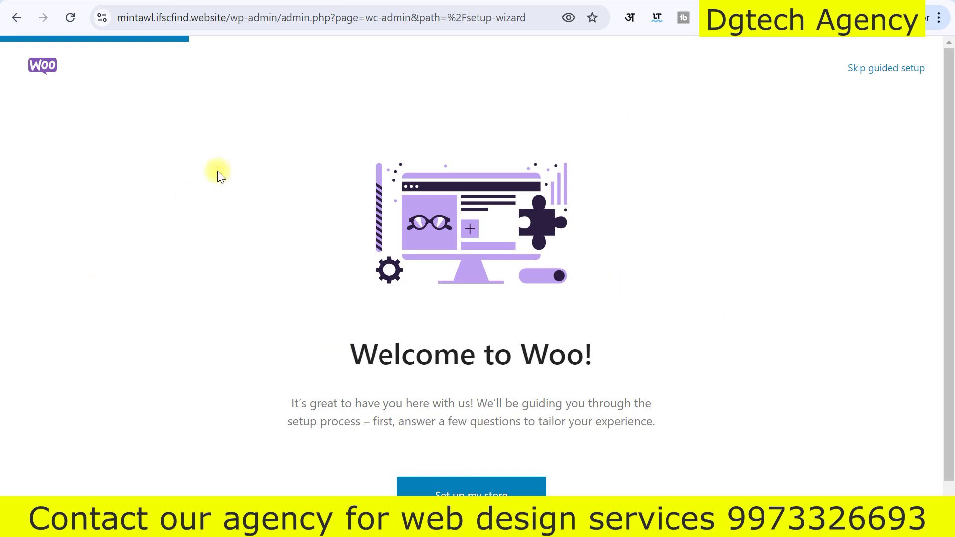
scroll(498, 302, down, 1)
scroll(423, 298, up, 1)
scroll(460, 322, down, 1)
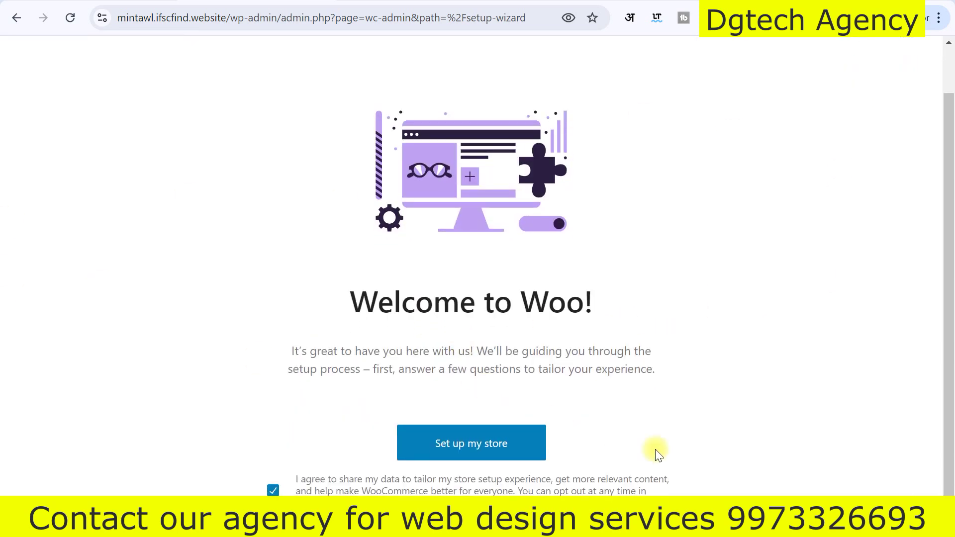
Start the guided store setup and continue with "I'm just starting my business" as the description.
click(476, 448)
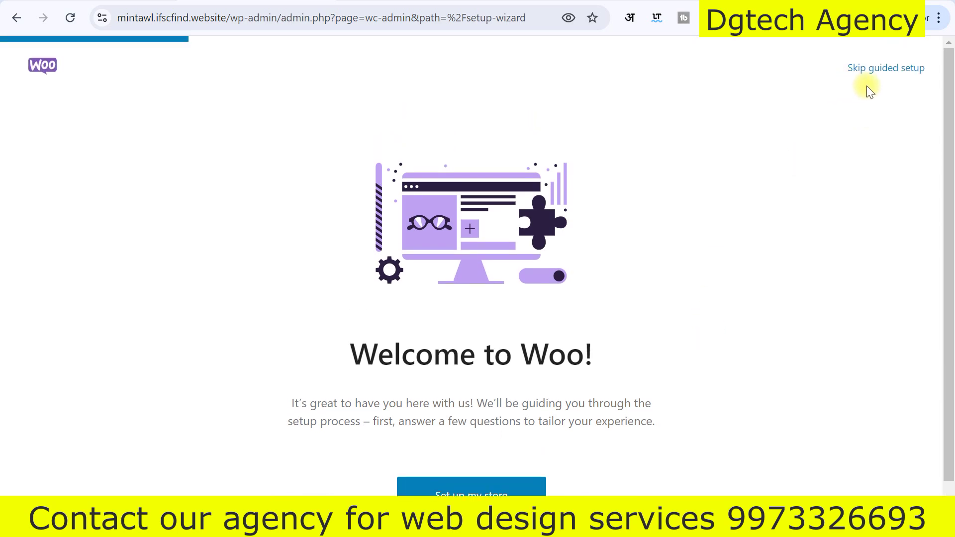
scroll(533, 325, down, 1)
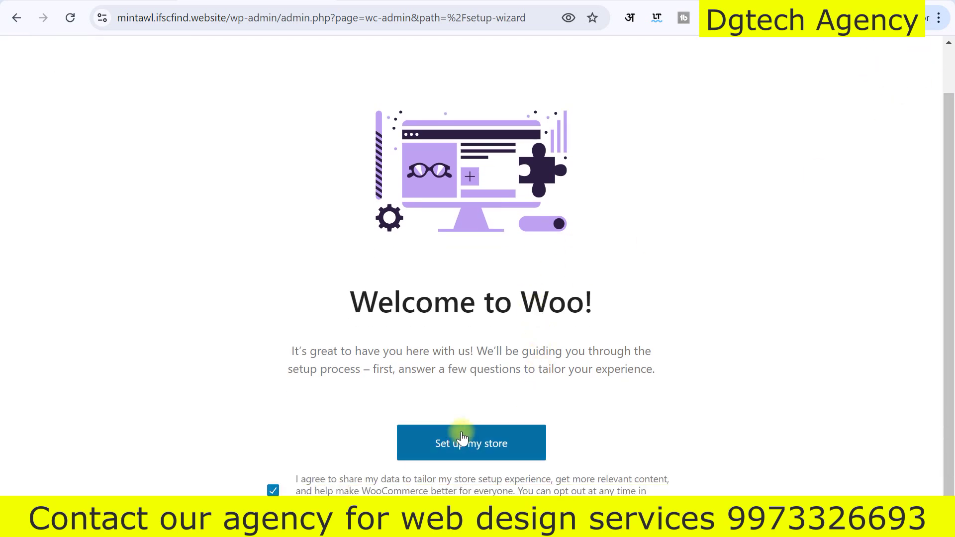
click(473, 440)
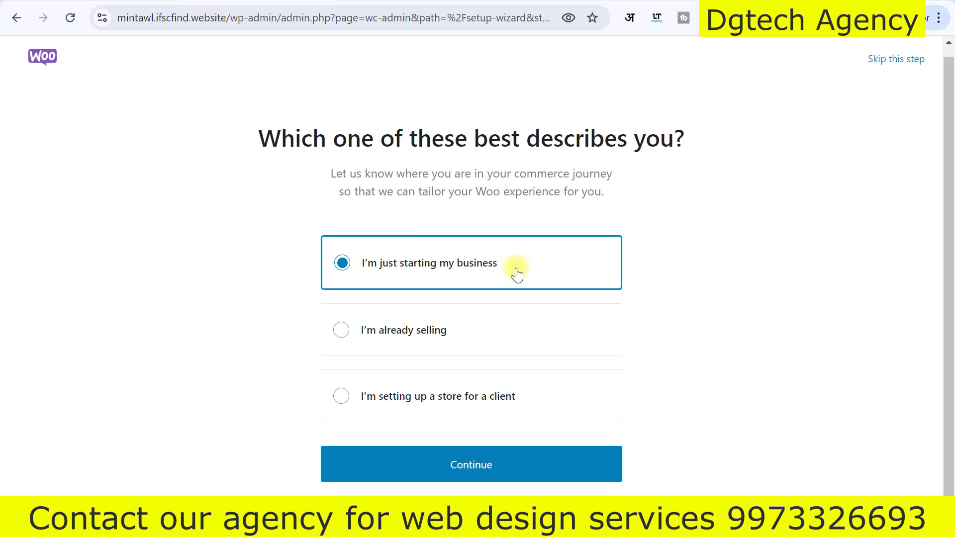
click(443, 471)
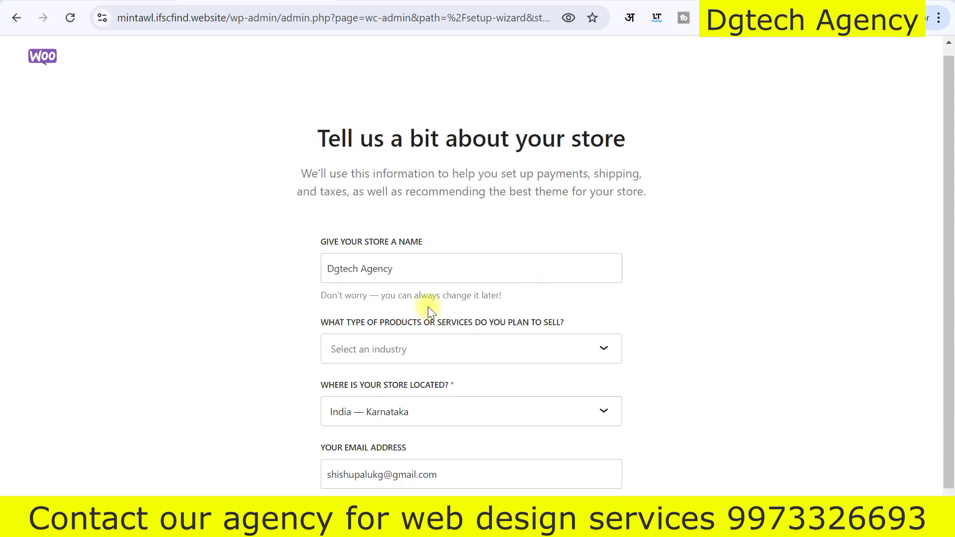
Set the store's product type to Food and drink, opt in to the Woo tips and discounts emails, and continue.
scroll(428, 311, down, 1)
double_click(432, 235)
key(ctrl+a)
click(196, 241)
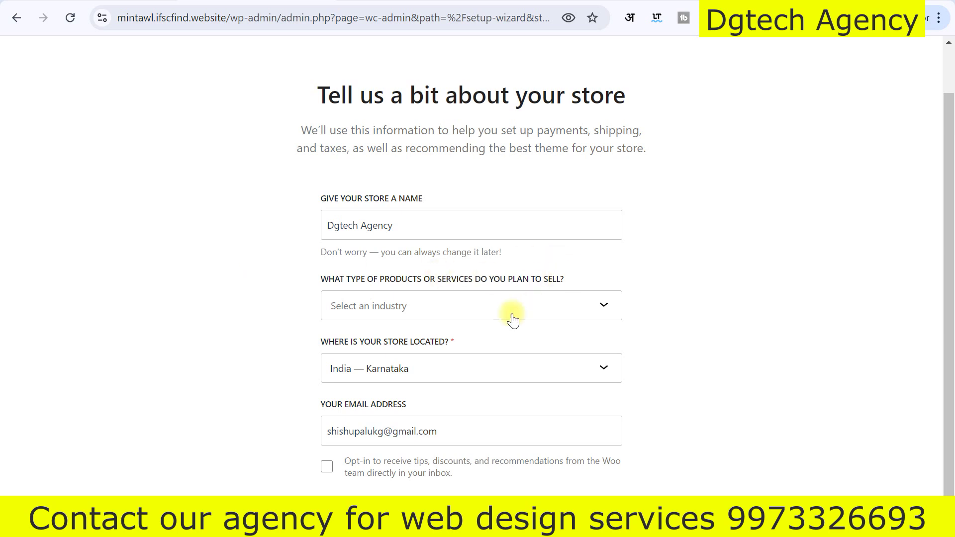
click(401, 312)
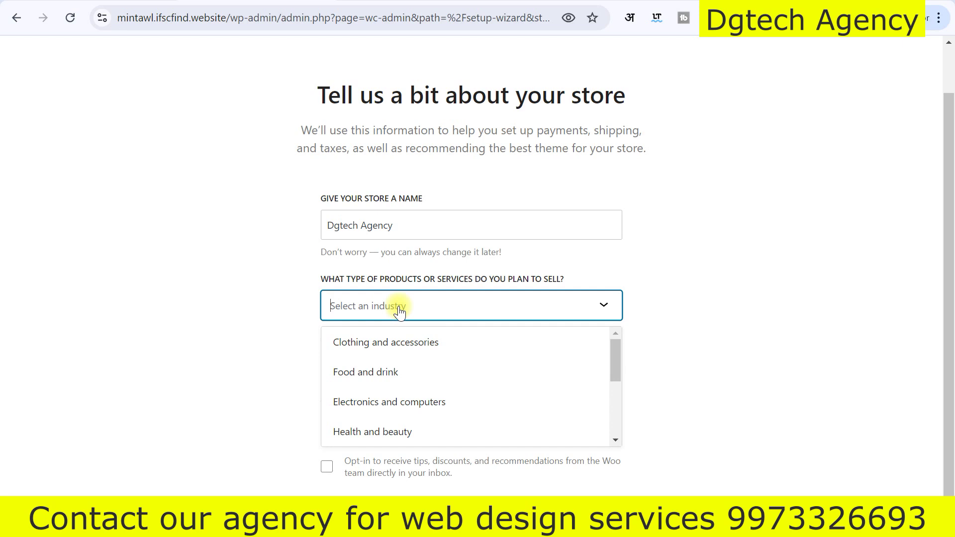
click(364, 380)
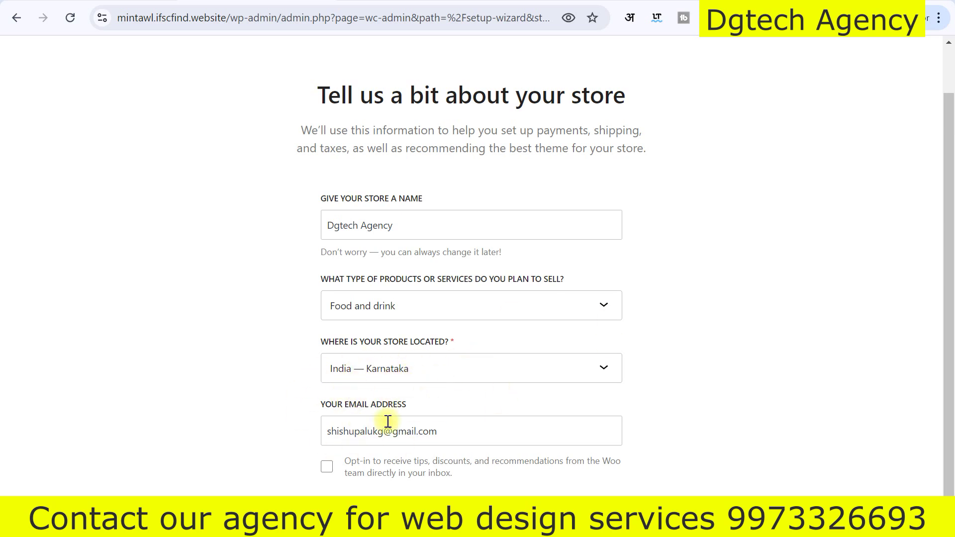
drag(468, 428, 263, 447)
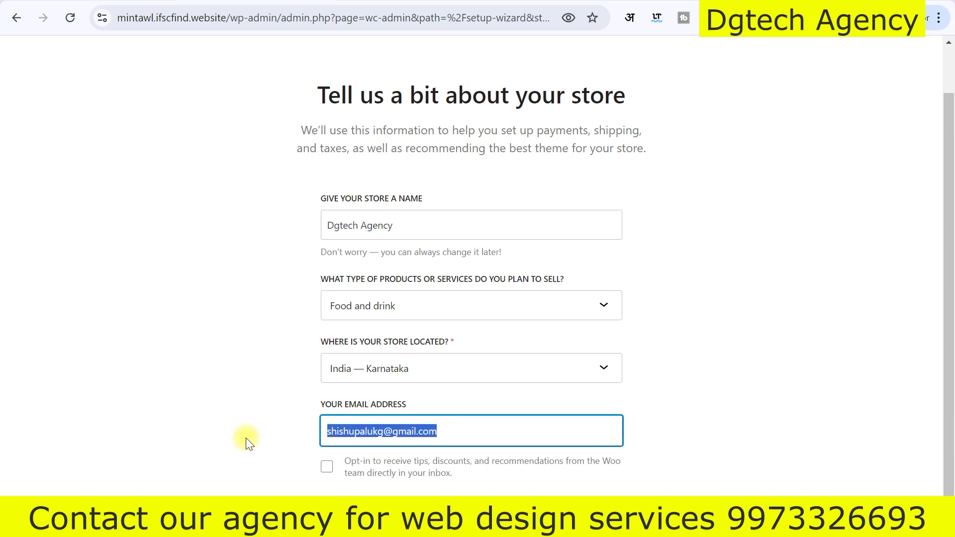
click(246, 438)
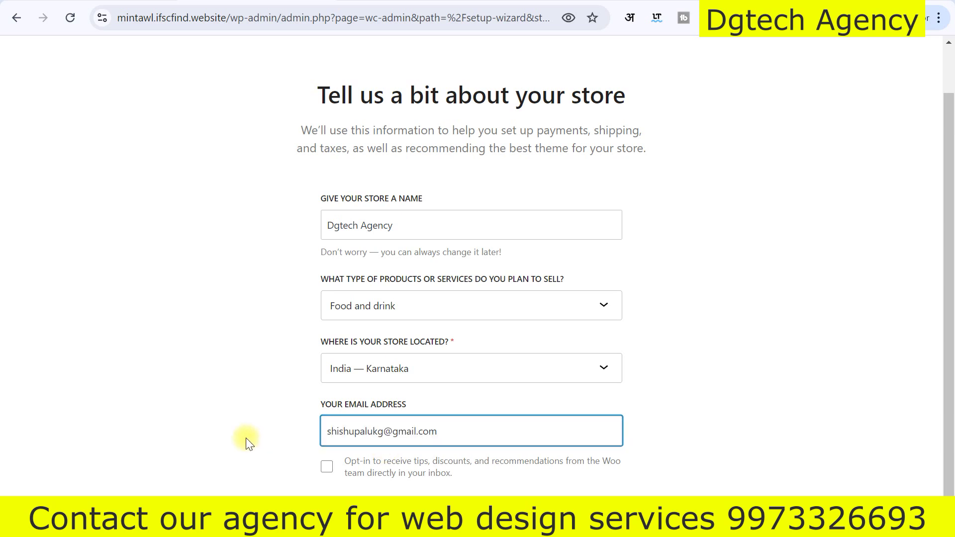
click(326, 468)
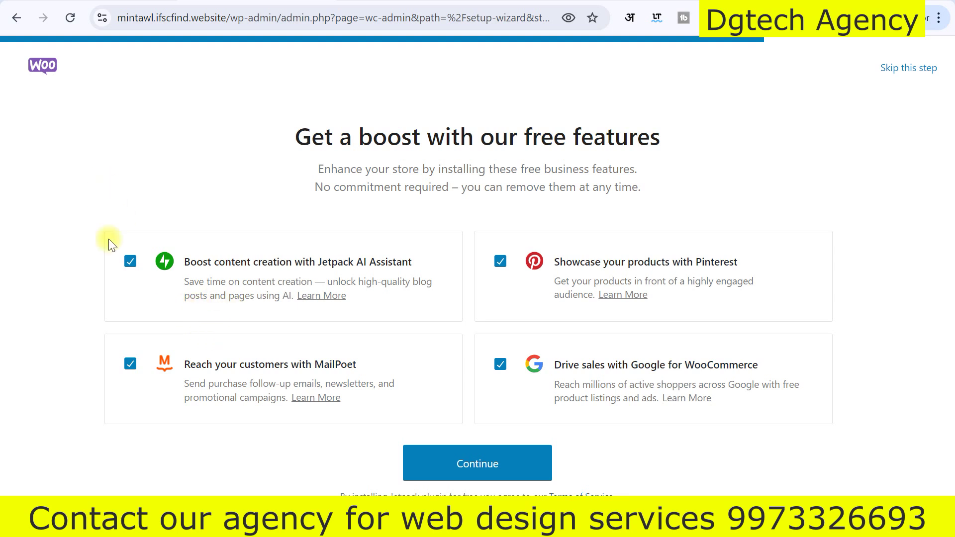
Deselect the Jetpack AI Assistant, MailPoet, Google for WooCommerce and Pinterest features, then finish the setup and view the WooCommerce home page.
click(131, 262)
click(130, 365)
click(501, 365)
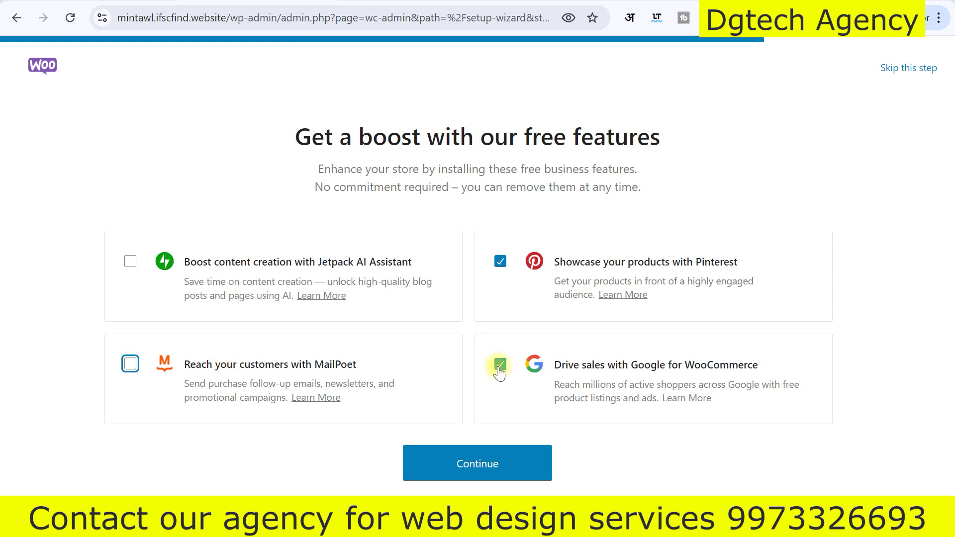
click(500, 262)
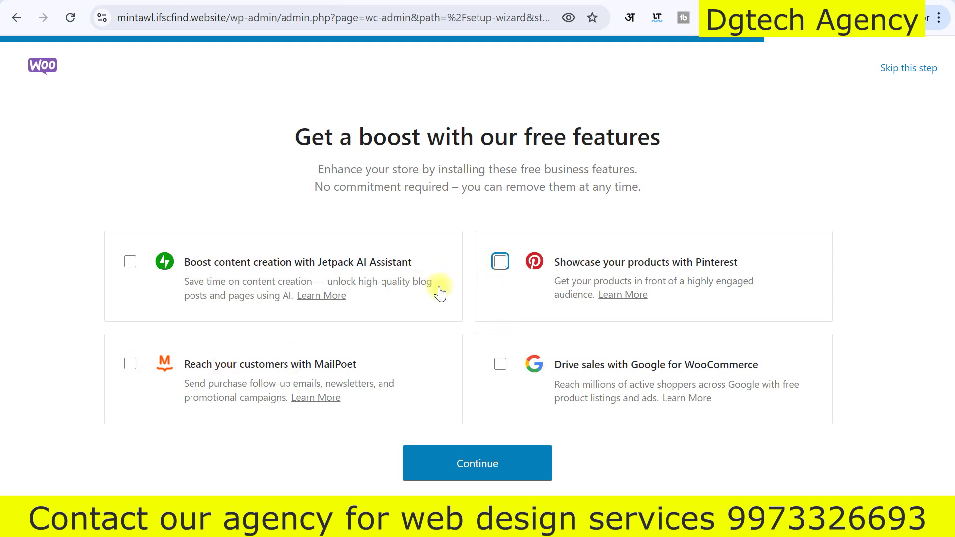
click(500, 465)
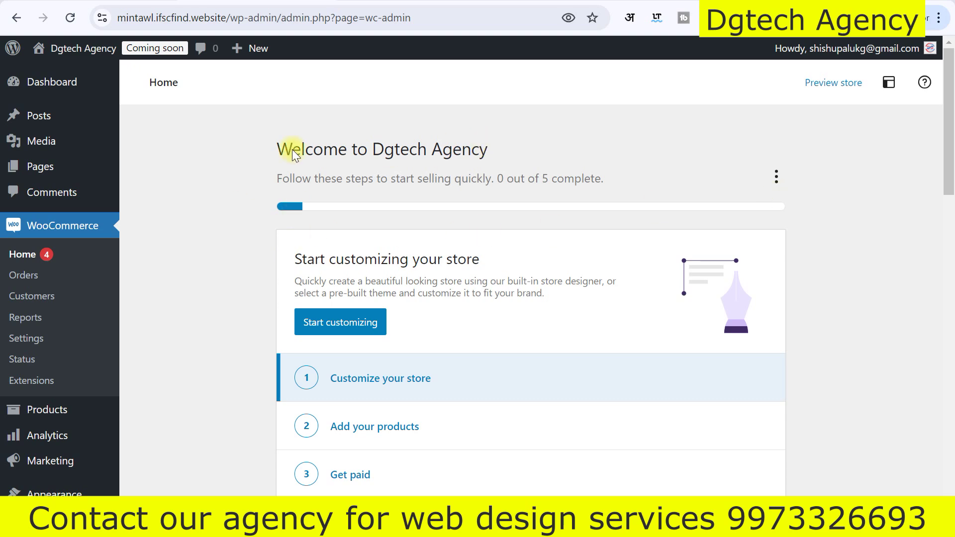
scroll(407, 320, down, 15)
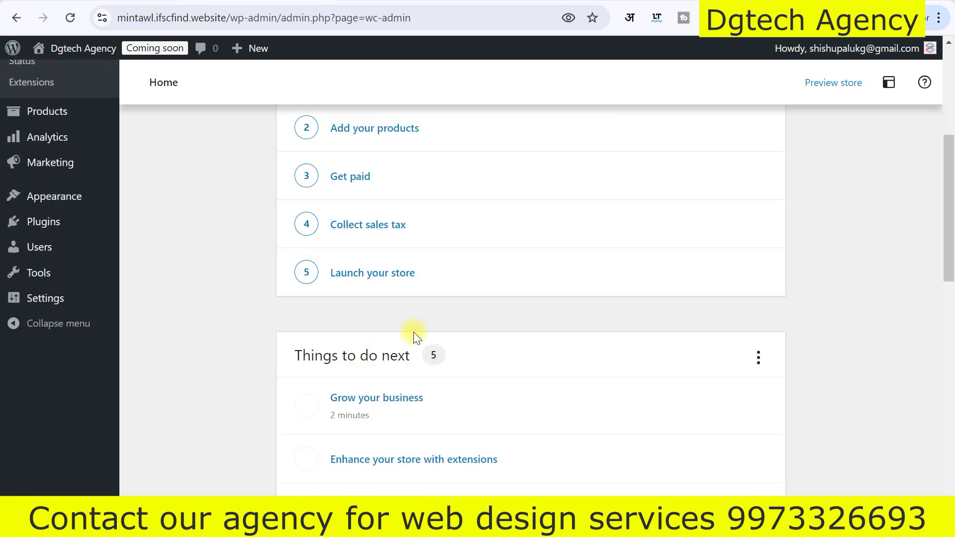
Change the site visibility from Coming soon to Live in the WooCommerce settings and save the change.
scroll(397, 387, up, 15)
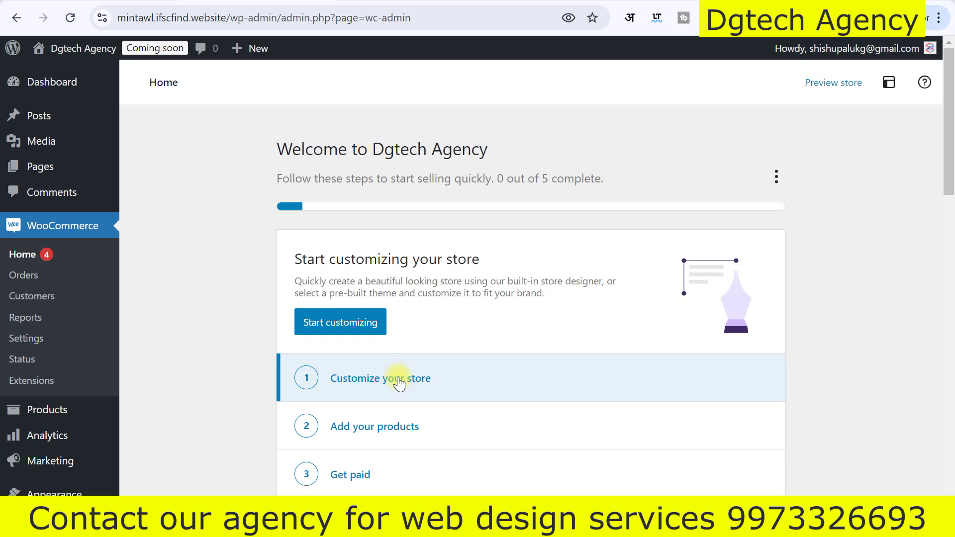
click(155, 49)
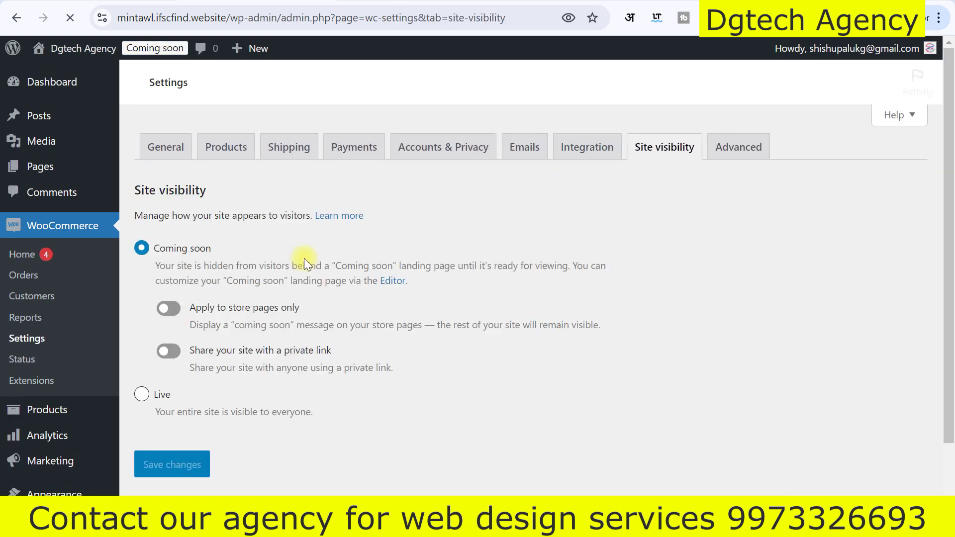
scroll(304, 263, down, 2)
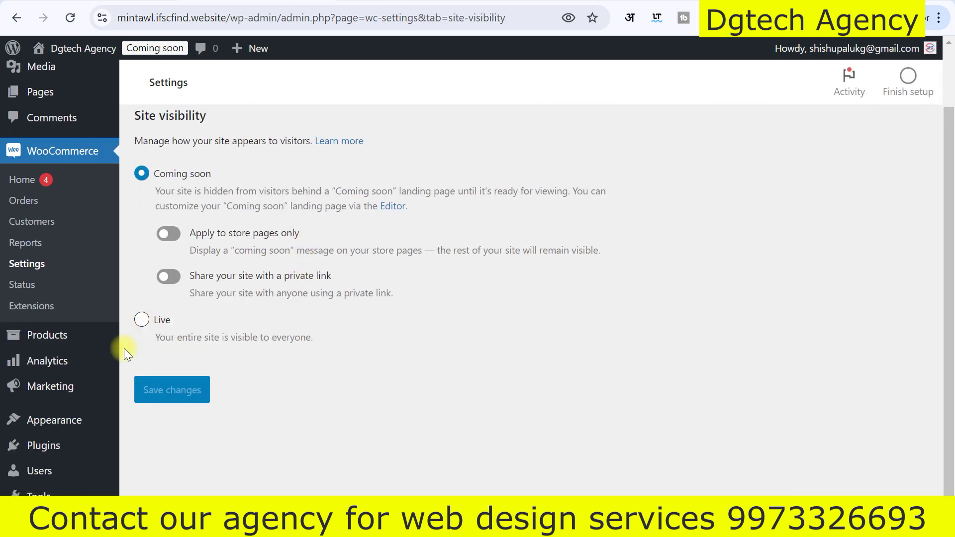
click(141, 320)
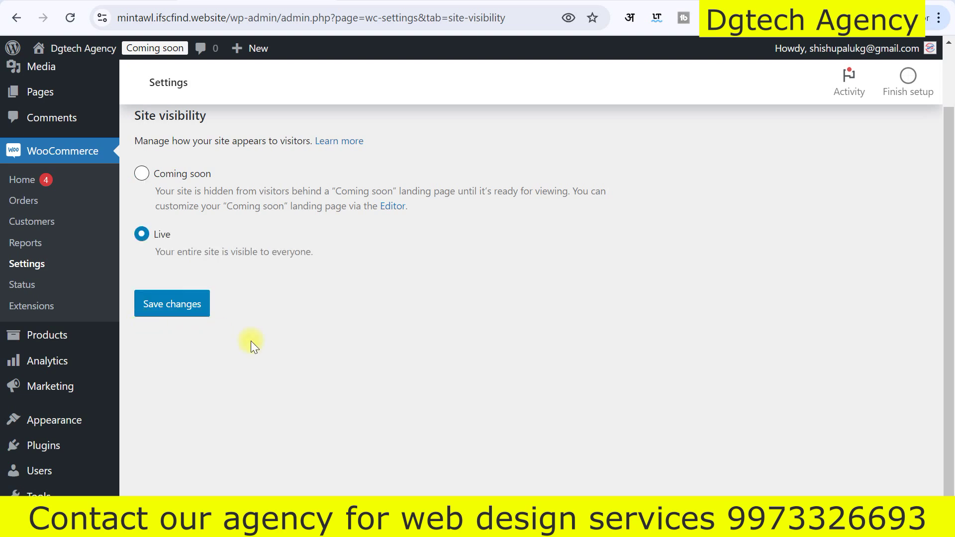
scroll(234, 344, up, 2)
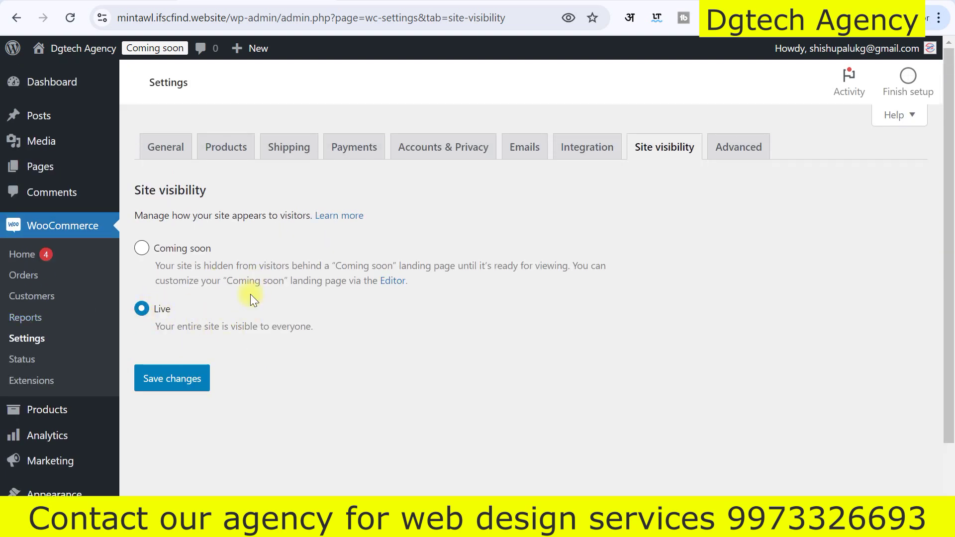
click(187, 388)
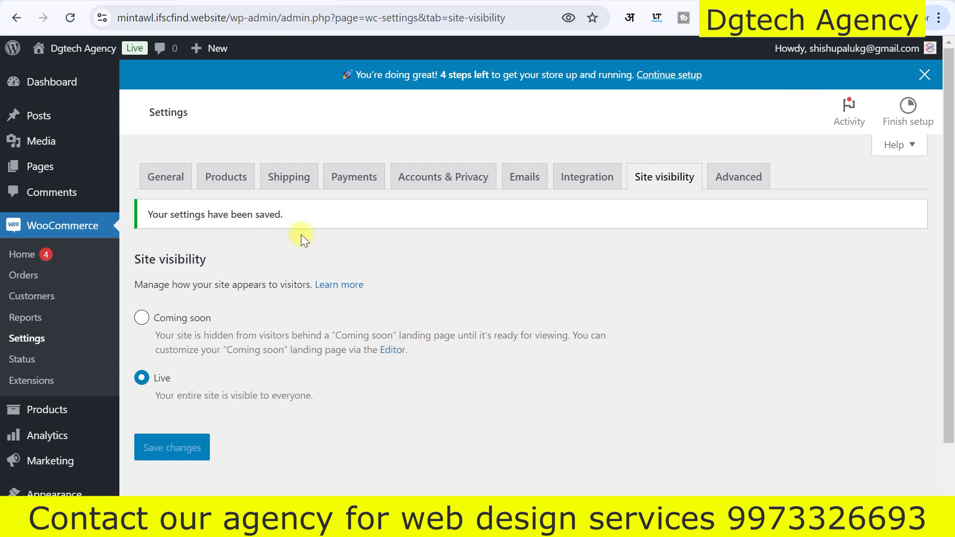
scroll(309, 250, down, 2)
scroll(182, 234, up, 2)
Open the General store settings and look over the store address fields.
click(155, 179)
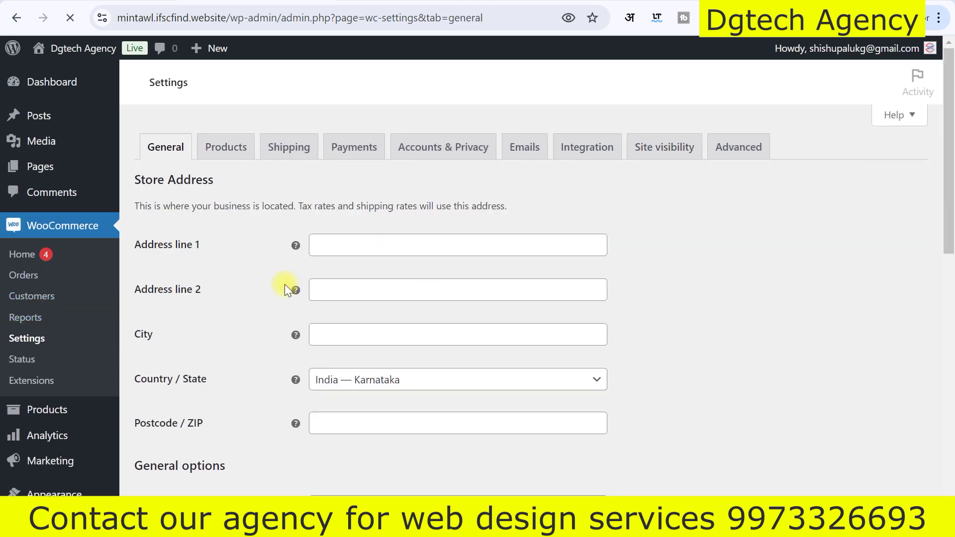
scroll(276, 288, down, 2)
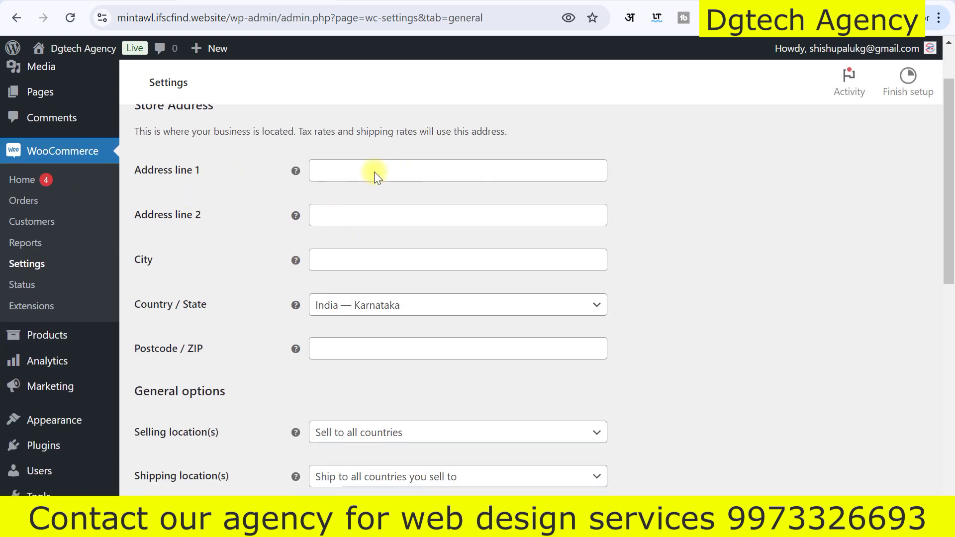
click(355, 200)
click(347, 247)
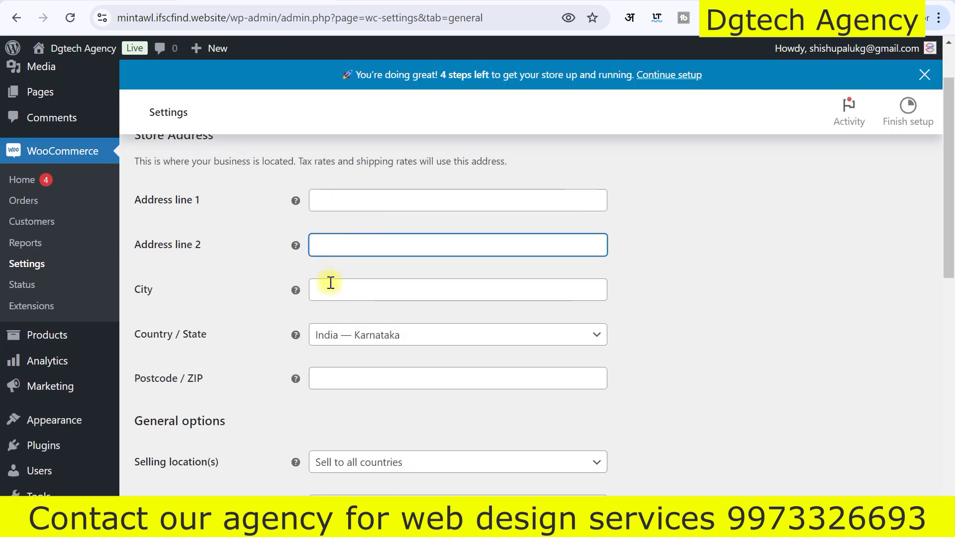
click(337, 291)
click(649, 308)
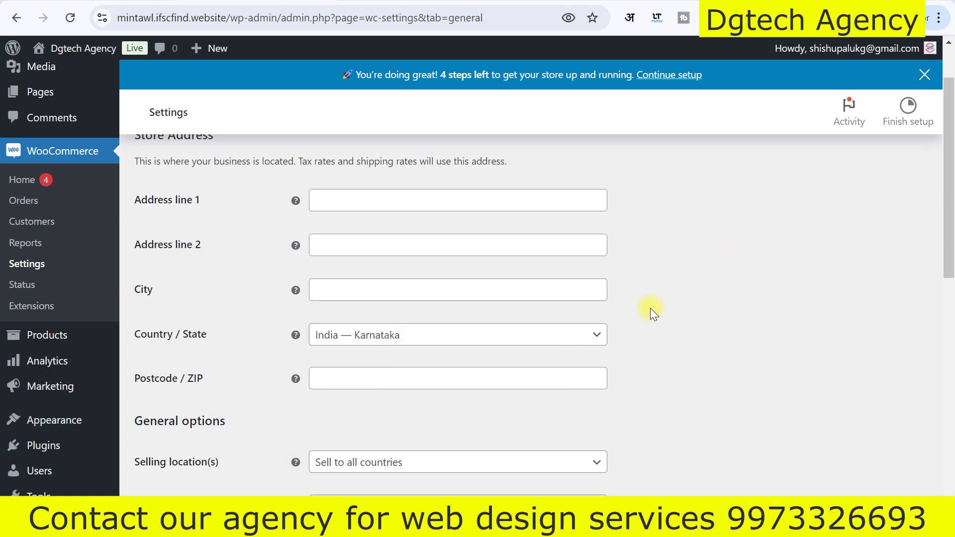
Review the location, tax, coupon and currency options in the General settings, including the list of available currencies.
scroll(649, 308, down, 10)
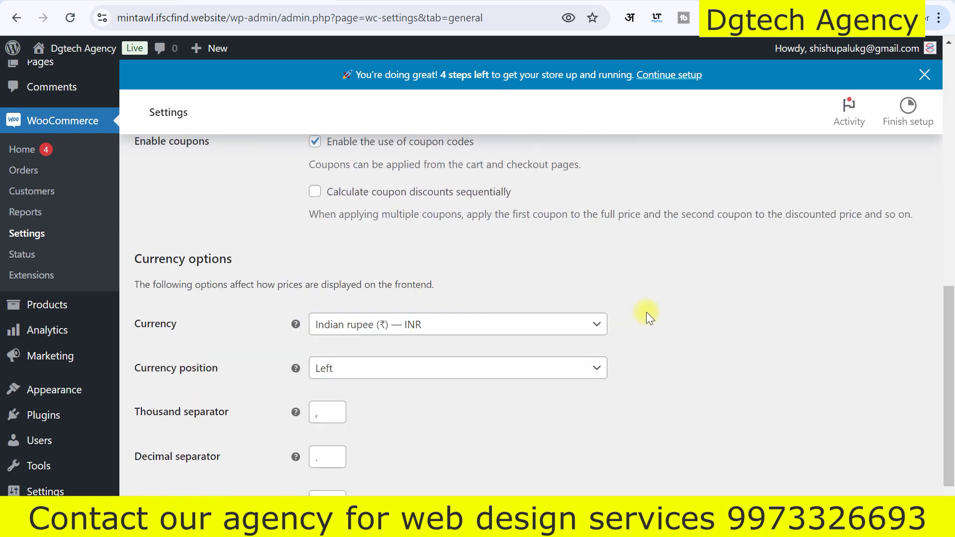
scroll(647, 313, down, 1)
scroll(646, 312, up, 2)
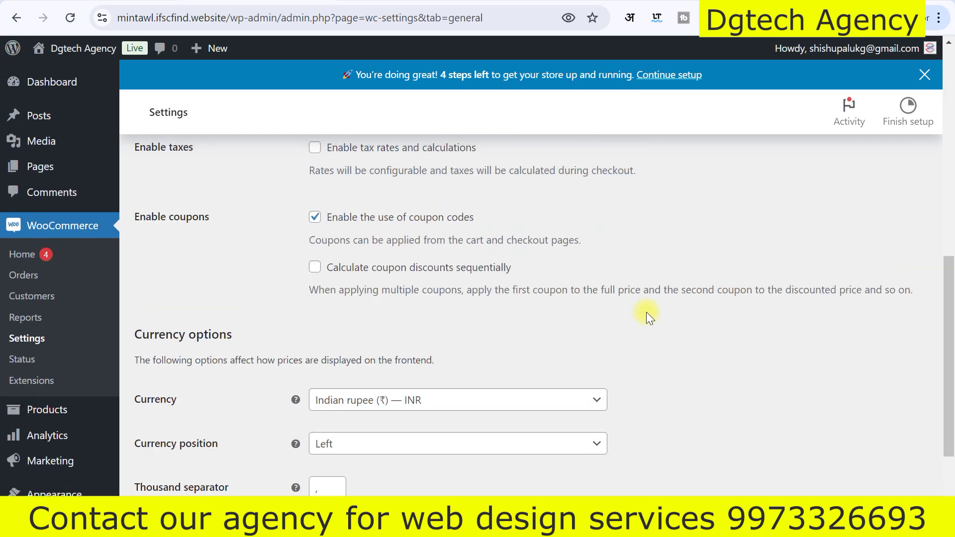
scroll(646, 314, up, 2)
scroll(646, 314, down, 3)
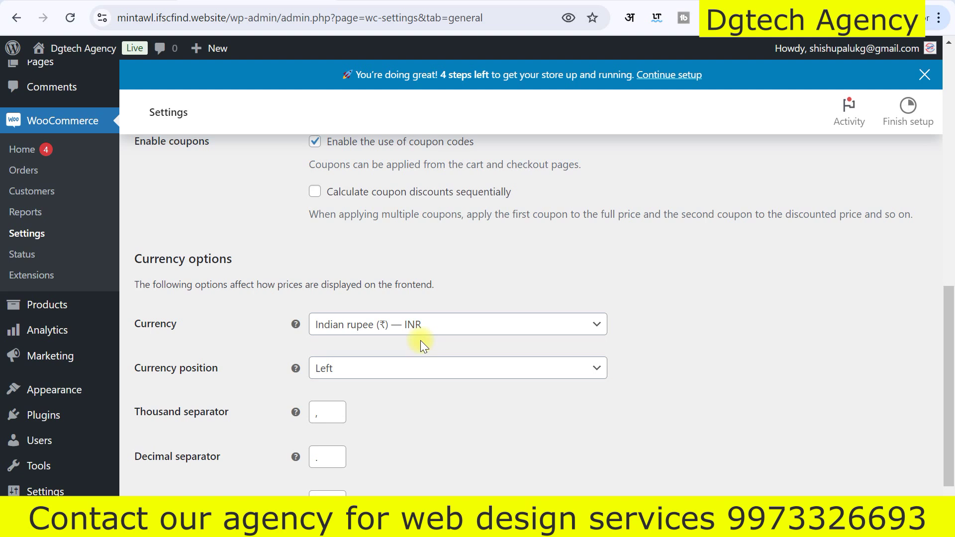
click(444, 332)
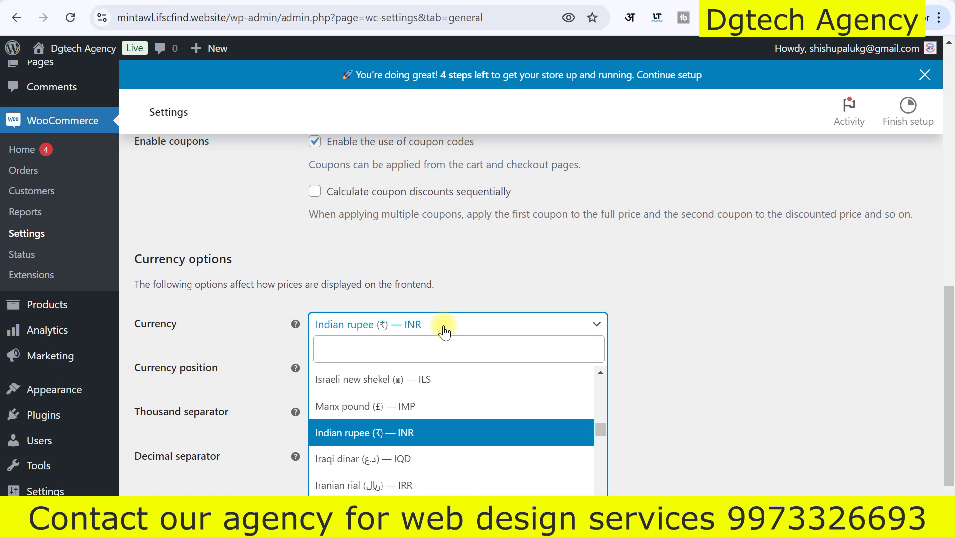
click(444, 332)
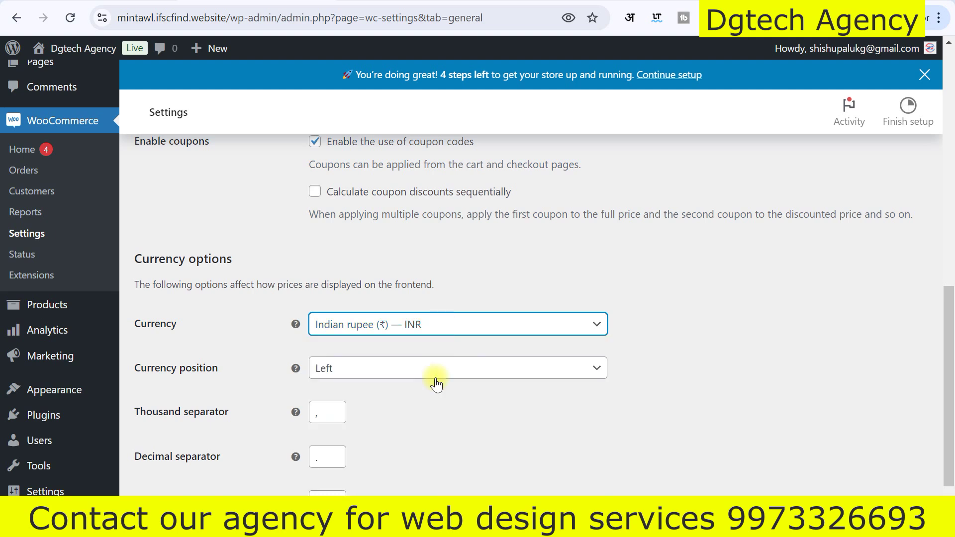
click(654, 372)
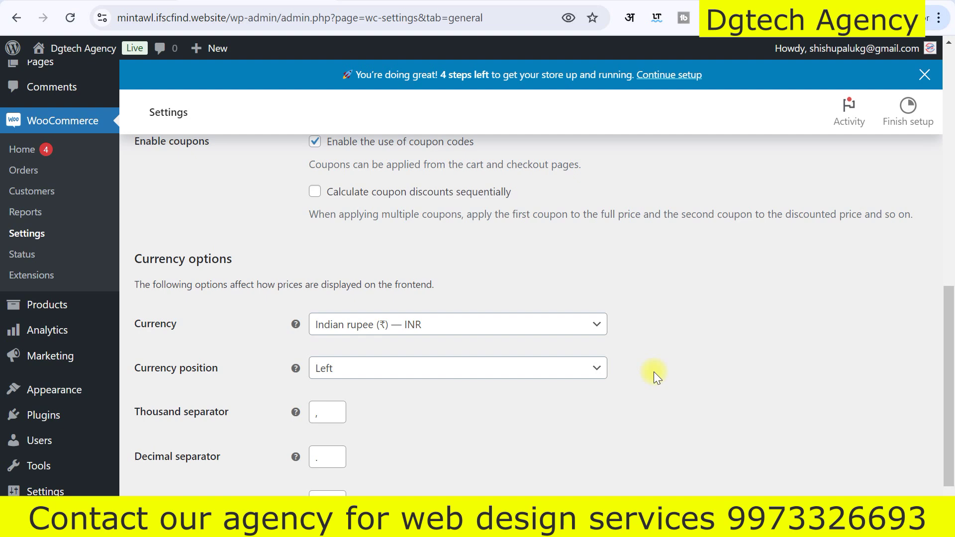
scroll(681, 347, up, 3)
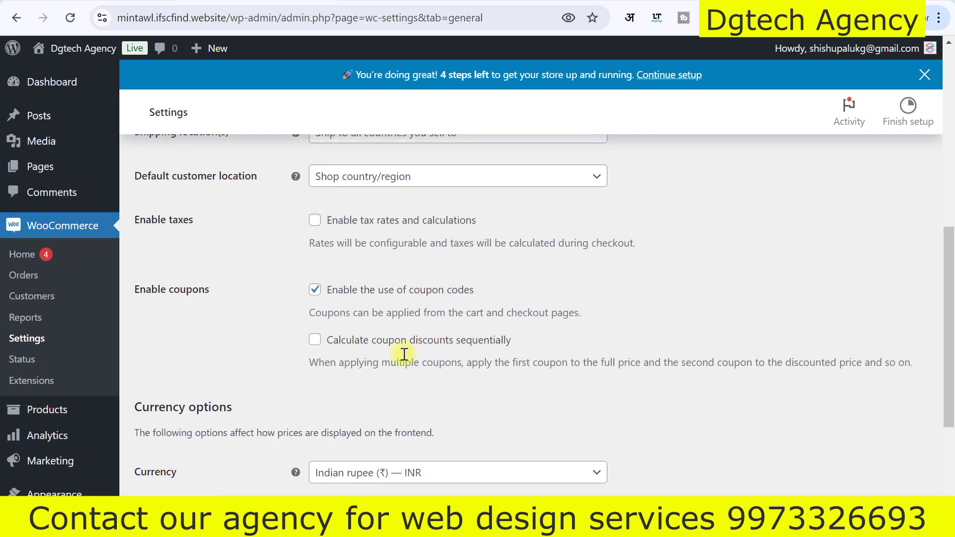
scroll(404, 354, down, 5)
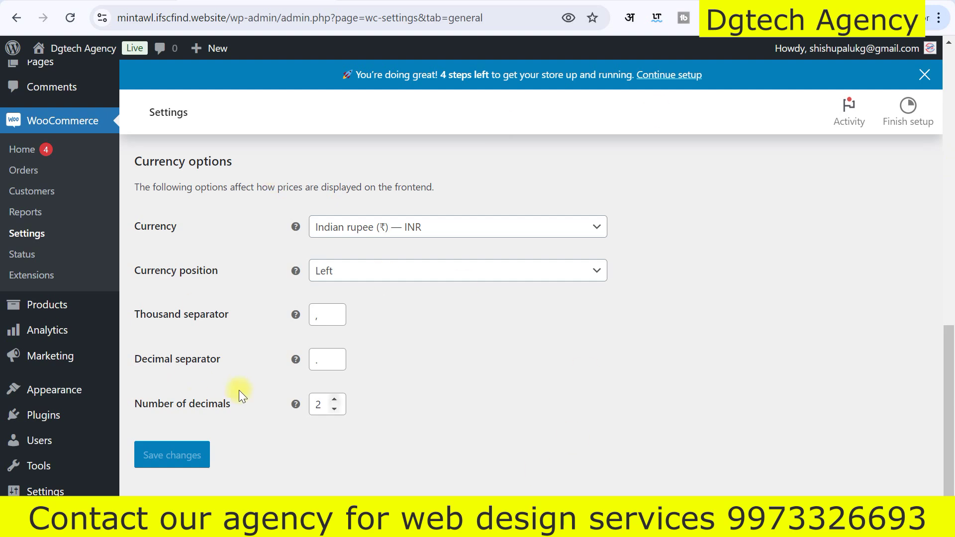
scroll(172, 385, up, 14)
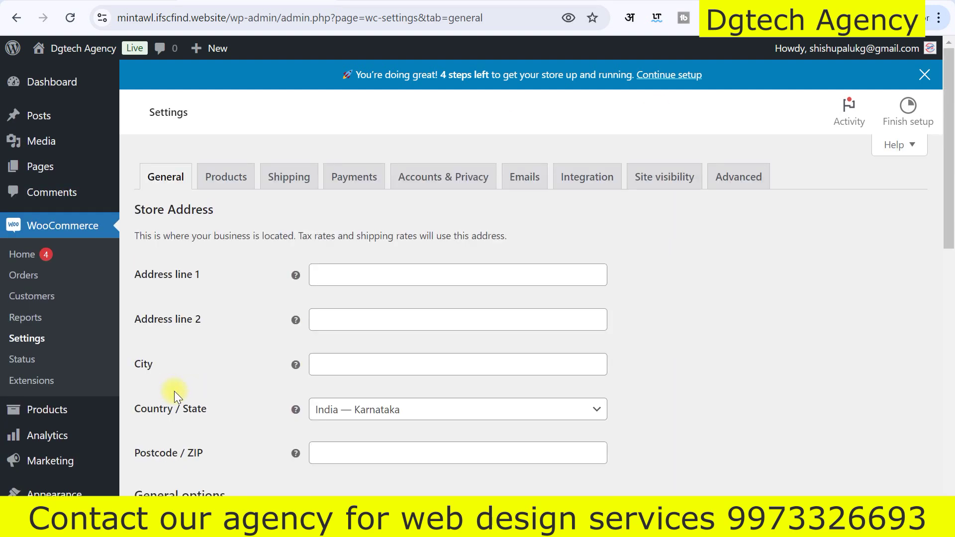
Examine the Products settings for the shop page, add to cart behaviour, measurement units and reviews.
click(217, 176)
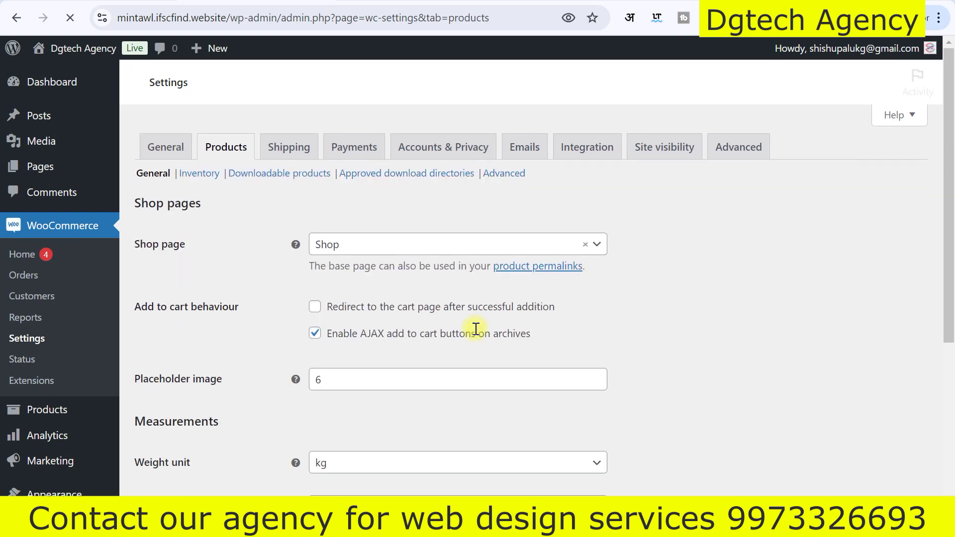
scroll(166, 240, down, 2)
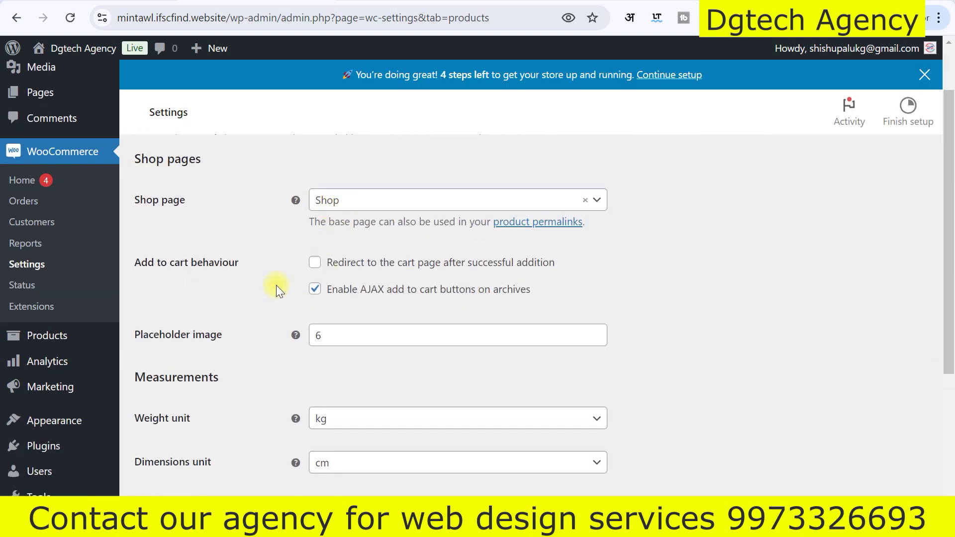
click(355, 196)
click(348, 204)
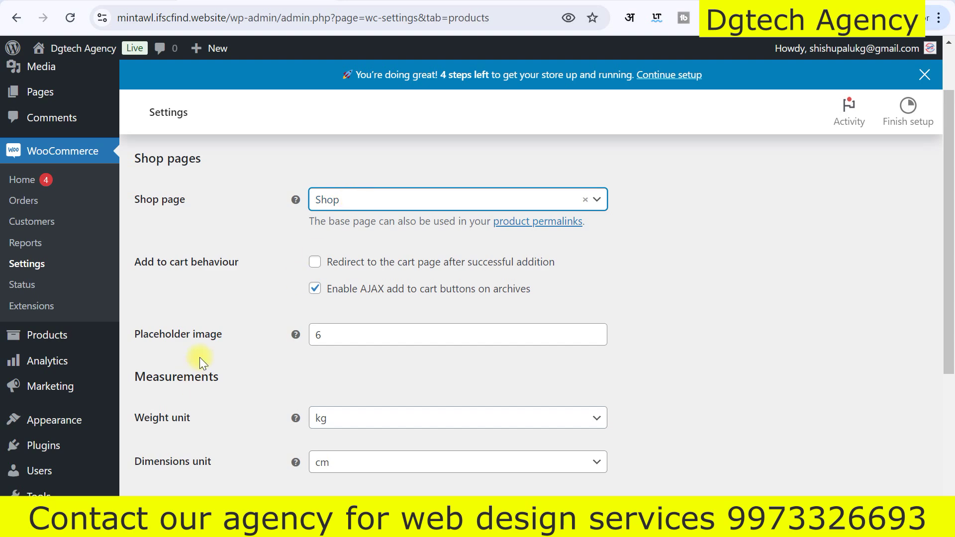
scroll(278, 311, down, 5)
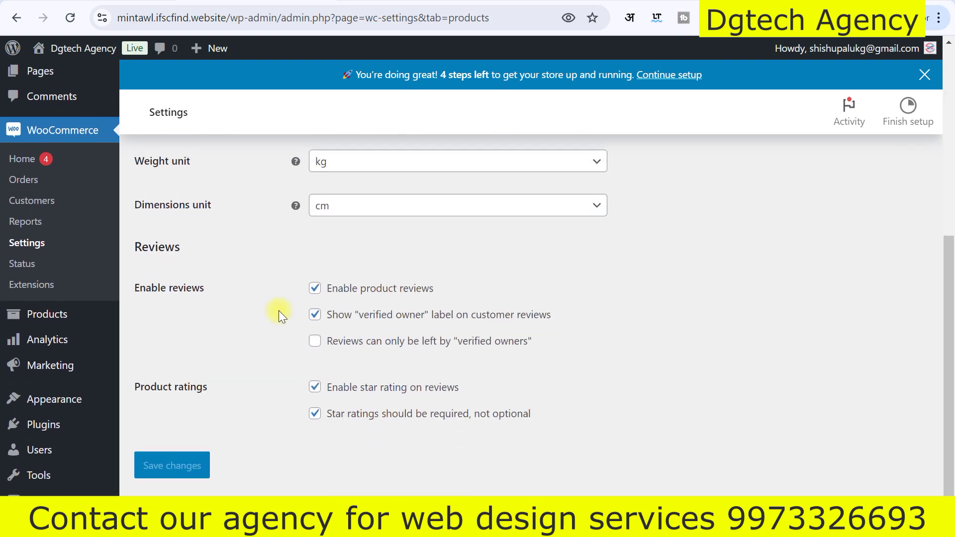
scroll(278, 310, up, 7)
click(288, 178)
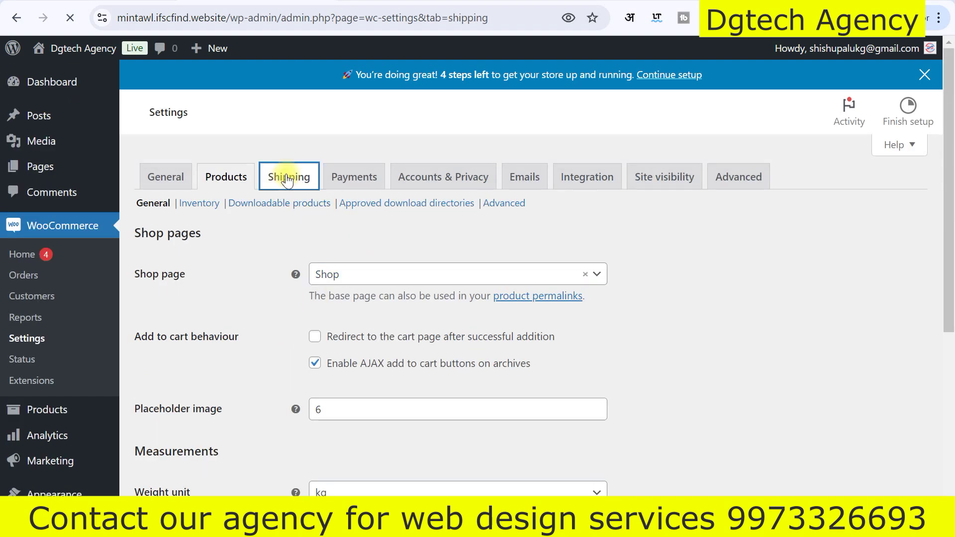
click(202, 183)
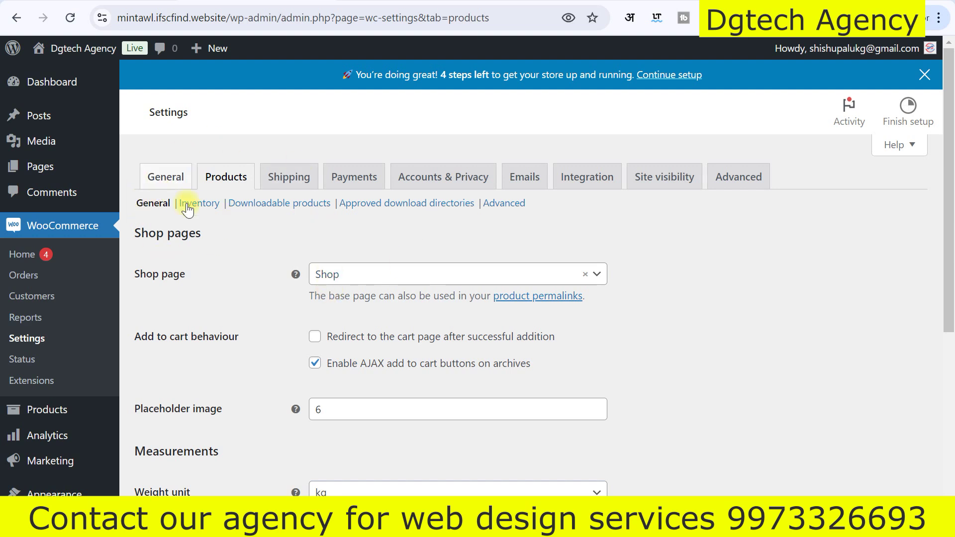
Enable tax rates and calculations in the General store settings and save the changes.
click(166, 180)
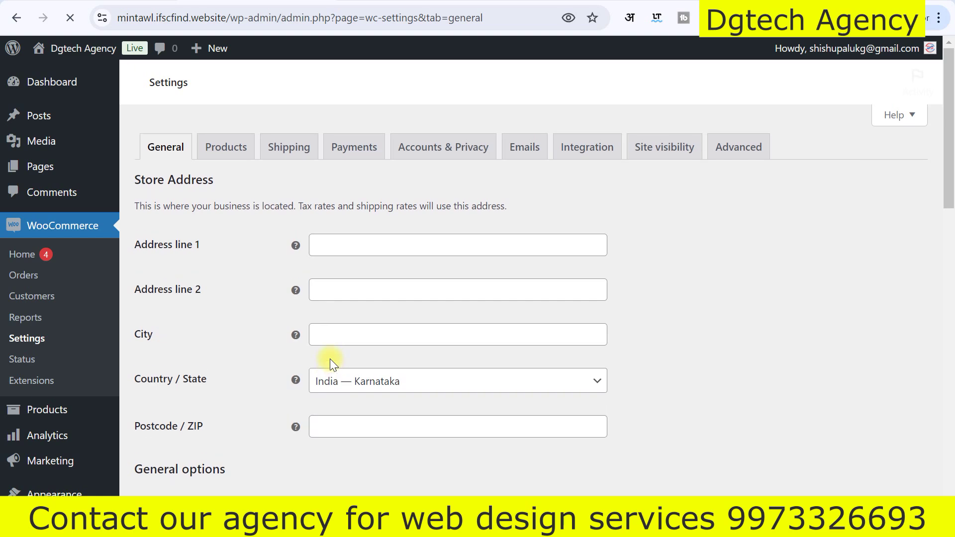
scroll(298, 378, down, 5)
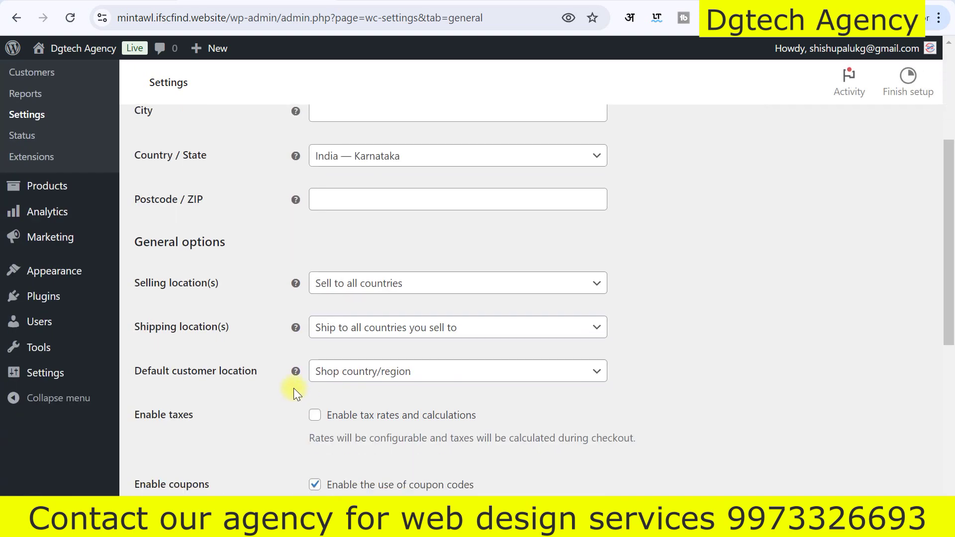
scroll(293, 393, down, 3)
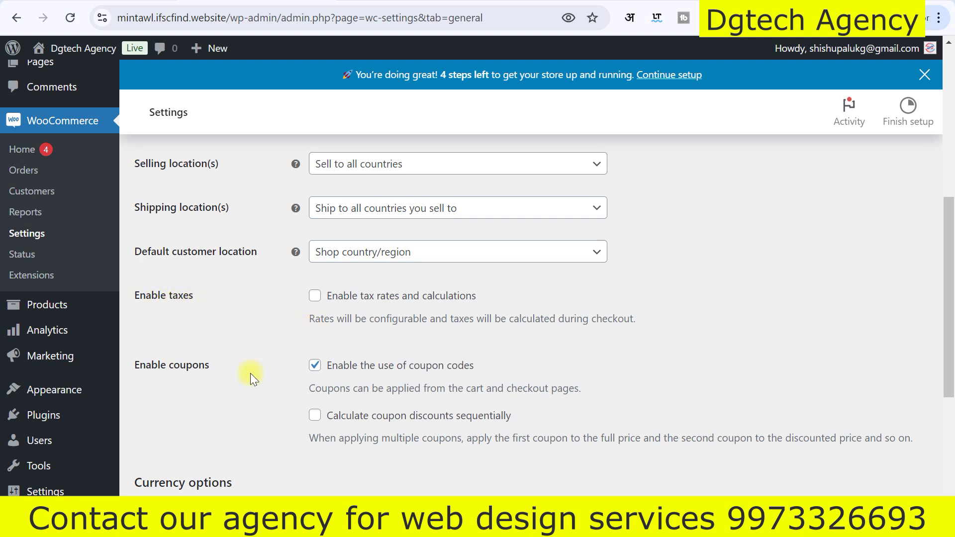
click(315, 296)
scroll(314, 309, down, 2)
scroll(252, 348, down, 4)
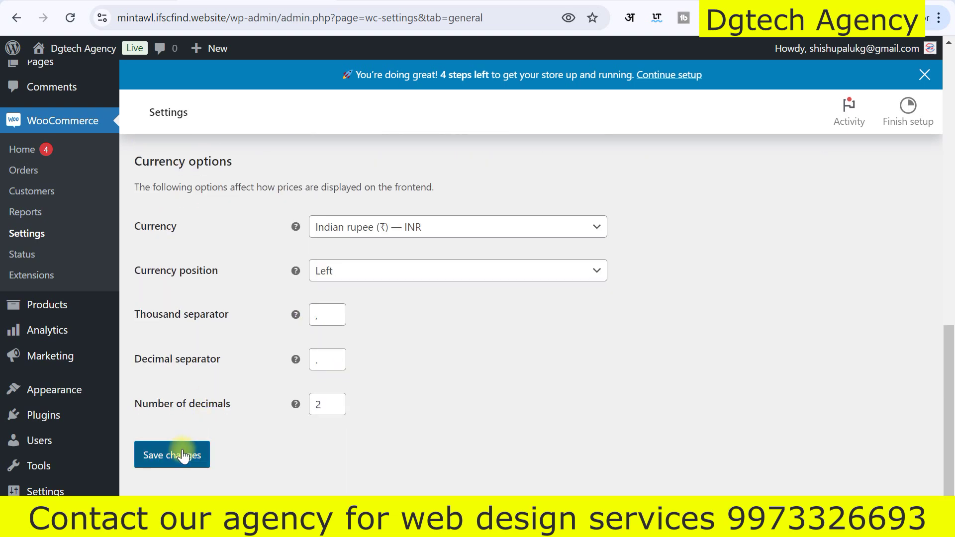
click(170, 454)
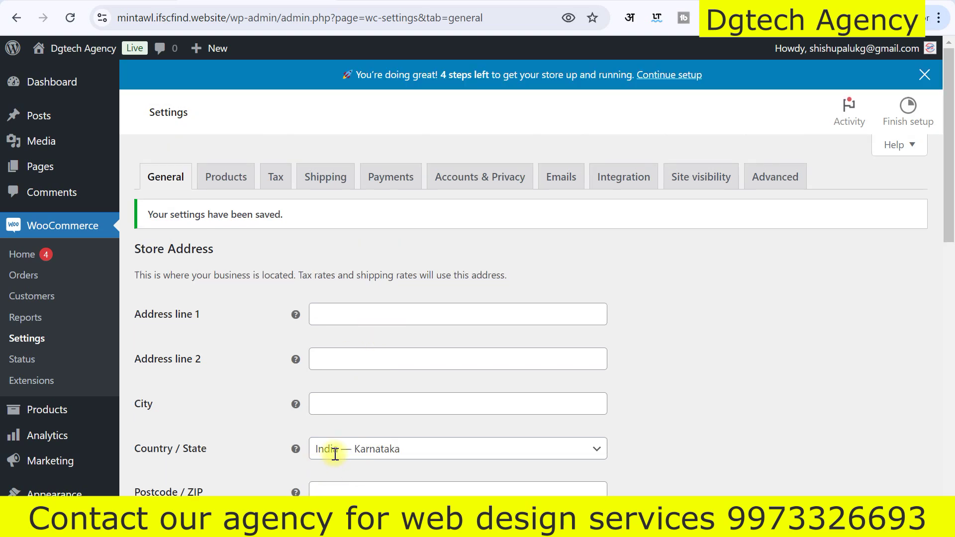
scroll(332, 443, down, 3)
scroll(380, 433, down, 1)
scroll(376, 435, up, 5)
In the Tax settings, replace the Reduced rate and Zero rate additional tax classes with GST.
click(239, 189)
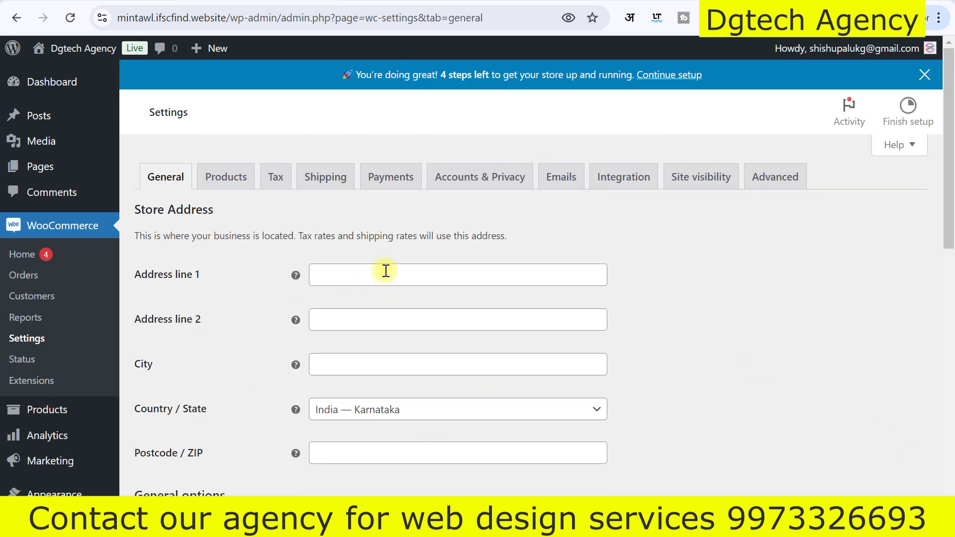
click(276, 183)
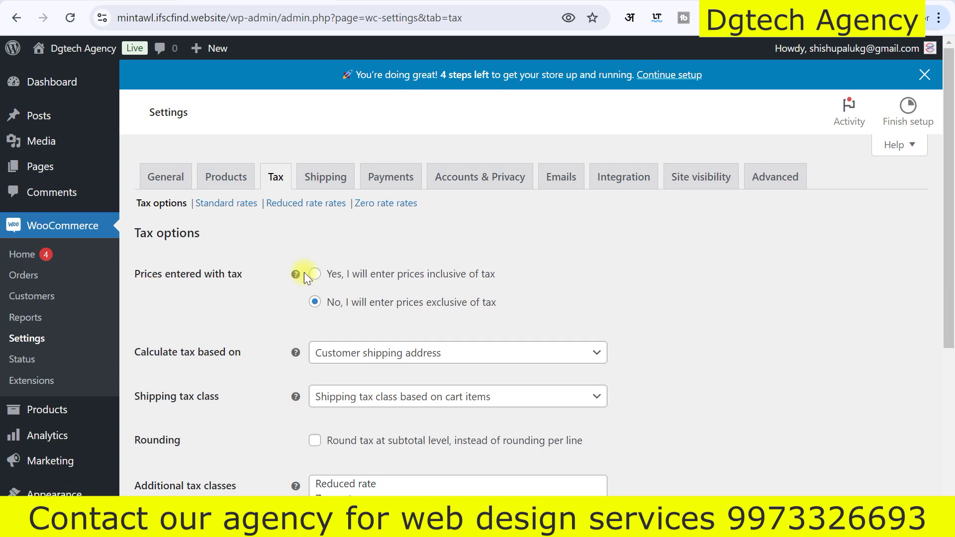
scroll(451, 365, down, 3)
scroll(359, 363, down, 1)
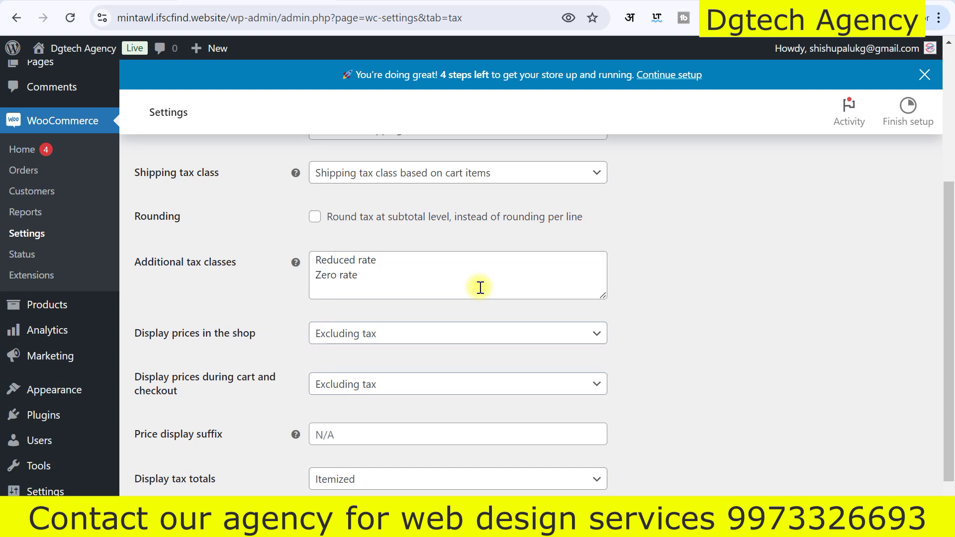
drag(388, 275, 307, 258)
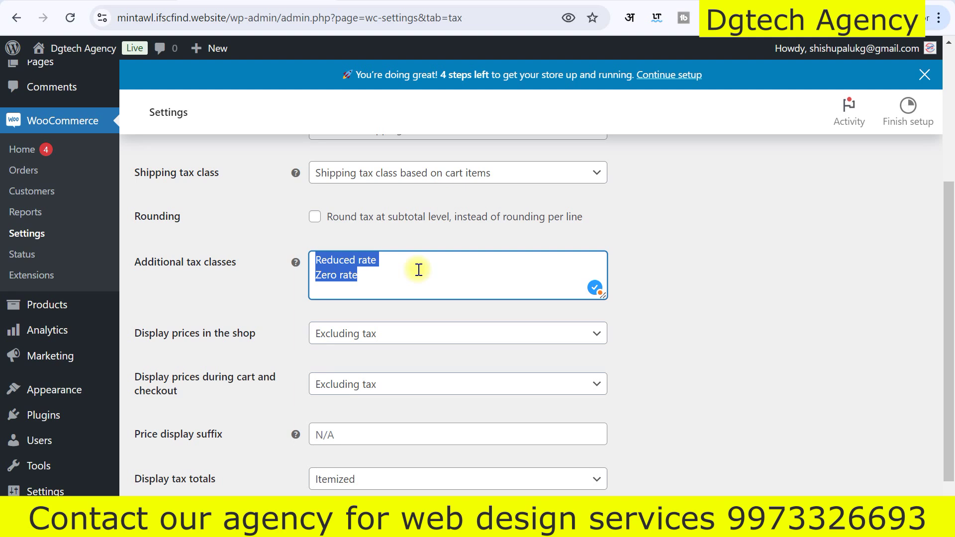
text(GST)
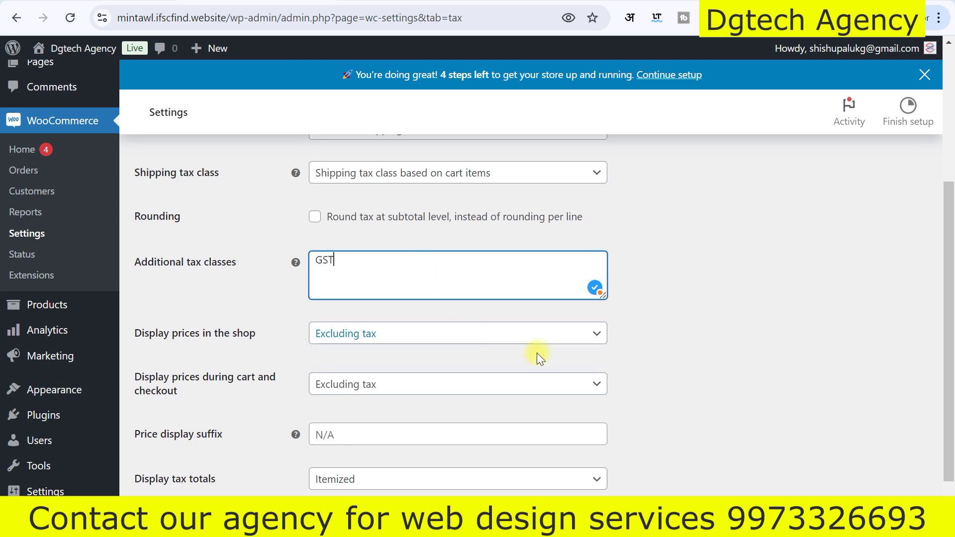
Check the tax display options for shop prices, cart and checkout prices, the price suffix and tax totals.
click(347, 334)
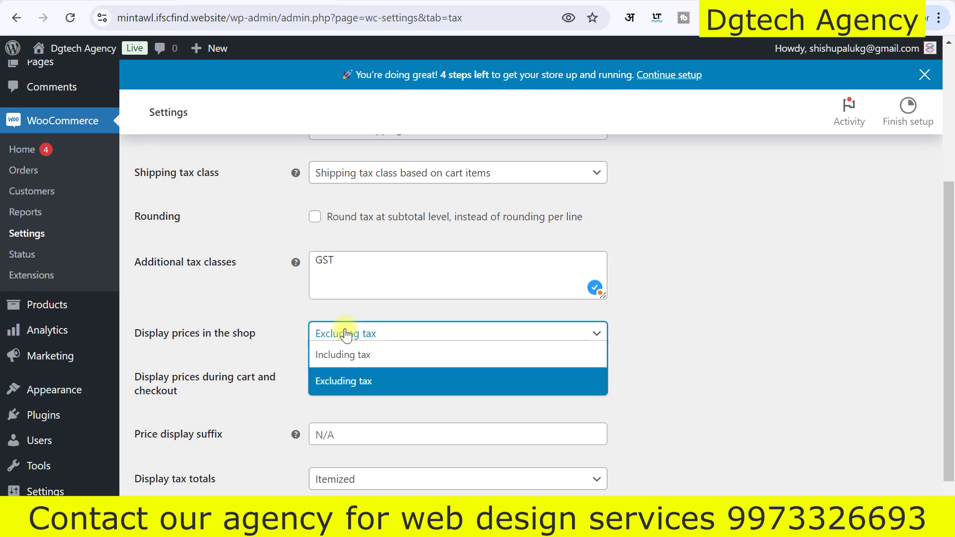
click(347, 335)
click(351, 393)
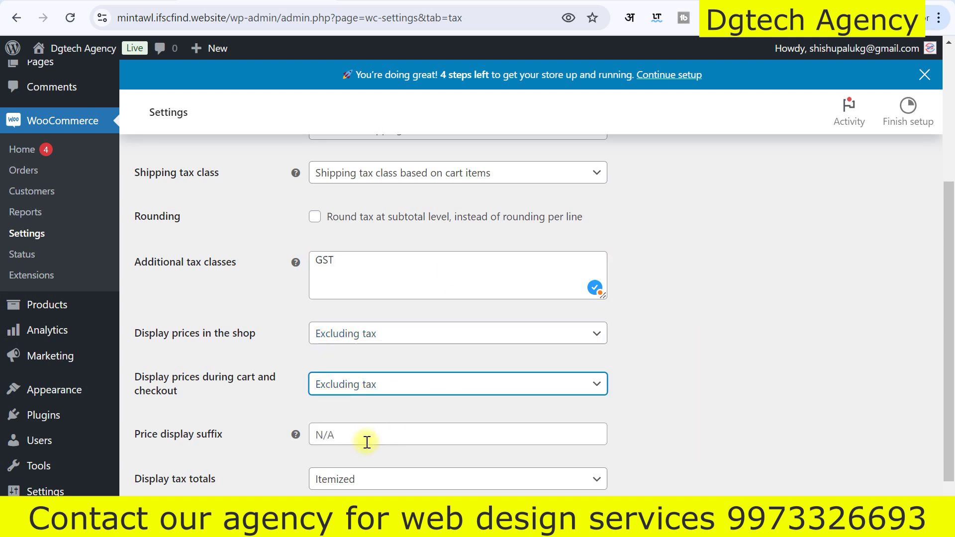
scroll(366, 443, down, 2)
click(361, 357)
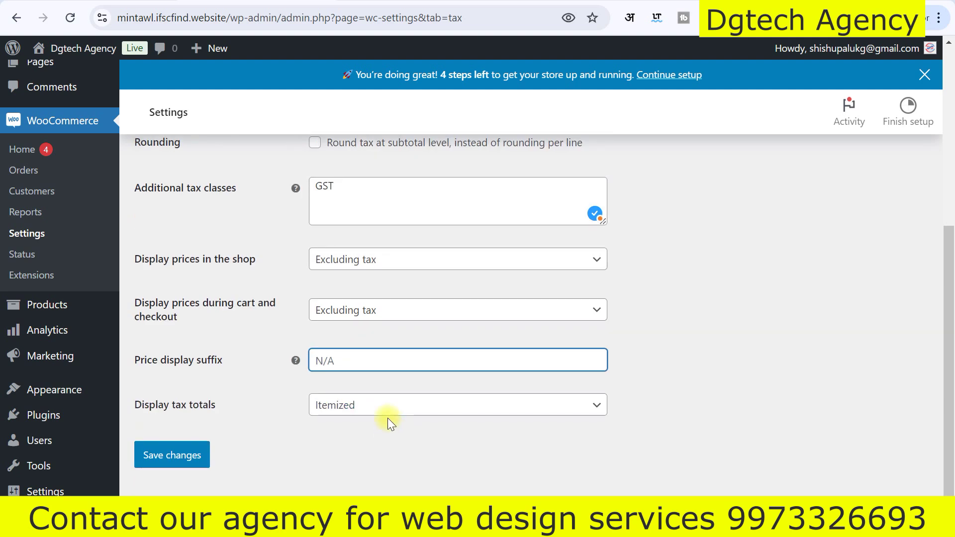
click(378, 405)
Set the price display suffix to GST 10% in the tax options and save the changes.
click(359, 360)
text(GST 10%)
click(750, 285)
scroll(508, 319, up, 1)
scroll(283, 291, up, 3)
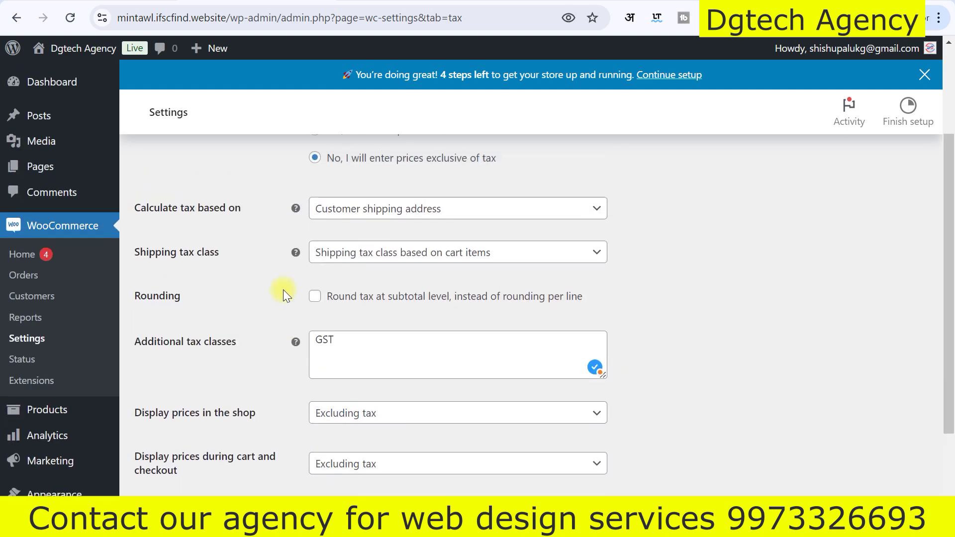
scroll(282, 289, down, 4)
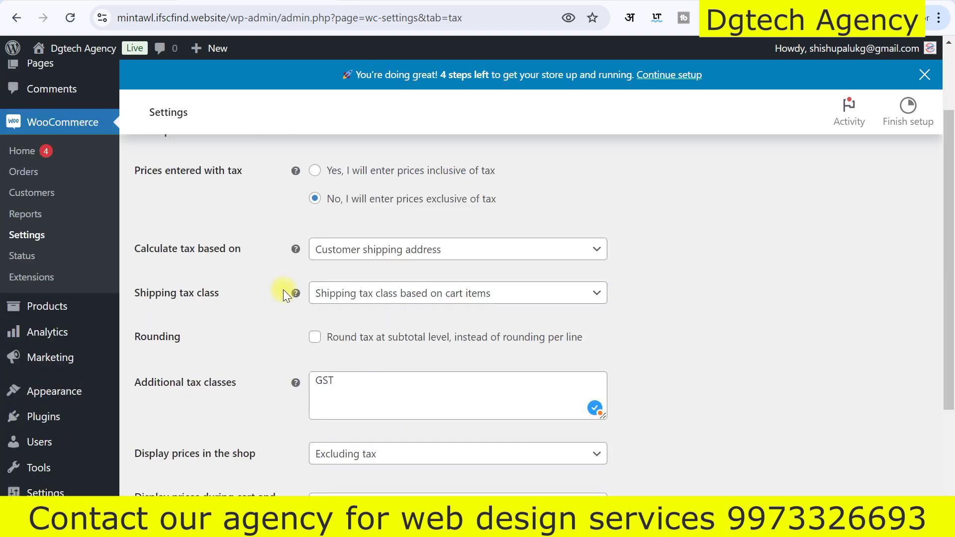
click(161, 454)
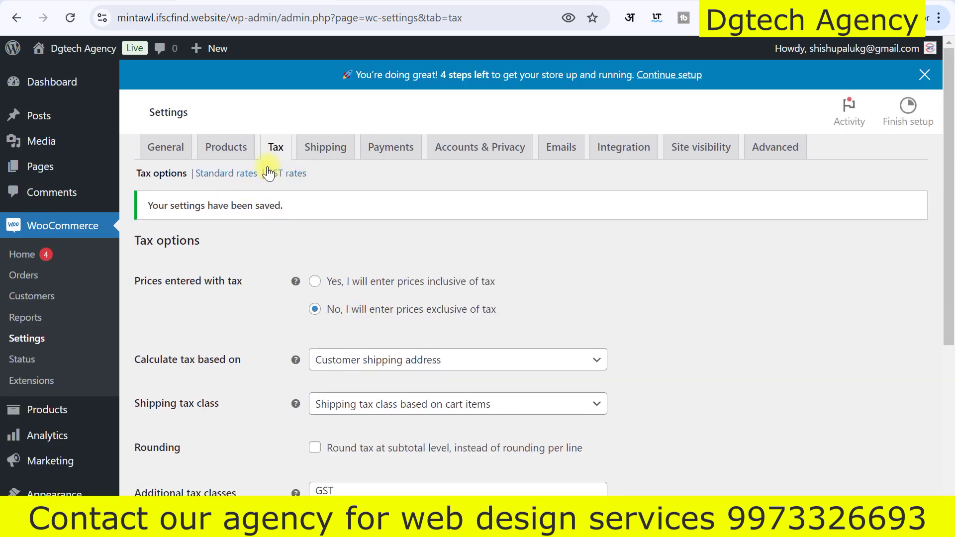
Add a tax rate row with country code 91 to the GST rates and save the changes.
click(284, 175)
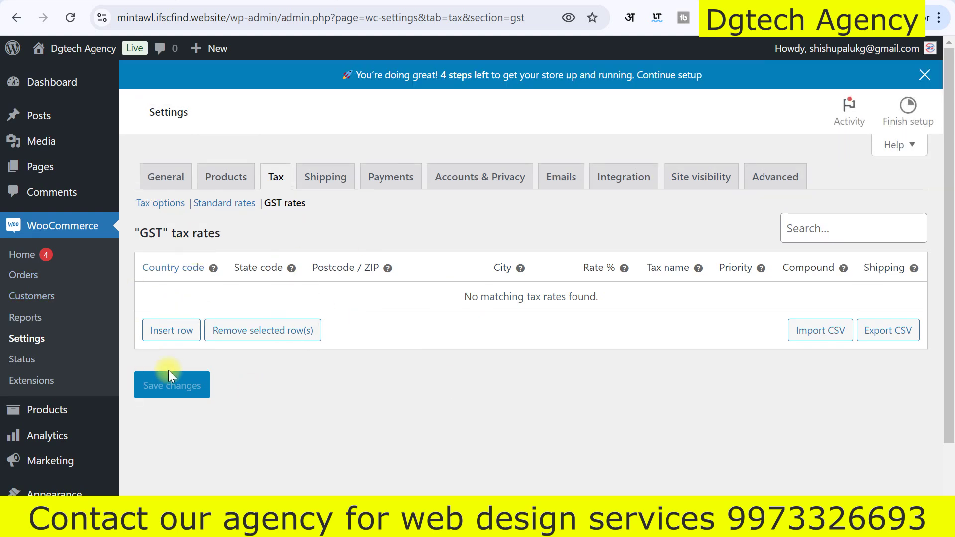
click(180, 336)
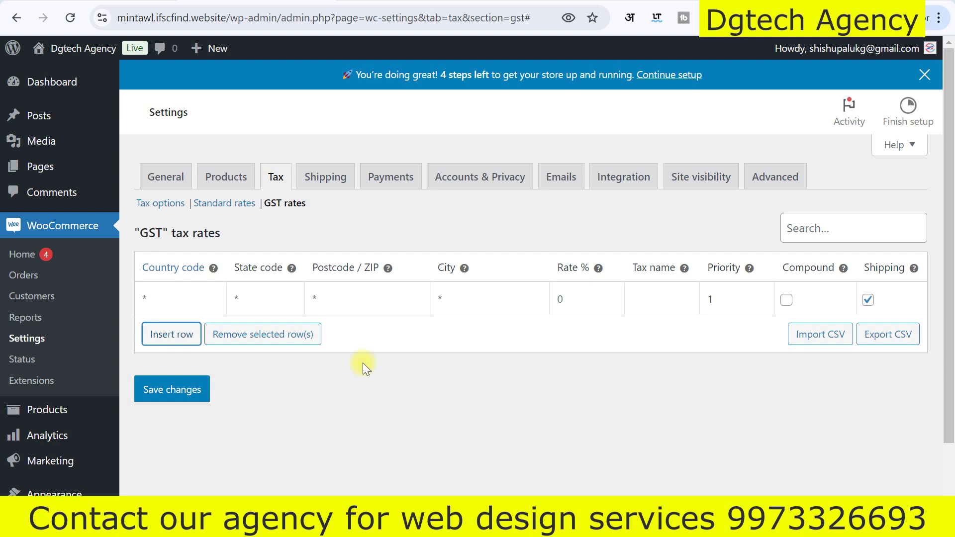
click(170, 295)
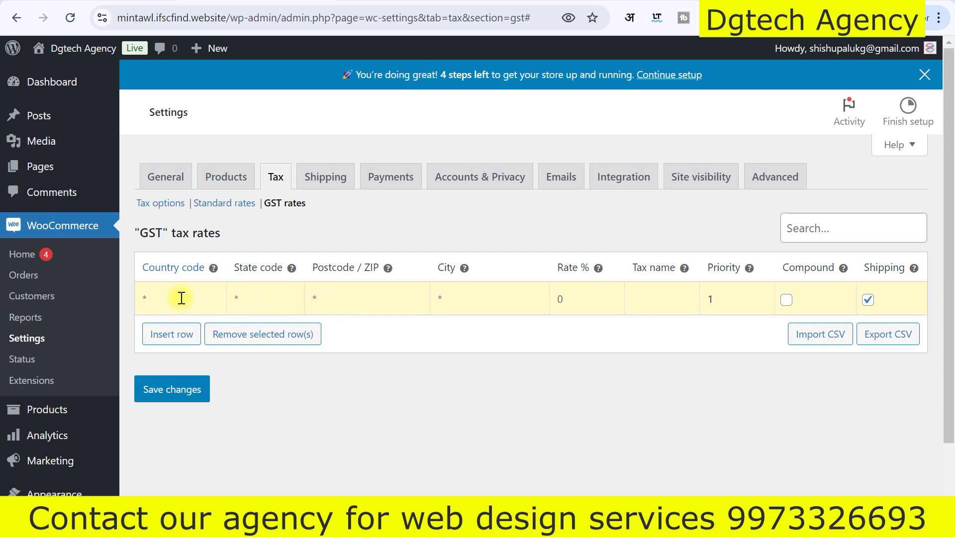
key(Tab)
key(Tab)
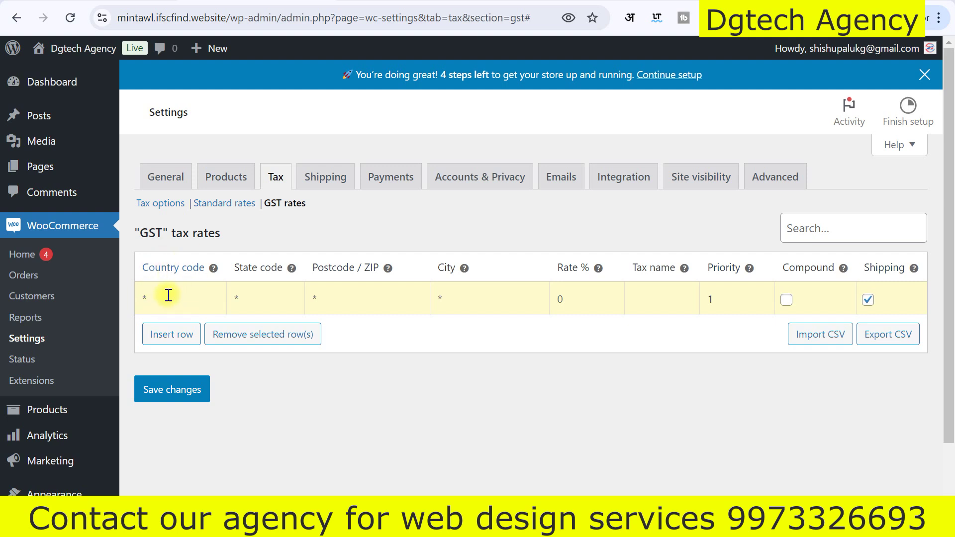
text(+91)
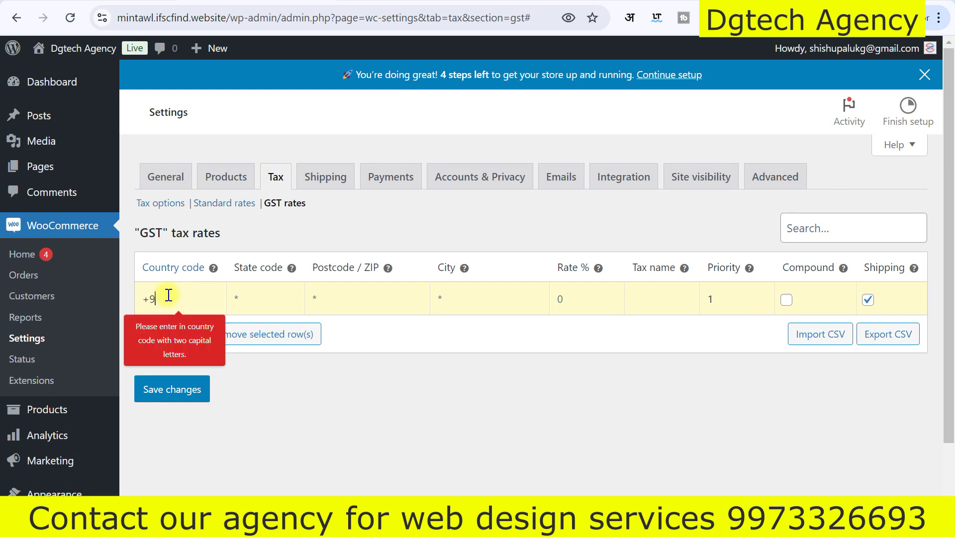
key(BackSpace)
key(BackSpace)
key(BackSpace)
text(91)
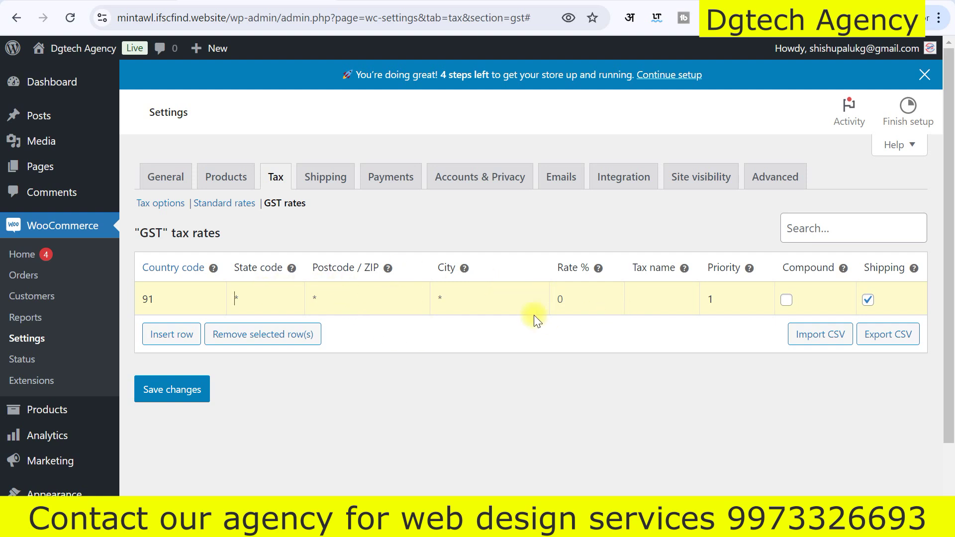
click(179, 392)
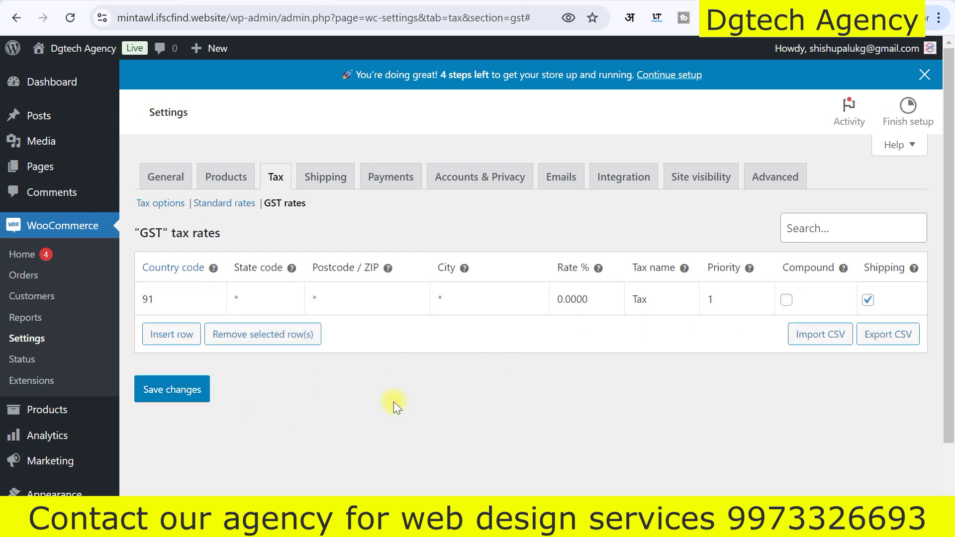
Set the rate of the GST tax row to 18% and save the changes.
click(577, 298)
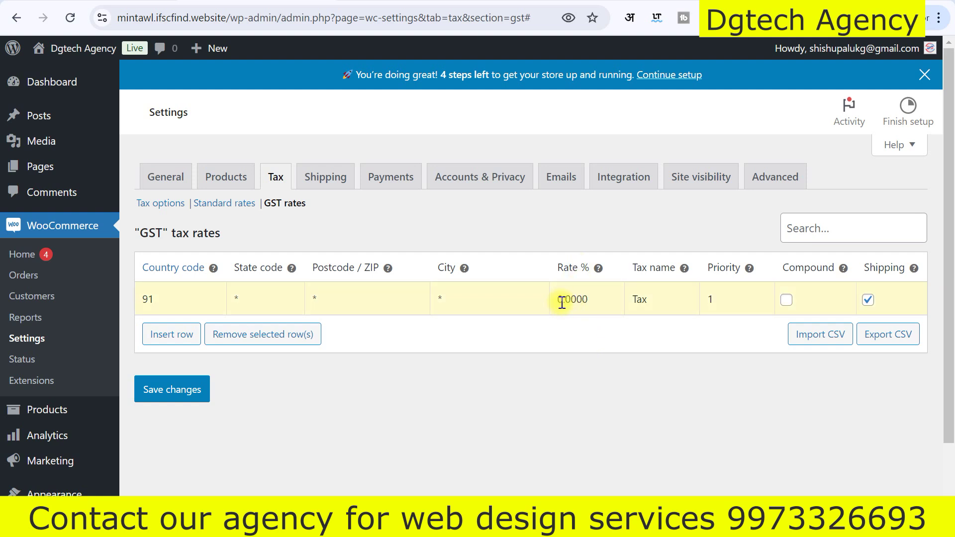
drag(559, 300, 593, 301)
text(18)
scroll(497, 368, down, 2)
click(171, 323)
scroll(380, 368, up, 2)
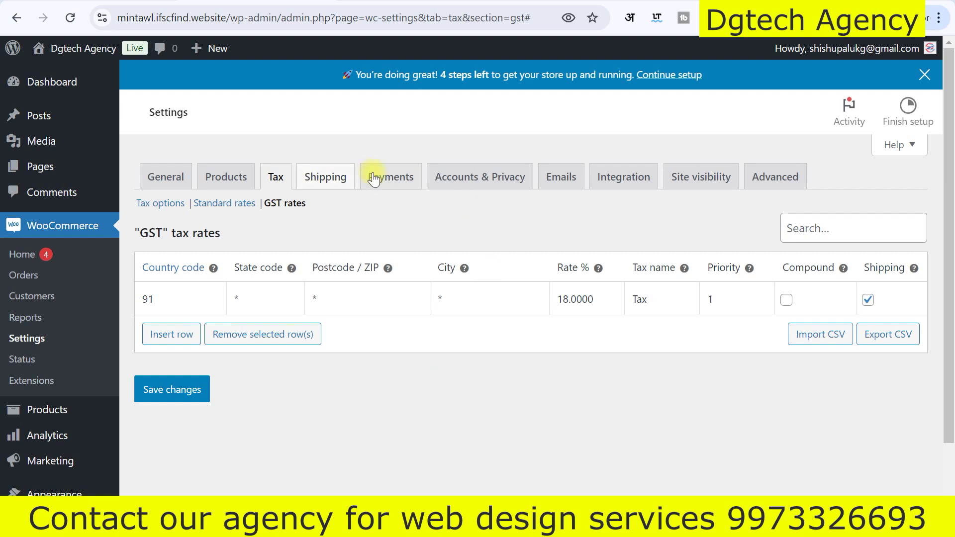
Dismiss the introduction in the Shipping settings and delete the India shipping zone.
click(332, 182)
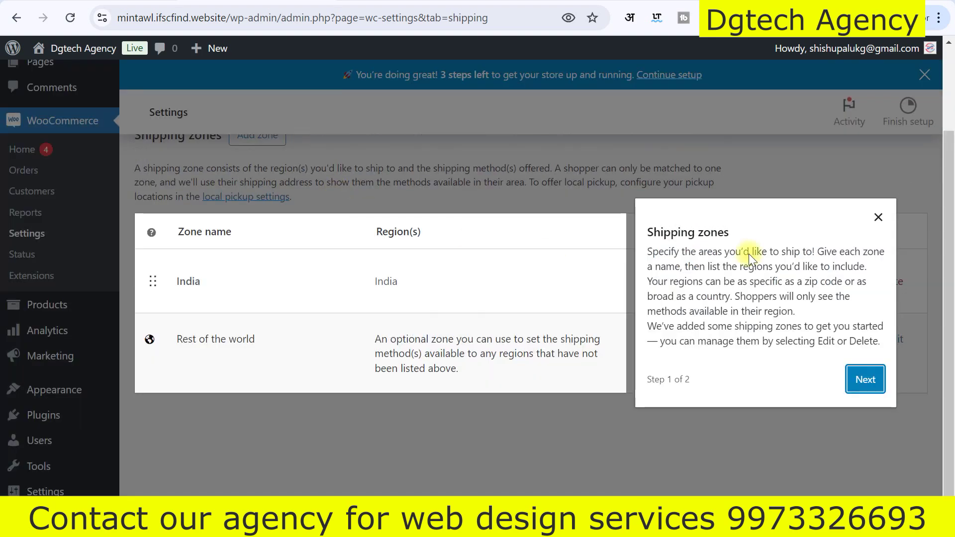
click(878, 217)
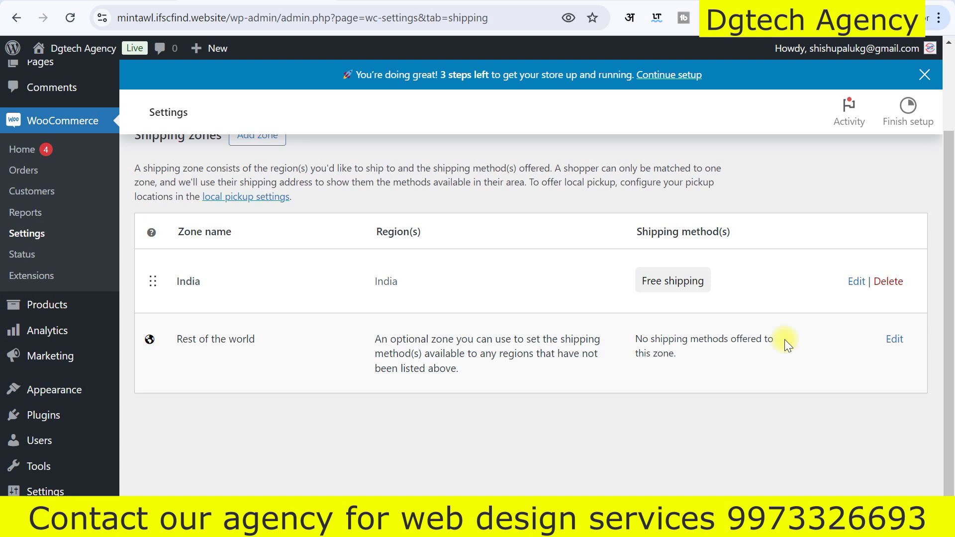
scroll(678, 324, up, 2)
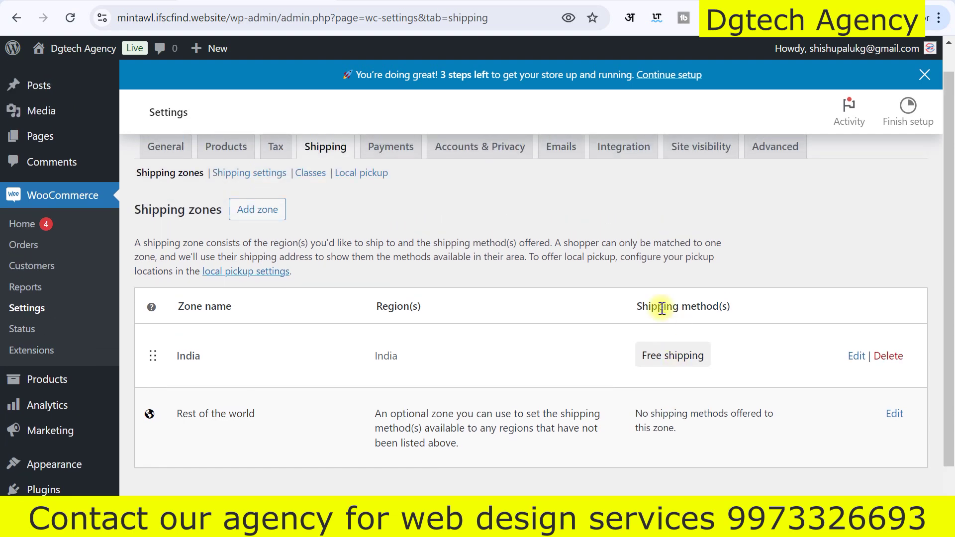
click(889, 356)
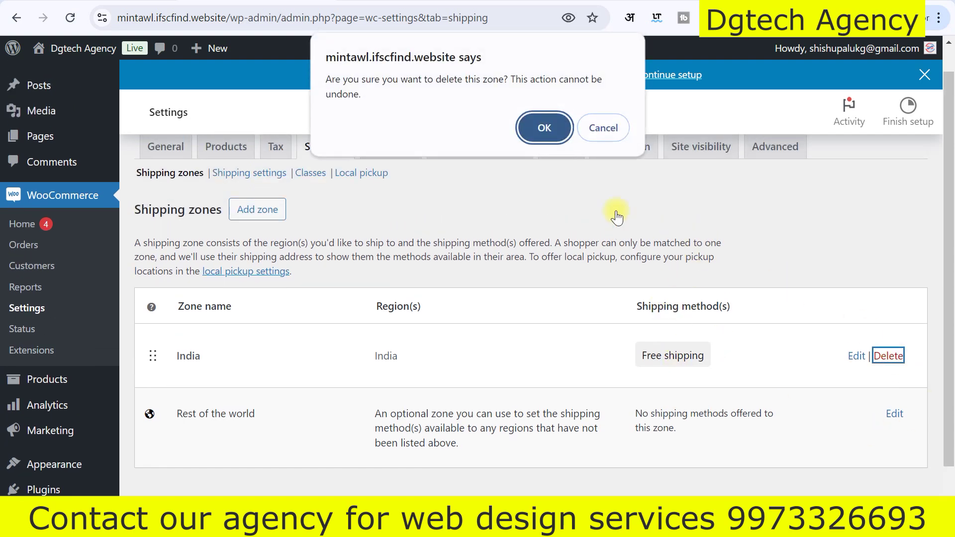
click(544, 130)
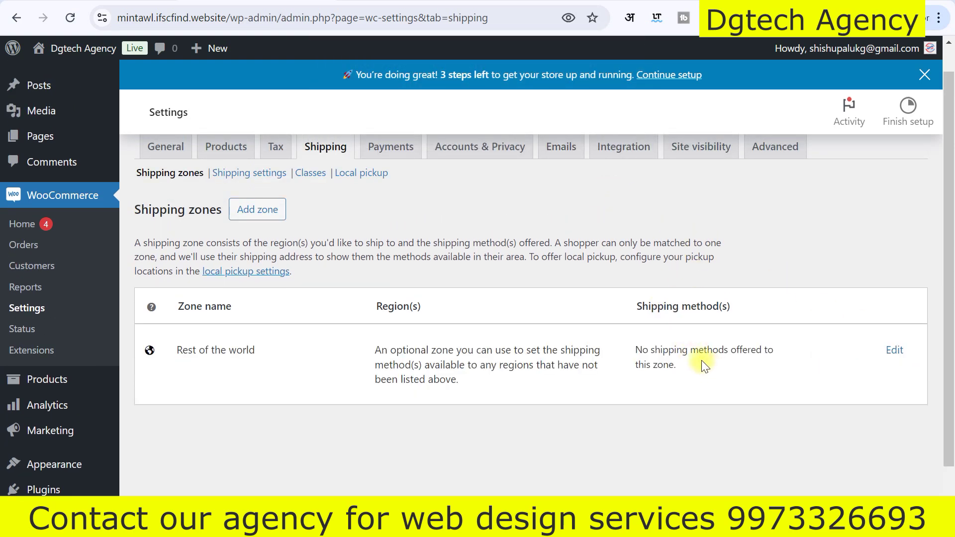
Add a shipping zone named Free shipping and start creating a shipping method for it.
click(257, 209)
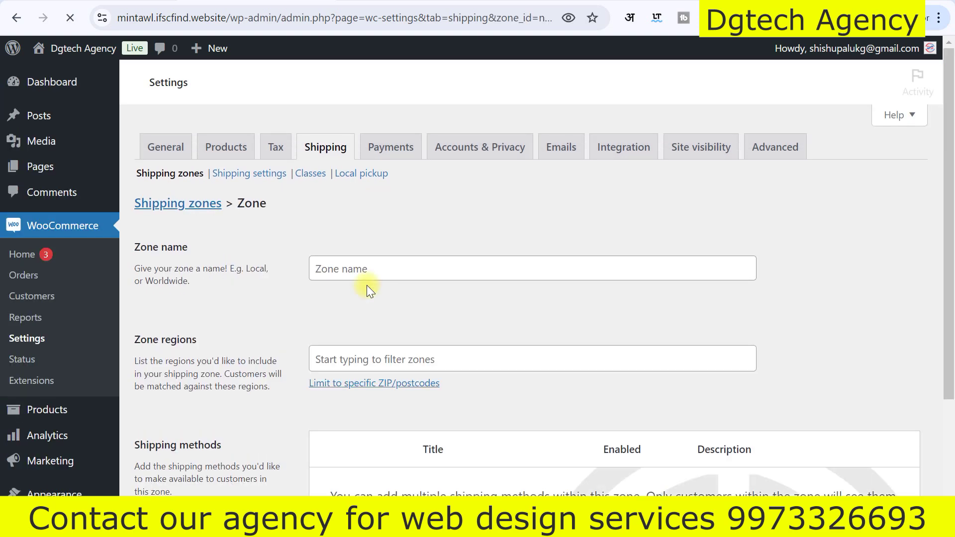
scroll(366, 285, down, 2)
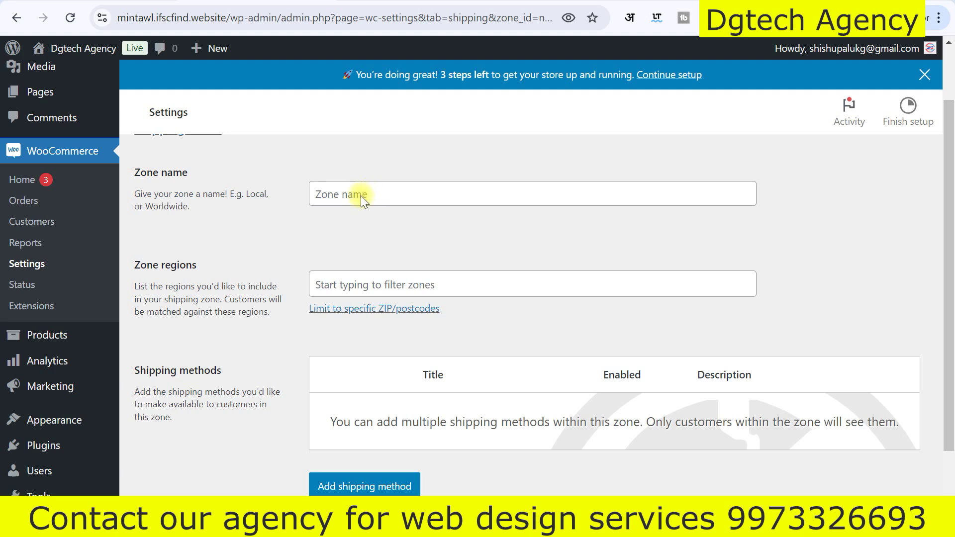
scroll(360, 196, up, 1)
click(358, 222)
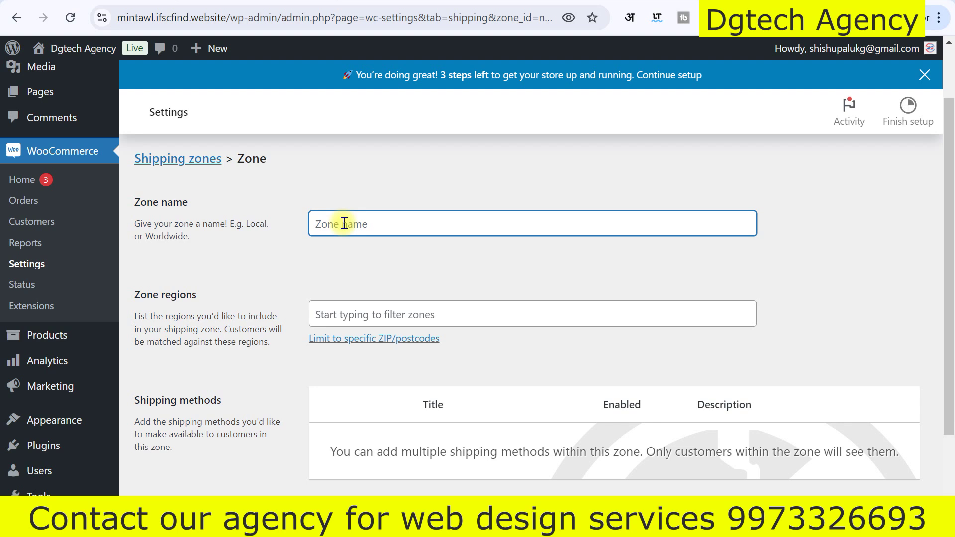
text(Free shipping)
click(405, 254)
scroll(384, 332, down, 3)
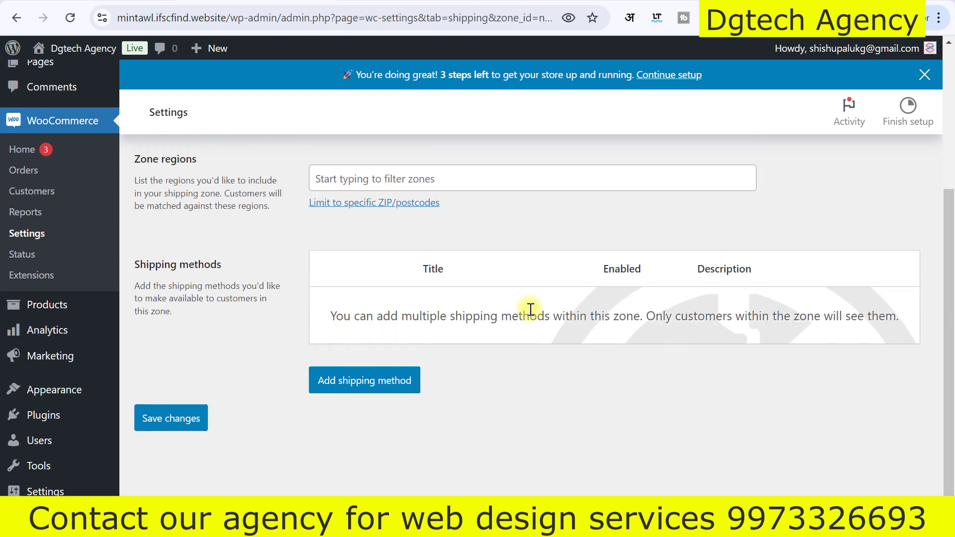
click(338, 382)
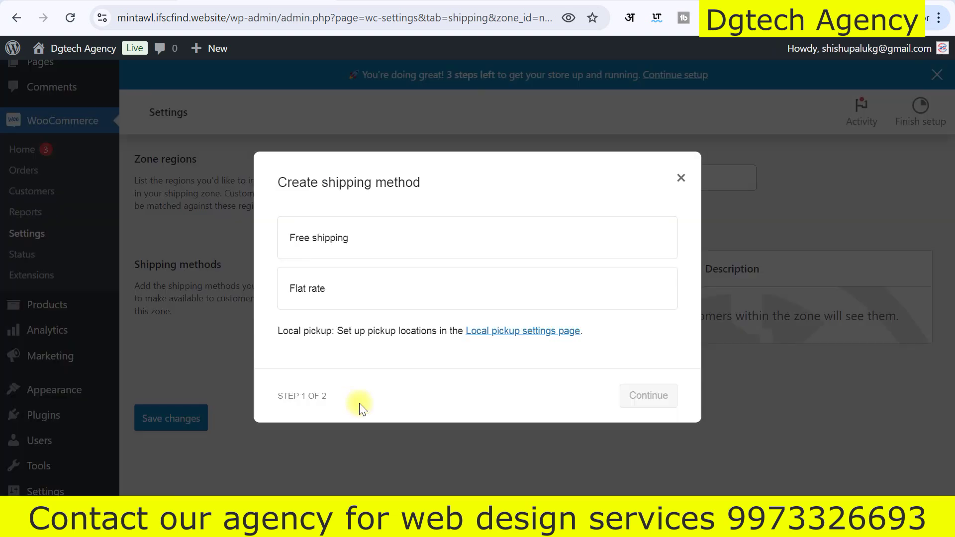
Try the Flat rate shipping method for the zone with its tax status set to None.
click(339, 288)
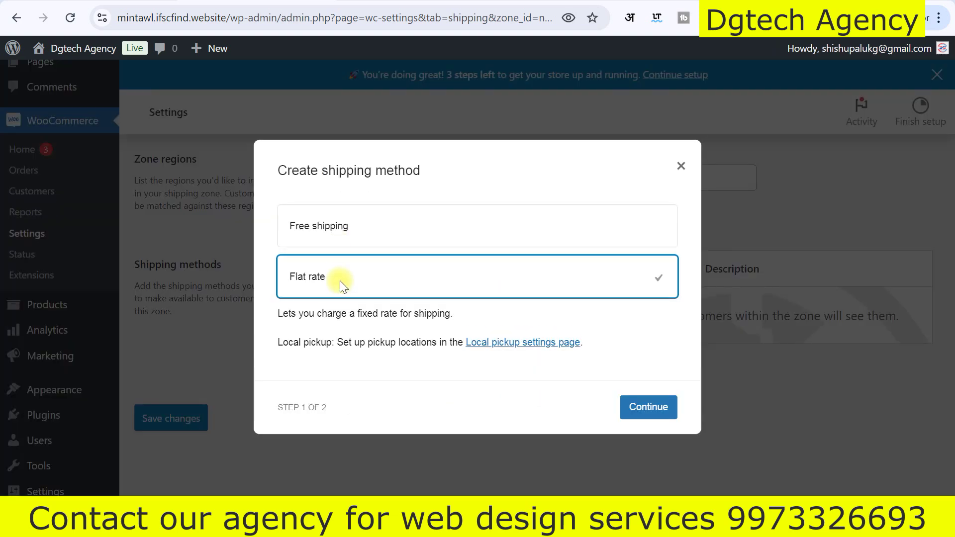
click(346, 227)
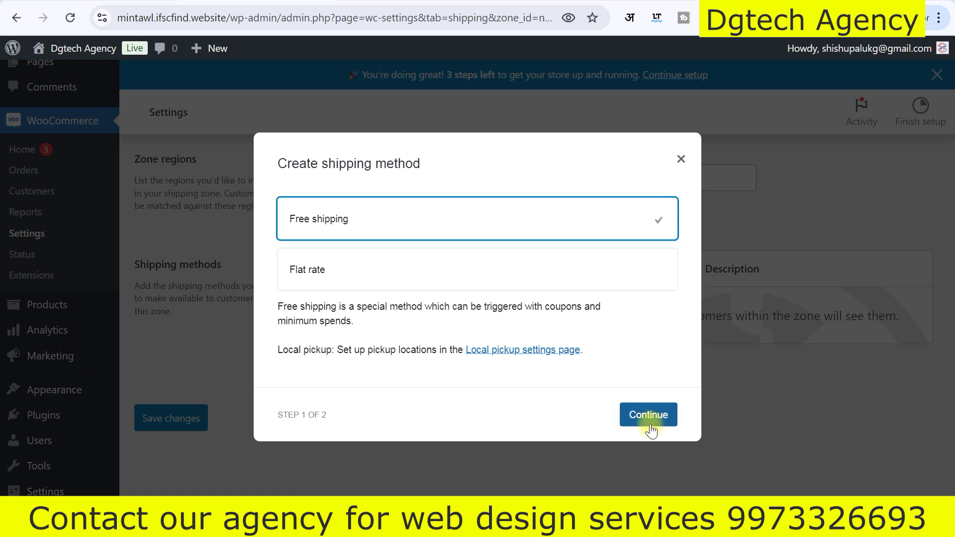
click(350, 272)
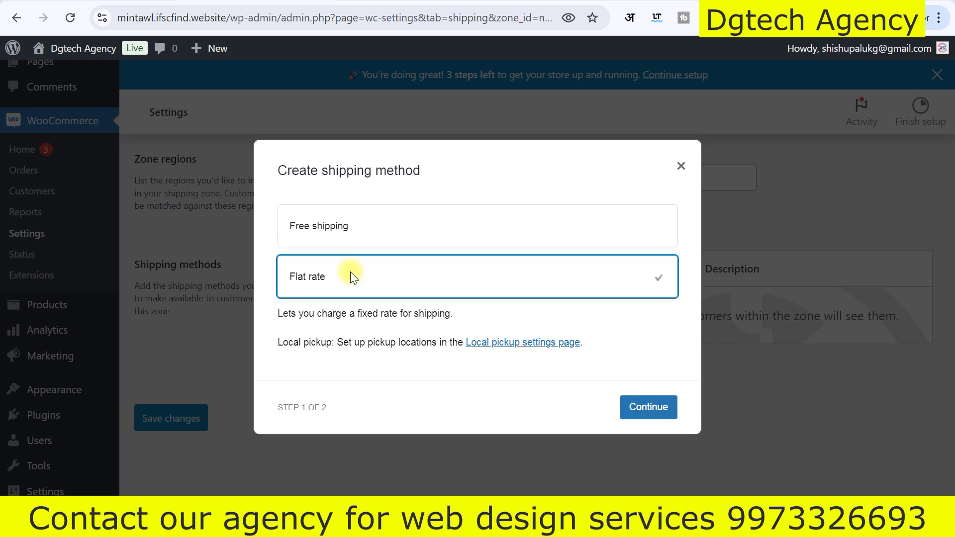
click(650, 413)
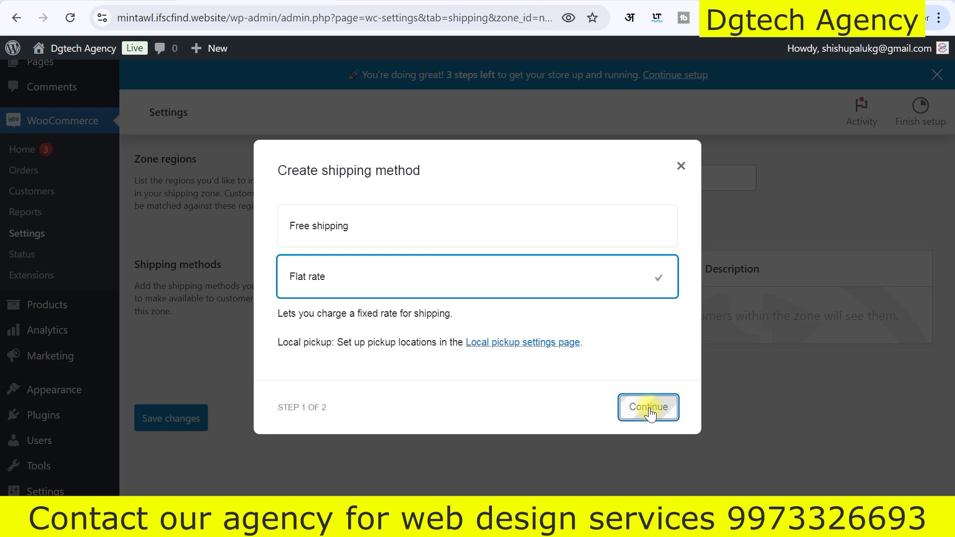
scroll(312, 346, down, 1)
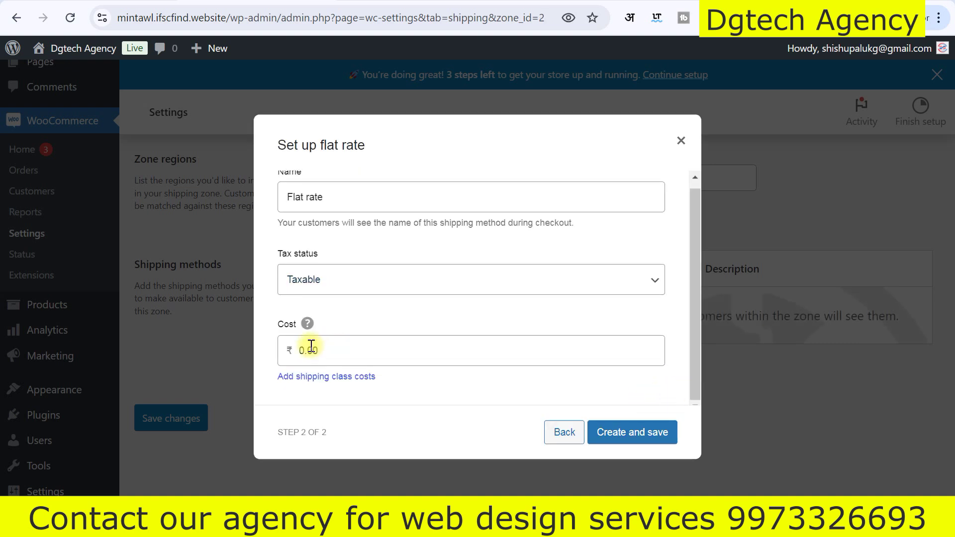
click(311, 348)
click(345, 290)
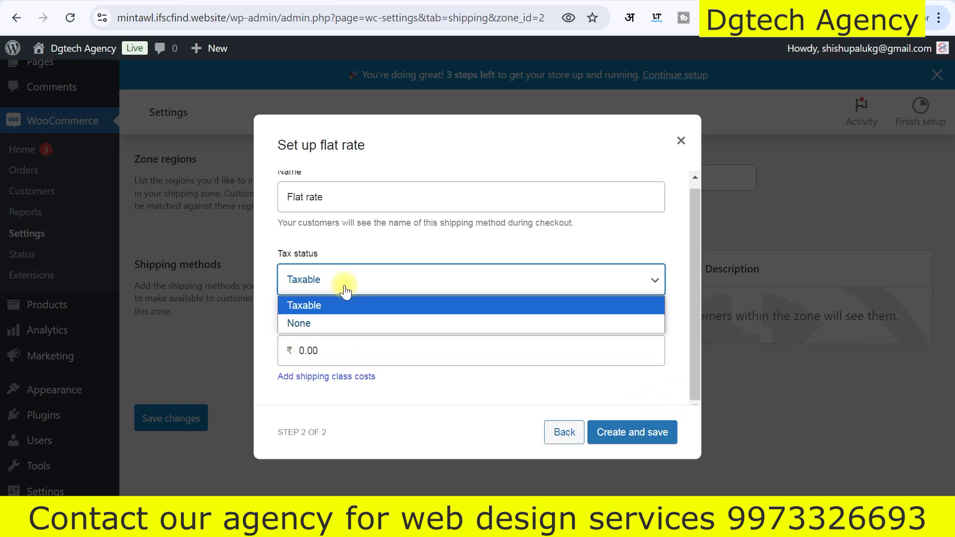
click(326, 323)
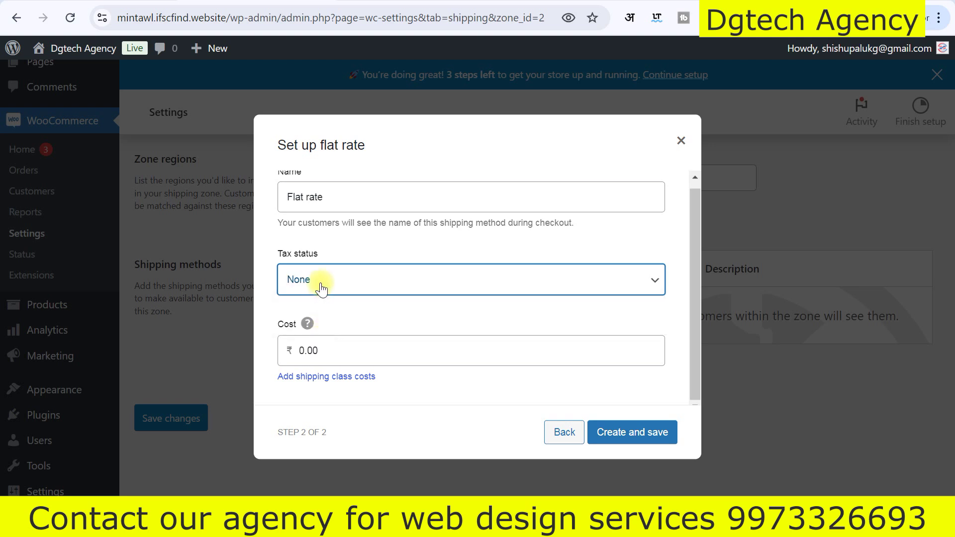
click(350, 353)
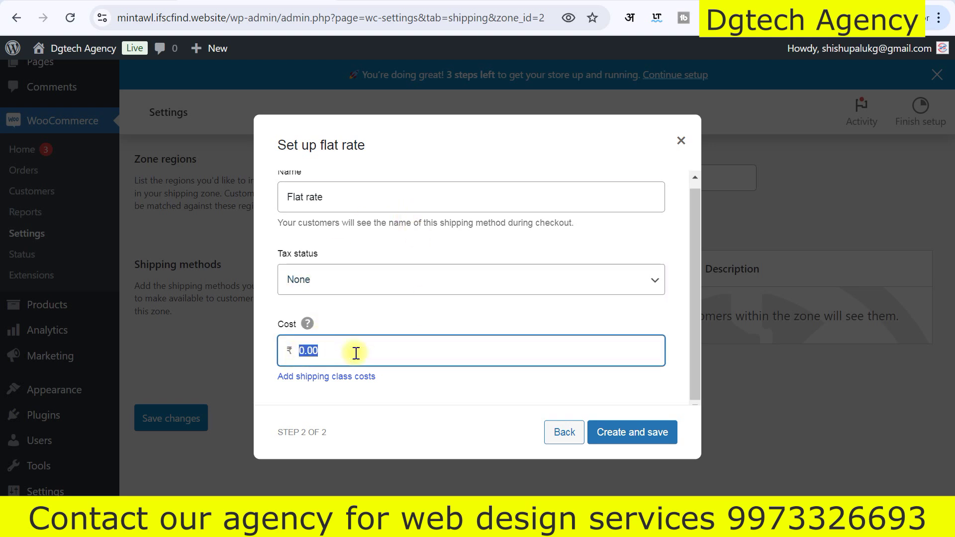
click(331, 352)
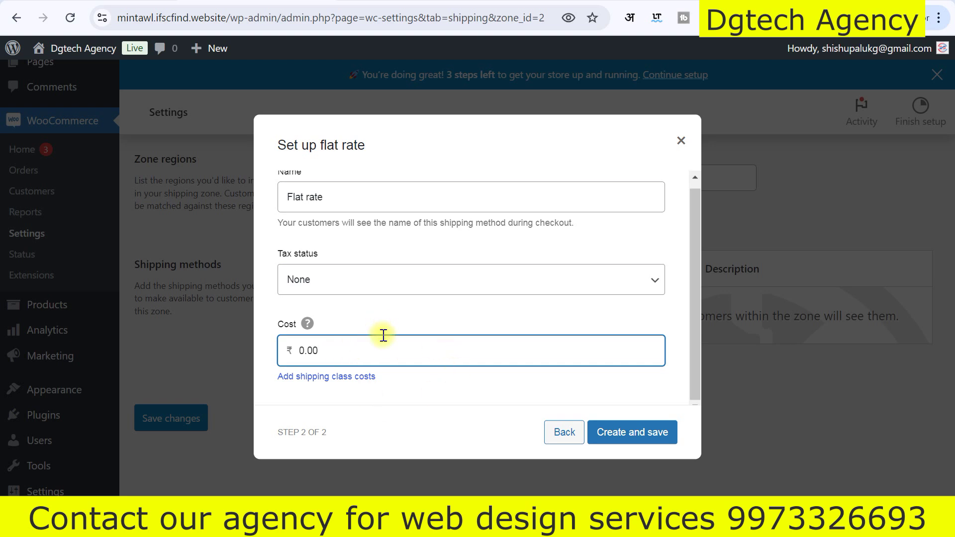
Switch the zone's new method from Flat rate to Free shipping with no requirement, and create it.
click(562, 437)
click(312, 237)
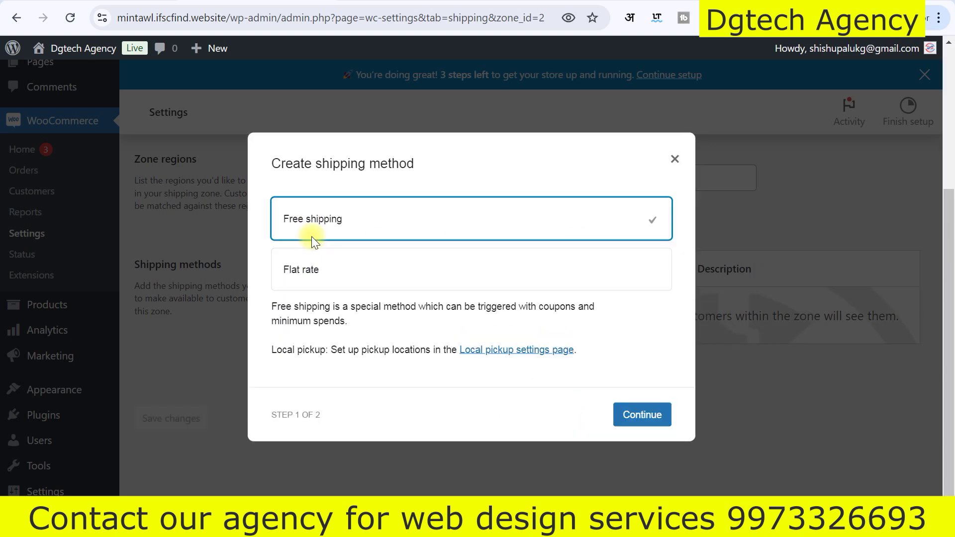
click(642, 415)
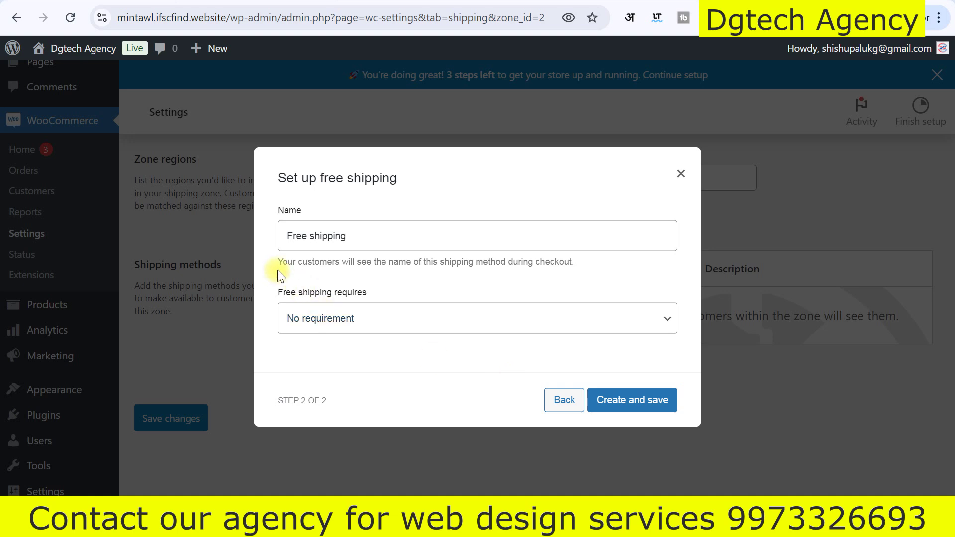
click(605, 404)
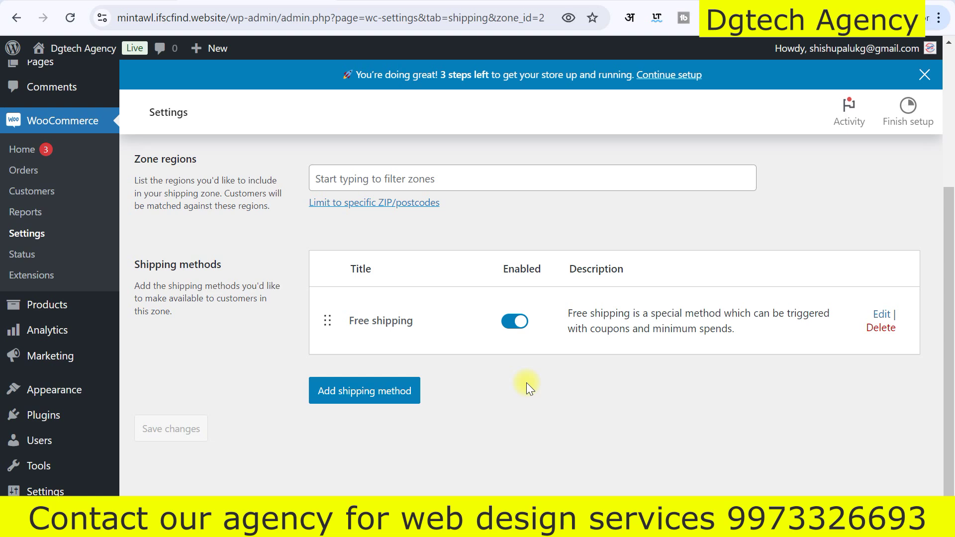
Start adding a second shipping method of the Flat rate type to the Free shipping zone.
scroll(526, 383, up, 3)
scroll(477, 432, down, 2)
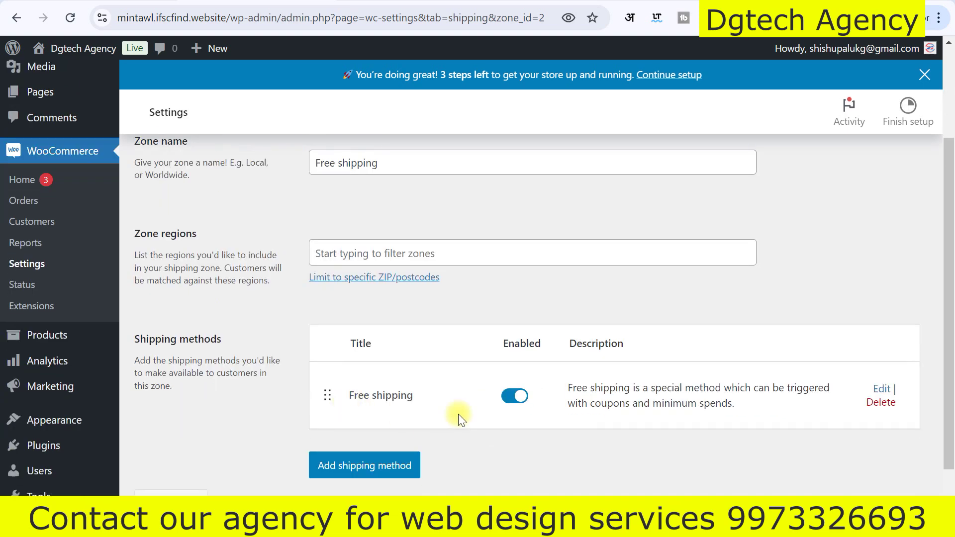
scroll(497, 388, down, 2)
scroll(520, 366, up, 4)
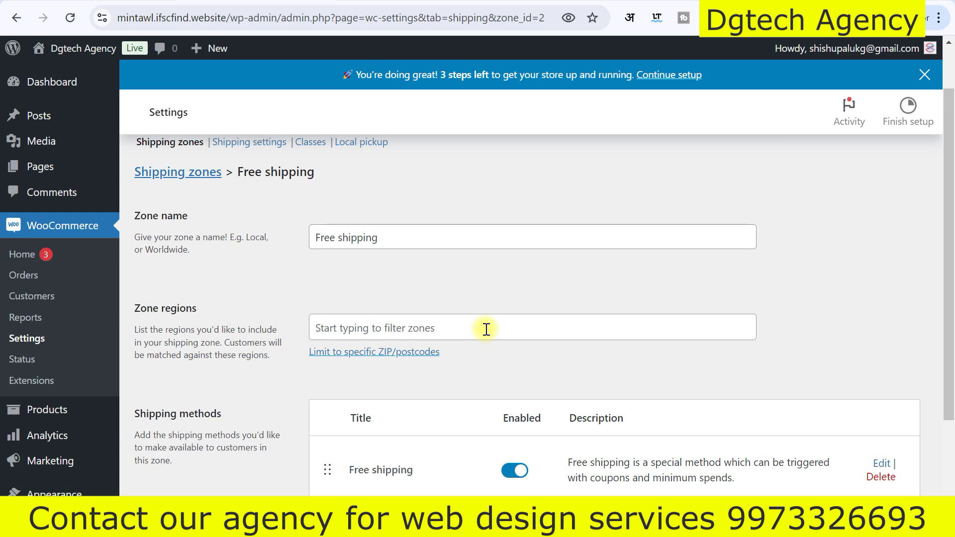
scroll(486, 329, down, 3)
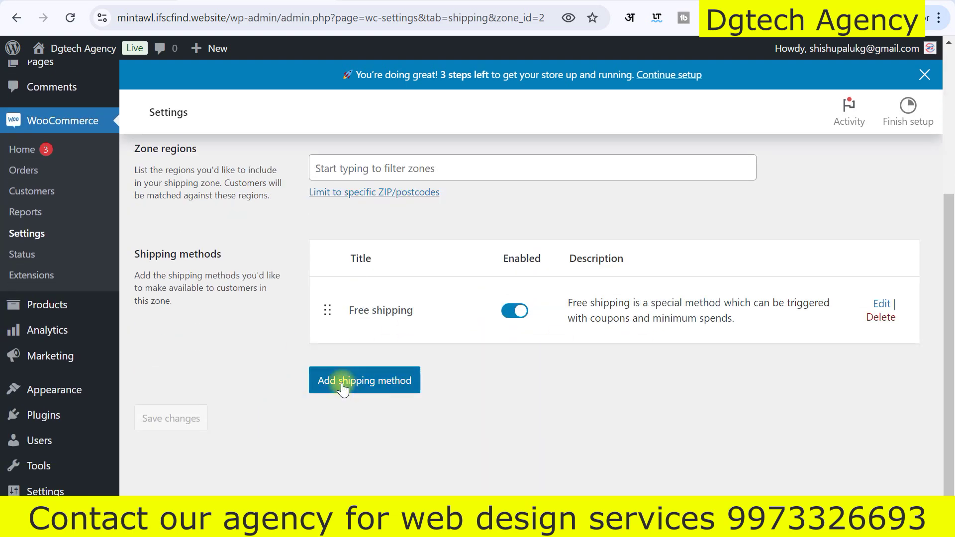
click(363, 381)
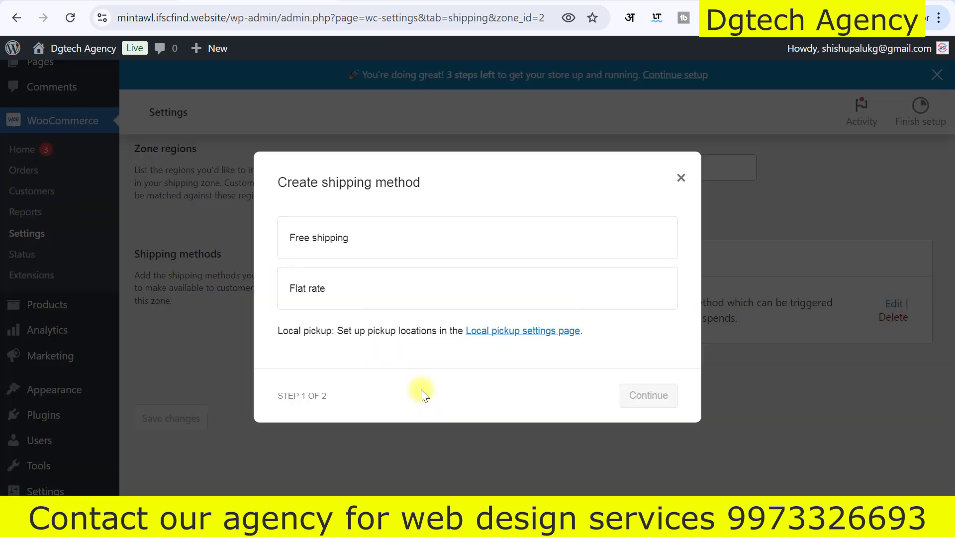
click(318, 289)
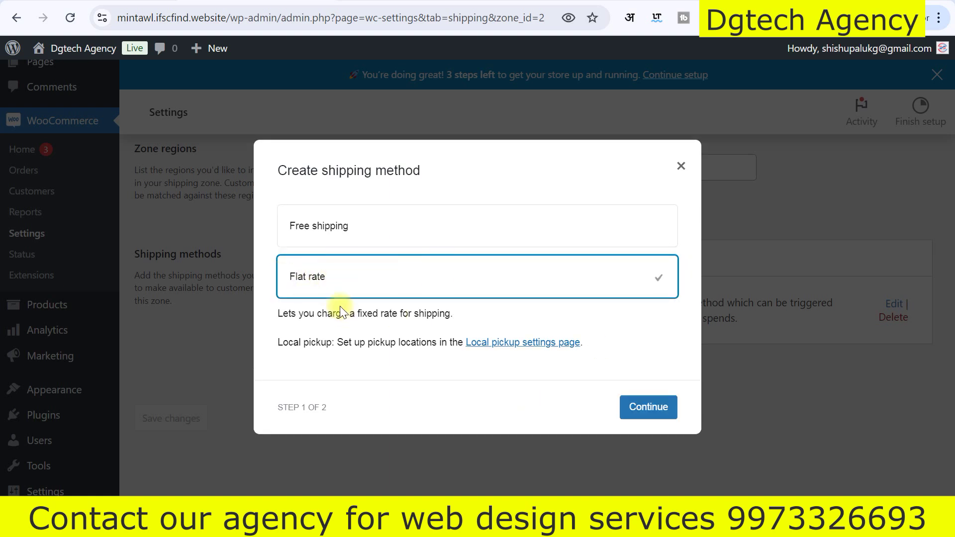
click(649, 410)
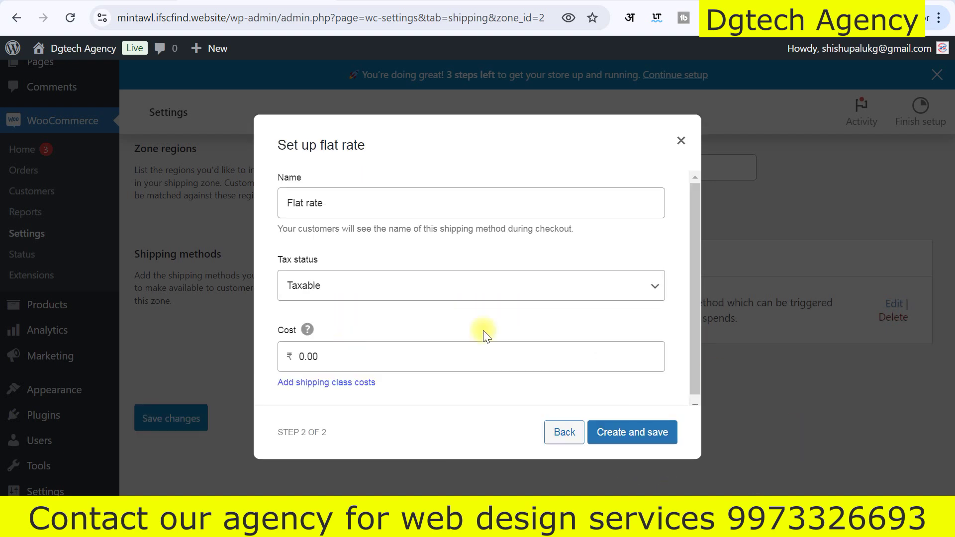
Set the flat rate's tax status to None and its cost to ₹100, and create the method.
click(351, 289)
click(309, 332)
click(331, 357)
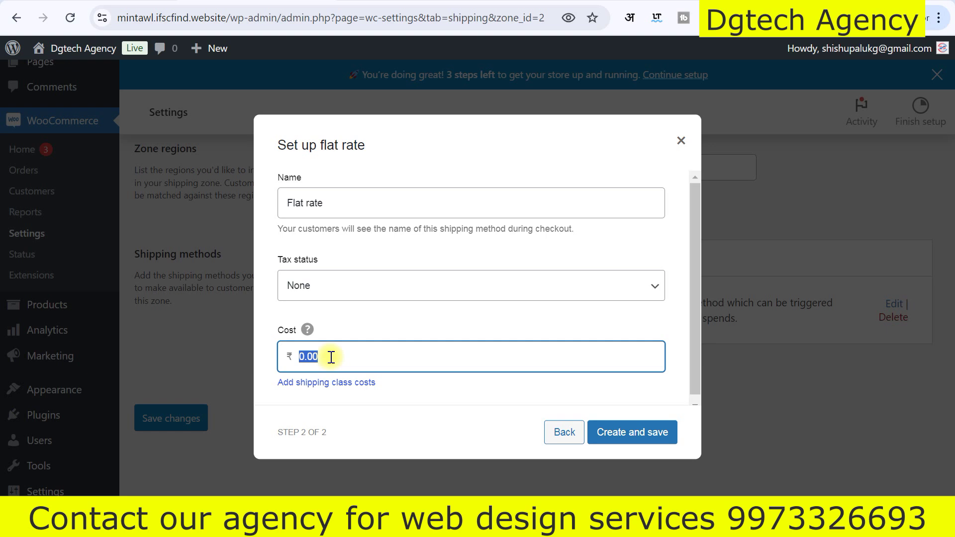
text(100)
click(371, 316)
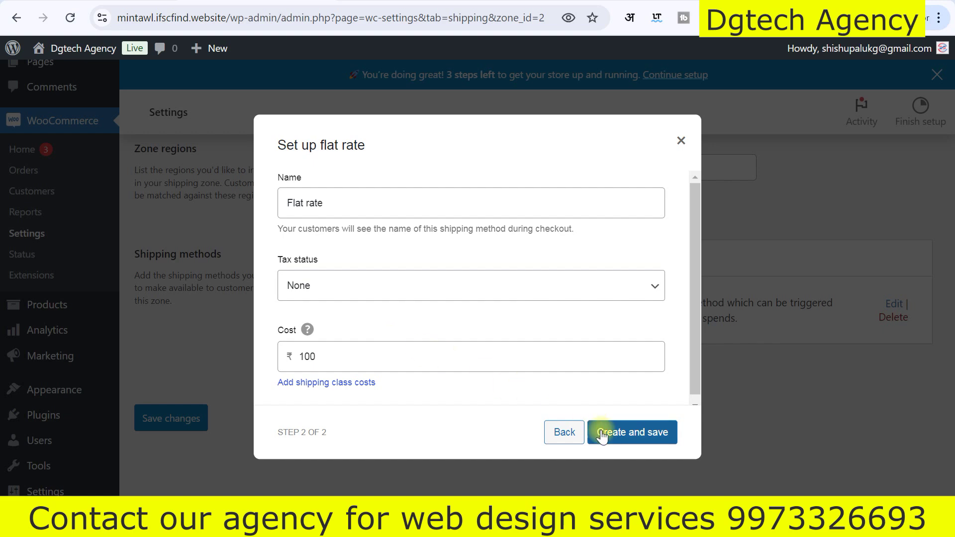
click(628, 444)
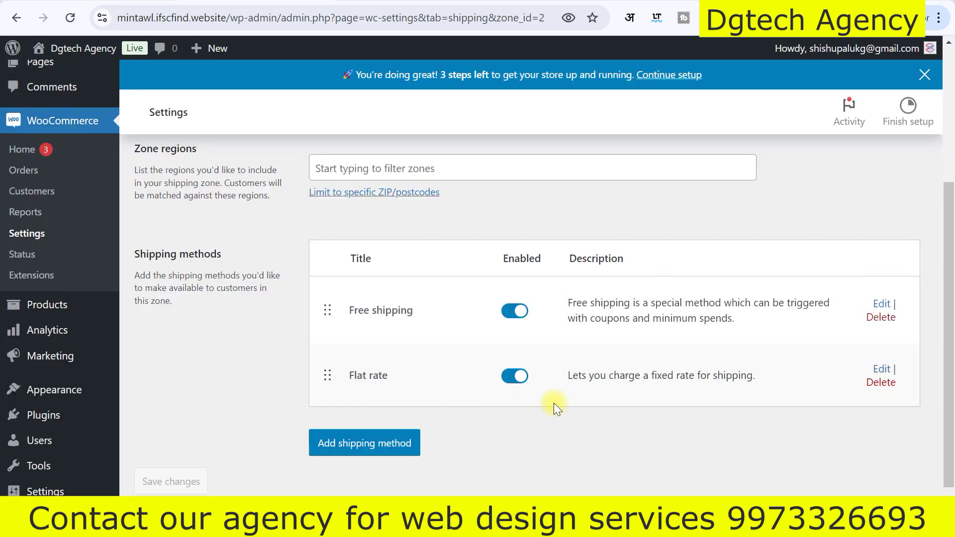
scroll(383, 359, down, 1)
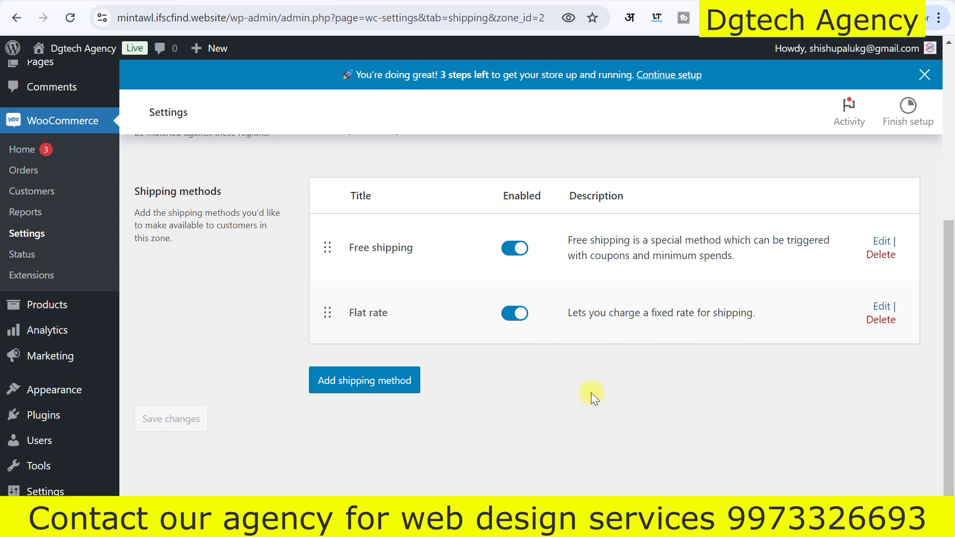
Look through the WooCommerce Site visibility settings and the Advanced page setup and checkout endpoints.
scroll(591, 392, up, 5)
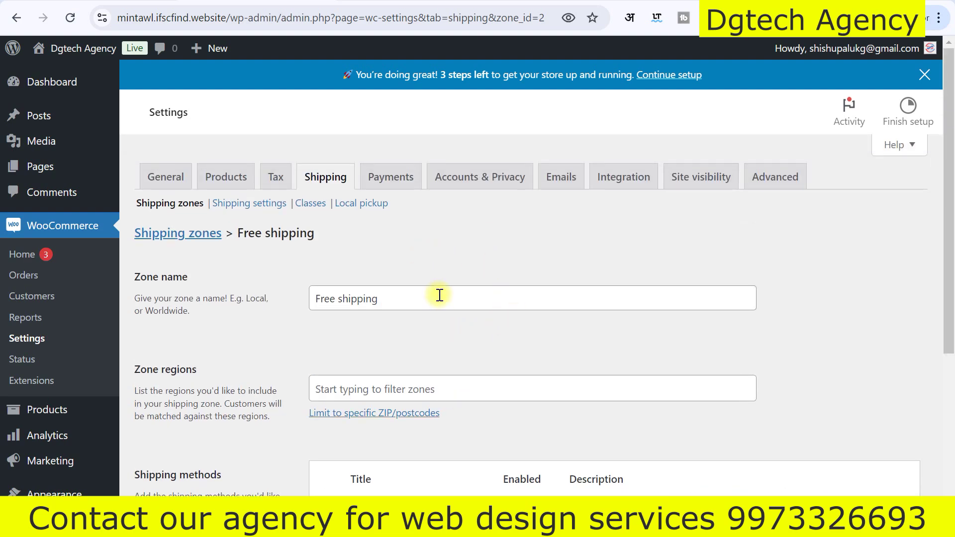
click(702, 178)
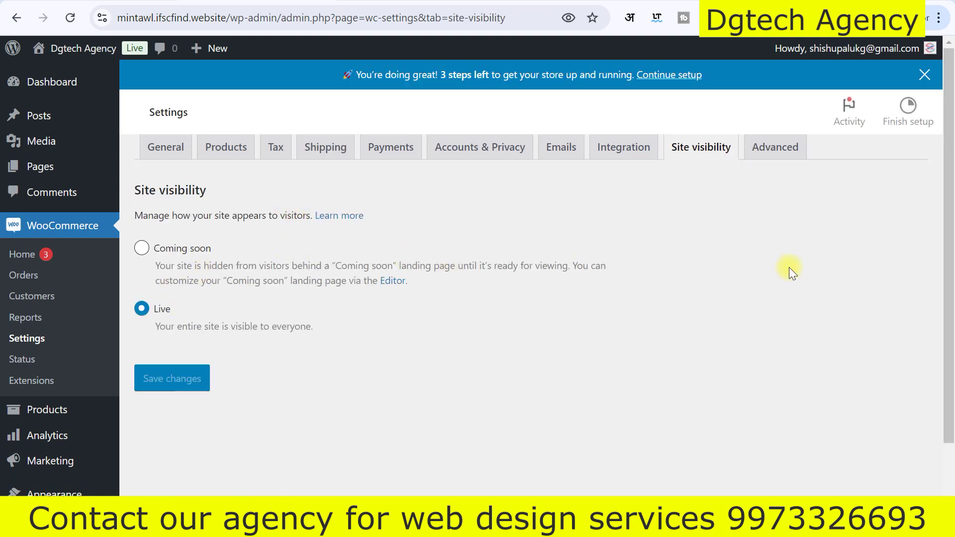
click(764, 179)
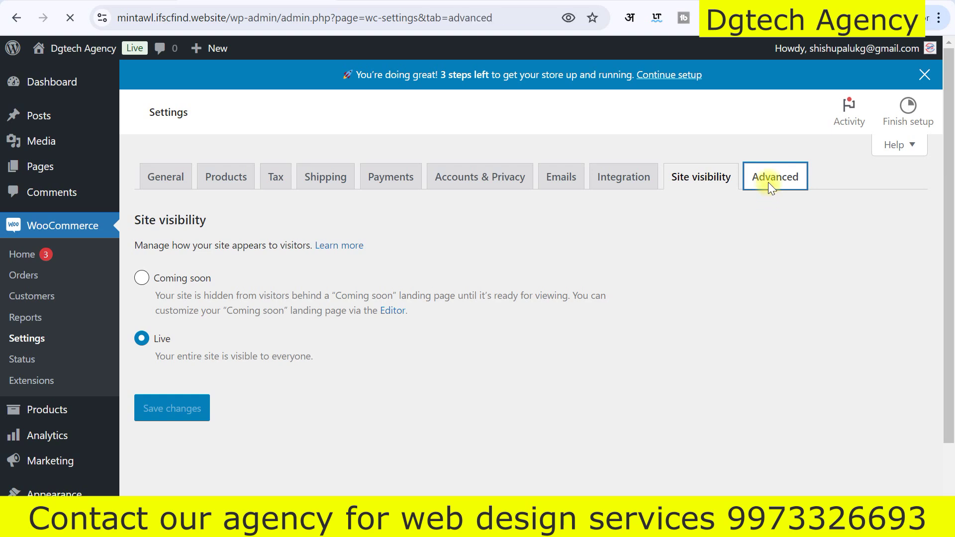
scroll(248, 311, down, 2)
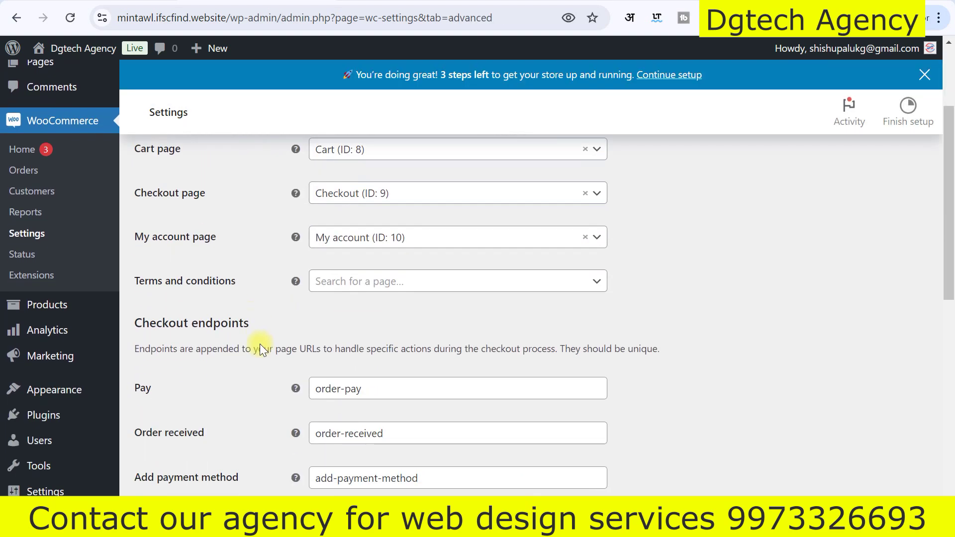
scroll(297, 284, down, 12)
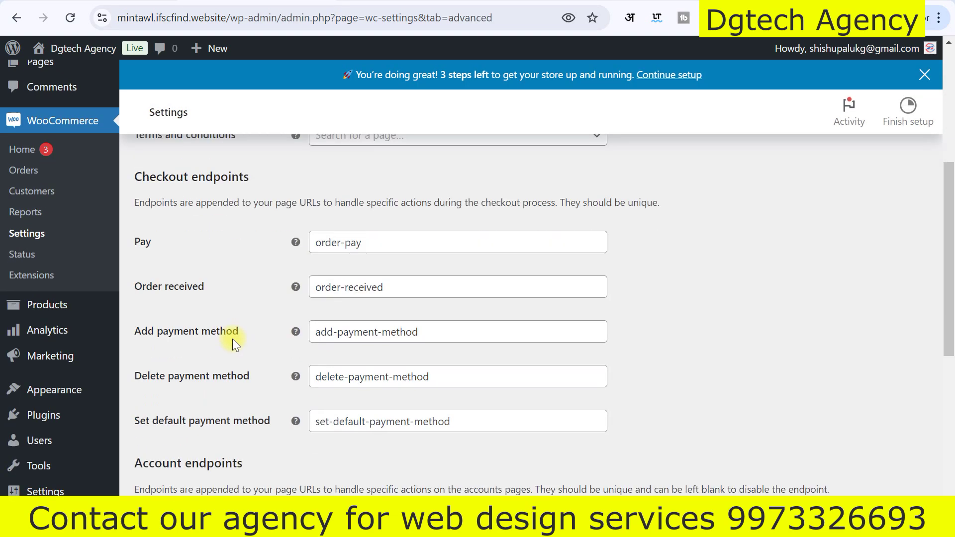
scroll(300, 320, up, 15)
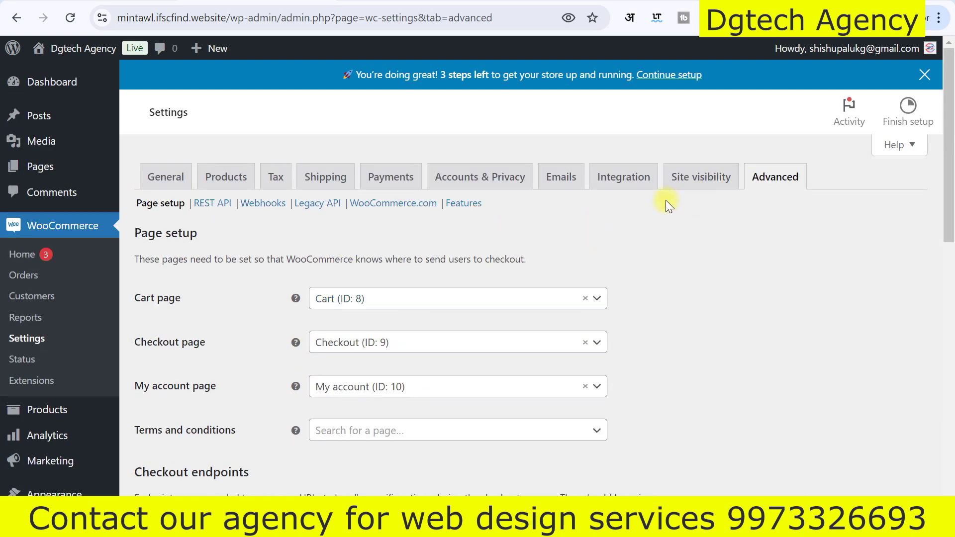
Review the WooCommerce email notifications and open the settings of the New order email.
click(565, 178)
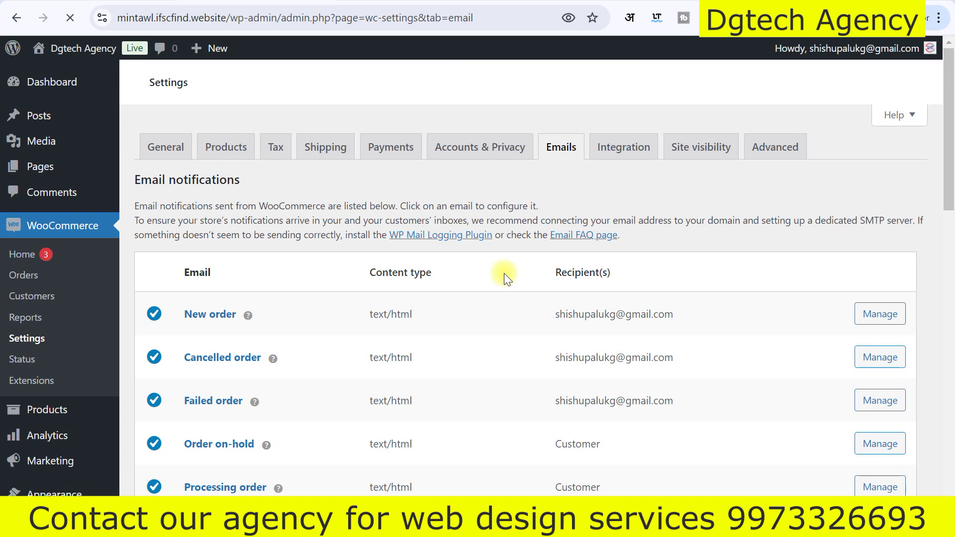
scroll(342, 286, down, 2)
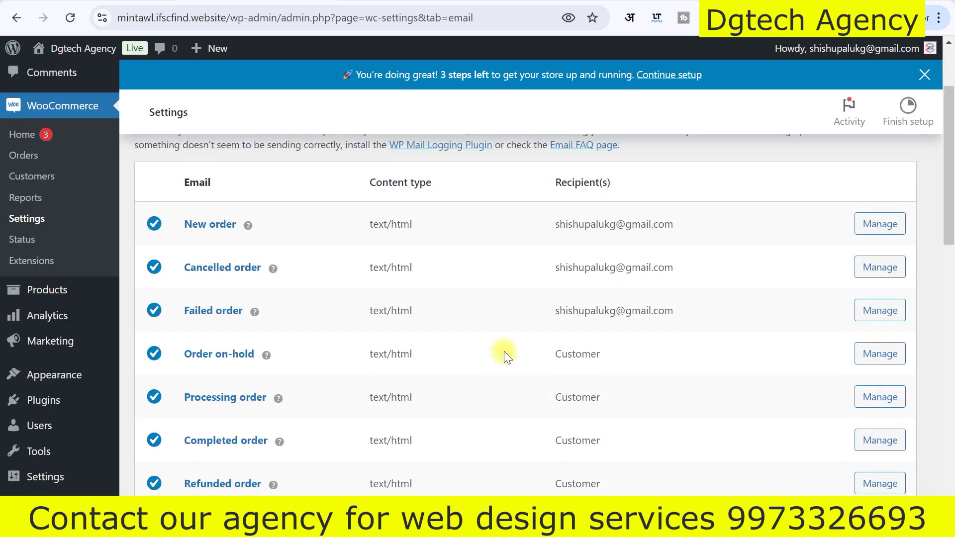
scroll(503, 352, up, 2)
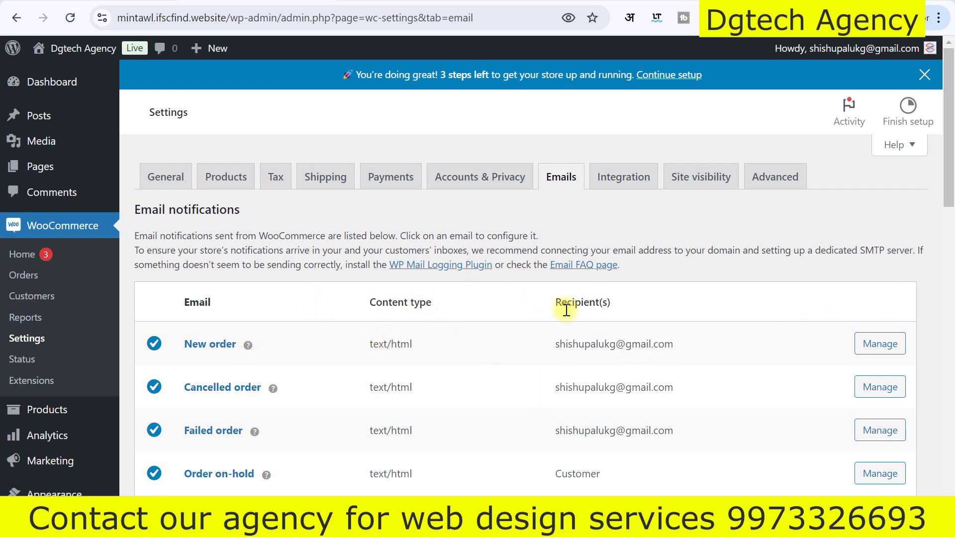
scroll(797, 286, down, 2)
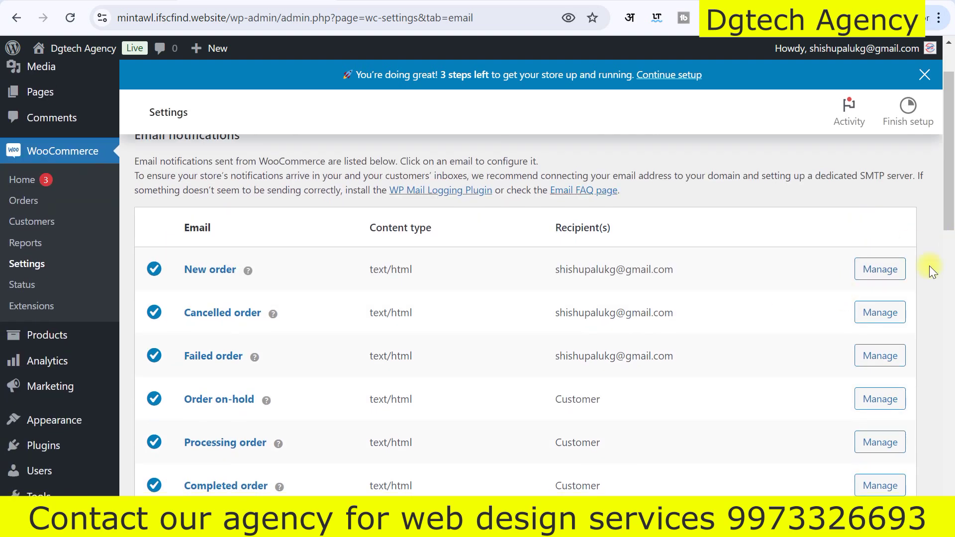
click(877, 271)
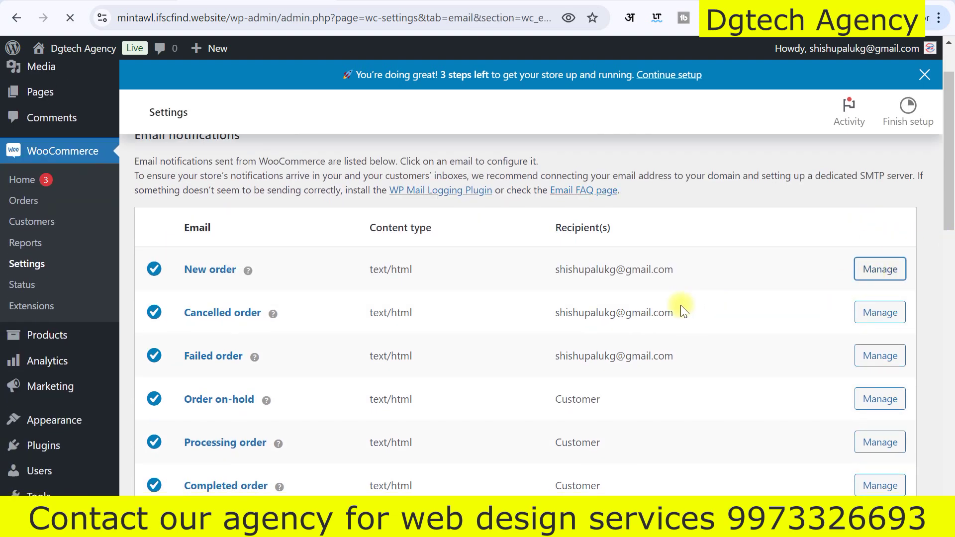
scroll(547, 335, down, 2)
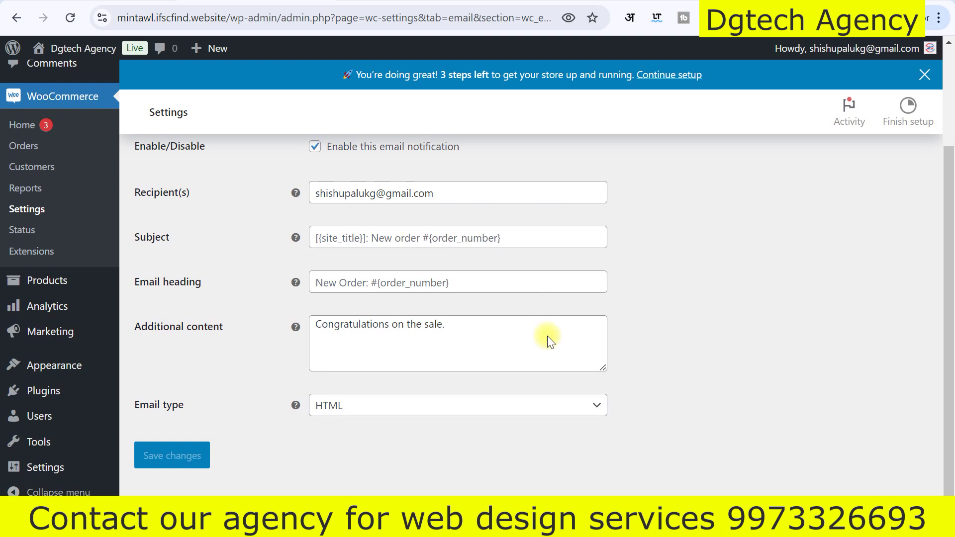
scroll(647, 348, up, 2)
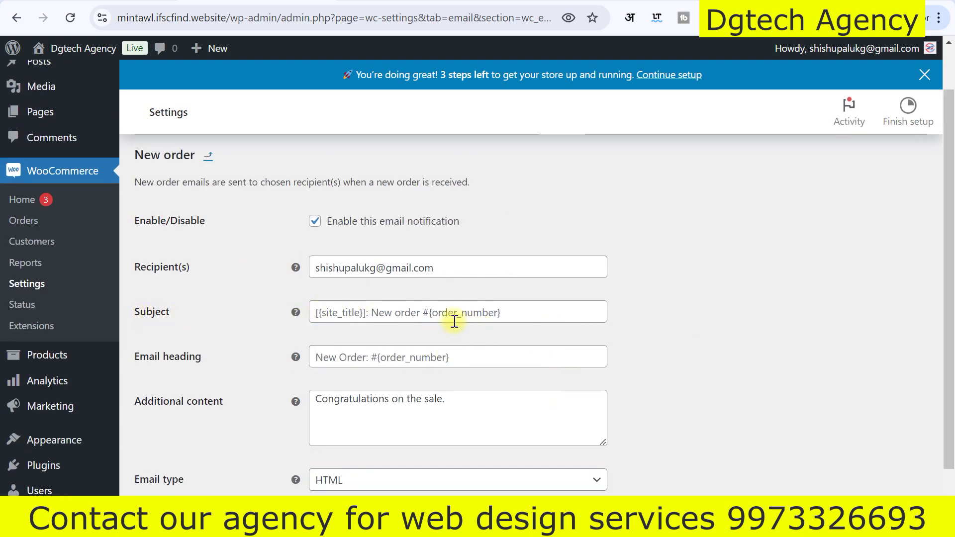
Examine the New order email's recipient, subject, heading and additional content fields.
click(335, 314)
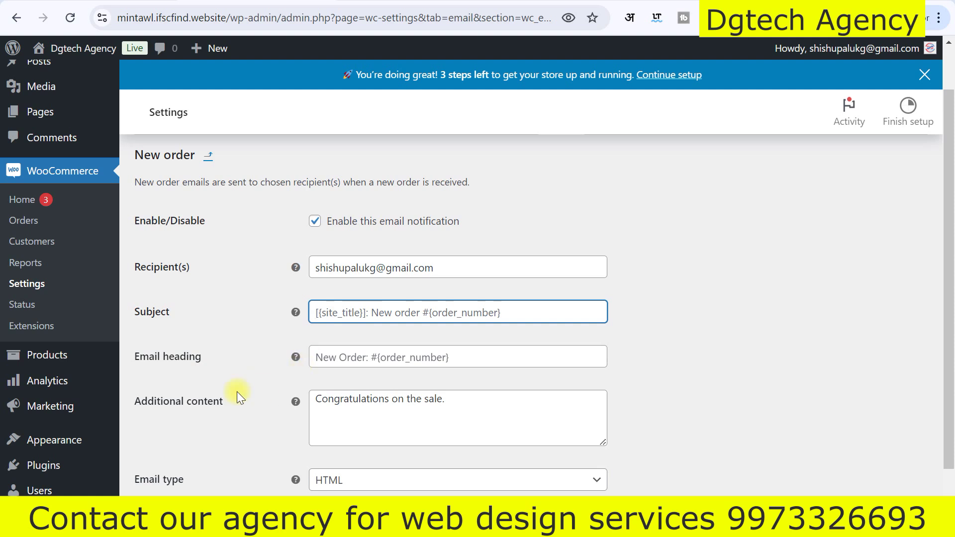
click(447, 358)
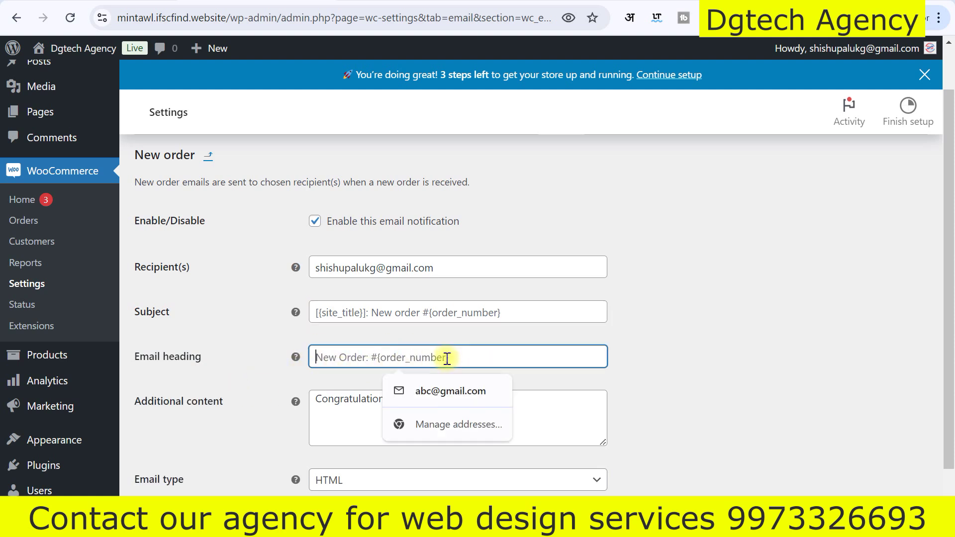
click(323, 420)
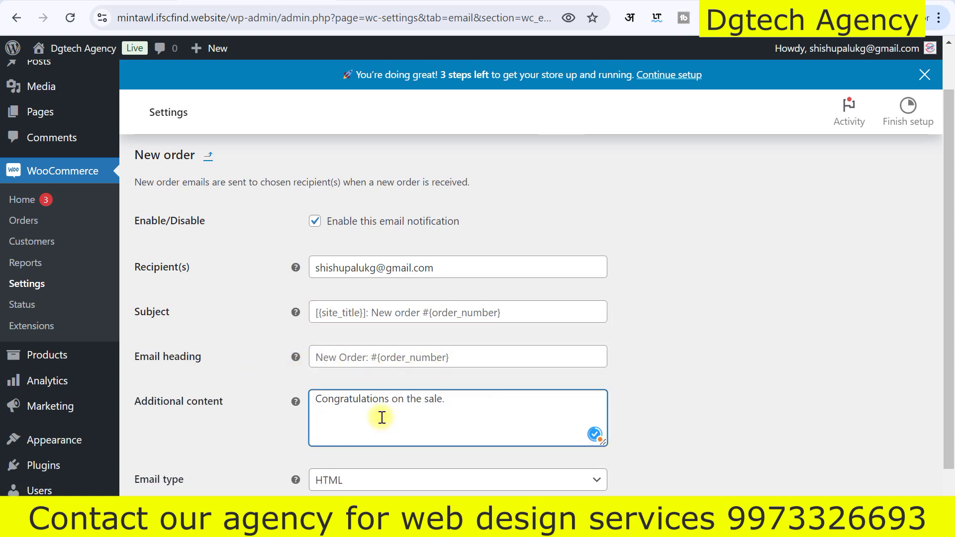
drag(319, 401, 300, 401)
click(428, 414)
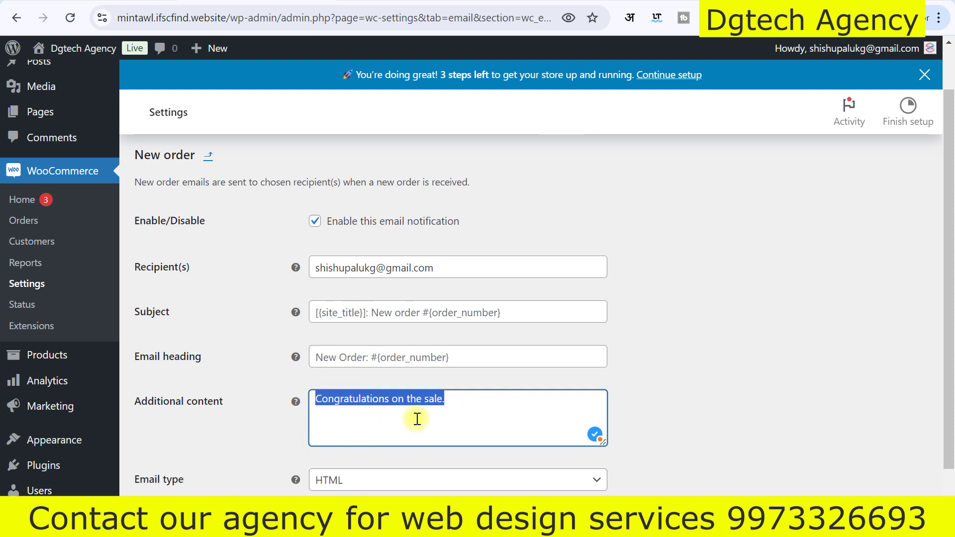
click(433, 414)
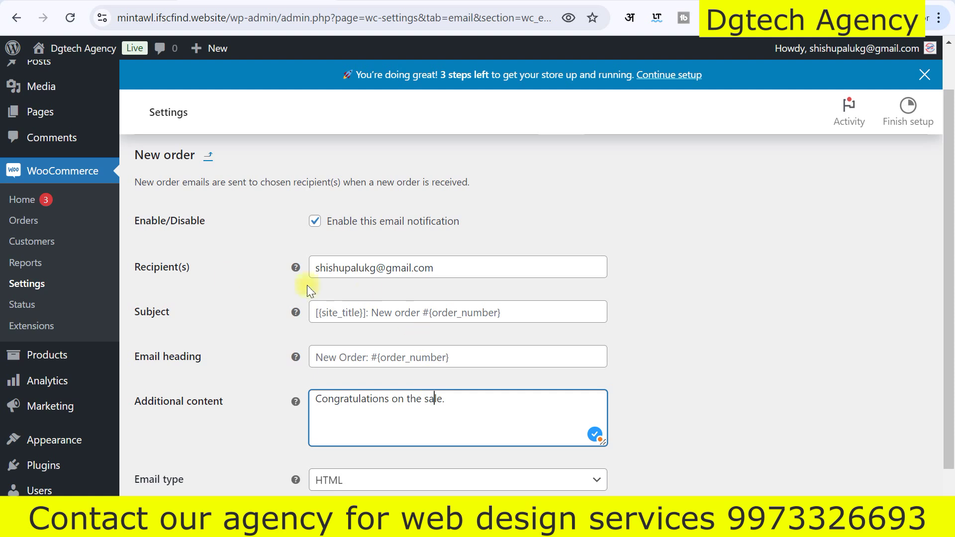
drag(486, 261, 267, 264)
click(363, 266)
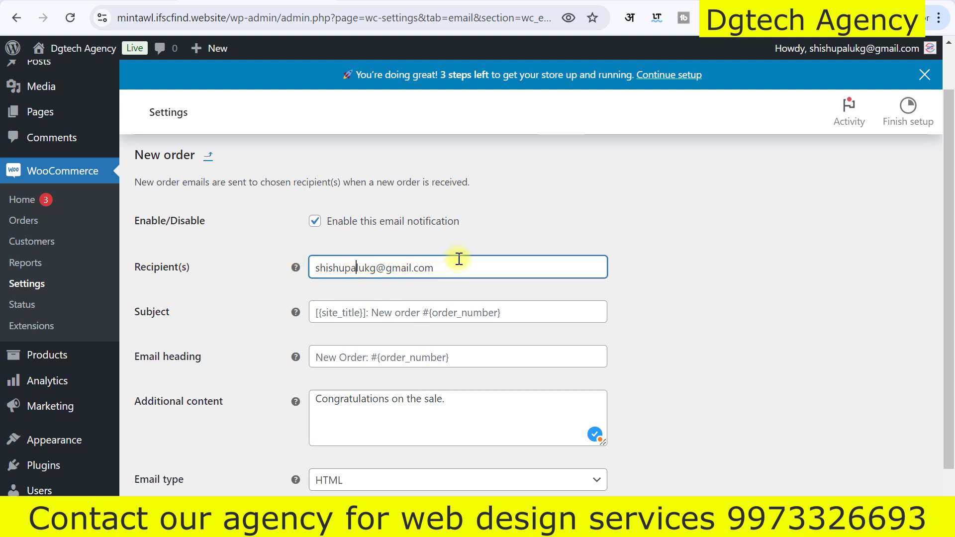
drag(466, 266, 341, 266)
click(342, 267)
drag(454, 267, 299, 266)
click(357, 267)
scroll(348, 417, down, 2)
scroll(356, 356, up, 3)
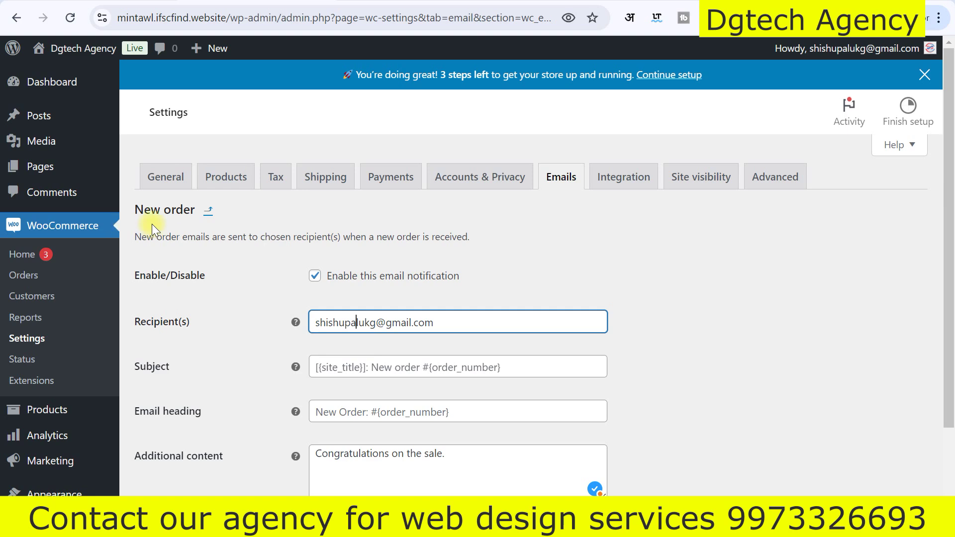
Return to the email notifications list and look through the remaining order and account emails.
click(562, 177)
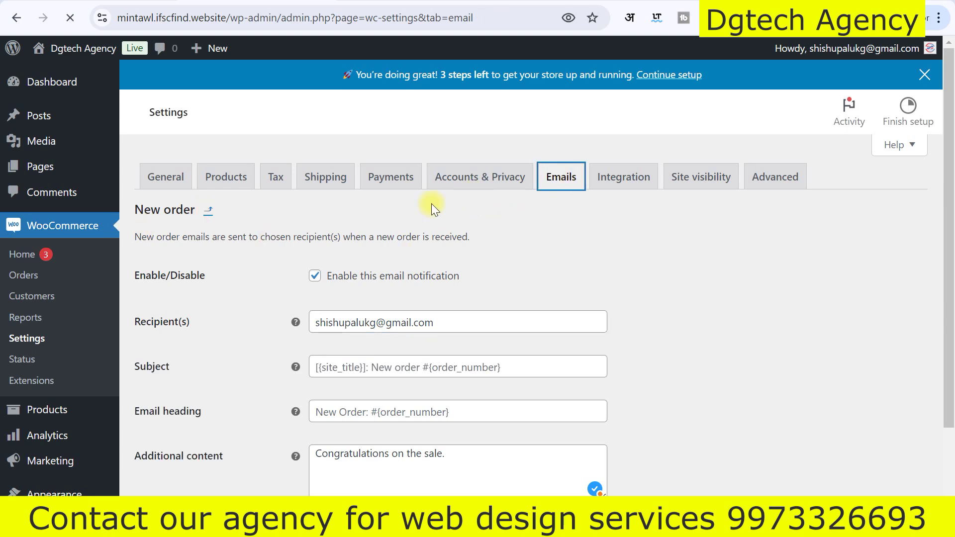
scroll(398, 239, down, 3)
scroll(234, 186, down, 3)
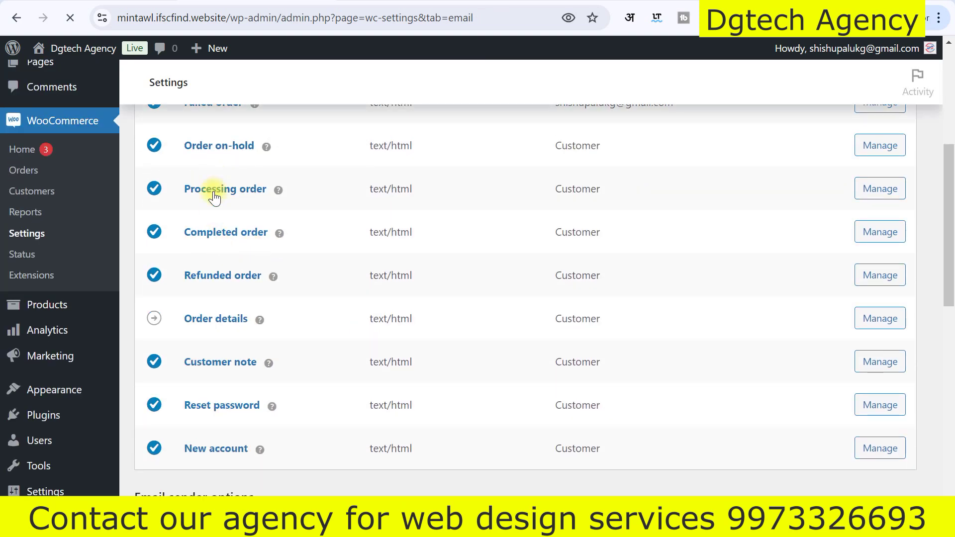
Review the order and account email notifications down to the email sender options.
scroll(219, 182, up, 3)
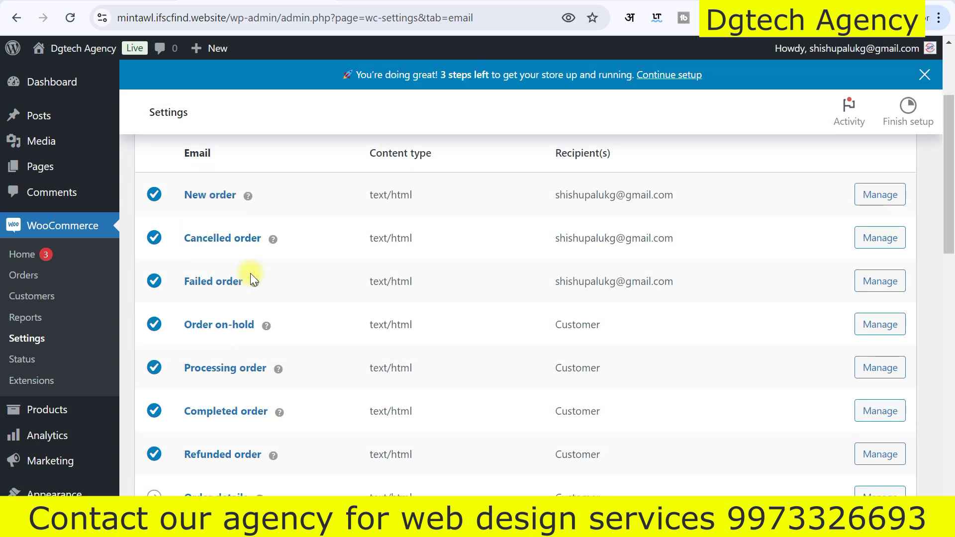
scroll(278, 267, down, 2)
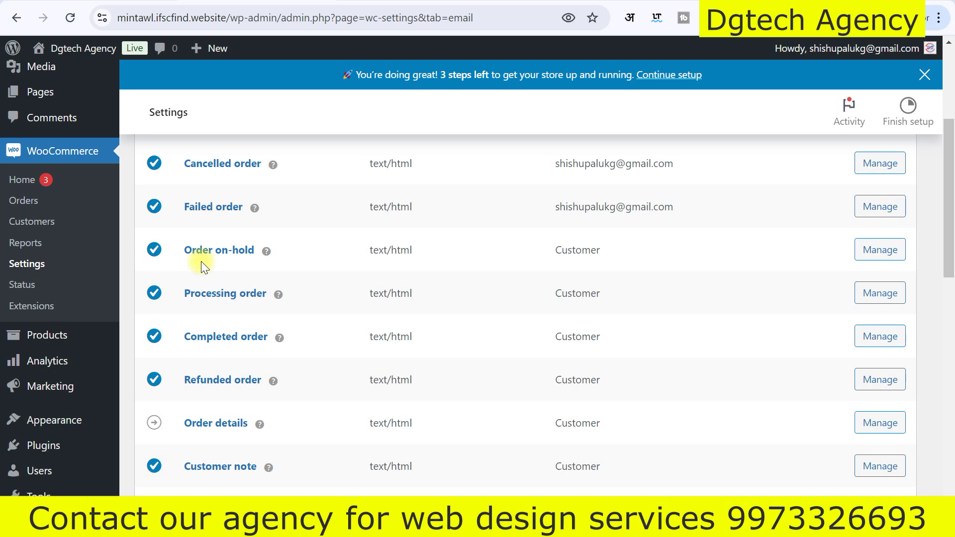
scroll(201, 261, down, 6)
scroll(207, 358, up, 5)
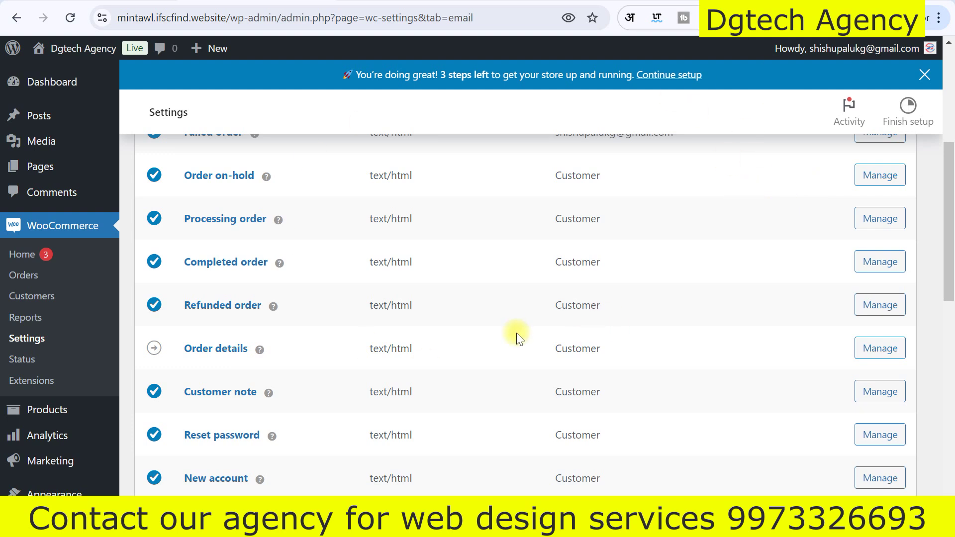
scroll(457, 292, down, 2)
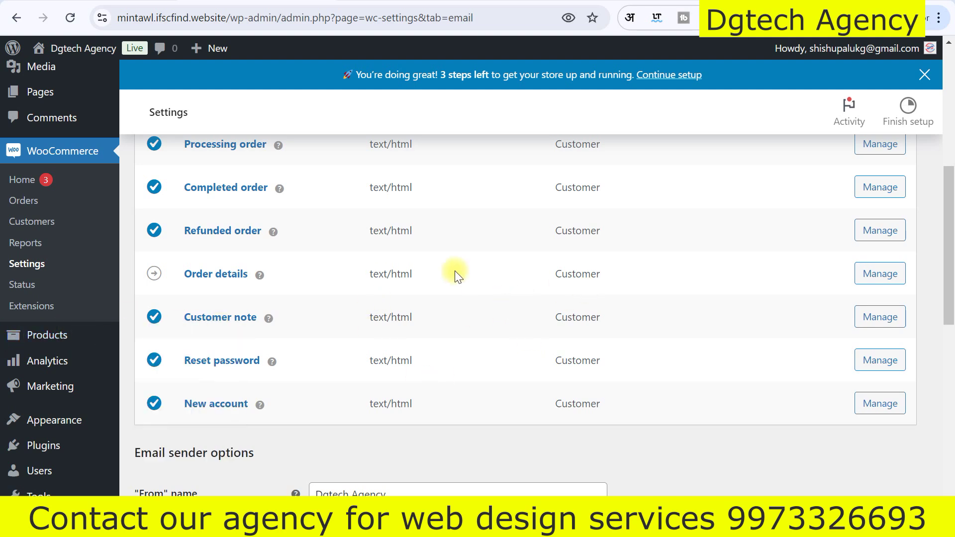
scroll(455, 271, down, 2)
Start a new WooCommerce product and name it "tometo".
mouse_move(32, 305)
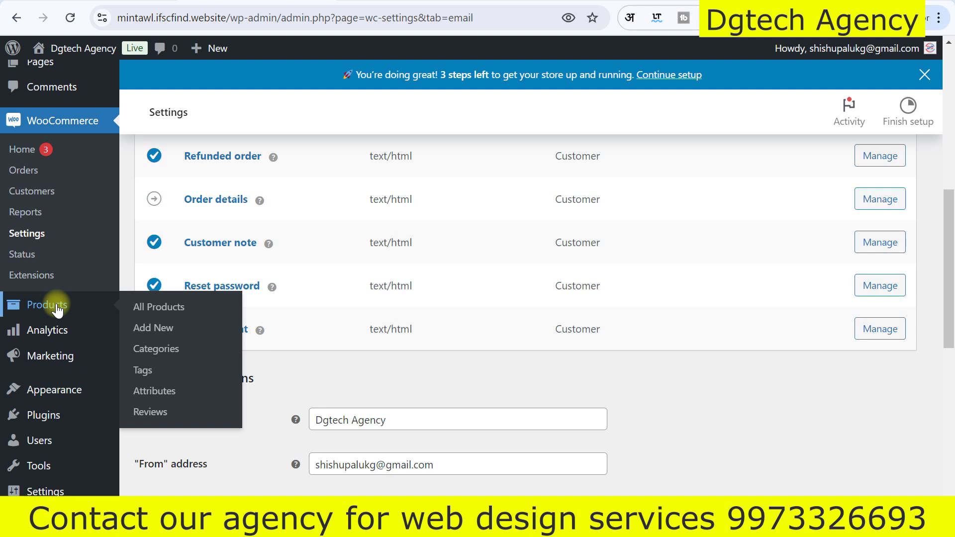
click(151, 330)
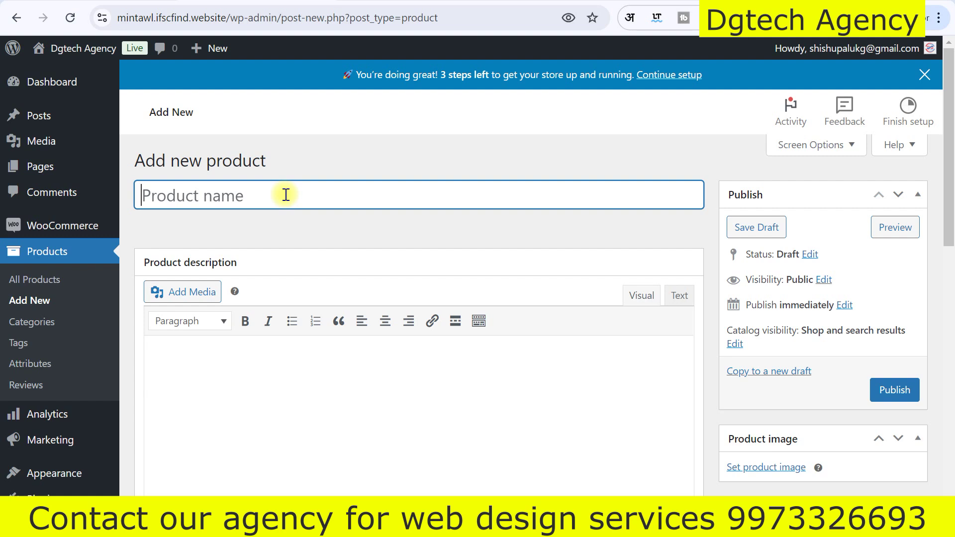
text(to)
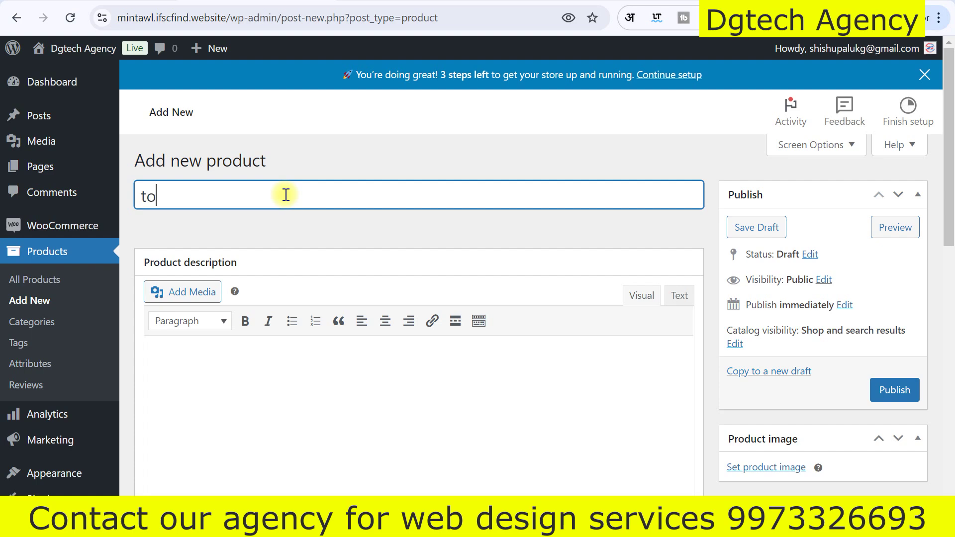
text(meto)
click(318, 233)
scroll(375, 273, down, 2)
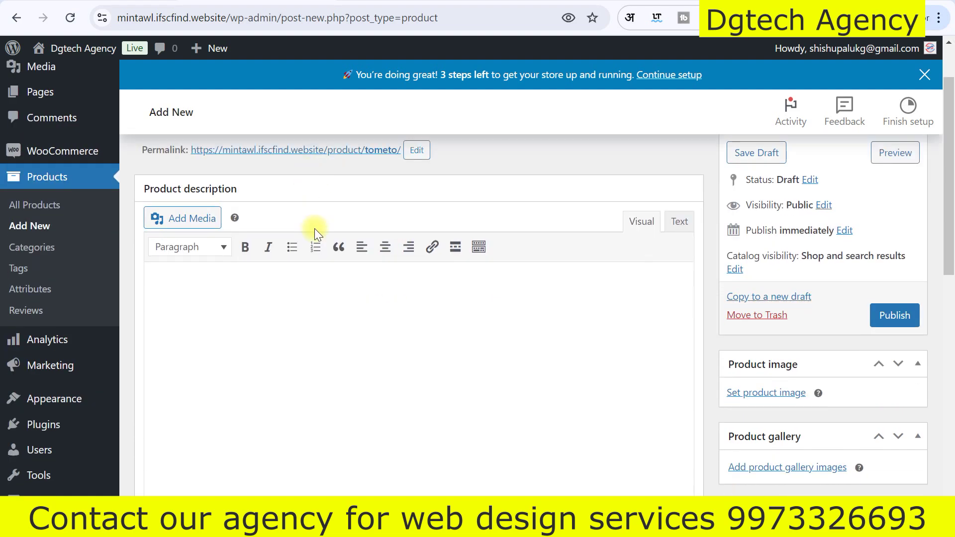
scroll(315, 234, up, 2)
click(267, 198)
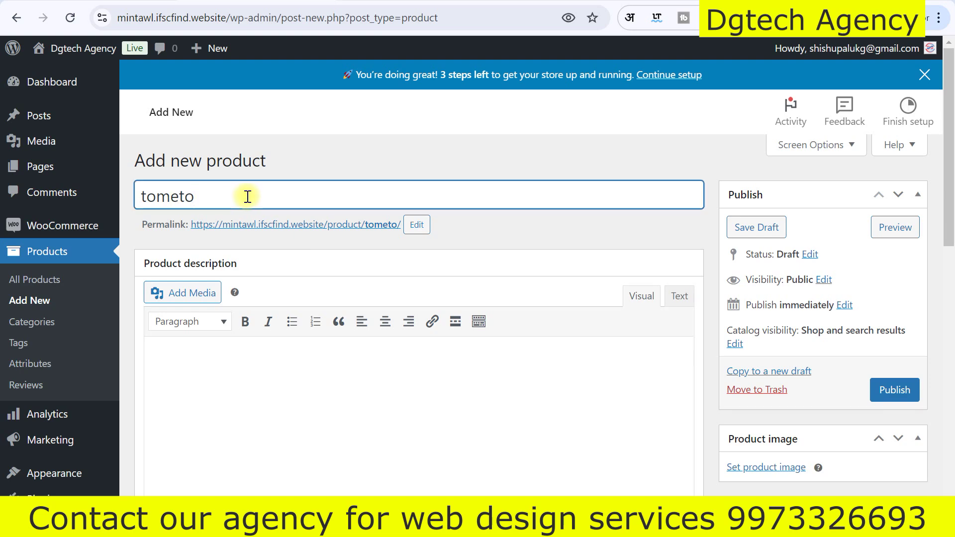
click(418, 273)
click(290, 405)
scroll(292, 401, down, 4)
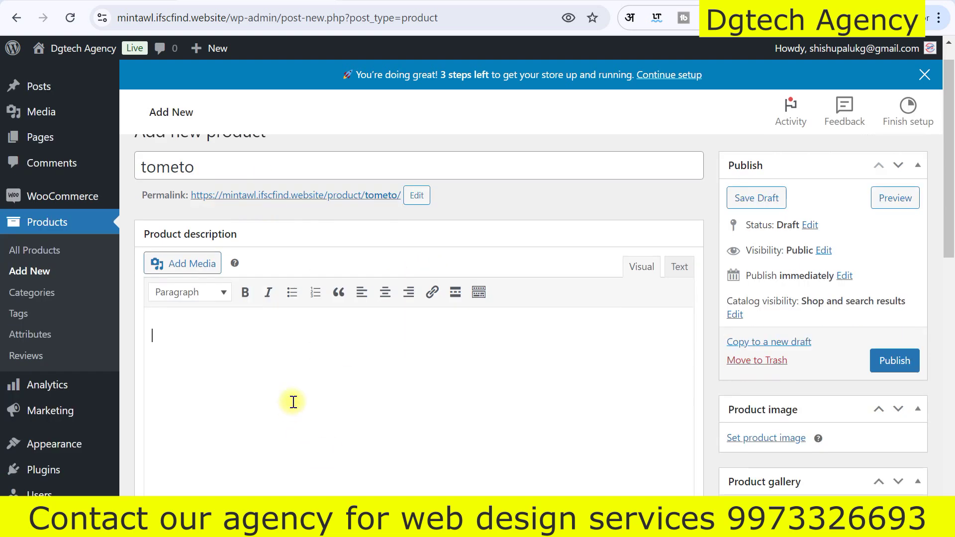
scroll(273, 318, up, 4)
scroll(273, 324, down, 3)
scroll(241, 320, up, 3)
click(228, 194)
drag(228, 193, 124, 195)
click(159, 196)
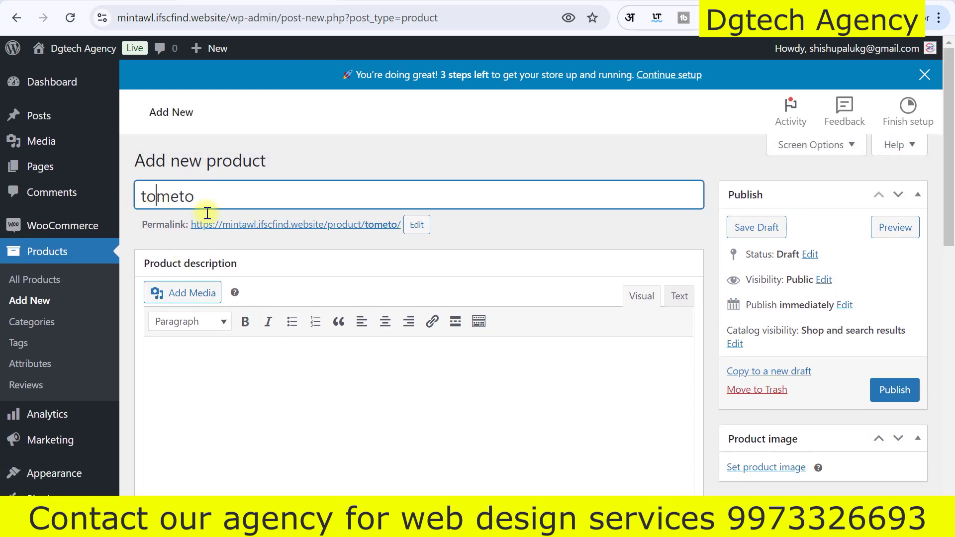
scroll(252, 395, down, 3)
click(172, 209)
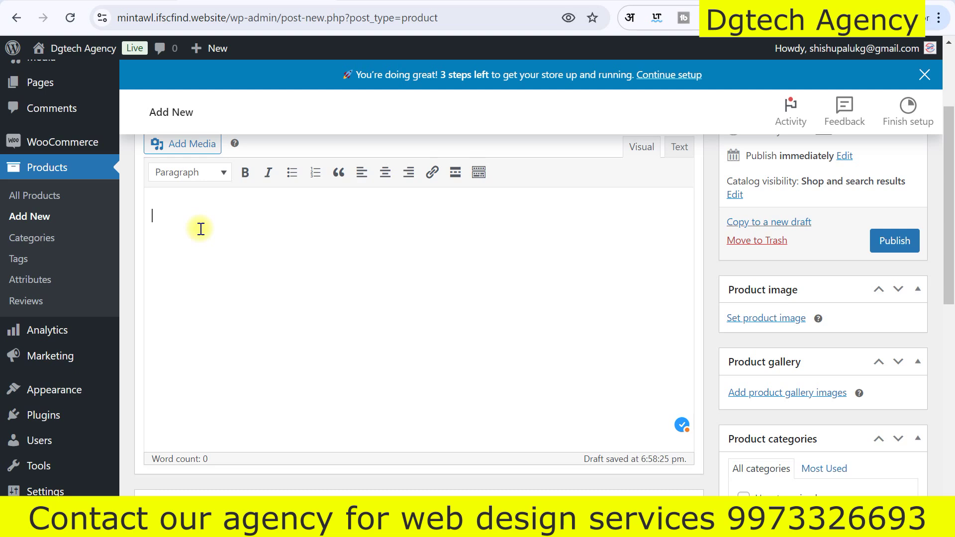
scroll(199, 228, up, 3)
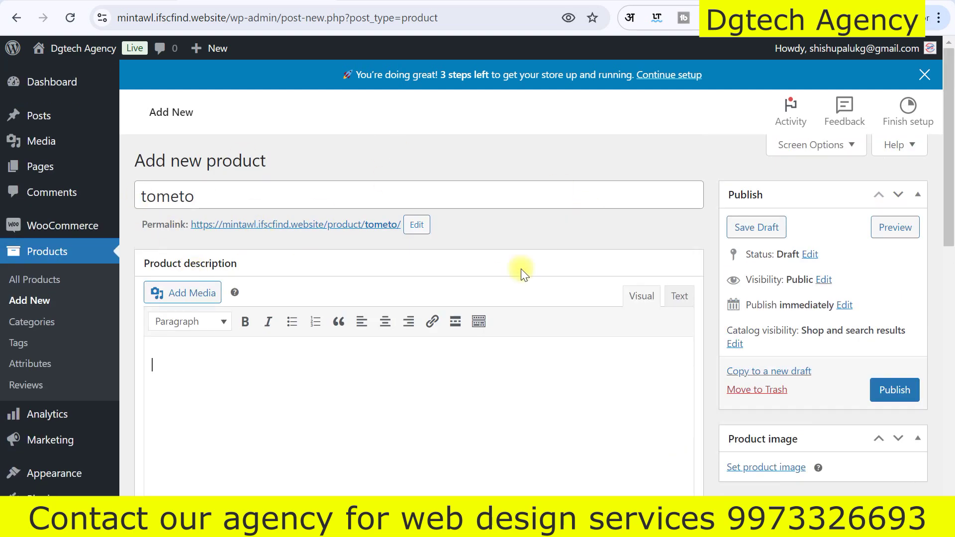
scroll(458, 322, down, 1)
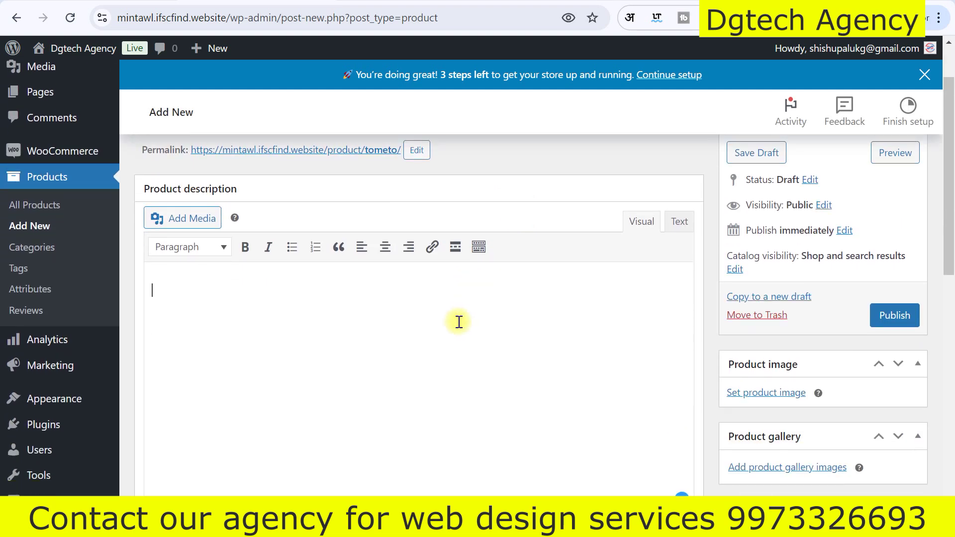
scroll(456, 318, down, 1)
Fill the product description with the sample text starting "Software testing is performed using both systematic, and unsystematic approaches.".
click(455, 317)
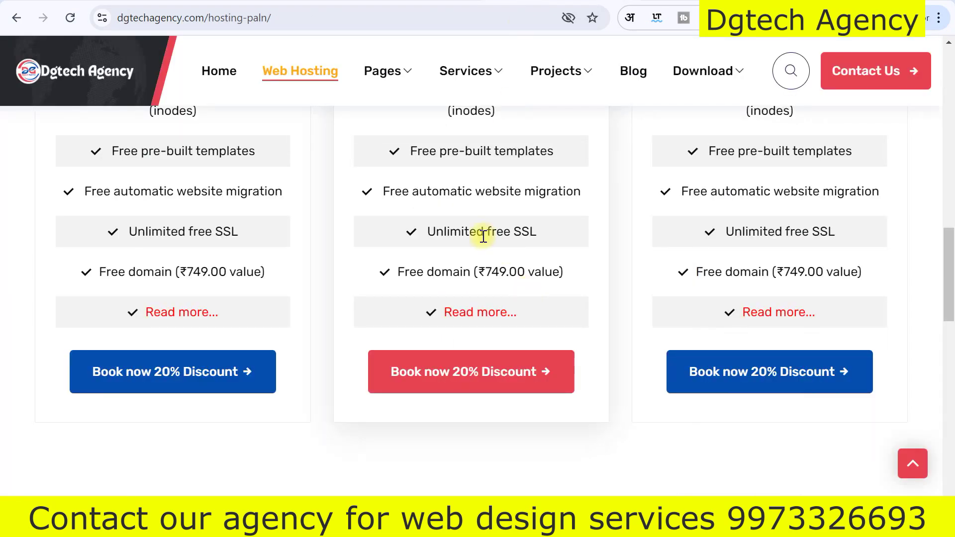
scroll(484, 236, up, 15)
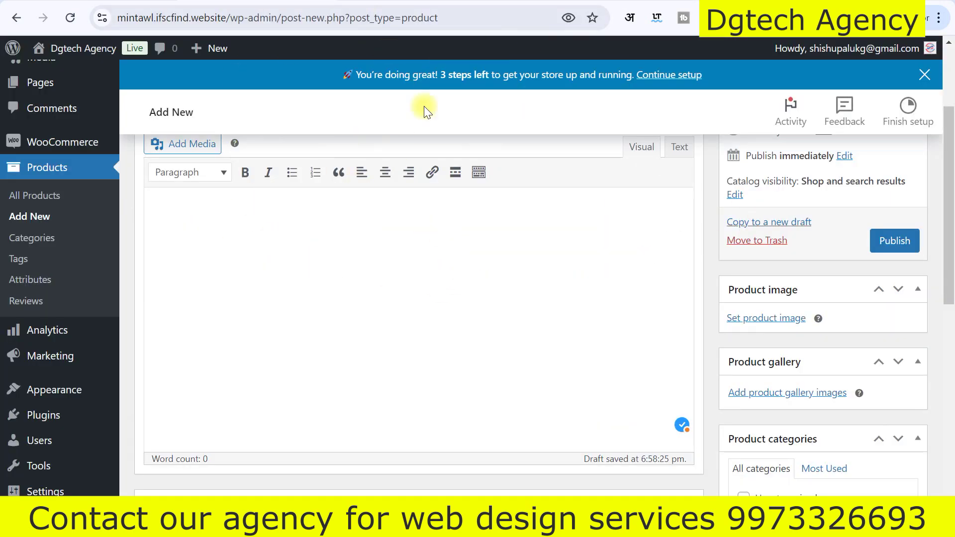
click(317, 239)
text(Software testing is performed using both systematic, and unsystematic approaches. The random testing is a technique applied on the software using the unmethodical, and independent input data sets, and test sets.)
scroll(285, 301, up, 2)
scroll(269, 305, down, 2)
click(177, 220)
drag(183, 222, 260, 260)
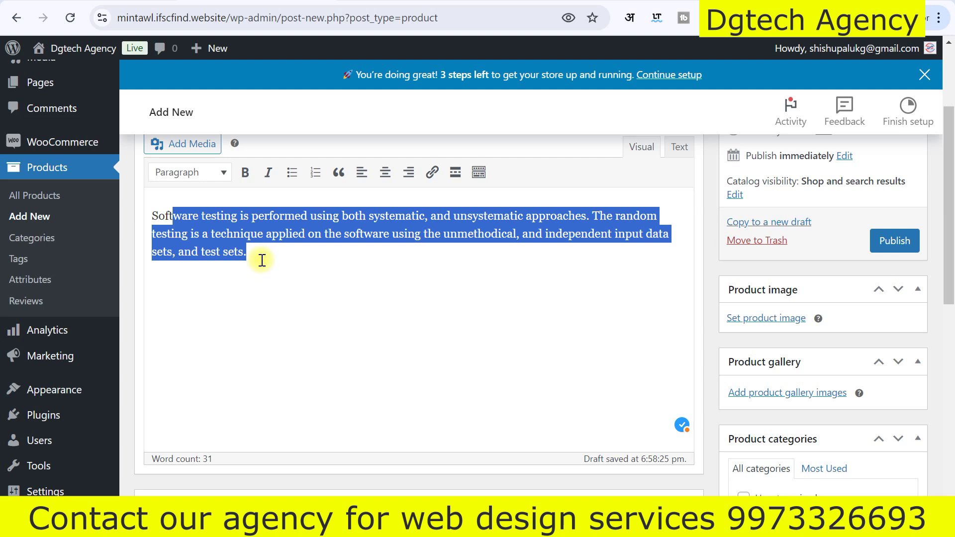
click(337, 335)
Mark the simple product as both Virtual and Downloadable in its product data.
scroll(339, 334, down, 8)
scroll(298, 308, up, 3)
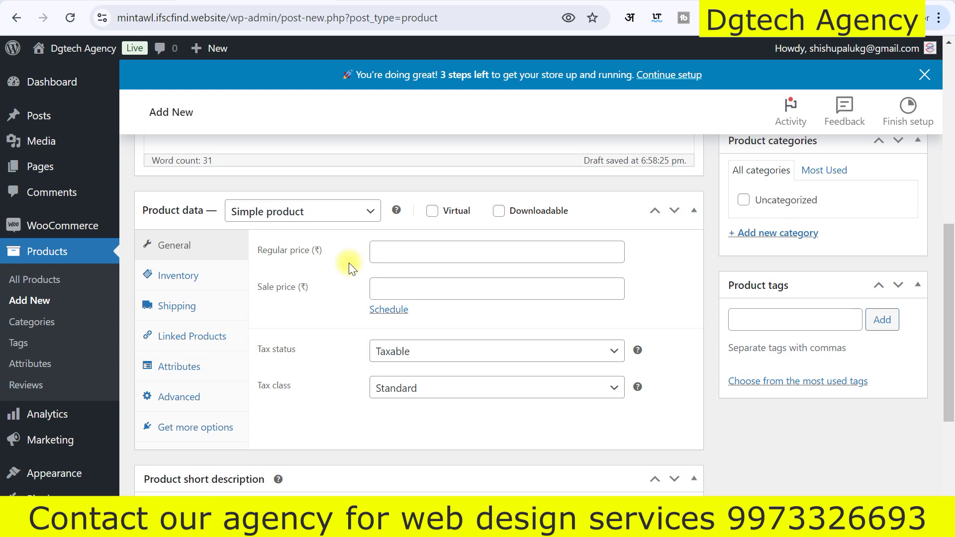
scroll(349, 263, up, 2)
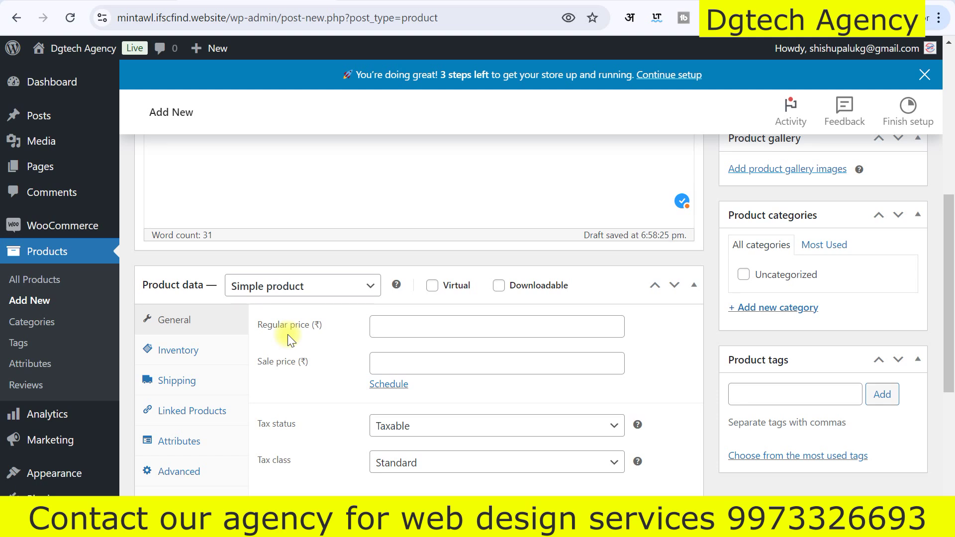
click(430, 323)
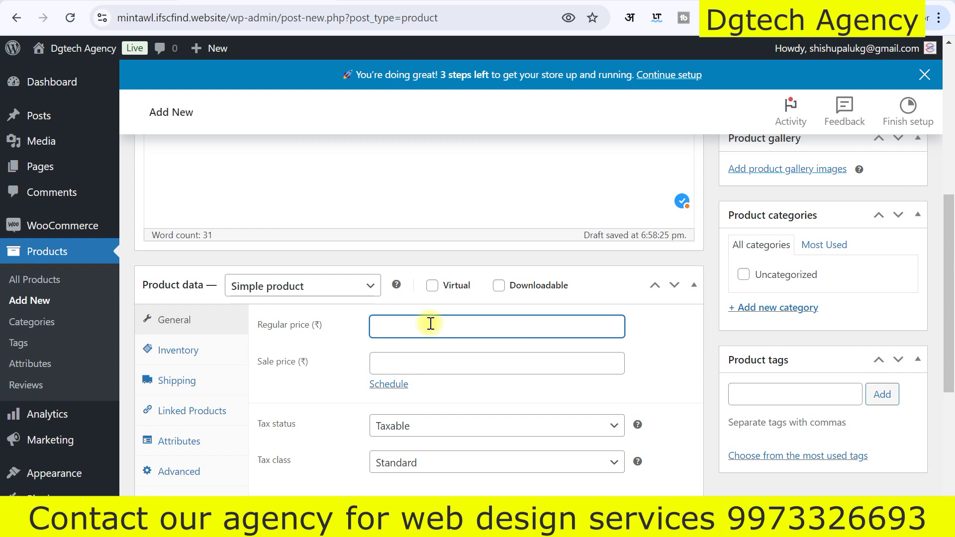
click(432, 288)
click(498, 286)
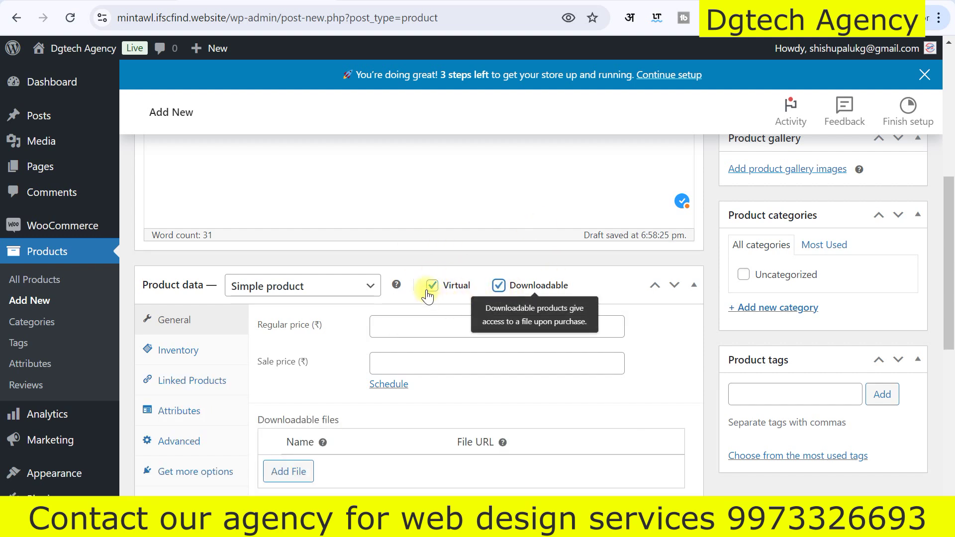
scroll(587, 343, down, 1)
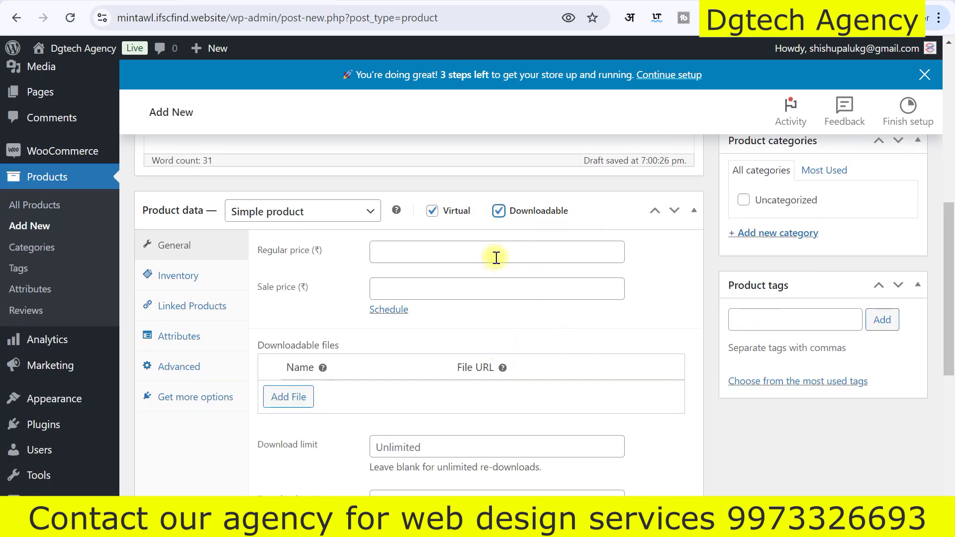
scroll(495, 257, down, 1)
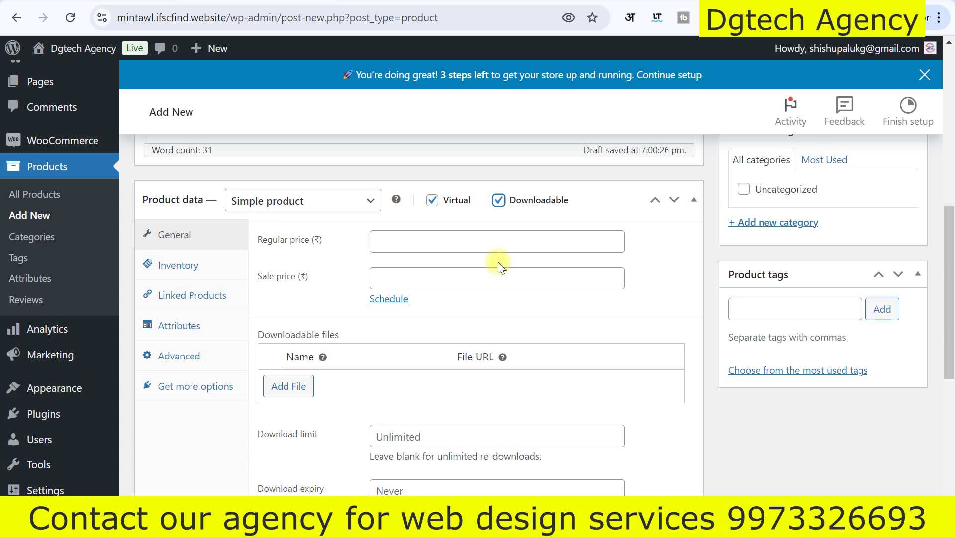
Add a downloadable file row and browse for a file to upload, closing the file chooser without selecting one.
click(283, 329)
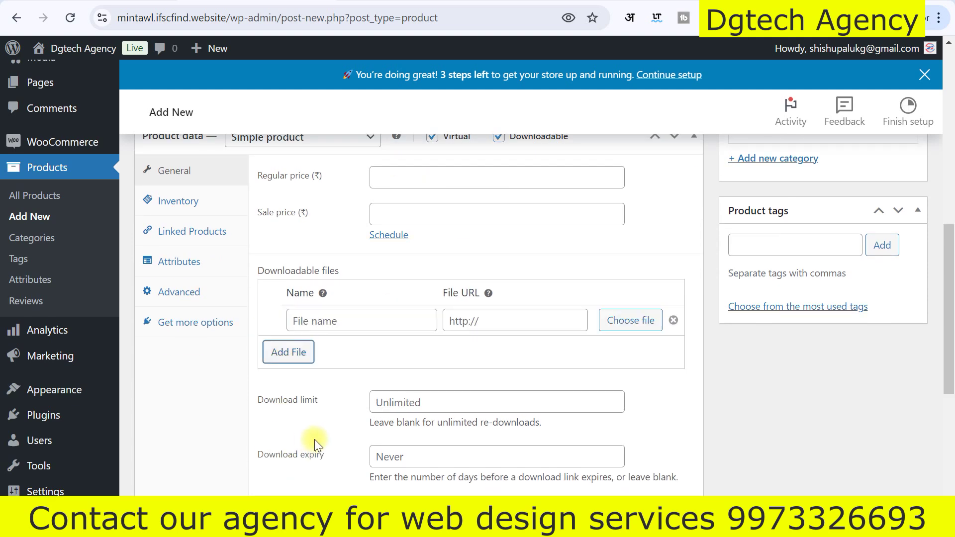
click(359, 314)
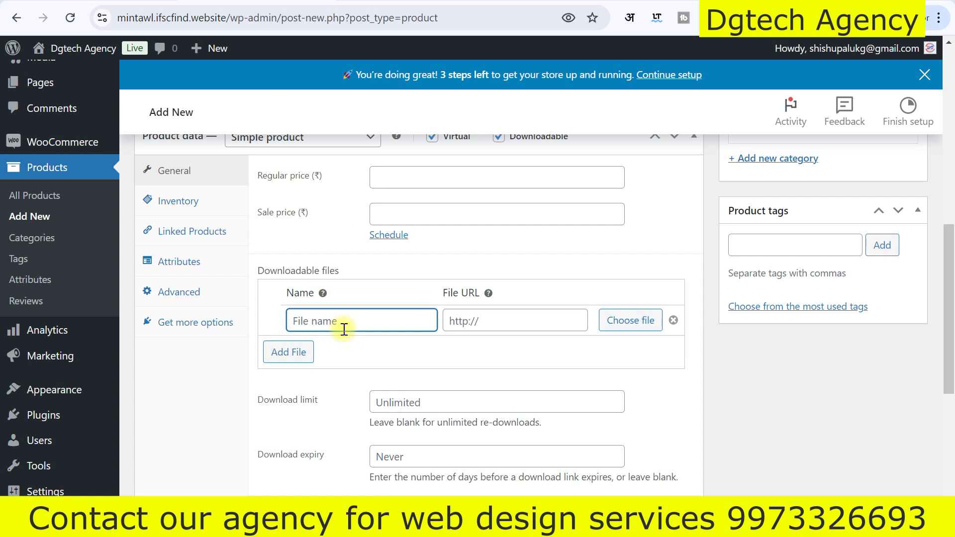
click(522, 317)
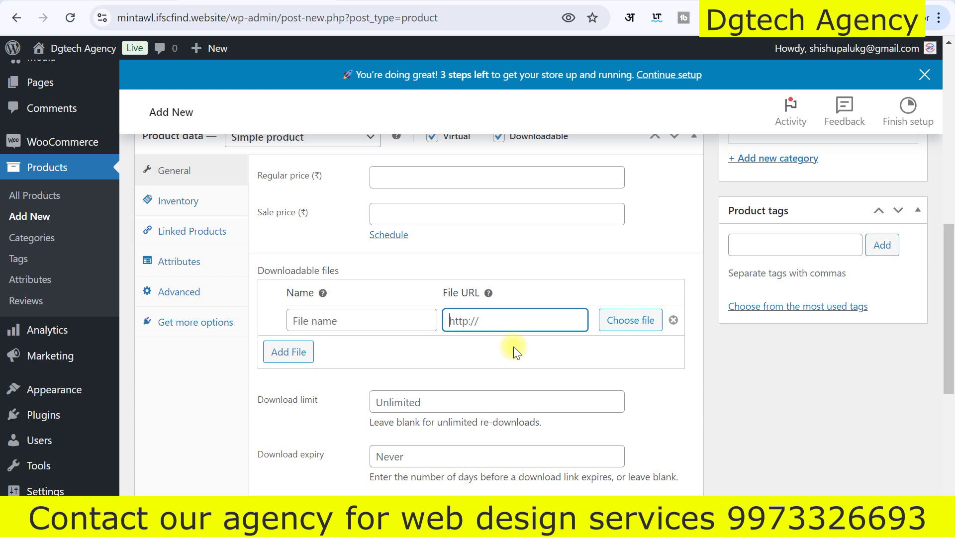
click(660, 360)
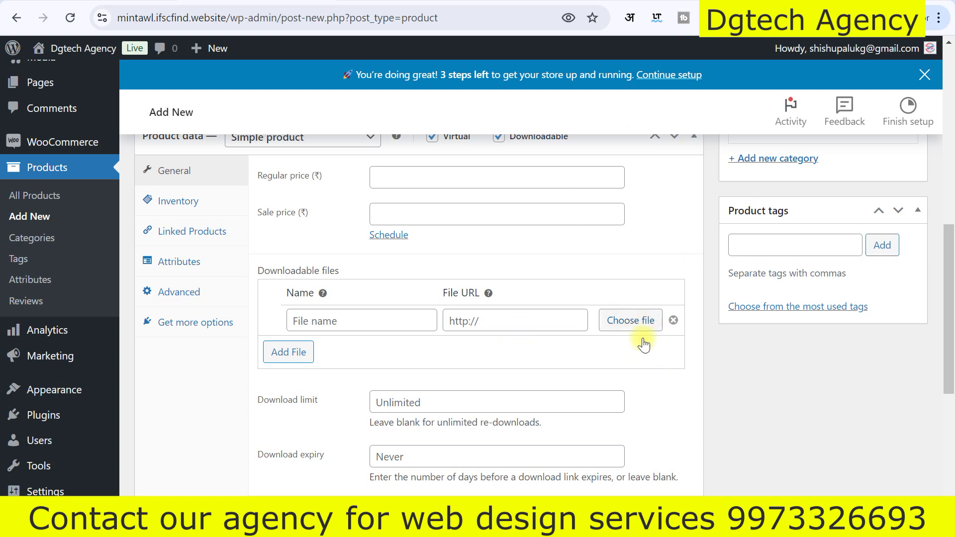
click(603, 327)
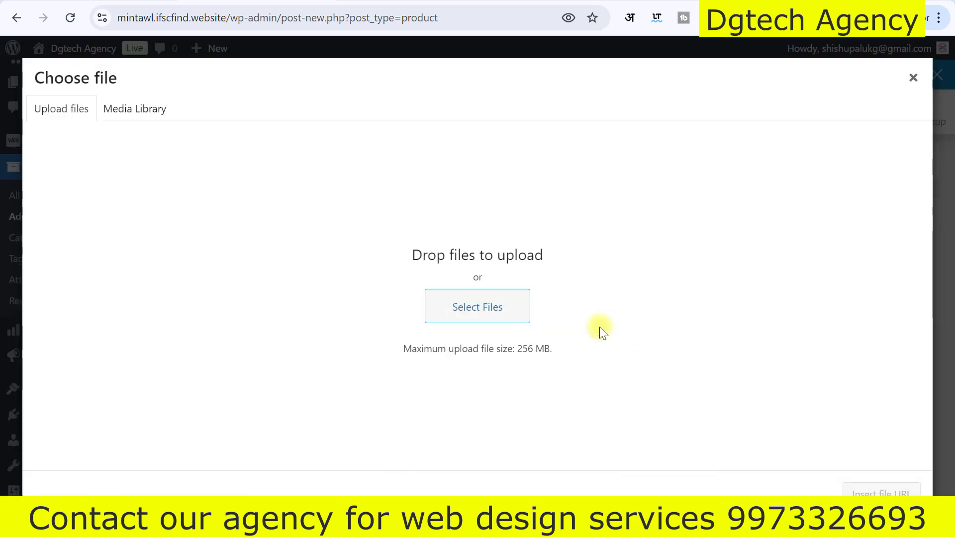
click(507, 305)
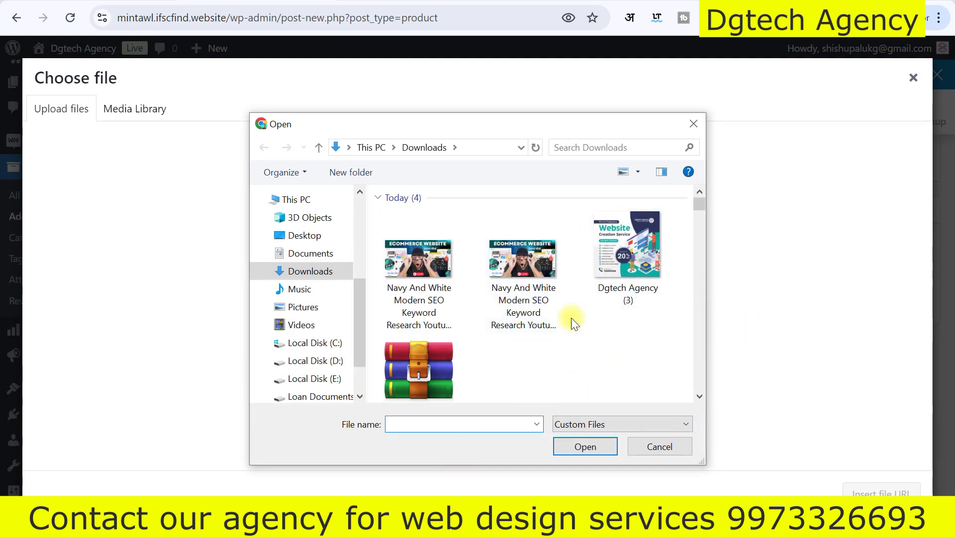
click(660, 447)
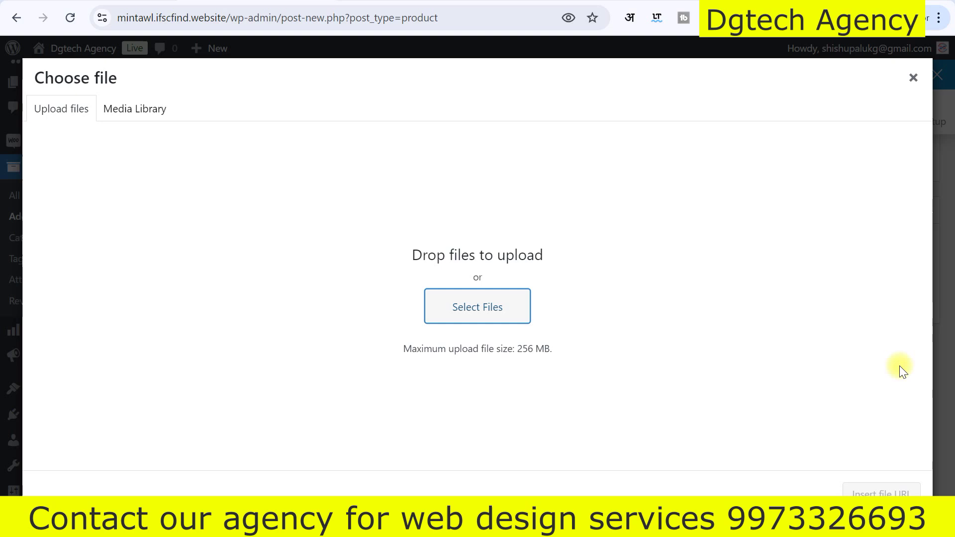
click(914, 78)
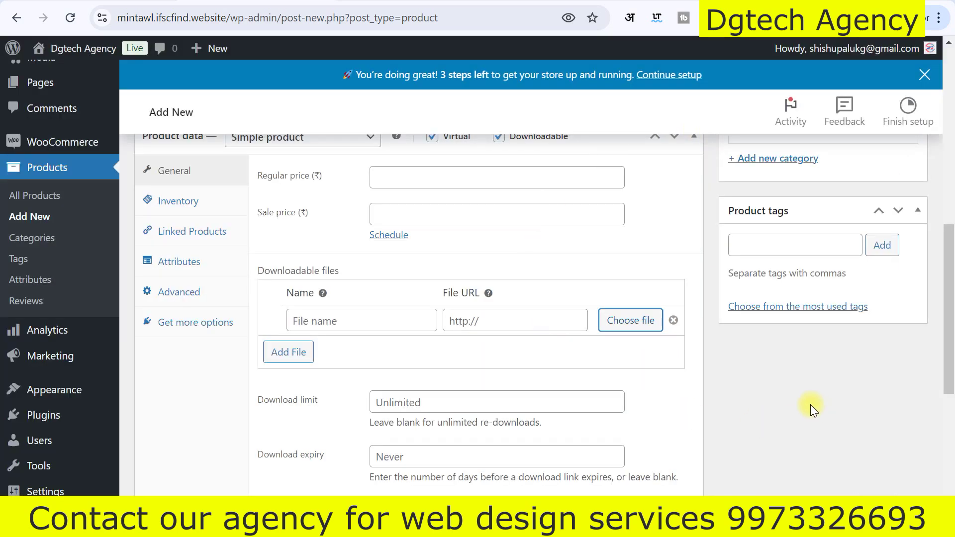
Turn off the Downloadable and Virtual options for the product.
scroll(499, 246, up, 1)
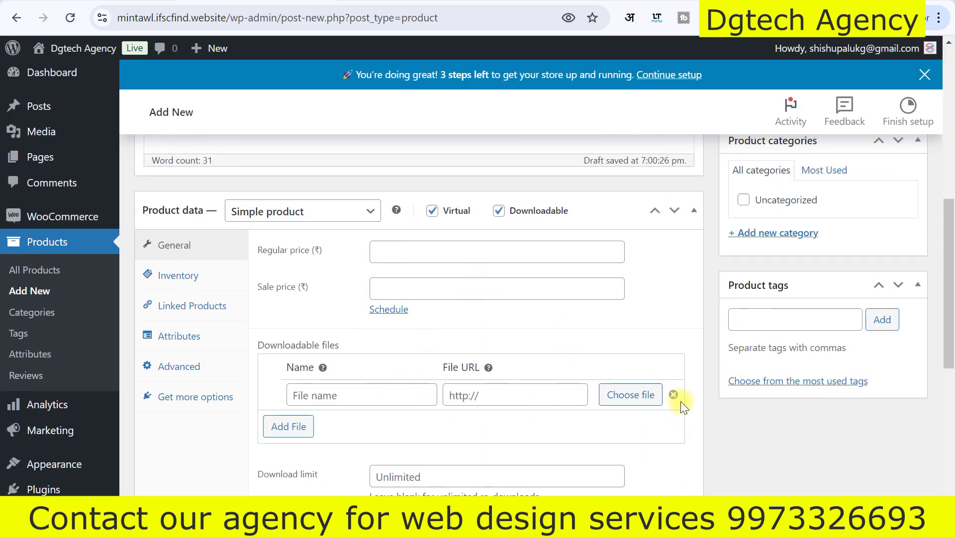
click(499, 212)
click(432, 211)
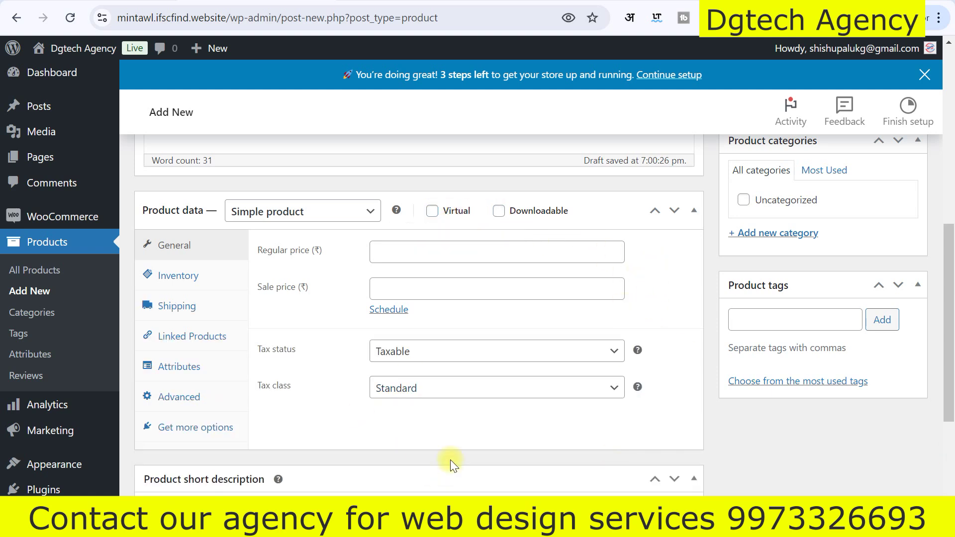
Set the product's regular price to 20 rupees.
click(442, 255)
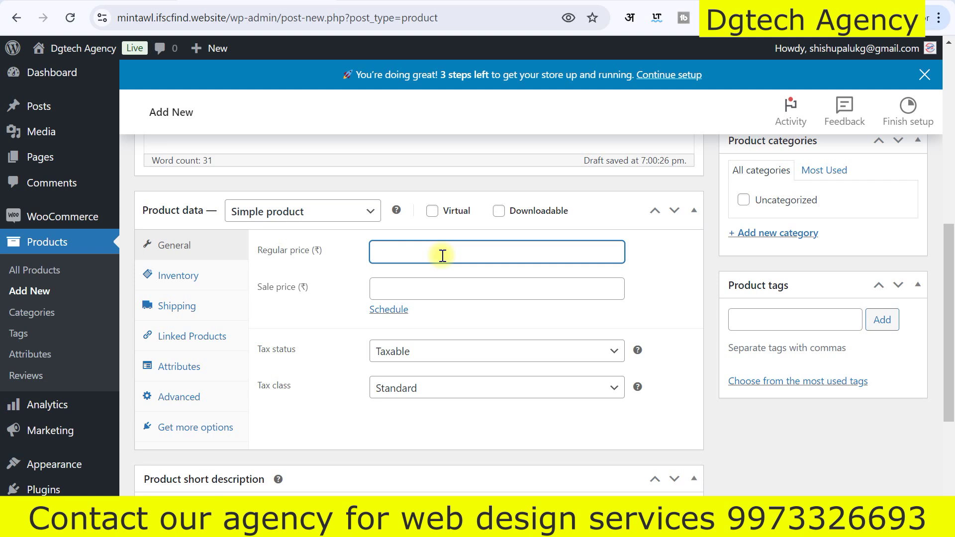
text(20)
click(658, 285)
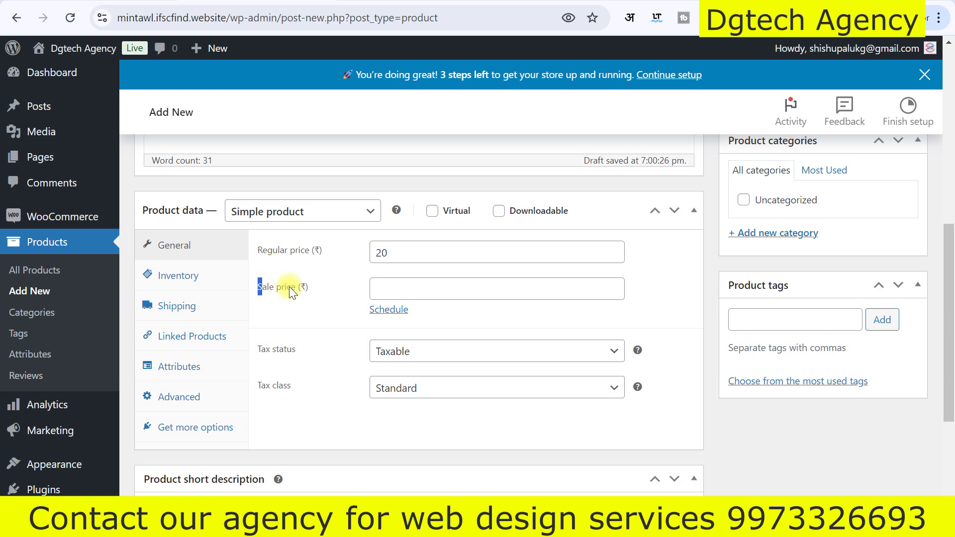
Set the product's sale price to 15 rupees.
drag(289, 287, 318, 289)
click(319, 292)
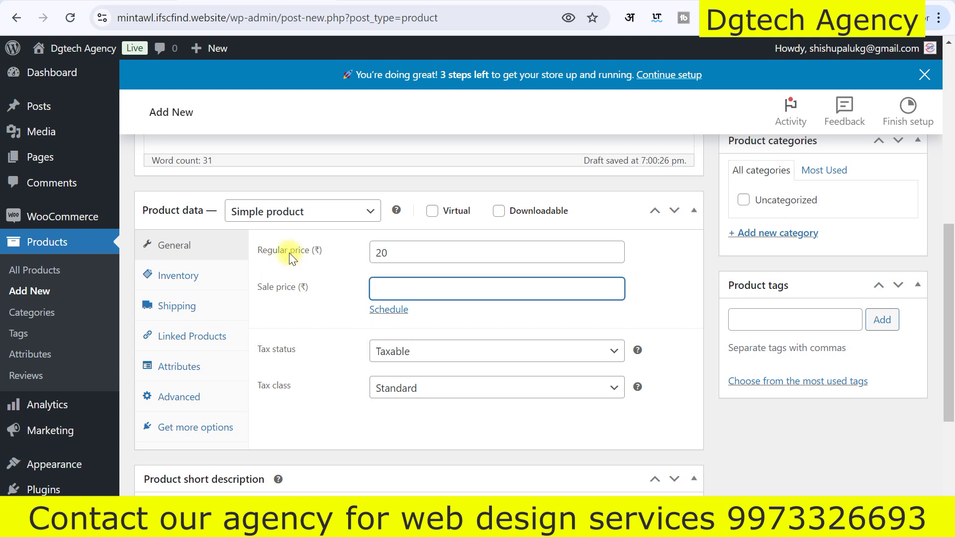
click(431, 254)
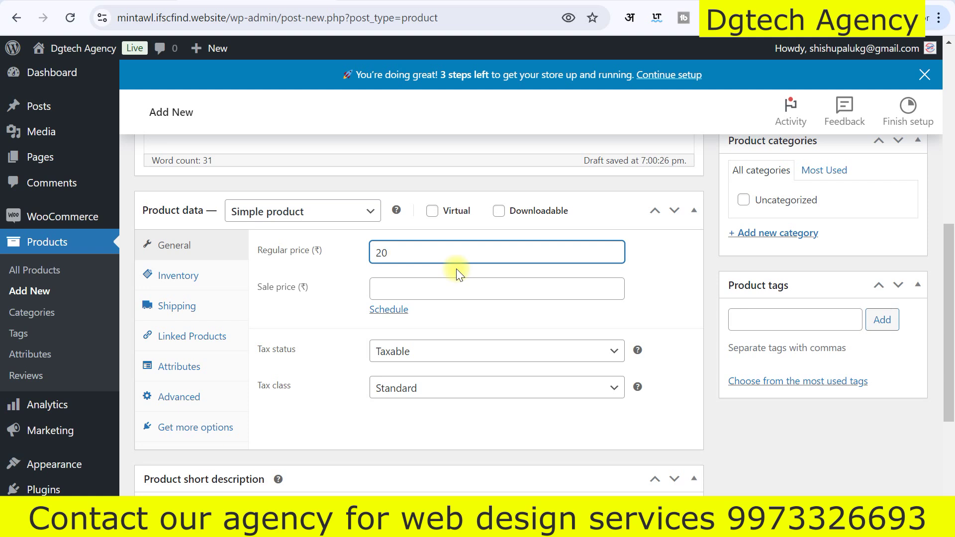
drag(397, 256, 358, 271)
click(433, 260)
drag(434, 261, 282, 273)
click(401, 291)
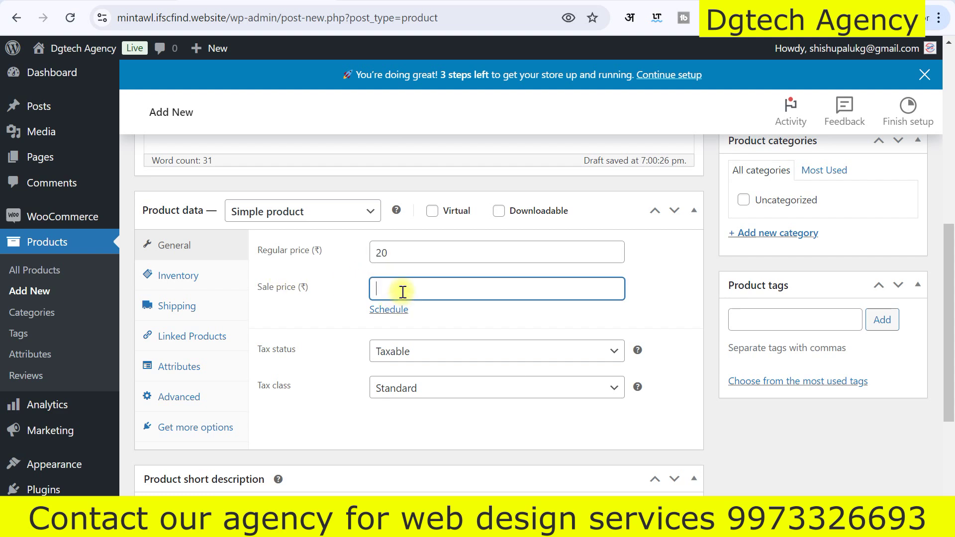
text(15)
click(335, 303)
click(384, 289)
double_click(384, 289)
click(413, 240)
click(429, 250)
double_click(428, 249)
click(355, 256)
key(Tab)
key(Tab)
click(406, 286)
click(321, 306)
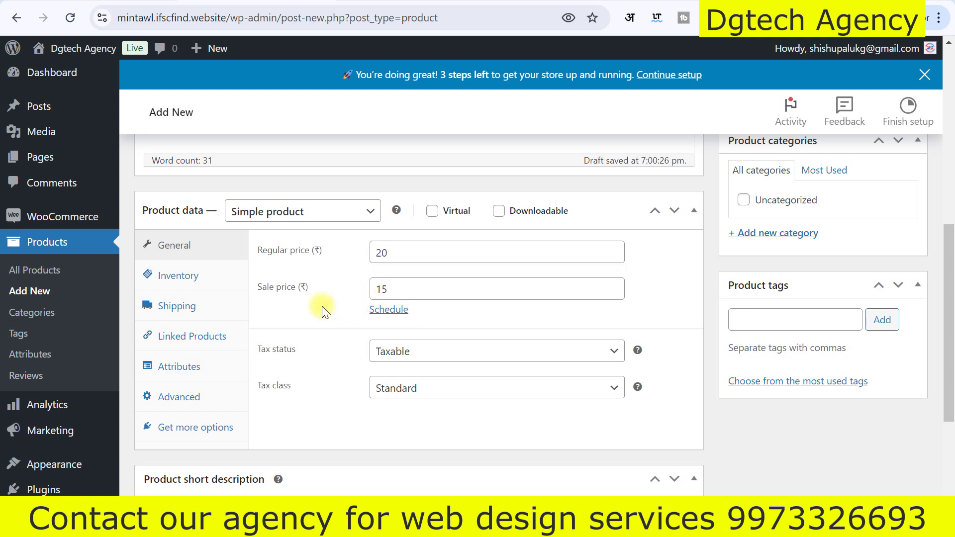
Keep the product's tax status as Taxable and set its tax class to GST.
scroll(475, 377, down, 2)
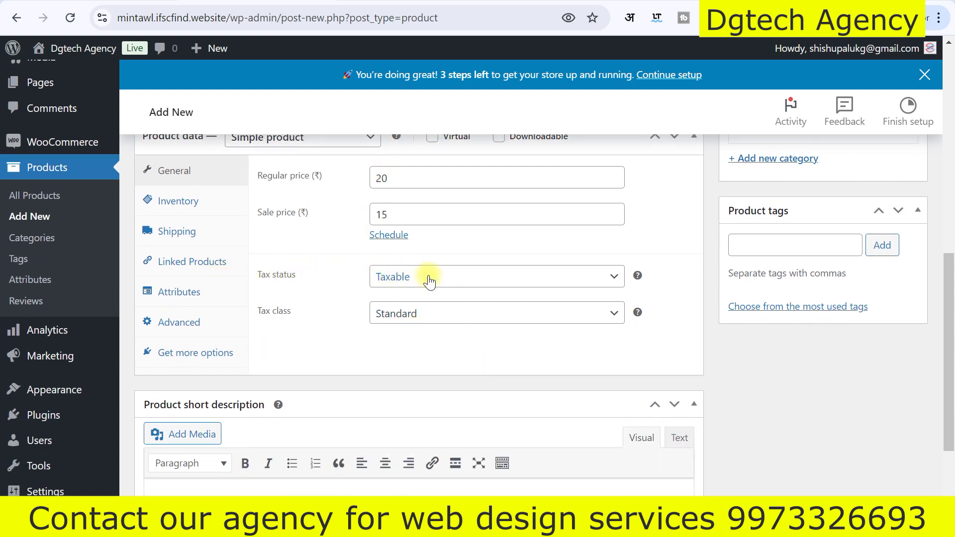
click(409, 277)
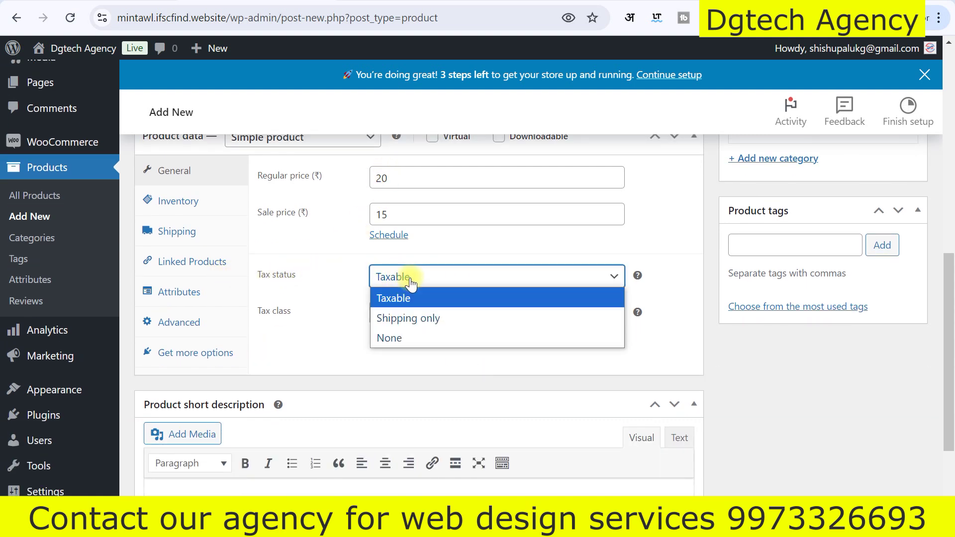
click(409, 280)
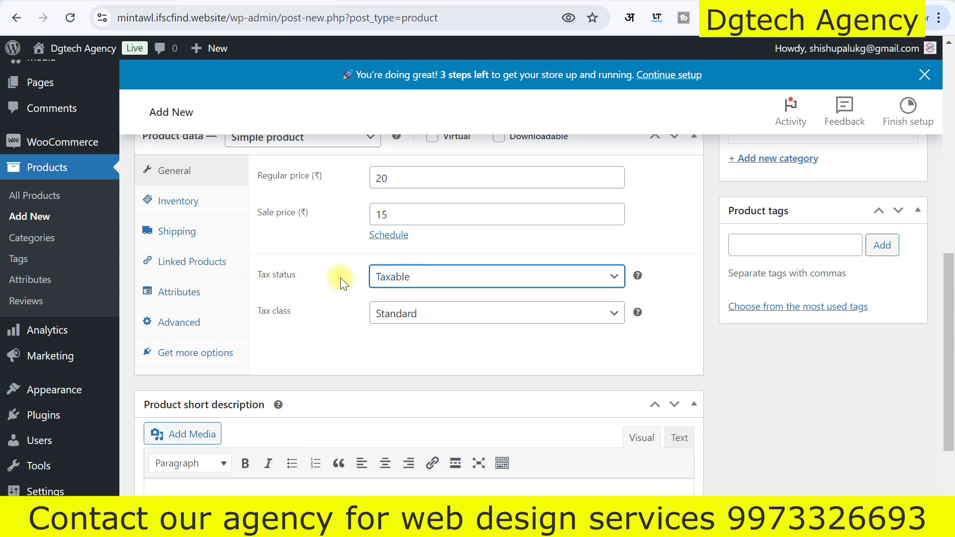
click(399, 278)
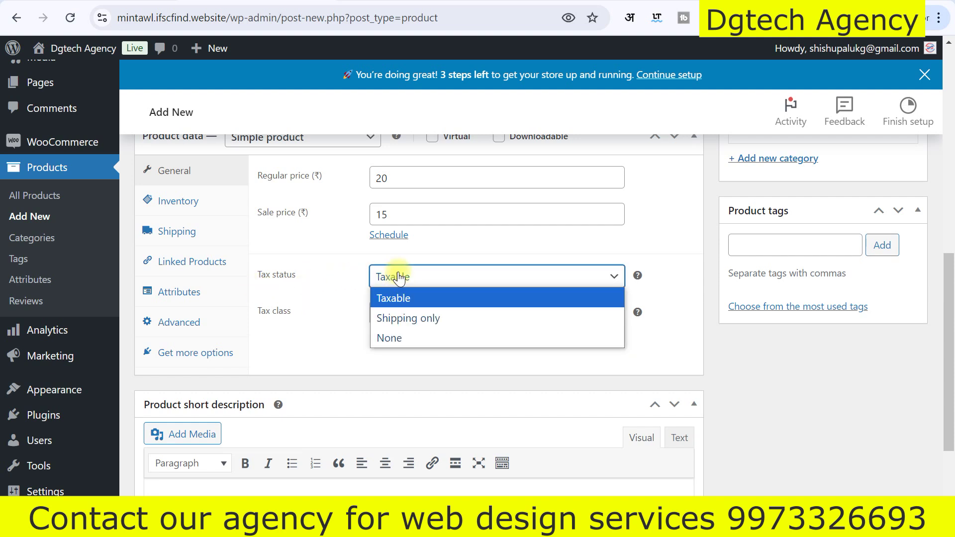
click(404, 298)
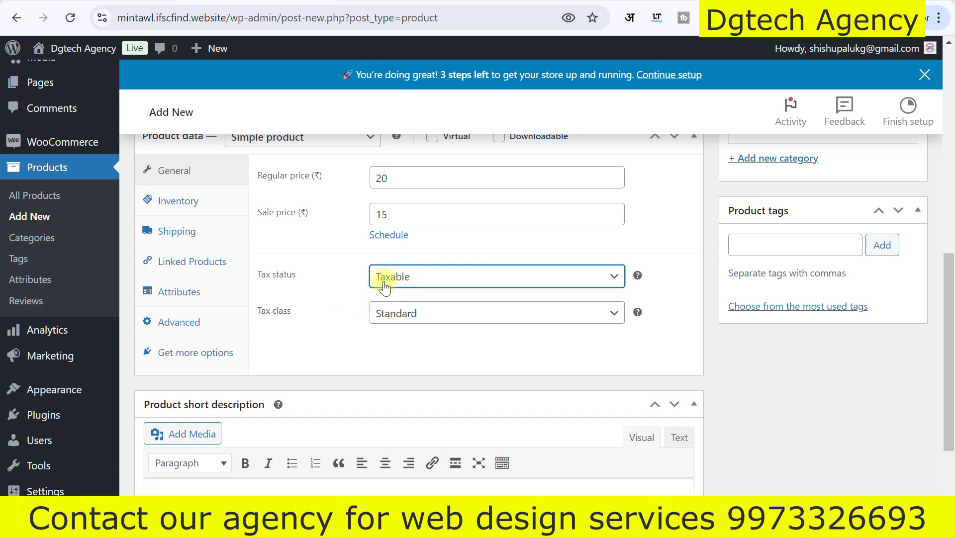
click(390, 320)
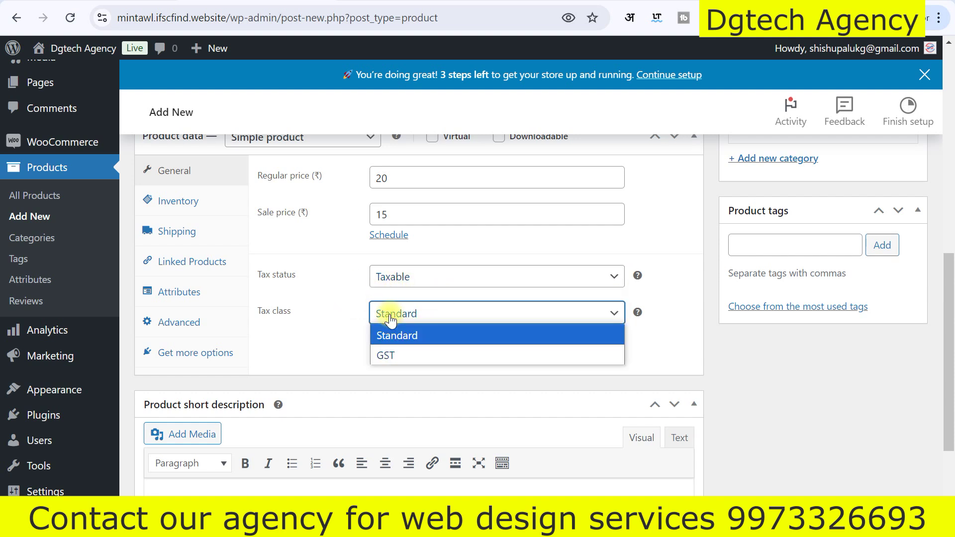
click(391, 318)
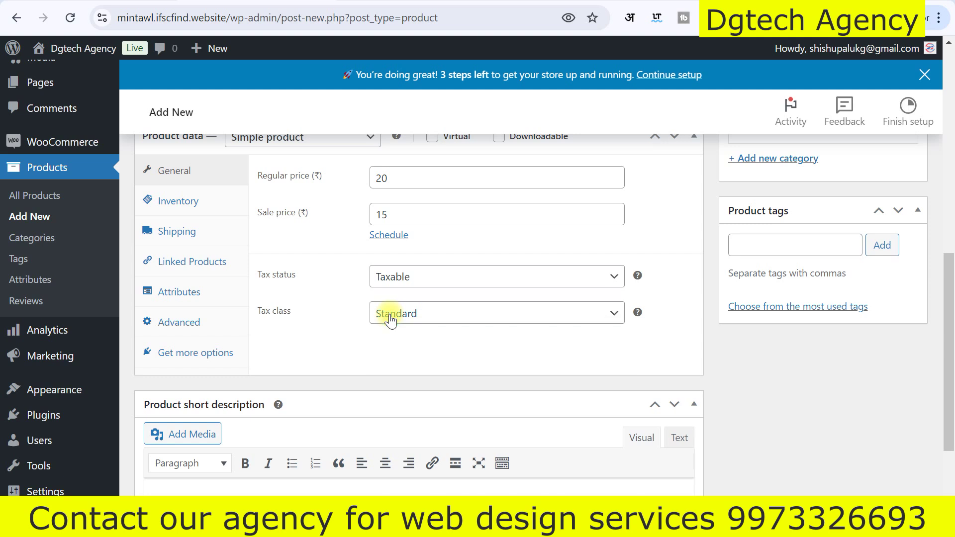
click(376, 313)
click(397, 355)
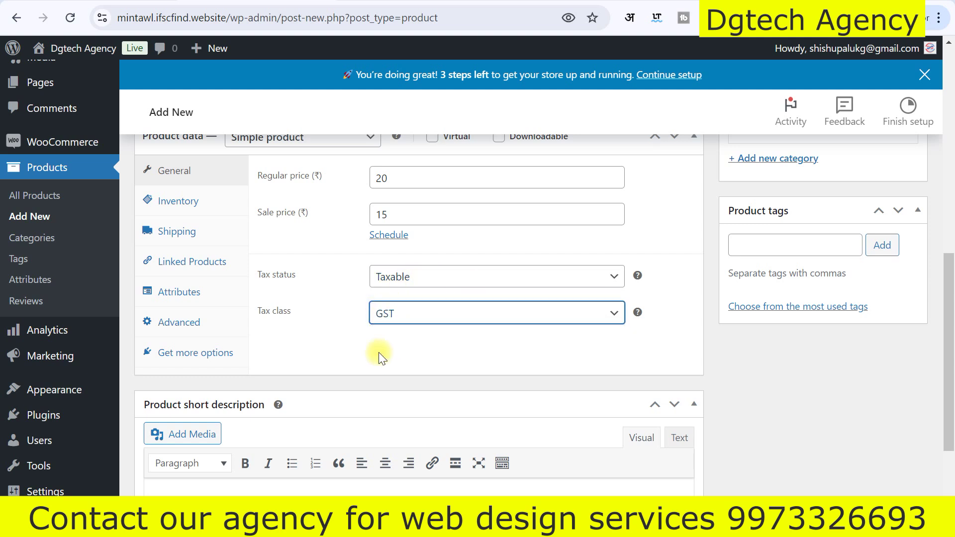
scroll(339, 345, up, 2)
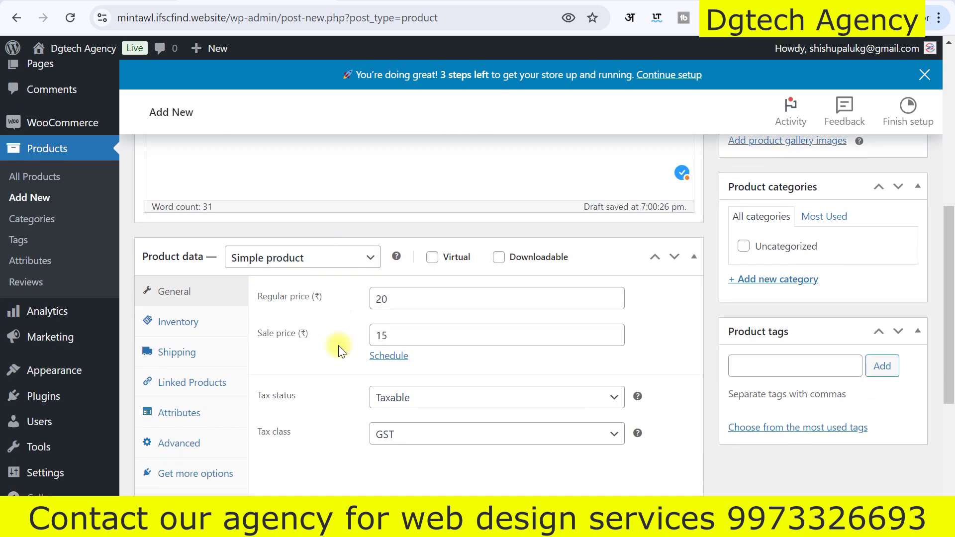
double_click(401, 295)
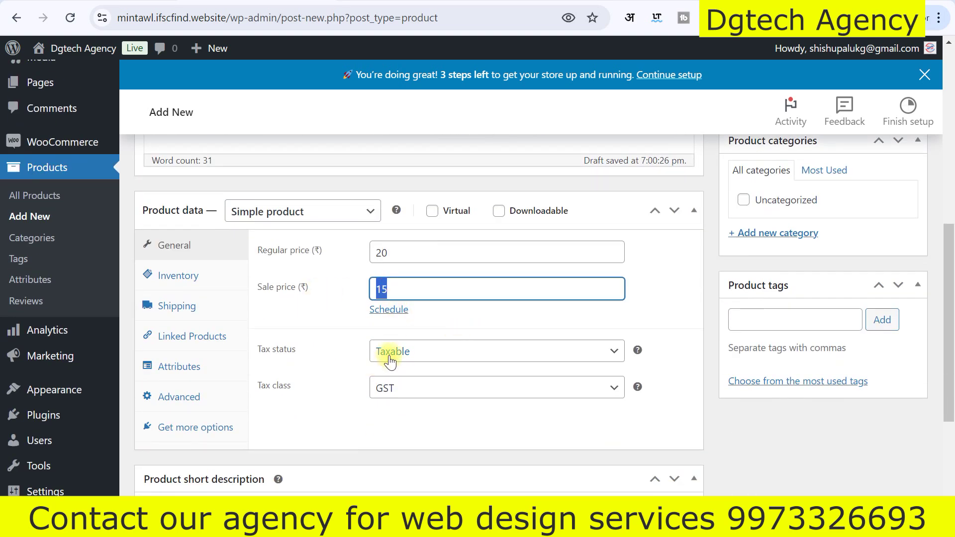
click(325, 386)
scroll(326, 388, down, 1)
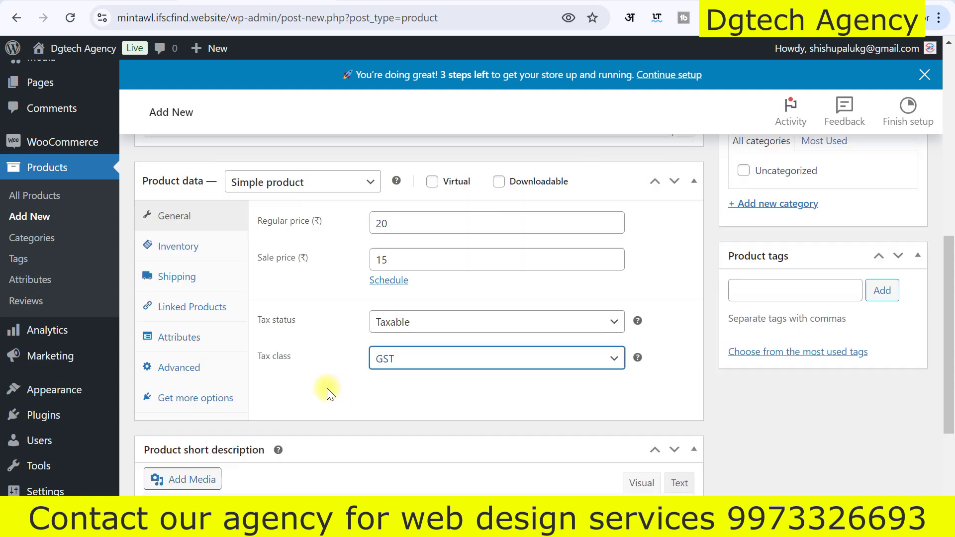
scroll(327, 388, down, 1)
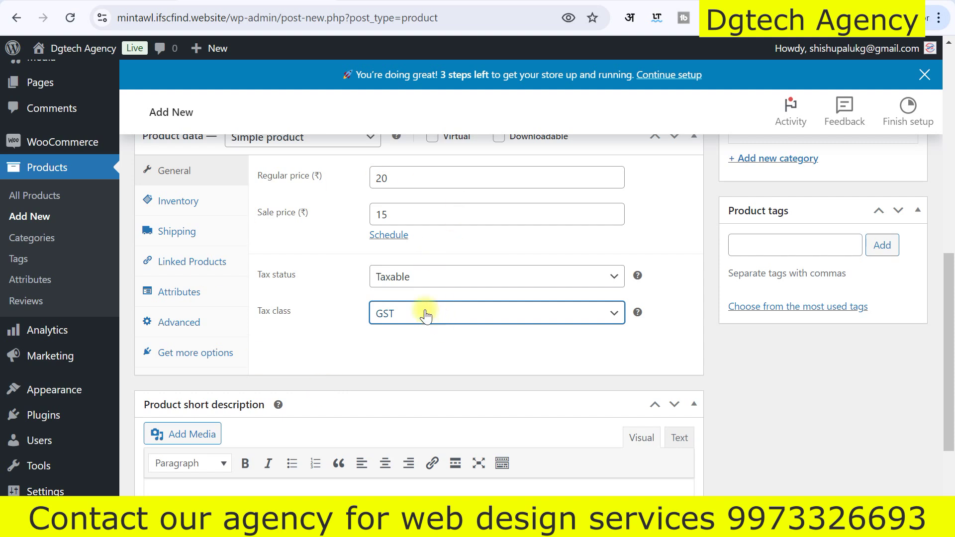
click(313, 290)
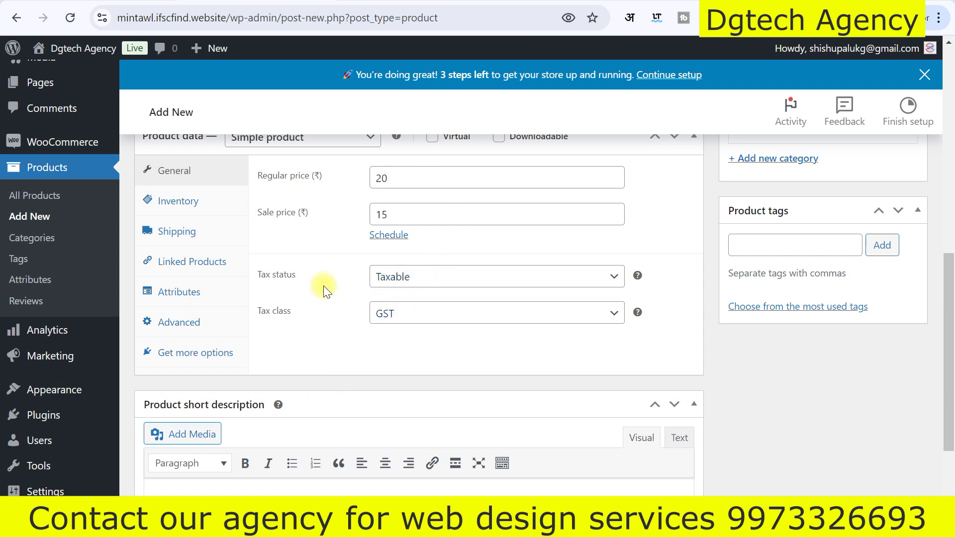
scroll(323, 286, up, 4)
scroll(320, 286, down, 3)
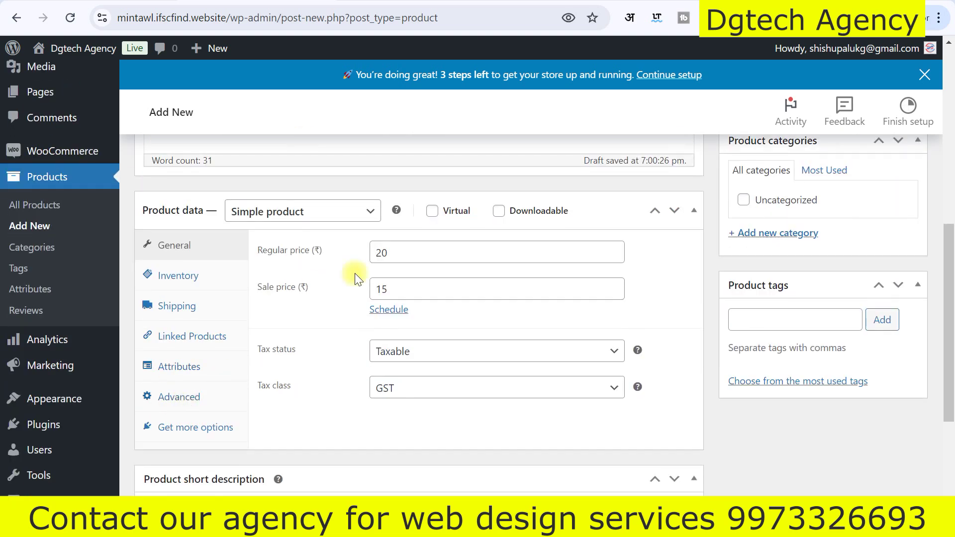
Examine the product's inventory options for SKU, stock management, stock status and individual sale limits, then return to the general pricing data.
click(174, 277)
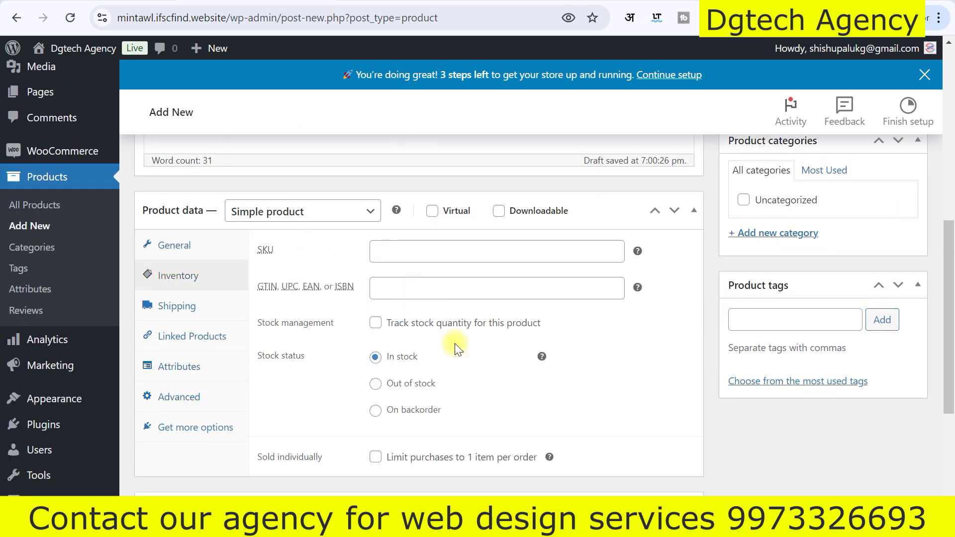
scroll(454, 343, down, 2)
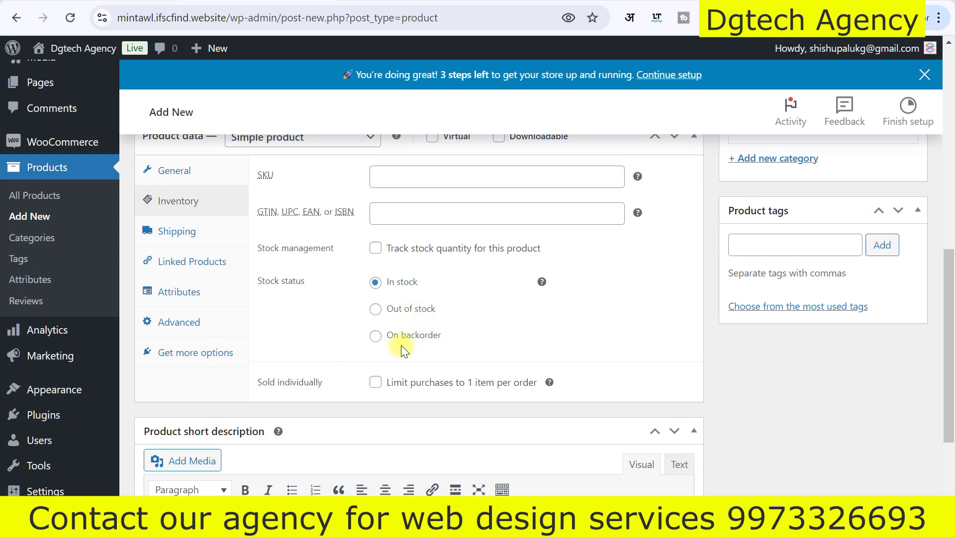
scroll(396, 349, up, 1)
scroll(392, 345, down, 1)
scroll(410, 328, down, 1)
click(376, 308)
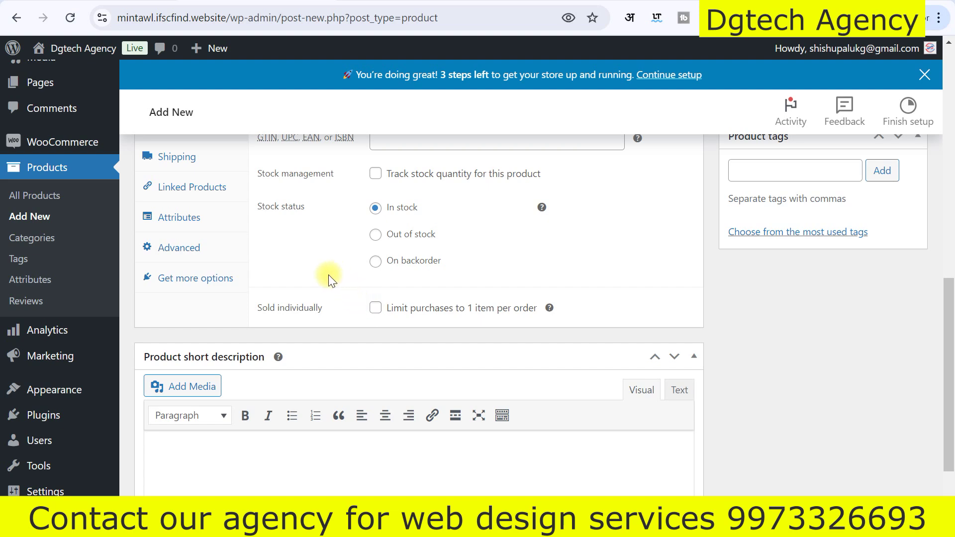
scroll(330, 277, up, 1)
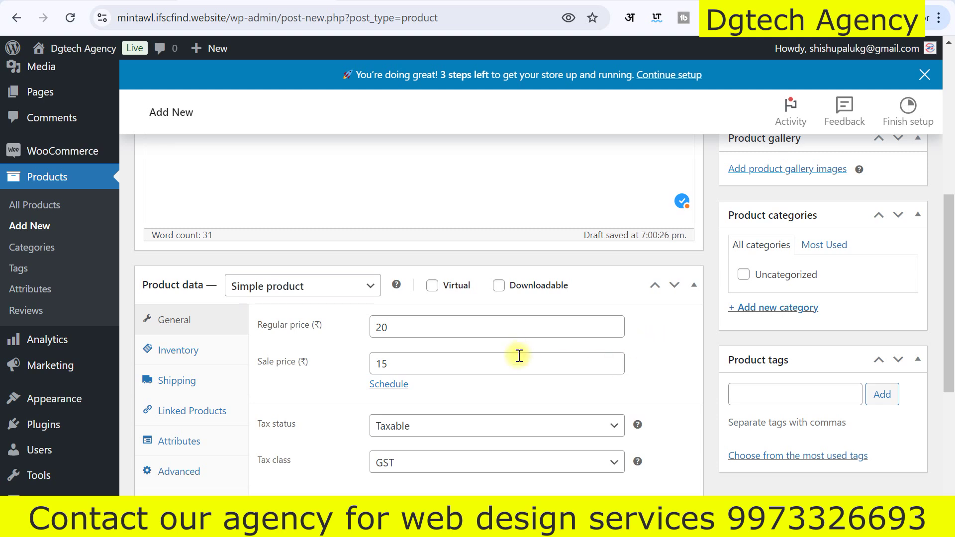
scroll(518, 356, up, 1)
scroll(532, 365, up, 2)
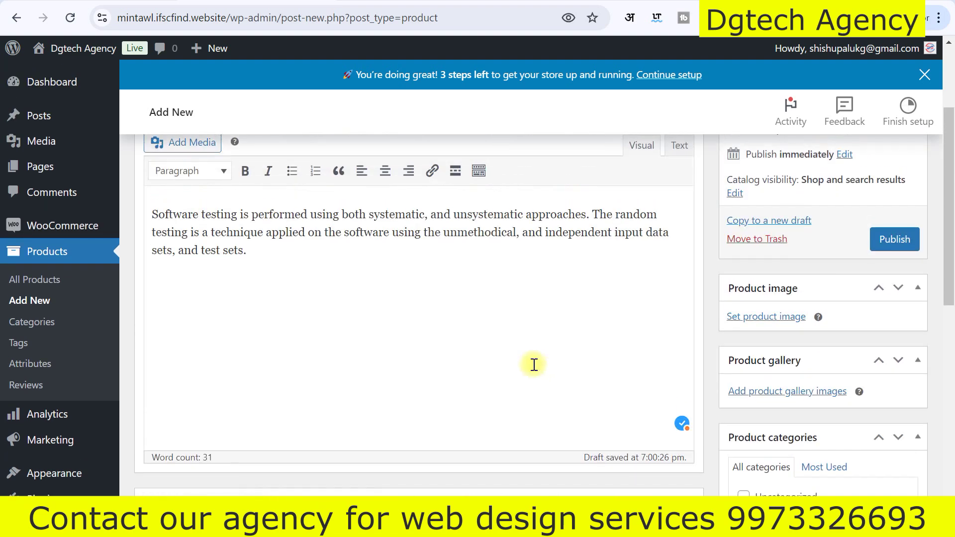
Copy the heading "What is Software Random Testing?" from the open Tutorialspoint page into the product short description.
scroll(518, 398, down, 8)
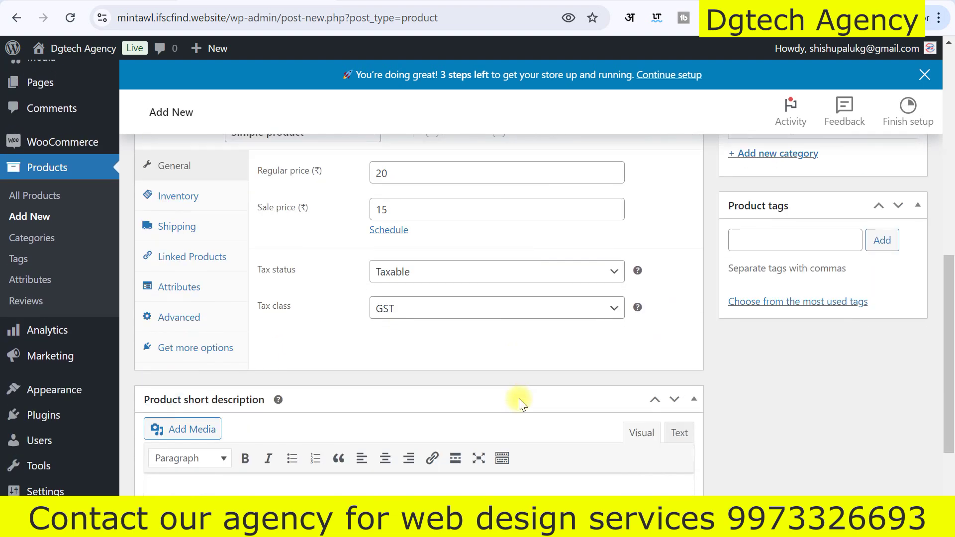
click(253, 313)
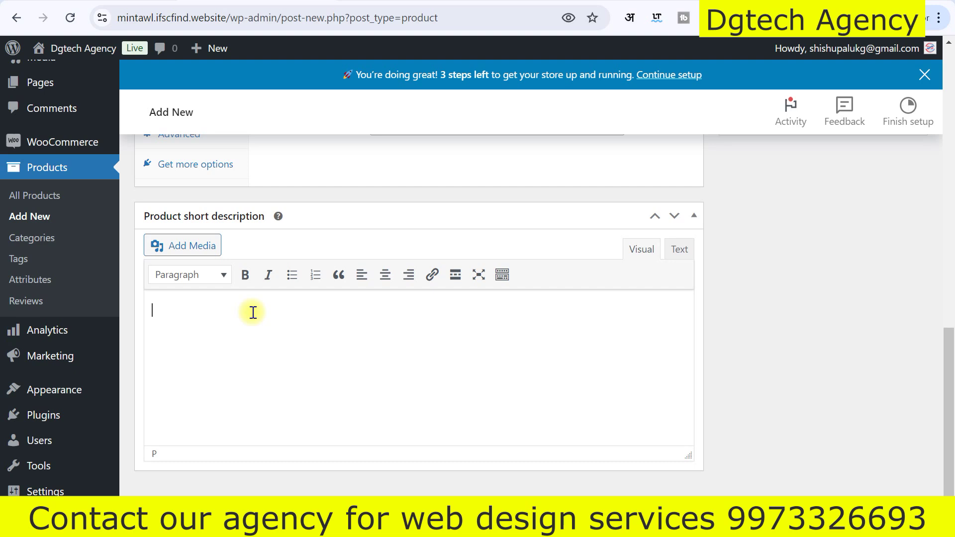
click(667, 2)
scroll(423, 305, down, 1)
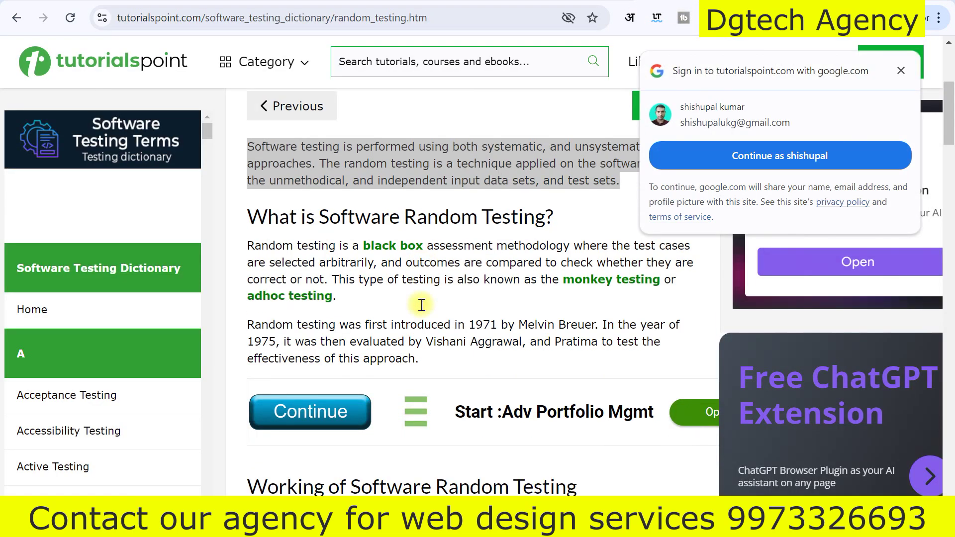
scroll(311, 230, up, 1)
drag(371, 259, 603, 261)
key(ctrl+c)
click(269, 259)
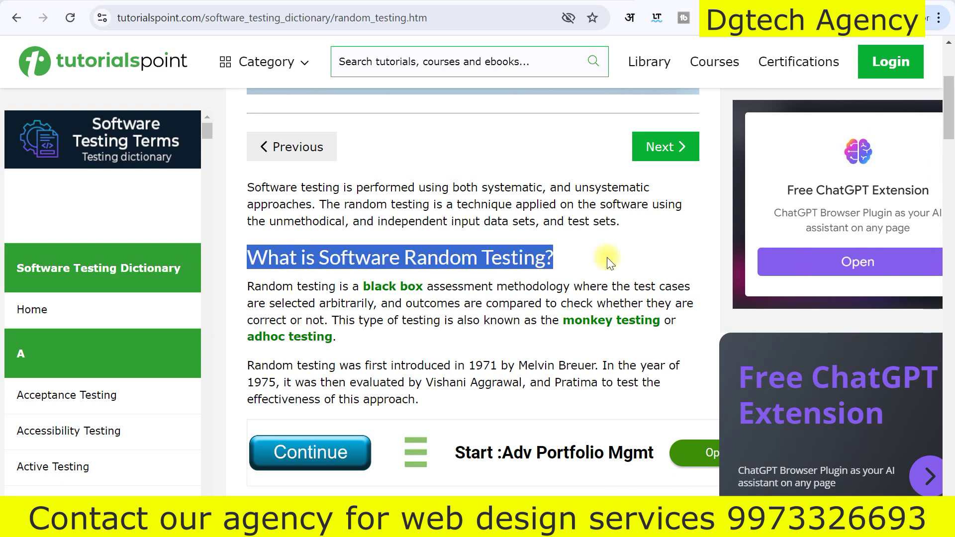
click(324, 2)
click(490, 2)
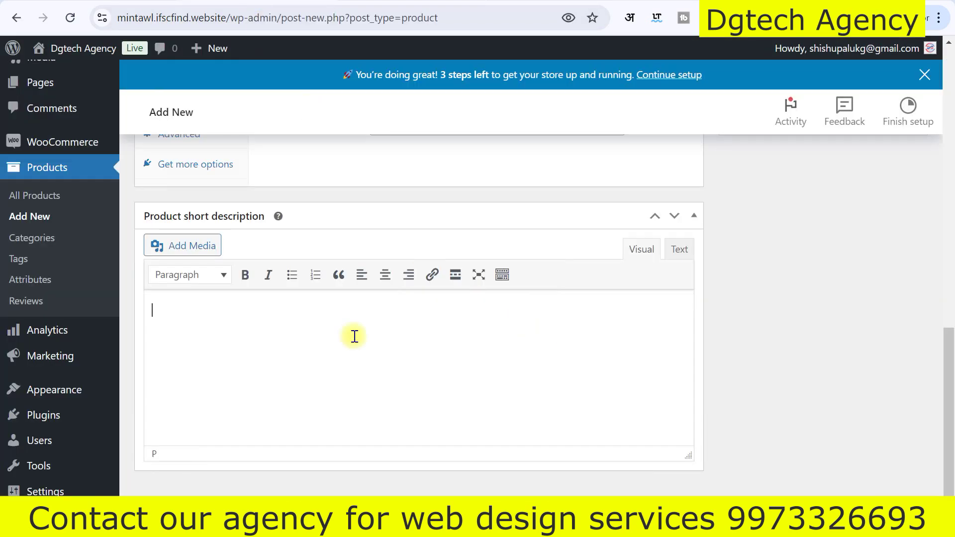
key(ctrl+v)
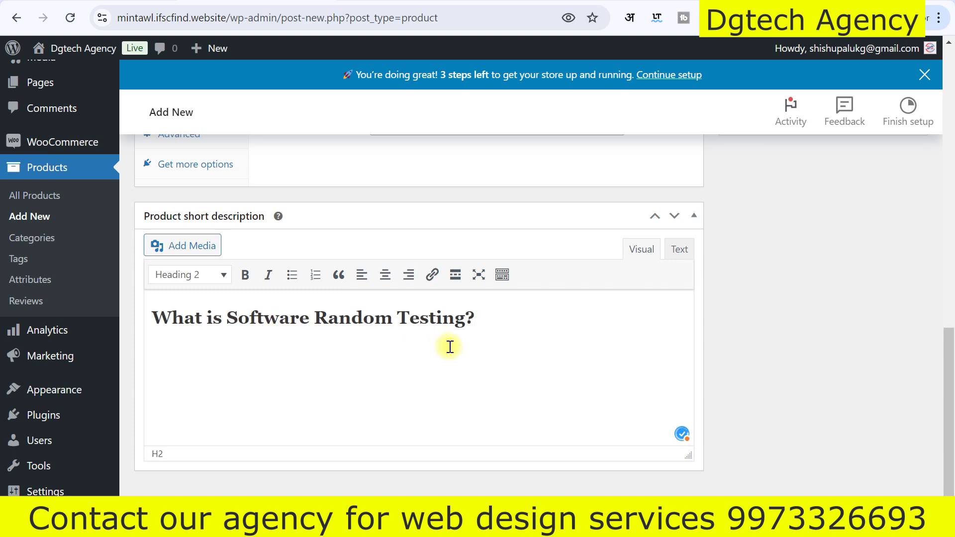
Format the pasted short description text as Heading 6.
drag(487, 319, 64, 330)
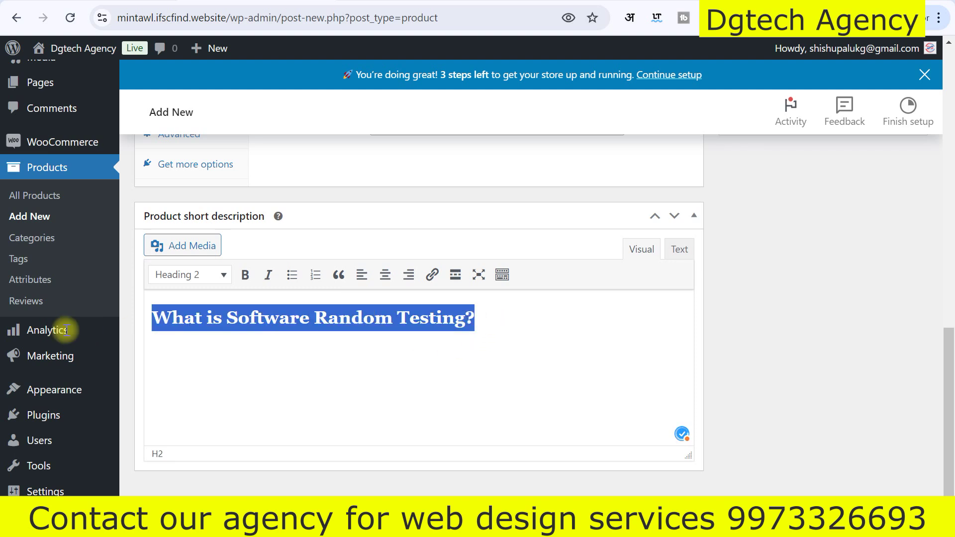
click(223, 274)
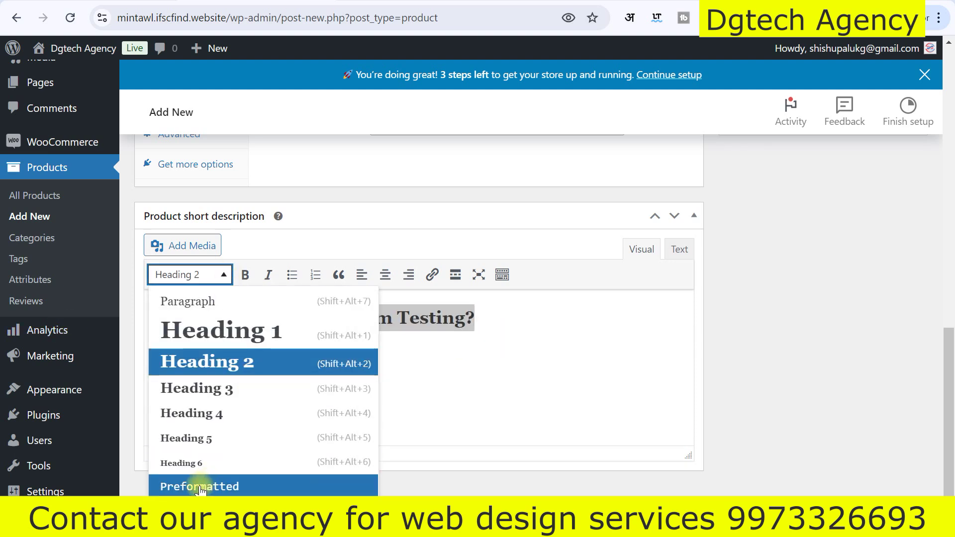
click(184, 462)
click(397, 347)
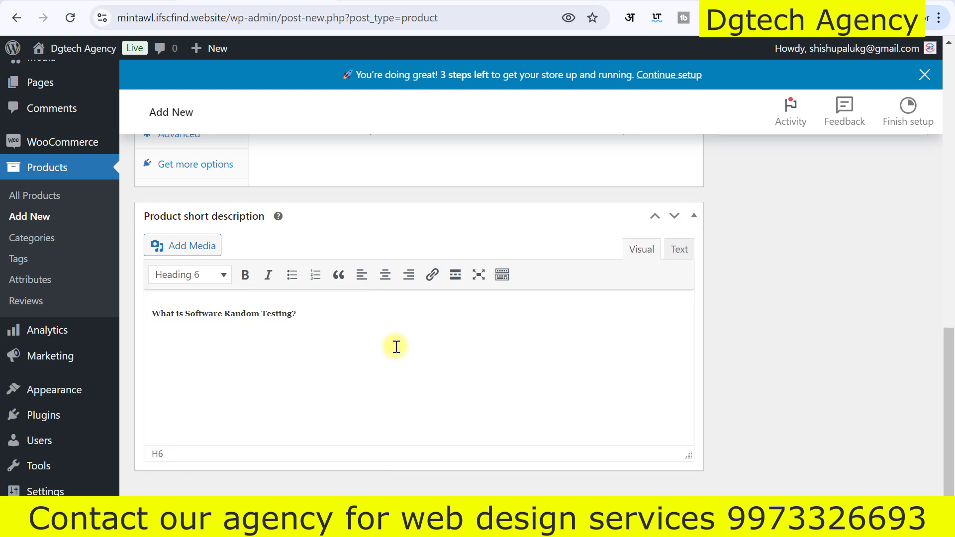
drag(298, 315, 150, 314)
click(301, 351)
scroll(314, 362, up, 2)
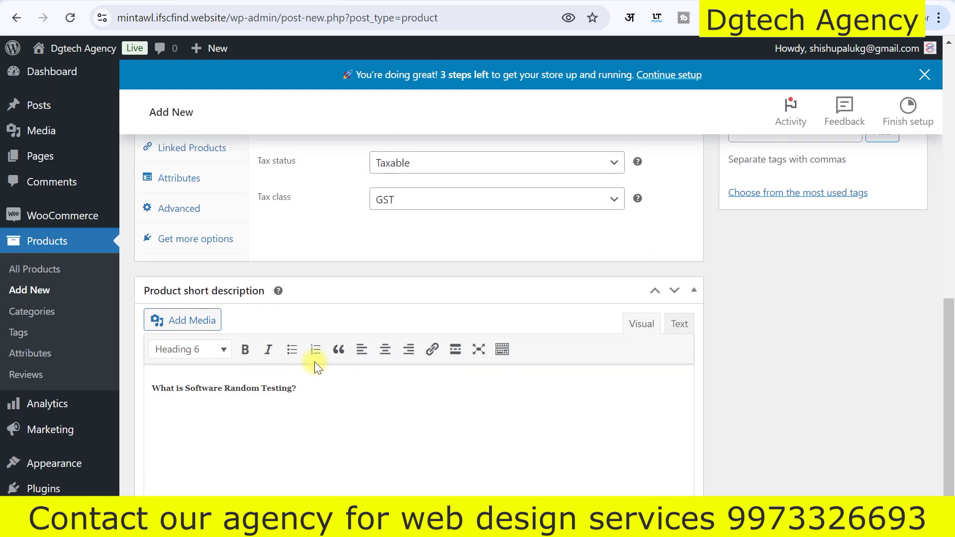
scroll(742, 369, up, 6)
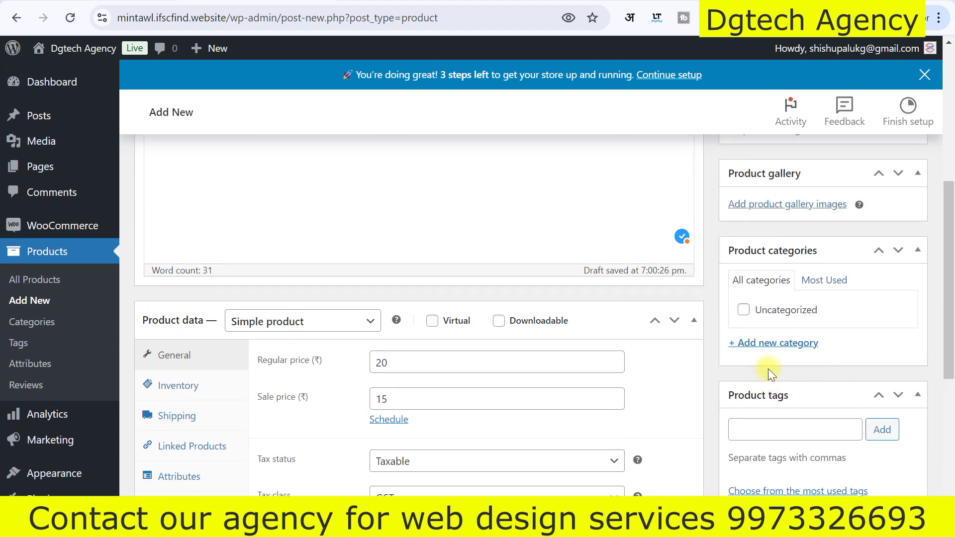
scroll(726, 328, down, 2)
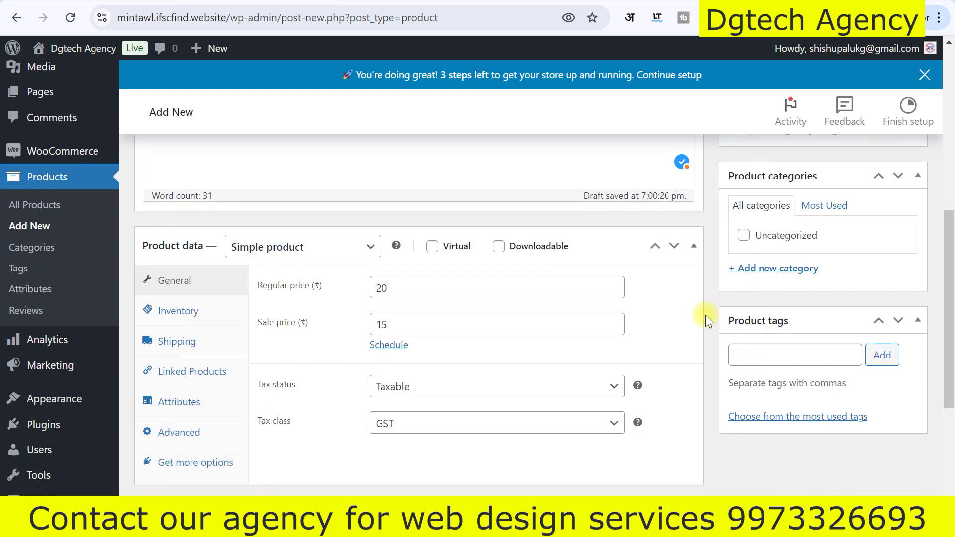
Create a new product category named Tometo and assign it to the product.
click(755, 272)
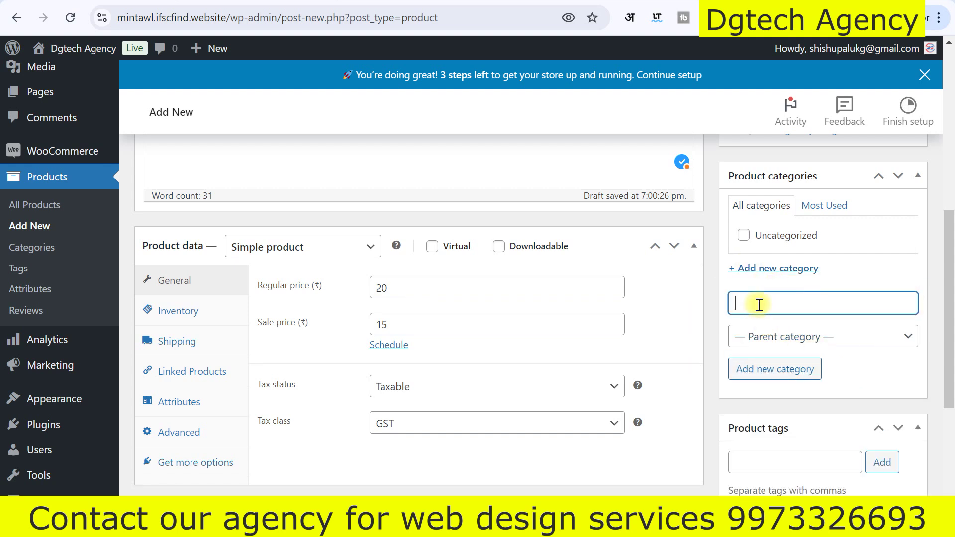
text(Tometo)
click(782, 370)
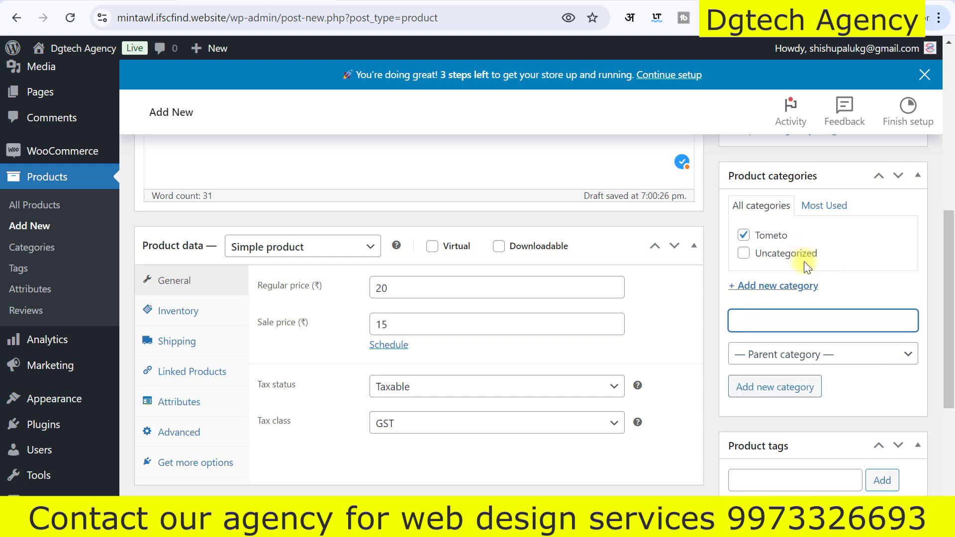
scroll(840, 318, up, 1)
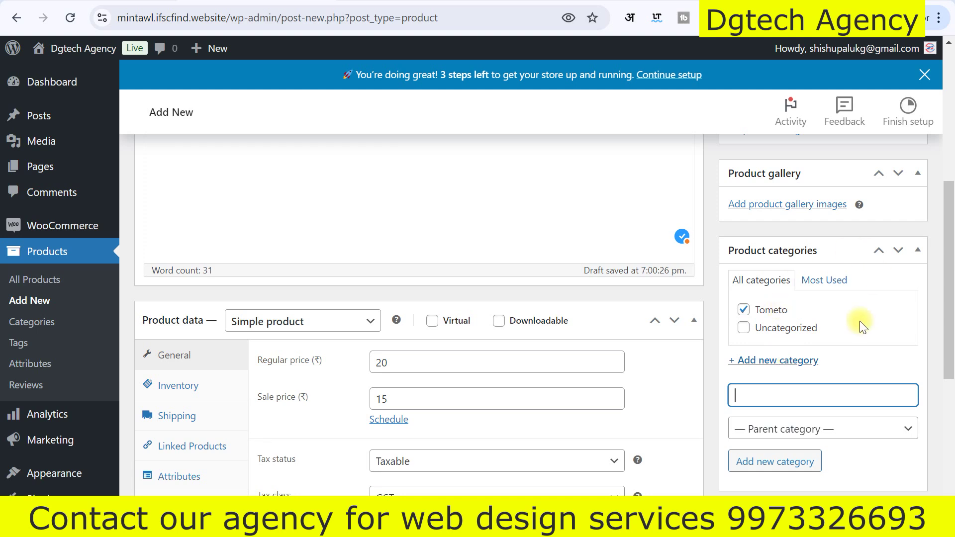
scroll(771, 316, up, 1)
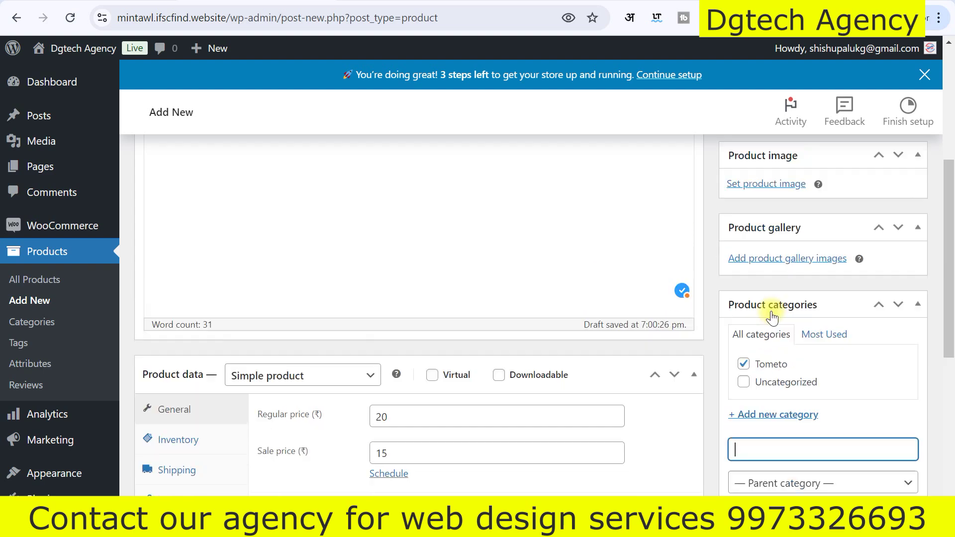
scroll(772, 316, up, 2)
scroll(749, 428, up, 2)
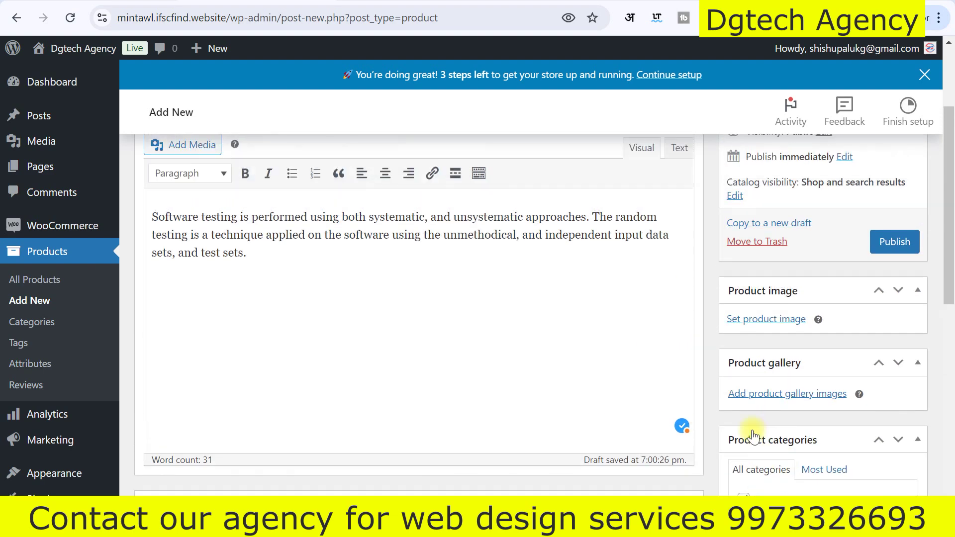
scroll(799, 335, down, 2)
scroll(740, 286, up, 2)
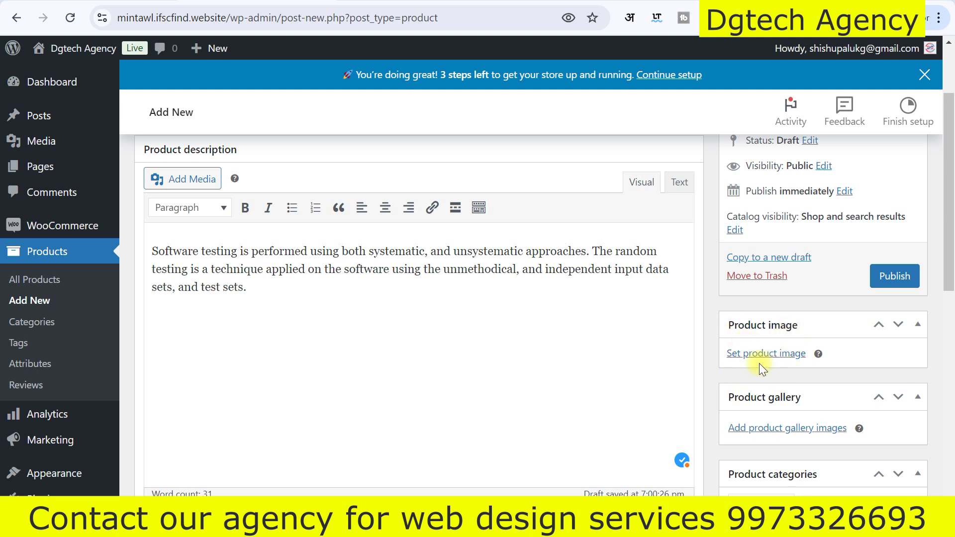
click(793, 354)
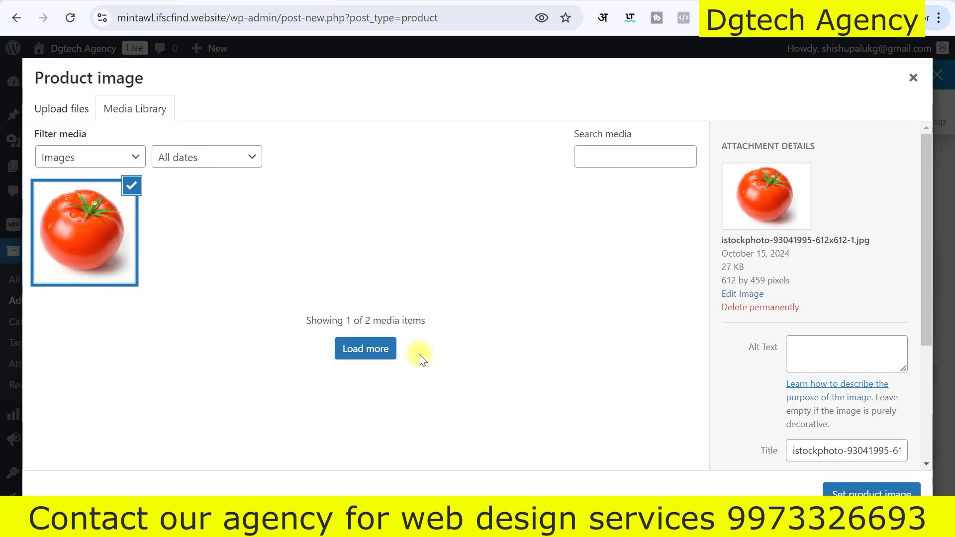
key(Escape)
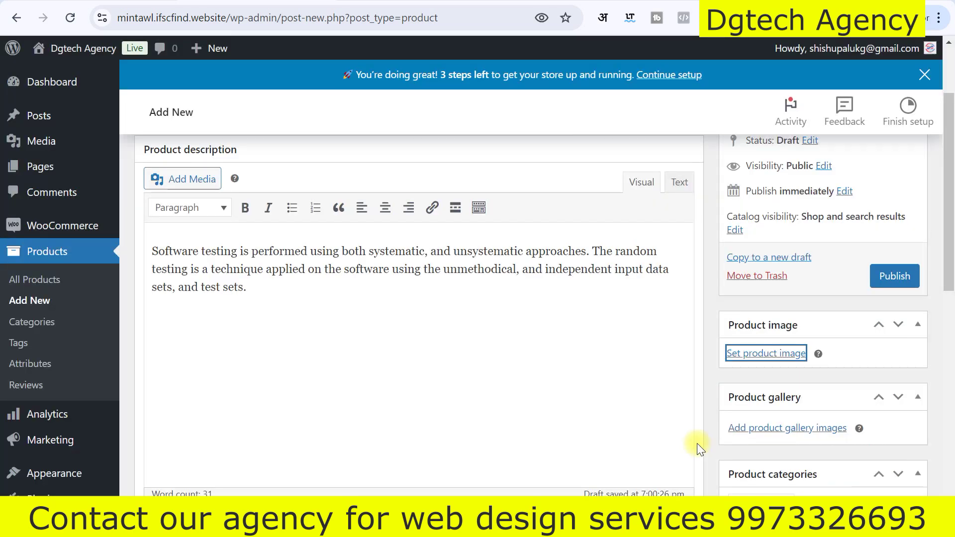
scroll(648, 375, down, 2)
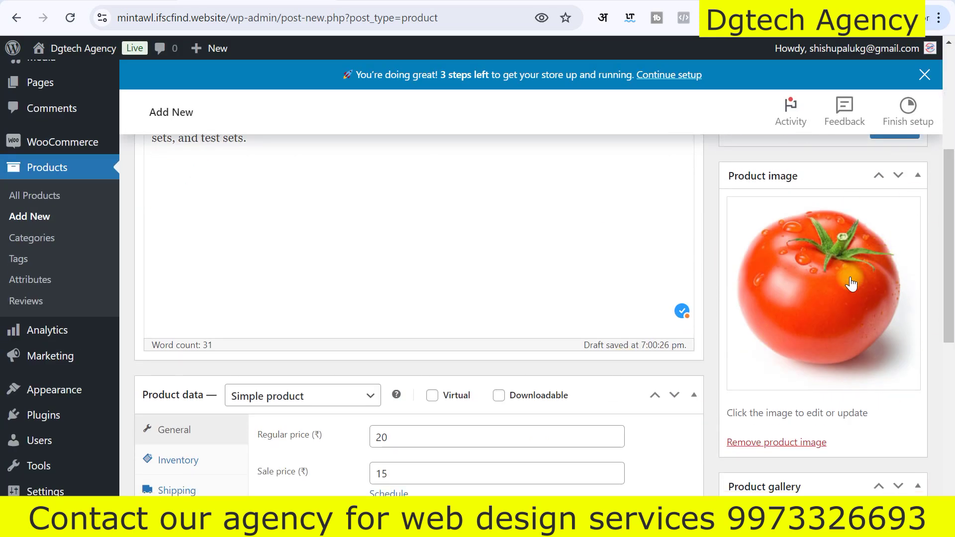
Upload four tomato pictures from Downloads, including tomato_plant_red_218370 and tomatoes-1561565_640, and add them to the product gallery.
scroll(682, 294, up, 3)
scroll(685, 294, down, 7)
click(769, 293)
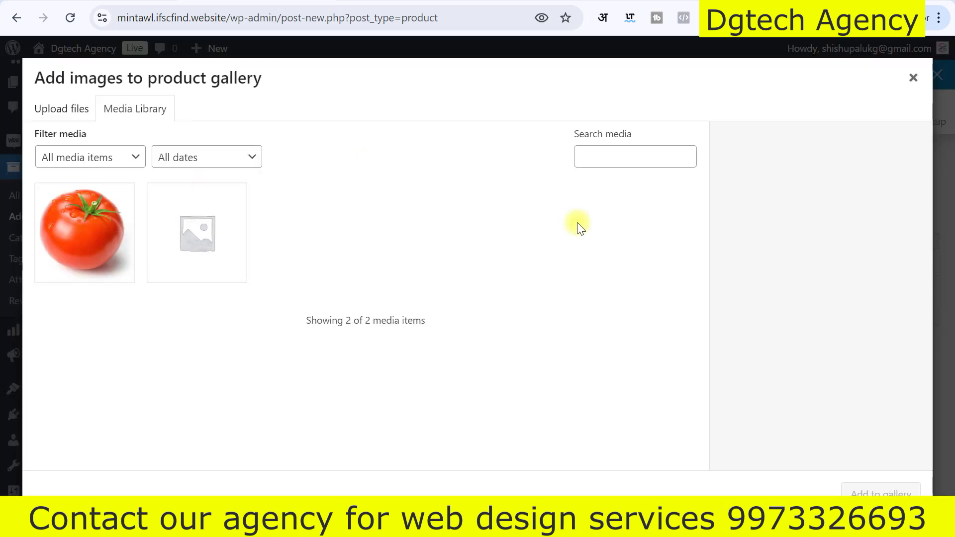
click(61, 109)
click(529, 281)
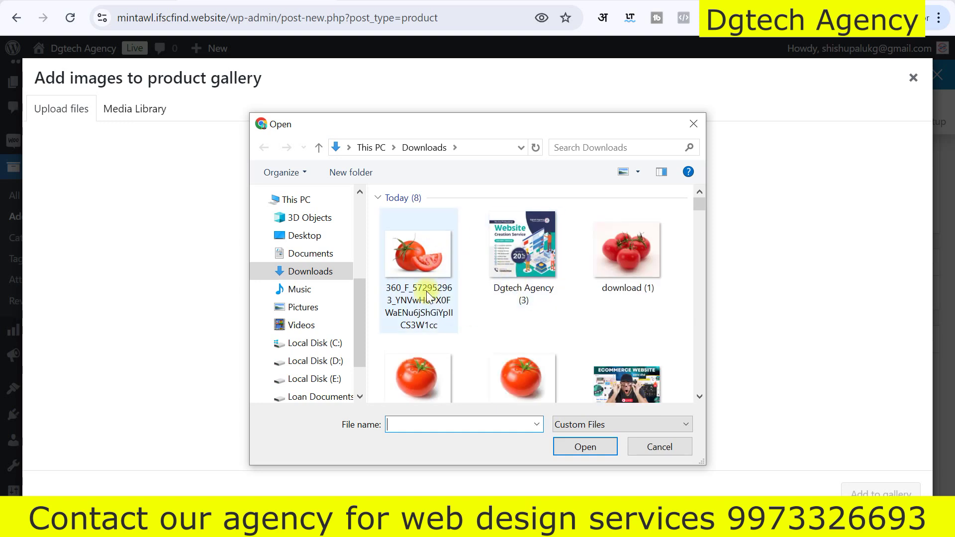
click(408, 252)
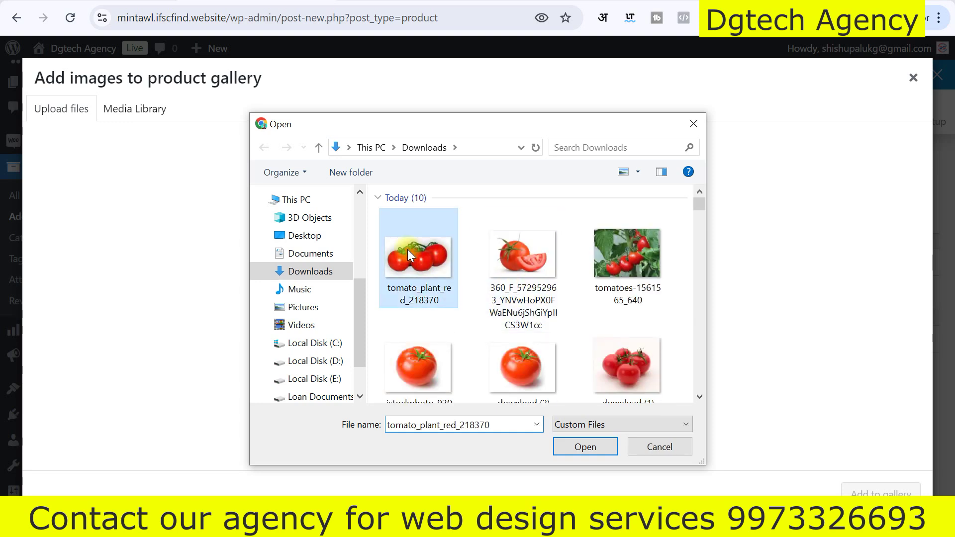
ctrl+click(512, 254)
ctrl+click(625, 248)
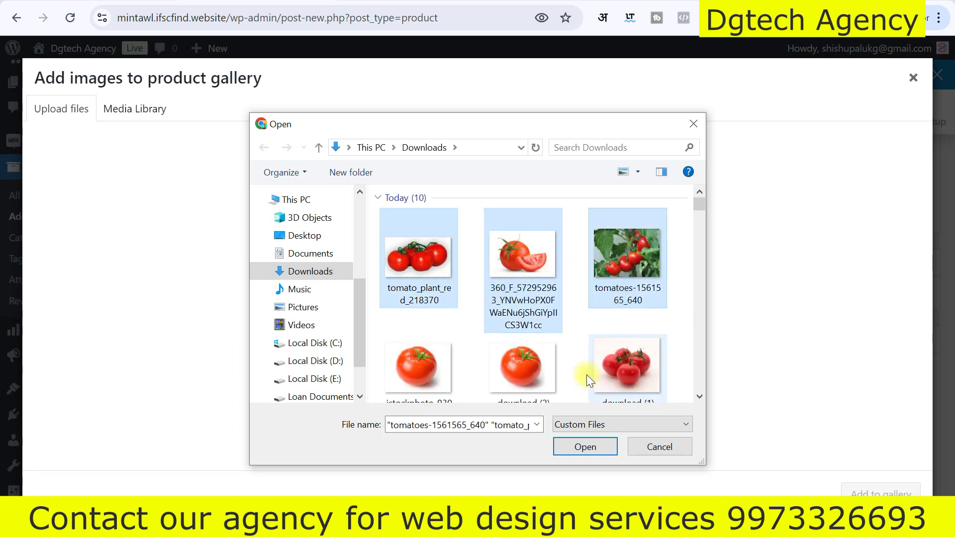
ctrl+click(411, 360)
click(562, 447)
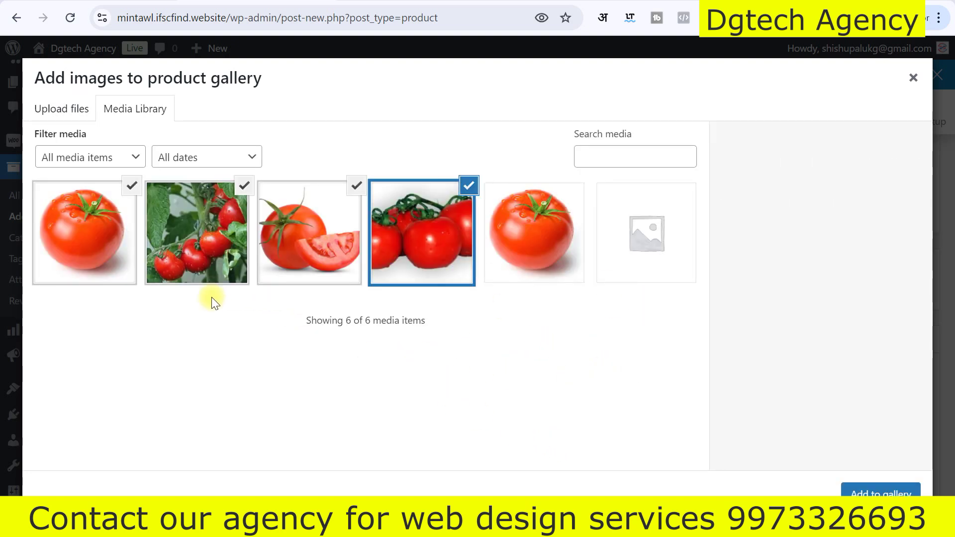
click(880, 491)
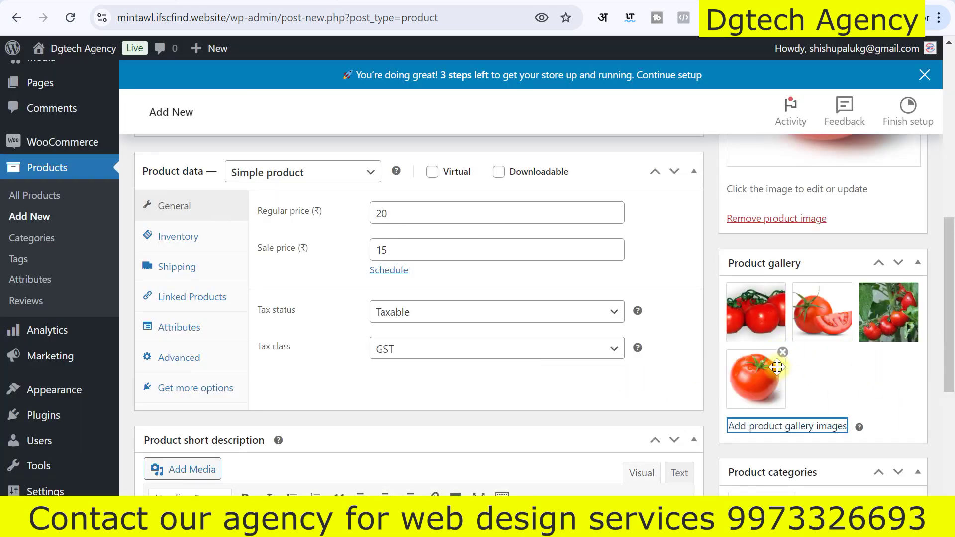
Review the remaining product settings and publish the tometo product.
scroll(808, 346, down, 5)
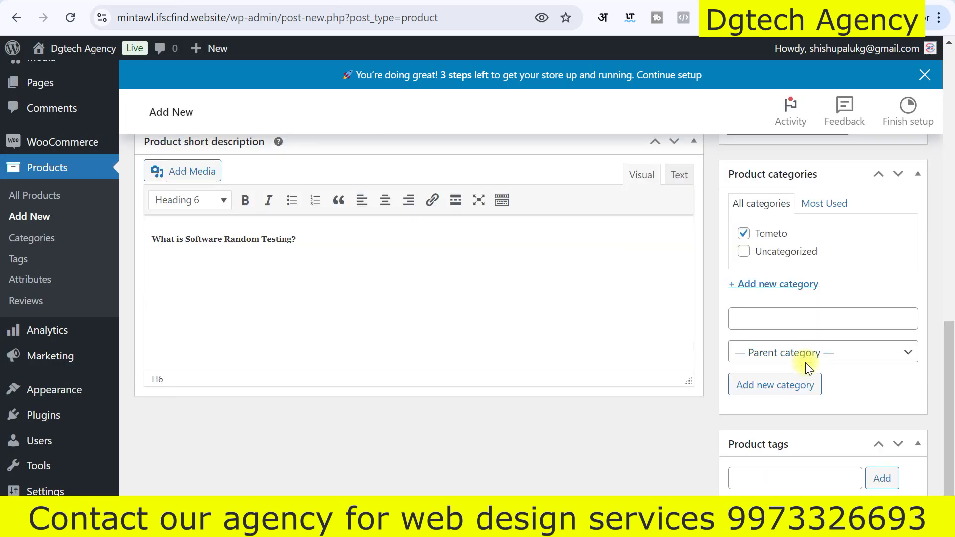
scroll(805, 362, up, 15)
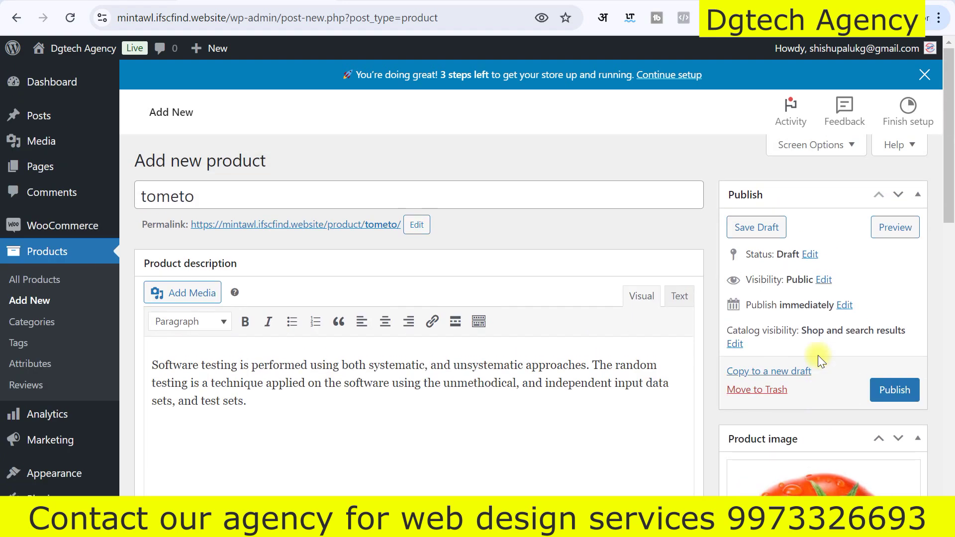
click(889, 390)
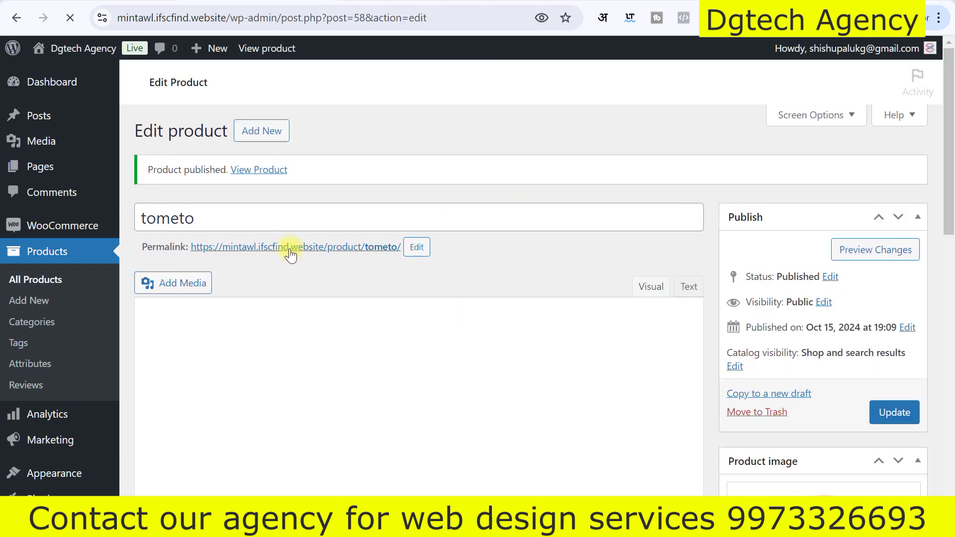
Open the published tometo product's storefront page from its permalink and view its image, gallery and prices.
right_click(301, 254)
key(Escape)
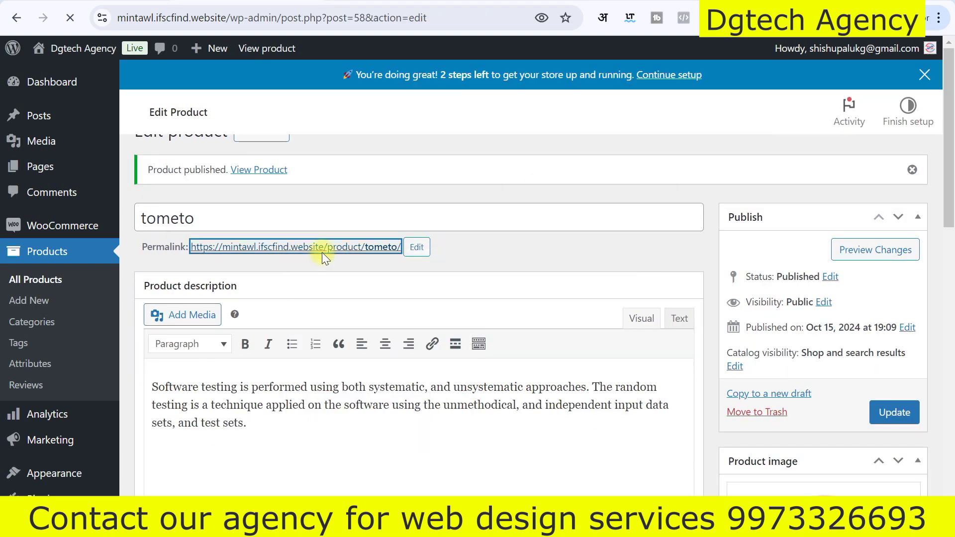
click(321, 252)
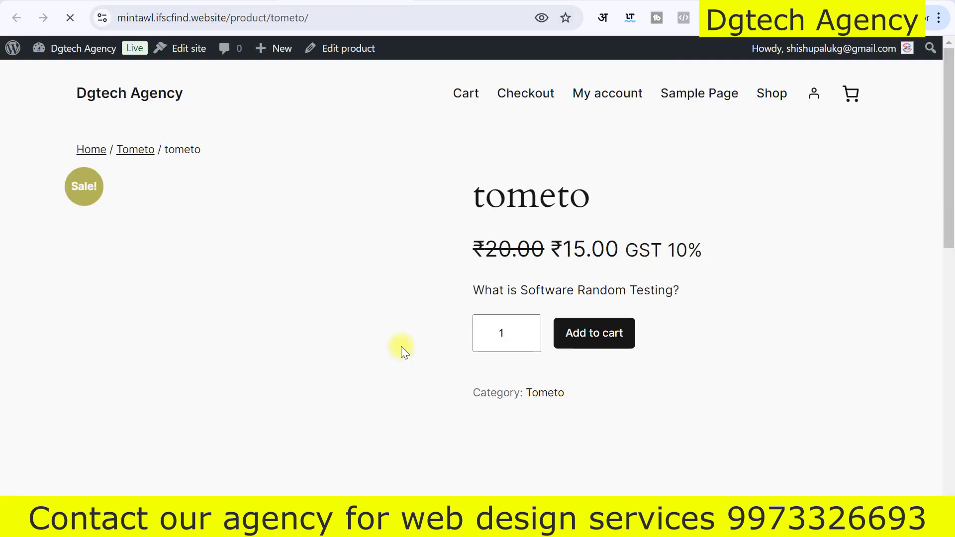
scroll(400, 378, down, 2)
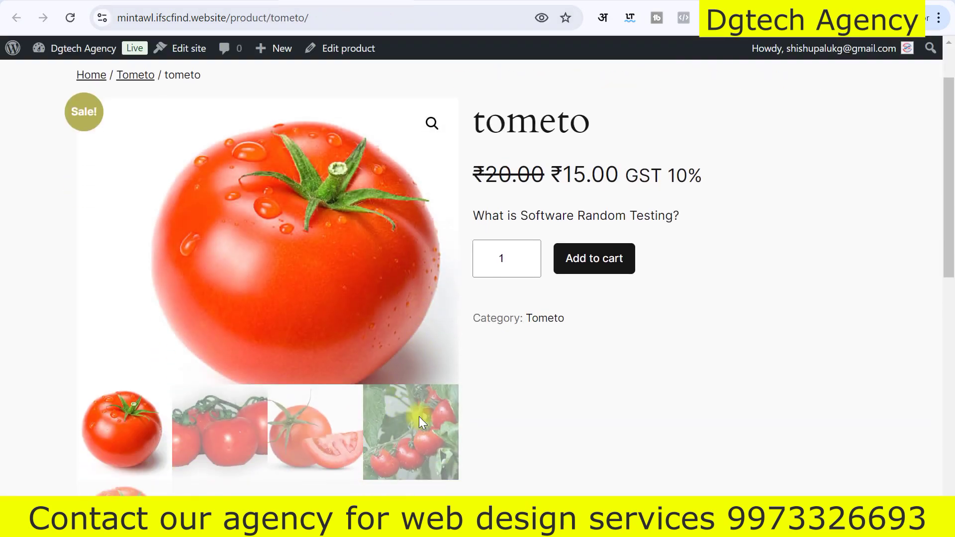
scroll(358, 348, up, 2)
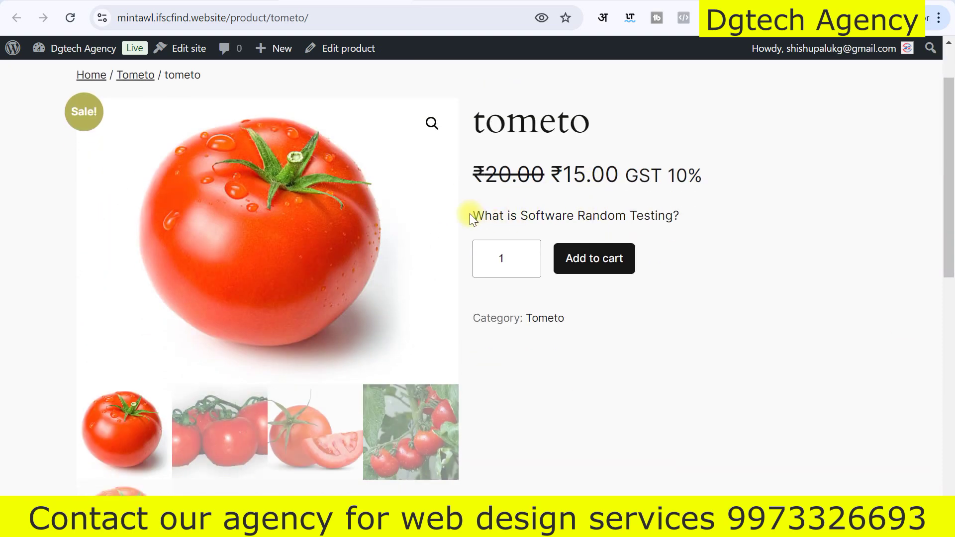
Examine the short description beside the product image and the full description further down the tometo product page.
drag(469, 214, 727, 219)
click(656, 217)
drag(478, 214, 709, 196)
drag(483, 219, 611, 218)
scroll(592, 312, down, 7)
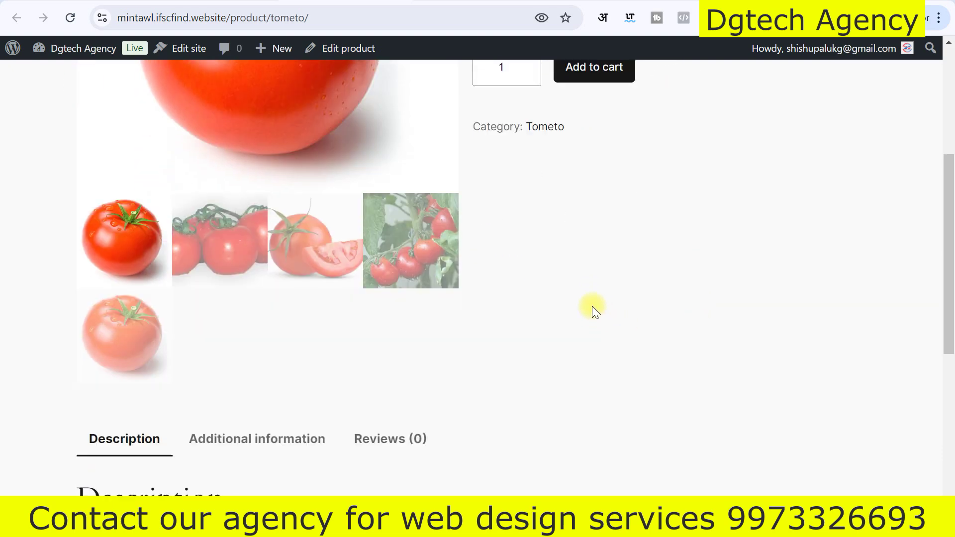
scroll(593, 309, down, 2)
drag(101, 295, 518, 293)
click(228, 317)
drag(138, 296, 472, 317)
scroll(473, 317, up, 10)
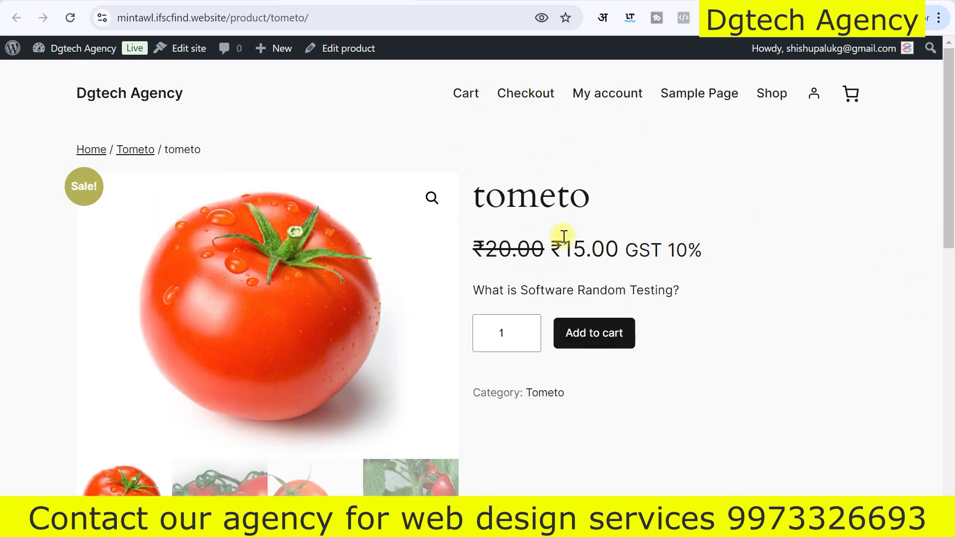
Open the store's Shop page and check how the tometo product is listed.
click(774, 94)
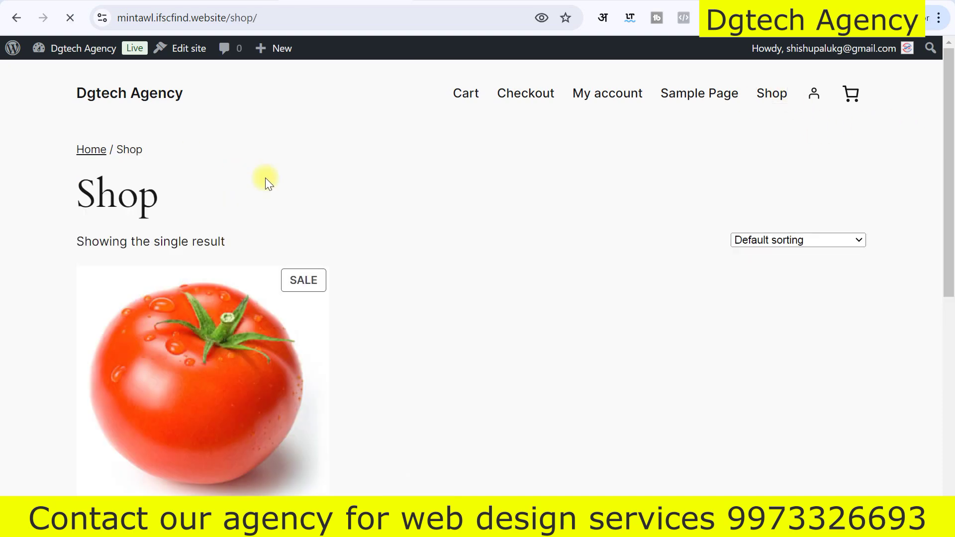
scroll(265, 178, down, 3)
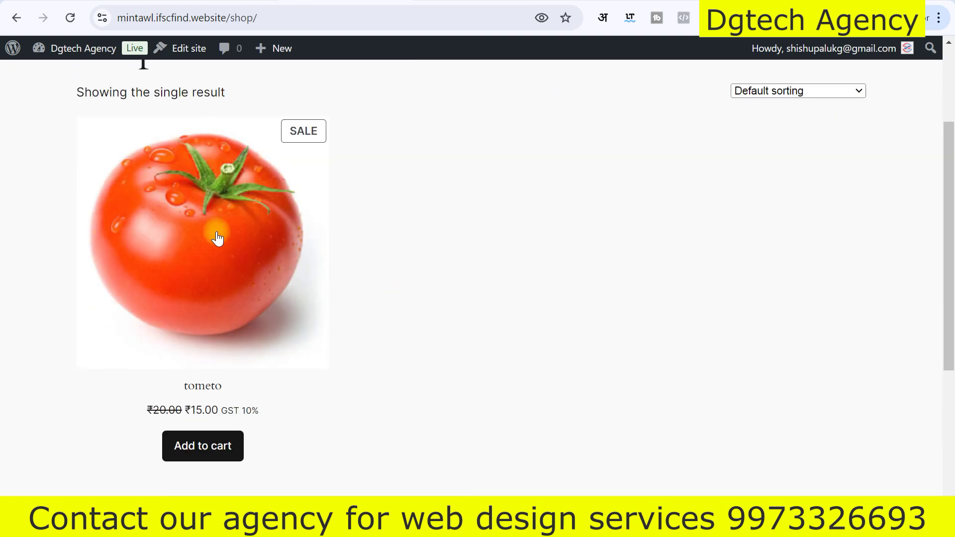
Open the store's home page from the shop page, examine its sections, and return to the product editing page.
scroll(189, 254, up, 3)
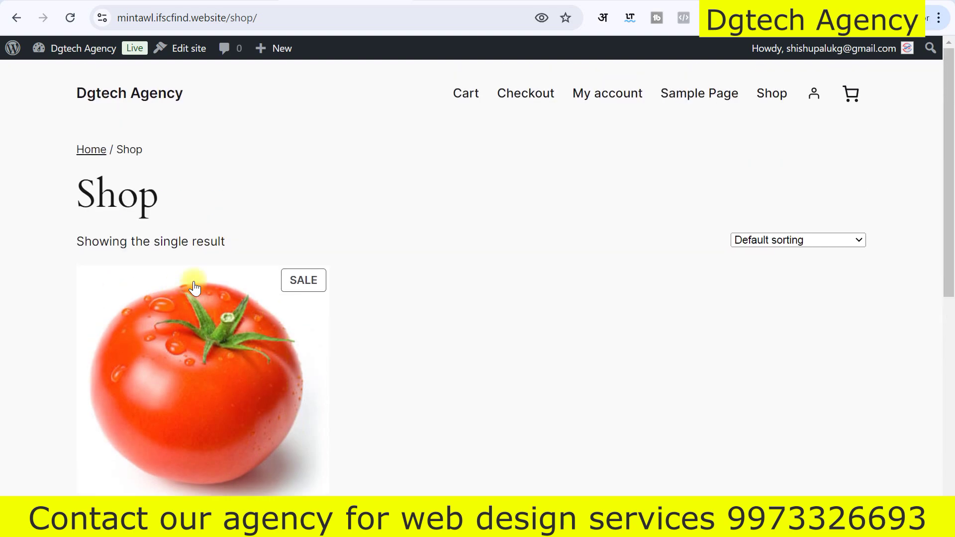
click(146, 92)
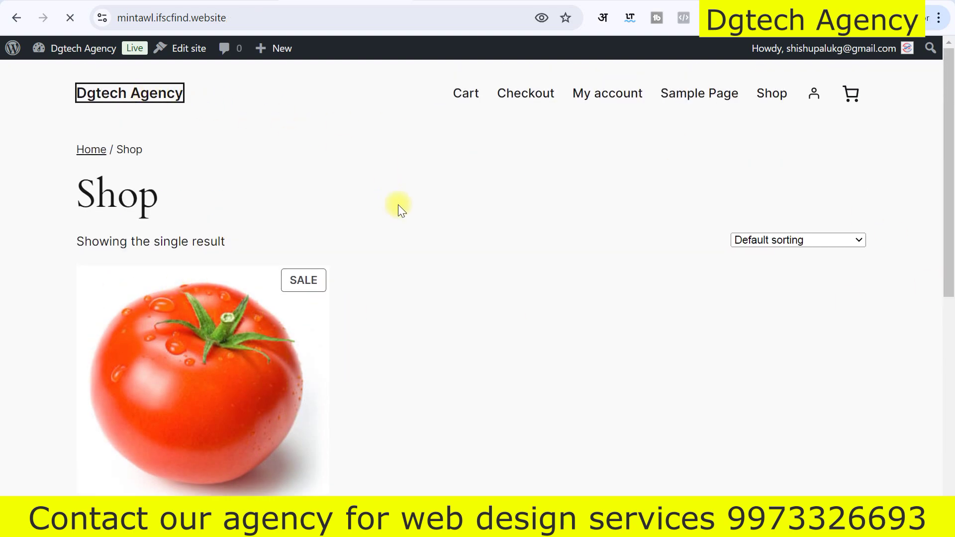
scroll(331, 281, down, 15)
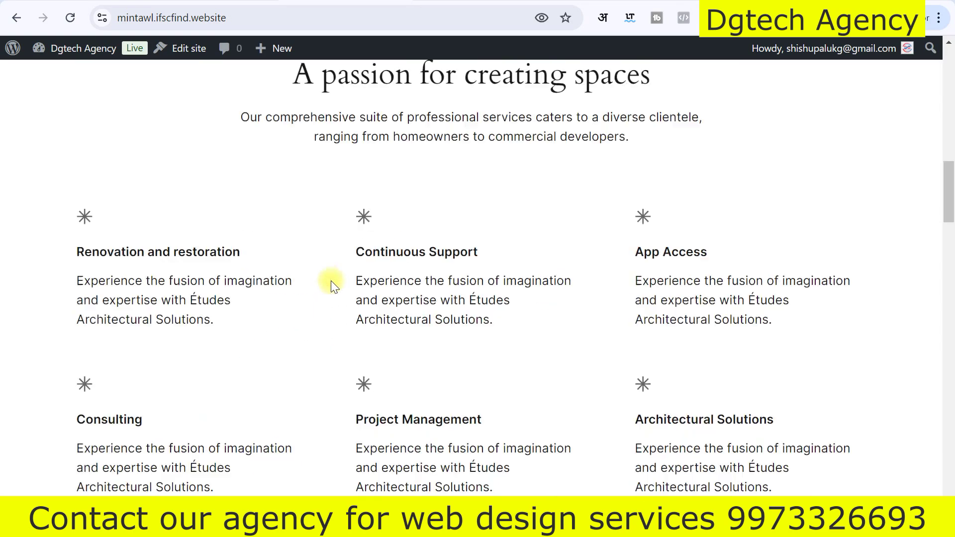
scroll(331, 282, down, 15)
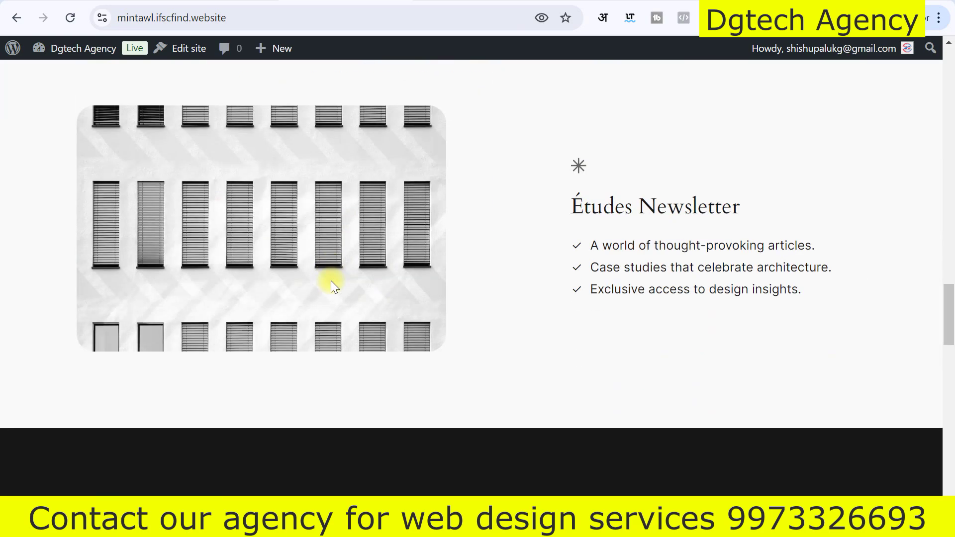
scroll(331, 282, up, 20)
scroll(331, 282, up, 6)
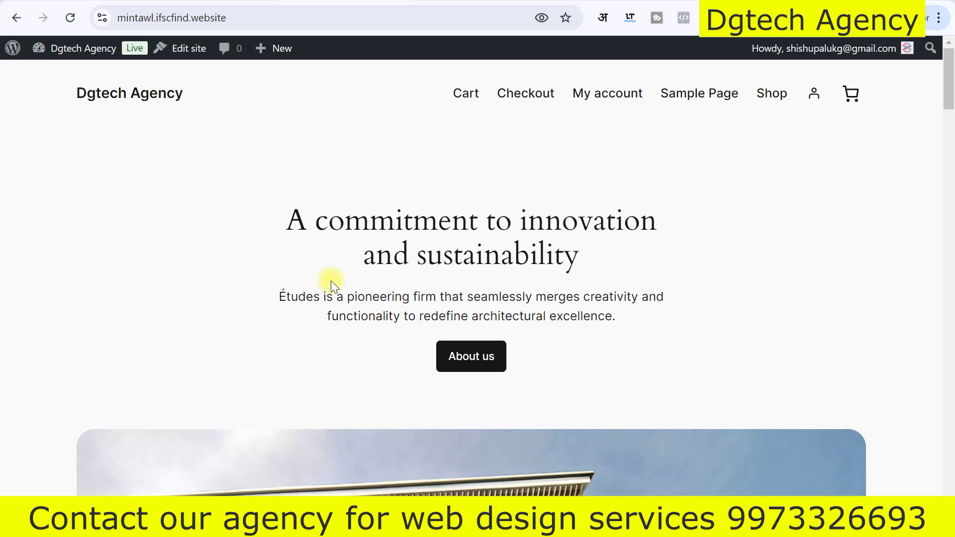
click(205, 1)
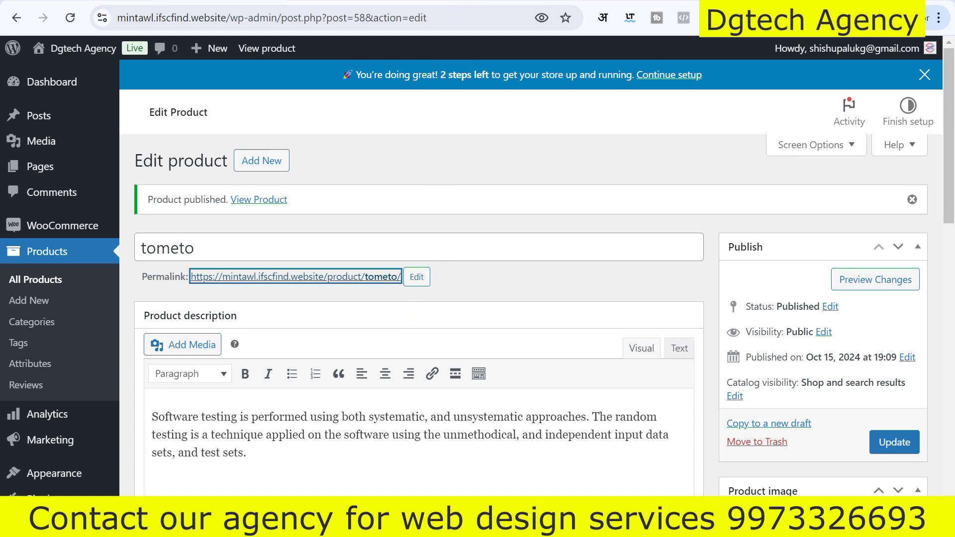
click(462, 3)
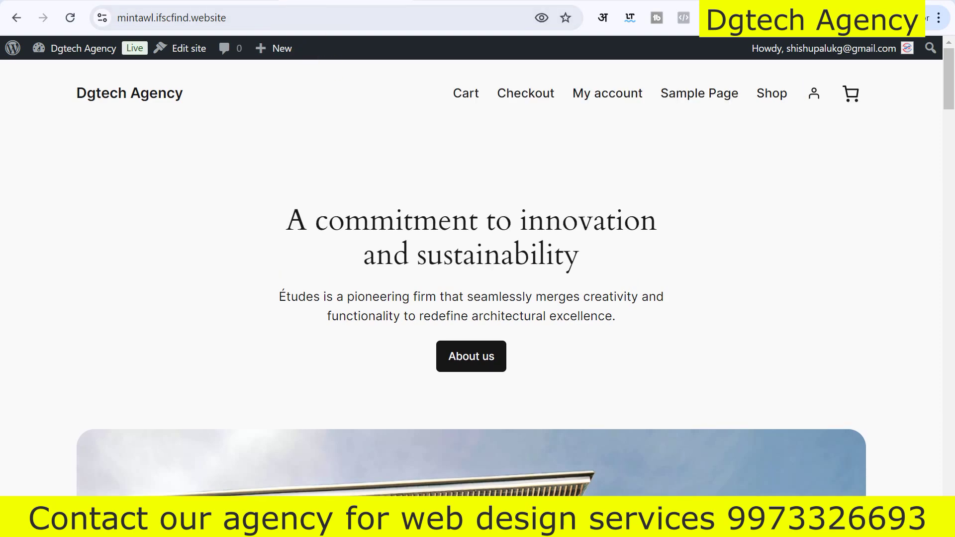
click(318, 4)
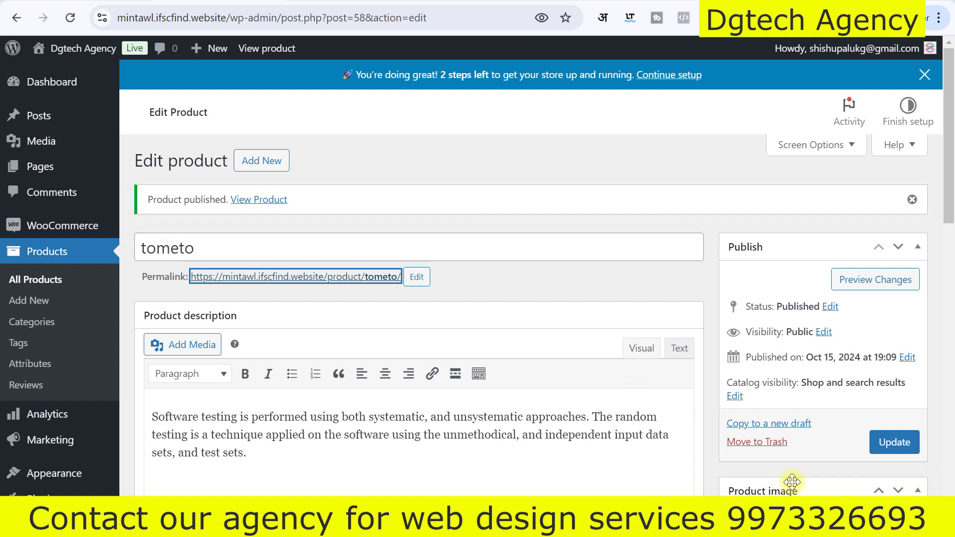
Dismiss the product notice and open the site's installed themes to review them.
click(912, 199)
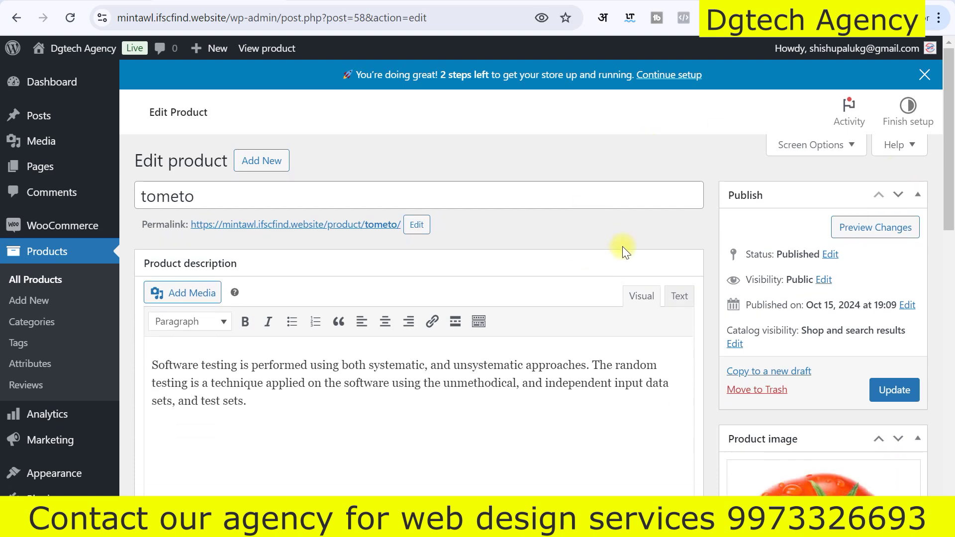
scroll(463, 368, down, 4)
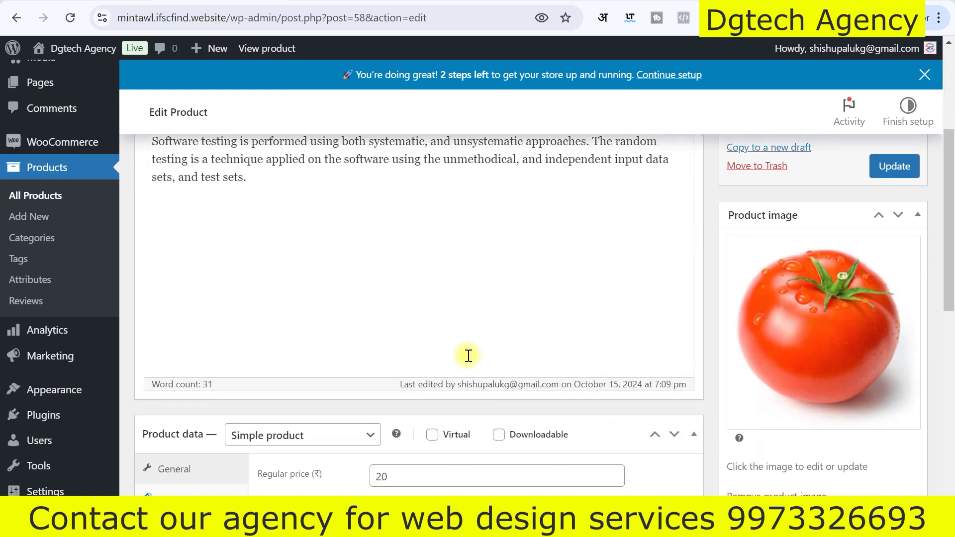
scroll(343, 353, up, 2)
scroll(373, 344, down, 2)
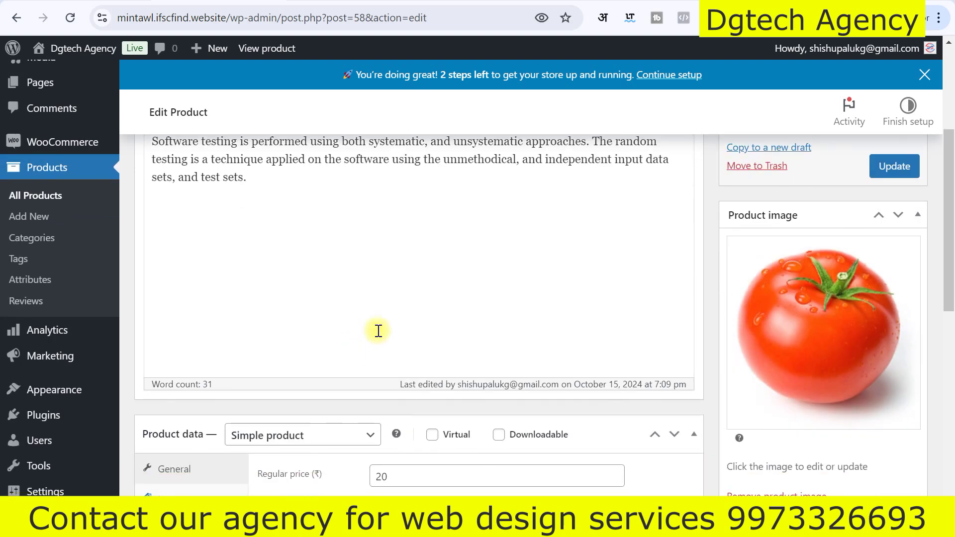
mouse_move(32, 398)
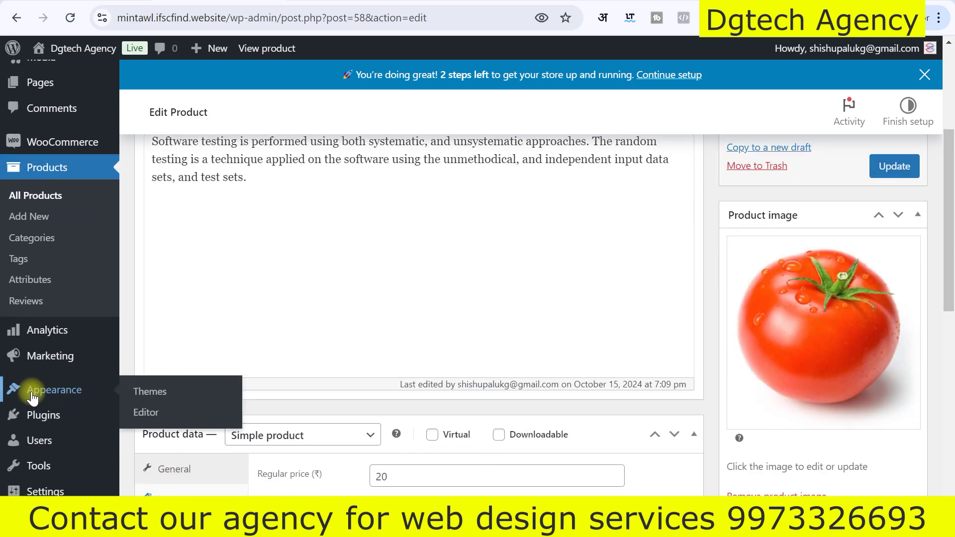
click(149, 392)
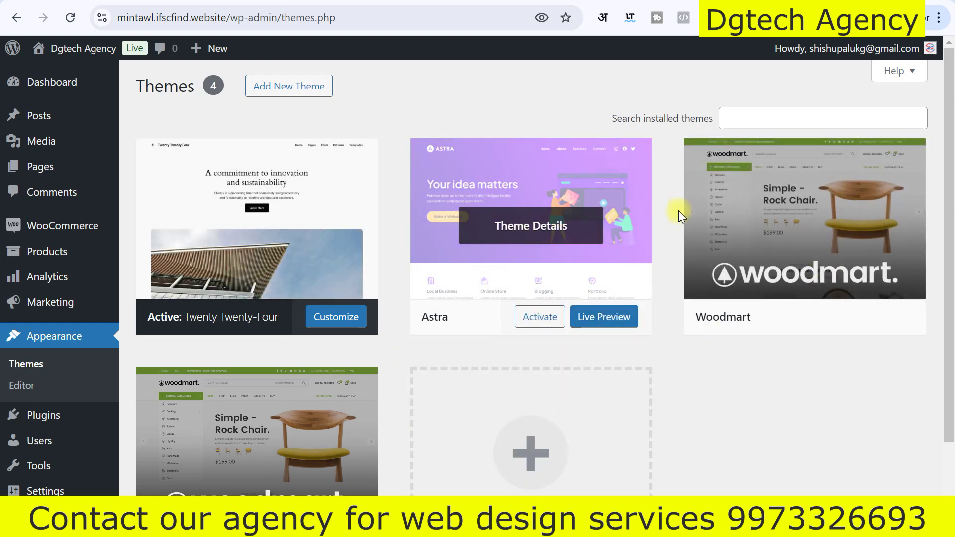
scroll(464, 288, down, 2)
scroll(284, 323, up, 2)
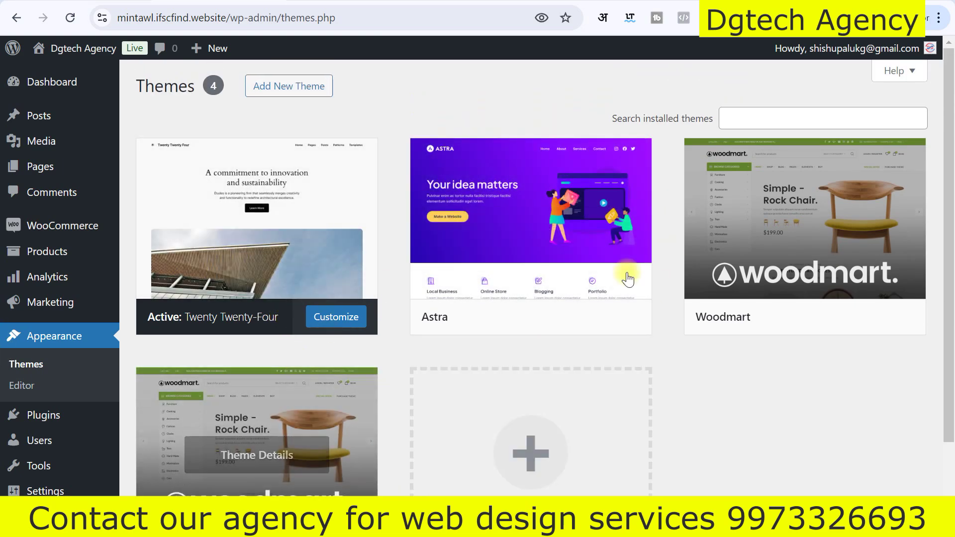
scroll(664, 342, down, 2)
scroll(667, 341, up, 2)
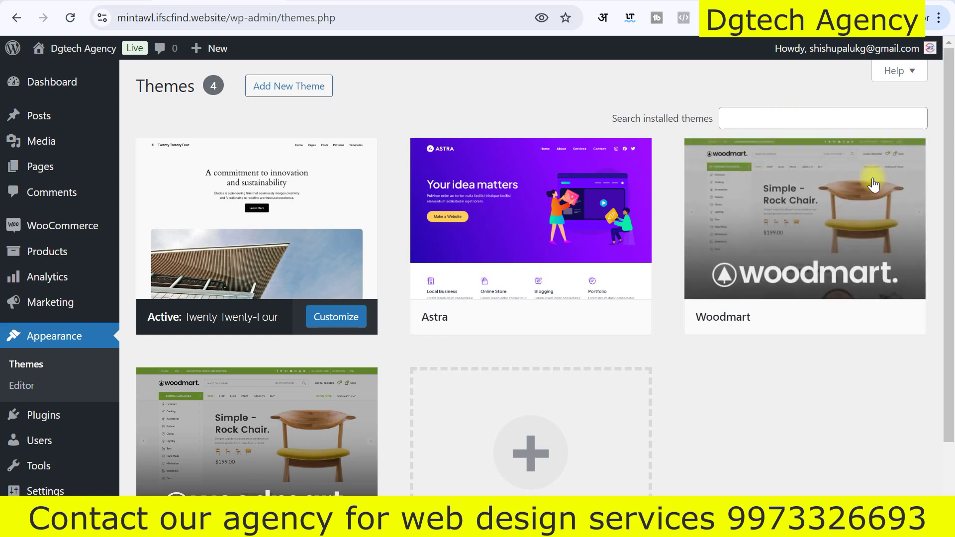
mouse_move(765, 228)
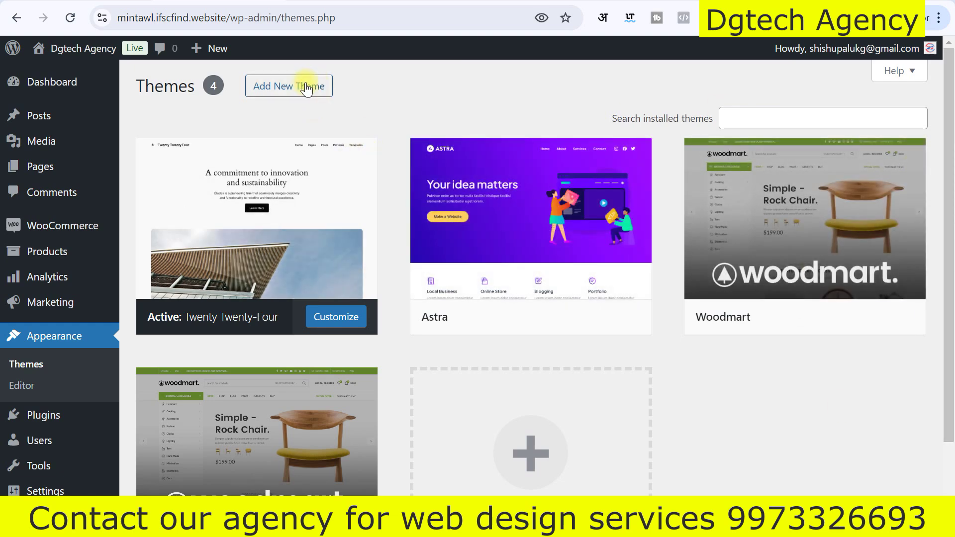
click(286, 89)
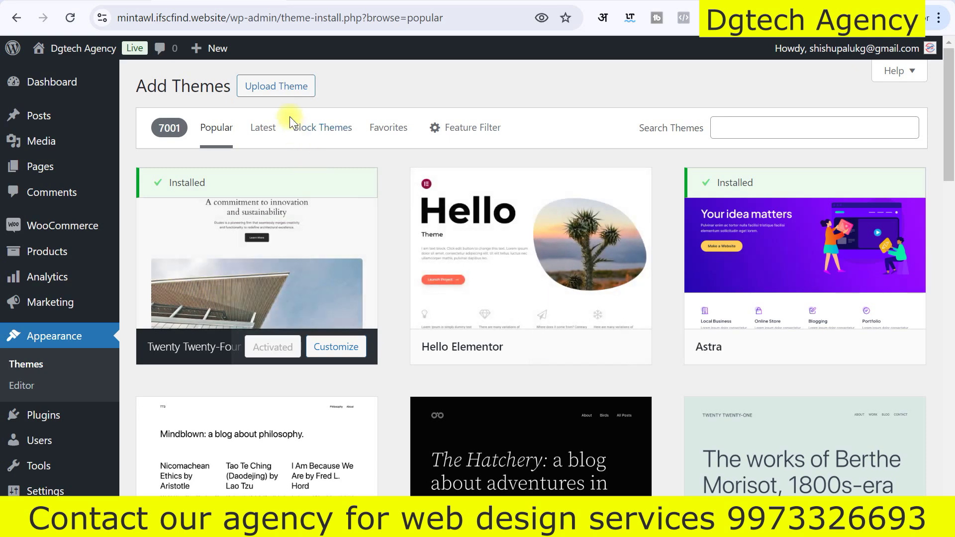
click(281, 93)
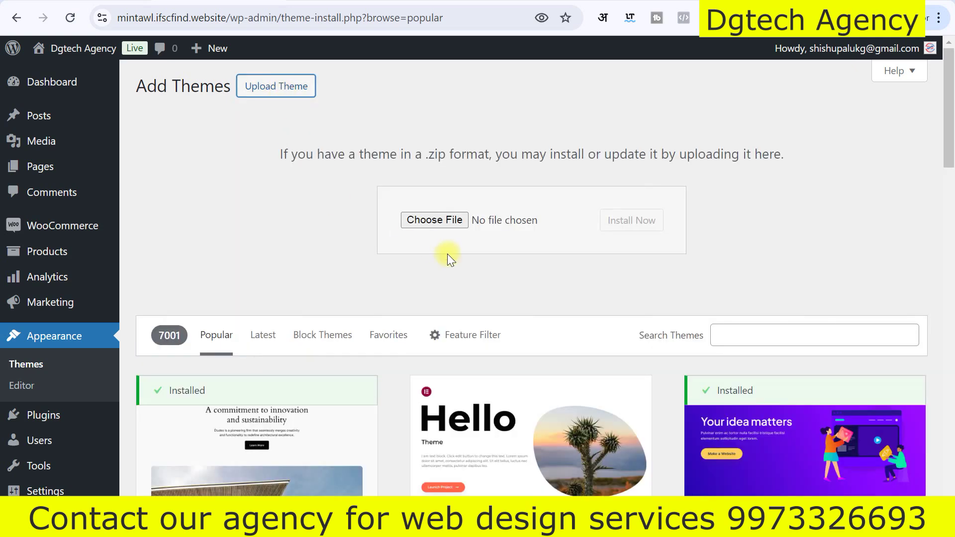
click(428, 218)
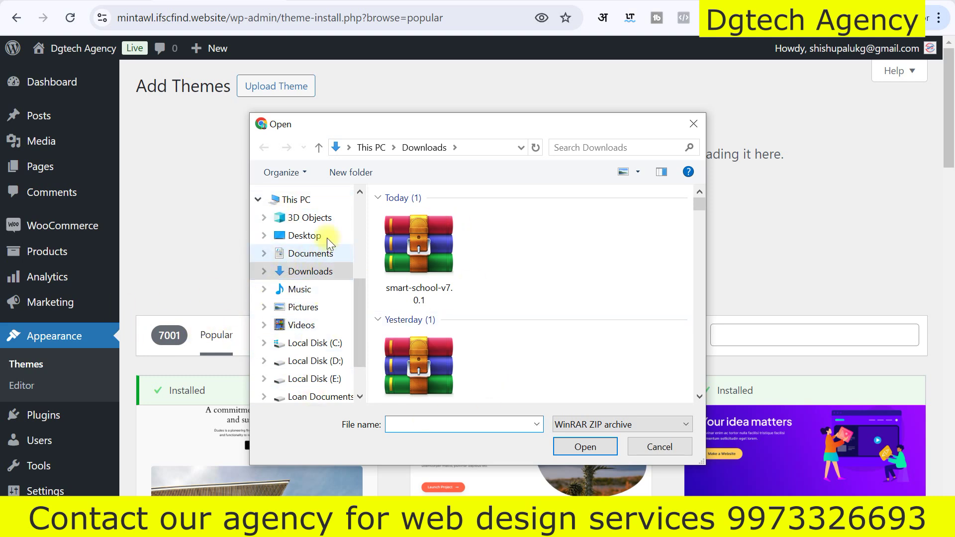
click(673, 452)
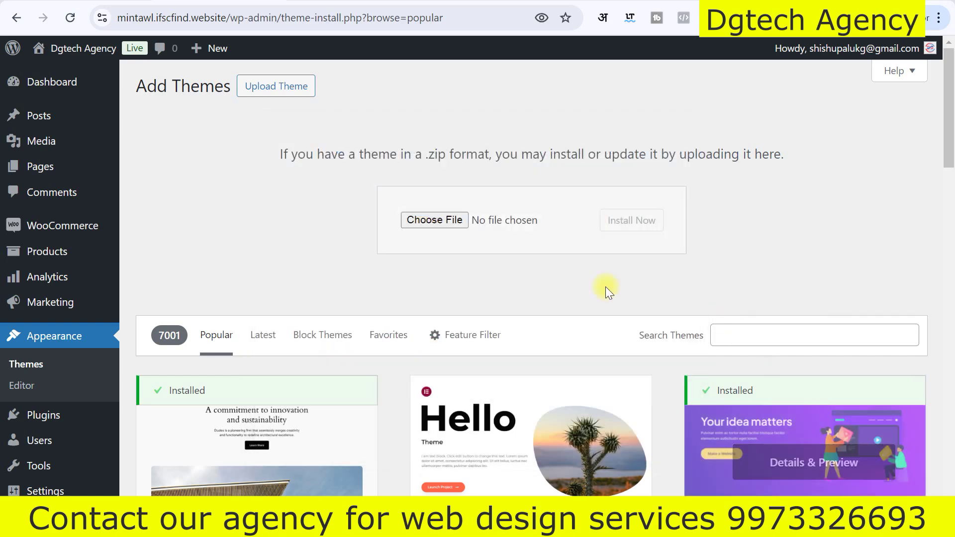
scroll(401, 345, down, 10)
scroll(390, 336, up, 5)
scroll(449, 341, up, 7)
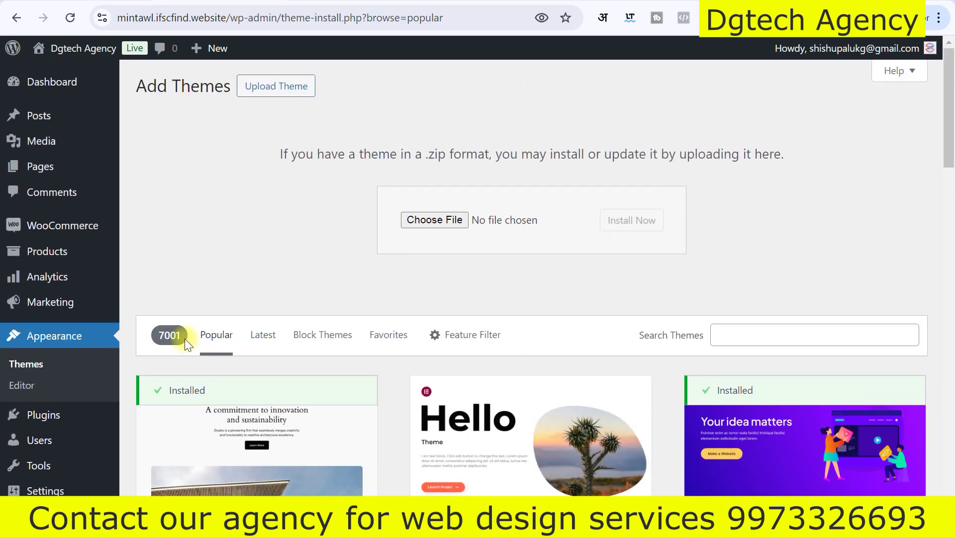
Return to the installed themes and activate the Woodmart theme.
click(23, 364)
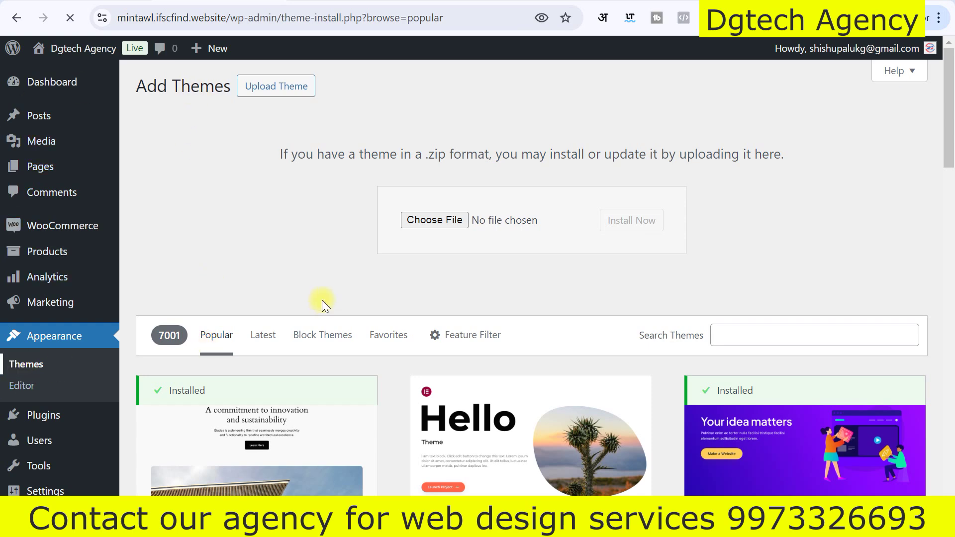
scroll(530, 278, down, 1)
mouse_move(806, 241)
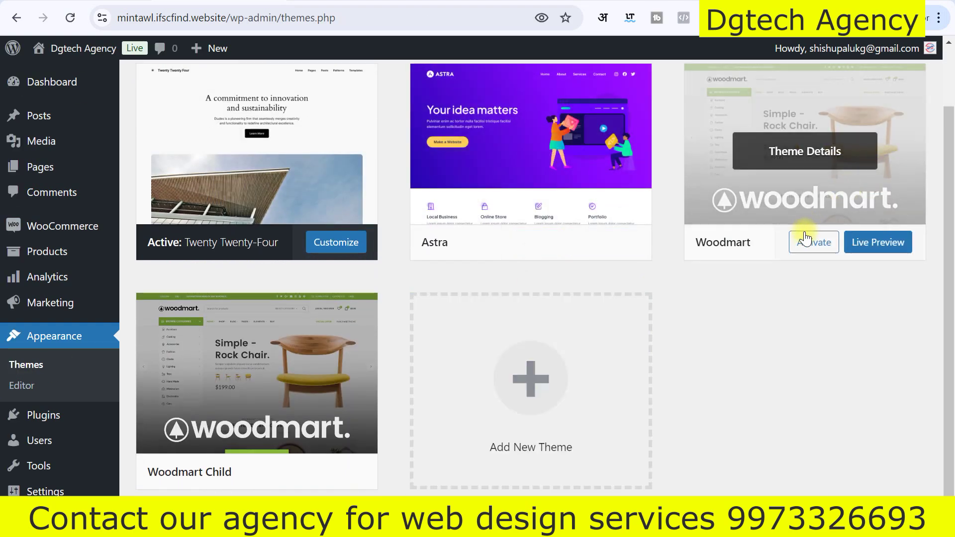
click(827, 248)
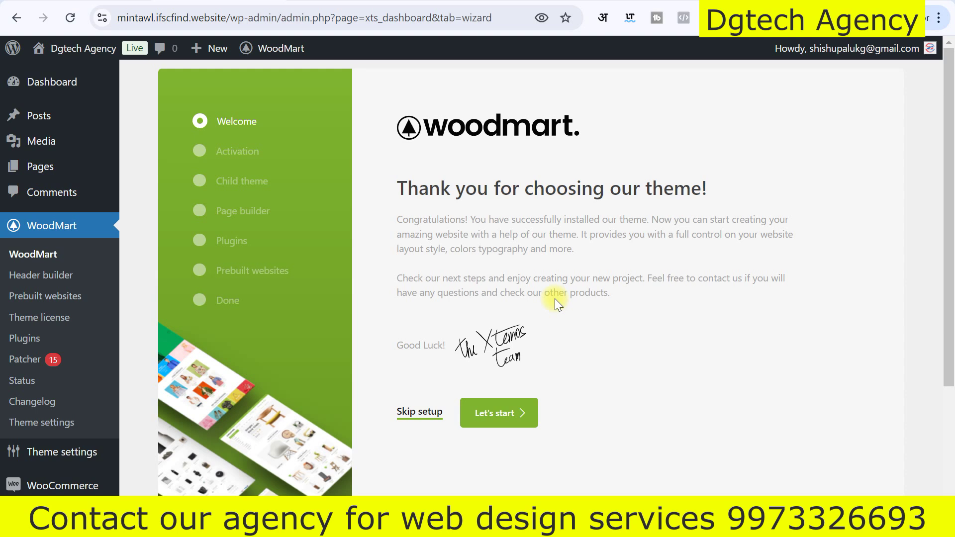
Start the WoodMart setup wizard and continue past the theme license stage to the child theme setup.
scroll(552, 298, down, 3)
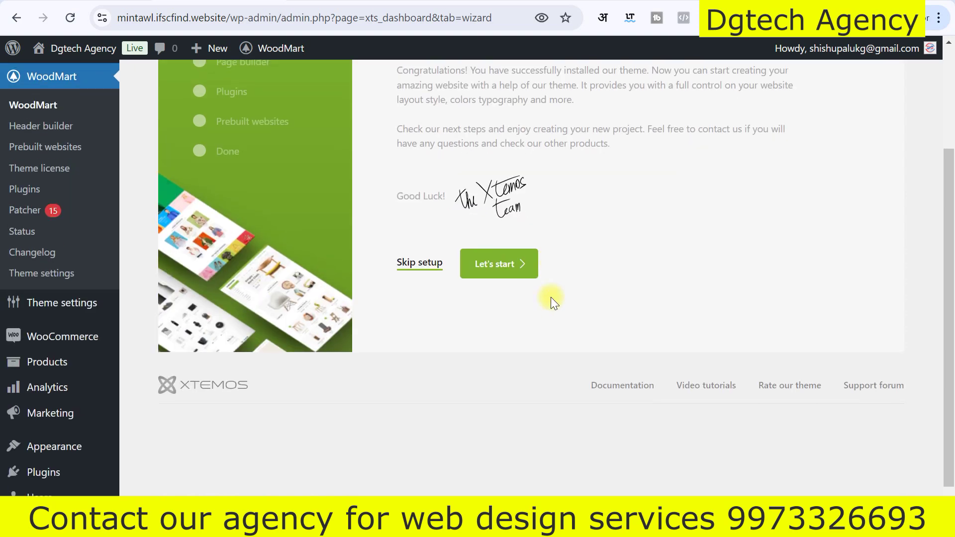
click(485, 271)
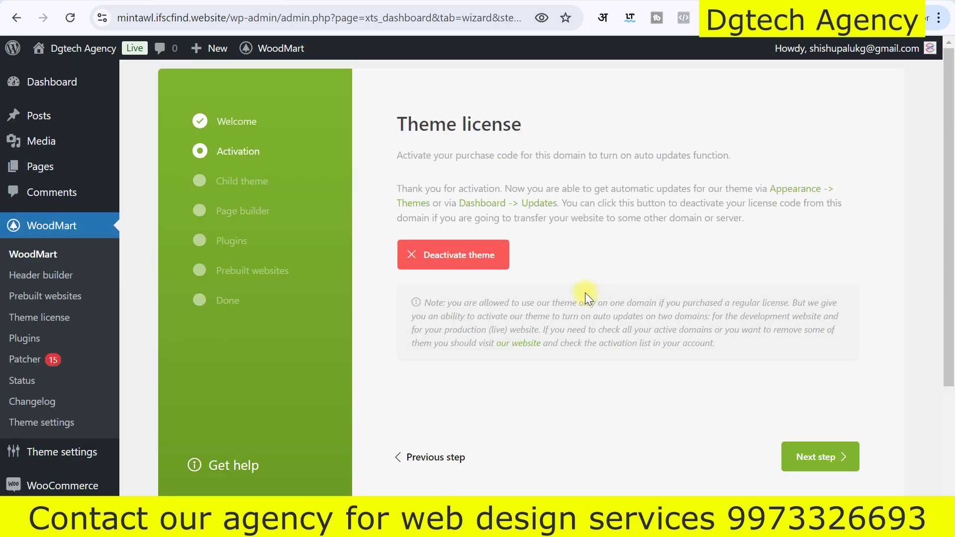
click(503, 267)
click(820, 472)
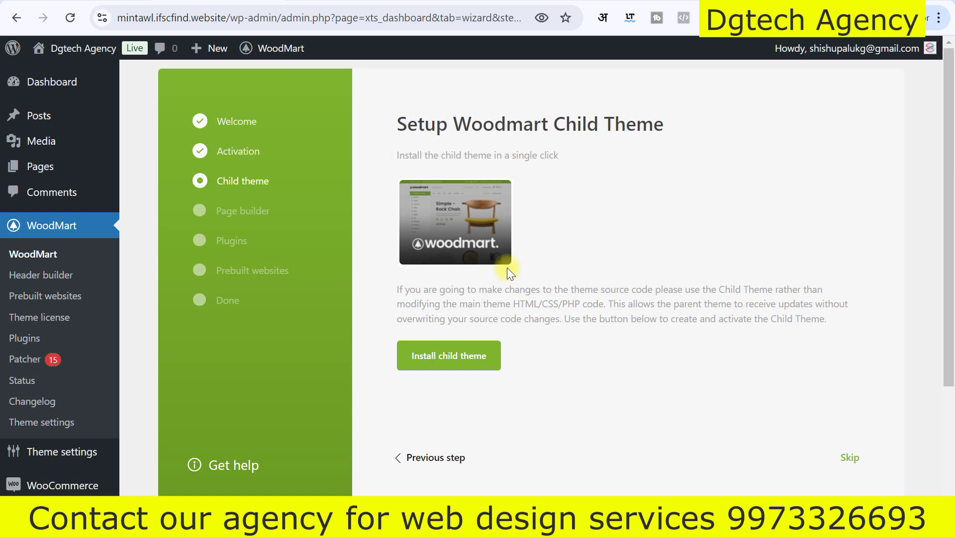
Install the Woodmart child theme and continue with Elementor as the page builder.
click(433, 356)
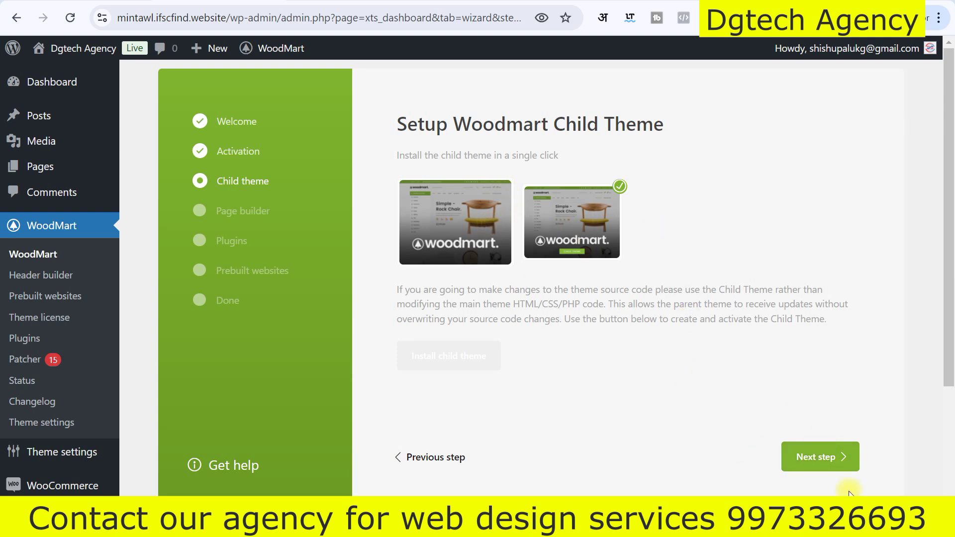
click(810, 455)
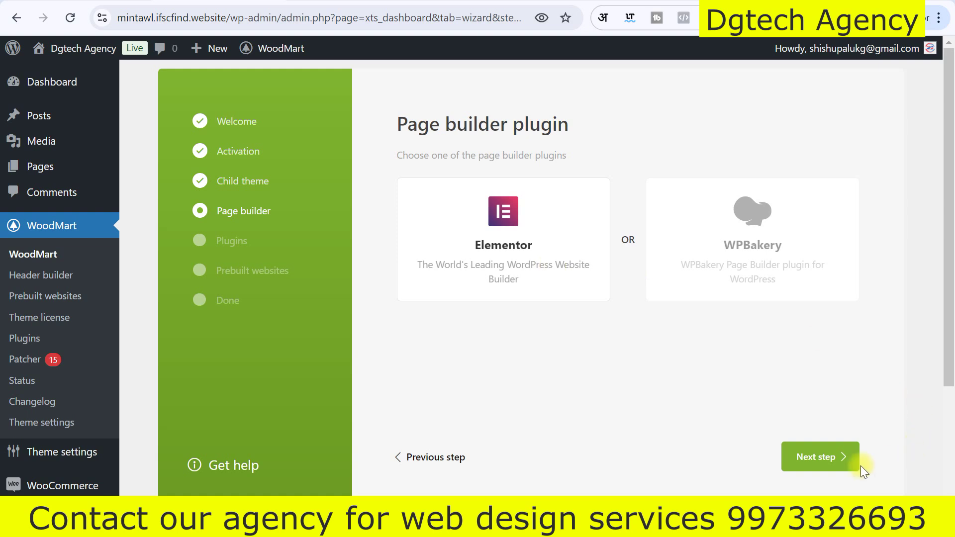
click(820, 459)
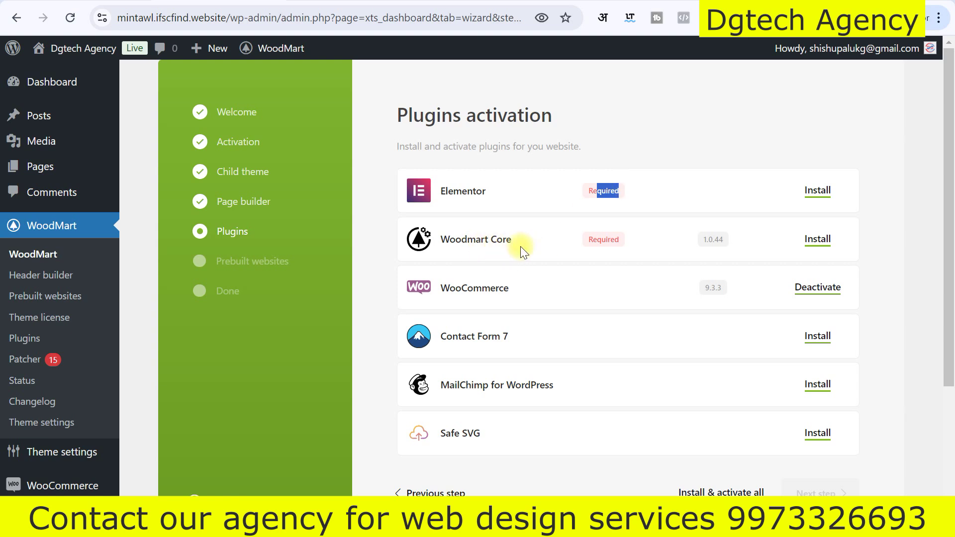
Review the wizard's plugin list, then install and activate Elementor, Woodmart Core, Contact Form 7, MailChimp for WordPress and Safe SVG together.
drag(585, 240, 668, 243)
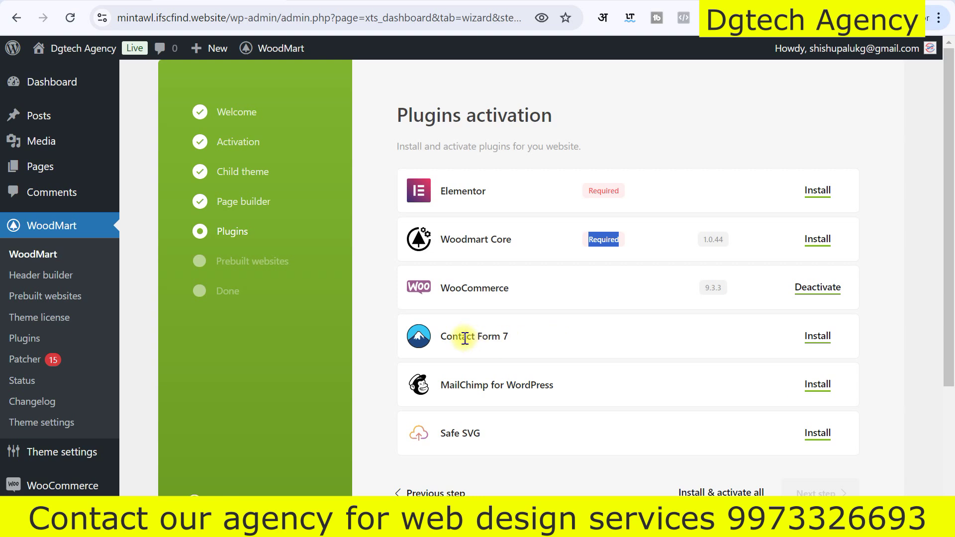
drag(464, 338, 574, 320)
click(568, 325)
scroll(559, 310, down, 2)
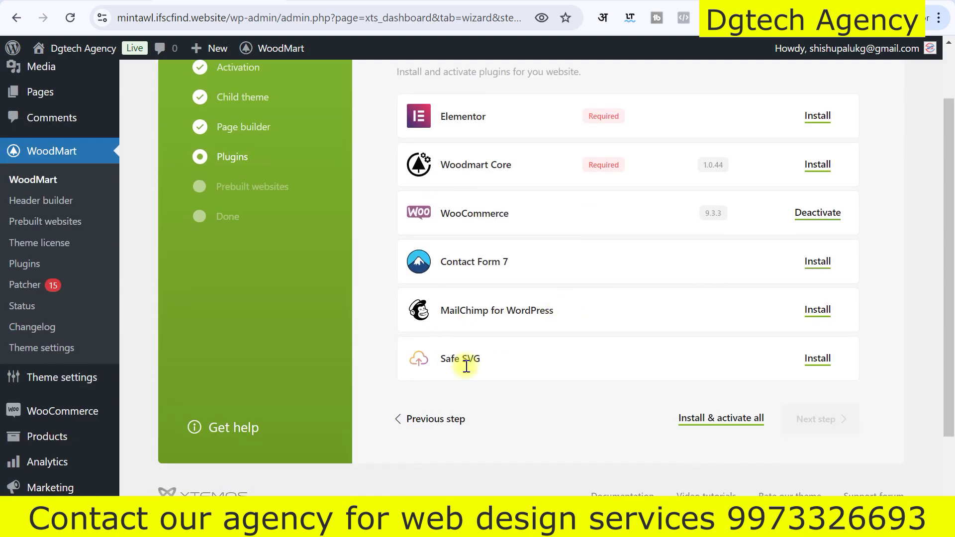
drag(451, 361, 526, 365)
drag(440, 359, 526, 357)
drag(449, 310, 604, 314)
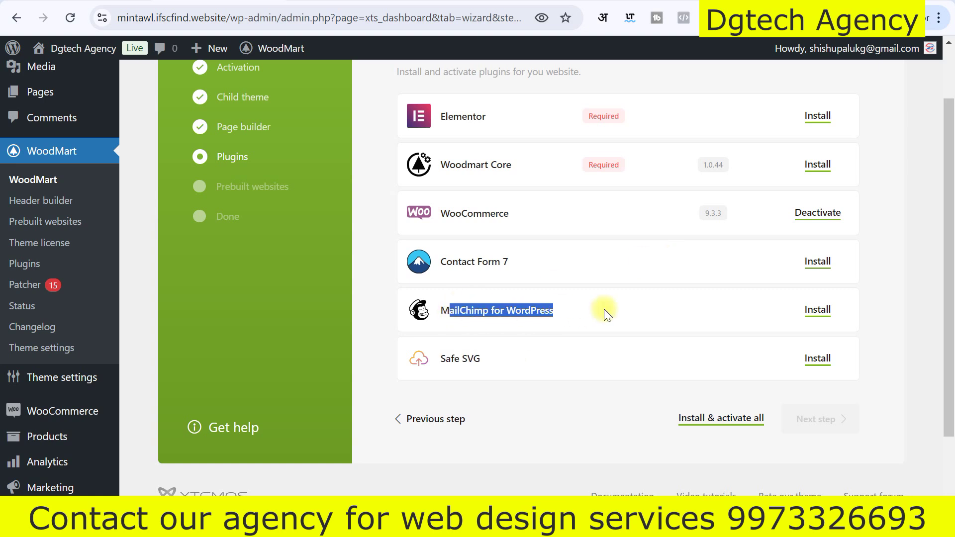
click(577, 311)
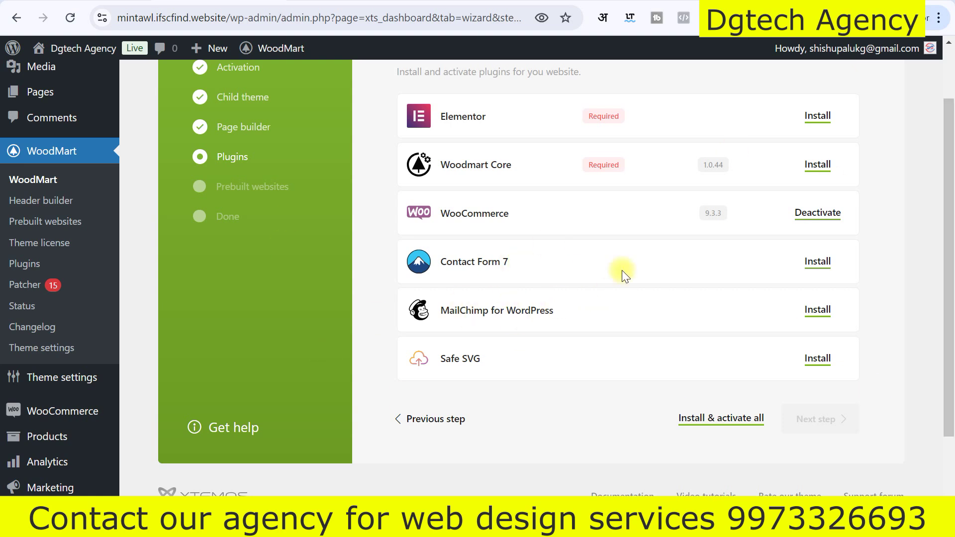
click(722, 426)
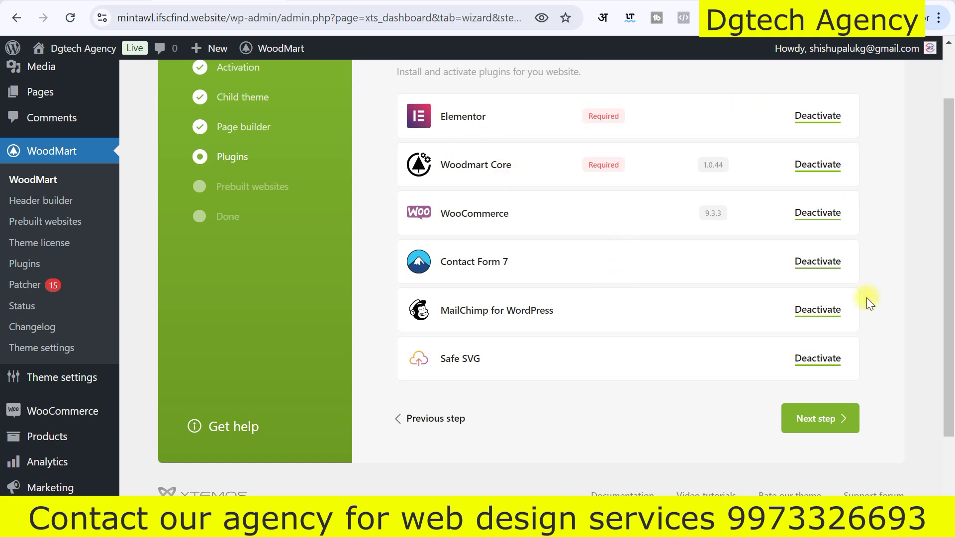
Continue to the setup wizard's prebuilt websites stage and look through the available demo designs.
click(816, 417)
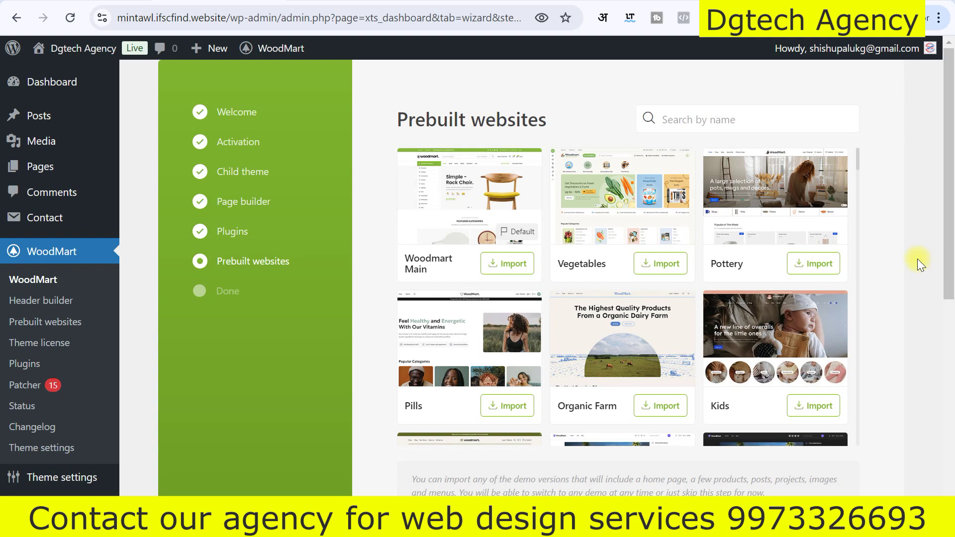
scroll(641, 289, down, 4)
scroll(637, 305, down, 8)
scroll(560, 305, down, 3)
scroll(560, 304, down, 2)
scroll(560, 305, down, 2)
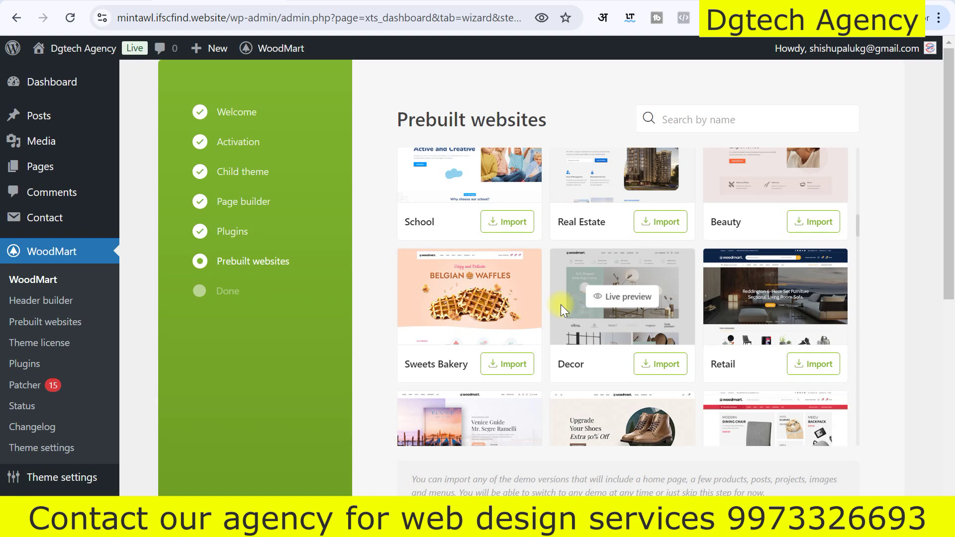
scroll(560, 304, down, 2)
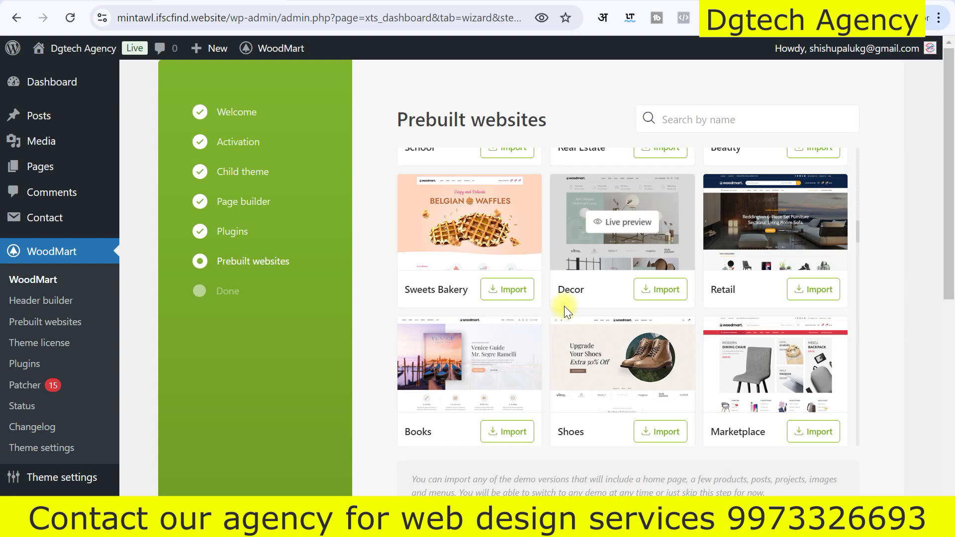
scroll(564, 306, down, 5)
scroll(565, 376, down, 4)
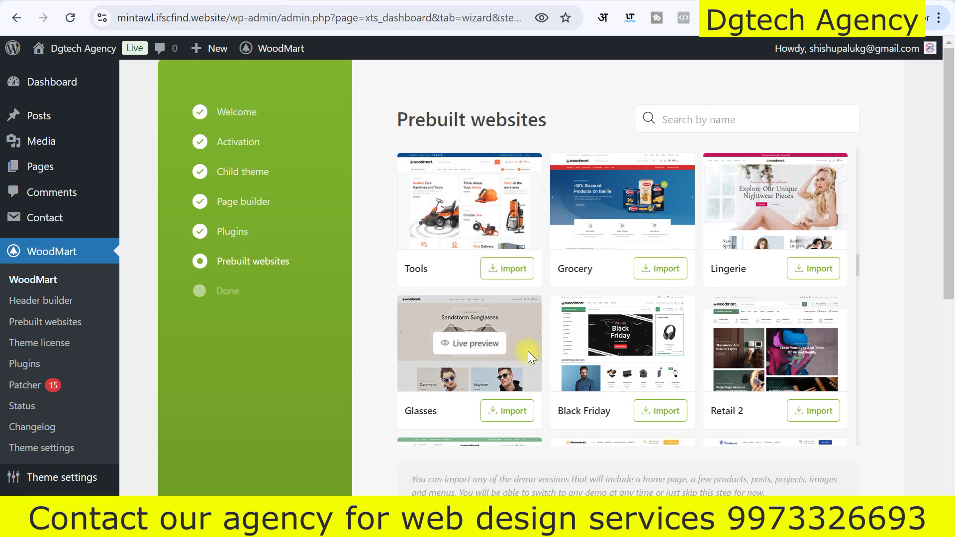
scroll(565, 342, down, 3)
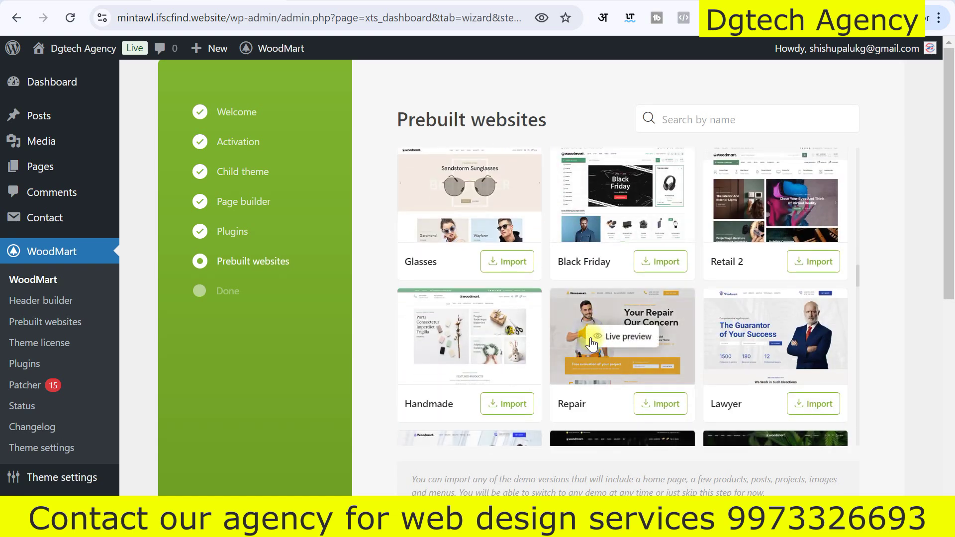
scroll(591, 343, down, 7)
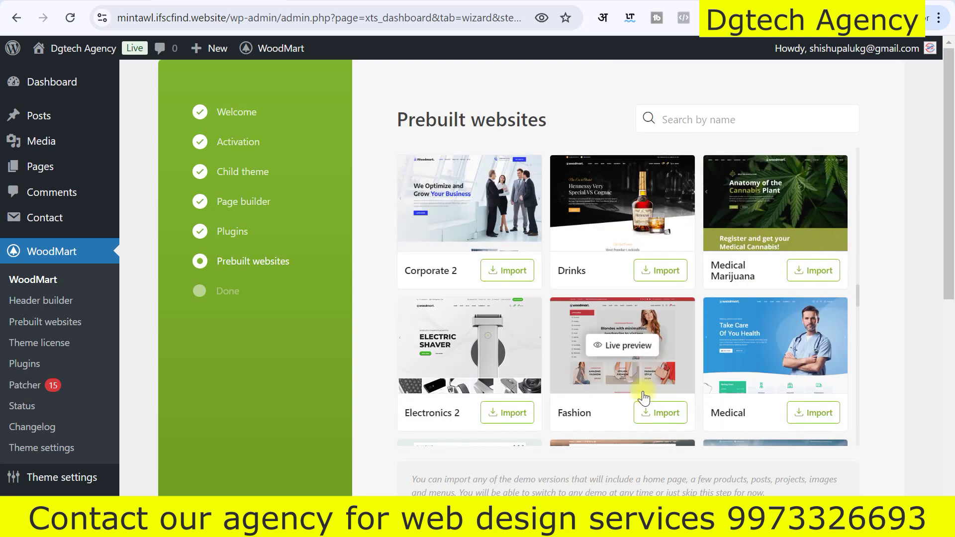
scroll(610, 370, down, 10)
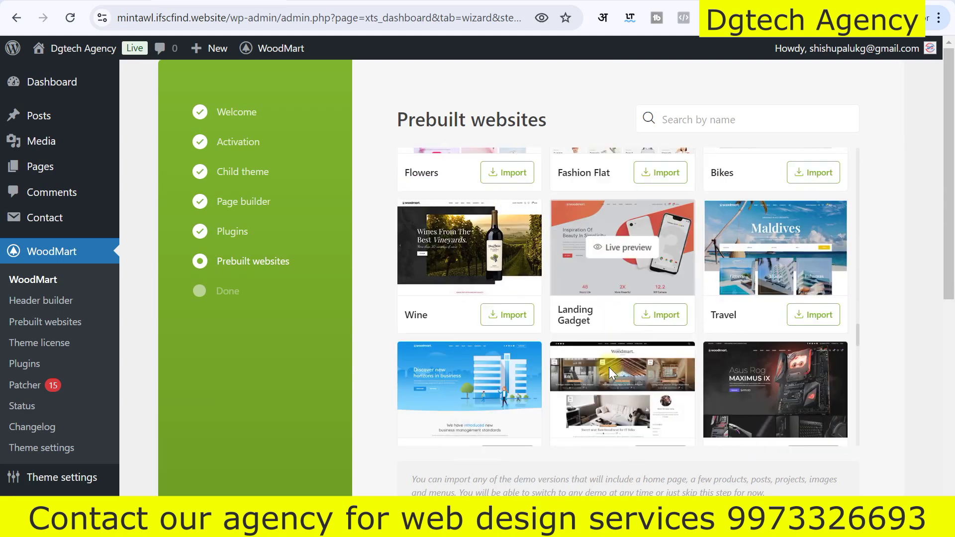
scroll(609, 367, down, 7)
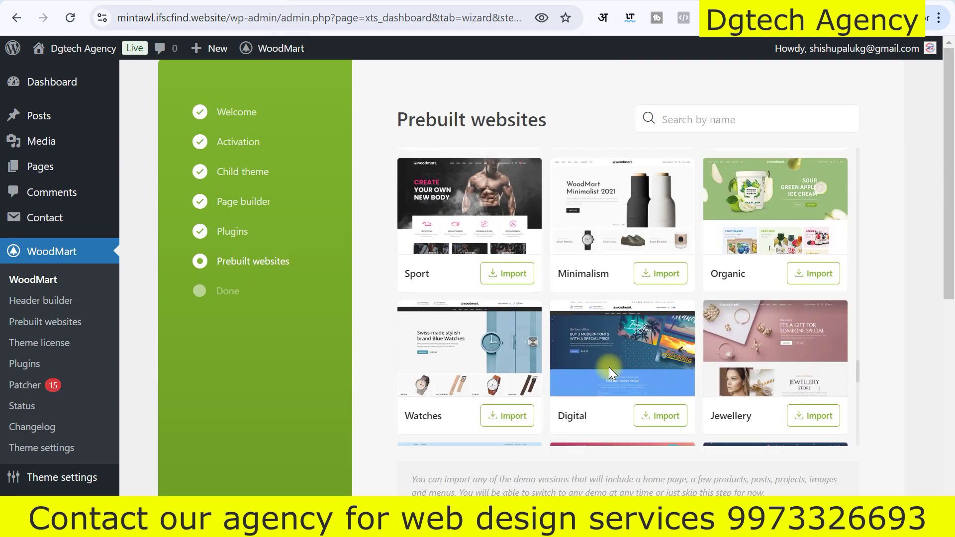
scroll(609, 367, down, 7)
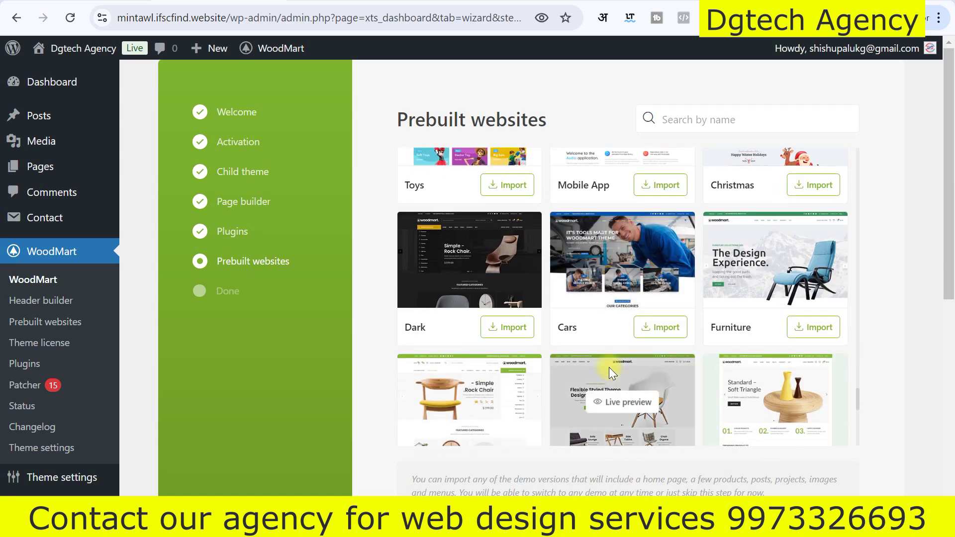
scroll(608, 367, up, 15)
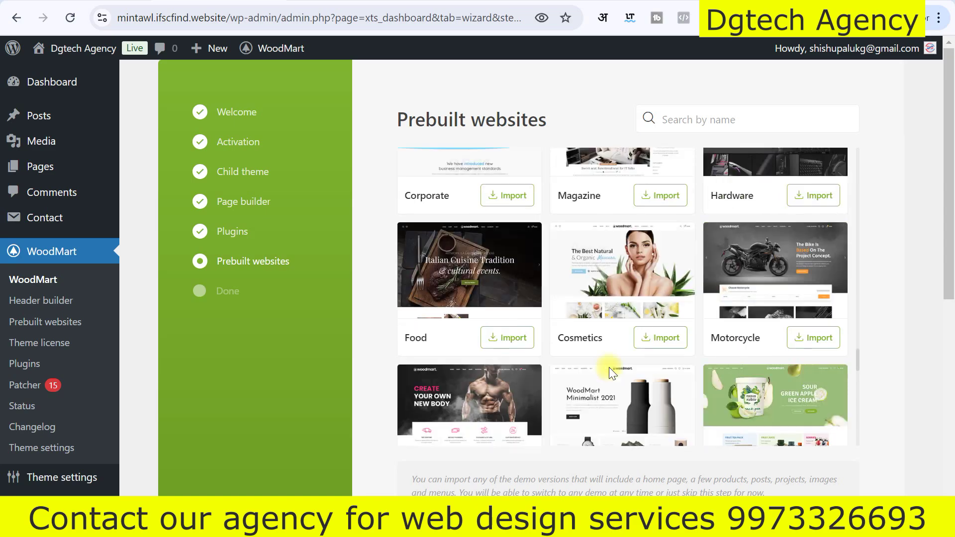
scroll(609, 367, down, 20)
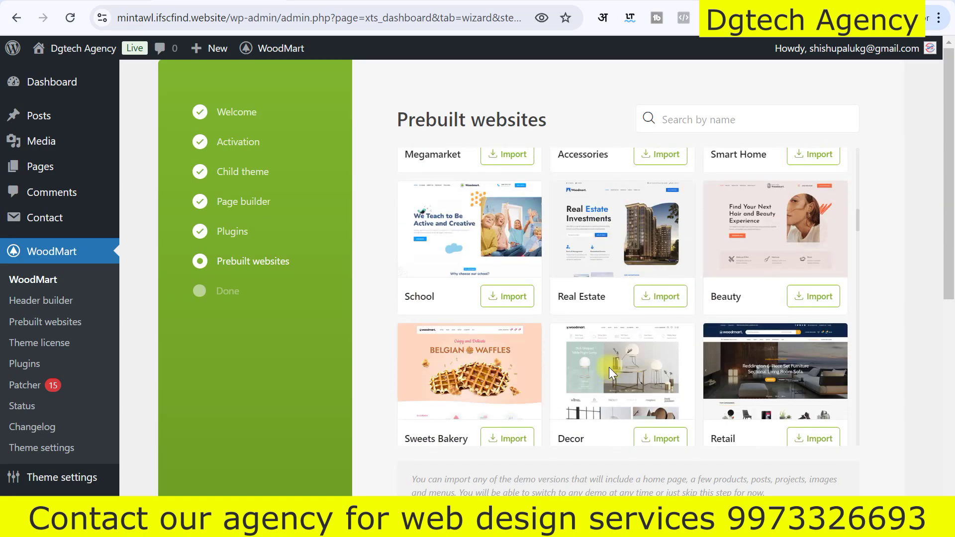
scroll(609, 367, up, 10)
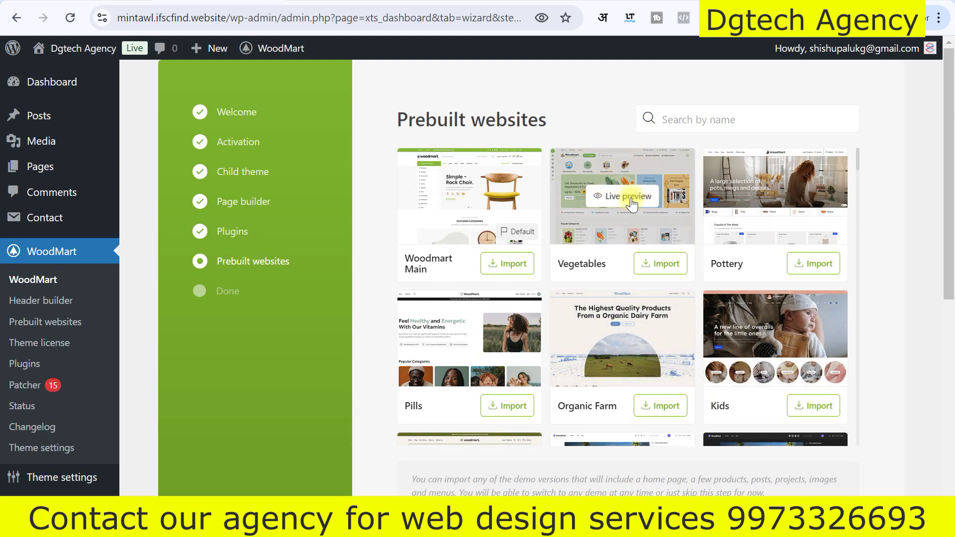
Preview the Vegetables demo site from its banners through the footer, and return to the setup wizard.
click(622, 196)
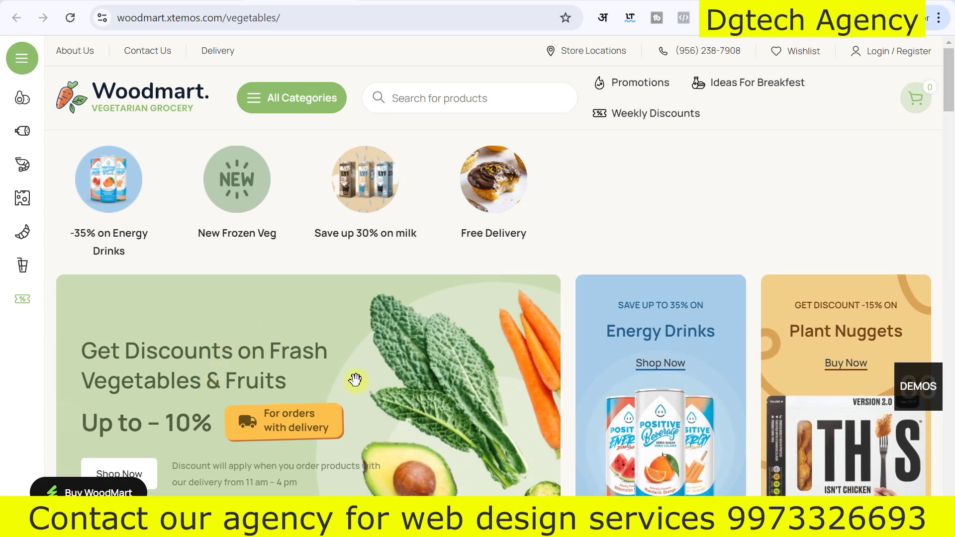
scroll(559, 343, down, 5)
scroll(558, 343, down, 14)
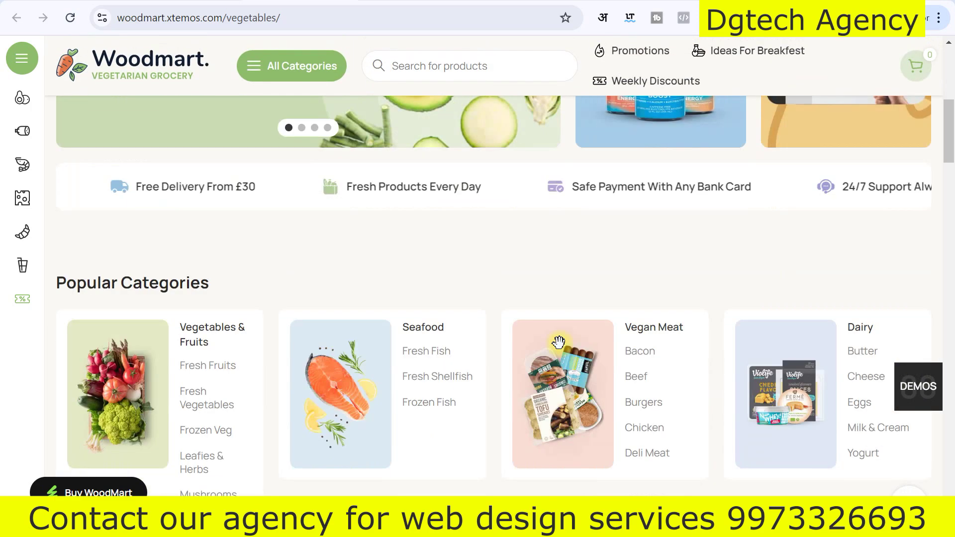
scroll(544, 354, down, 12)
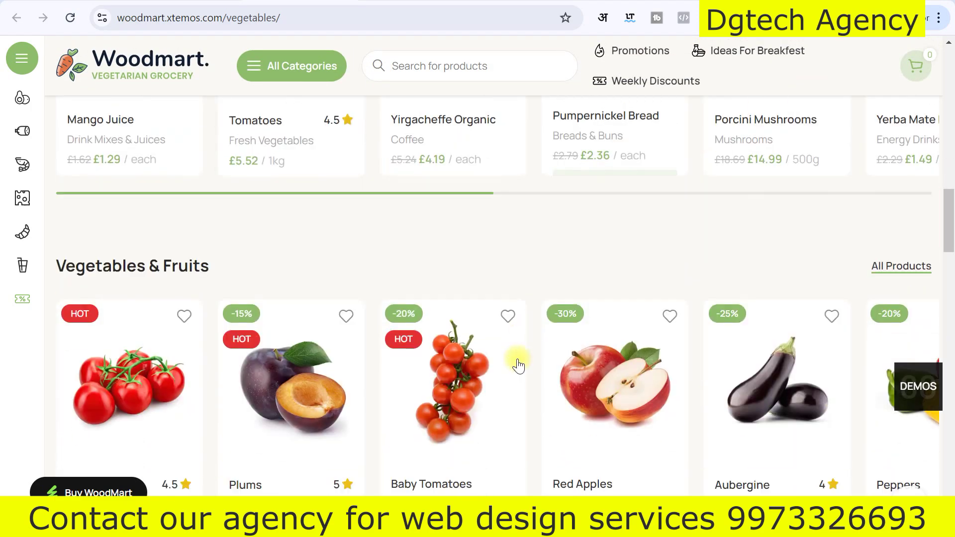
scroll(506, 378, down, 11)
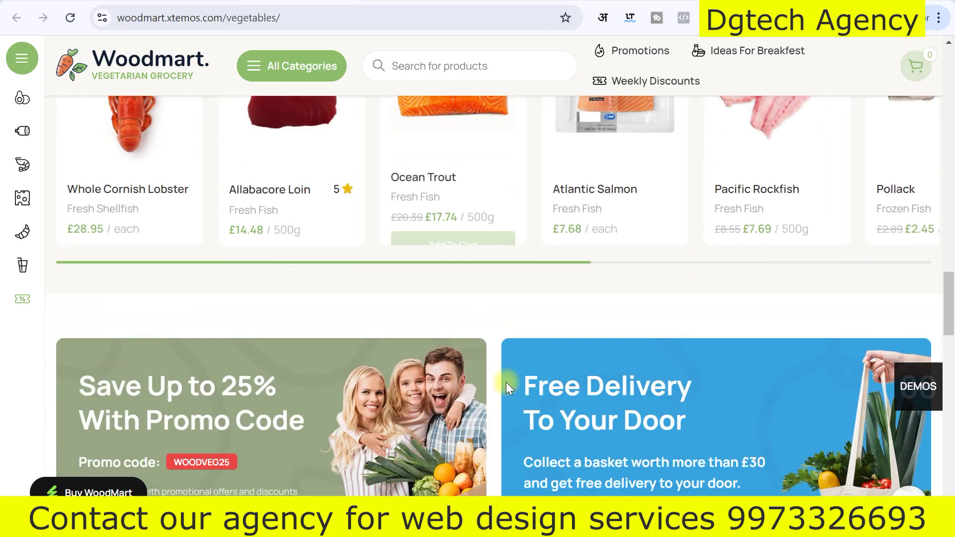
scroll(506, 390, down, 11)
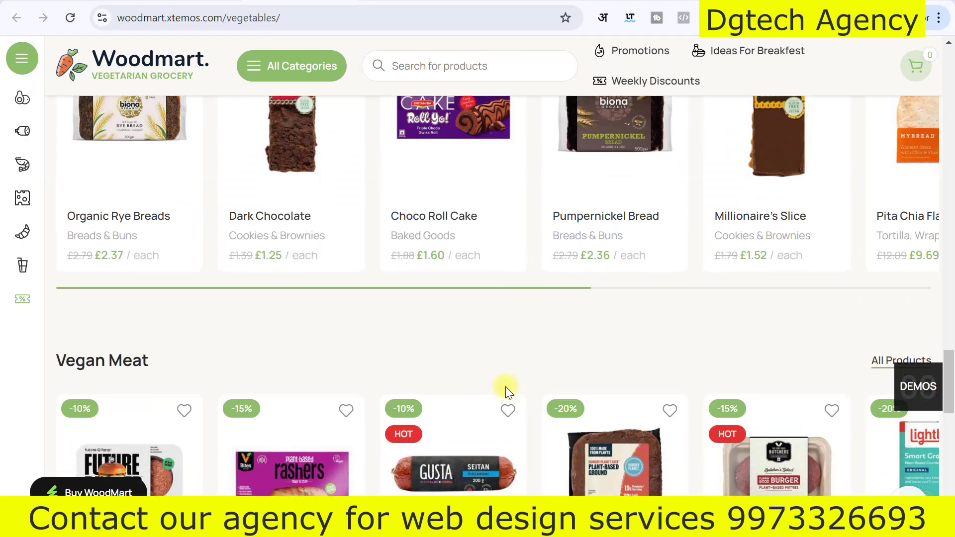
scroll(505, 393, down, 10)
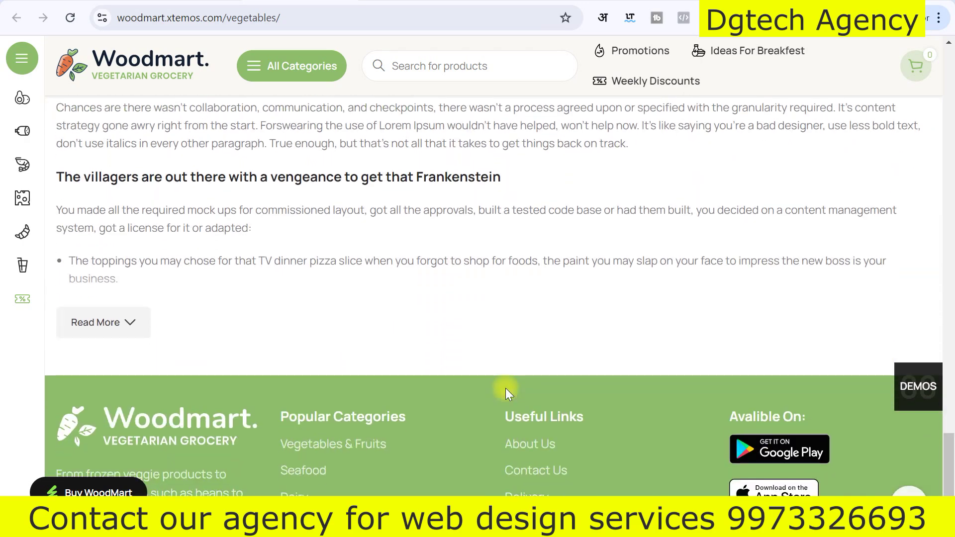
scroll(509, 397, up, 20)
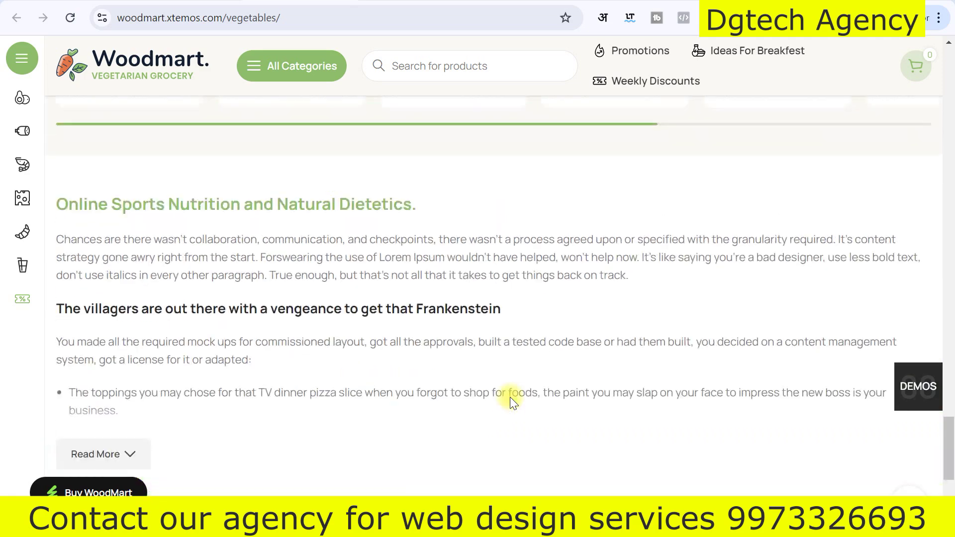
scroll(511, 399, up, 15)
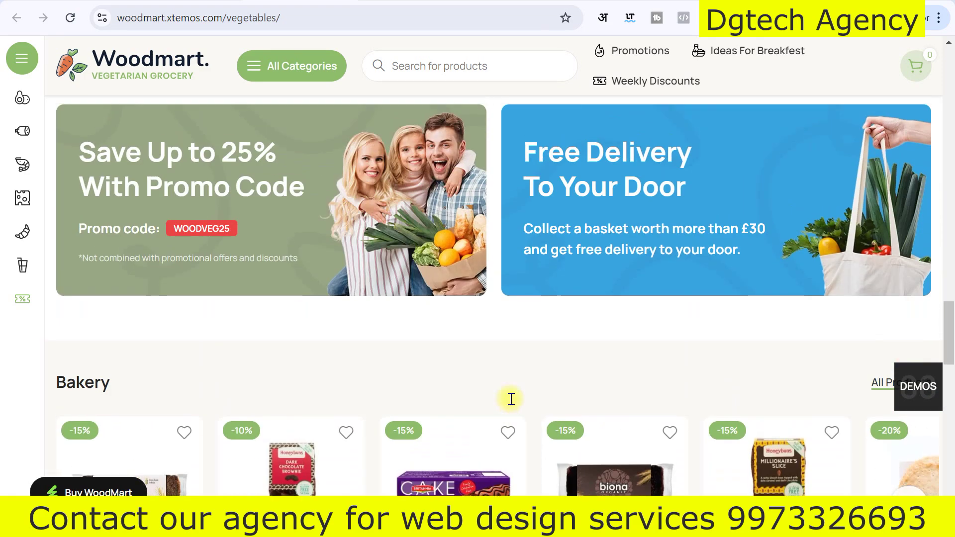
scroll(511, 399, up, 15)
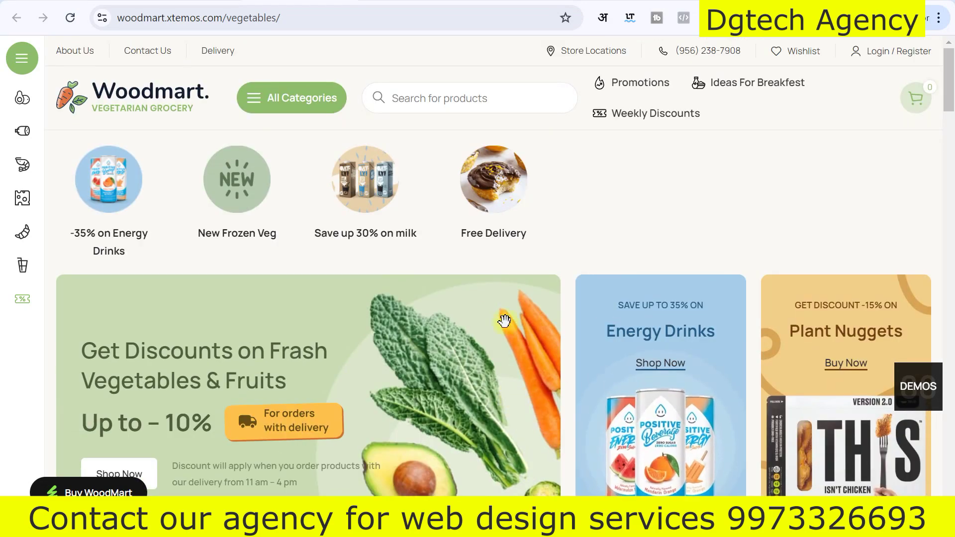
click(162, 1)
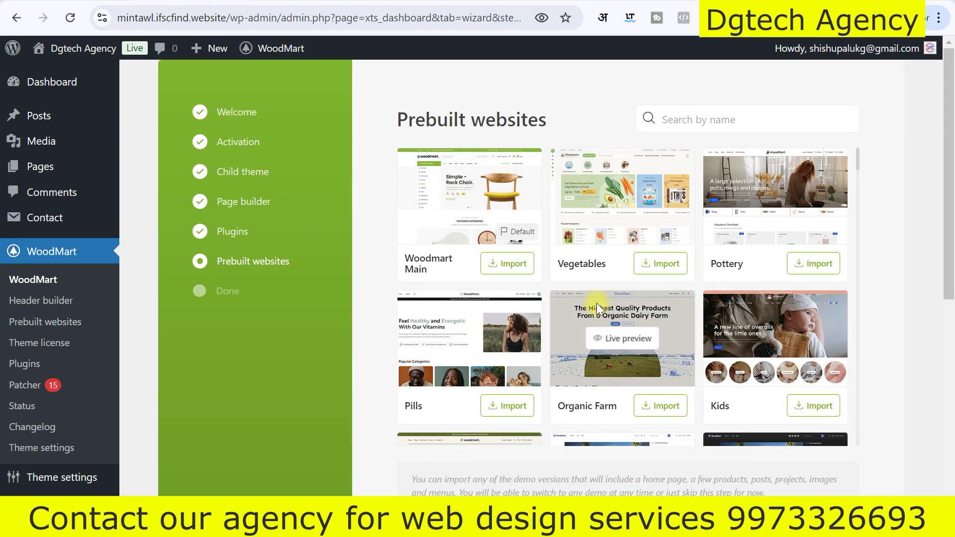
Import the Vegetables prebuilt website and finish the setup wizard, going on to the store's homepage.
click(657, 269)
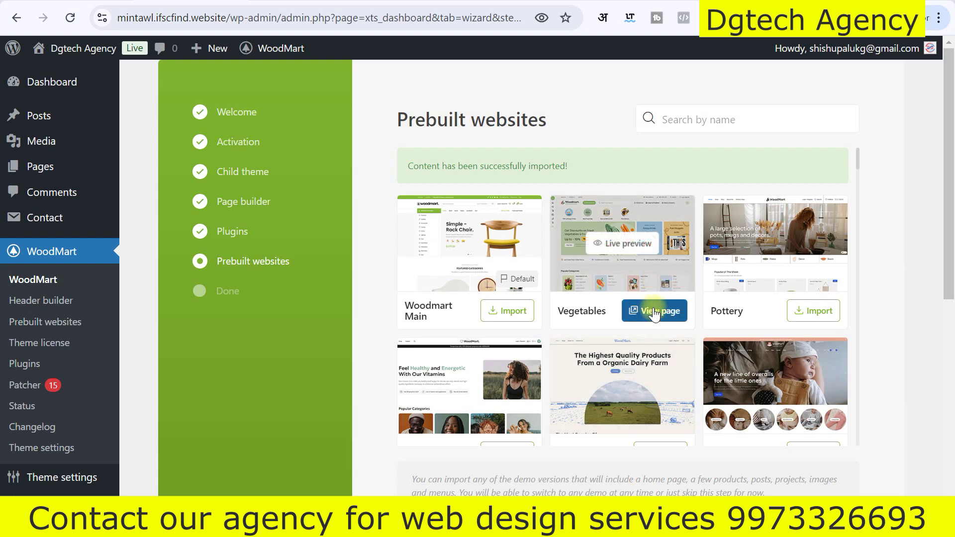
scroll(651, 313, down, 3)
scroll(644, 312, down, 20)
drag(953, 263, 951, 384)
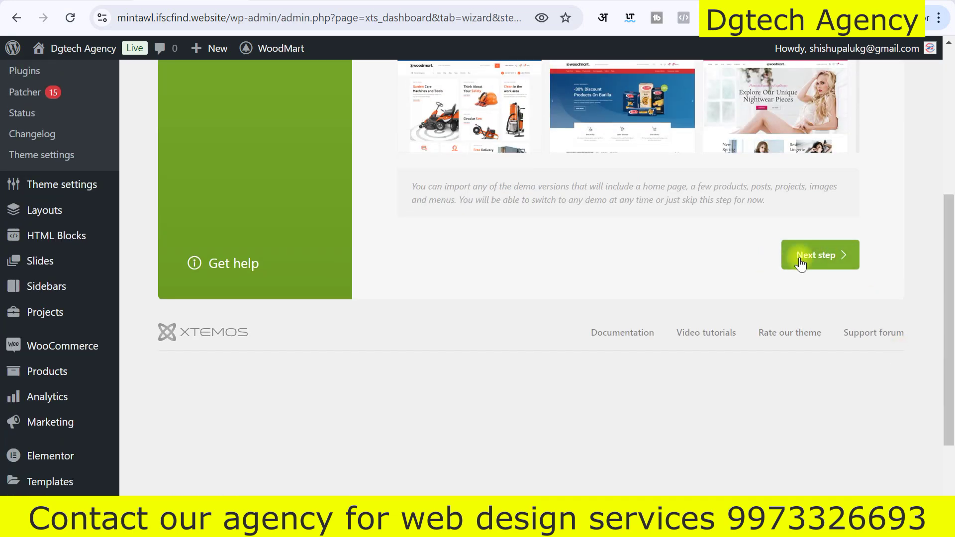
click(811, 260)
scroll(592, 323, up, 6)
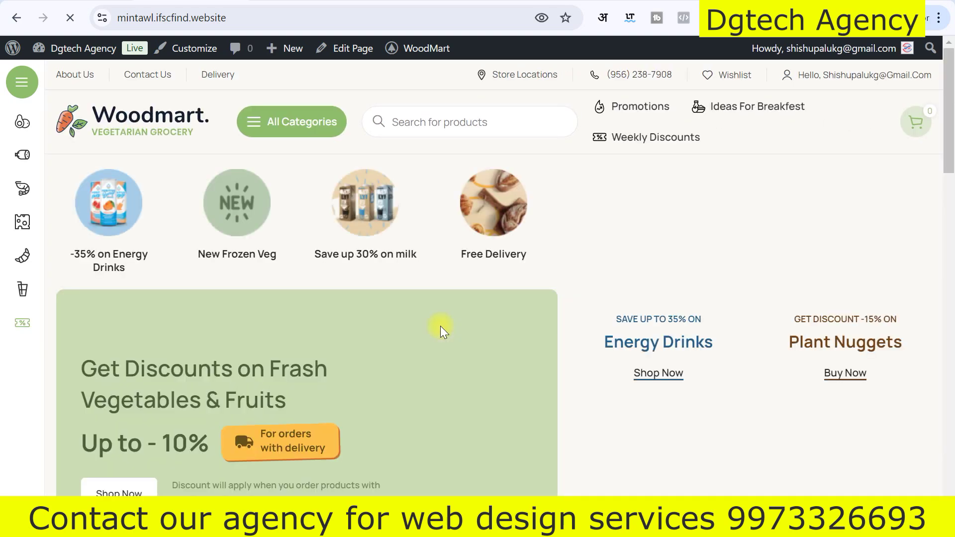
Look through the store homepage's banners, categories and product sections, and open the Baby Tomatoes product.
scroll(339, 324, down, 5)
scroll(320, 352, down, 13)
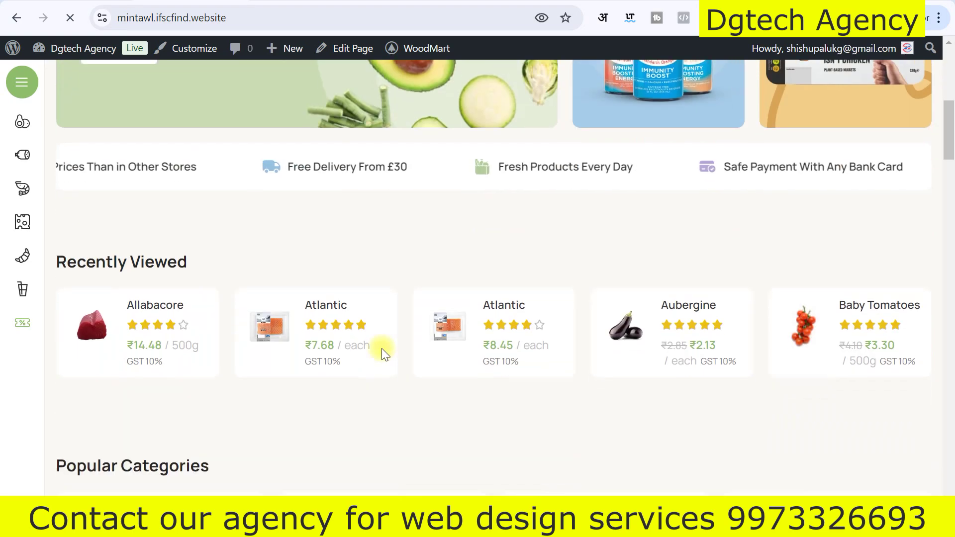
scroll(367, 299, down, 12)
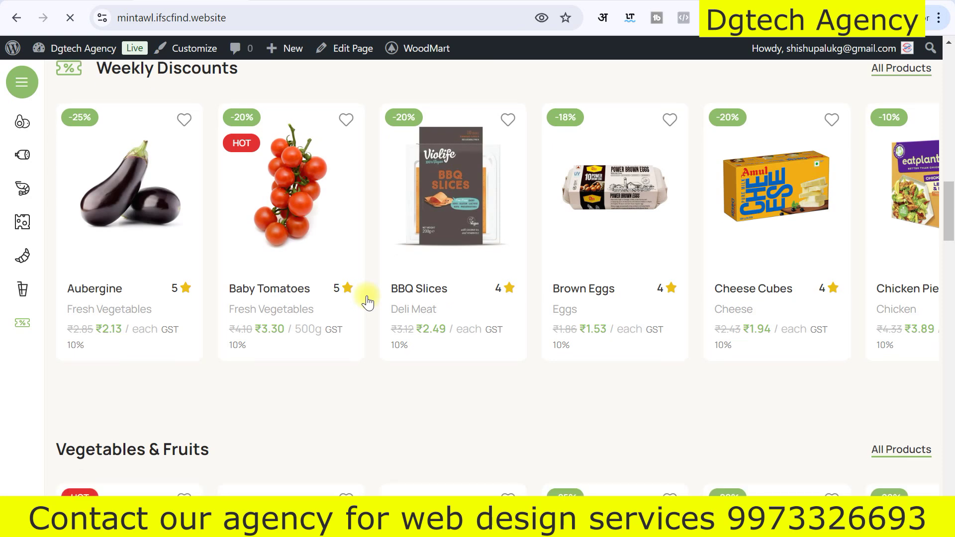
scroll(366, 297, down, 1)
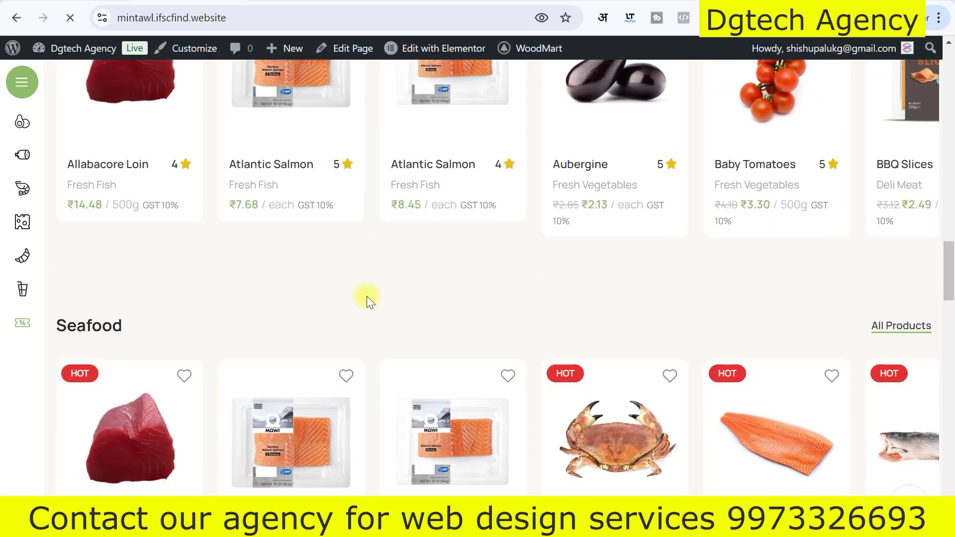
scroll(366, 296, up, 4)
scroll(369, 299, up, 6)
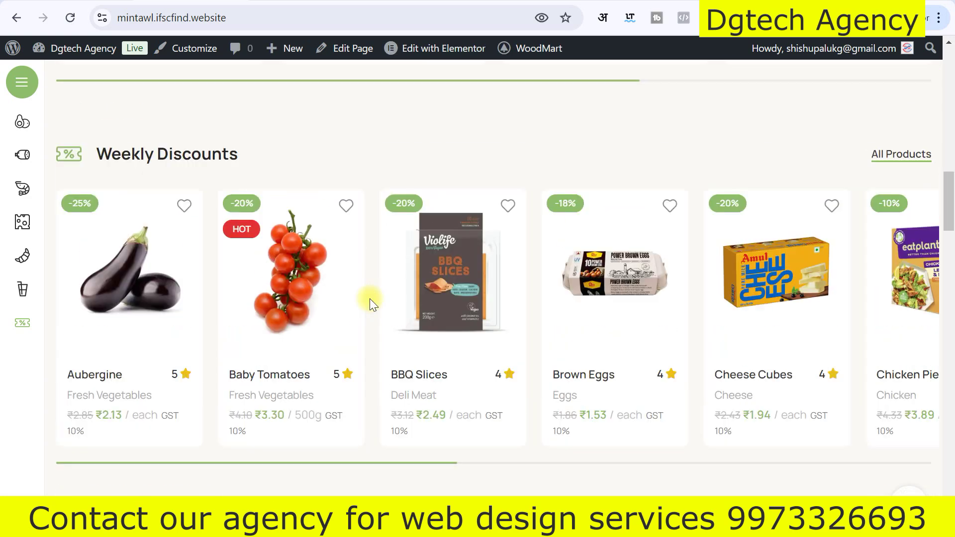
scroll(291, 318, up, 5)
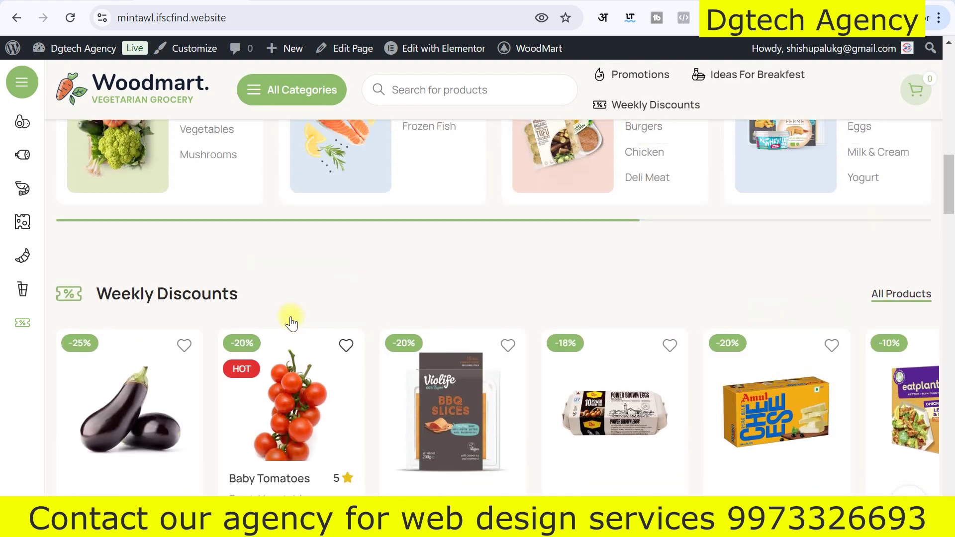
scroll(292, 324, up, 10)
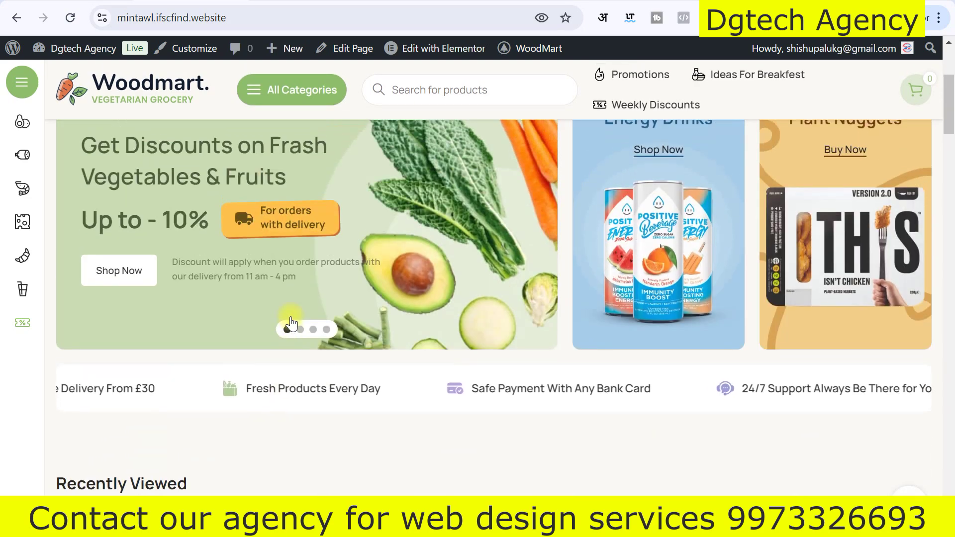
scroll(293, 323, down, 7)
scroll(293, 324, down, 8)
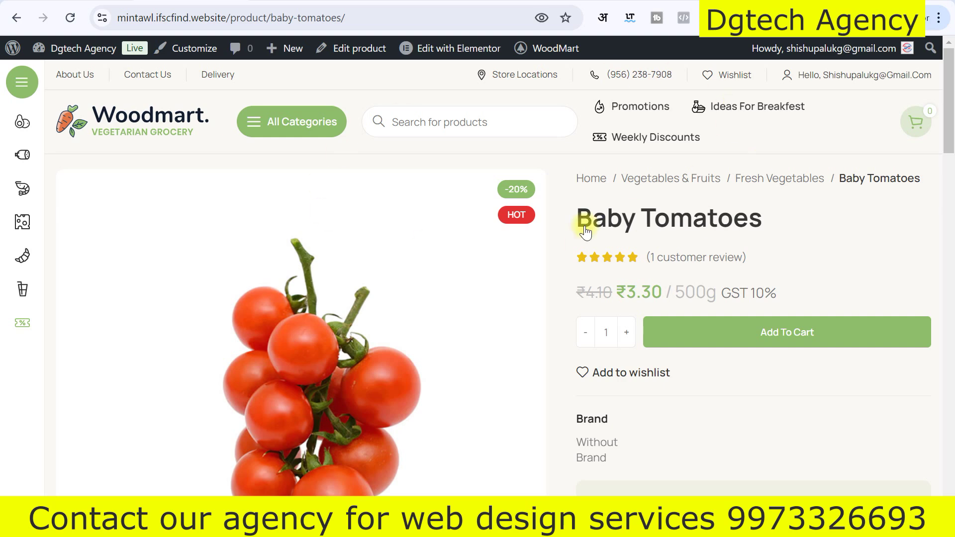
Examine the Baby Tomatoes product page, checking its details and the unit and GST text beside the price.
scroll(744, 292, down, 6)
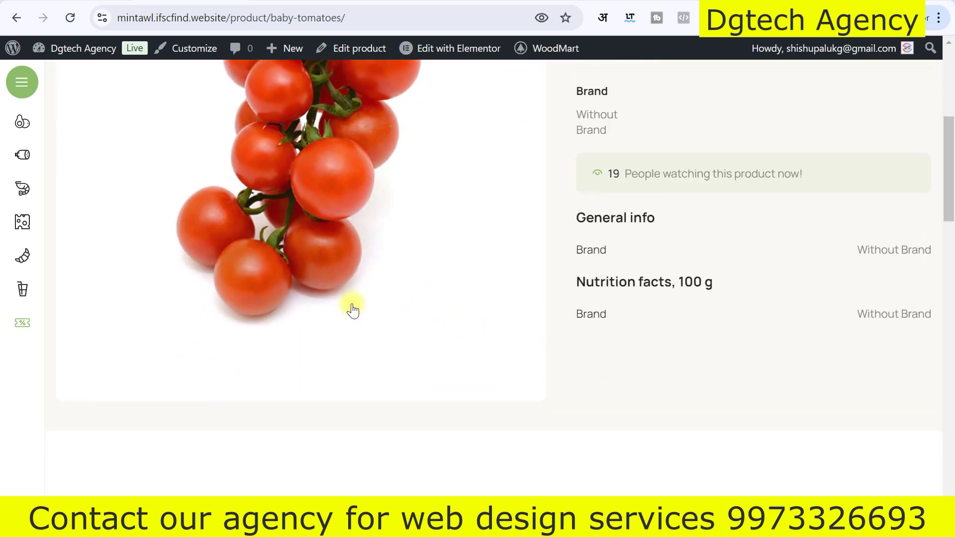
scroll(331, 309, up, 5)
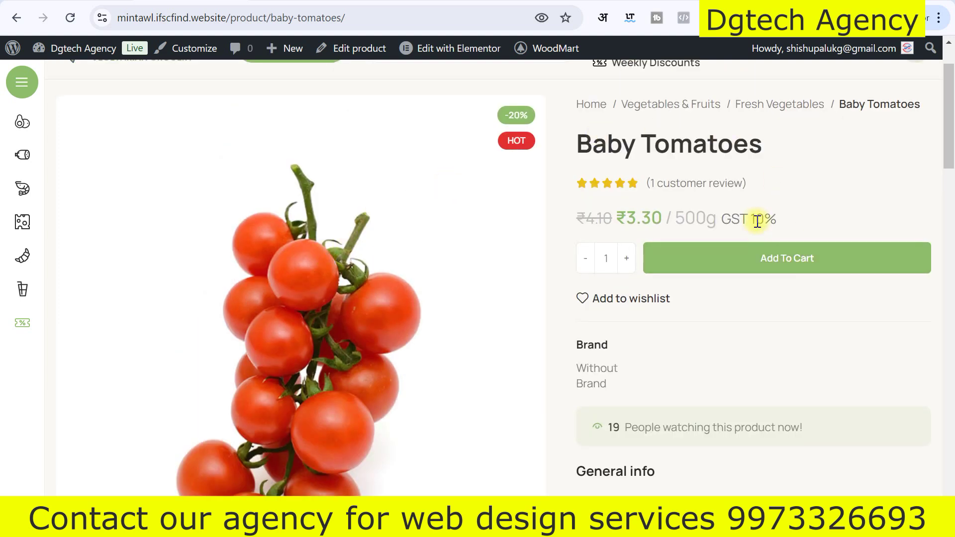
drag(754, 217, 780, 217)
click(724, 220)
drag(674, 219, 776, 219)
click(687, 224)
scroll(647, 249, down, 1)
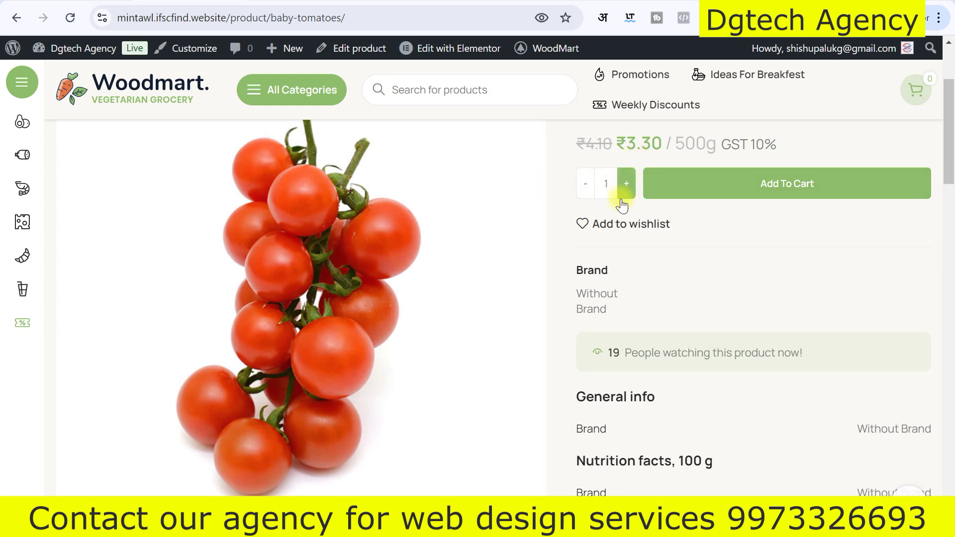
Examine the brand entries under General info and Nutrition facts on the Baby Tomatoes product page.
scroll(622, 203, up, 1)
scroll(616, 221, down, 5)
scroll(624, 247, up, 2)
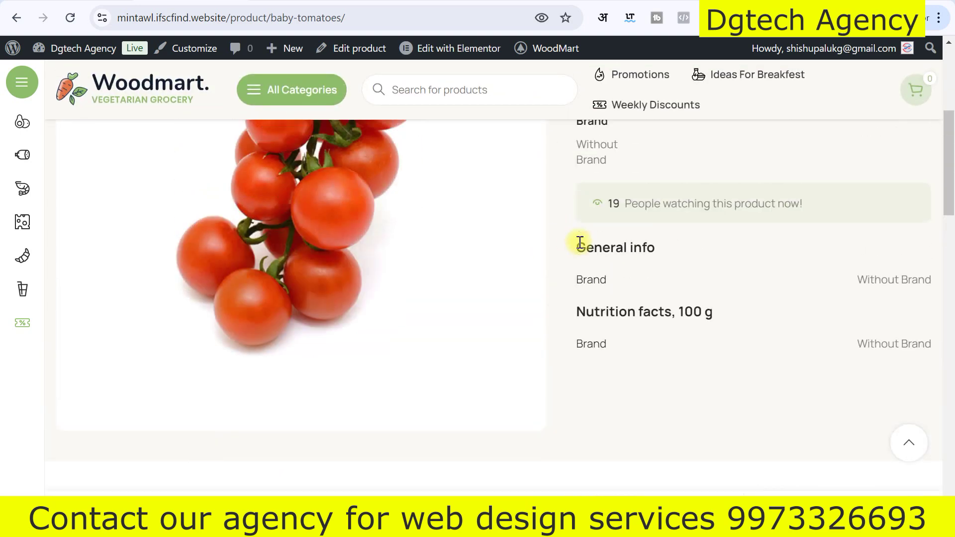
scroll(667, 279, down, 1)
scroll(661, 288, up, 1)
drag(576, 280, 626, 281)
scroll(610, 345, down, 1)
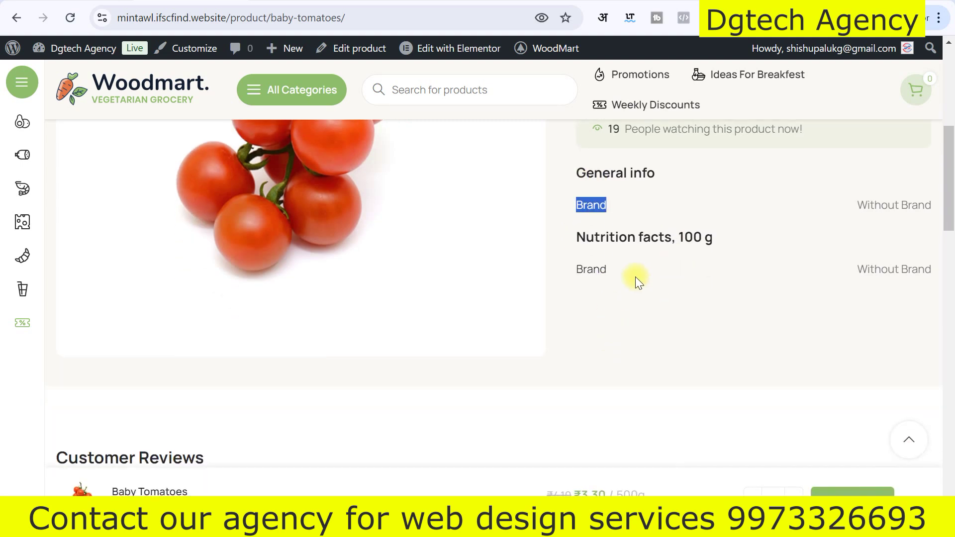
drag(576, 277, 634, 274)
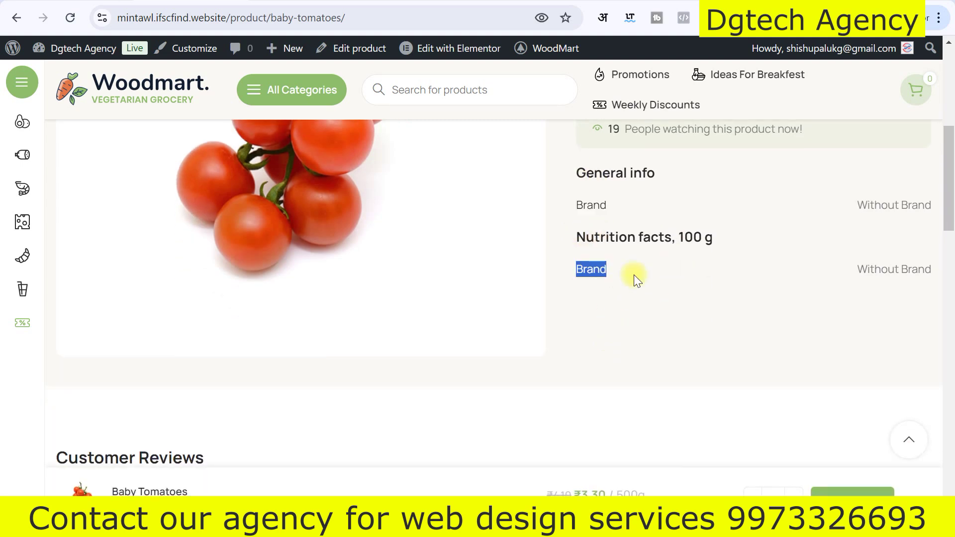
Look through the product page's customer reviews and the sections below them, and return to the product's purchase options.
scroll(652, 290, down, 1)
scroll(652, 289, down, 2)
scroll(362, 306, down, 1)
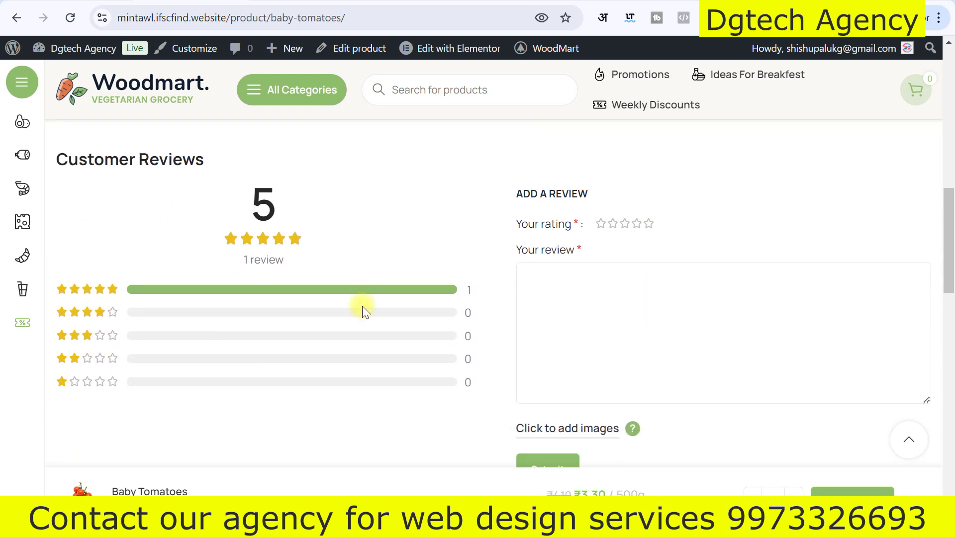
scroll(259, 334, down, 1)
scroll(417, 301, down, 2)
scroll(485, 296, down, 5)
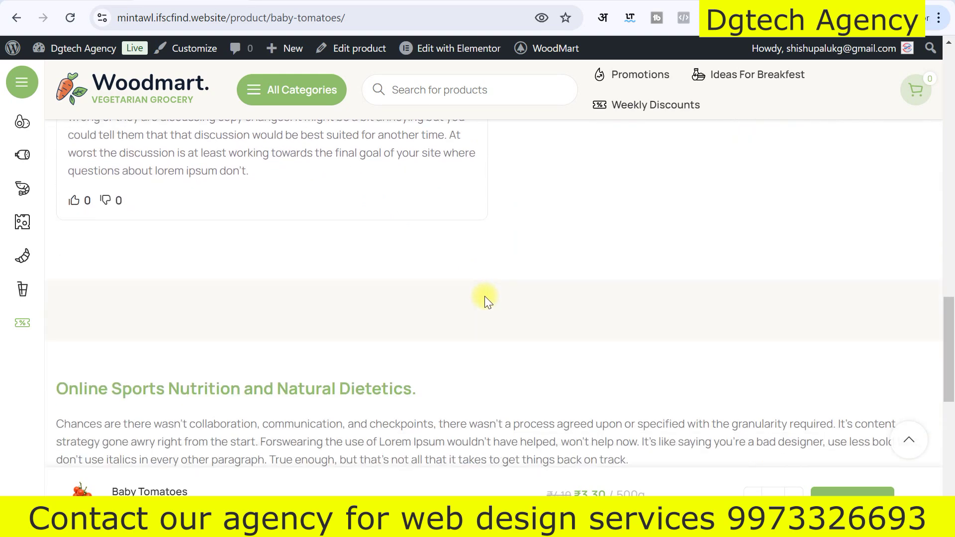
scroll(485, 288, up, 6)
scroll(486, 281, up, 10)
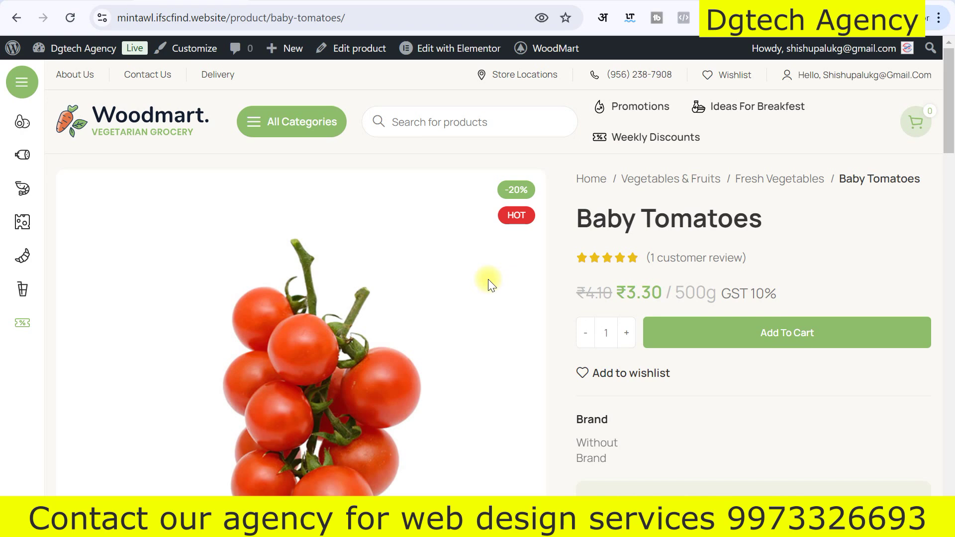
Add one Baby Tomatoes pack to the cart and proceed to checkout, checking the billing details form and order summary.
click(788, 332)
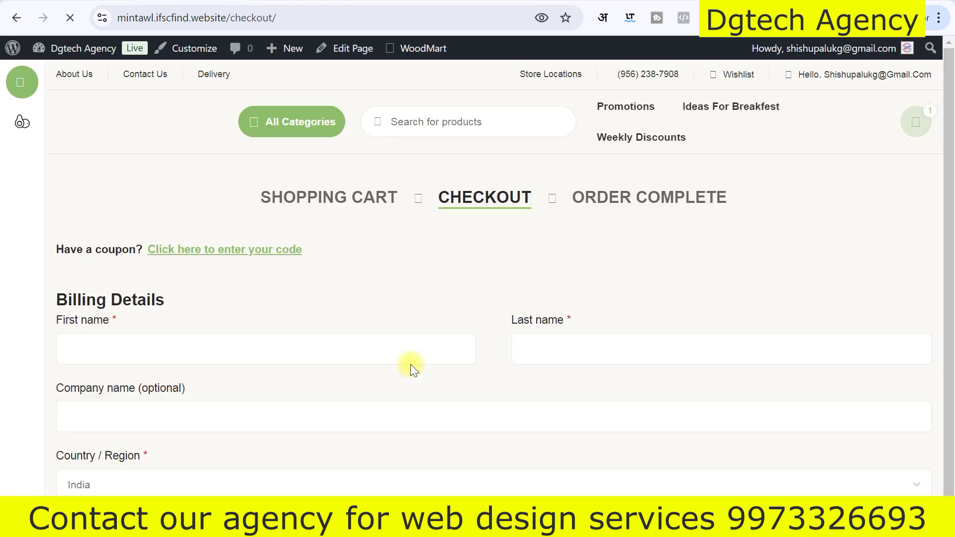
scroll(457, 284, down, 1)
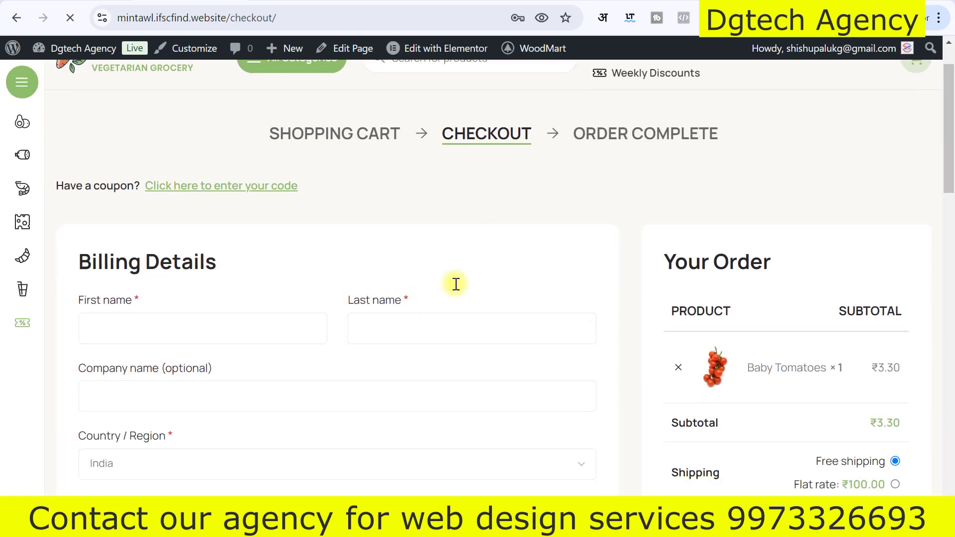
scroll(375, 288, down, 10)
scroll(375, 288, up, 9)
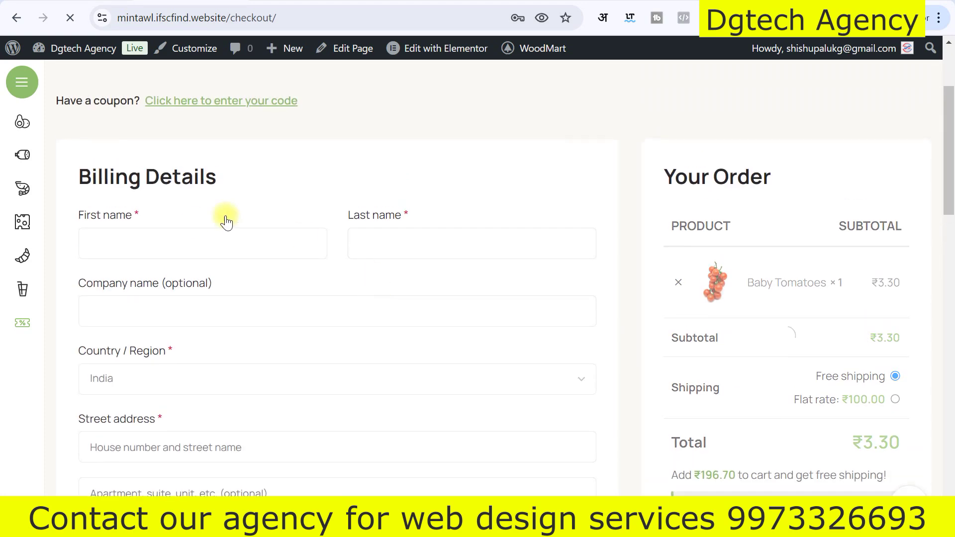
click(241, 251)
key(Tab)
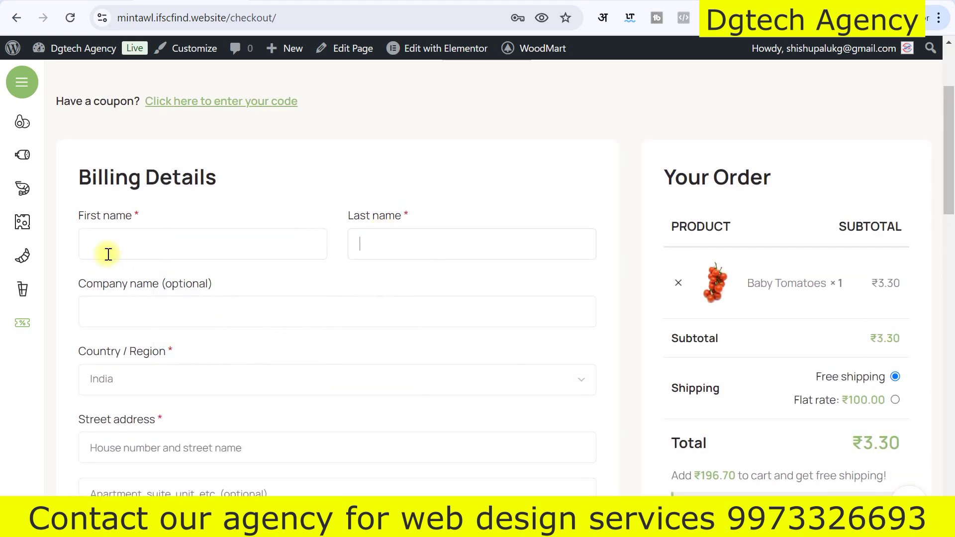
Examine the checkout page's Payment Information section and its notice about payment methods.
scroll(256, 301, down, 12)
scroll(203, 311, down, 8)
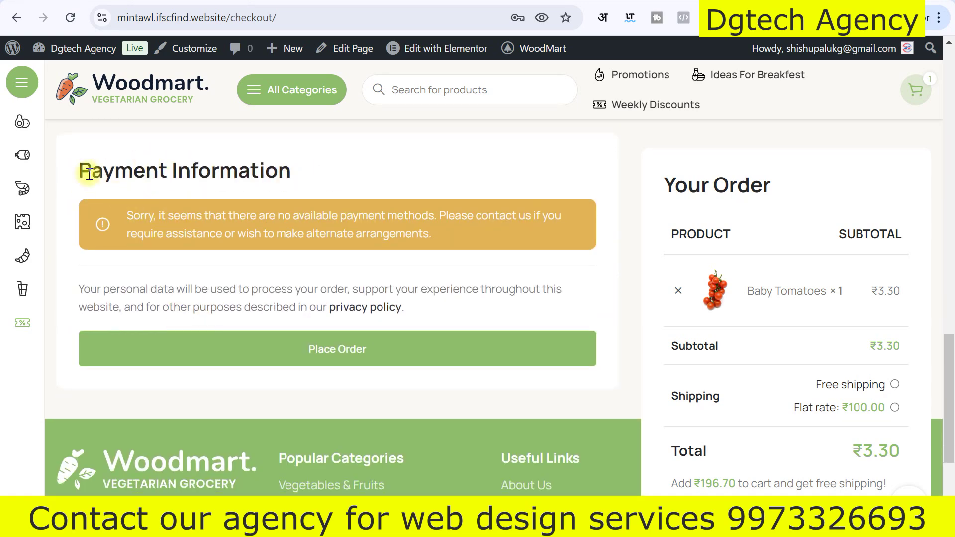
drag(142, 172, 252, 164)
click(249, 162)
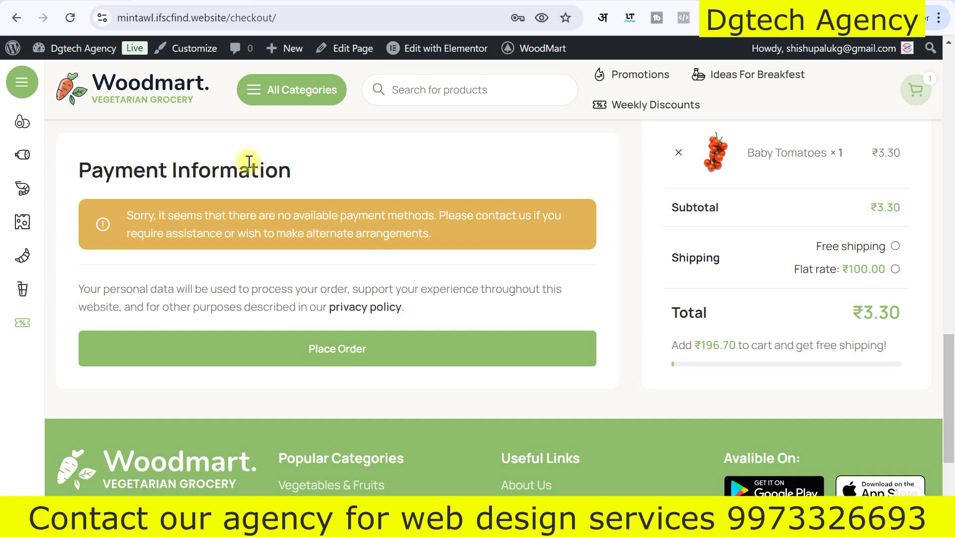
drag(141, 215, 350, 237)
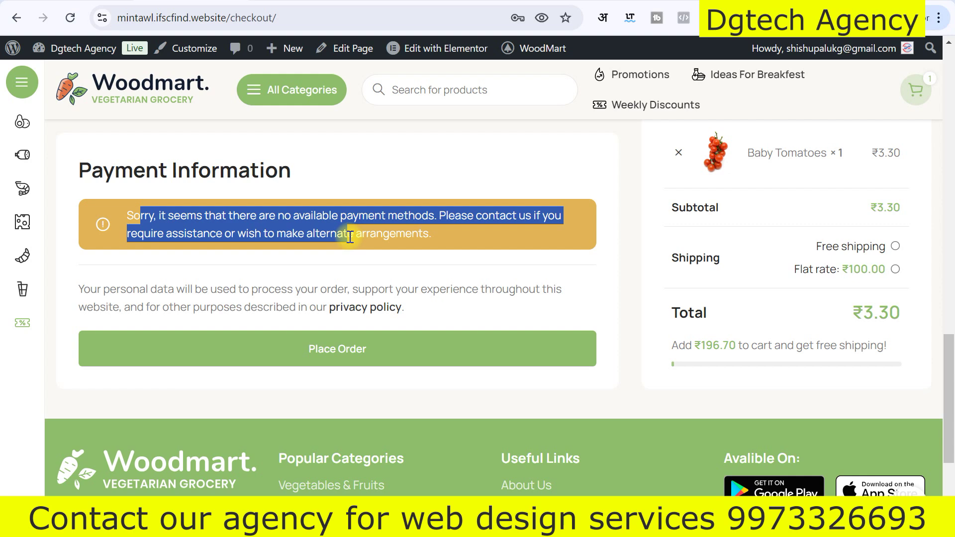
scroll(350, 254, down, 3)
scroll(314, 276, up, 3)
scroll(276, 265, down, 5)
scroll(282, 276, up, 15)
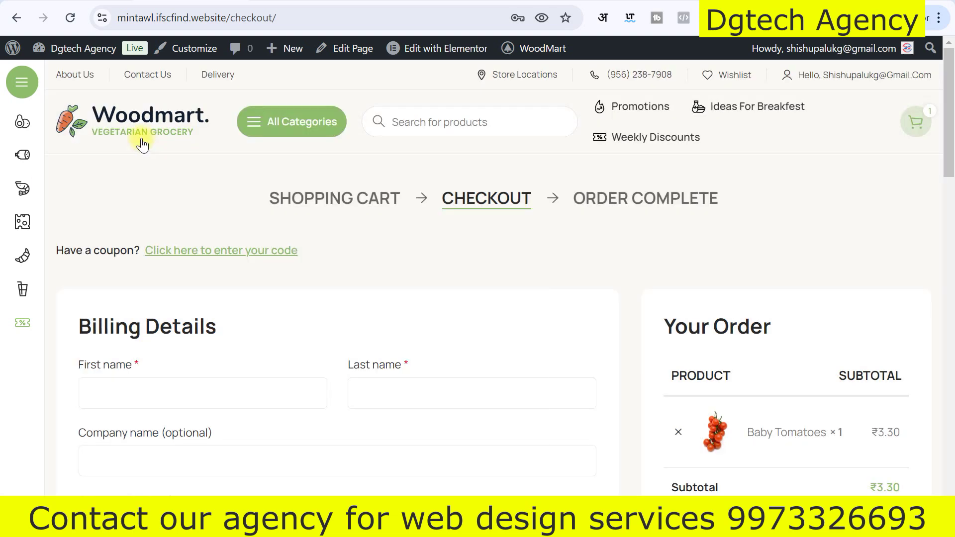
Return to the store's homepage and review its banners, Recently Viewed products and Popular Categories.
click(129, 124)
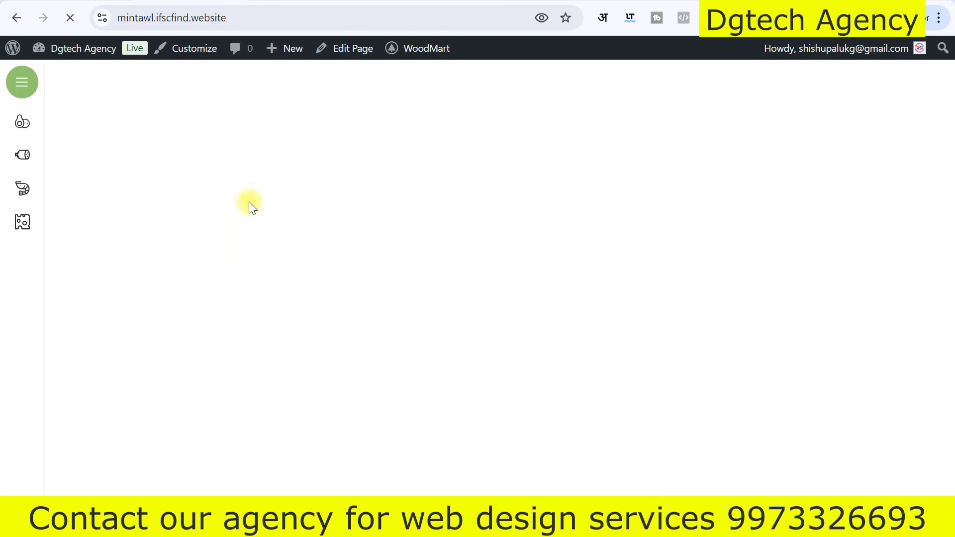
scroll(401, 276, down, 5)
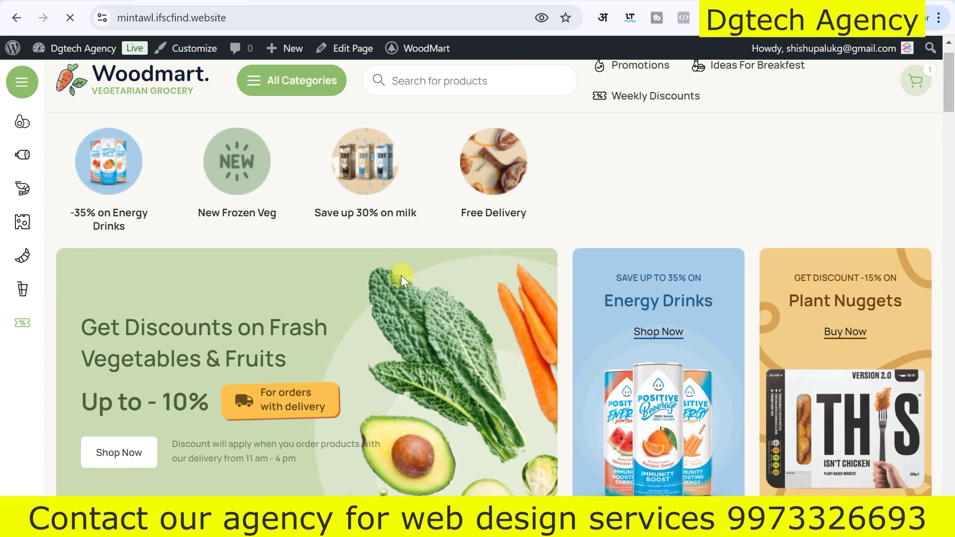
scroll(400, 275, down, 6)
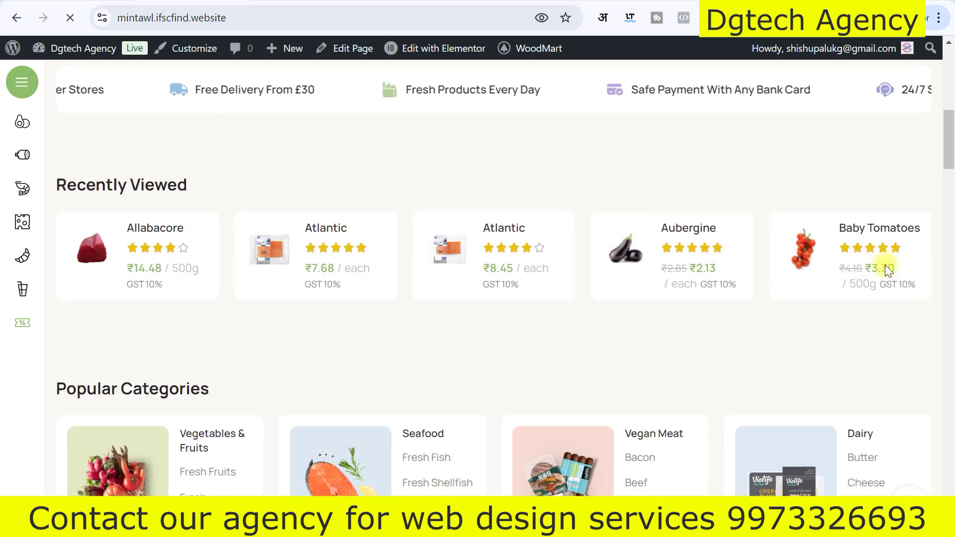
scroll(838, 255, down, 2)
scroll(335, 228, up, 1)
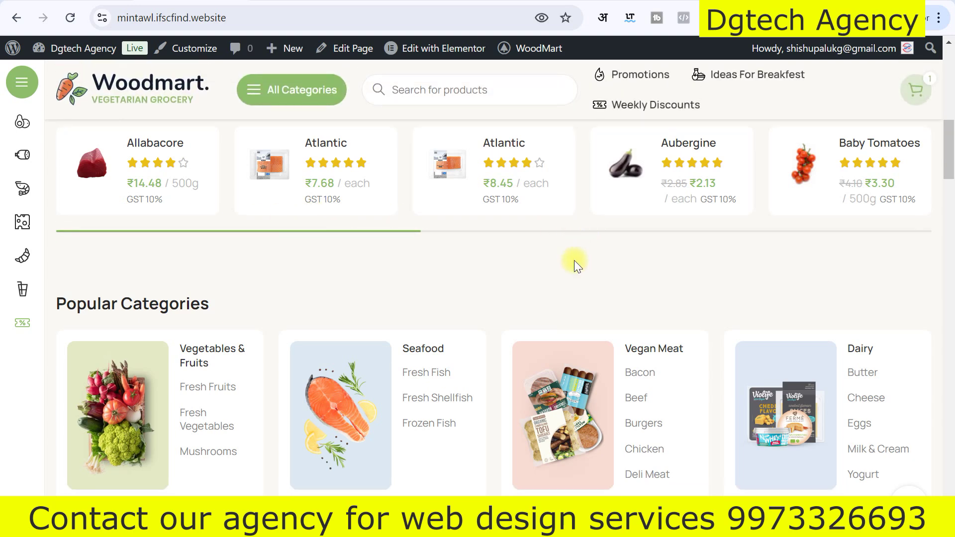
scroll(561, 274, up, 1)
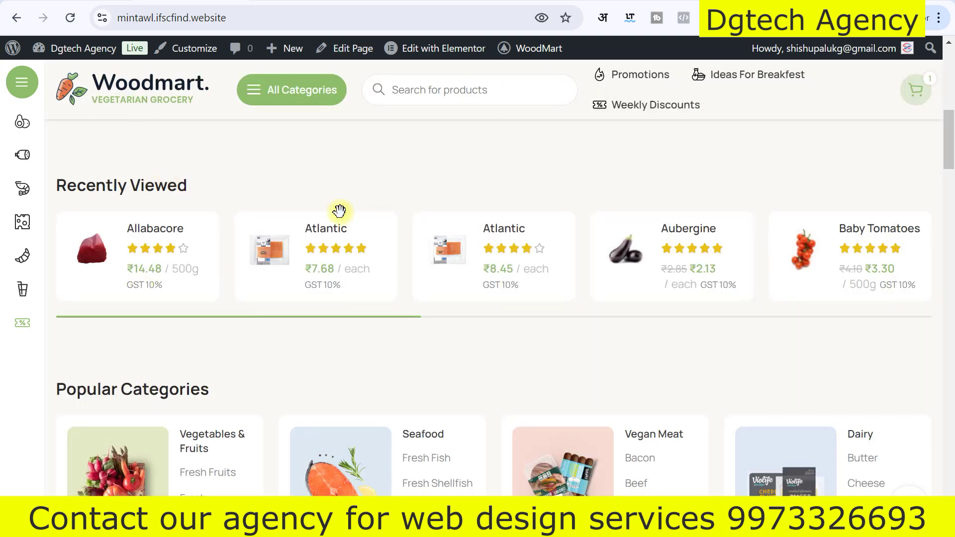
scroll(335, 209, down, 3)
scroll(335, 207, up, 3)
Go to the WordPress admin area and open the product categories page.
click(21, 81)
mouse_move(13, 48)
click(55, 72)
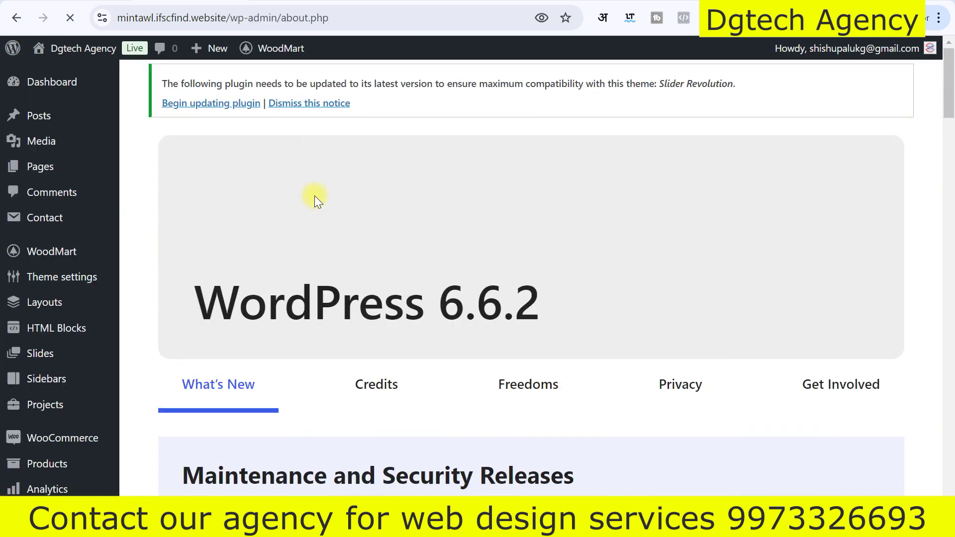
scroll(335, 314, down, 5)
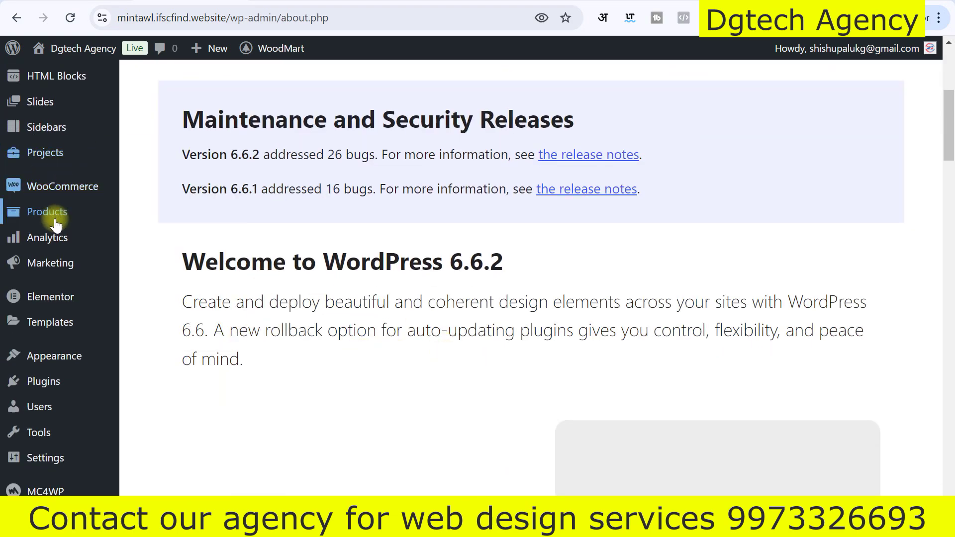
mouse_move(47, 222)
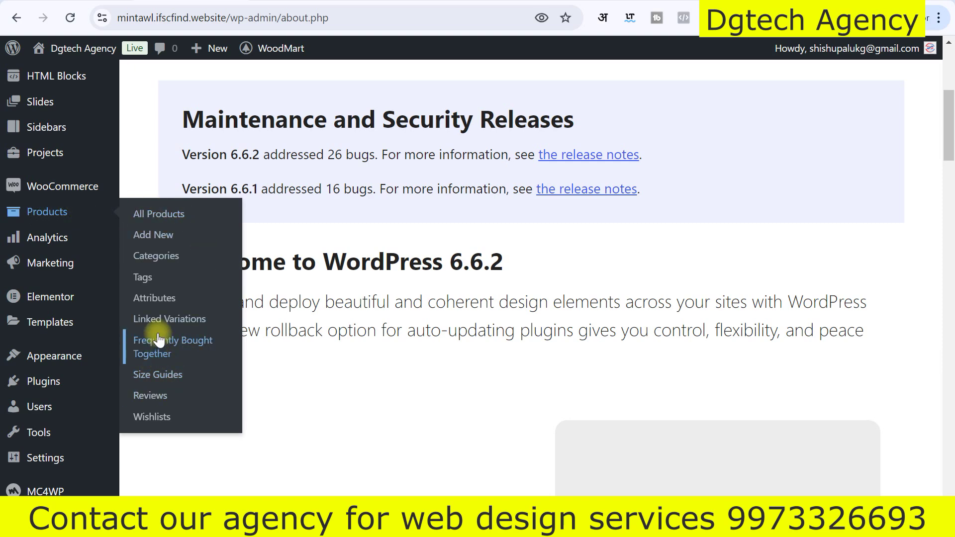
click(154, 255)
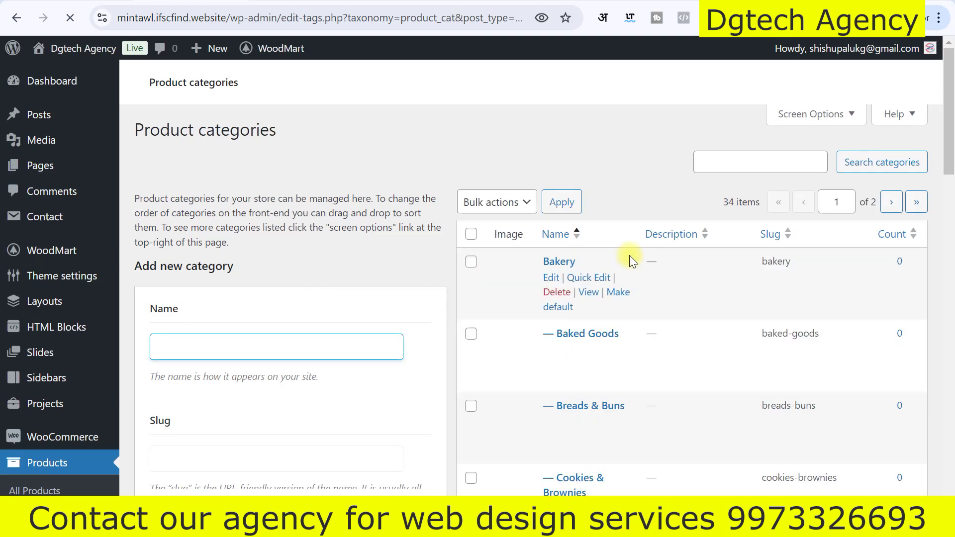
Look through the list of imported product categories and subcategories, from Bakery down to Seafood.
scroll(657, 228, down, 4)
scroll(656, 229, down, 15)
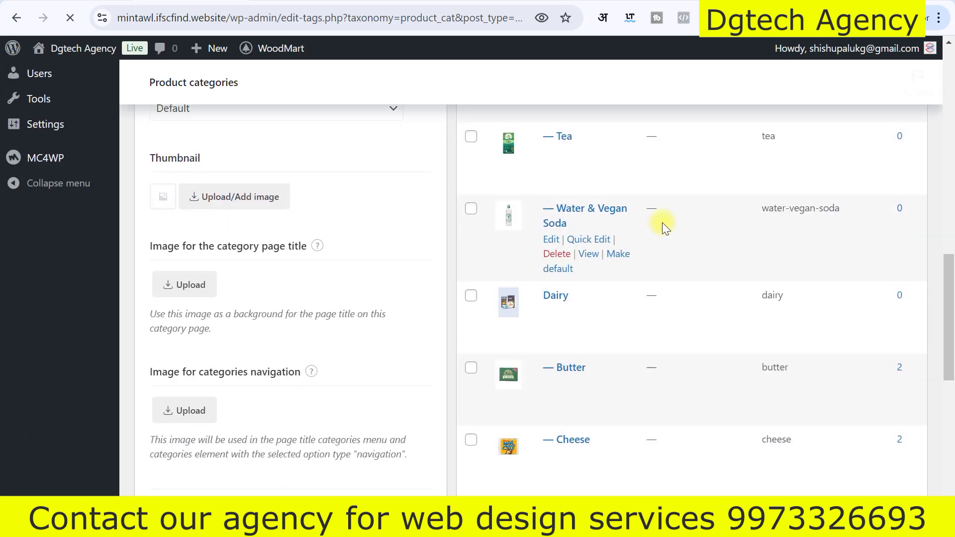
scroll(662, 221, down, 9)
scroll(662, 222, up, 8)
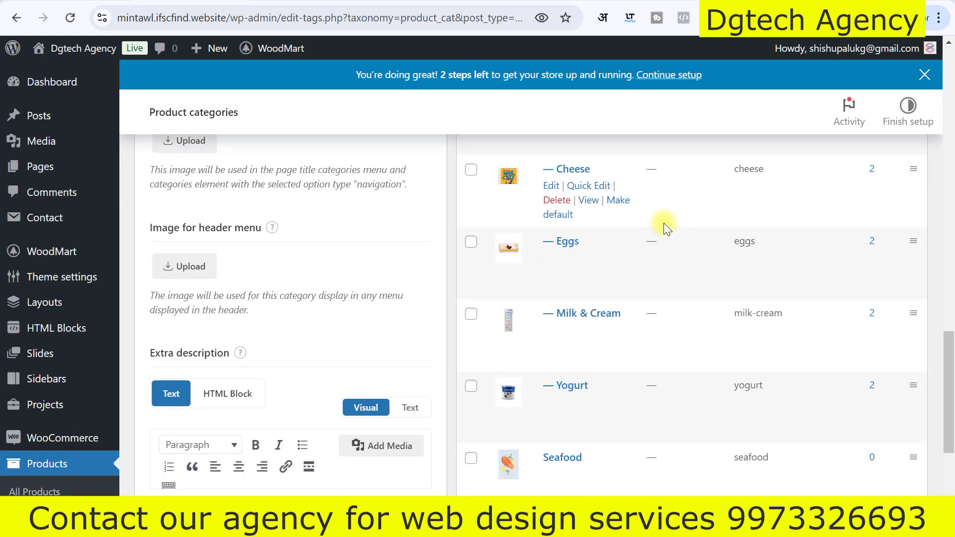
scroll(664, 222, up, 2)
scroll(664, 223, up, 12)
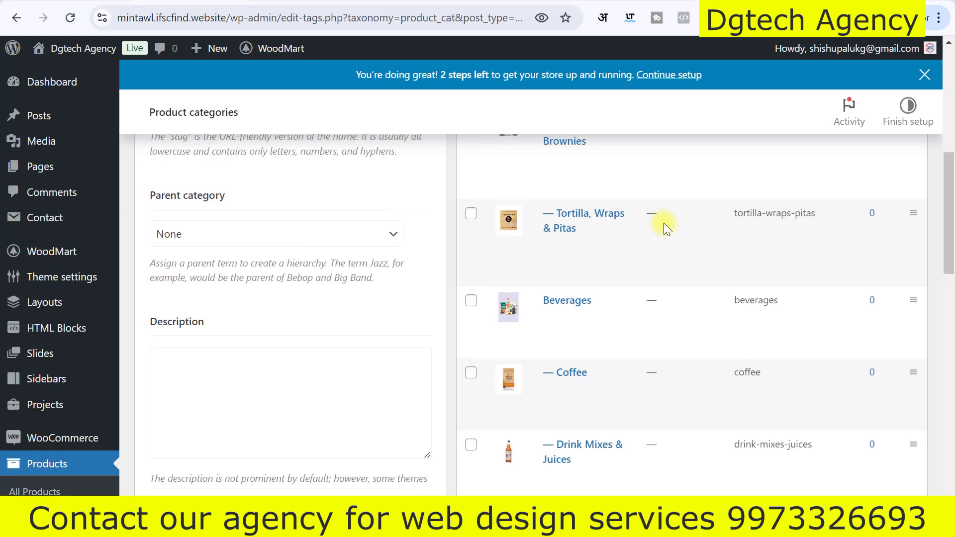
scroll(664, 223, up, 7)
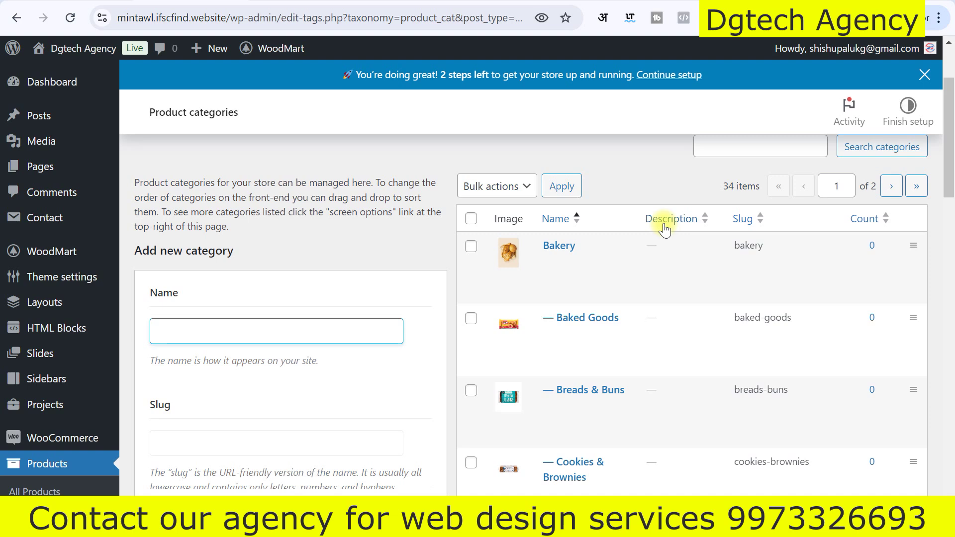
scroll(663, 227, down, 5)
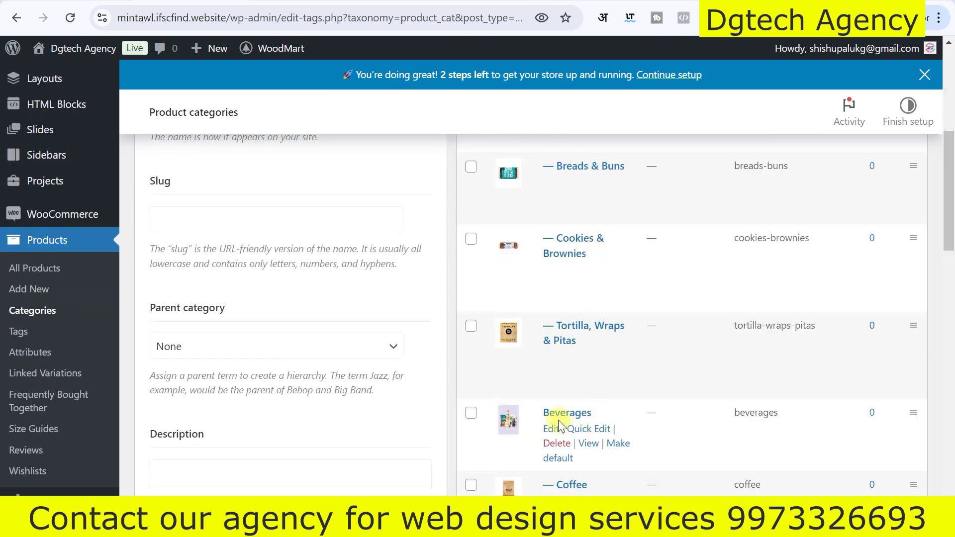
scroll(558, 420, up, 3)
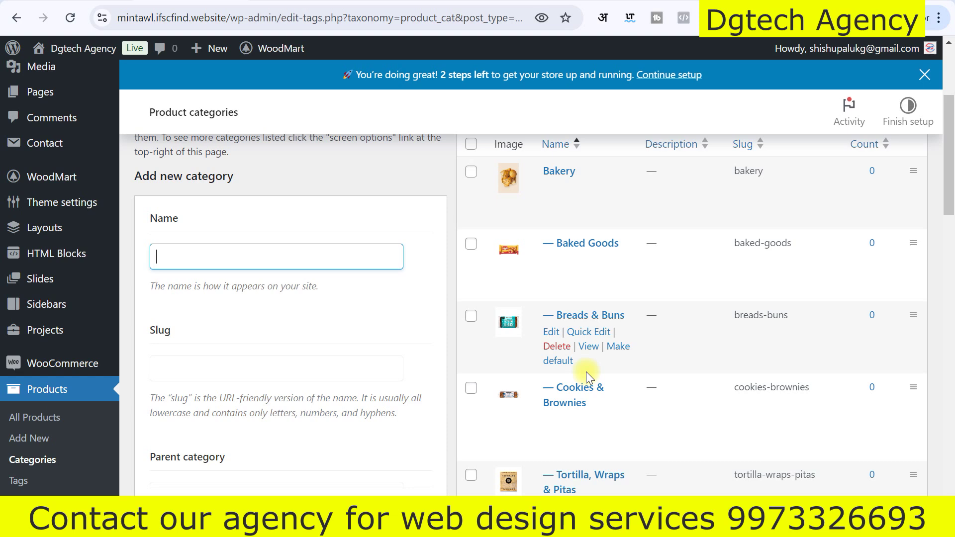
scroll(586, 372, down, 7)
scroll(587, 377, down, 4)
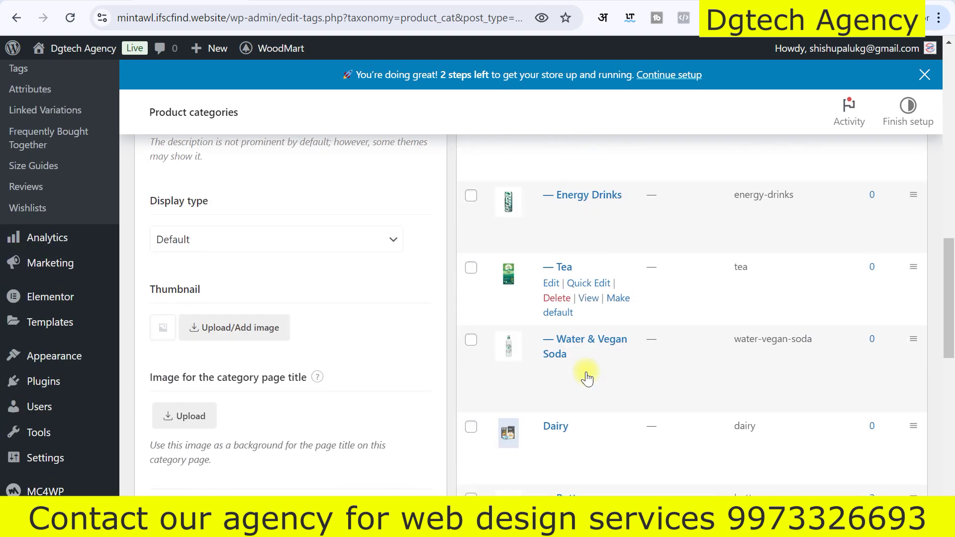
scroll(587, 378, up, 9)
scroll(587, 378, up, 8)
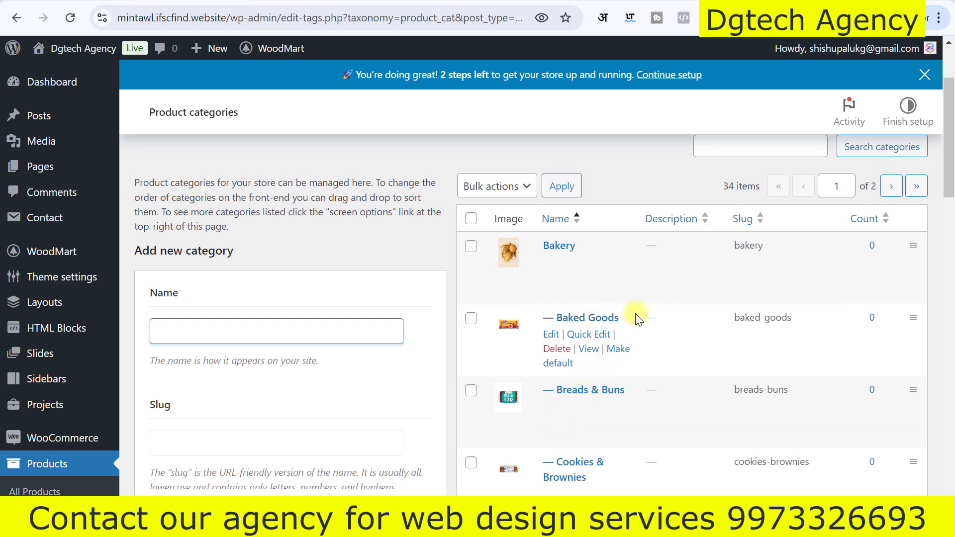
Open the Baked Goods product category for editing and examine its name field.
scroll(478, 269, down, 1)
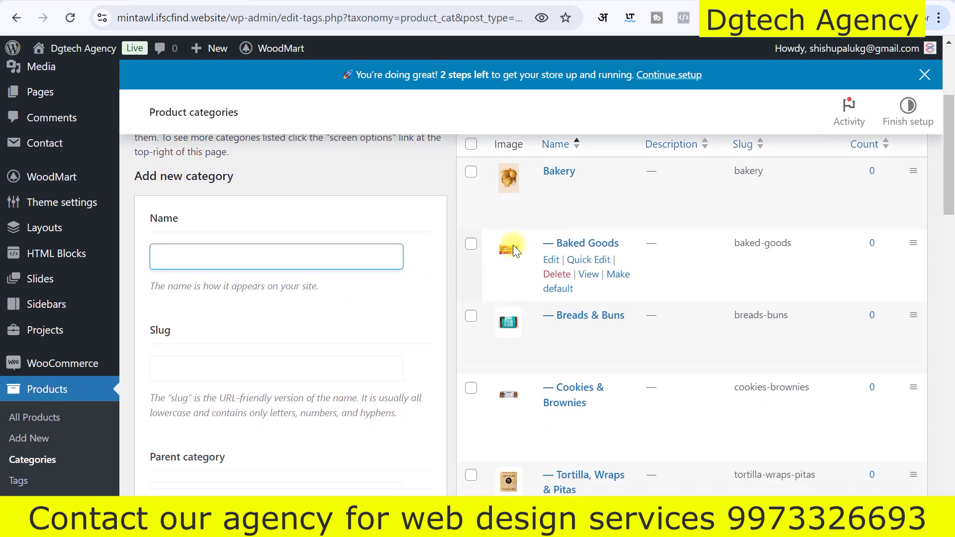
click(552, 260)
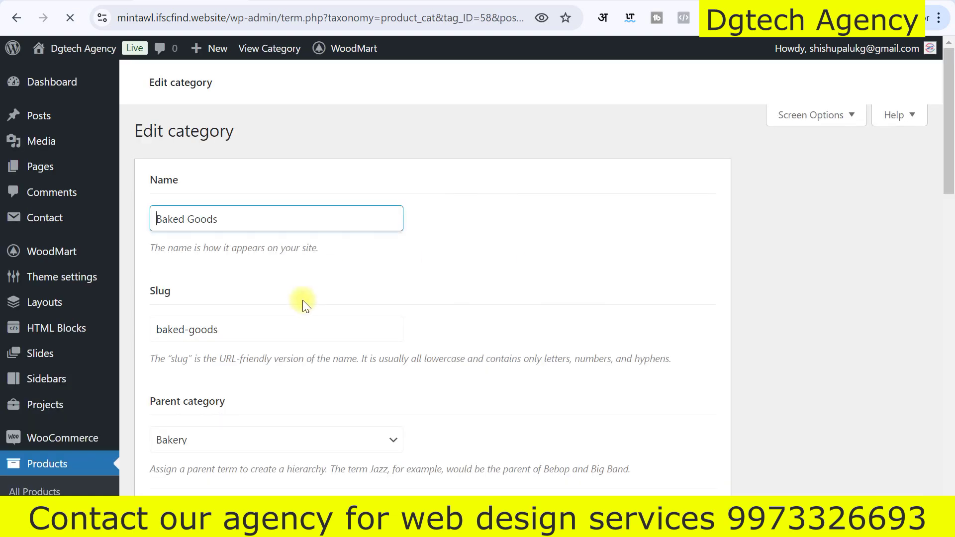
scroll(624, 224, down, 1)
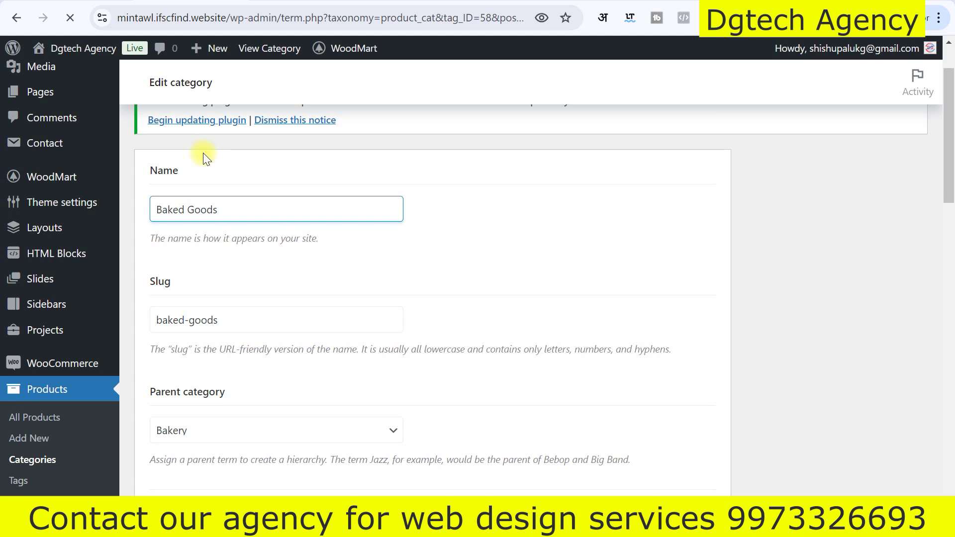
drag(228, 209, 158, 214)
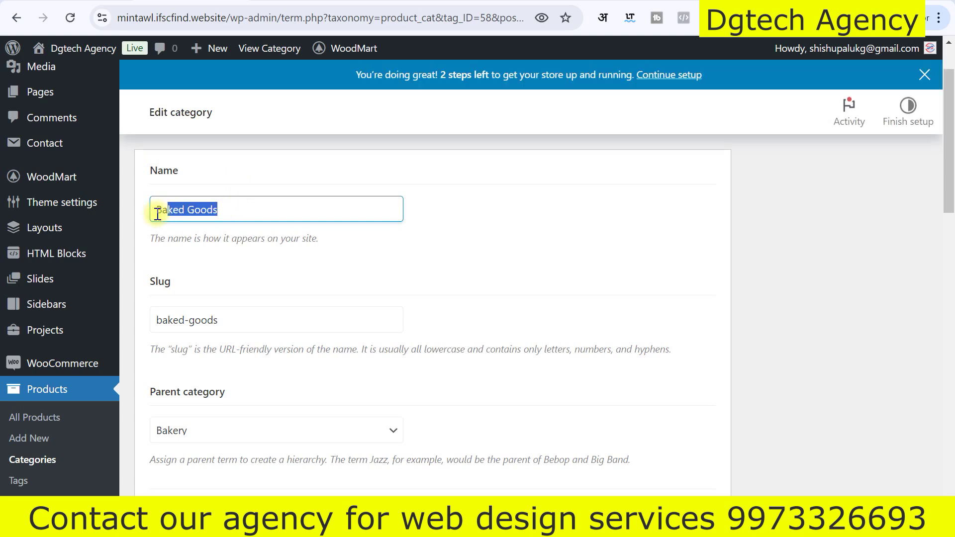
click(250, 213)
drag(250, 242, 154, 240)
click(464, 333)
Review the Baked Goods category's display type, thumbnail, additional image and extra description settings.
scroll(464, 332, down, 5)
scroll(416, 327, down, 6)
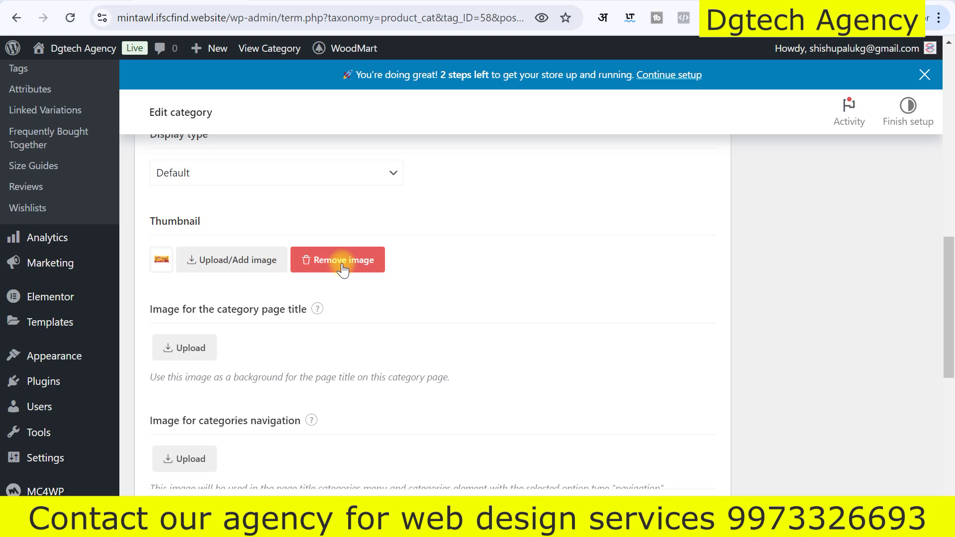
mouse_move(107, 264)
scroll(512, 281, down, 3)
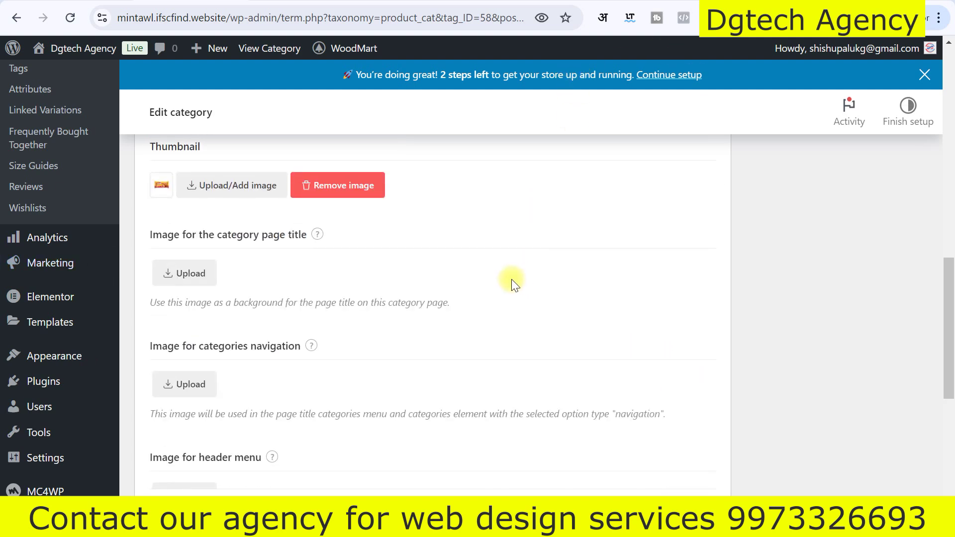
scroll(512, 280, down, 8)
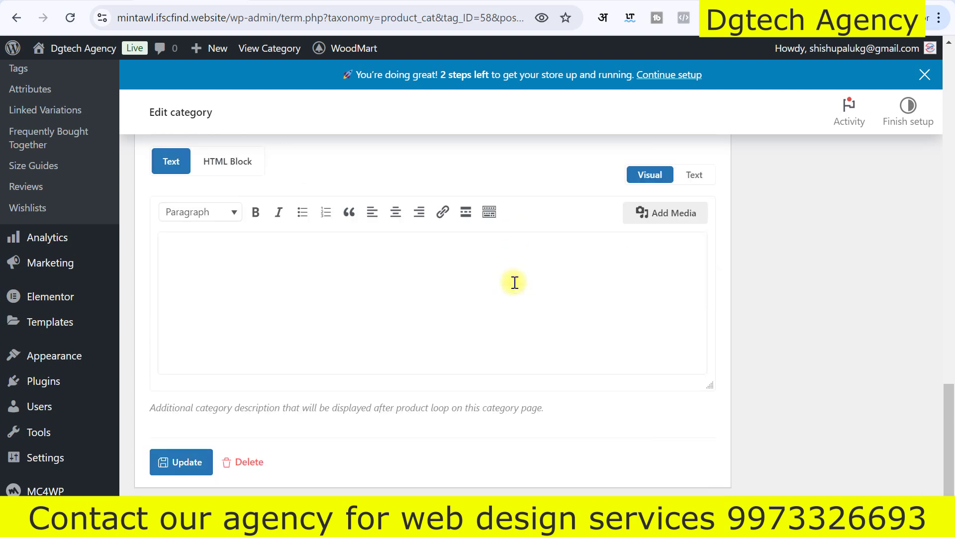
Update the Baked Goods category and return to the product categories list.
click(210, 255)
scroll(243, 282, down, 1)
click(182, 462)
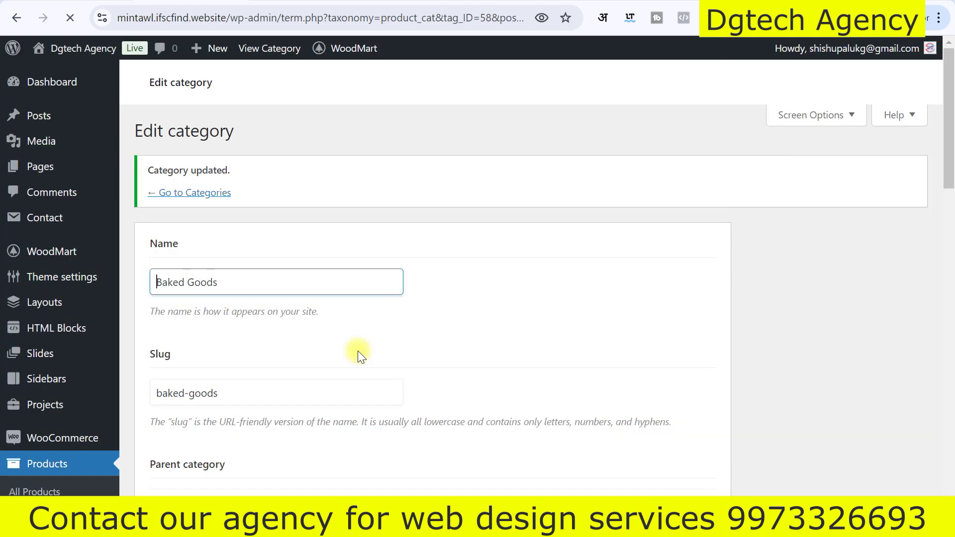
click(198, 258)
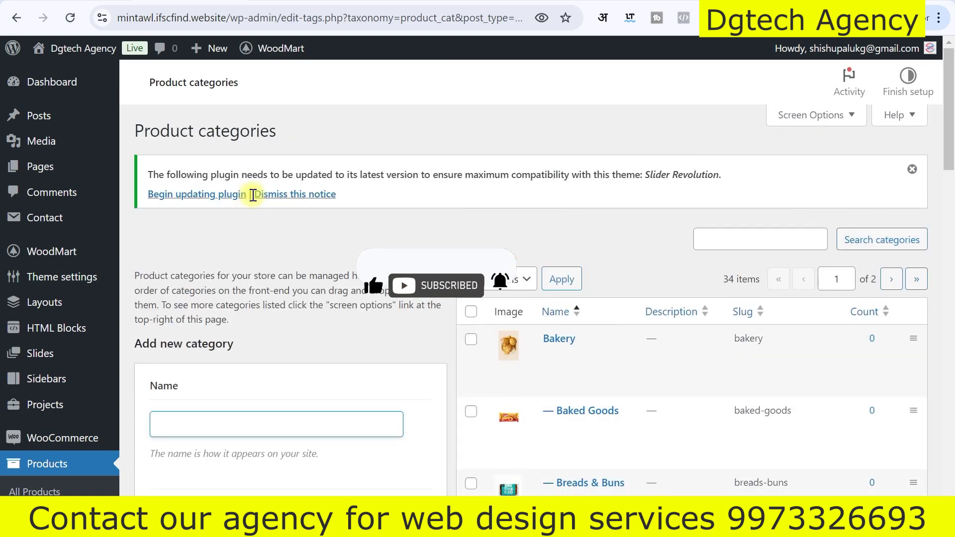
Examine the new category form's fields from name and slug down to the thumbnail.
scroll(166, 297, down, 5)
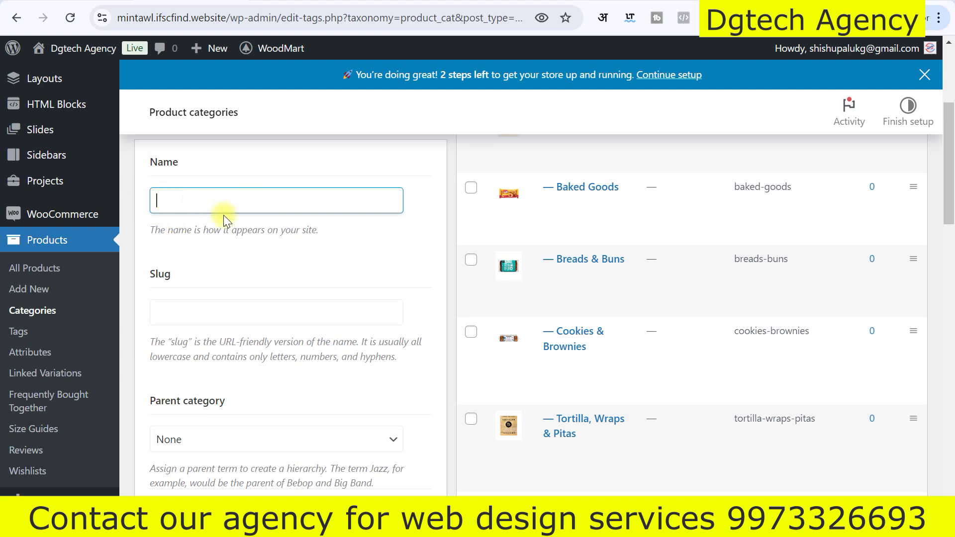
scroll(219, 208, down, 15)
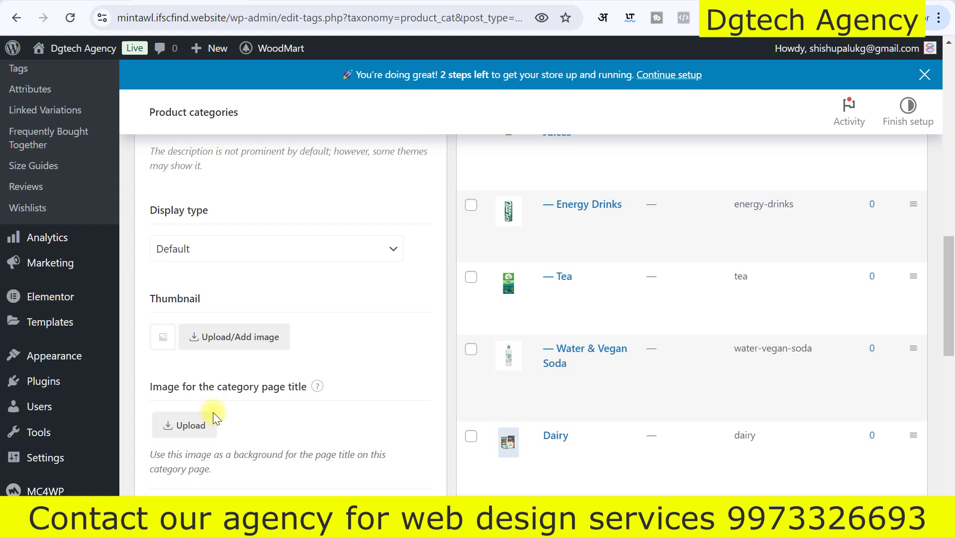
scroll(213, 413, down, 1)
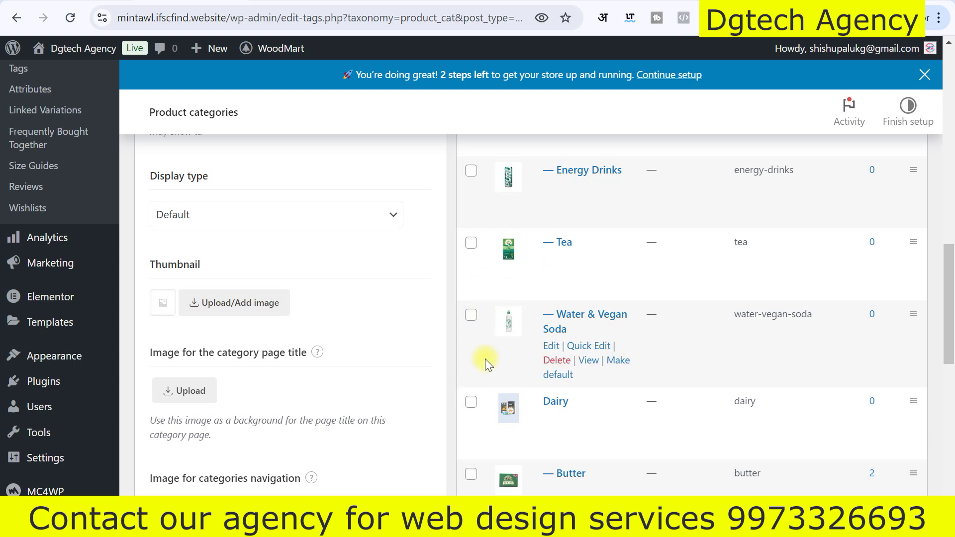
Browse the media library for a new category thumbnail and close it without choosing an image.
click(247, 310)
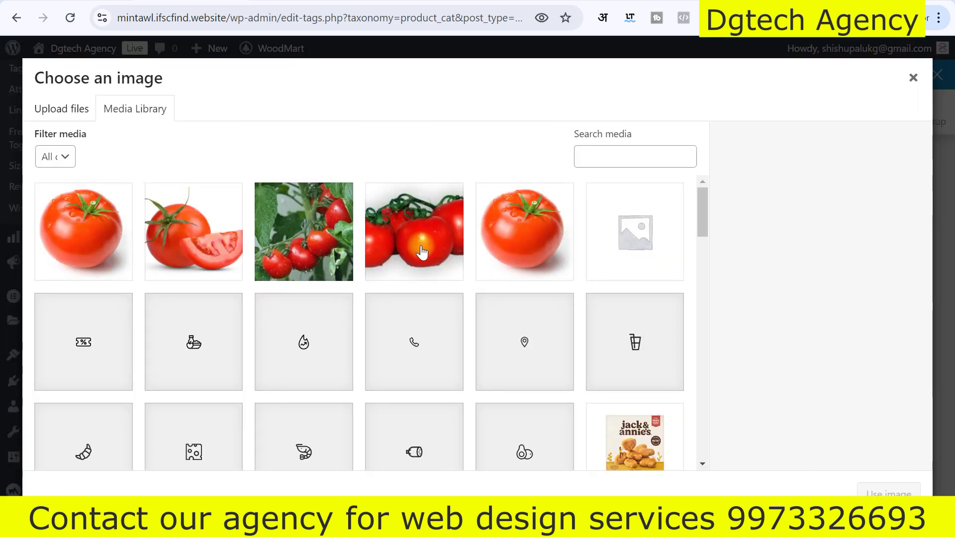
scroll(464, 375, down, 7)
scroll(614, 329, down, 9)
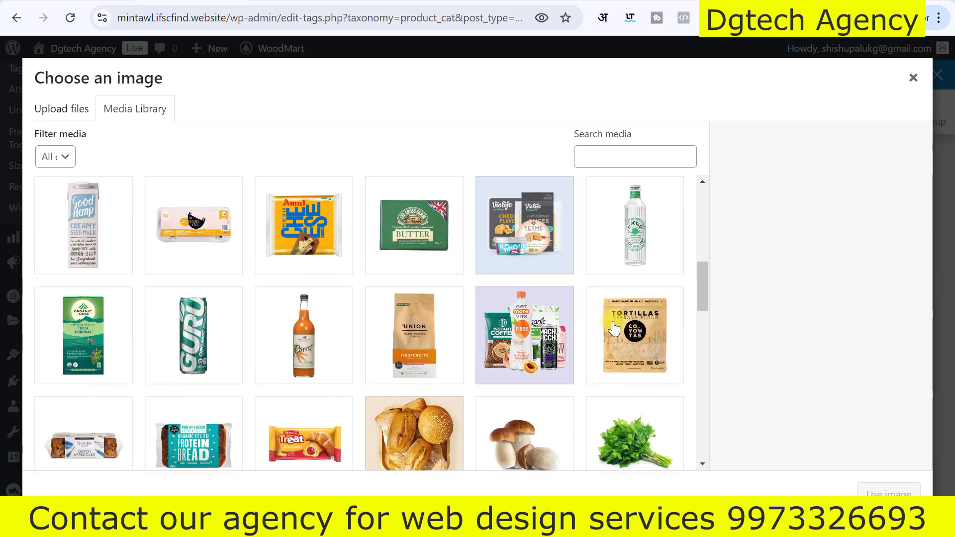
scroll(573, 373, down, 7)
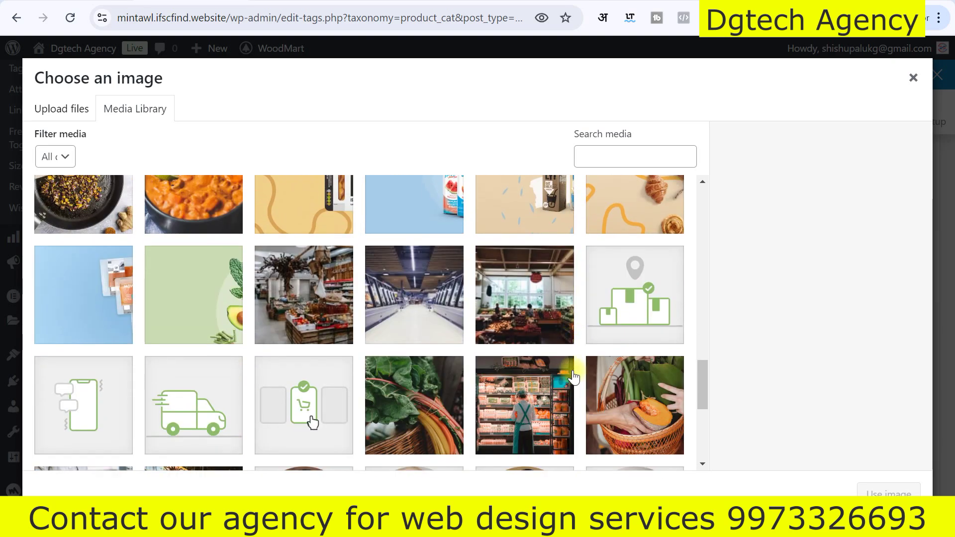
scroll(305, 362, down, 5)
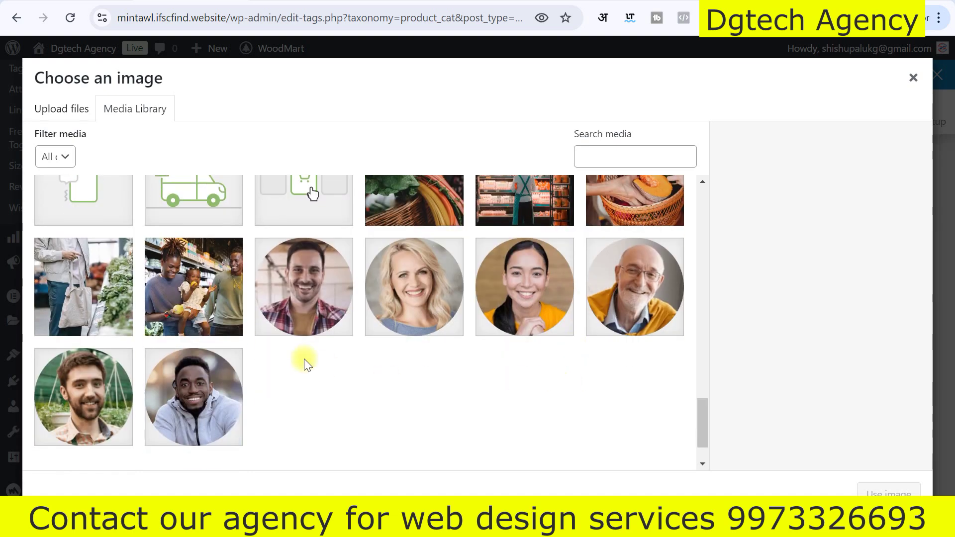
click(913, 80)
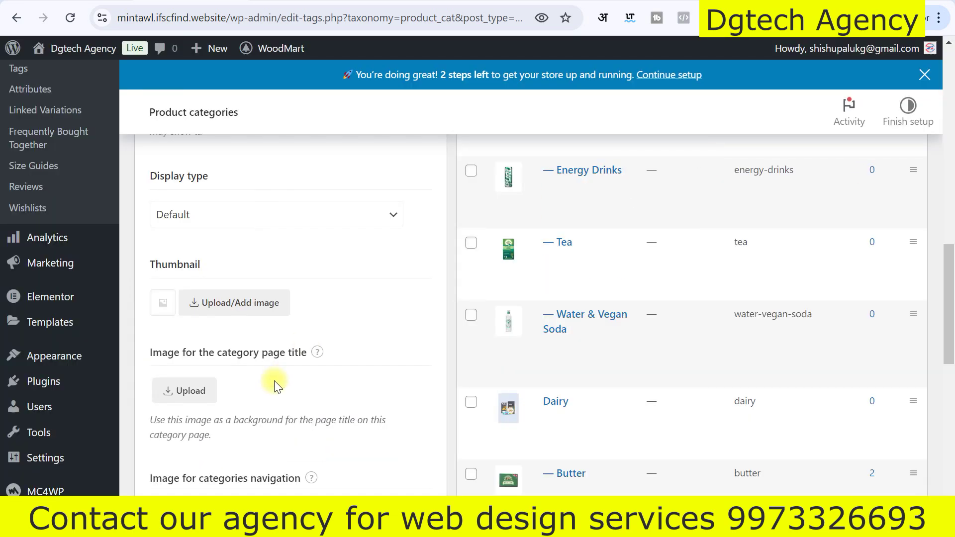
Review the new category form's page title, navigation and header menu image options and its extra description.
scroll(274, 383, down, 3)
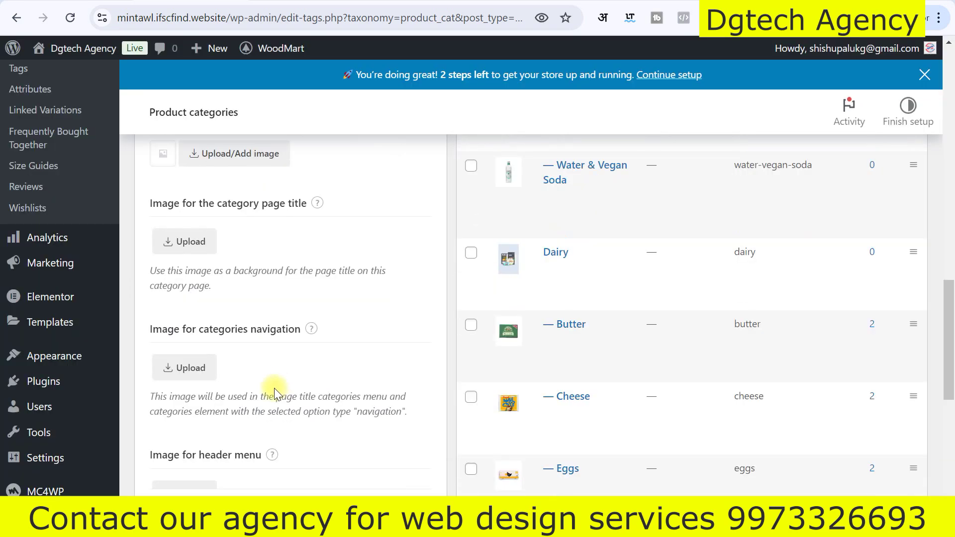
scroll(272, 387, down, 2)
scroll(271, 387, down, 6)
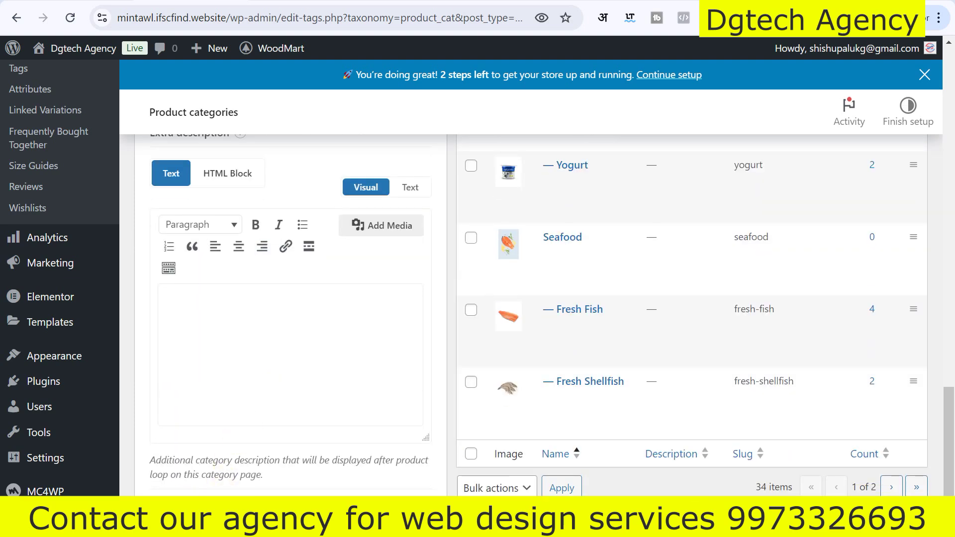
scroll(354, 349, up, 10)
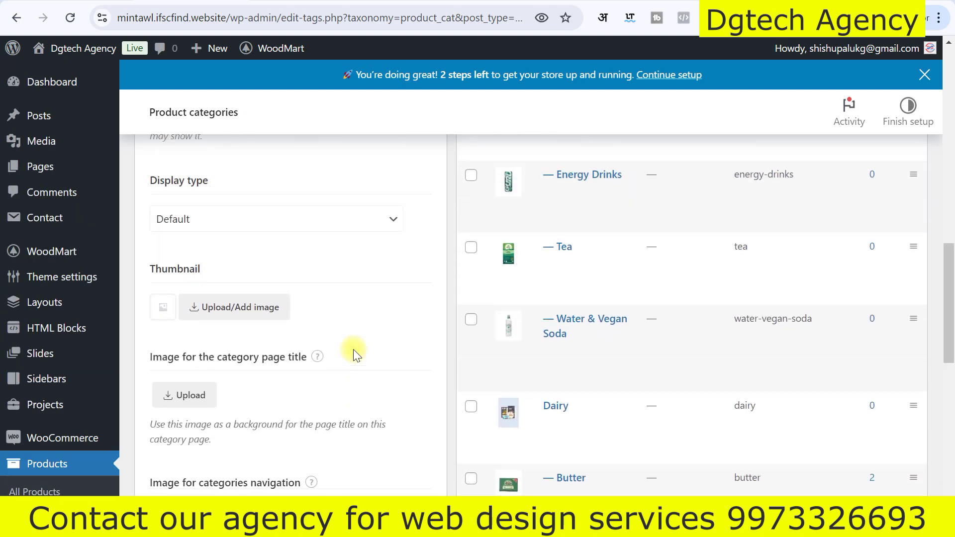
scroll(541, 325, up, 10)
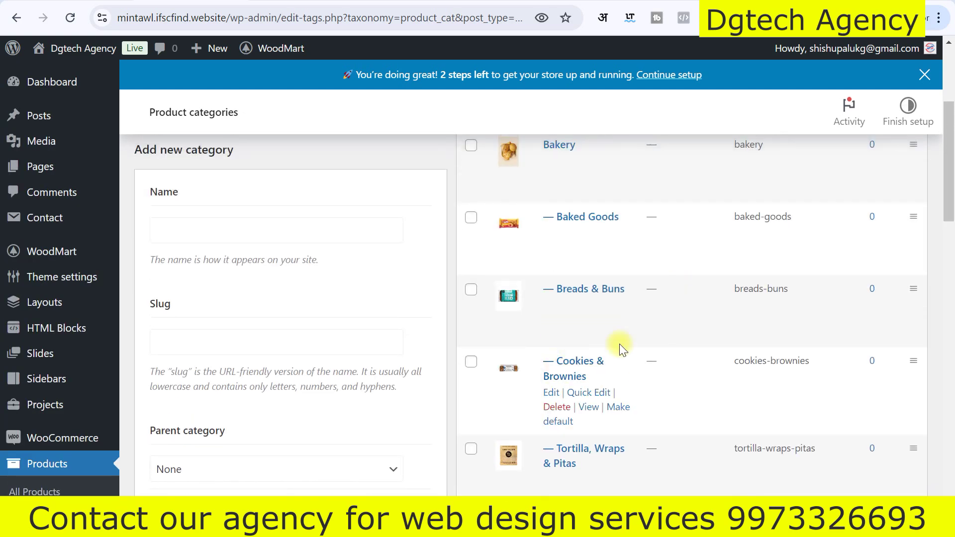
scroll(646, 377, up, 2)
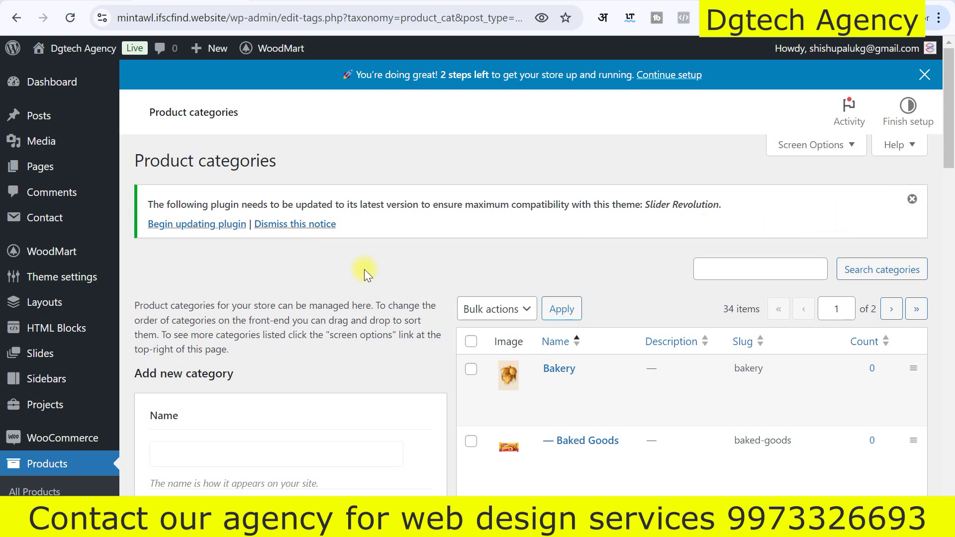
Open the list of all products and look through the imported items.
scroll(364, 270, down, 4)
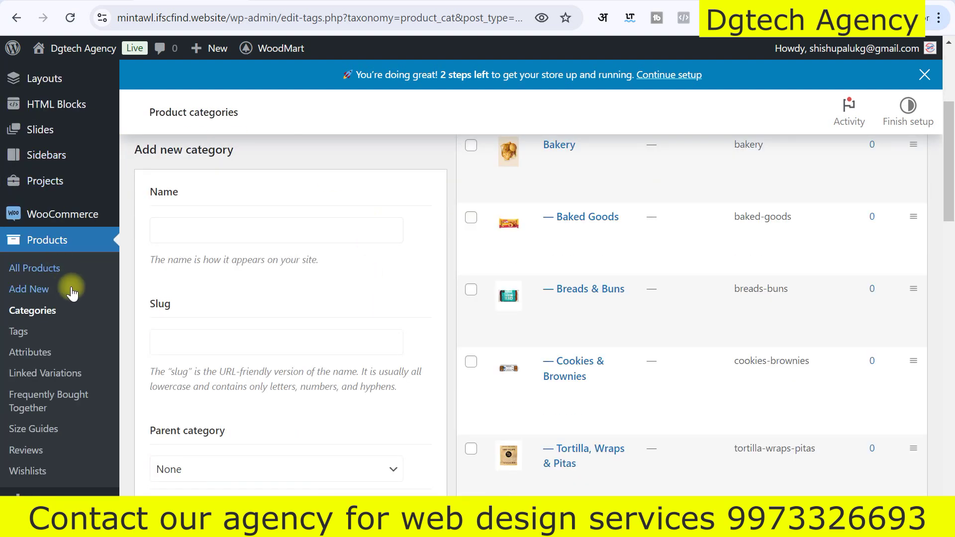
click(33, 268)
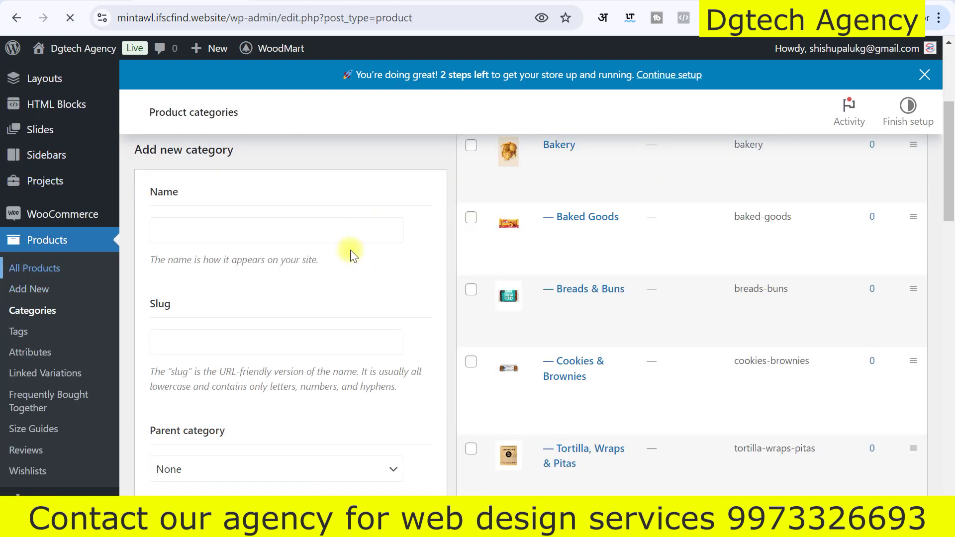
scroll(351, 254, down, 1)
scroll(353, 259, down, 2)
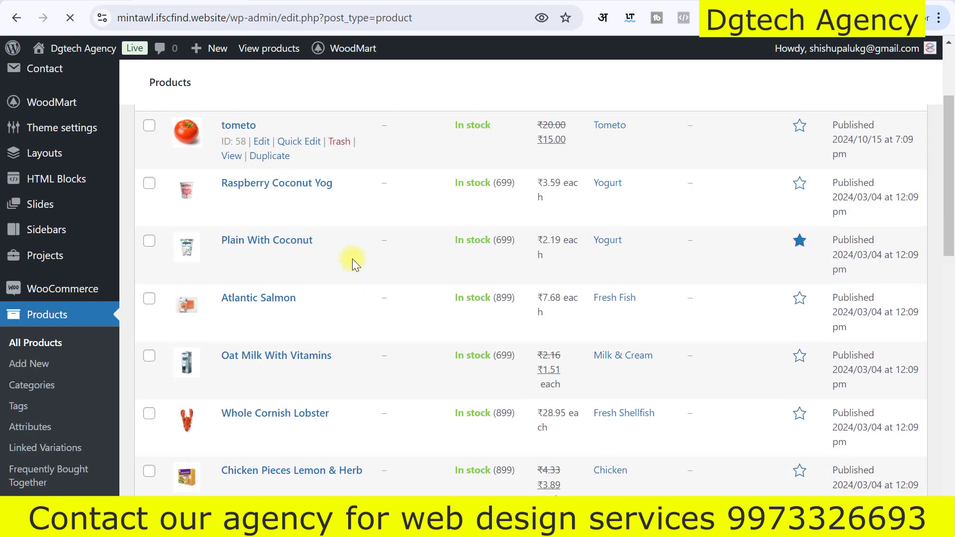
scroll(352, 260, up, 2)
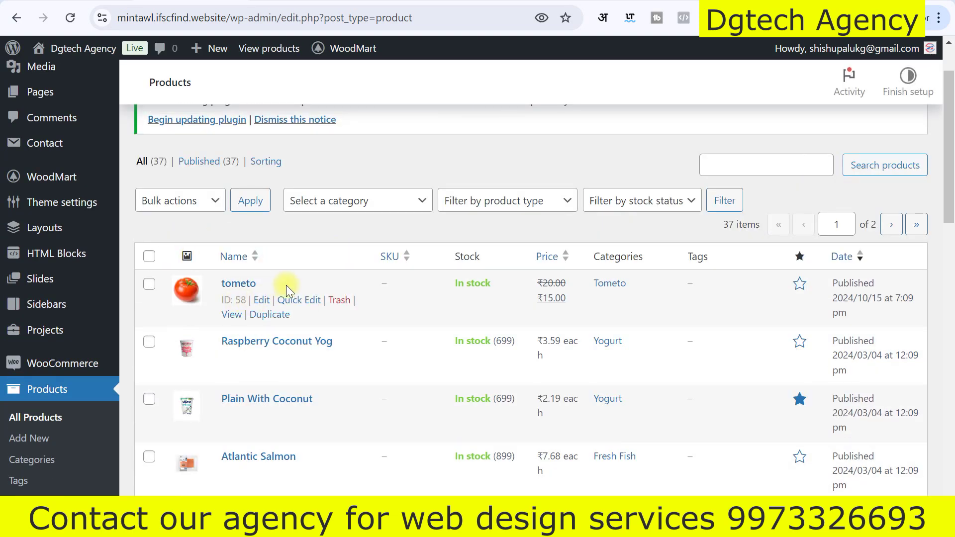
scroll(380, 299, down, 7)
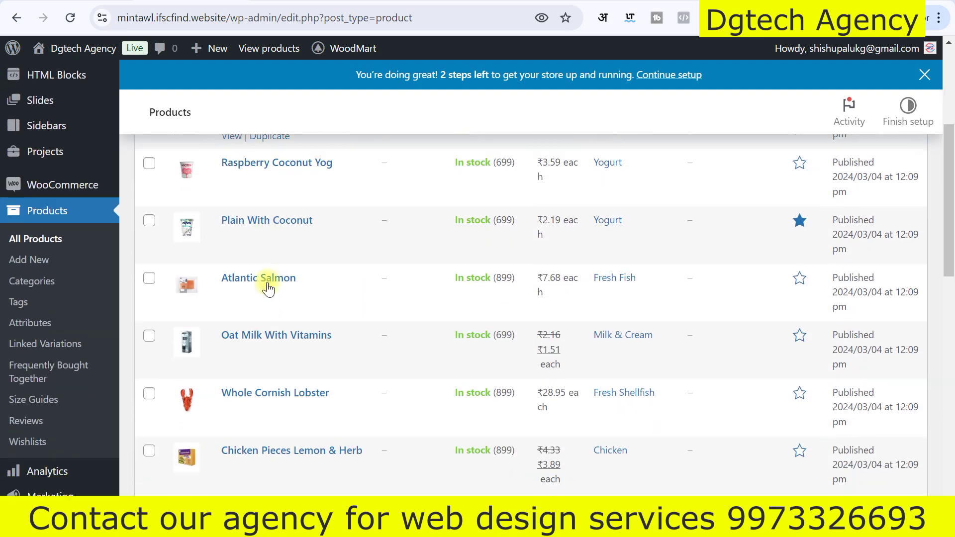
scroll(244, 294, down, 11)
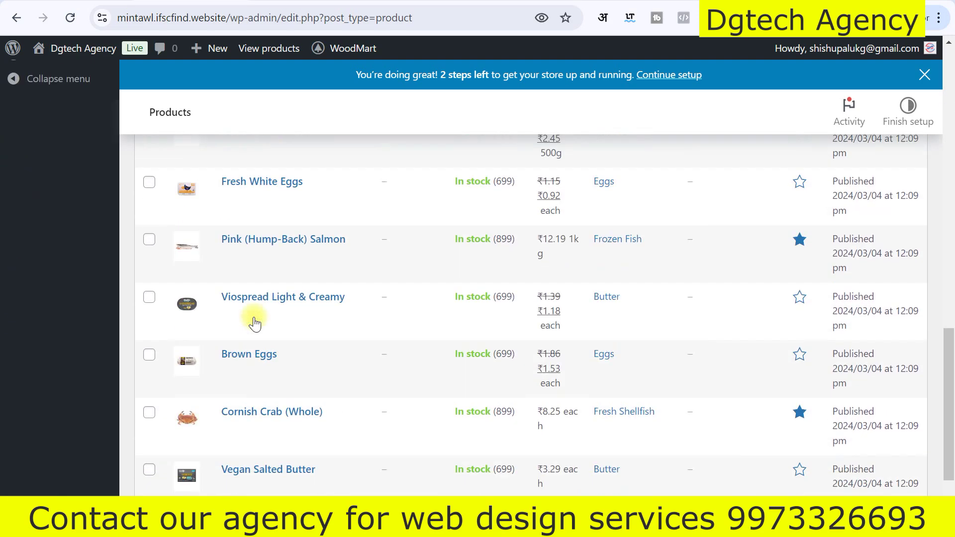
scroll(255, 323, up, 10)
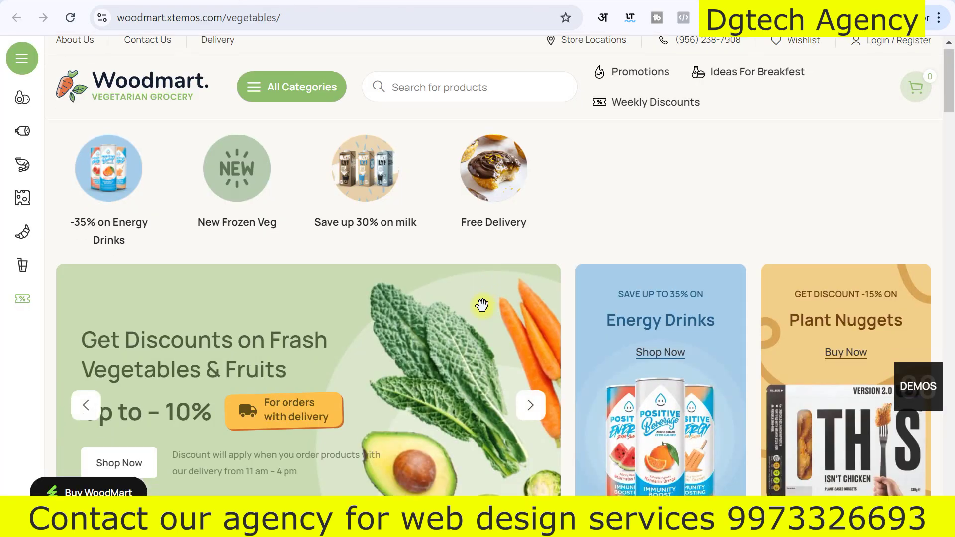
Switch to the Woodmart Vegetables demo site and view its homepage banners and Popular Categories.
scroll(482, 304, down, 10)
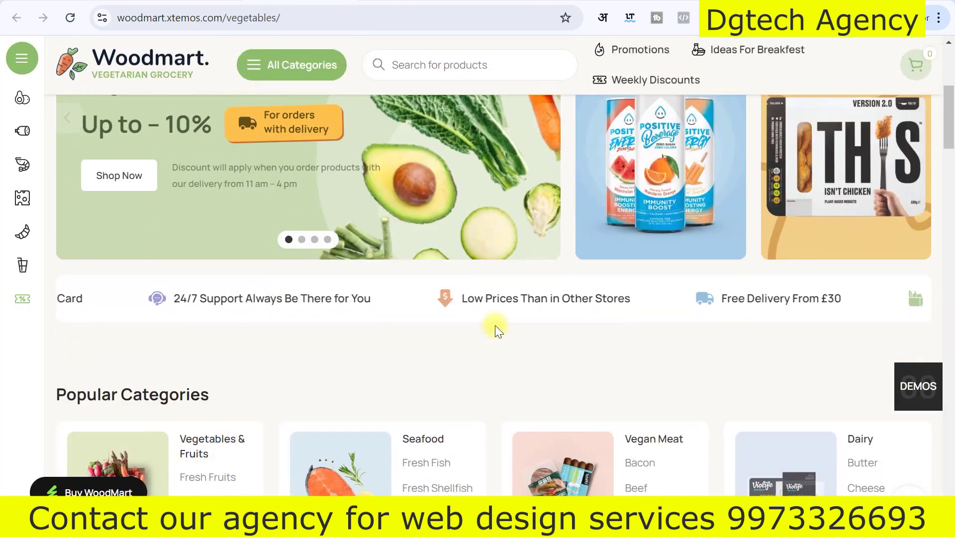
scroll(452, 259, down, 4)
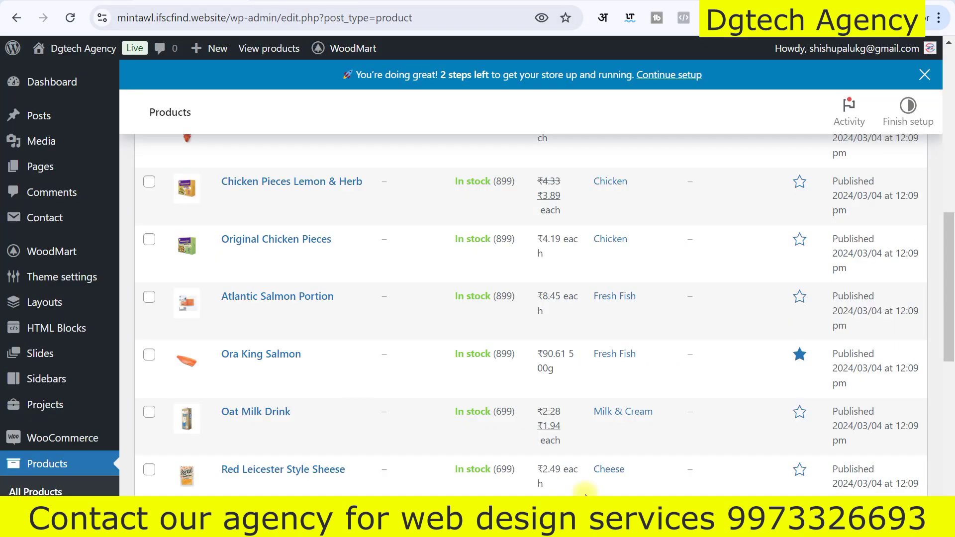
Return to the WordPress products list and review the imported products and their edit options.
mouse_move(314, 315)
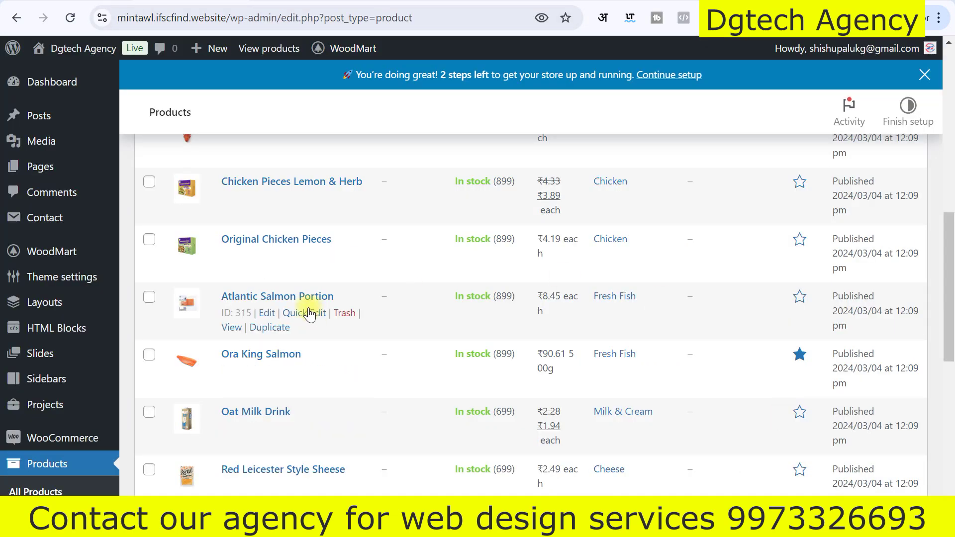
scroll(373, 282, up, 5)
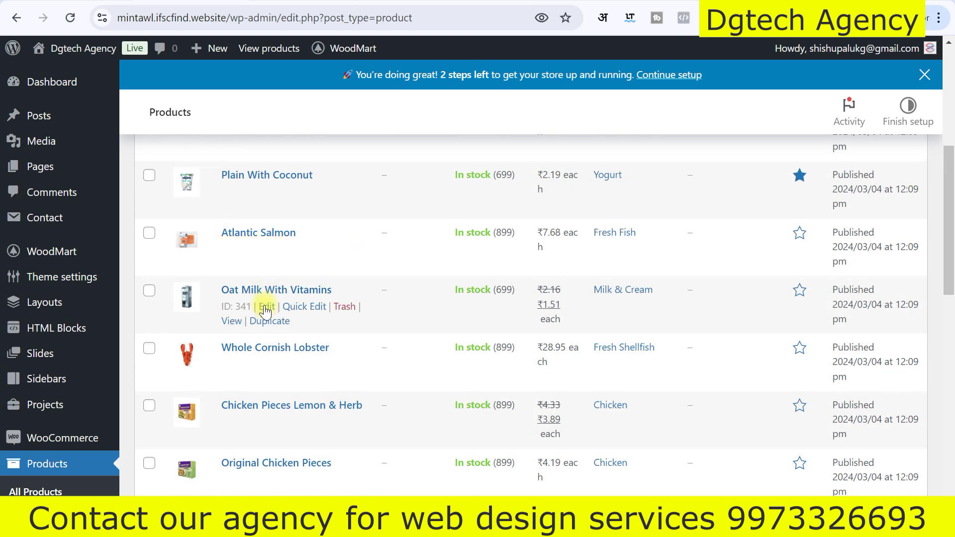
scroll(265, 308, up, 4)
scroll(209, 301, down, 1)
scroll(239, 300, down, 1)
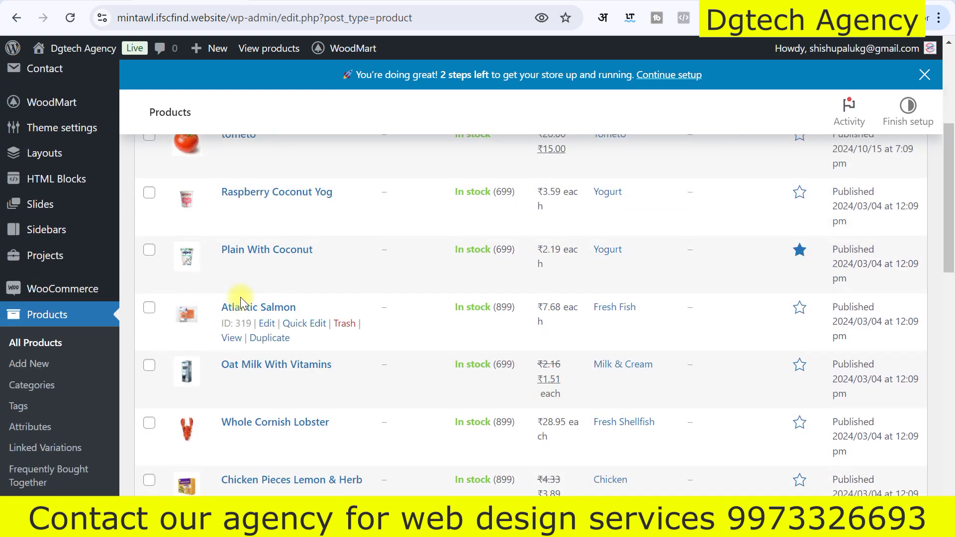
scroll(240, 297, up, 1)
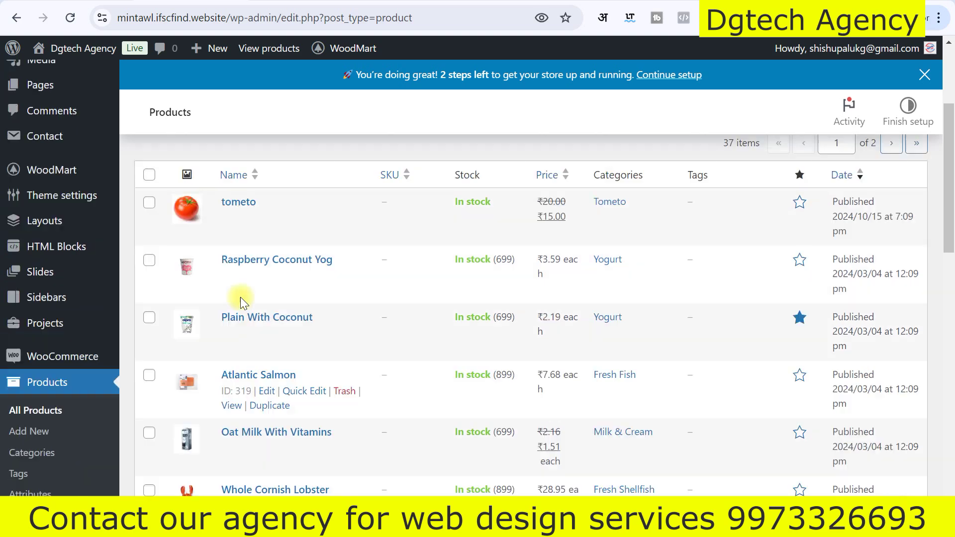
Select all products on the first page of the list and move them to the trash in bulk.
click(150, 181)
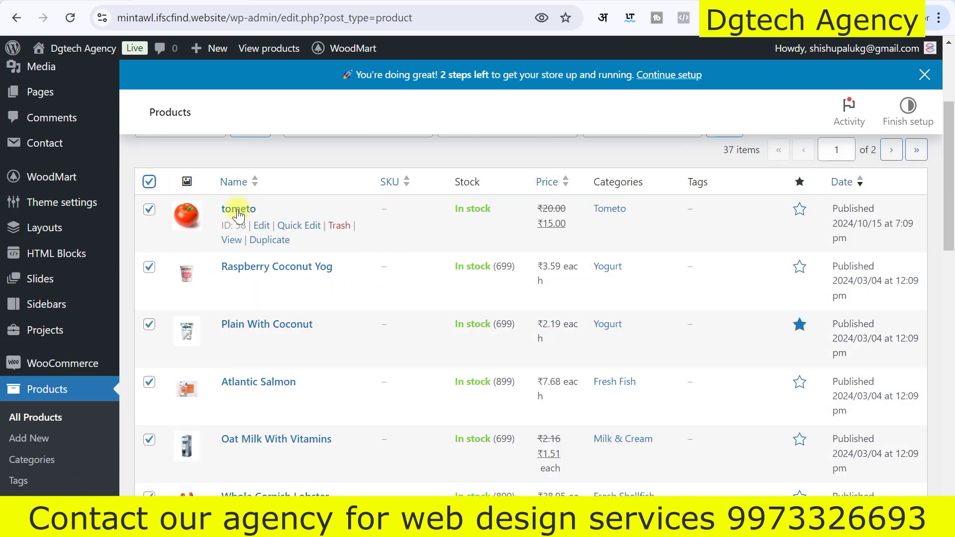
scroll(239, 244, up, 3)
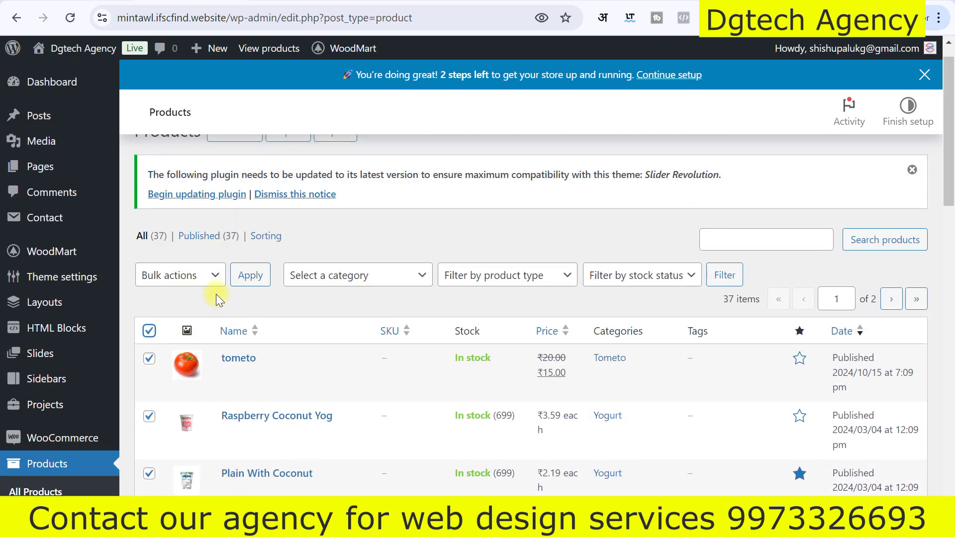
click(191, 282)
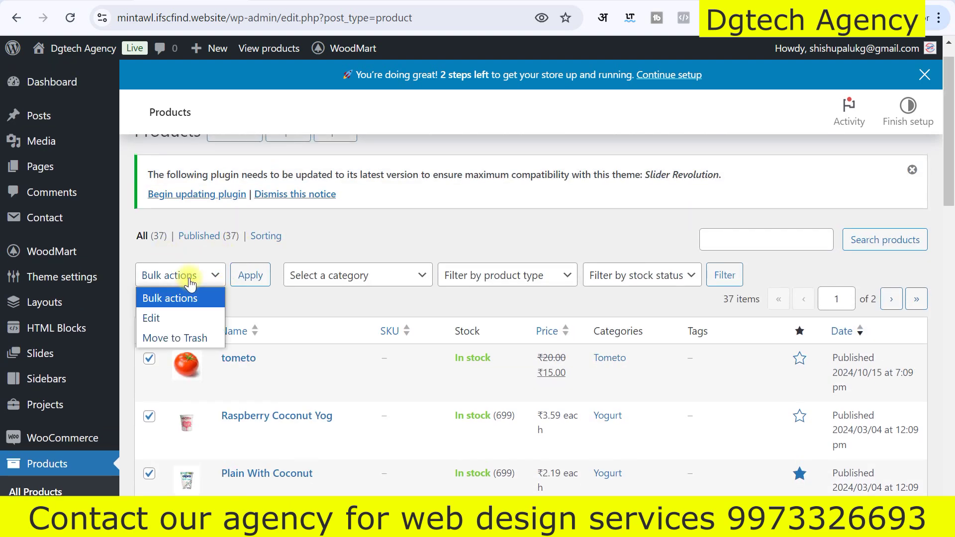
click(175, 338)
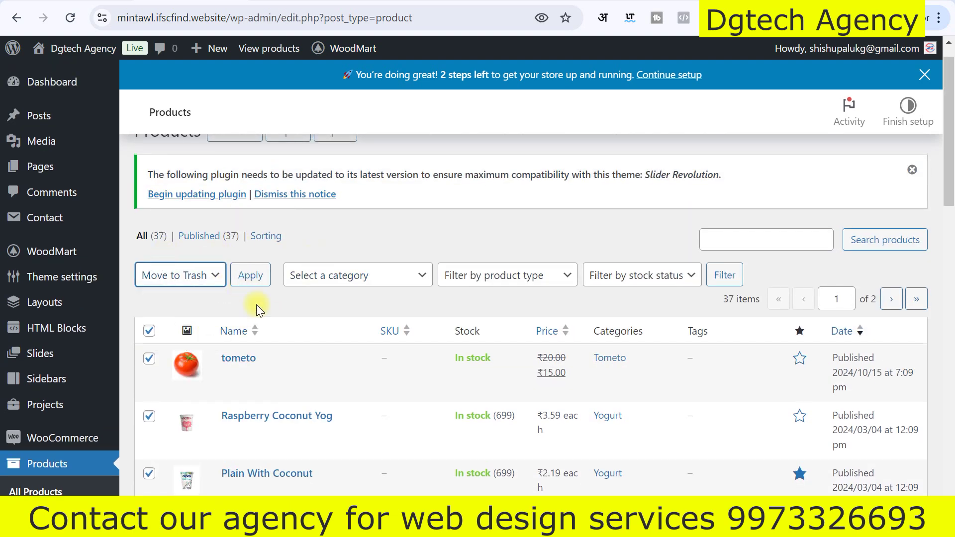
click(251, 275)
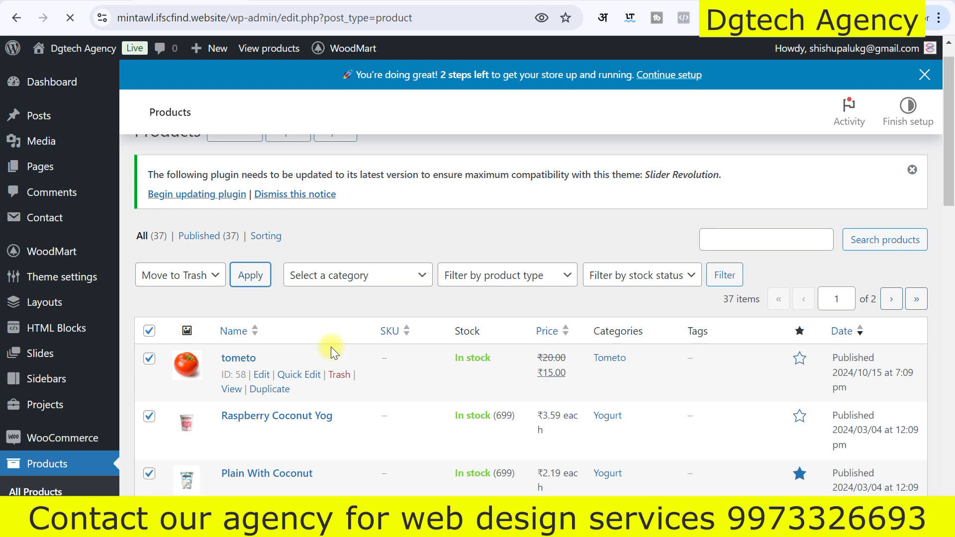
Move all the remaining products in the list to the trash in bulk.
scroll(330, 347, down, 6)
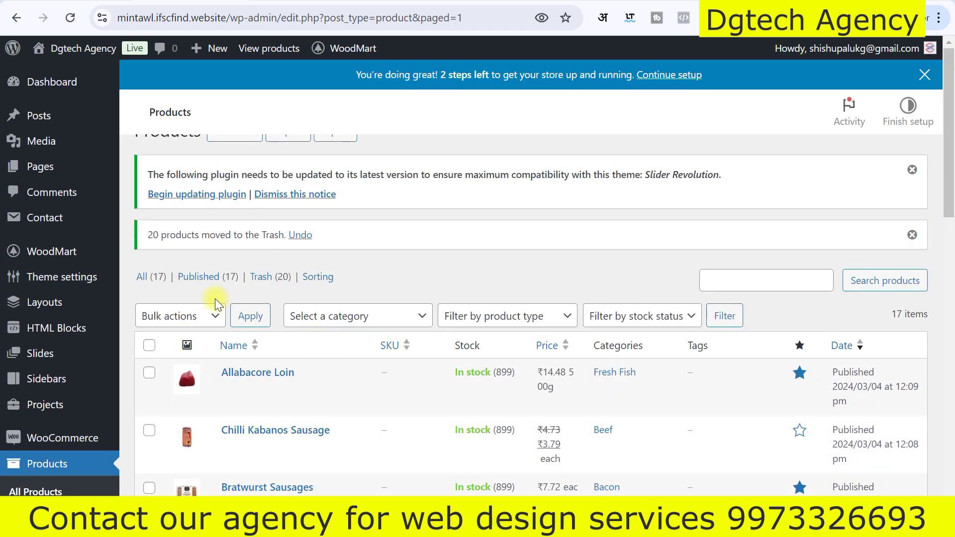
scroll(311, 305, down, 1)
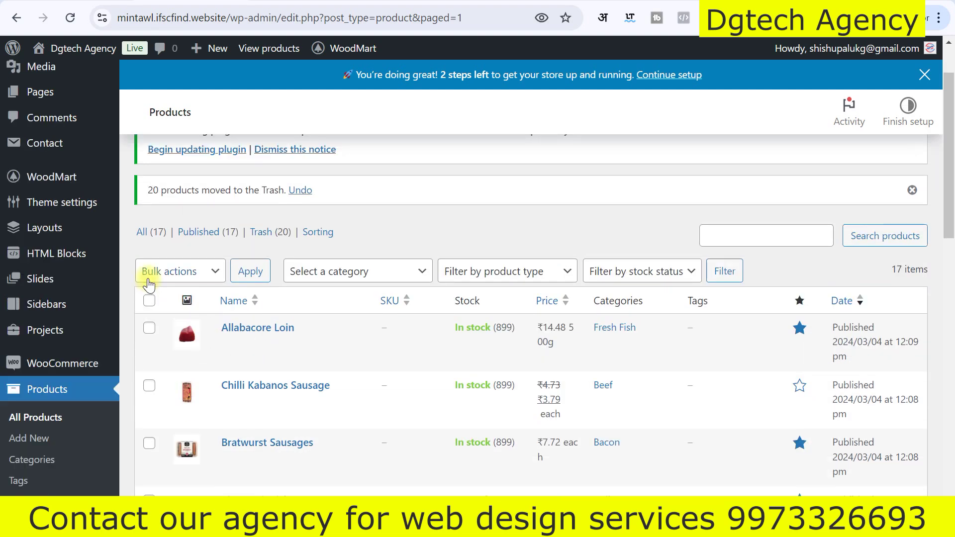
click(149, 300)
click(183, 279)
click(172, 332)
click(250, 271)
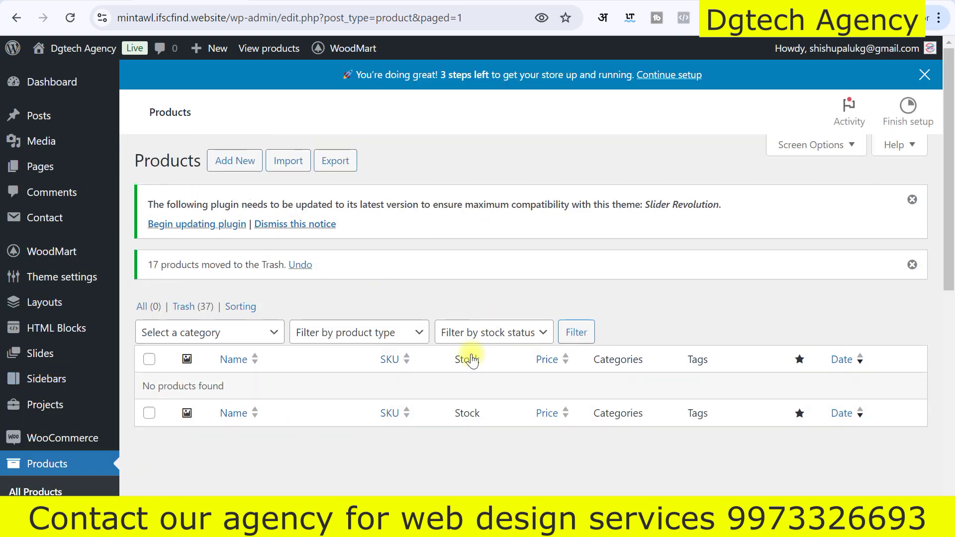
scroll(469, 358, down, 3)
scroll(434, 365, up, 3)
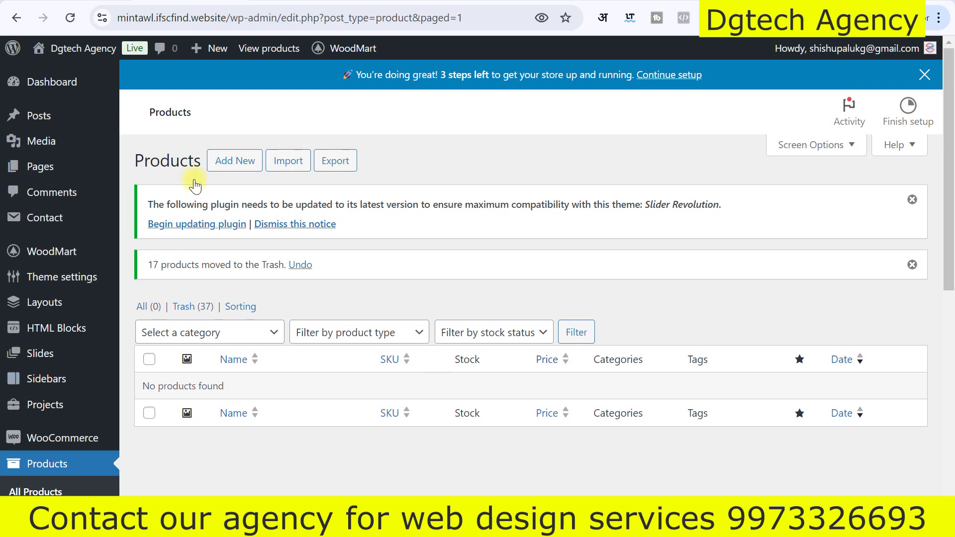
View the blank form for adding a new product and return to the list of all products.
click(234, 160)
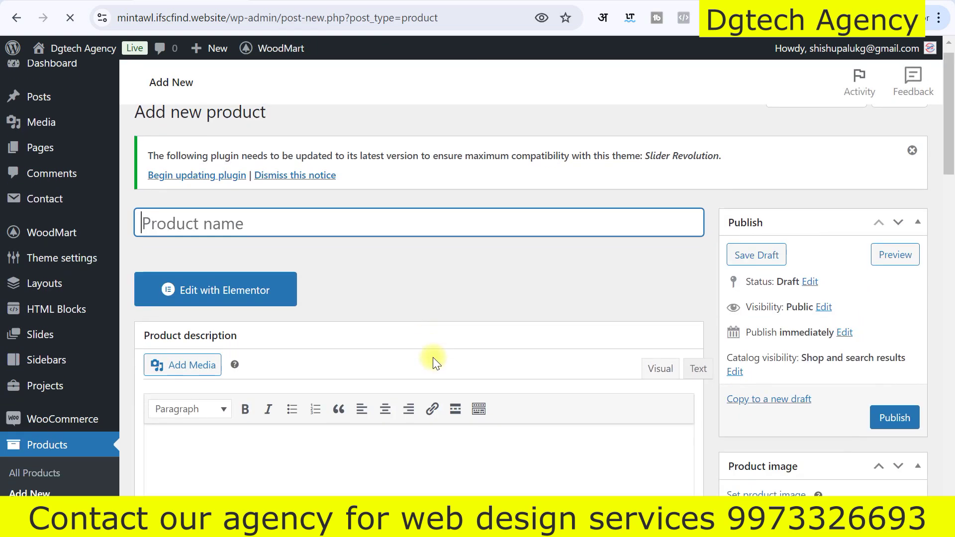
scroll(433, 357, down, 2)
click(52, 417)
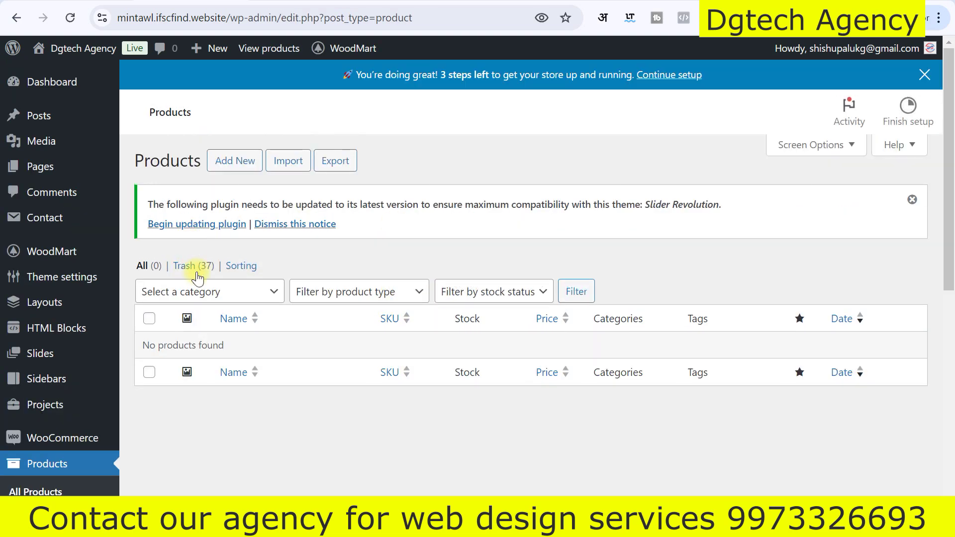
Open the trashed products, look through them and permanently delete the tometo product.
click(193, 265)
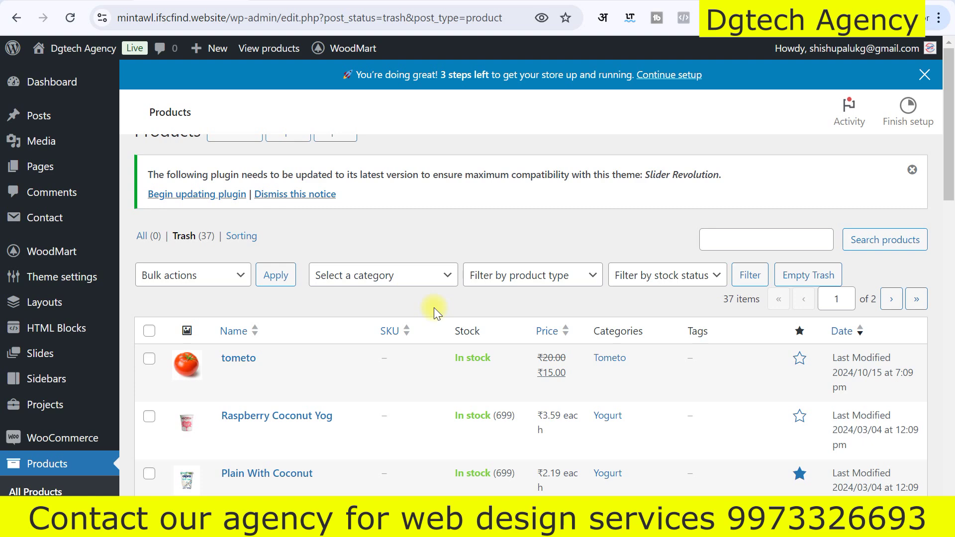
scroll(434, 307, down, 2)
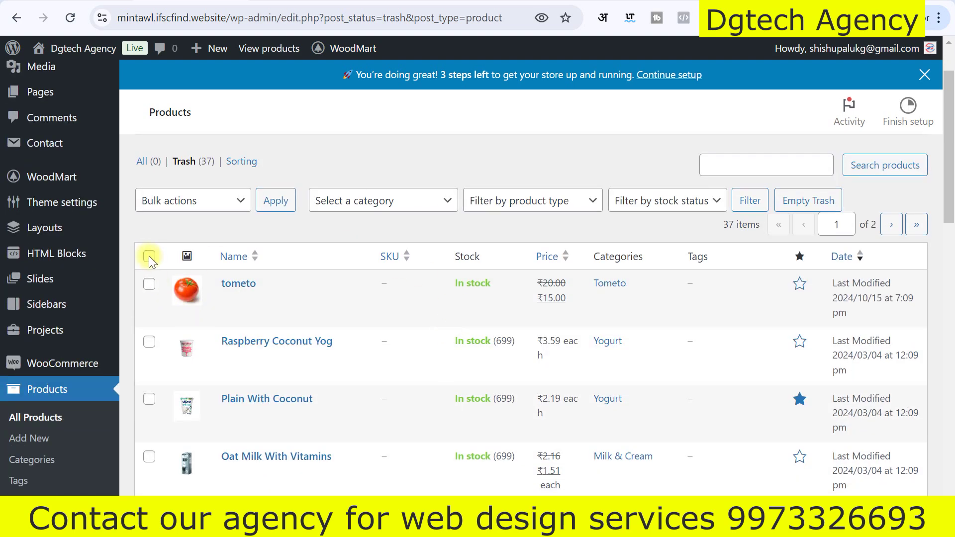
scroll(150, 257, up, 1)
scroll(273, 301, down, 3)
scroll(273, 298, up, 2)
scroll(273, 298, down, 4)
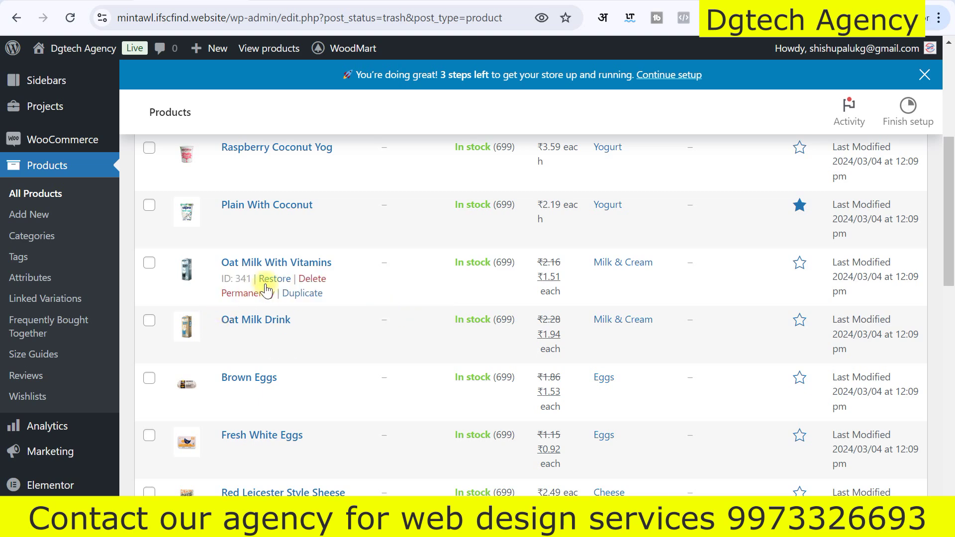
scroll(281, 289, up, 5)
scroll(283, 338, down, 2)
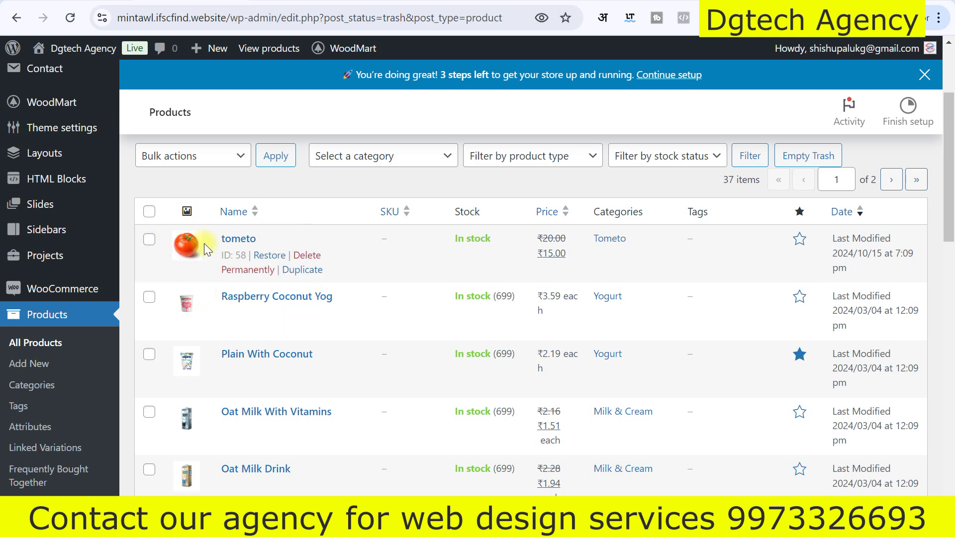
click(243, 269)
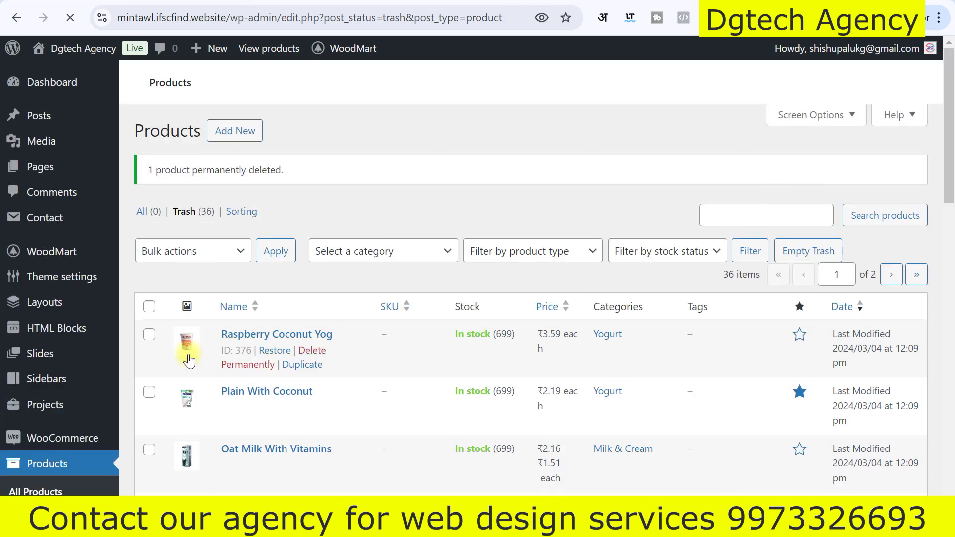
Select all trashed products and restore them in bulk.
scroll(214, 304, down, 2)
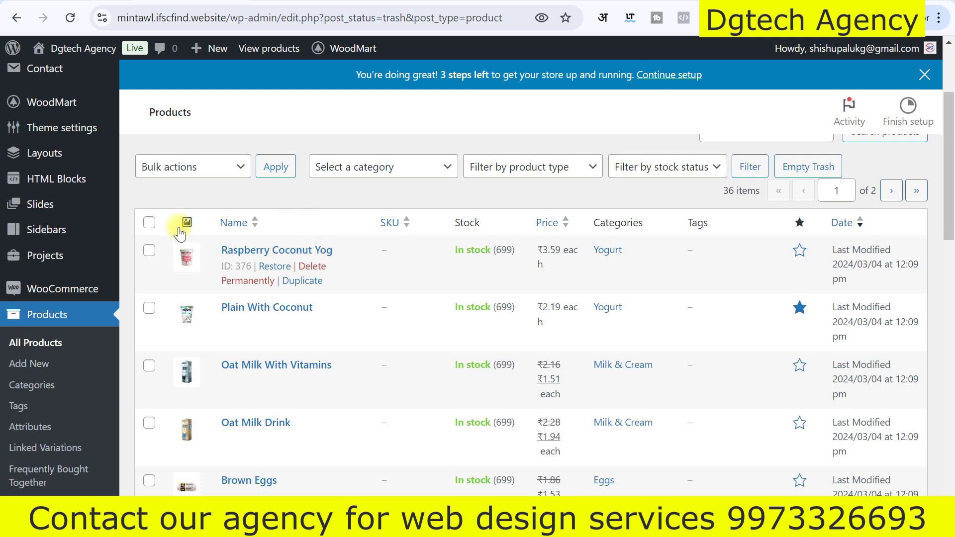
scroll(203, 323, up, 1)
click(149, 253)
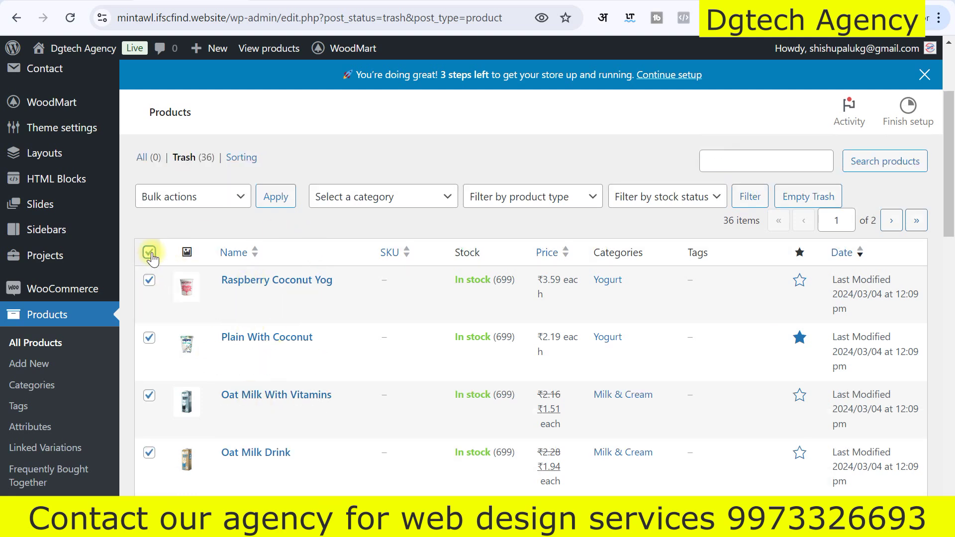
click(207, 197)
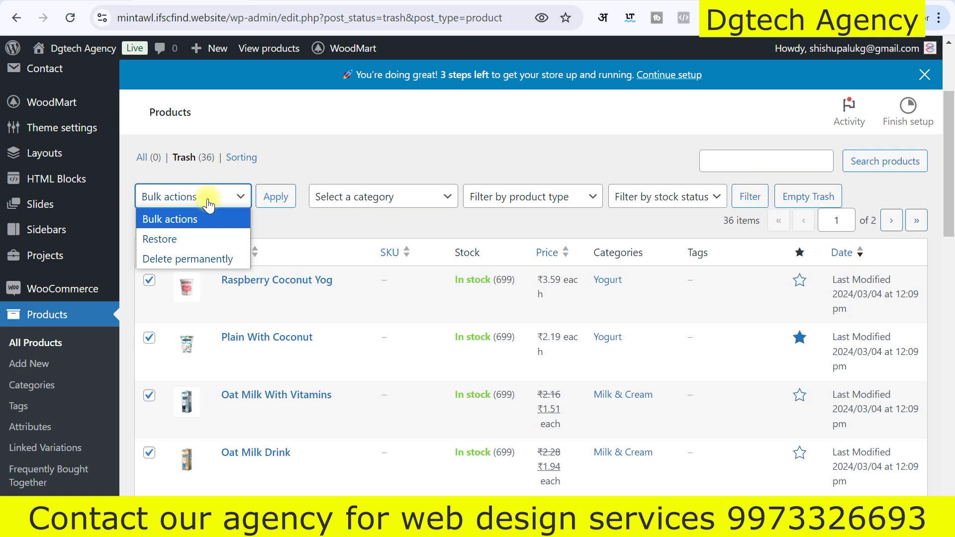
click(207, 198)
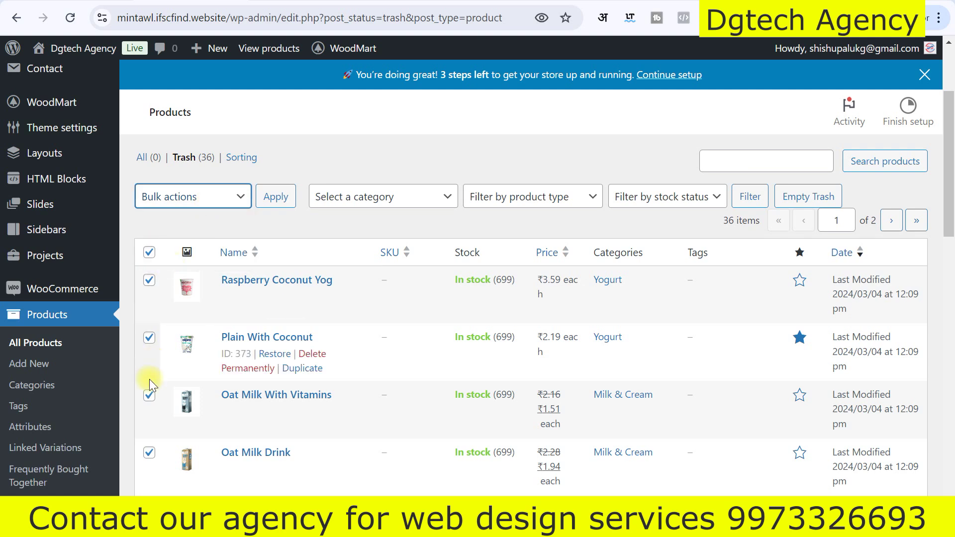
click(208, 195)
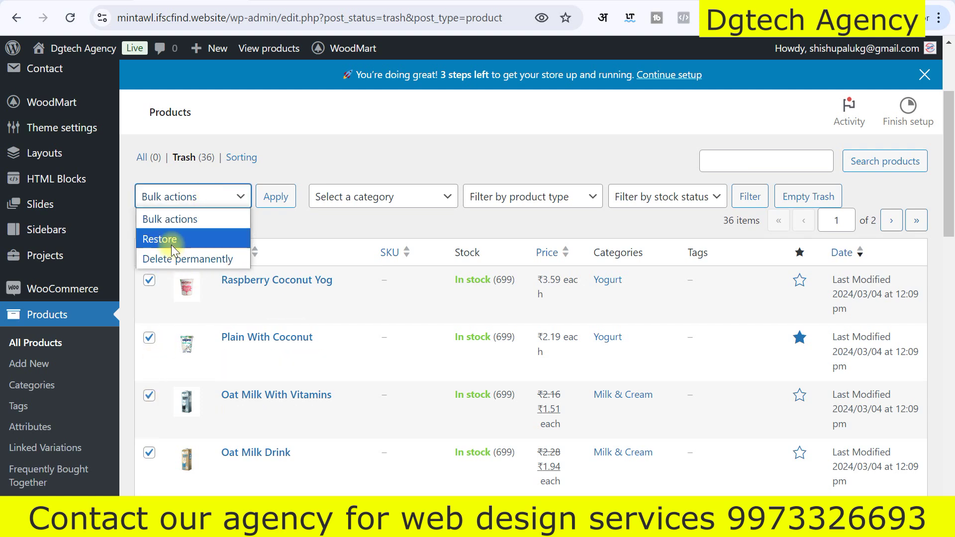
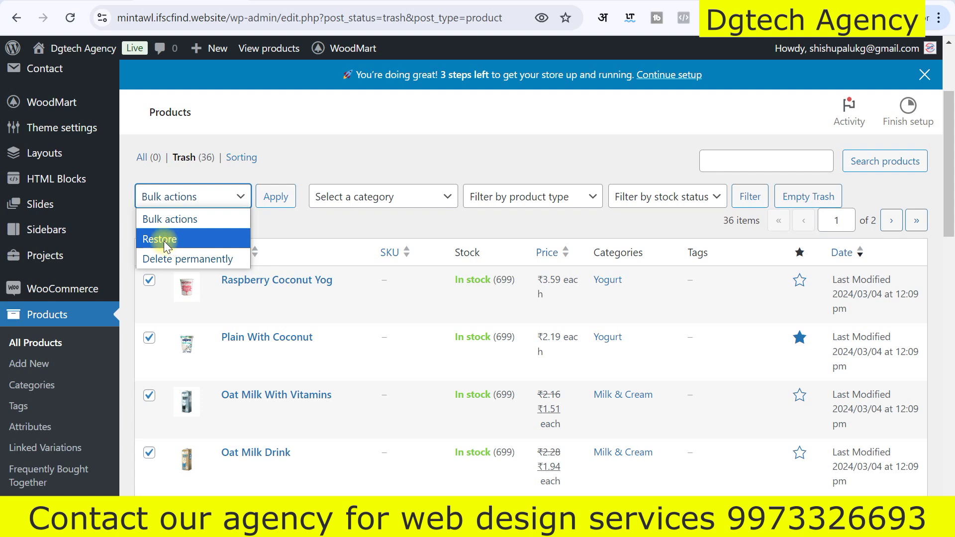
click(163, 239)
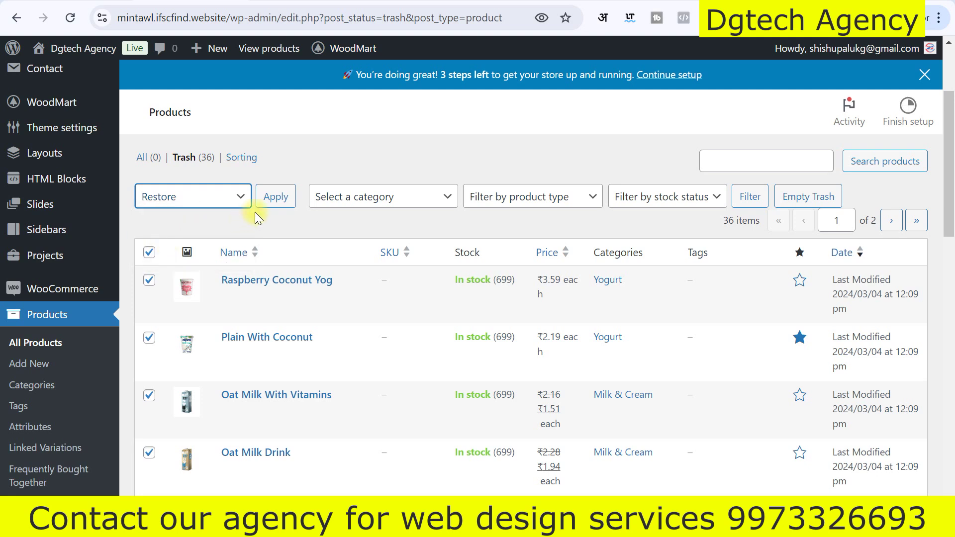
click(275, 196)
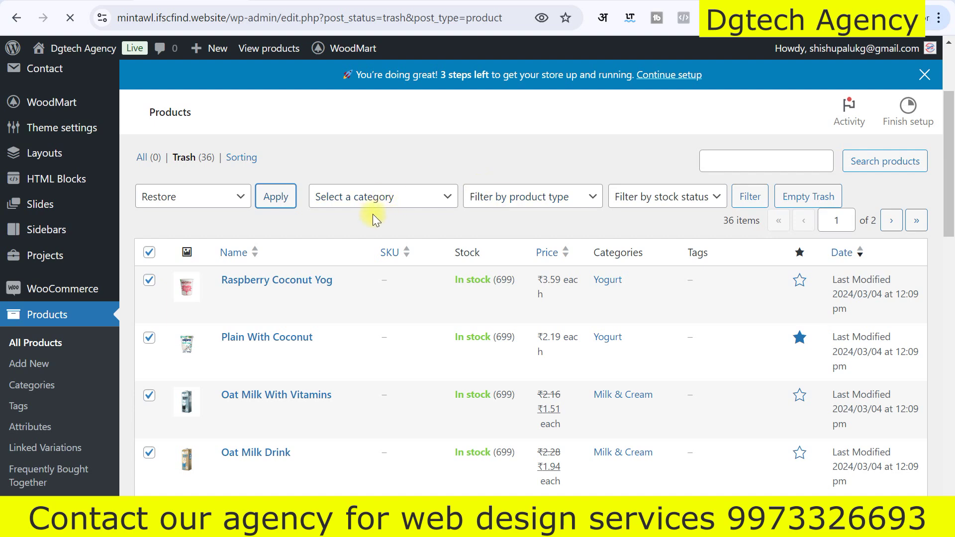
Look through the restored products in the list and the edit options for each item.
scroll(383, 249, down, 9)
scroll(342, 280, down, 11)
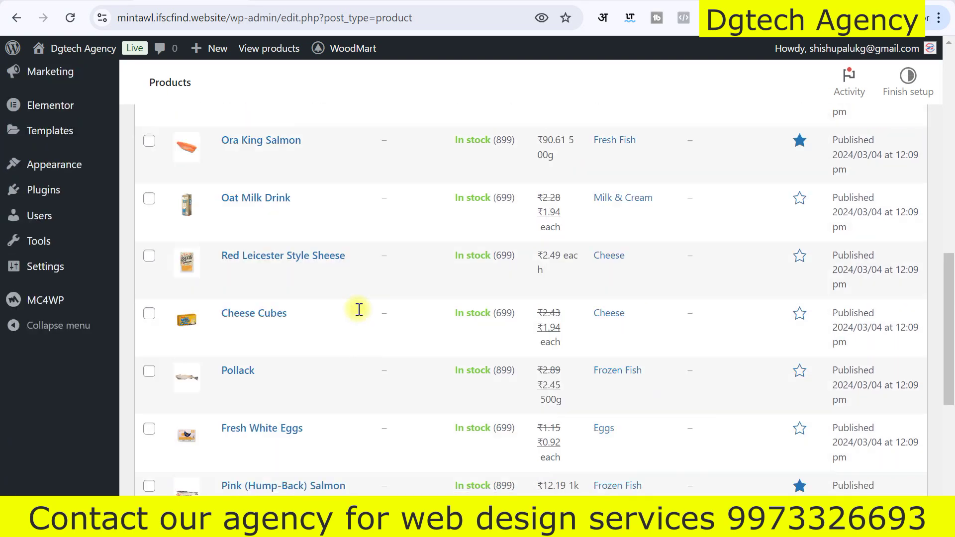
scroll(357, 309, up, 10)
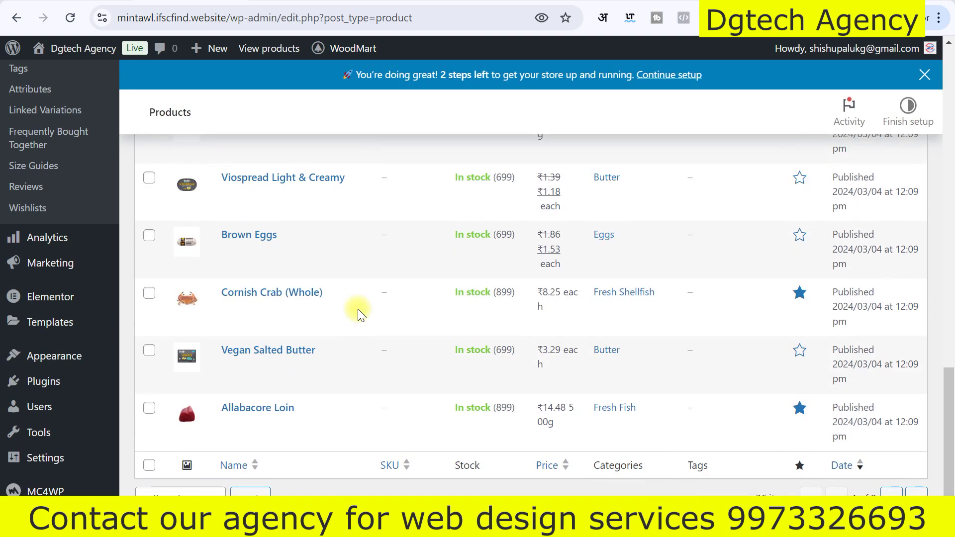
scroll(357, 309, up, 8)
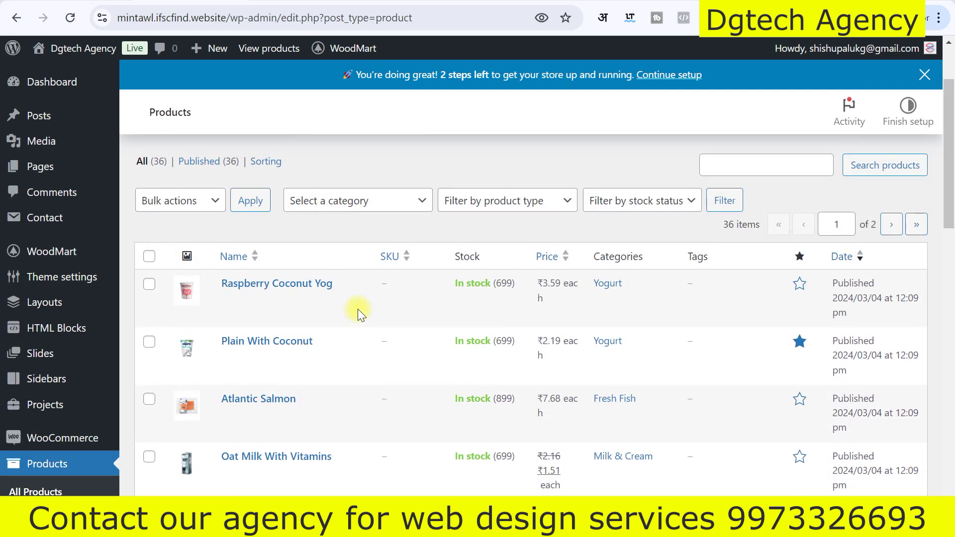
scroll(266, 343, down, 2)
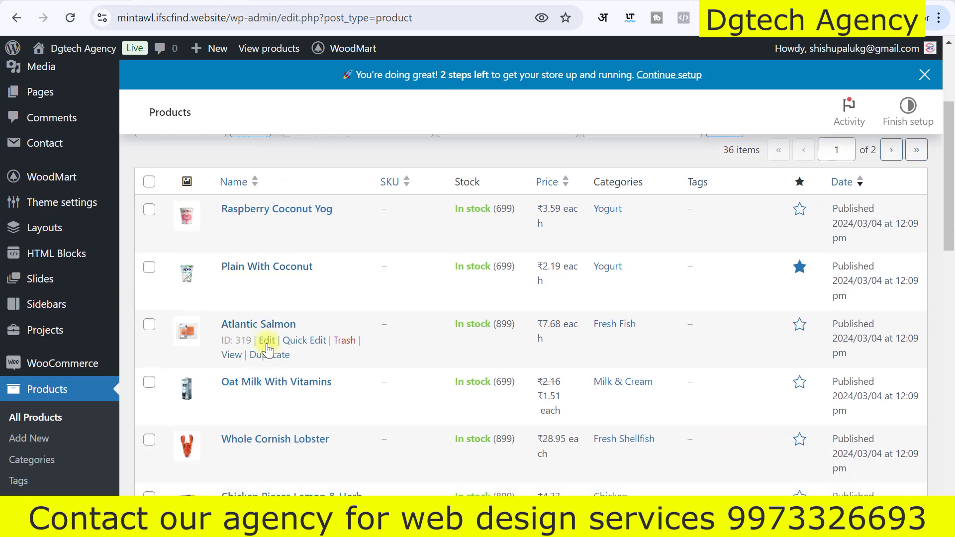
scroll(267, 350, up, 2)
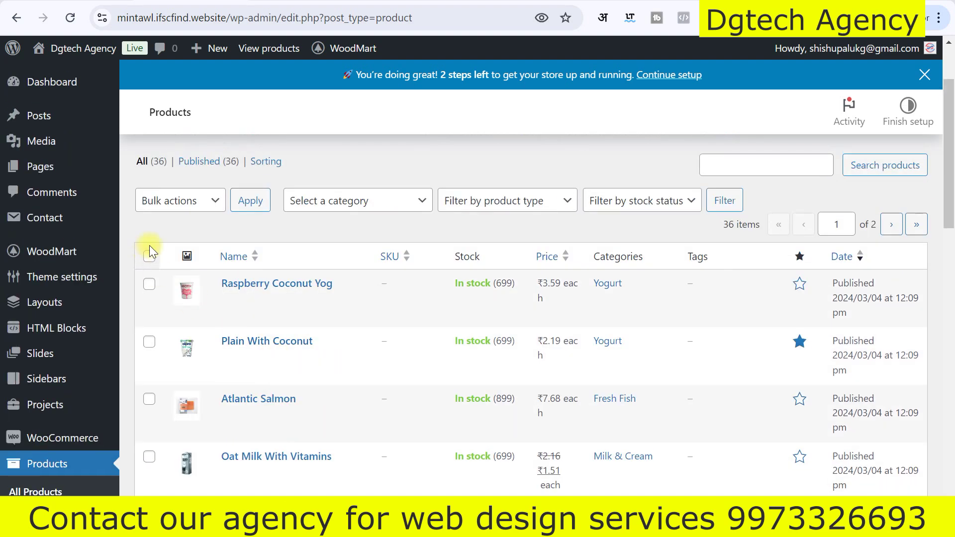
Open the Raspberry Coconut Yog product for editing and examine its title.
click(266, 301)
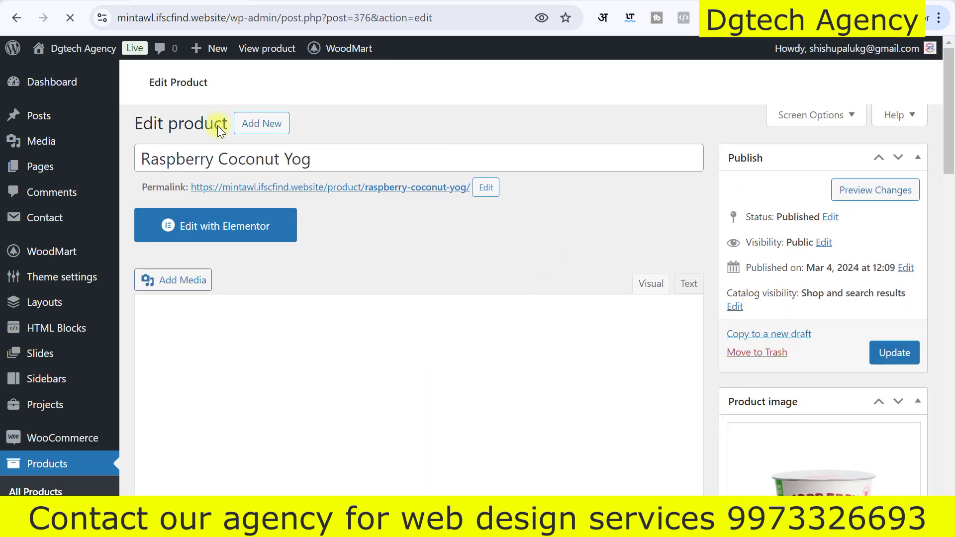
drag(325, 171, 335, 243)
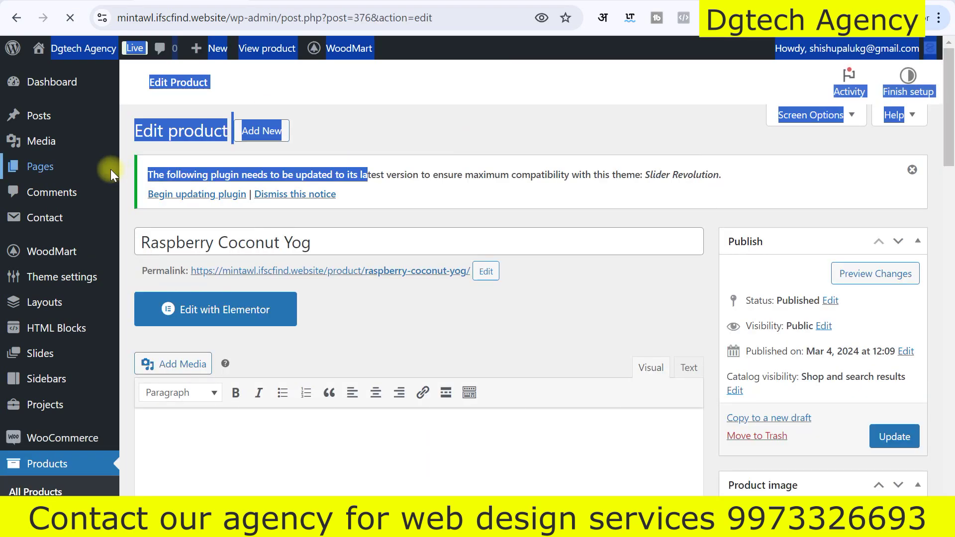
click(333, 241)
scroll(334, 240, down, 2)
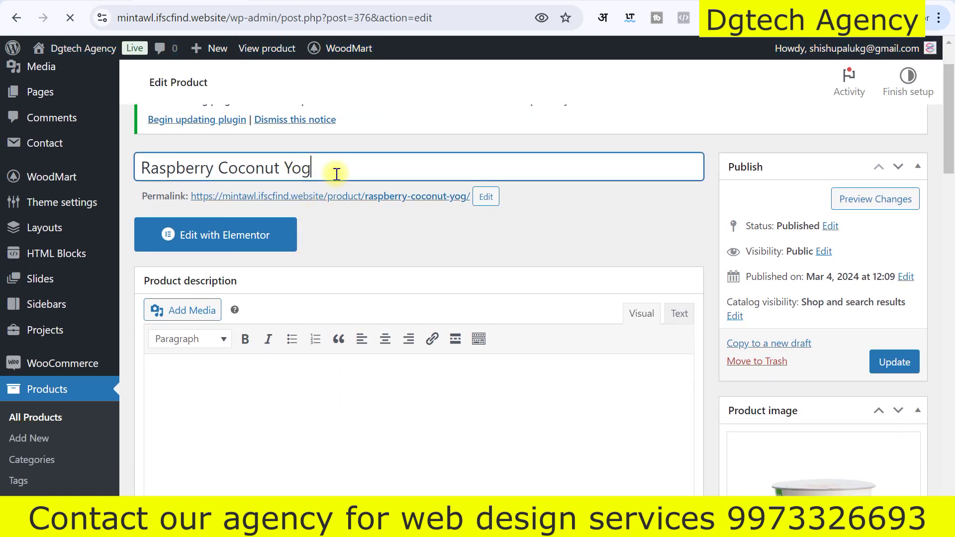
scroll(332, 258, up, 2)
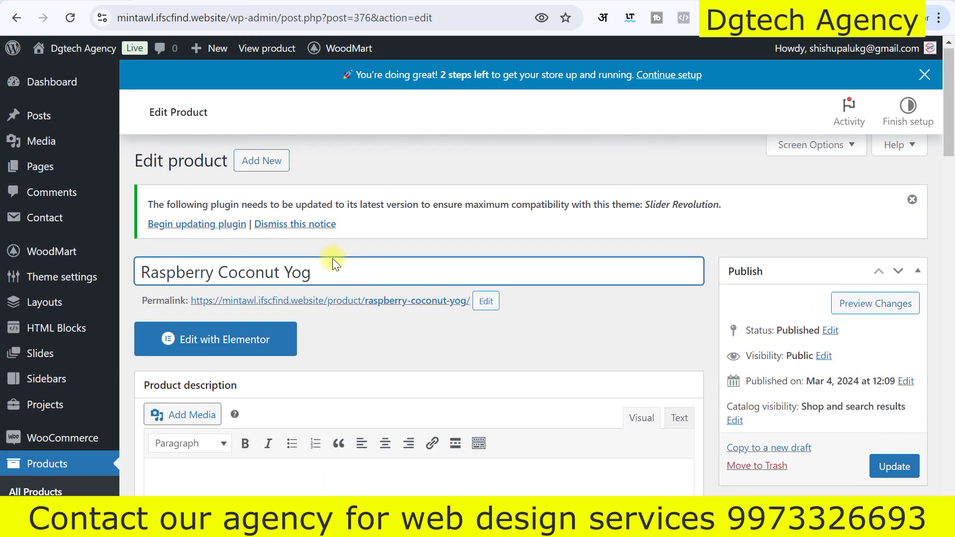
scroll(324, 229, down, 2)
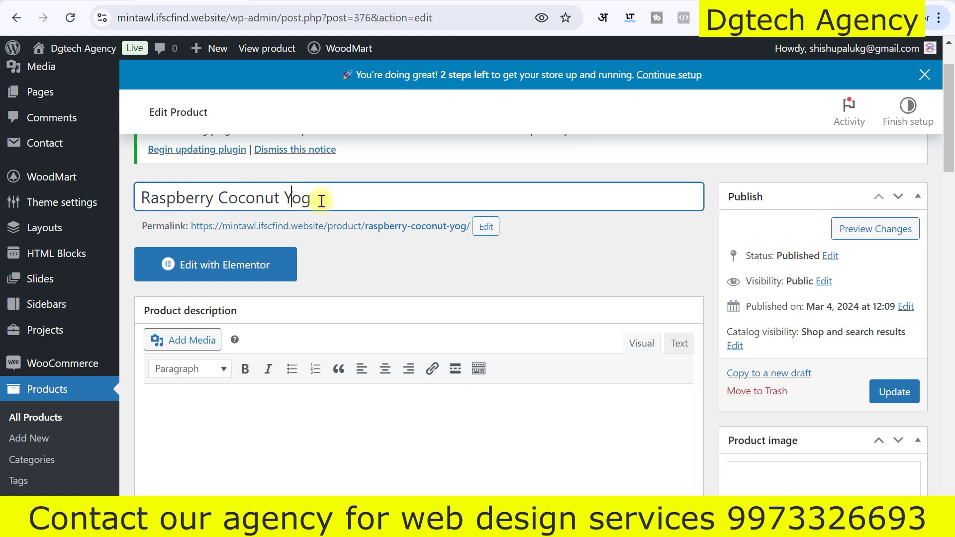
drag(322, 198, 136, 198)
mouse_move(204, 207)
click(338, 202)
drag(331, 196, 162, 198)
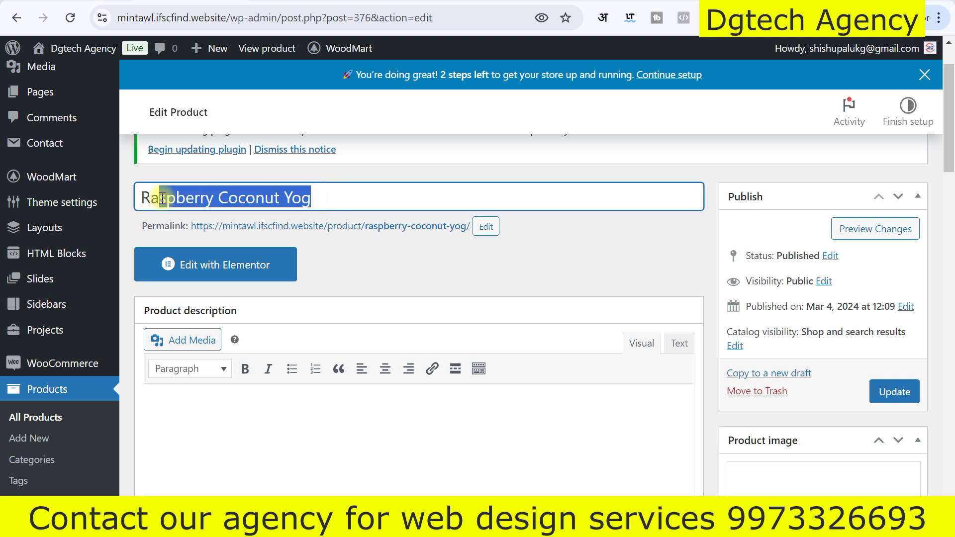
click(162, 198)
click(336, 200)
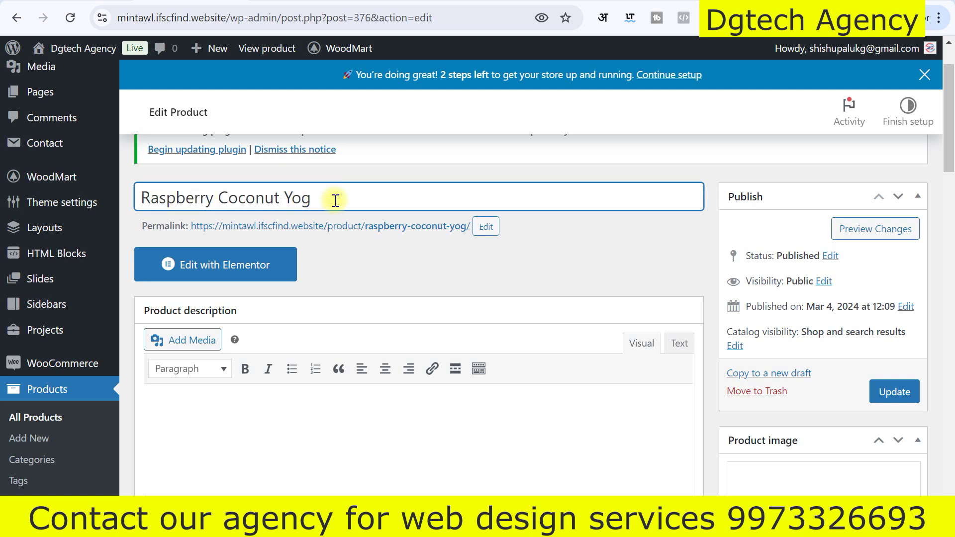
click(425, 271)
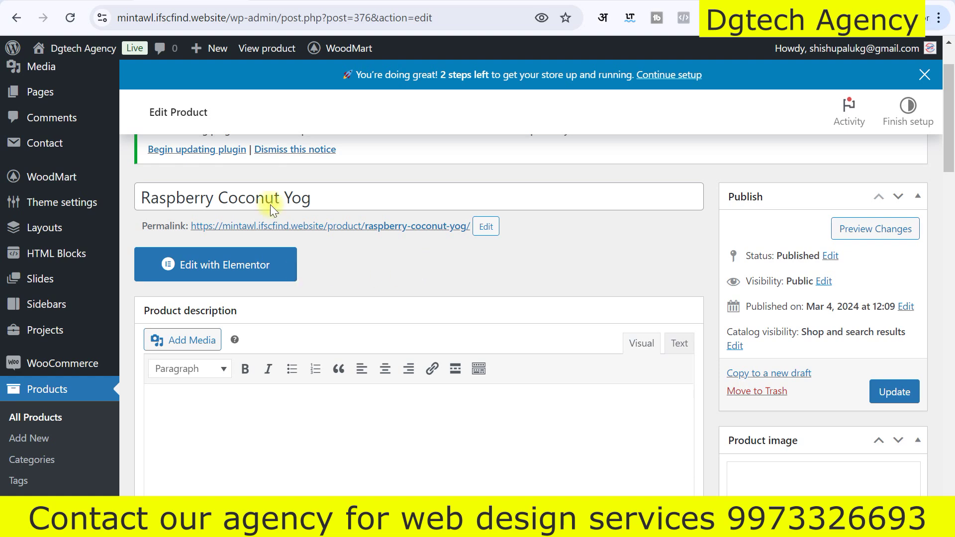
Set the product's tax status to None and leave its tax class at Standard in the general product data.
scroll(349, 239, down, 3)
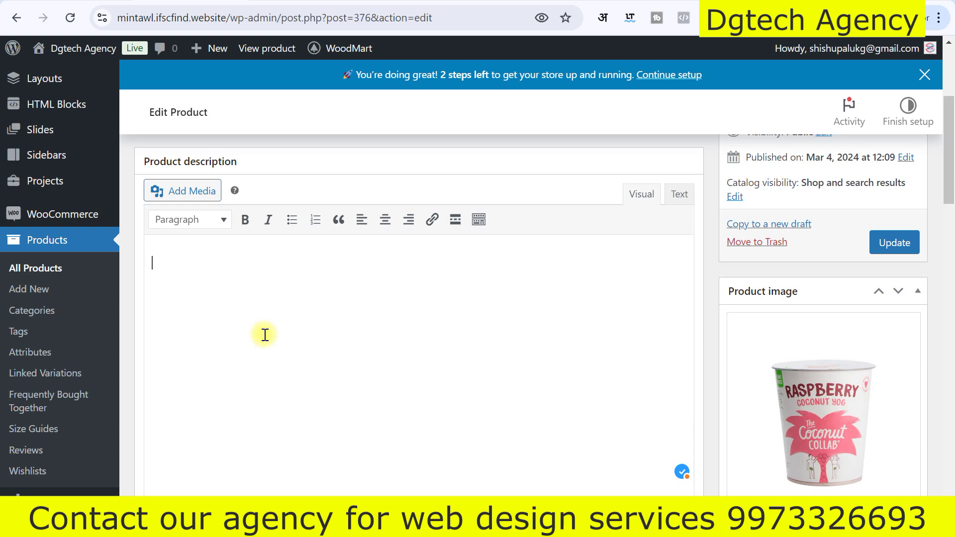
scroll(265, 335, down, 5)
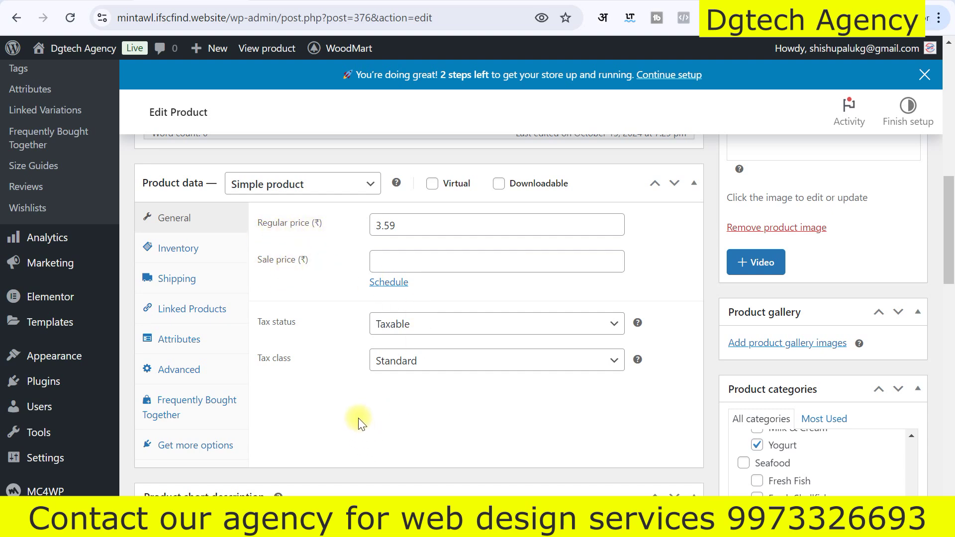
scroll(424, 401, down, 4)
scroll(425, 406, up, 1)
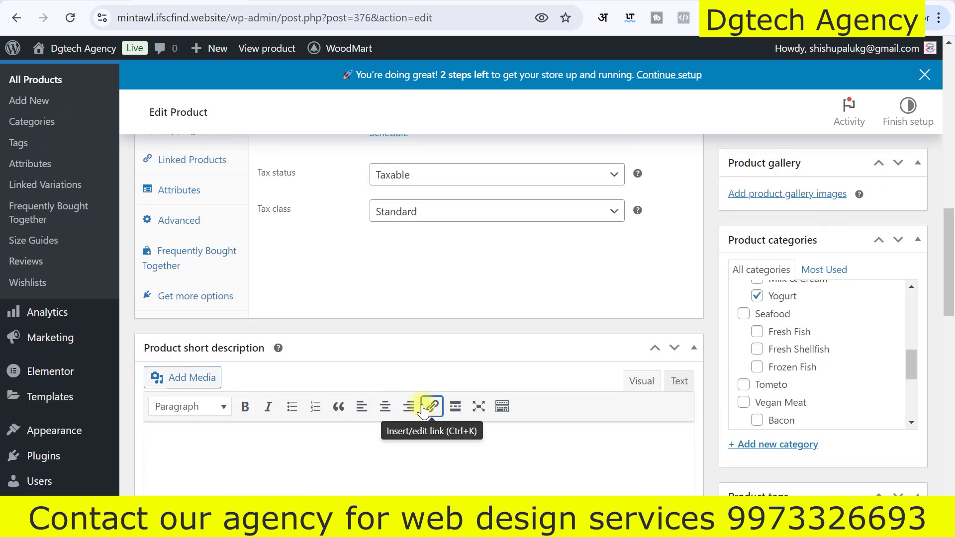
scroll(422, 405, up, 3)
scroll(422, 405, down, 1)
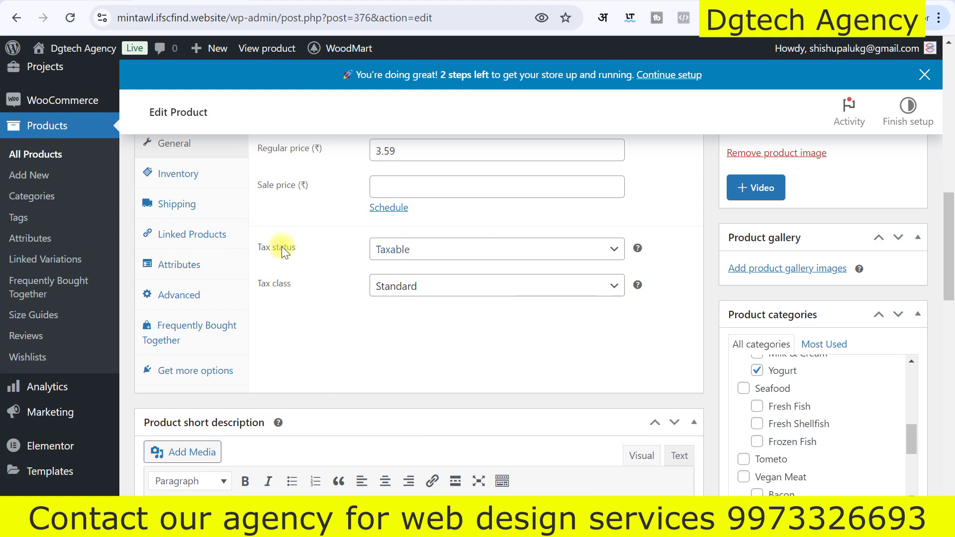
click(407, 250)
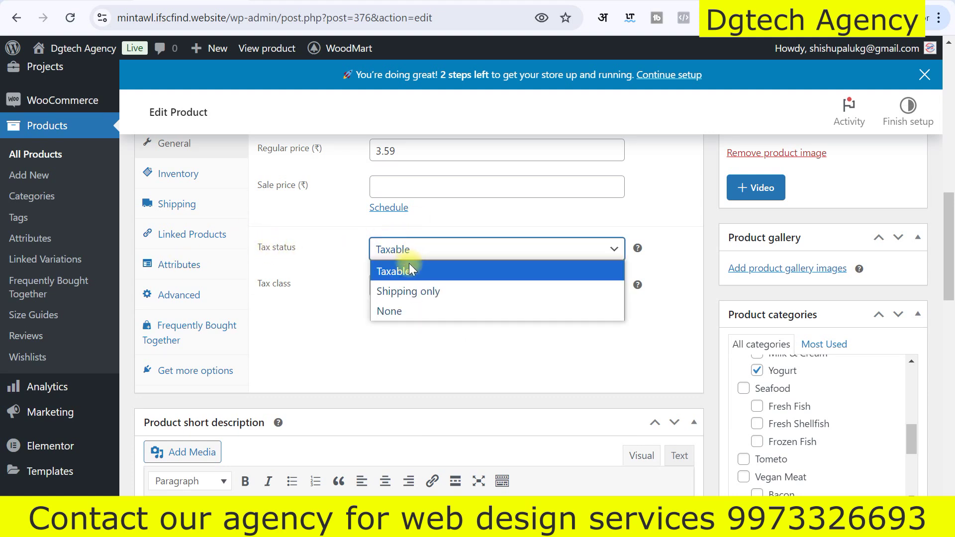
click(403, 306)
click(405, 286)
click(403, 305)
Examine the product's short description, reviews and the full list of product categories.
scroll(398, 354, down, 2)
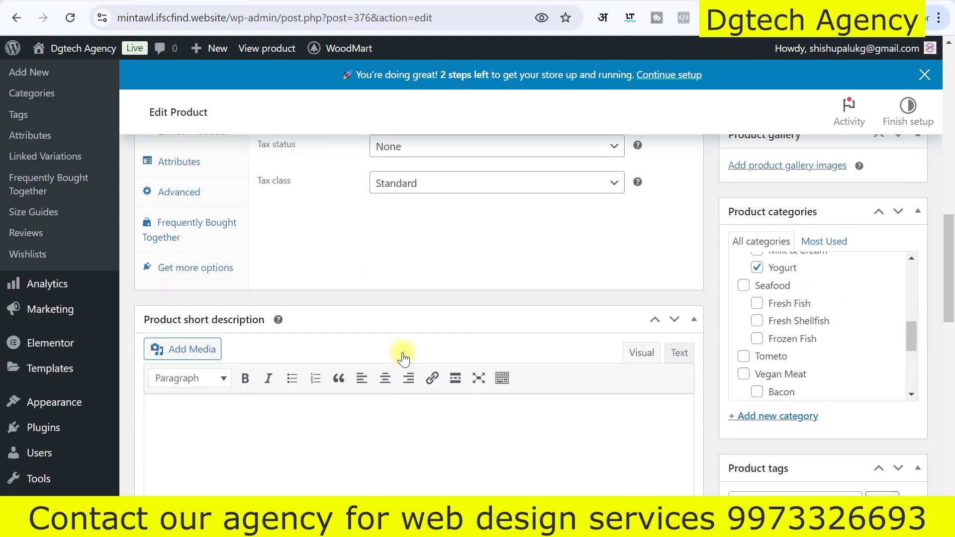
scroll(403, 353, down, 2)
scroll(396, 343, down, 5)
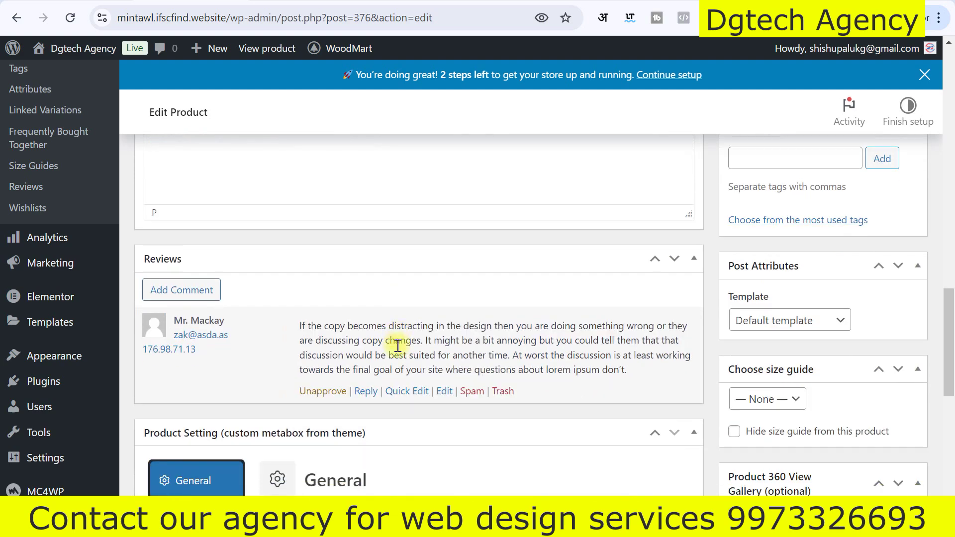
scroll(401, 347, up, 10)
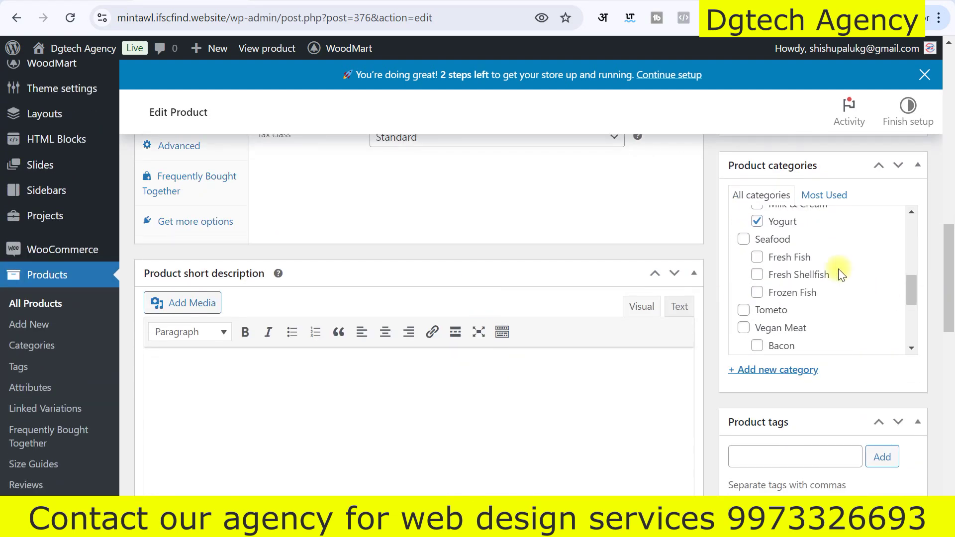
scroll(763, 299, up, 10)
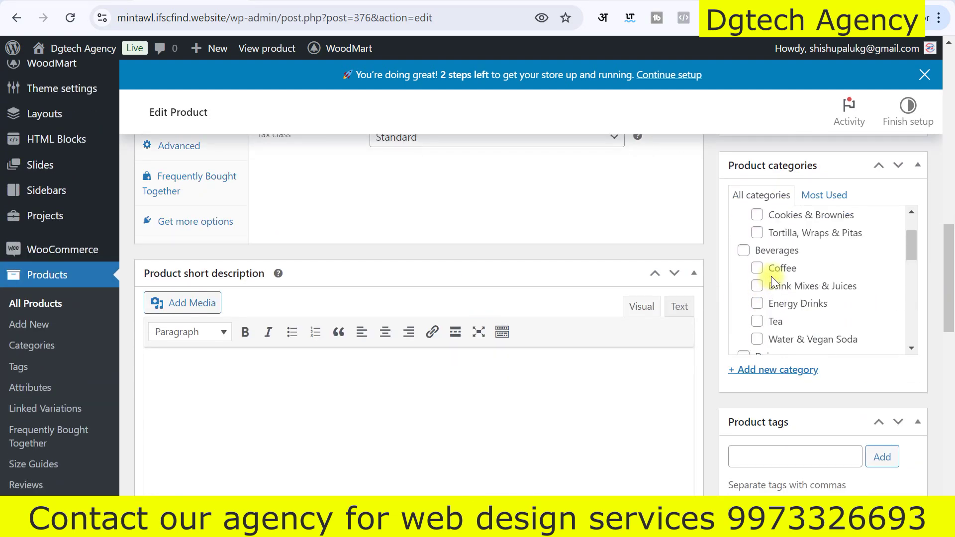
scroll(774, 273, down, 10)
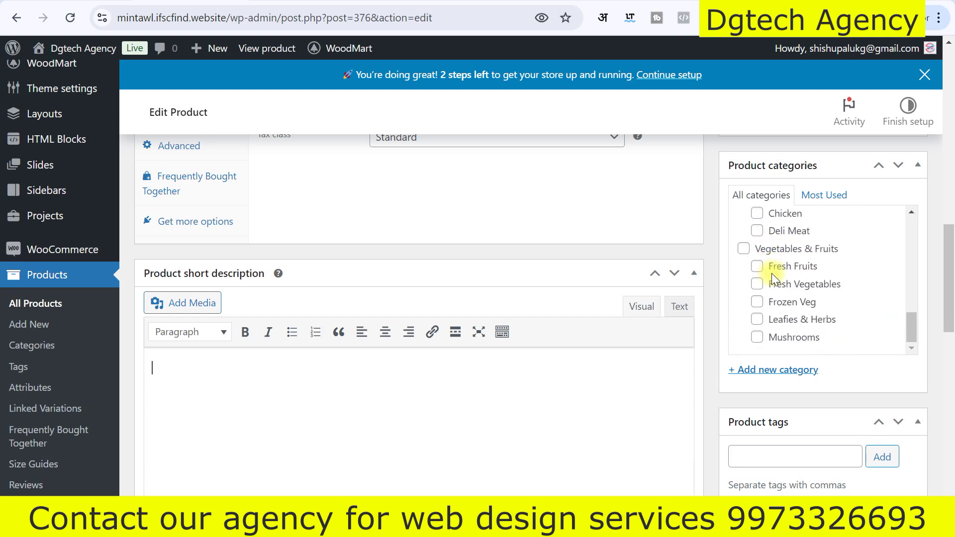
scroll(771, 273, up, 7)
scroll(765, 233, down, 10)
scroll(766, 290, up, 3)
scroll(765, 290, up, 10)
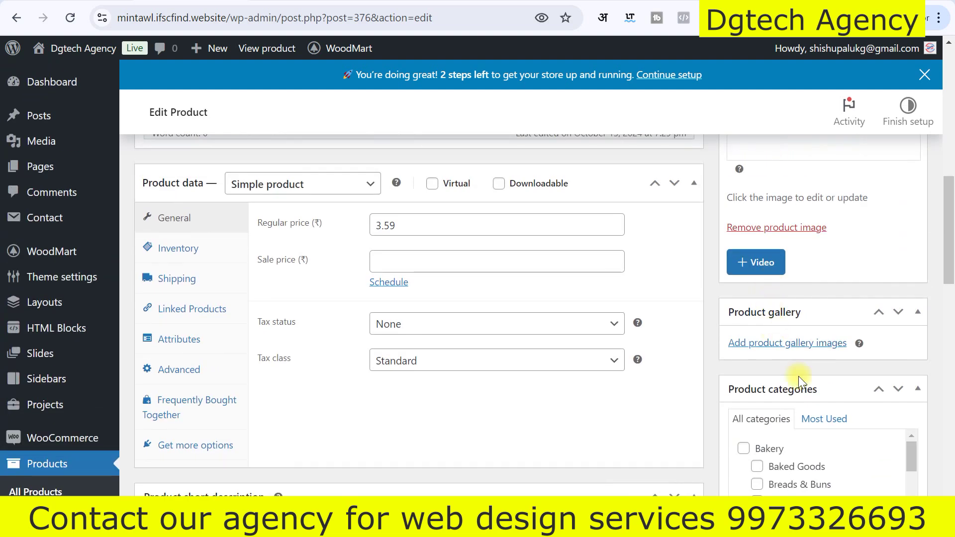
scroll(752, 302, up, 3)
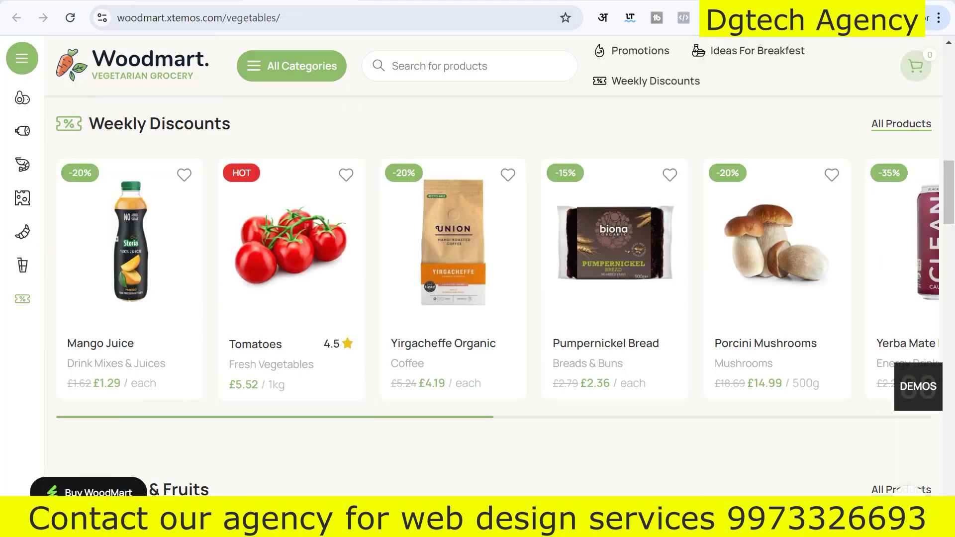
Switch to the Woodmart demo store and look through the Tomatoes product page as a layout reference.
click(343, 3)
click(298, 250)
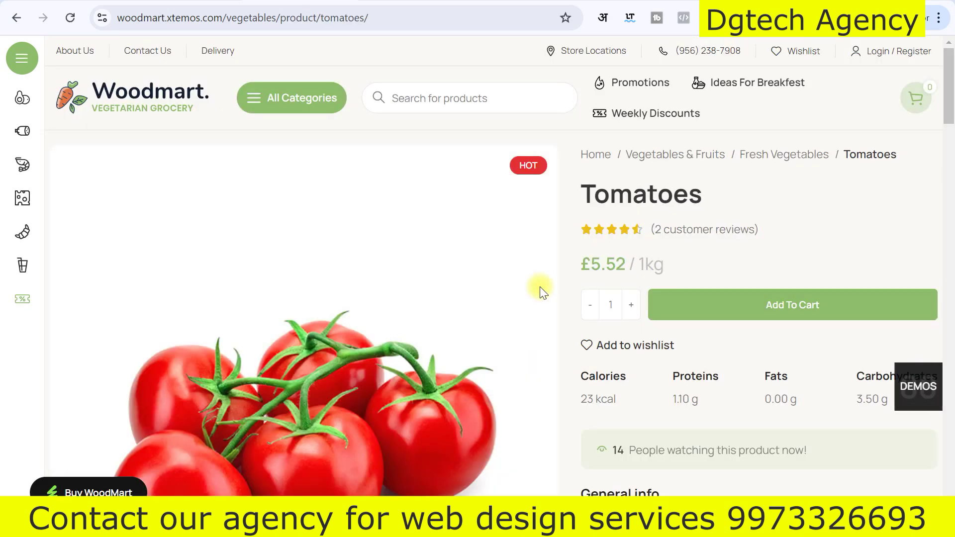
scroll(537, 357, down, 4)
scroll(491, 337, up, 3)
scroll(491, 337, down, 2)
scroll(394, 287, down, 2)
scroll(341, 292, up, 4)
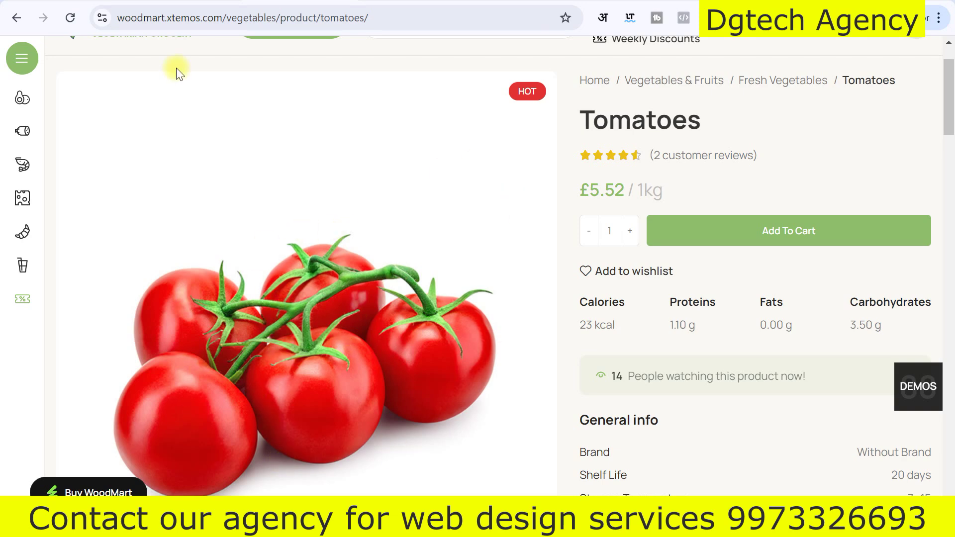
Return to the WordPress product editor, open the product gallery video settings and choose YouTube as the video source.
click(182, 5)
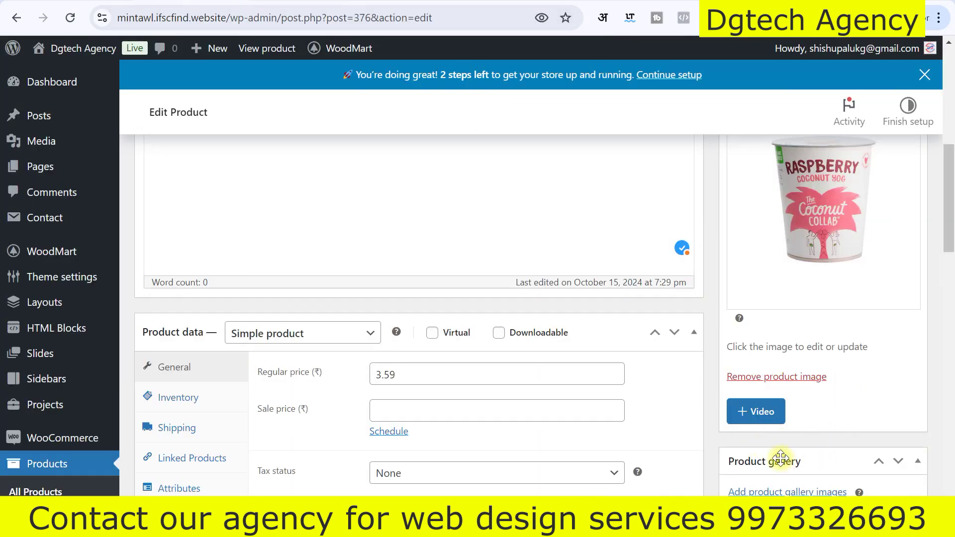
click(755, 418)
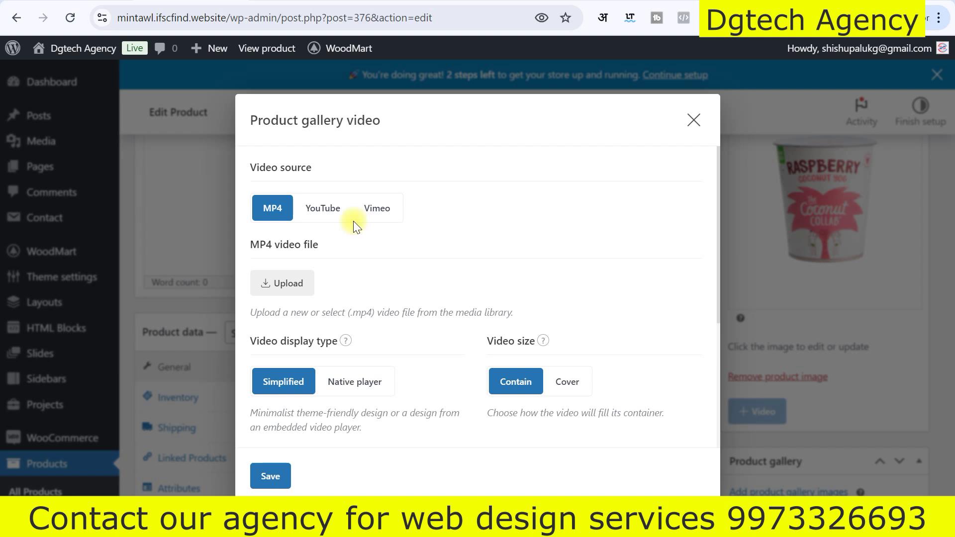
click(322, 208)
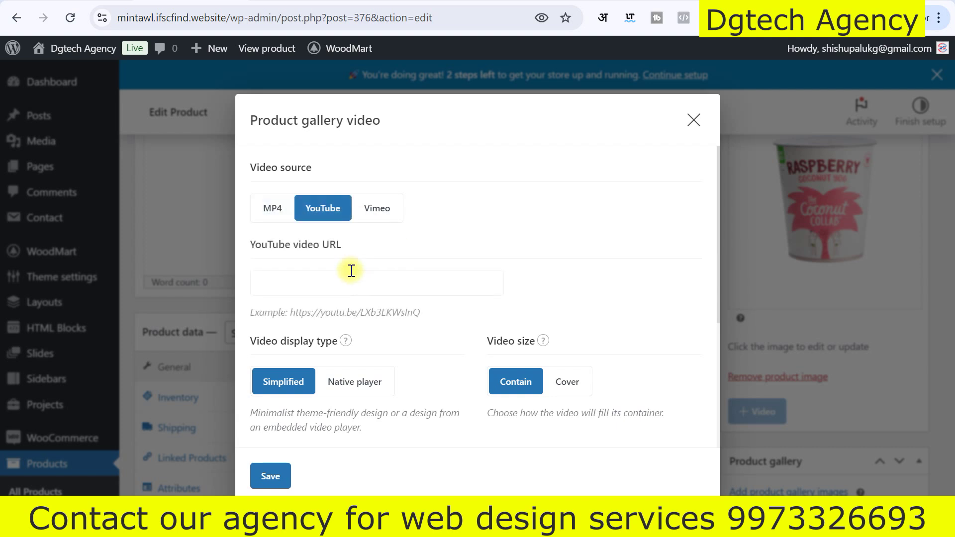
click(365, 277)
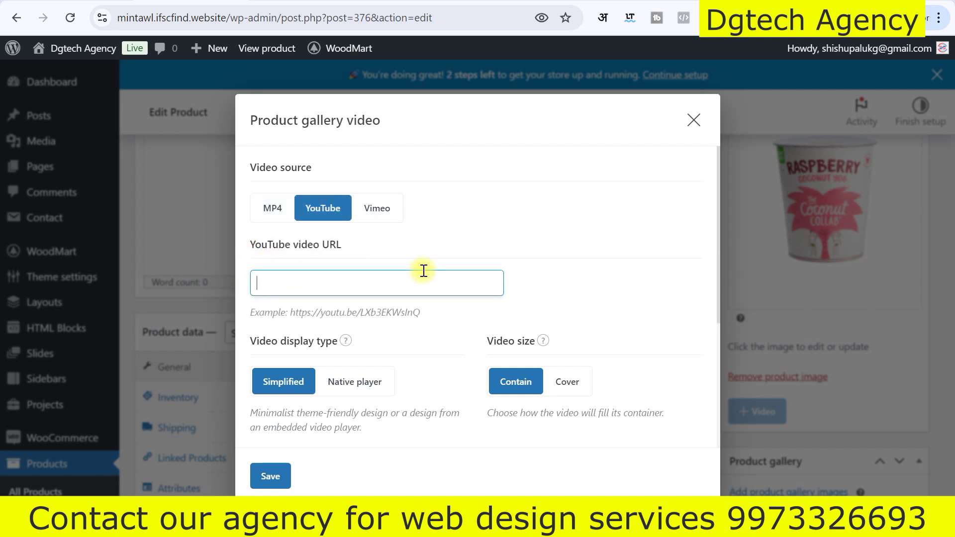
click(381, 212)
click(300, 283)
scroll(522, 277, down, 5)
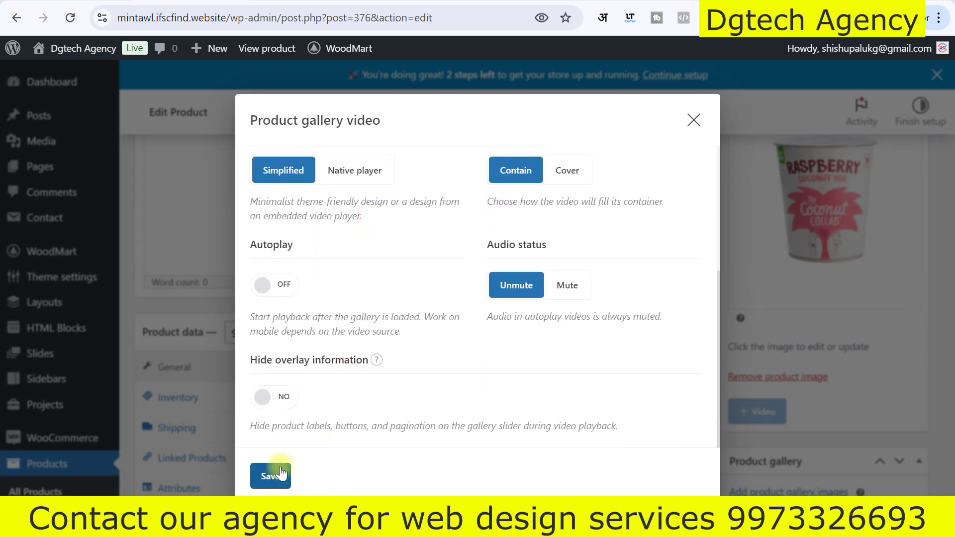
scroll(340, 232, up, 5)
click(327, 208)
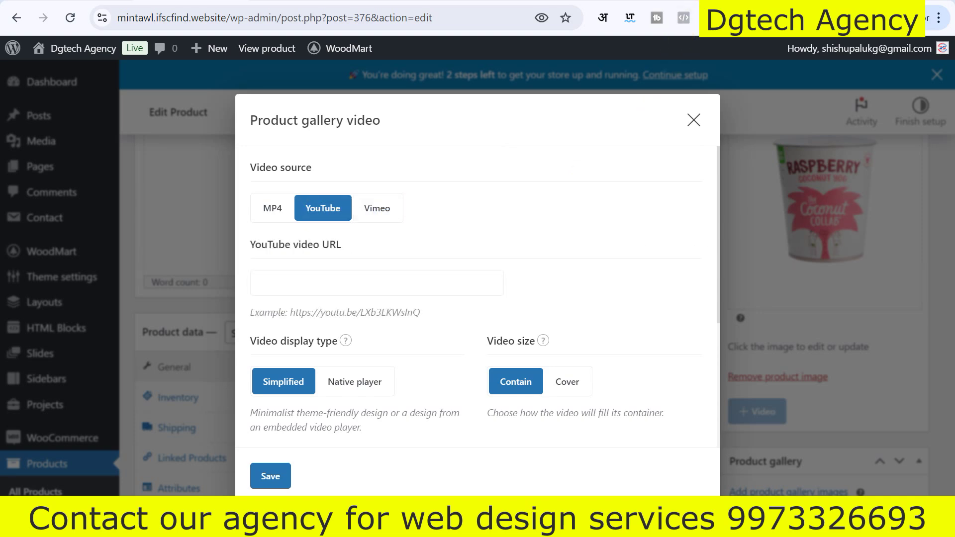
Open YouTube in another browser tab and copy the link address of the Pyar Mohabbat Jindabad video from the home feed.
key(ctrl+Tab)
click(399, 17)
text(you)
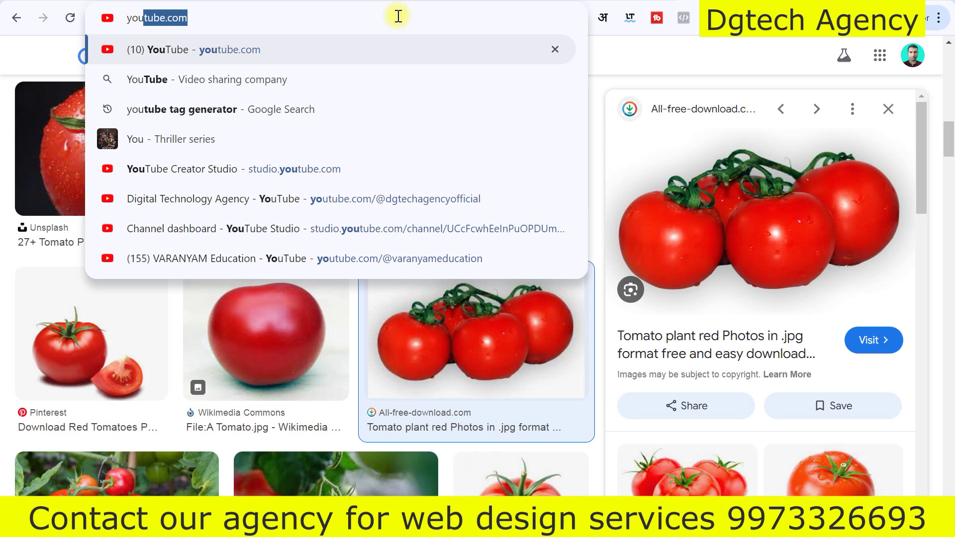
key(Return)
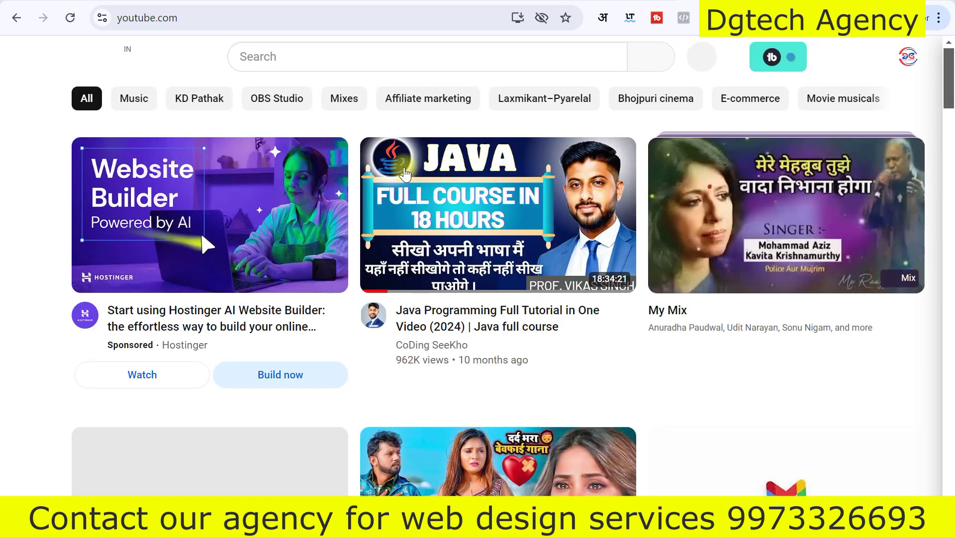
scroll(452, 208, down, 3)
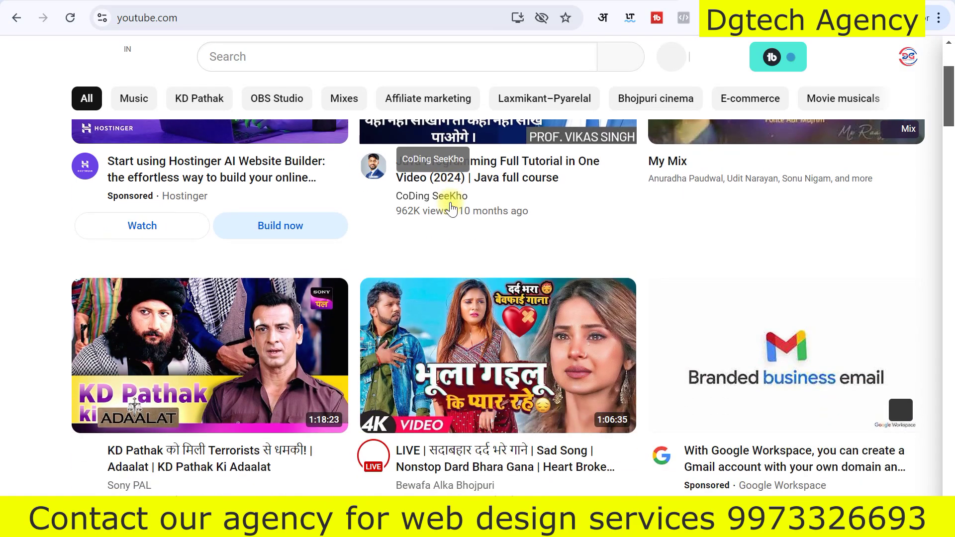
scroll(451, 209, down, 8)
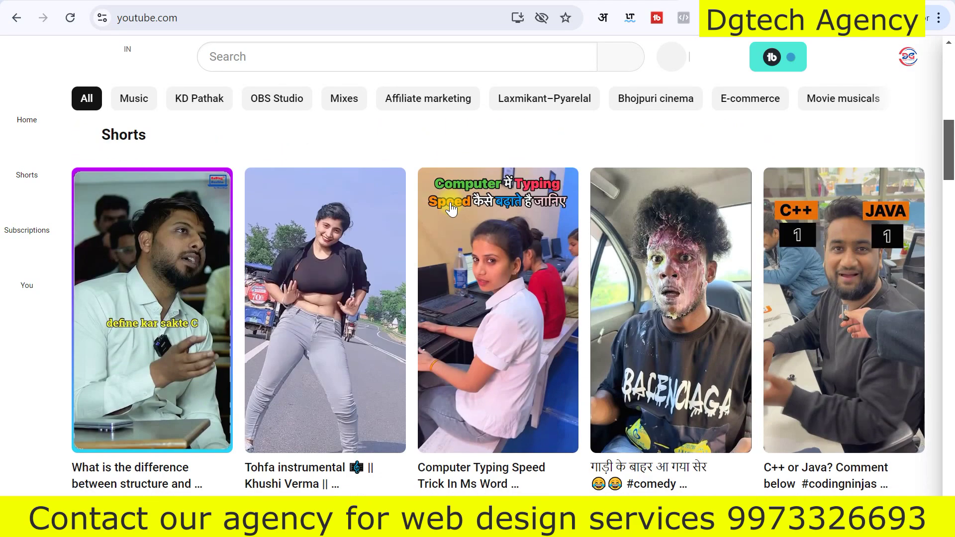
scroll(450, 207, down, 8)
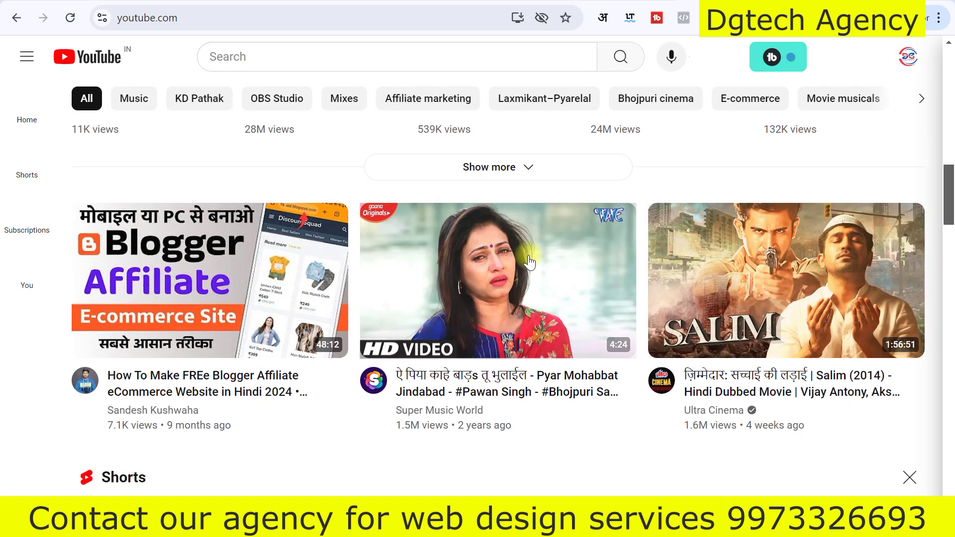
right_click(497, 264)
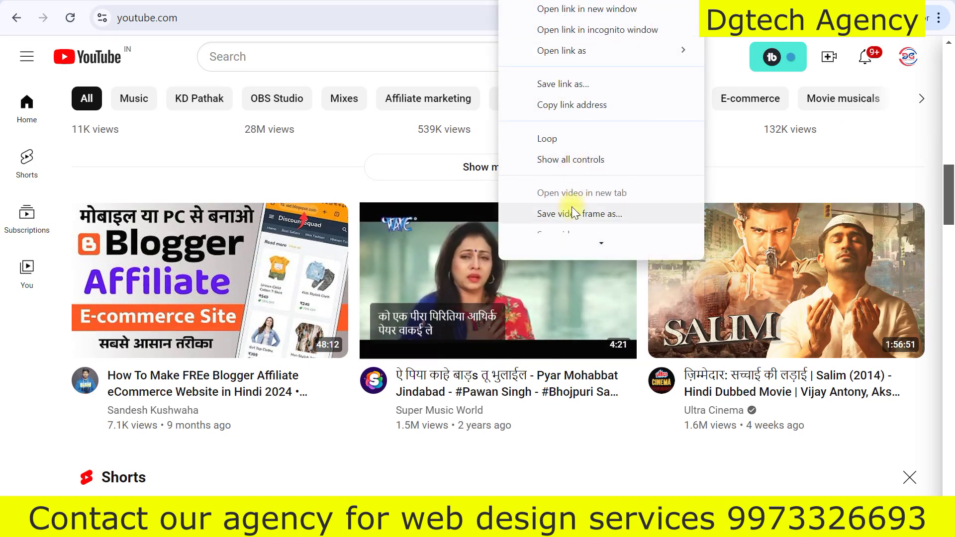
click(579, 105)
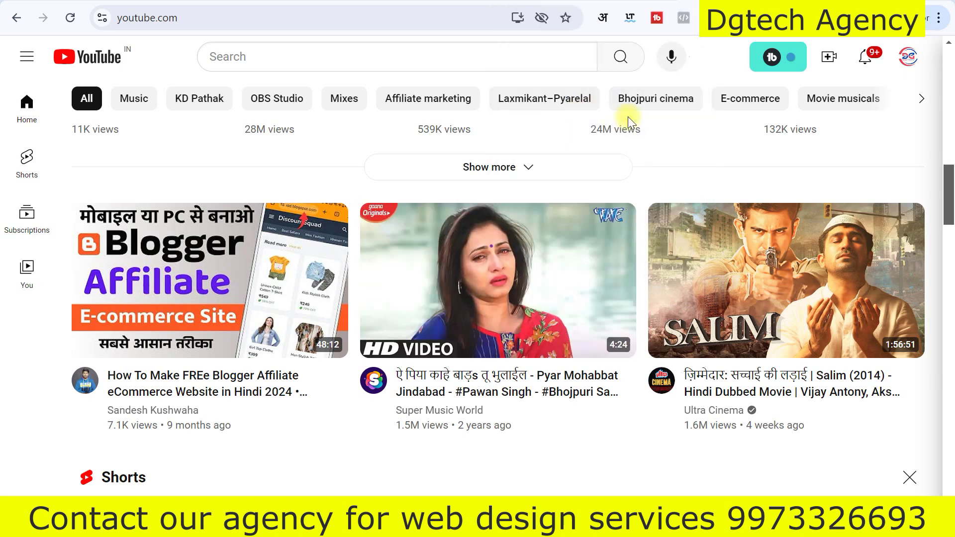
key(ctrl+Tab)
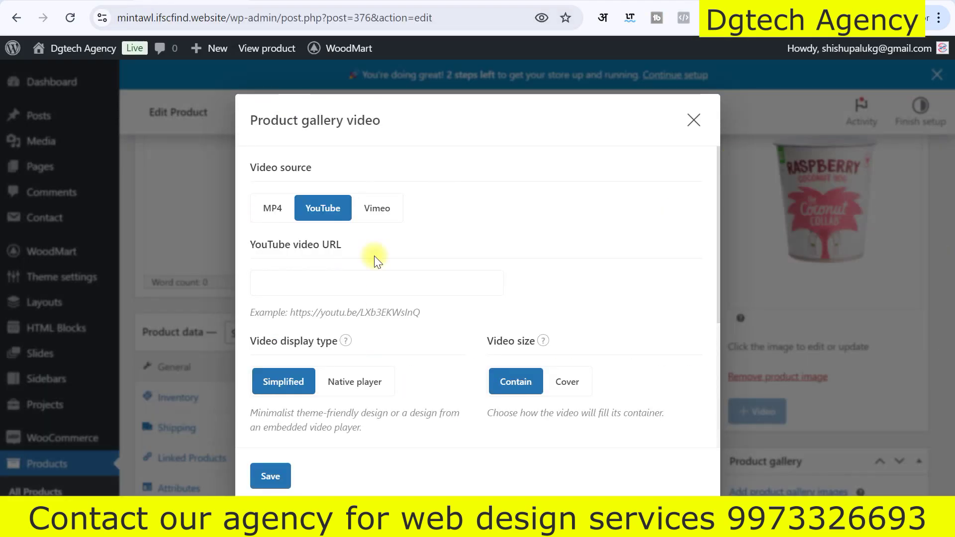
click(319, 286)
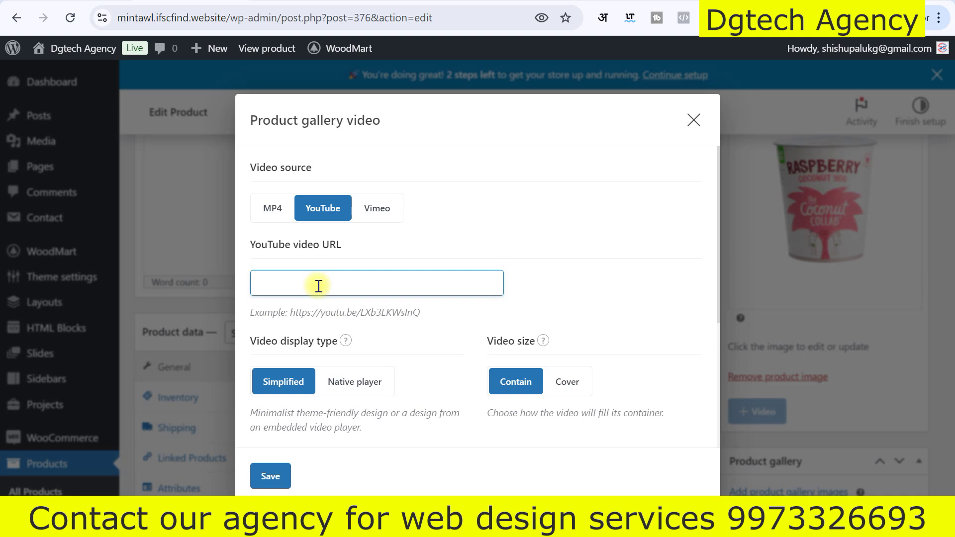
text(https://www.youtube.com/watch?v=604CBMZvK9Q)
click(559, 284)
click(281, 481)
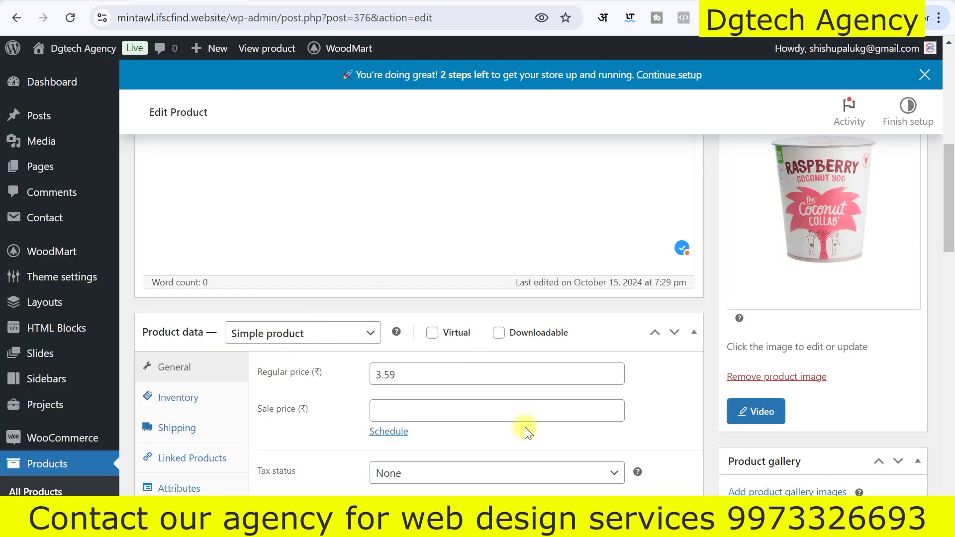
Reopen the product gallery video settings, review the saved URL and display options, and save them again.
scroll(806, 378, down, 1)
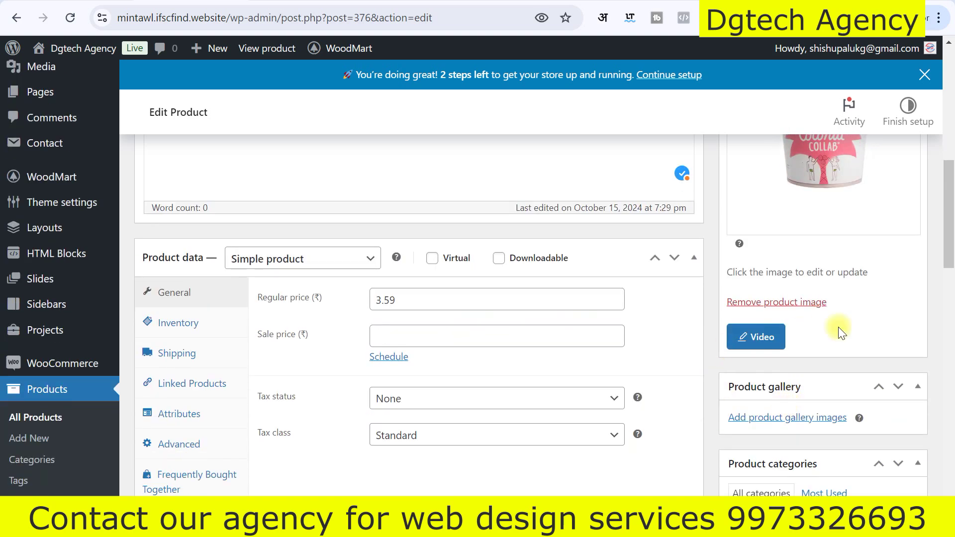
click(766, 337)
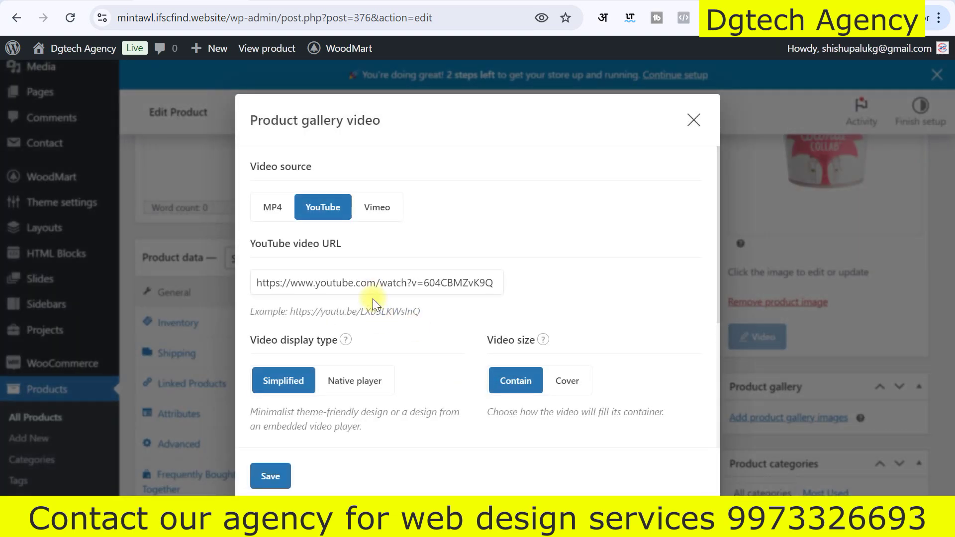
scroll(413, 313, down, 5)
click(271, 475)
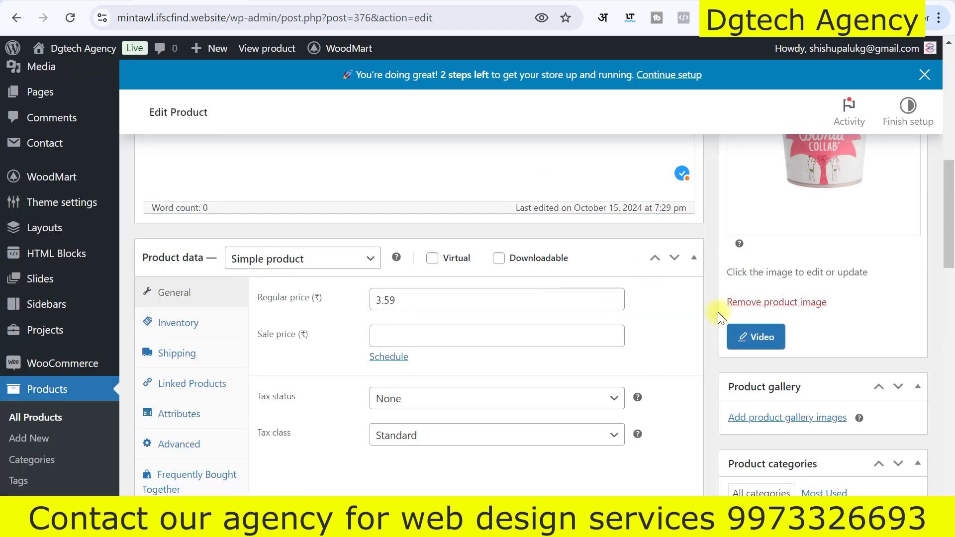
Browse the media library for product gallery images and close it without adding any image.
scroll(718, 312, up, 10)
scroll(780, 300, down, 3)
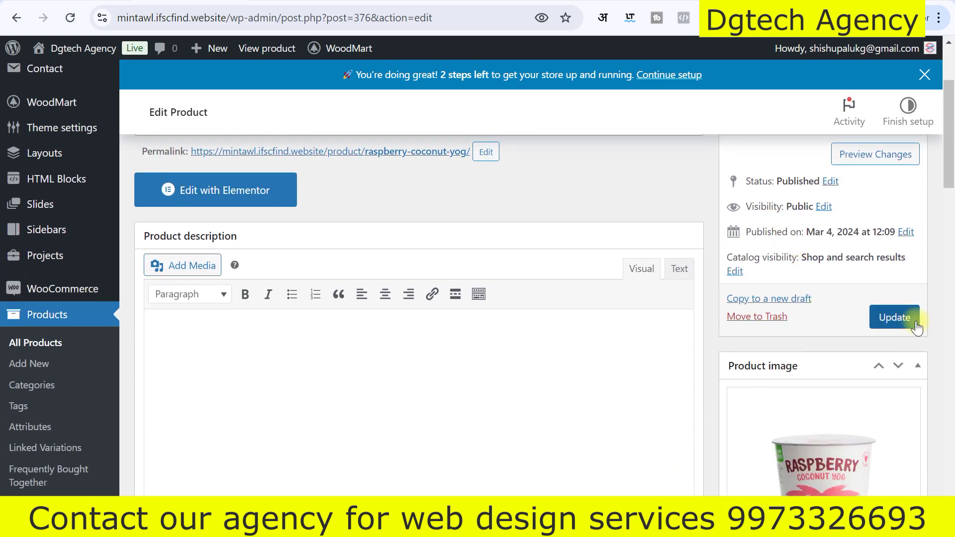
scroll(848, 330, down, 10)
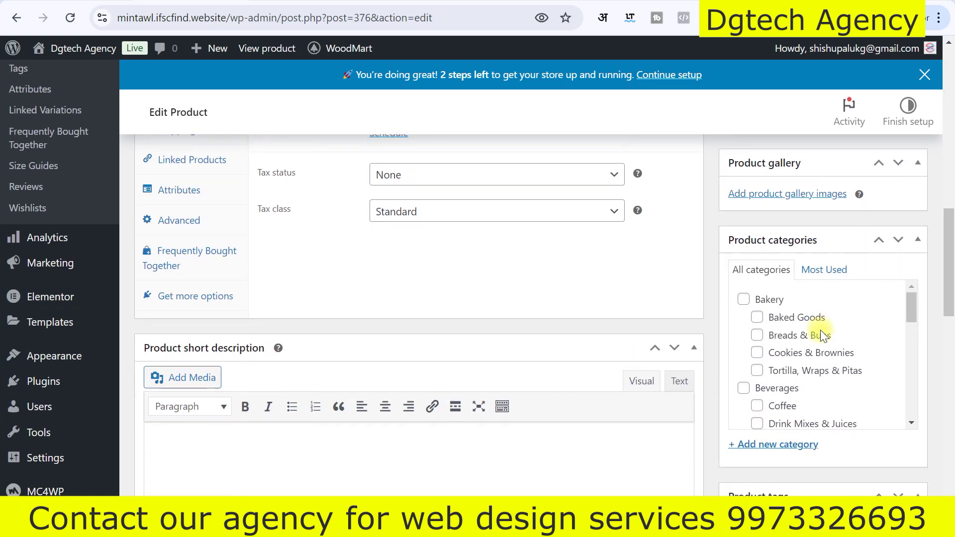
scroll(820, 330, up, 5)
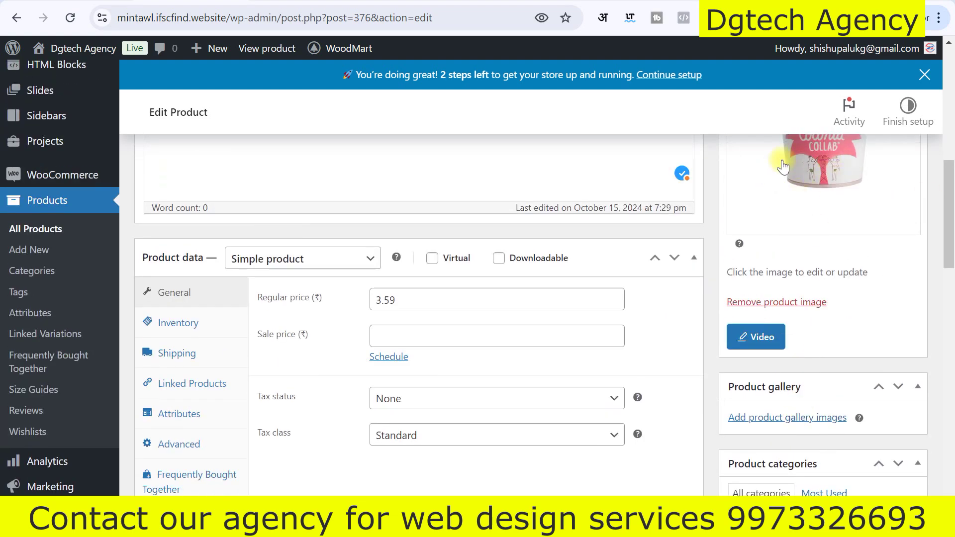
scroll(811, 288, down, 2)
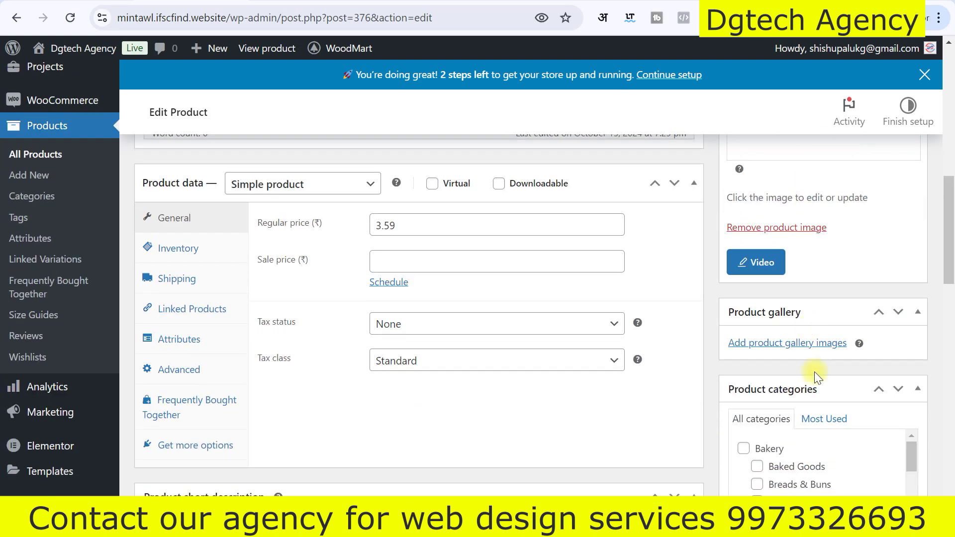
click(776, 348)
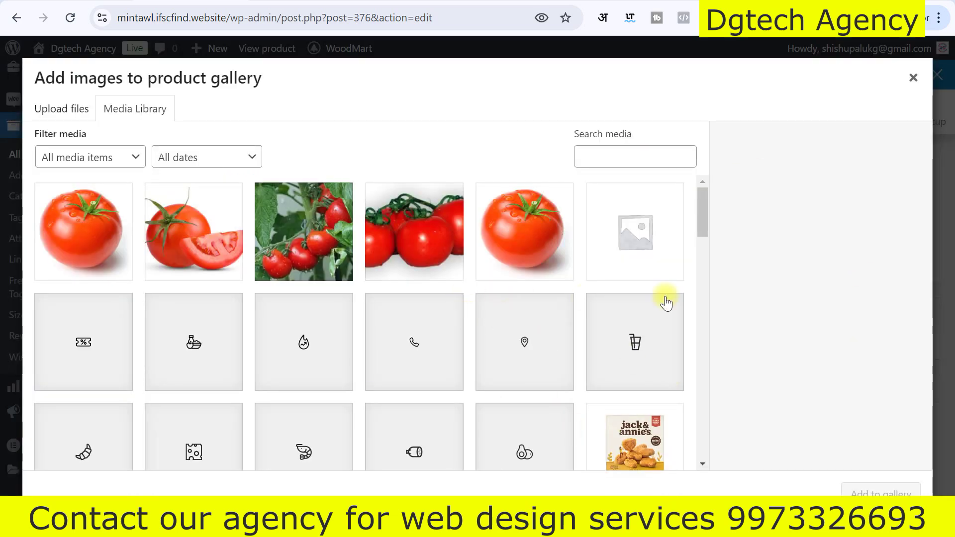
scroll(678, 356, down, 8)
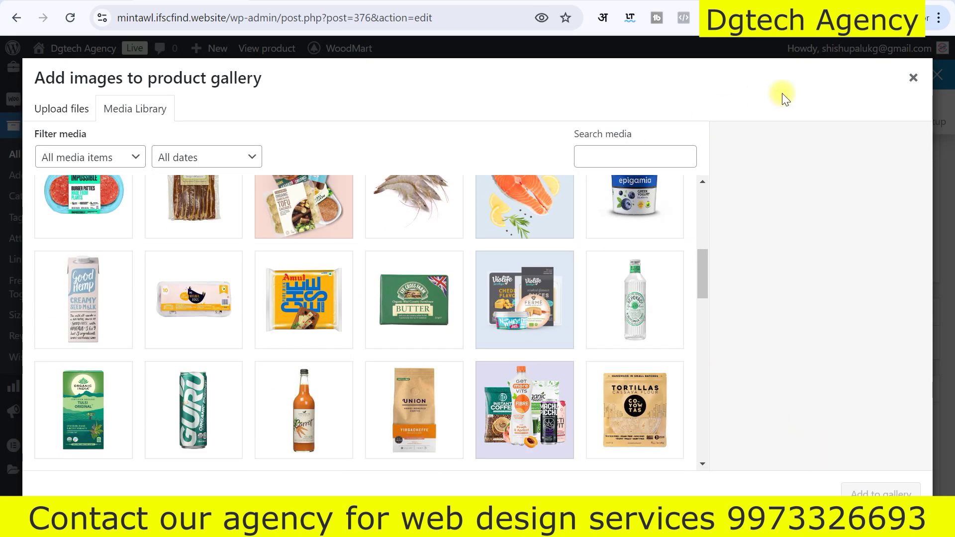
click(913, 78)
scroll(816, 368, up, 2)
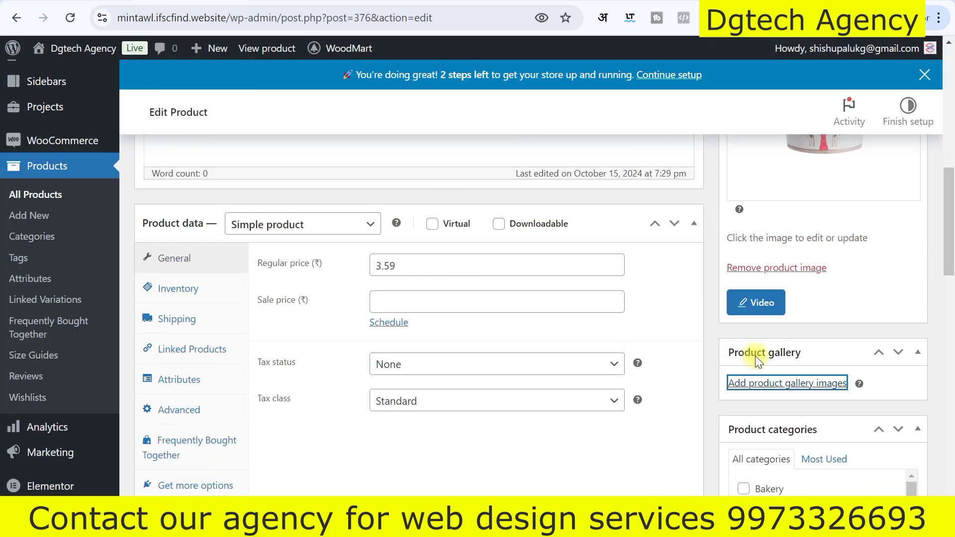
Review the product data's shipping, linked products, attributes and advanced settings.
scroll(794, 338, up, 10)
scroll(794, 338, down, 2)
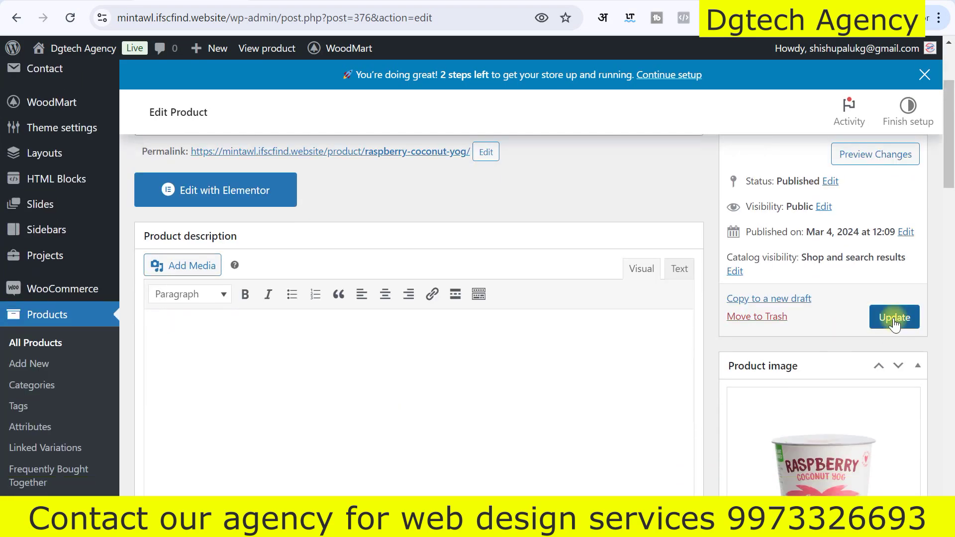
scroll(461, 364, down, 15)
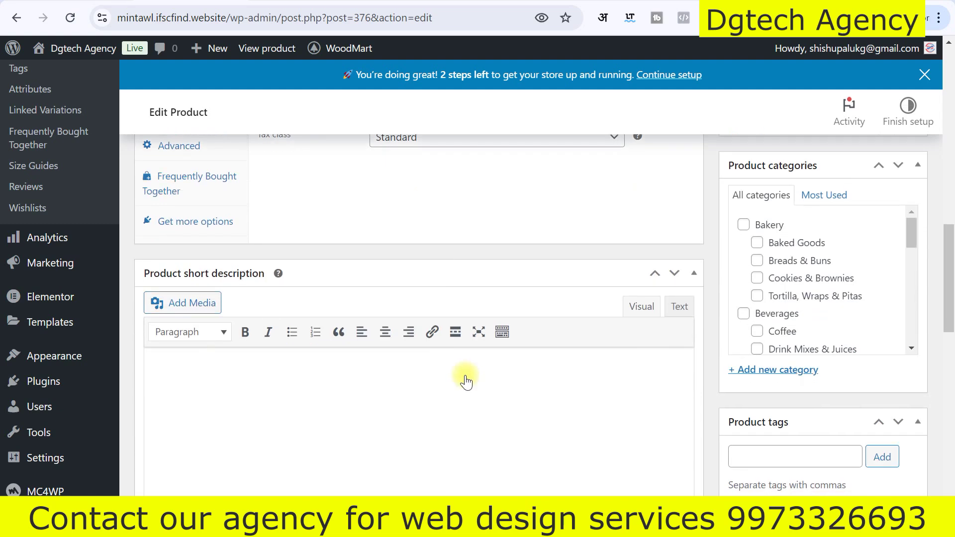
scroll(466, 380, down, 6)
scroll(465, 375, up, 9)
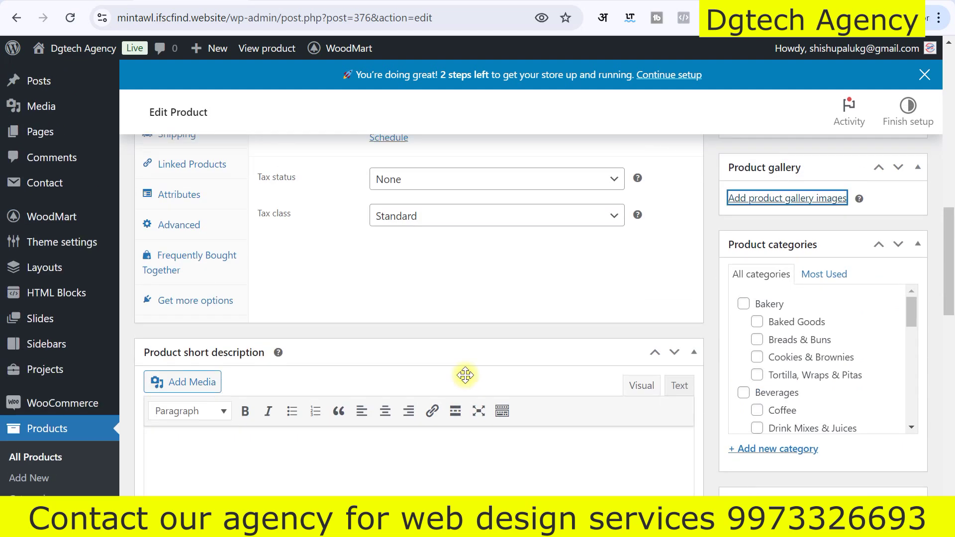
scroll(465, 375, up, 4)
scroll(441, 320, down, 1)
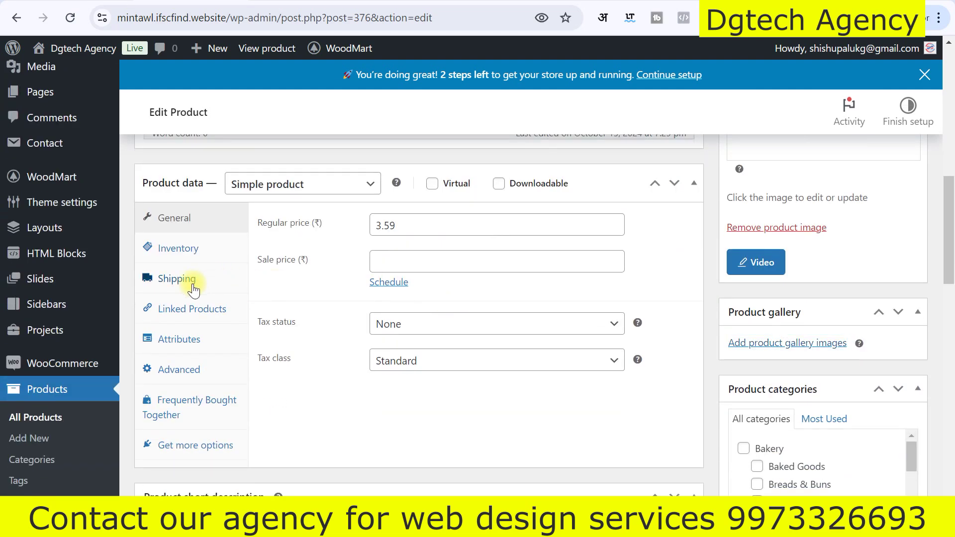
click(193, 290)
click(202, 308)
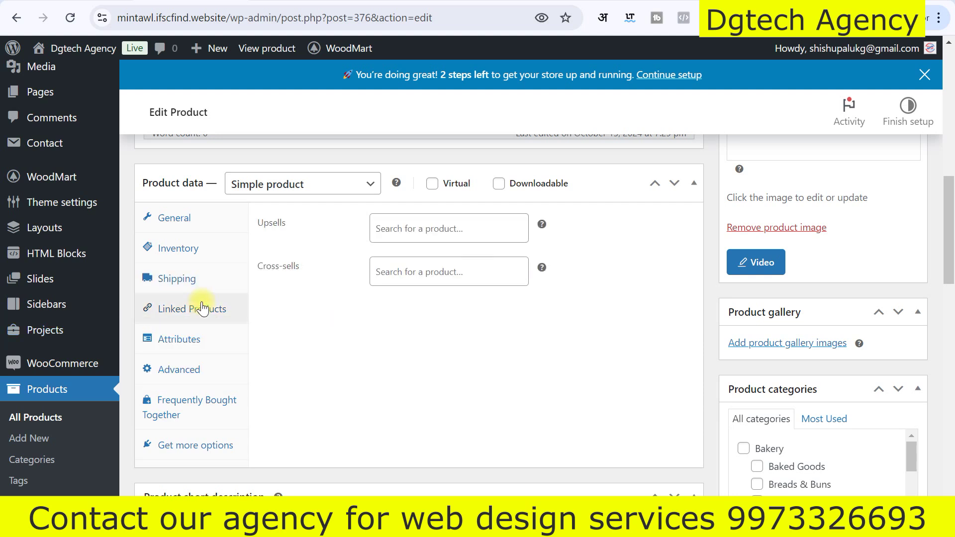
click(186, 344)
click(193, 374)
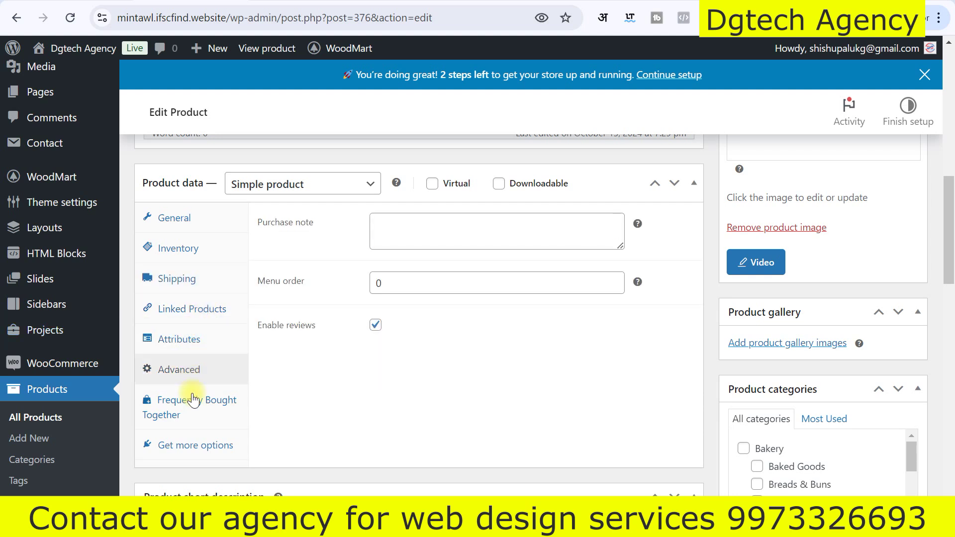
Expand the product's Brand attribute, look through the available brand values and collapse it without changing the selection.
click(186, 340)
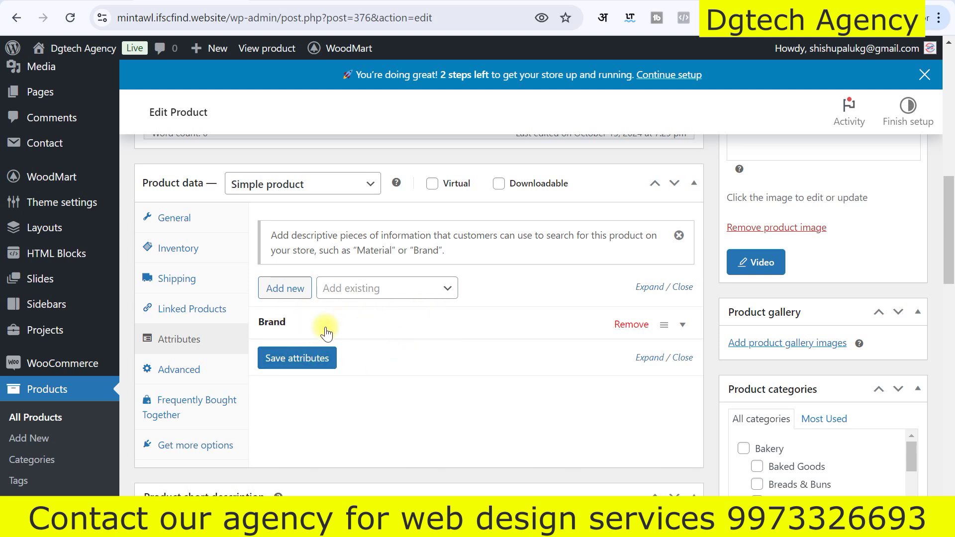
click(400, 318)
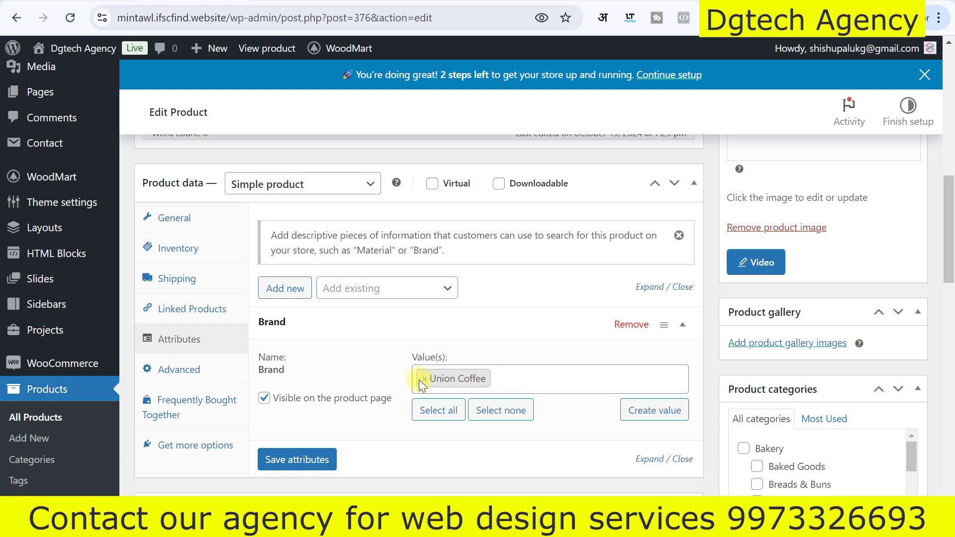
click(512, 370)
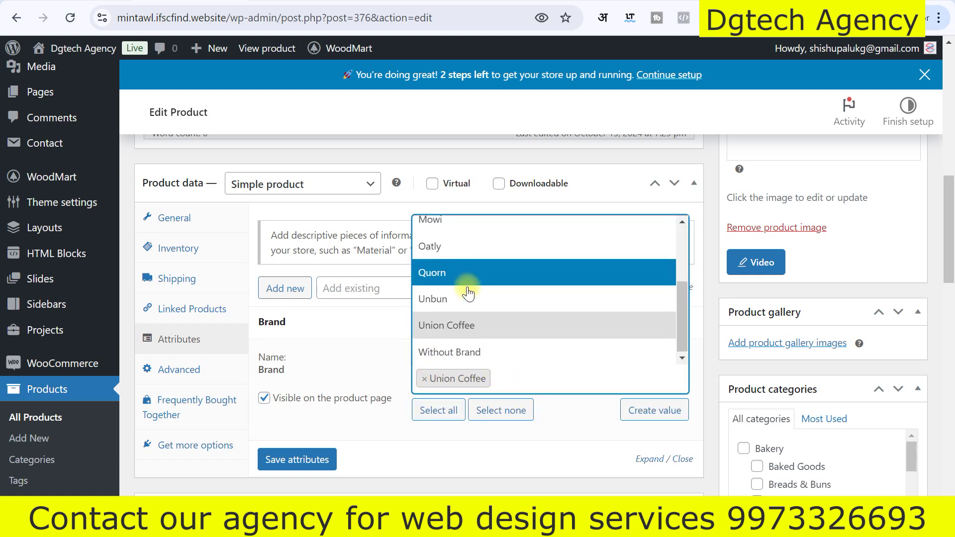
scroll(460, 263, up, 2)
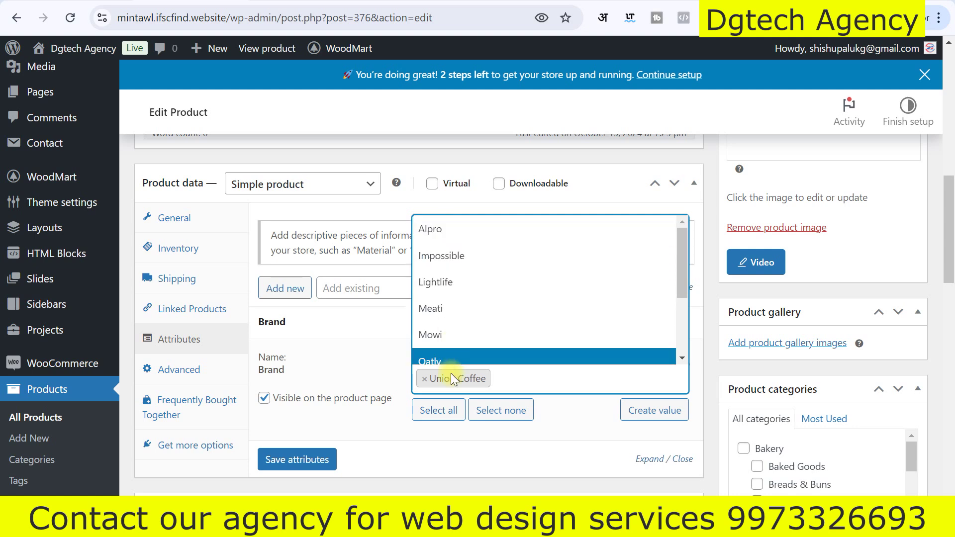
scroll(462, 306, down, 2)
click(347, 337)
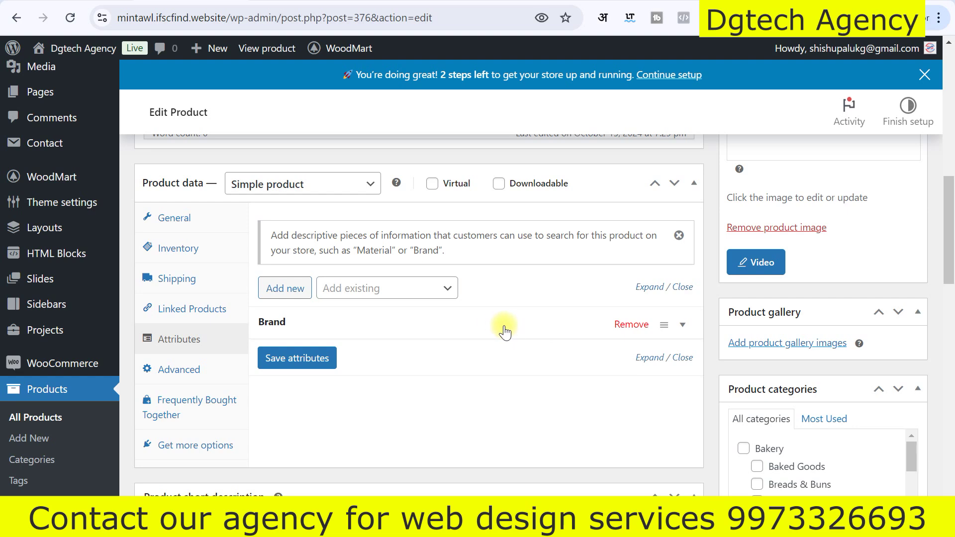
Look through the product's advanced, frequently bought together and recommended extension options.
click(201, 370)
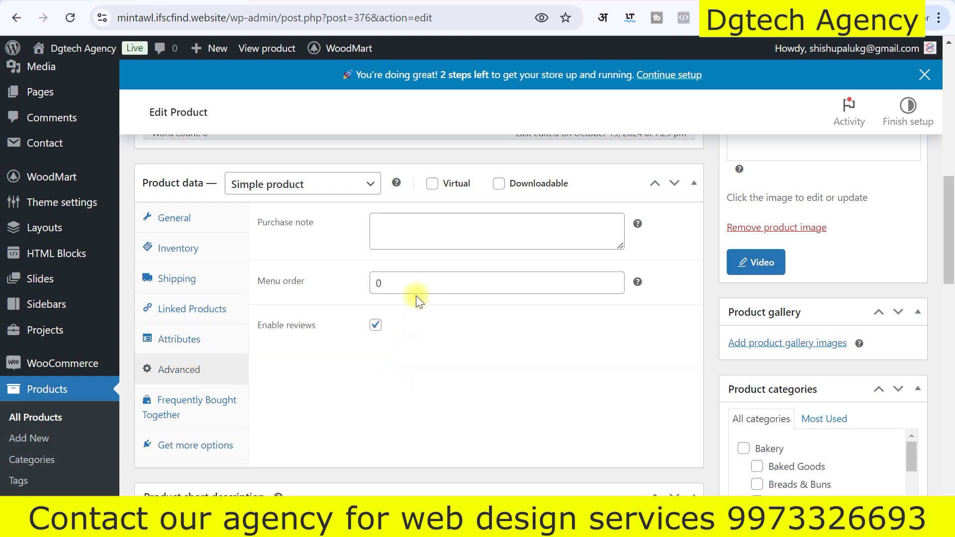
click(154, 426)
click(183, 446)
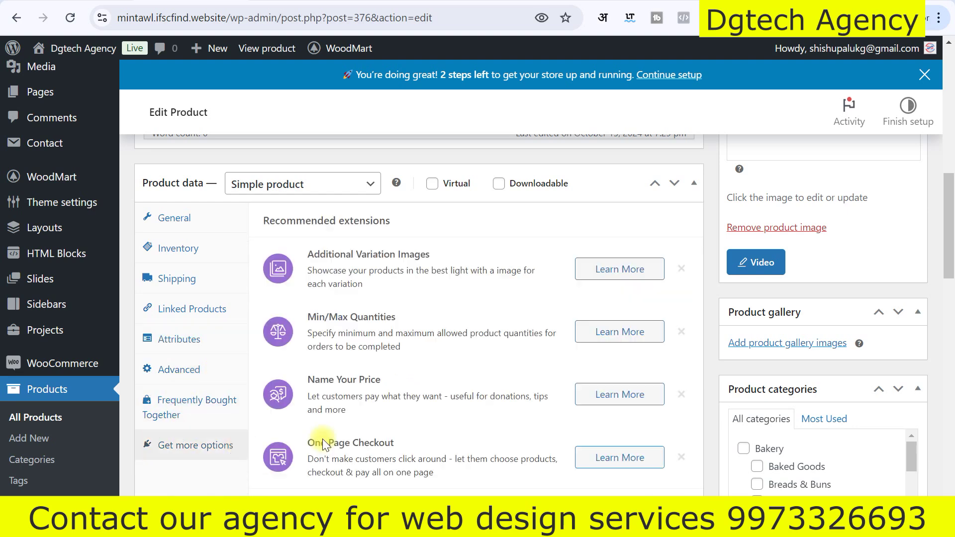
Update the Raspberry Coconut Yog product and open its store page from the permalink in a new tab.
scroll(433, 371, up, 10)
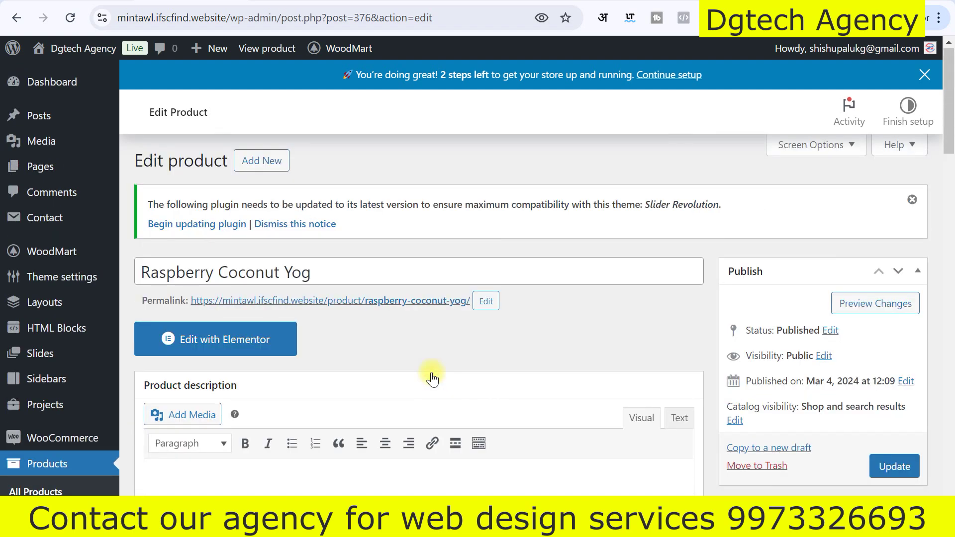
scroll(636, 339, down, 4)
click(878, 249)
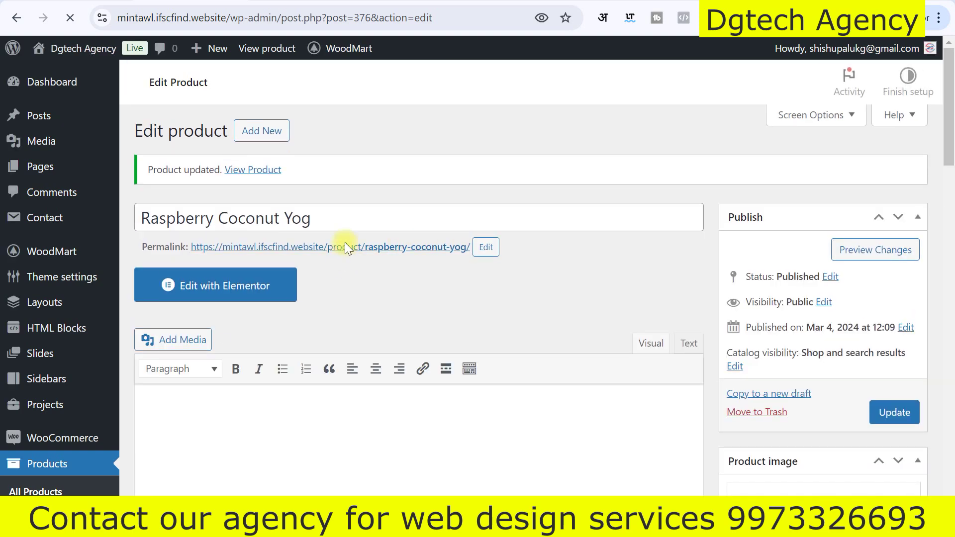
right_click(345, 244)
key(Escape)
right_click(313, 314)
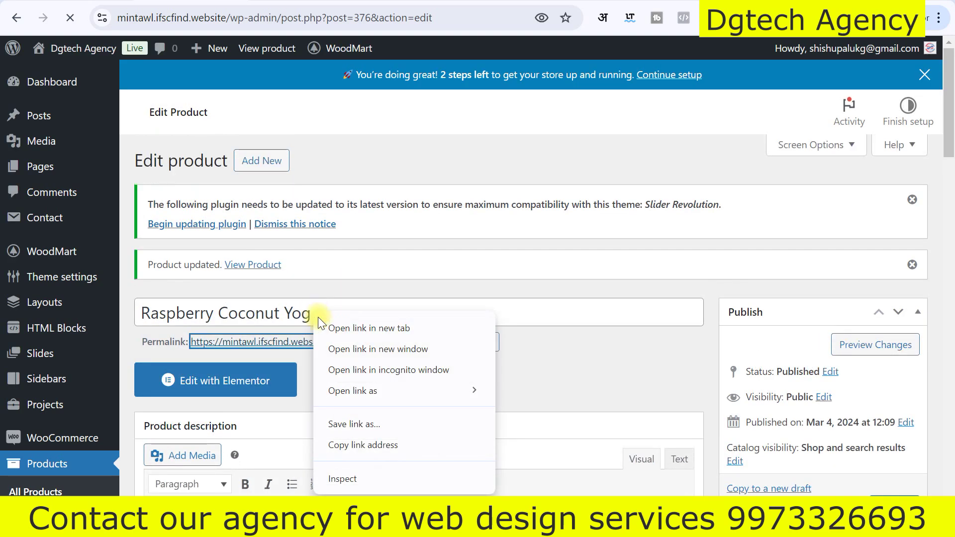
key(Escape)
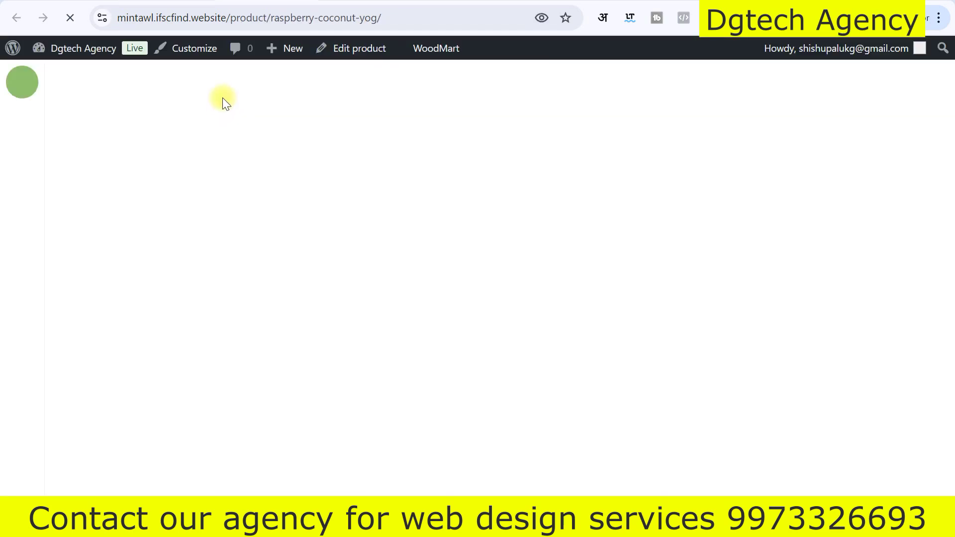
Examine the Raspberry Coconut Yog store page, including its image with the video play control, price and brand details.
scroll(580, 350, down, 10)
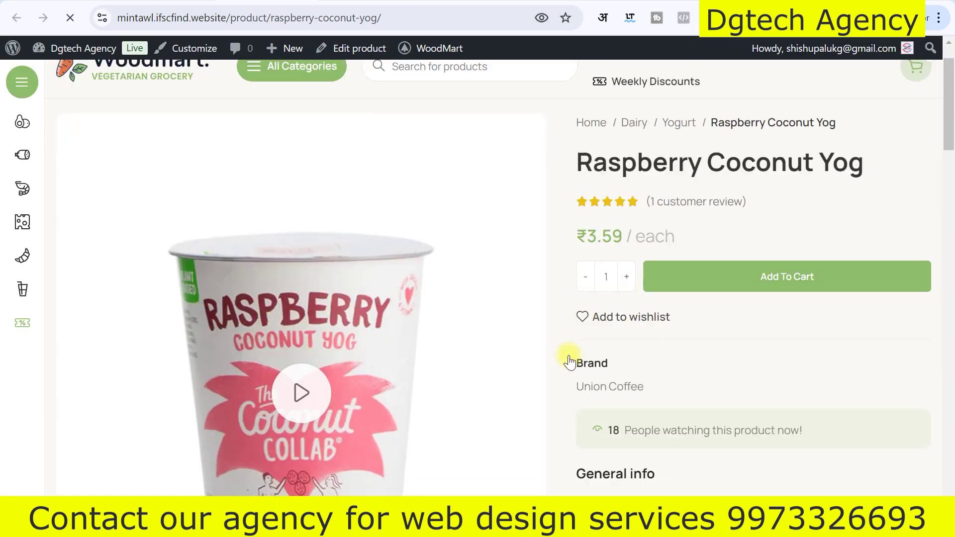
scroll(543, 358, up, 7)
scroll(503, 317, up, 3)
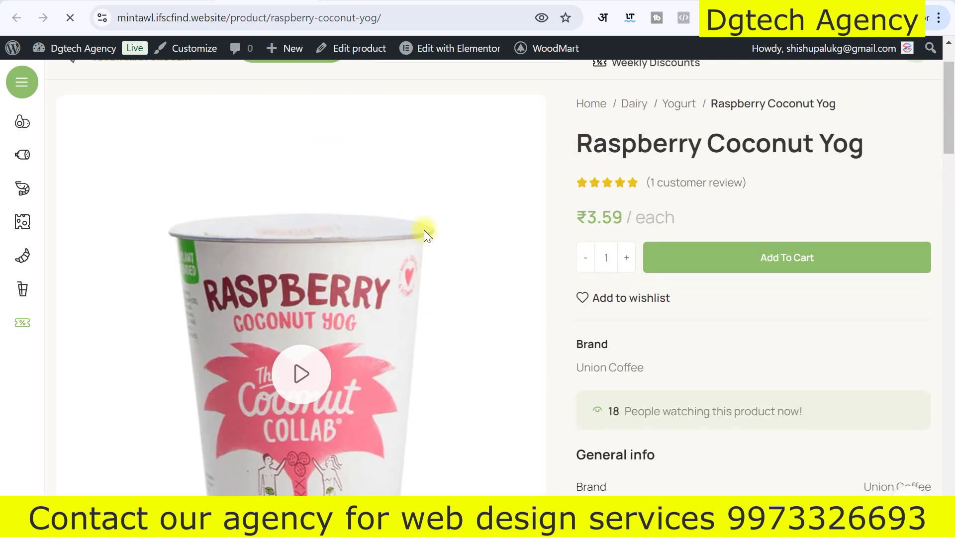
scroll(249, 267, up, 2)
scroll(249, 268, down, 5)
scroll(339, 272, up, 5)
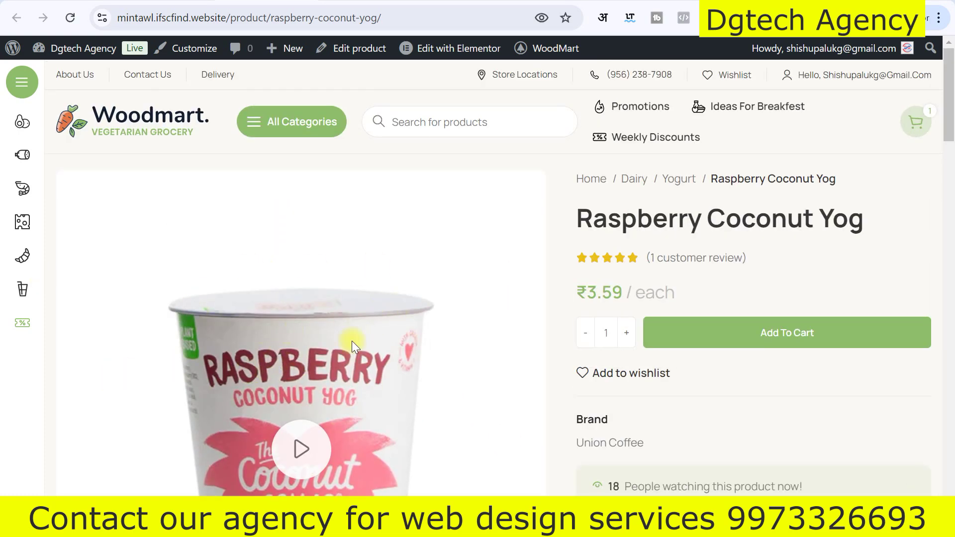
scroll(368, 321, down, 5)
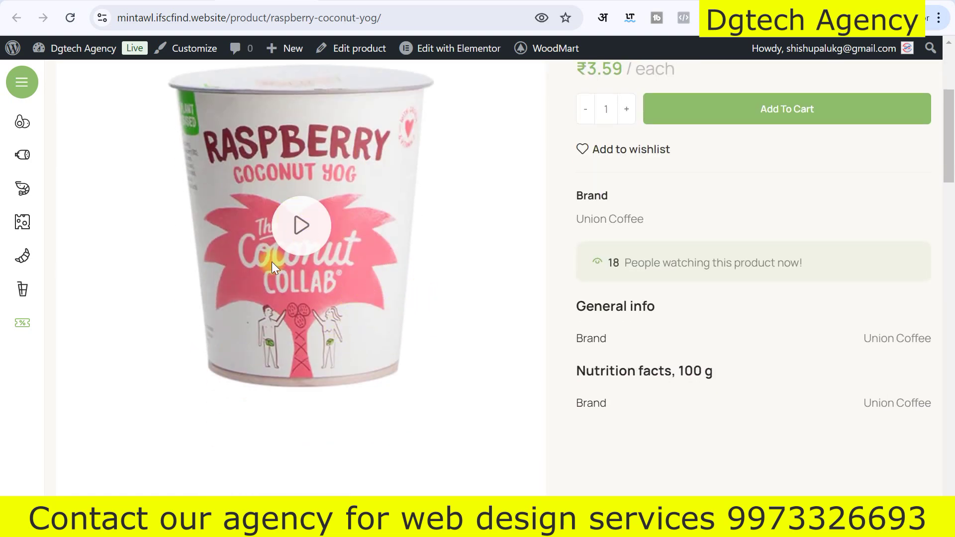
scroll(254, 327, down, 3)
scroll(275, 330, down, 2)
scroll(277, 330, up, 2)
scroll(276, 330, up, 5)
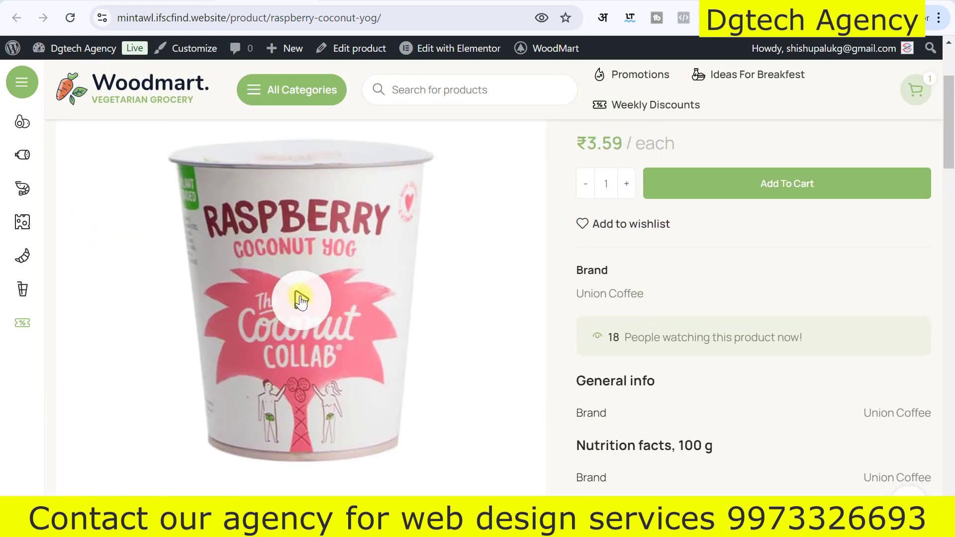
Play the gallery video on the Raspberry Coconut Yog store page and pause it again.
click(300, 300)
scroll(510, 276, down, 1)
scroll(510, 276, up, 1)
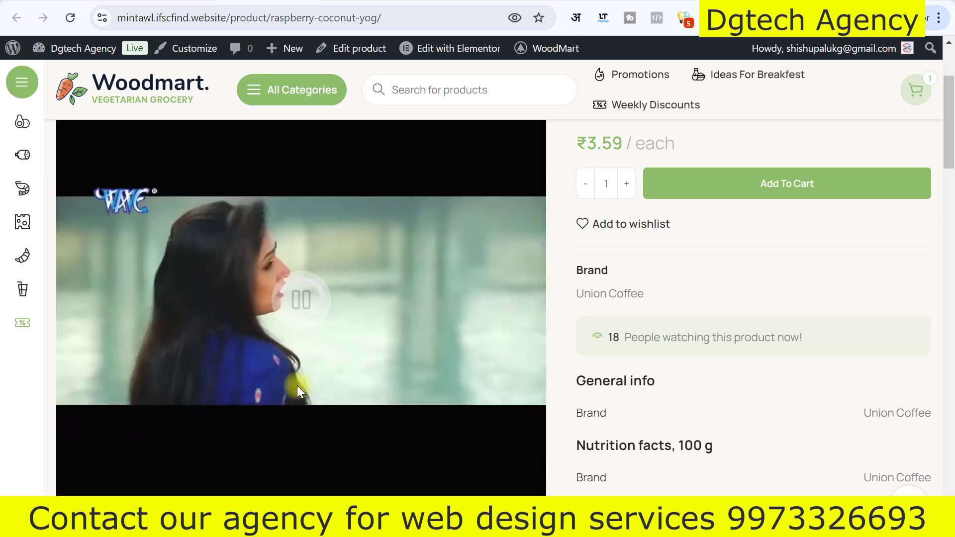
scroll(428, 398, down, 3)
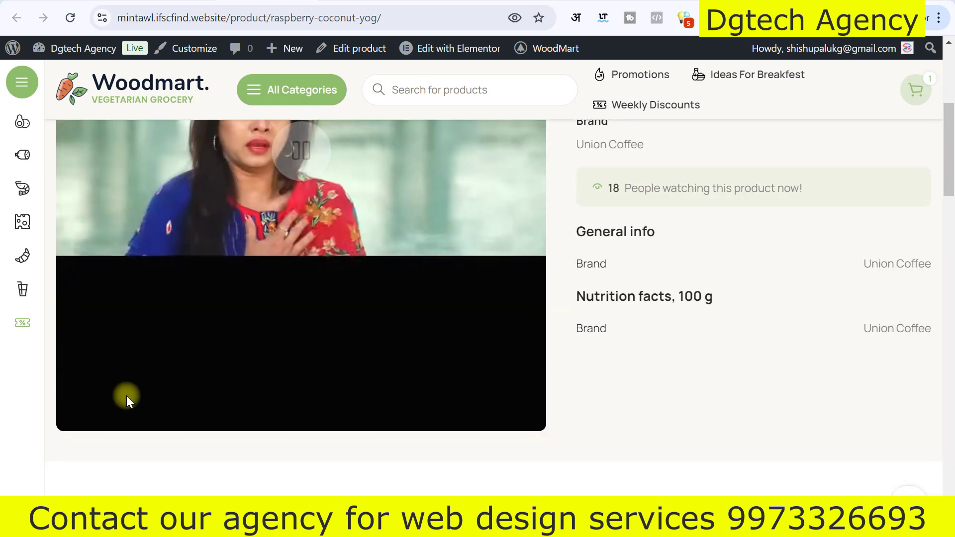
click(311, 150)
scroll(322, 299, up, 4)
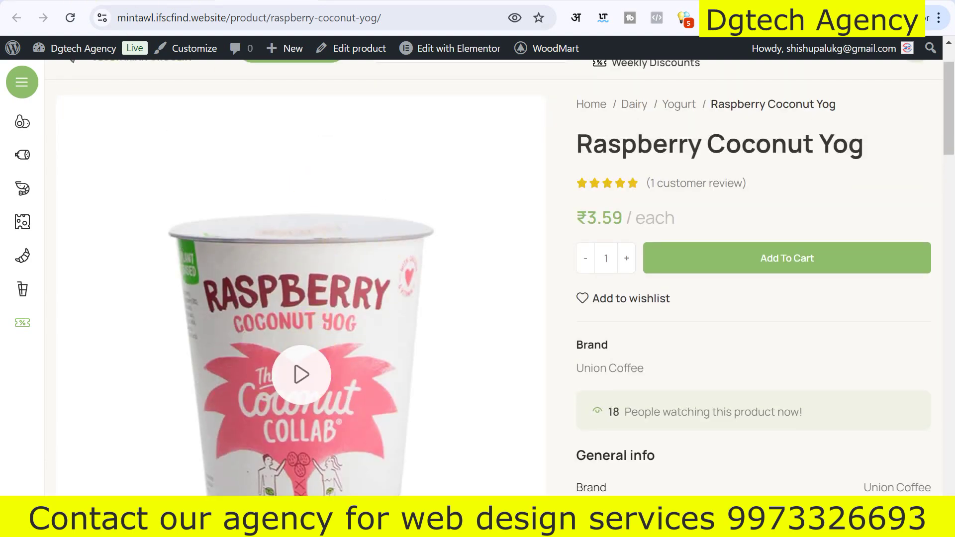
Review the brand, general info and nutrition facts sections on the Raspberry Coconut Yog store page.
scroll(678, 293, down, 5)
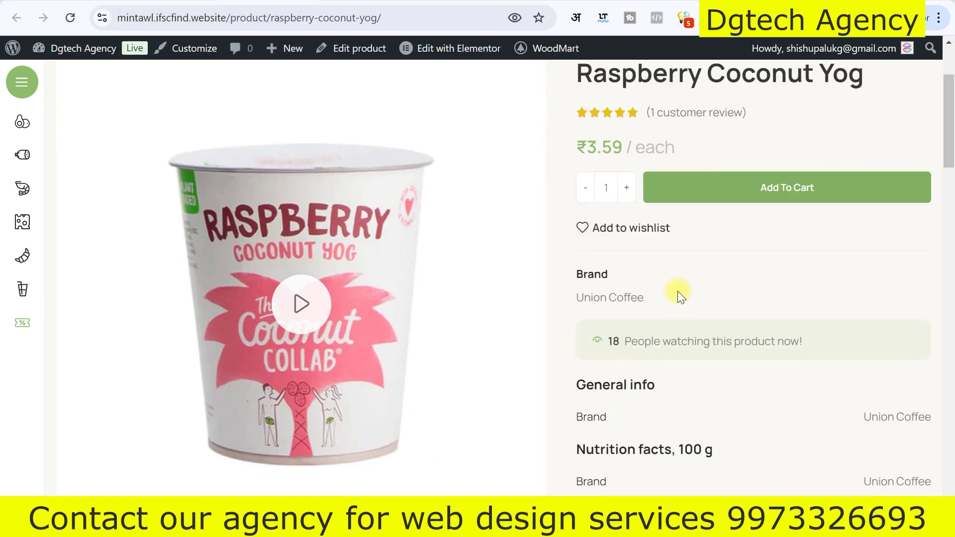
scroll(707, 326, down, 1)
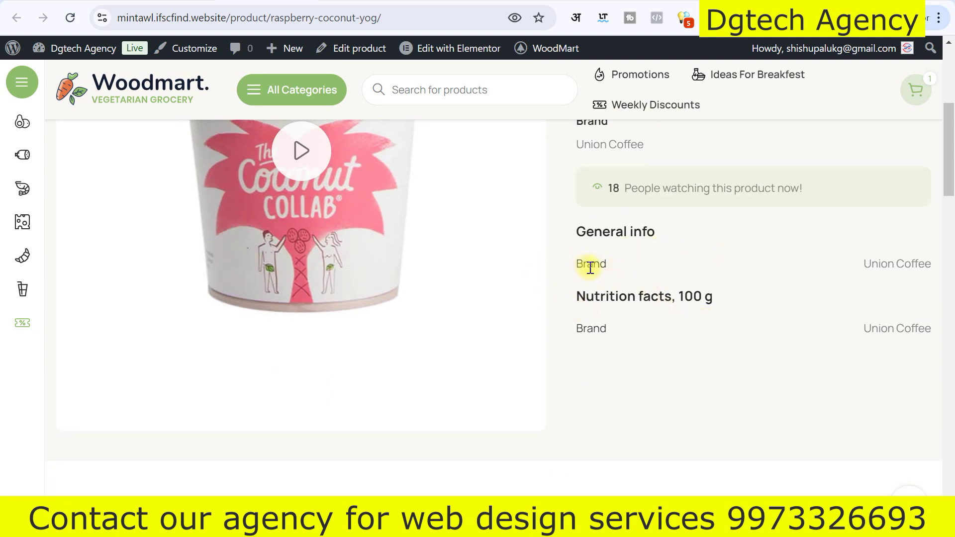
click(667, 334)
Return to the Raspberry Coconut Yog product editor and dismiss the product update and Slider Revolution plugin notices.
click(144, 1)
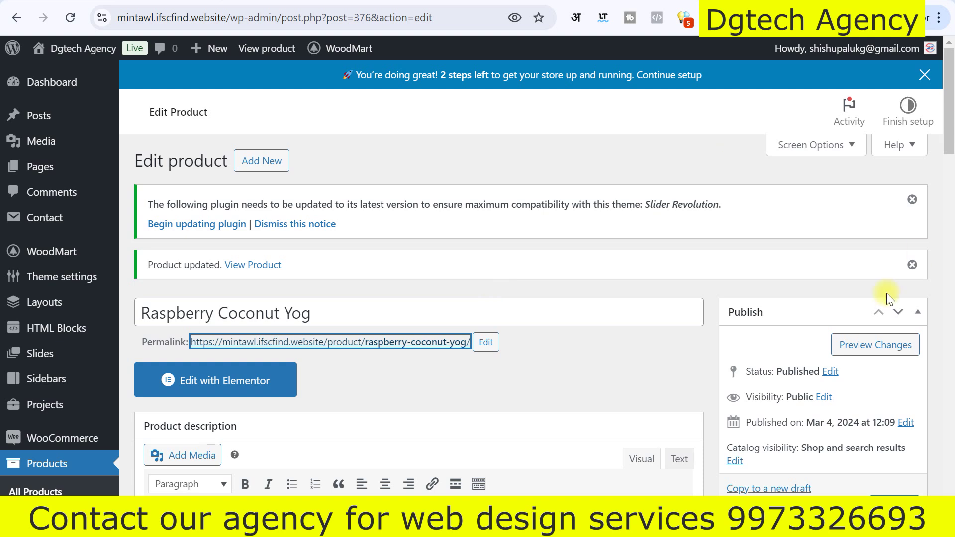
click(911, 264)
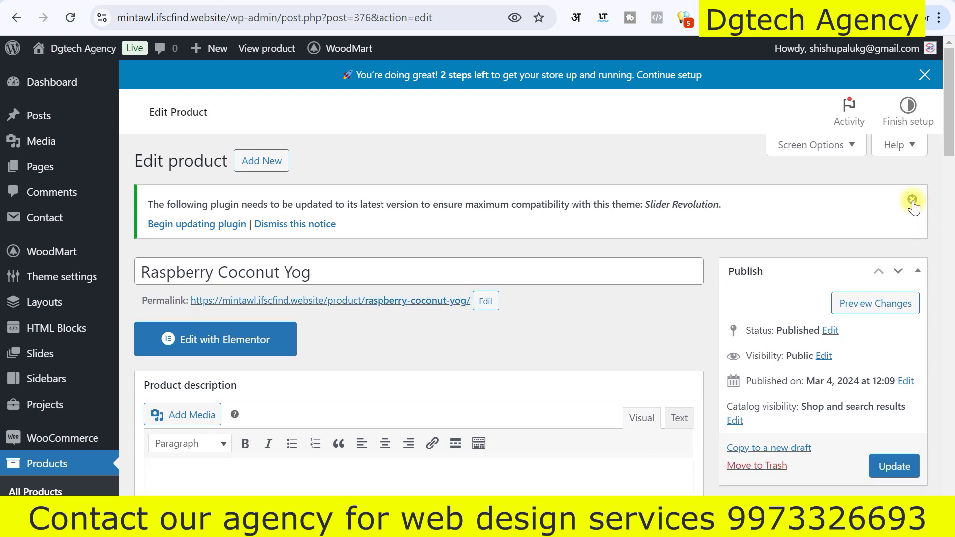
click(913, 199)
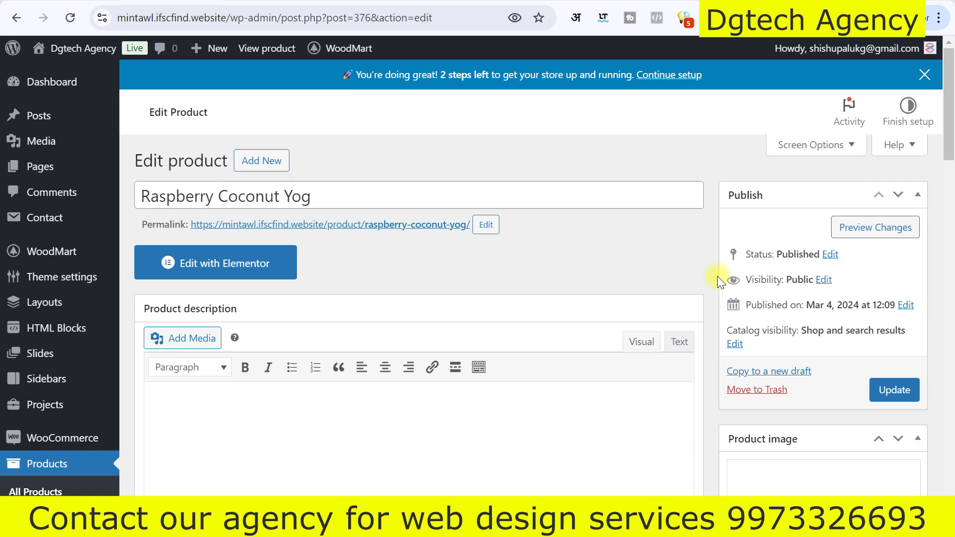
Return to the storefront, open its home page and look over the header, promotions and banners.
click(278, 1)
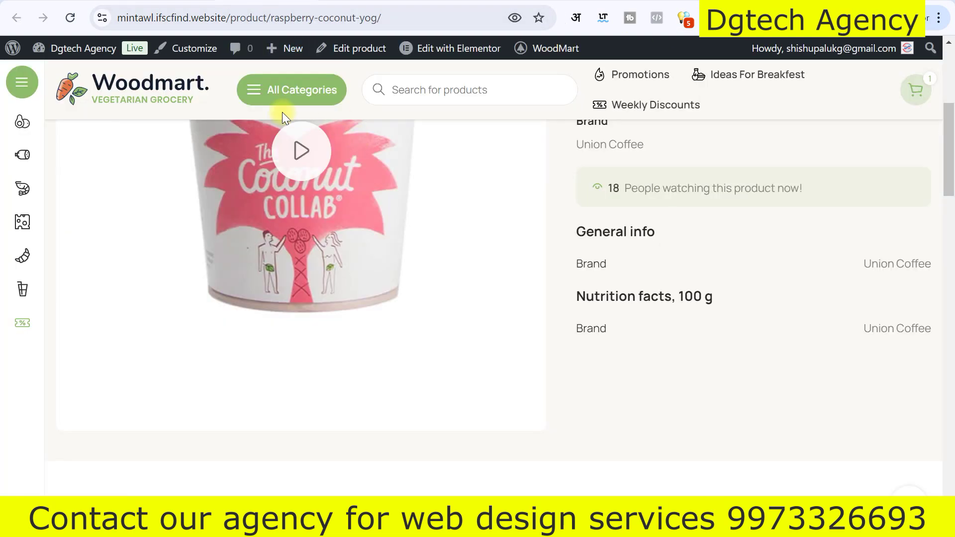
scroll(182, 114, up, 4)
scroll(174, 184, up, 2)
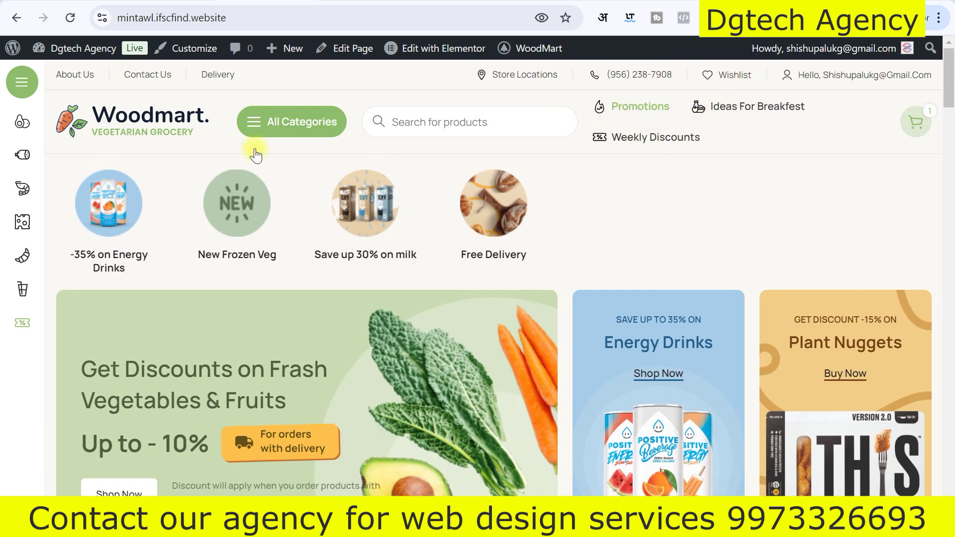
scroll(447, 169, down, 3)
scroll(515, 201, up, 3)
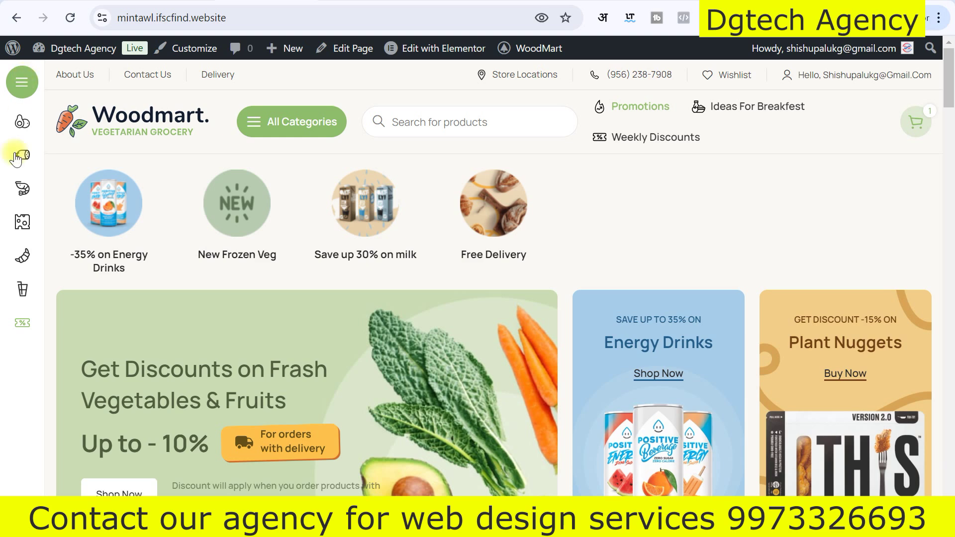
Look through the storefront's side category menu, including the Vegetables & Fruits subcategories, discount banner and featured products.
mouse_move(26, 131)
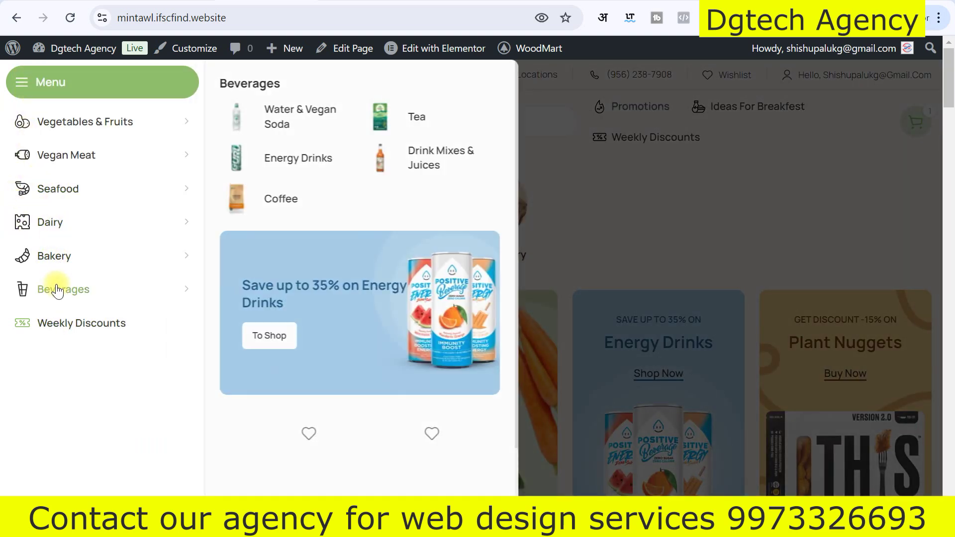
mouse_move(59, 132)
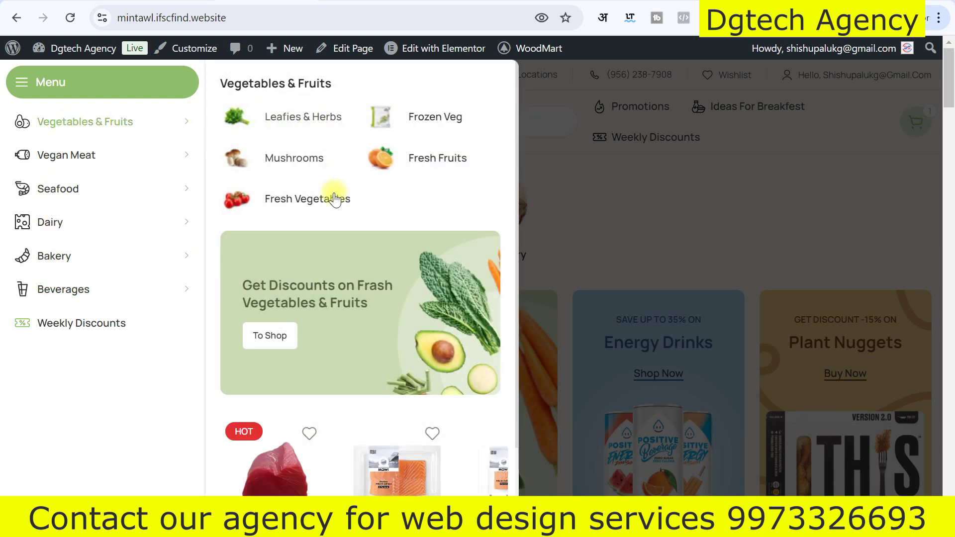
scroll(309, 323, down, 3)
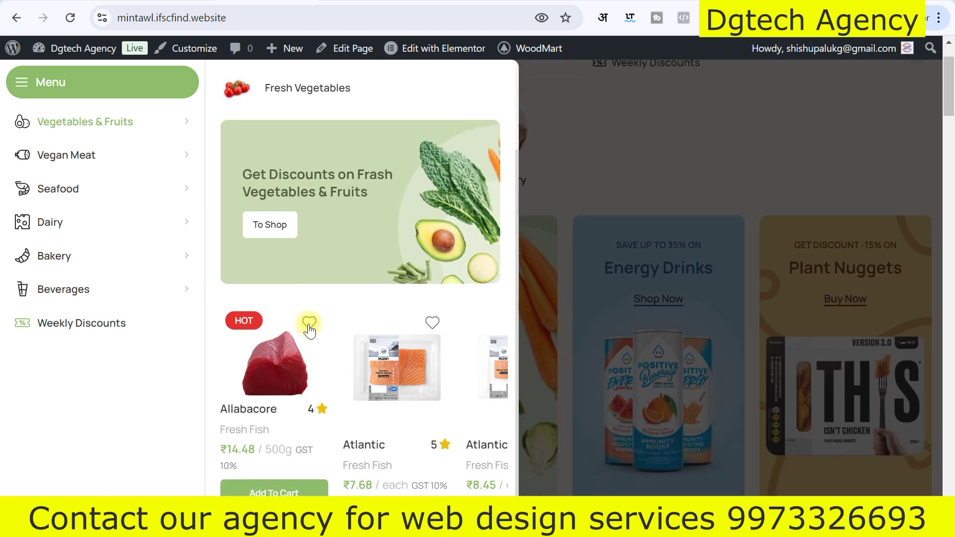
scroll(308, 324, up, 2)
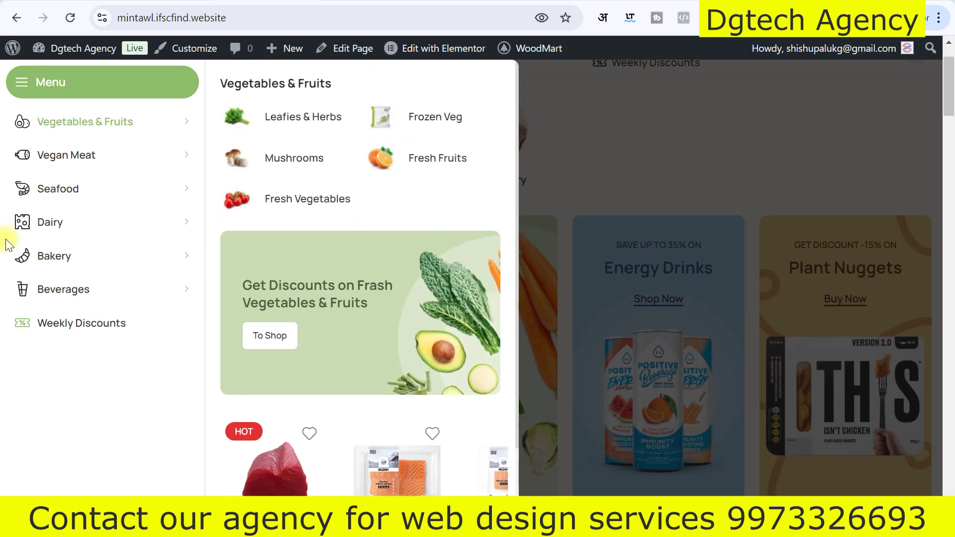
scroll(664, 117, up, 3)
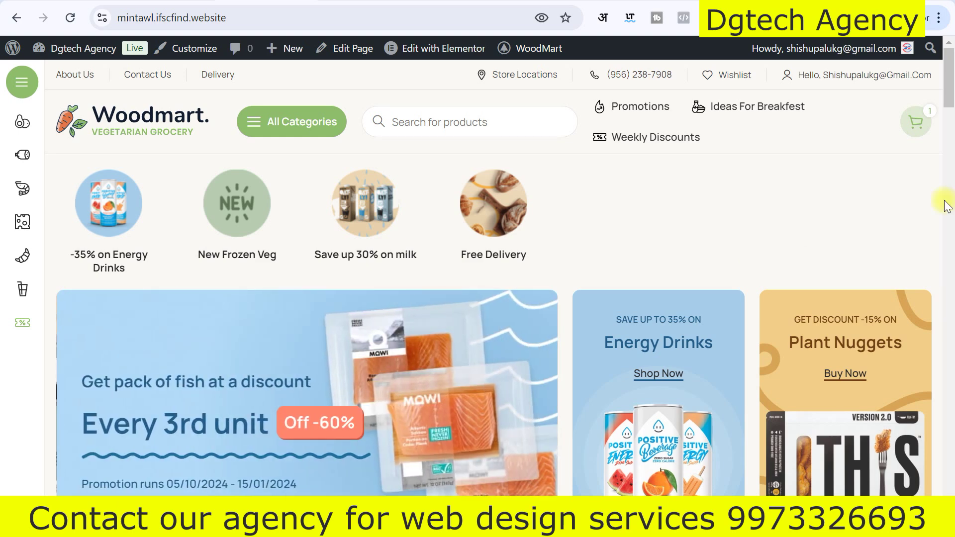
Expand the All Categories menu from the home page header, check its entries and close it.
scroll(400, 220, down, 2)
scroll(351, 205, up, 2)
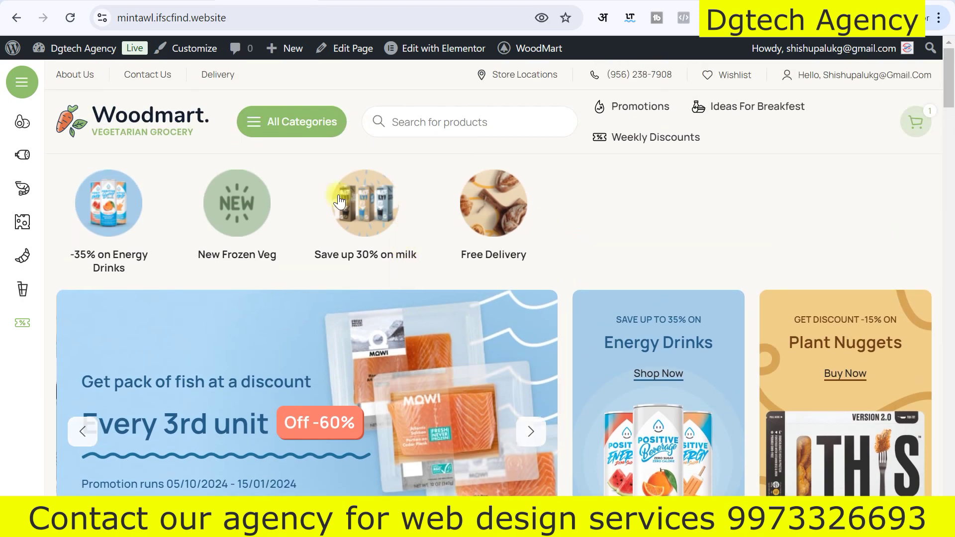
click(251, 125)
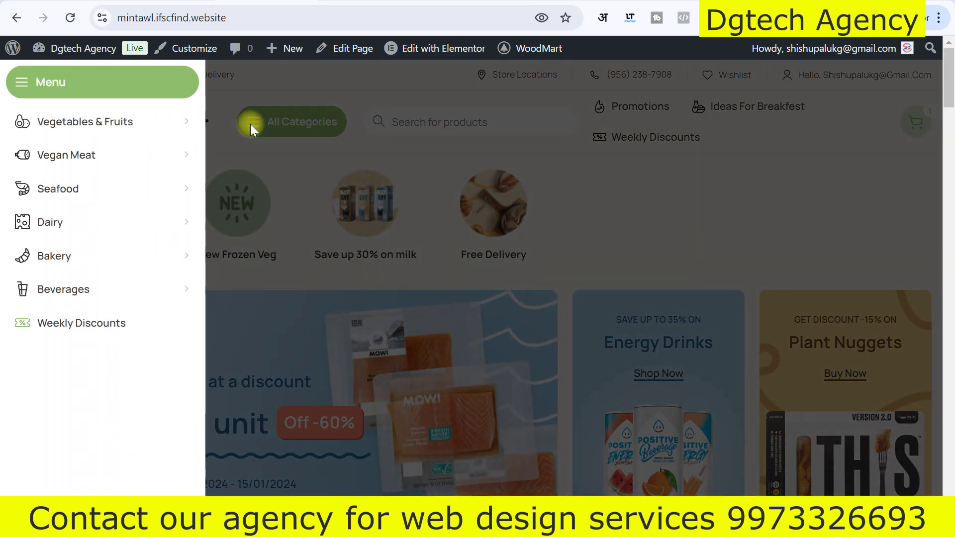
click(250, 124)
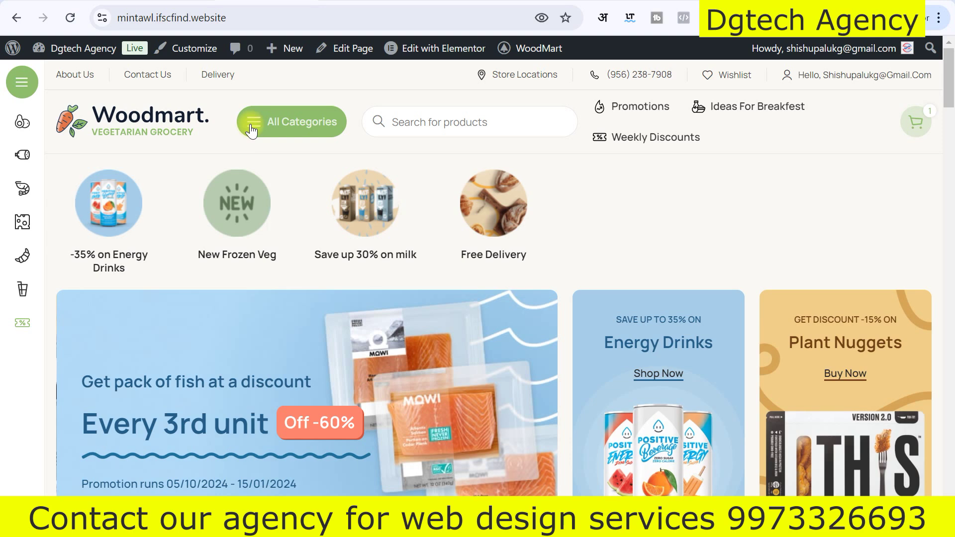
scroll(309, 214, down, 2)
scroll(318, 228, up, 2)
Open the storefront's product search, look through its category options and popular products, and close it.
click(426, 122)
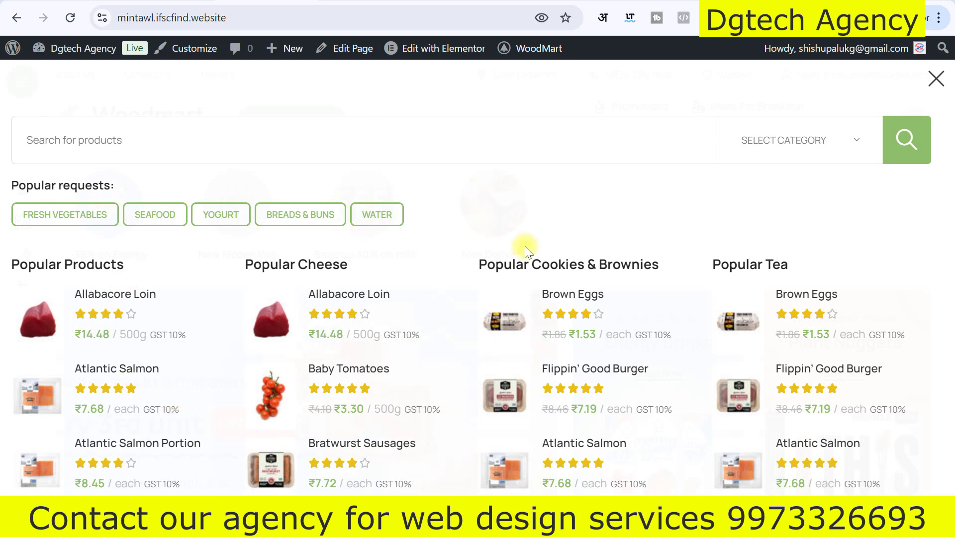
click(838, 139)
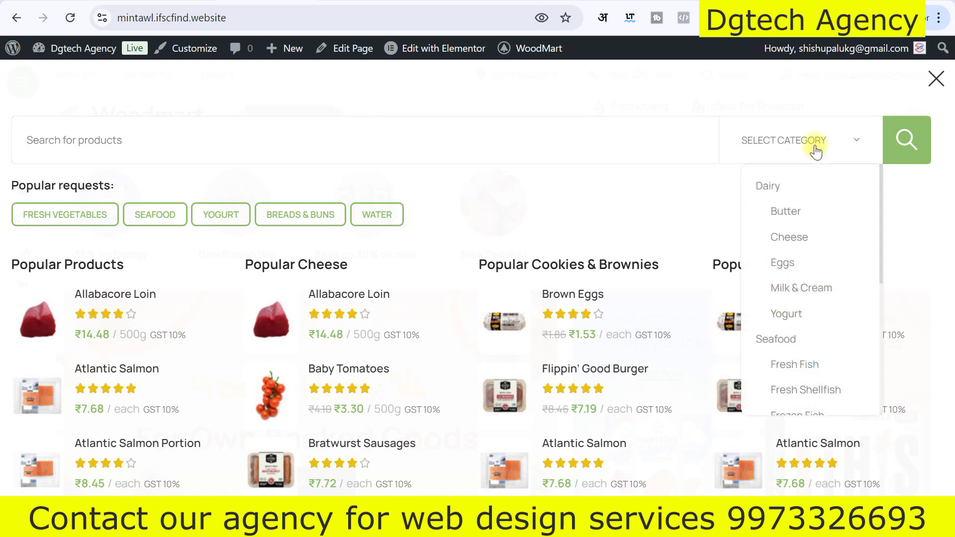
click(814, 147)
click(946, 79)
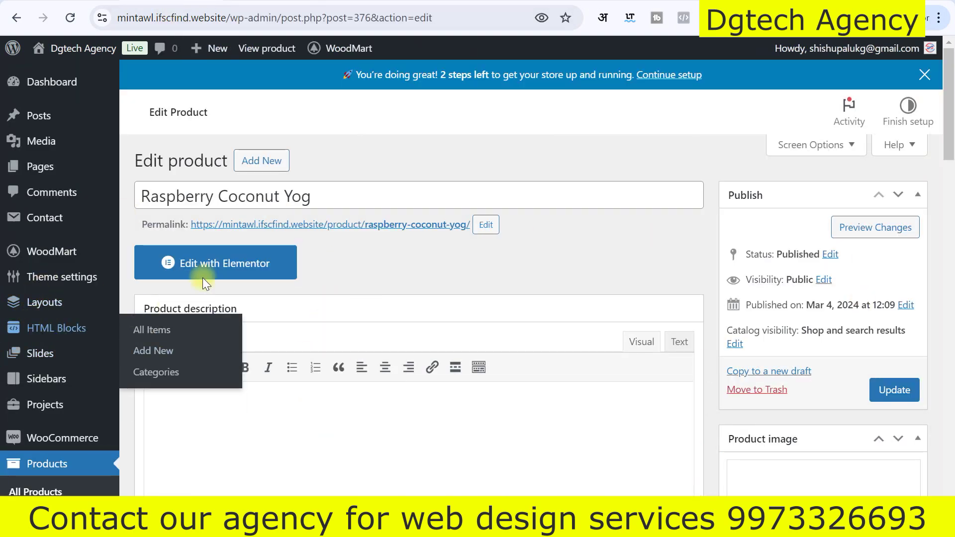
Open the Header Vegetables header for editing in the WoodMart header builder and look over its desktop layout.
mouse_move(29, 278)
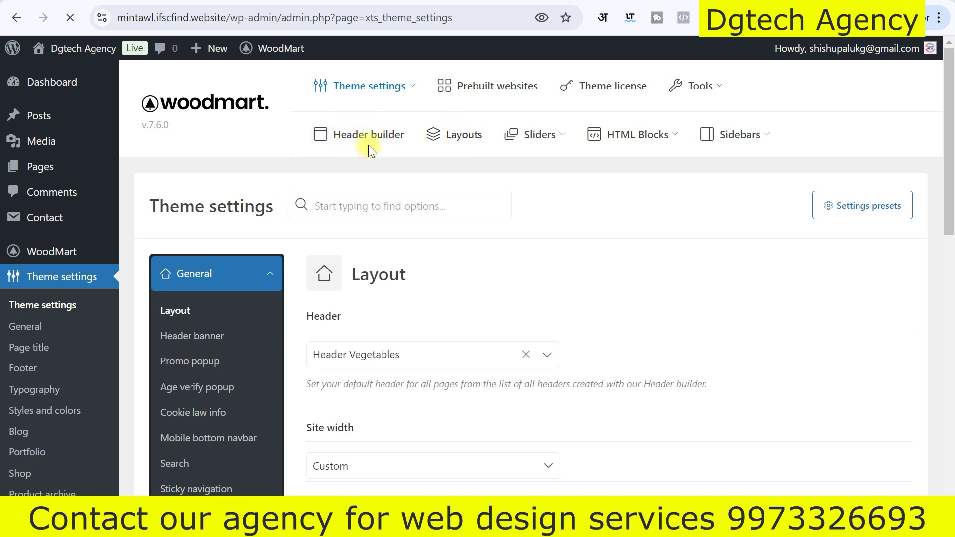
click(359, 133)
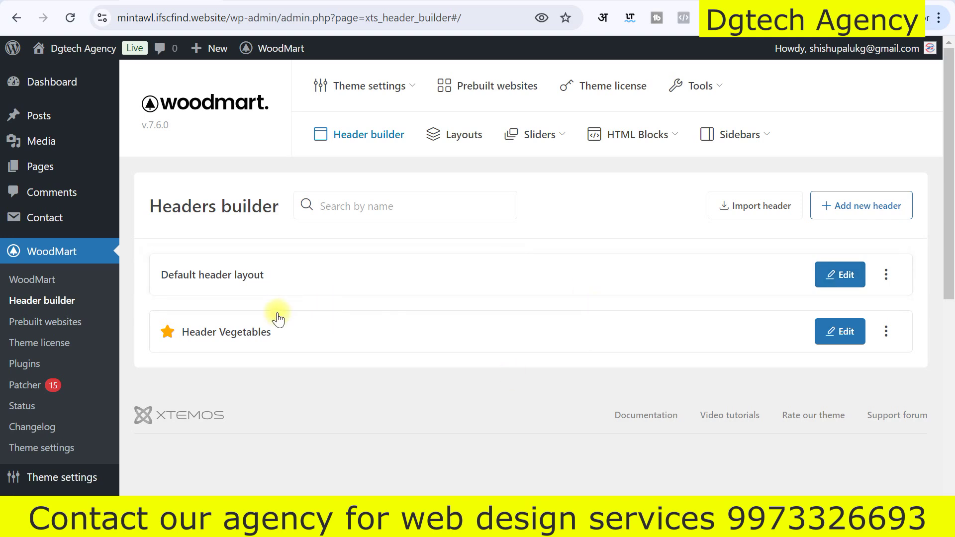
scroll(281, 333, down, 2)
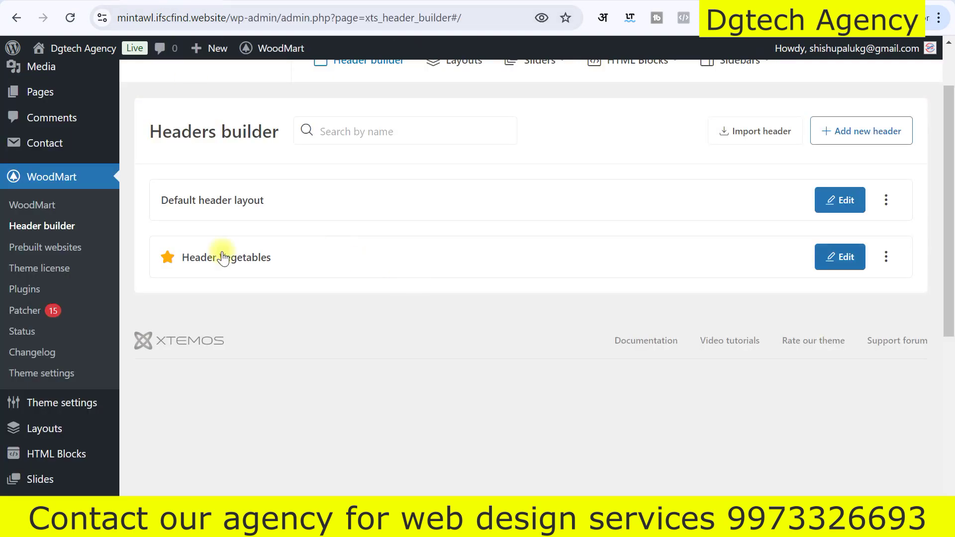
click(843, 261)
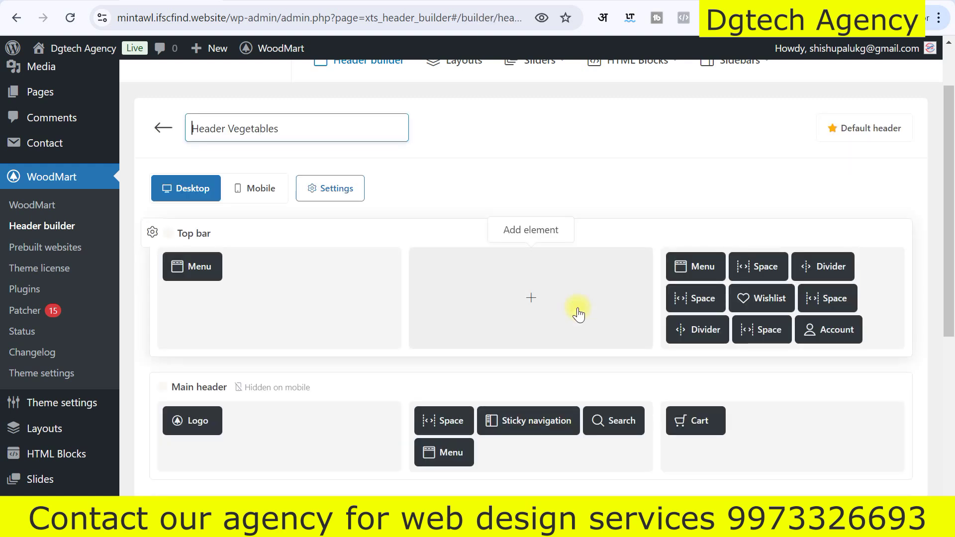
scroll(599, 369, down, 2)
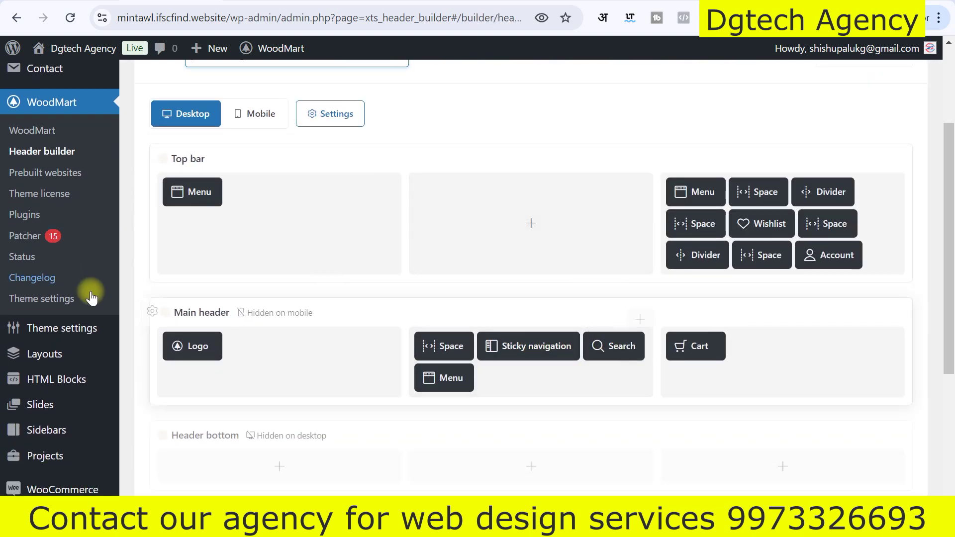
scroll(245, 292, up, 2)
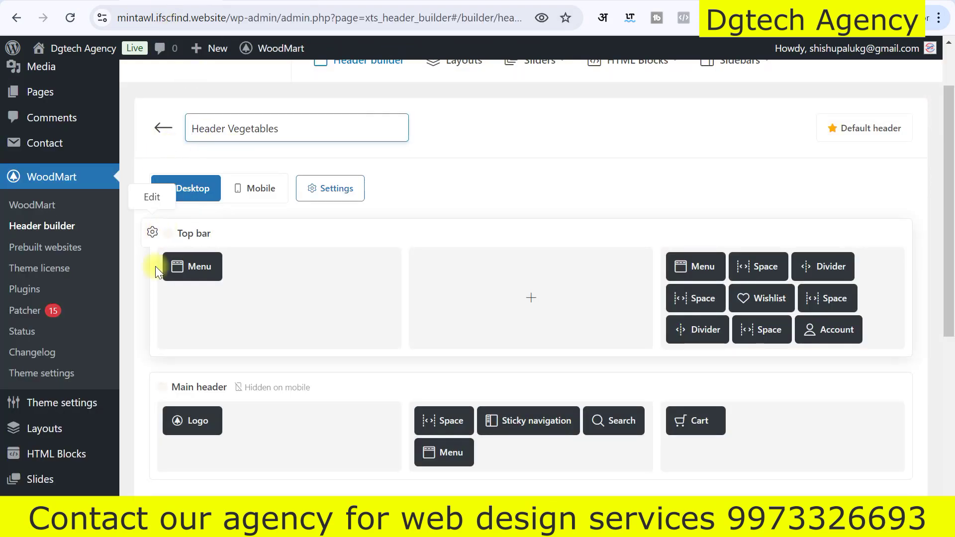
Open the settings of the first Menu element in the top bar, look through the menus it can display, and close them unchanged.
mouse_move(207, 267)
click(201, 246)
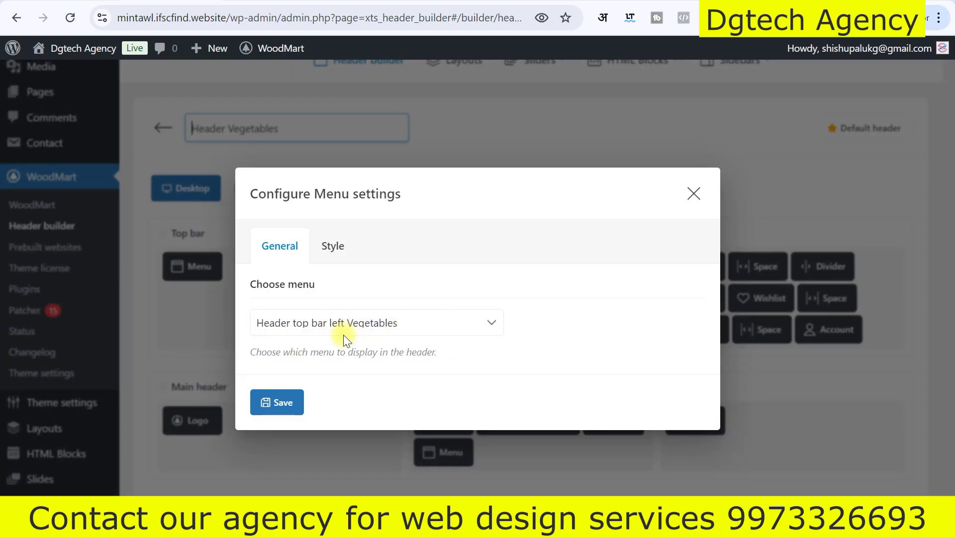
click(401, 327)
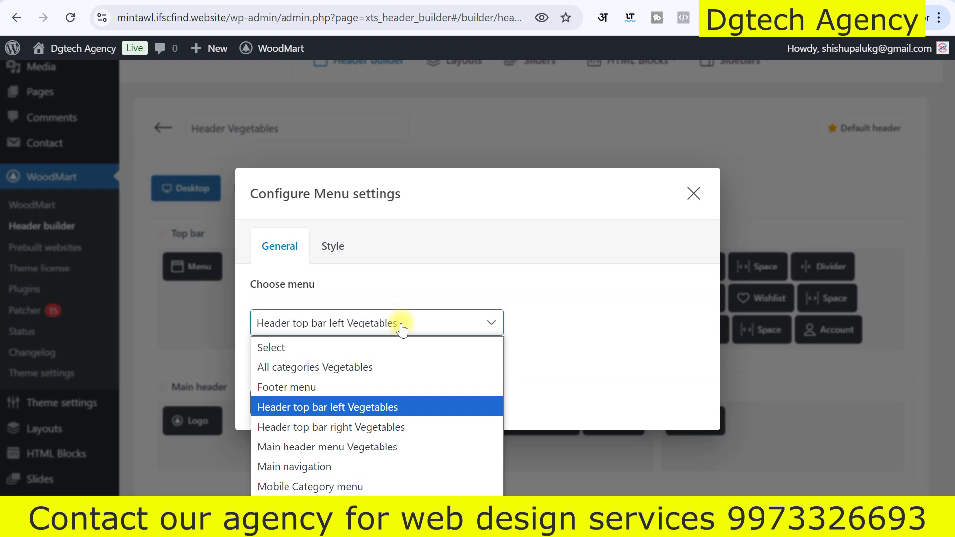
click(401, 329)
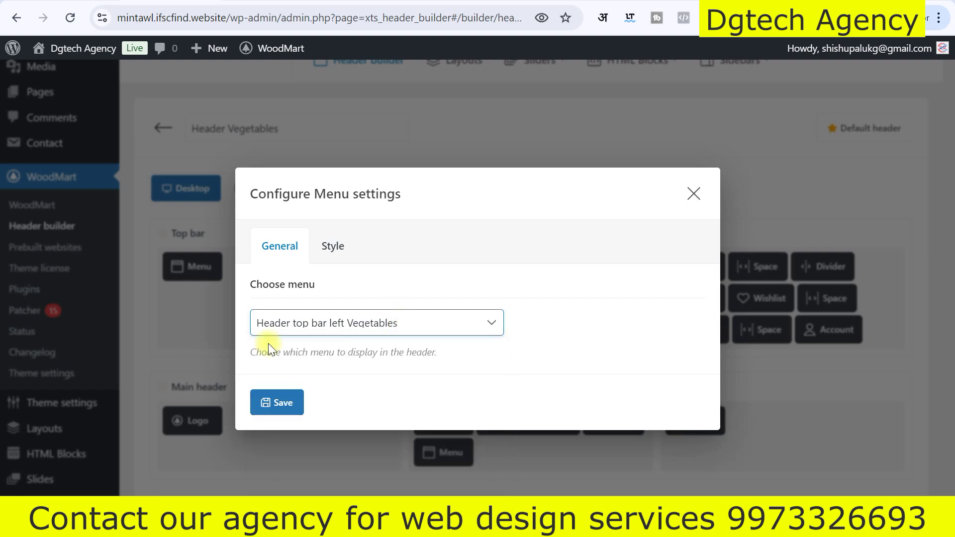
click(419, 329)
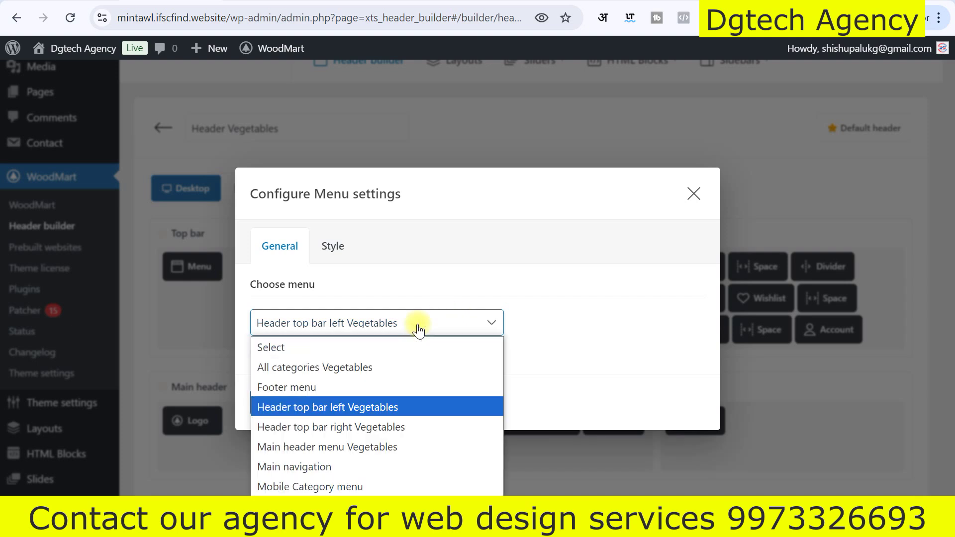
click(419, 329)
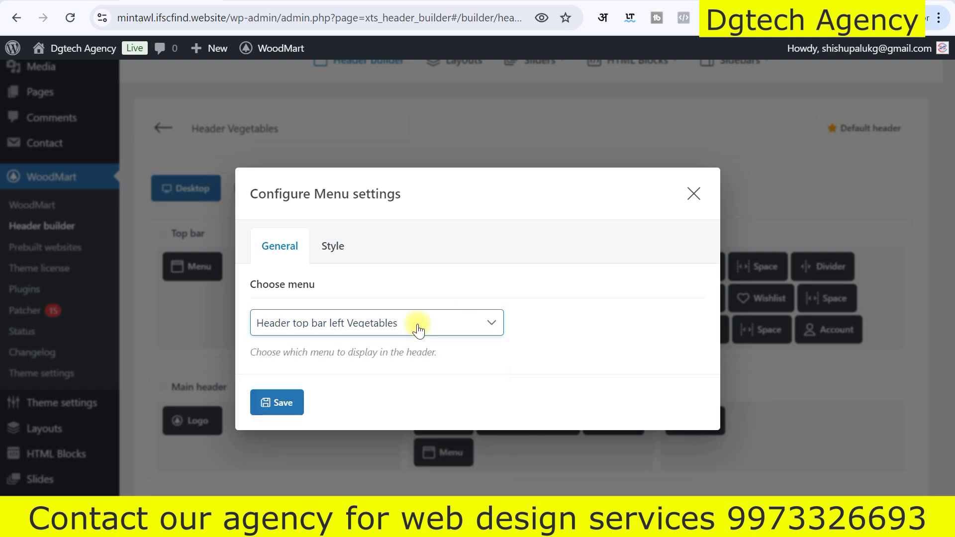
click(694, 194)
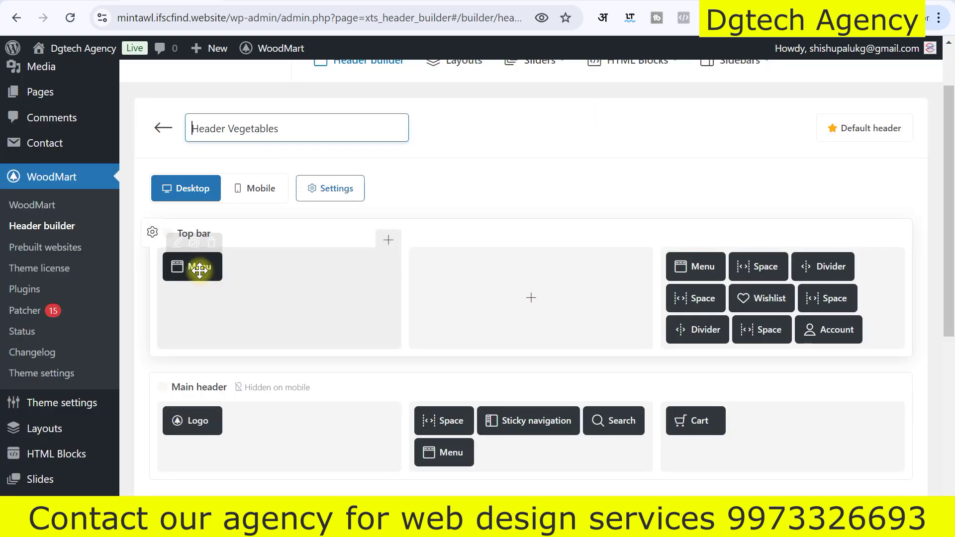
click(176, 247)
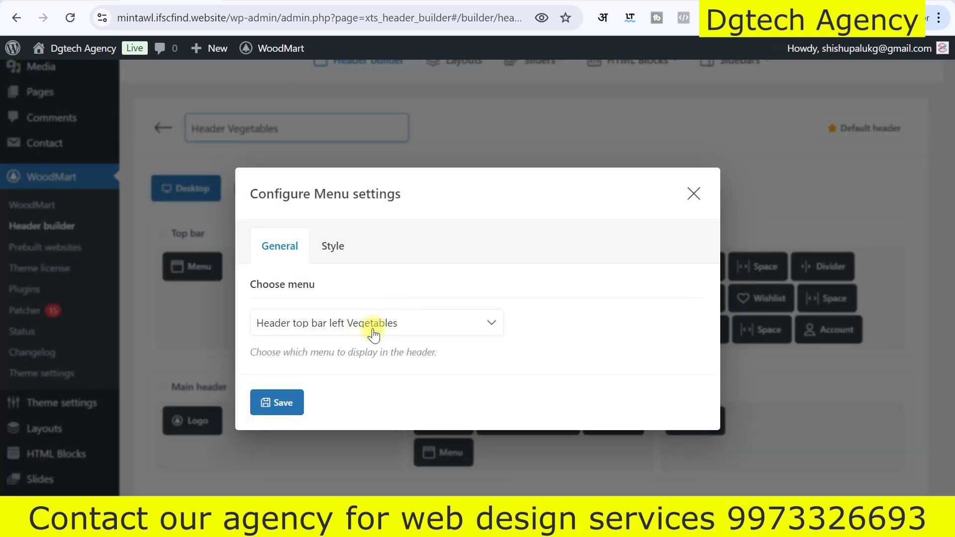
click(372, 325)
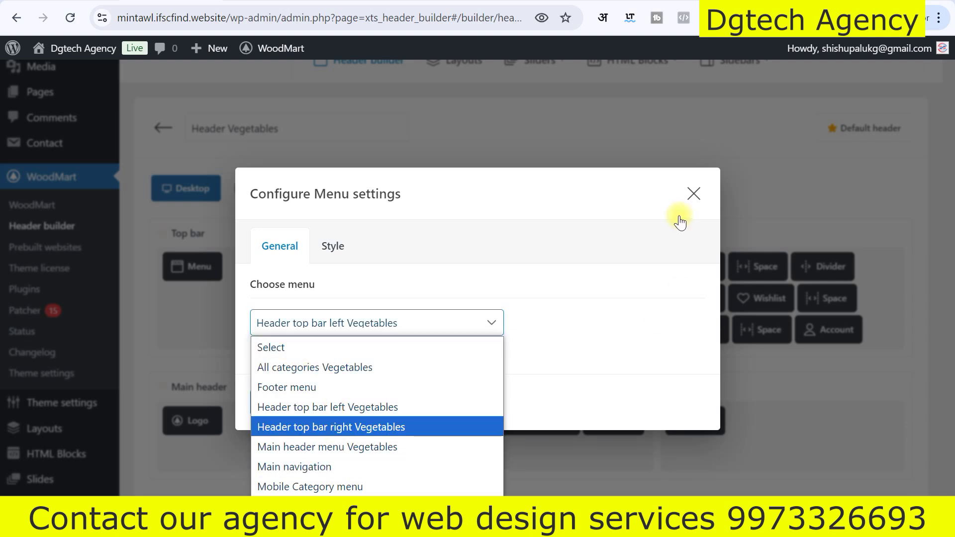
click(693, 195)
click(693, 195)
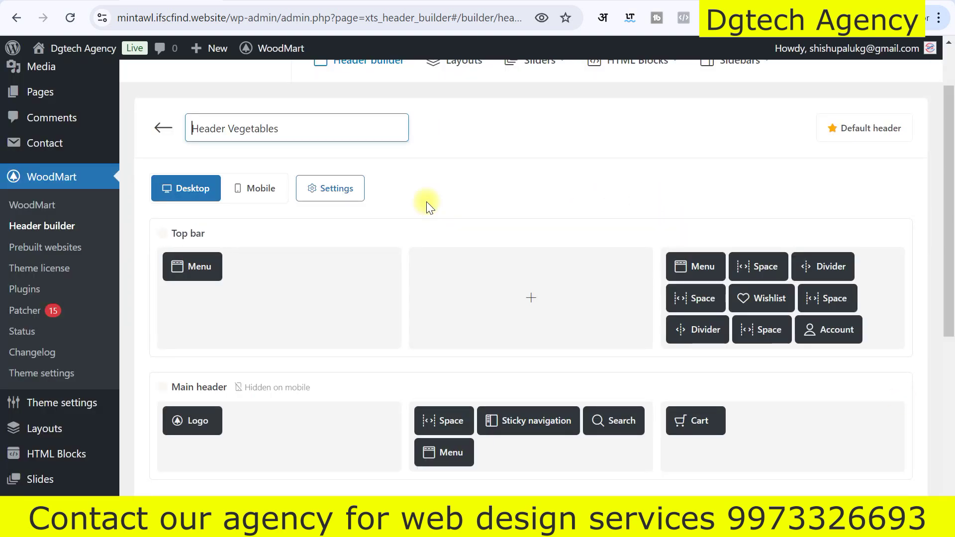
Compare the last top bar column's Menu, Wishlist and Account elements with the top bar shown on the storefront.
mouse_move(677, 270)
drag(700, 268, 694, 340)
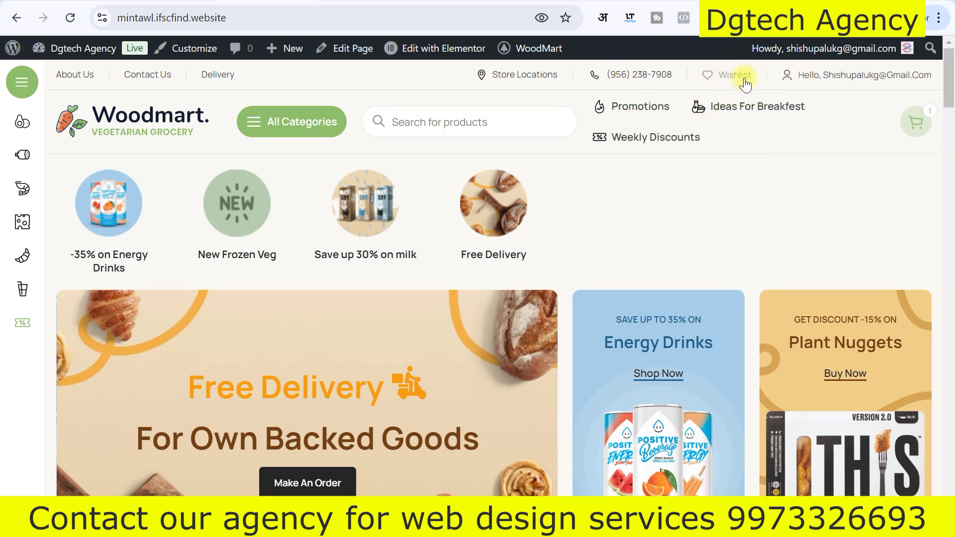
mouse_move(810, 84)
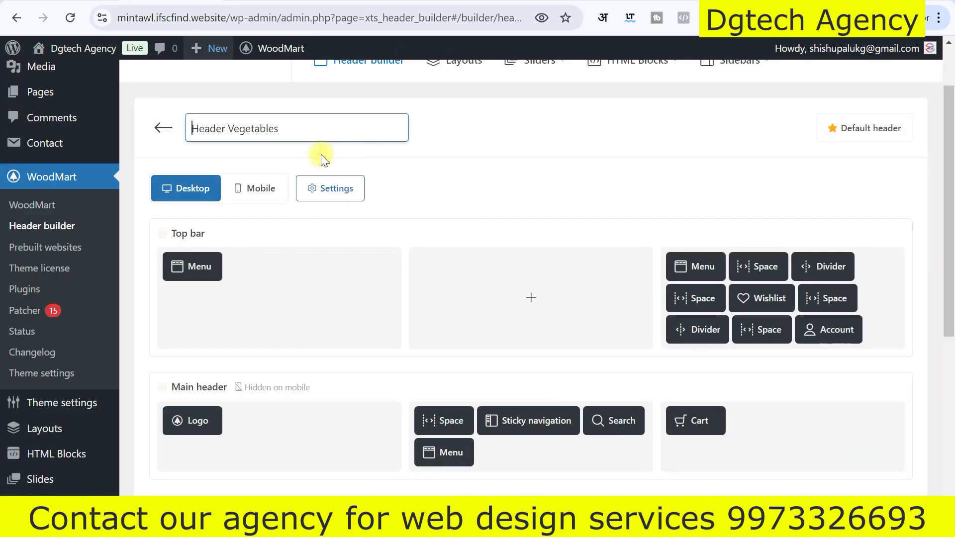
drag(714, 257, 693, 260)
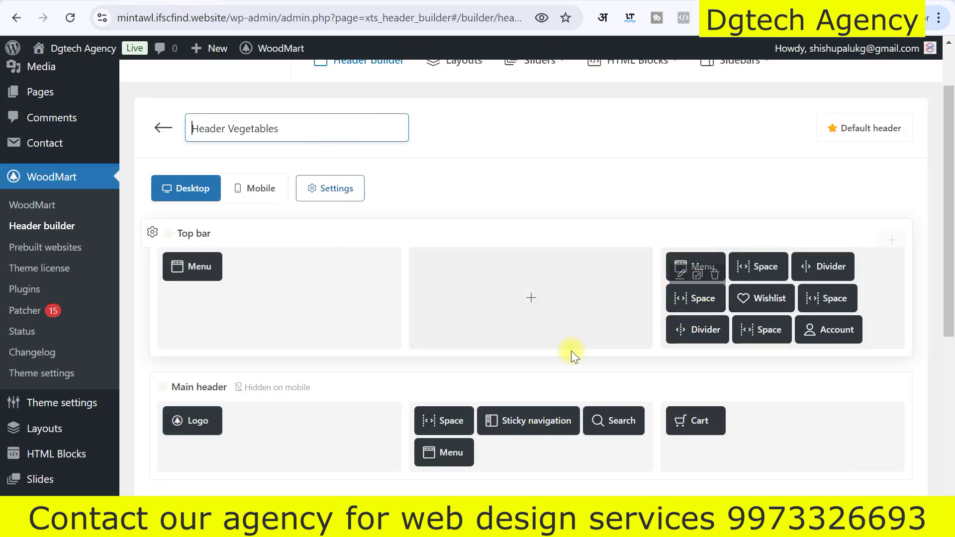
Open a top bar Space element's settings, check its width and additional CSS class options, and close them unchanged.
click(680, 275)
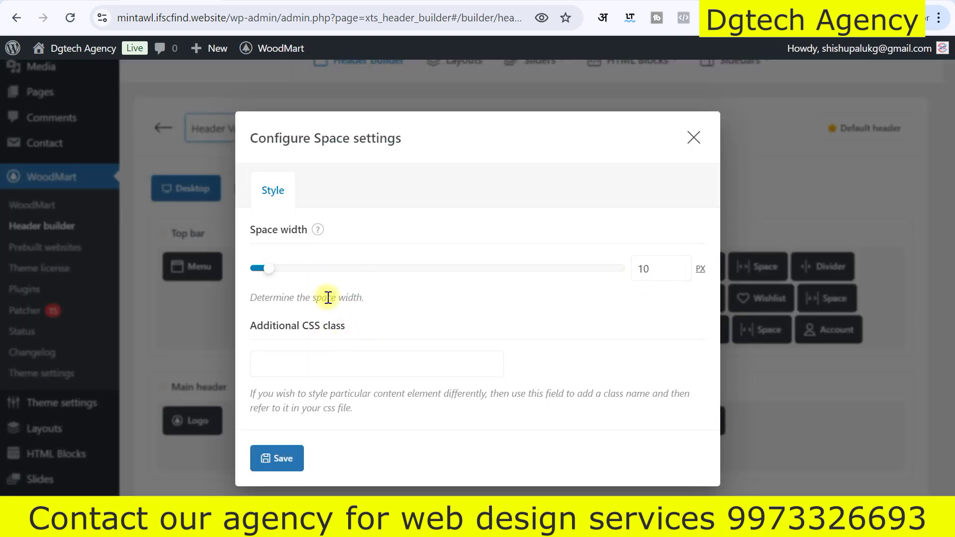
click(329, 368)
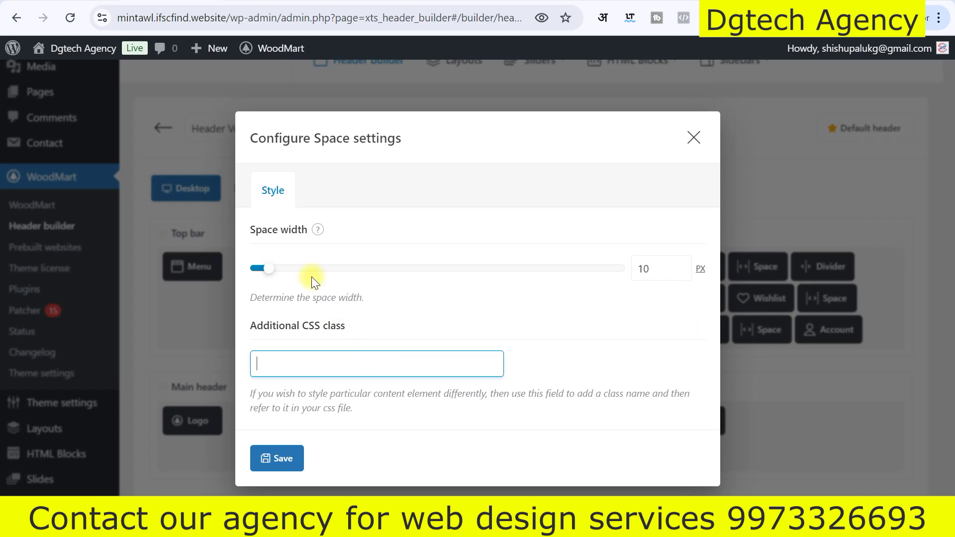
click(693, 137)
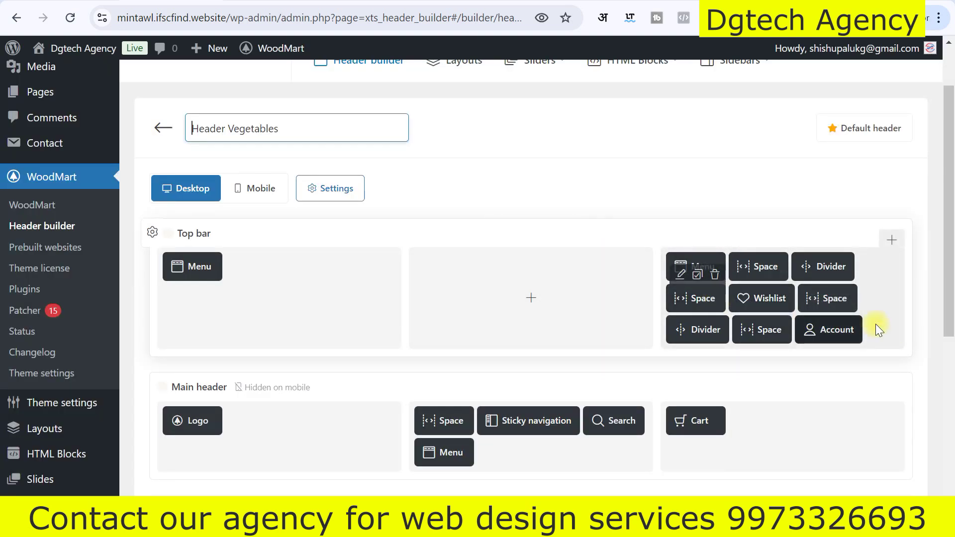
mouse_move(823, 330)
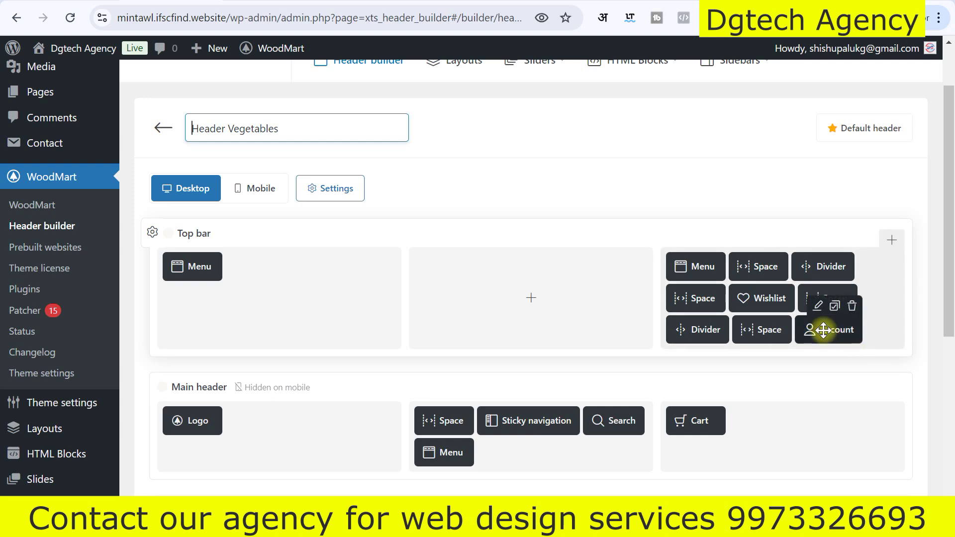
click(83, 48)
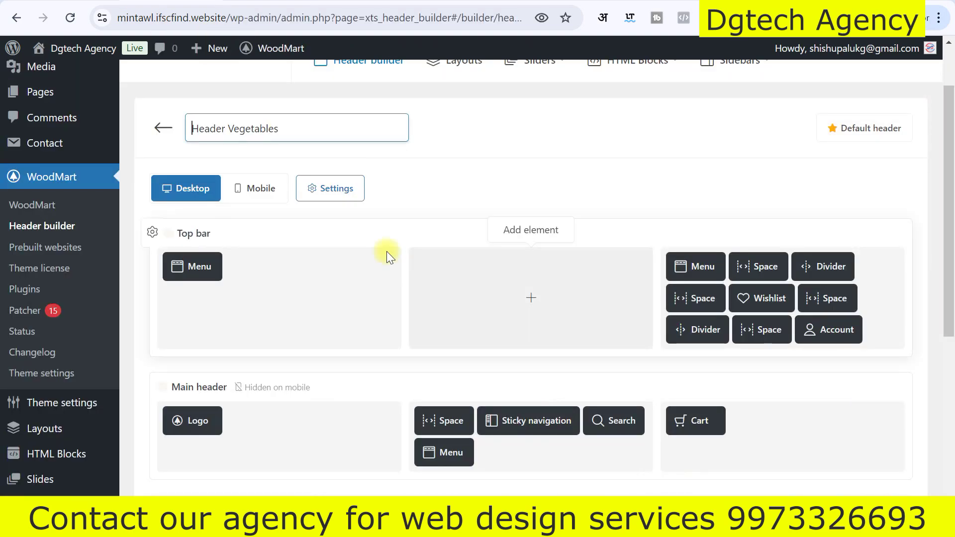
Replace the logo image in the main header's Logo element by uploading Dgtech Agency (2) from the Downloads folder.
mouse_move(186, 424)
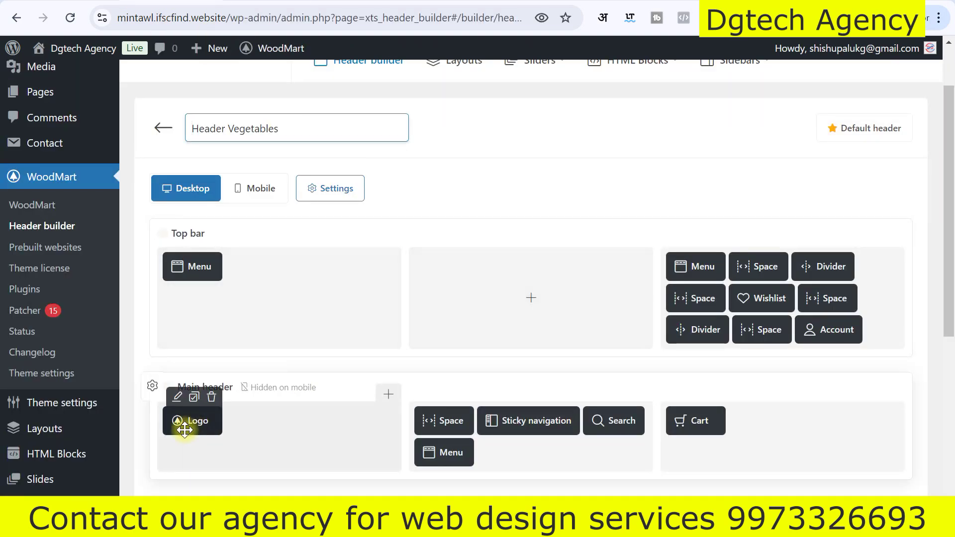
click(177, 398)
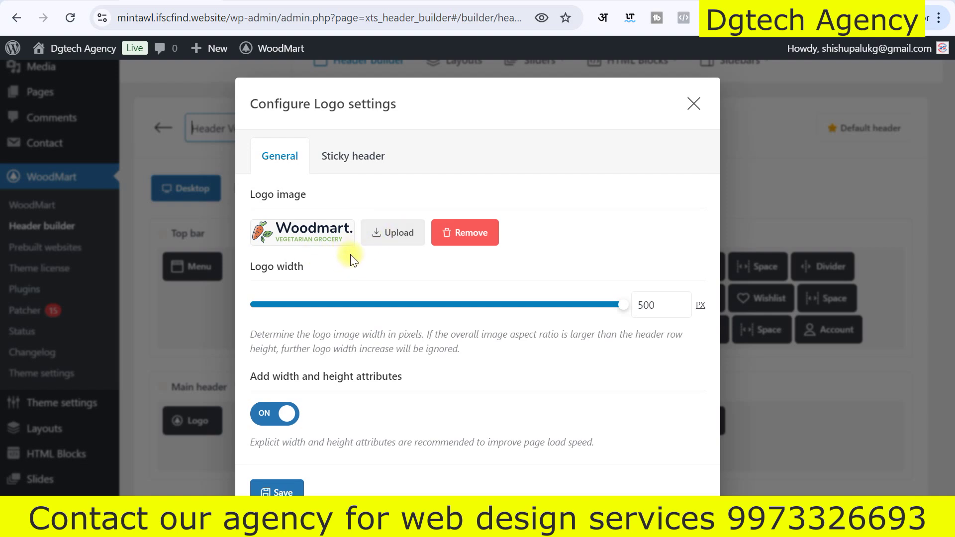
click(395, 237)
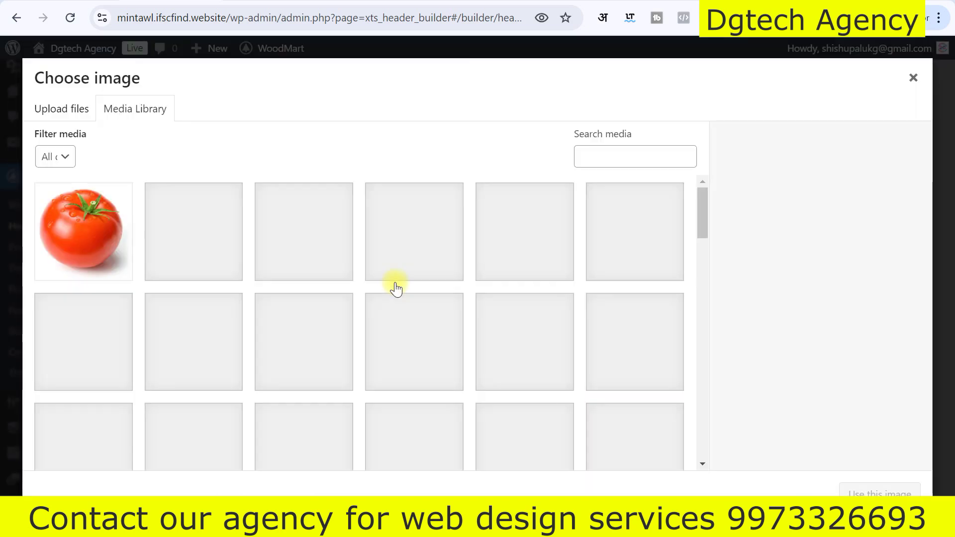
click(62, 107)
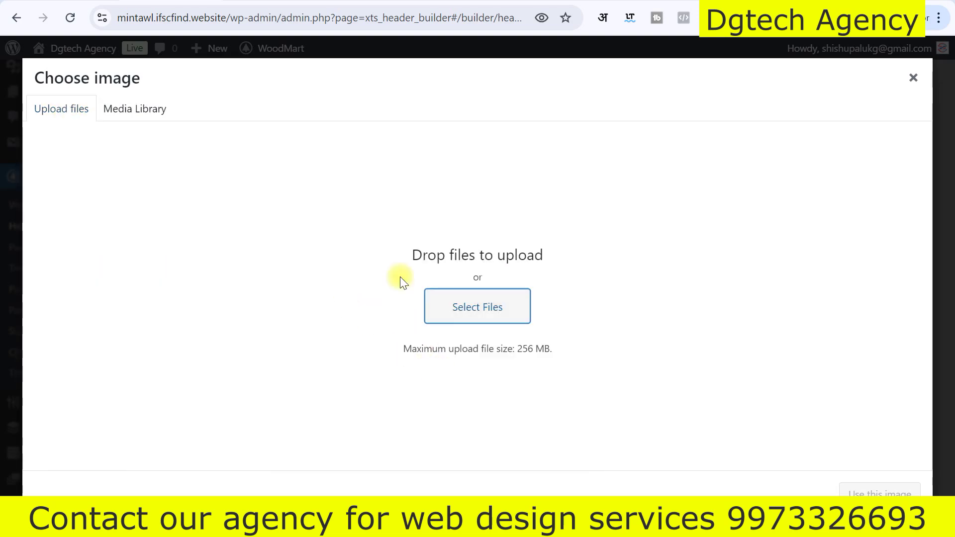
click(467, 295)
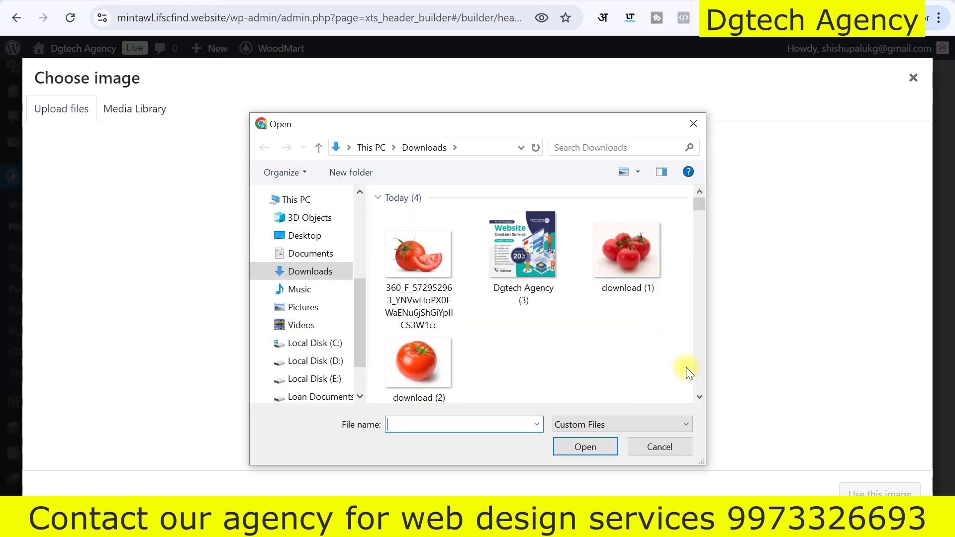
scroll(577, 326, down, 5)
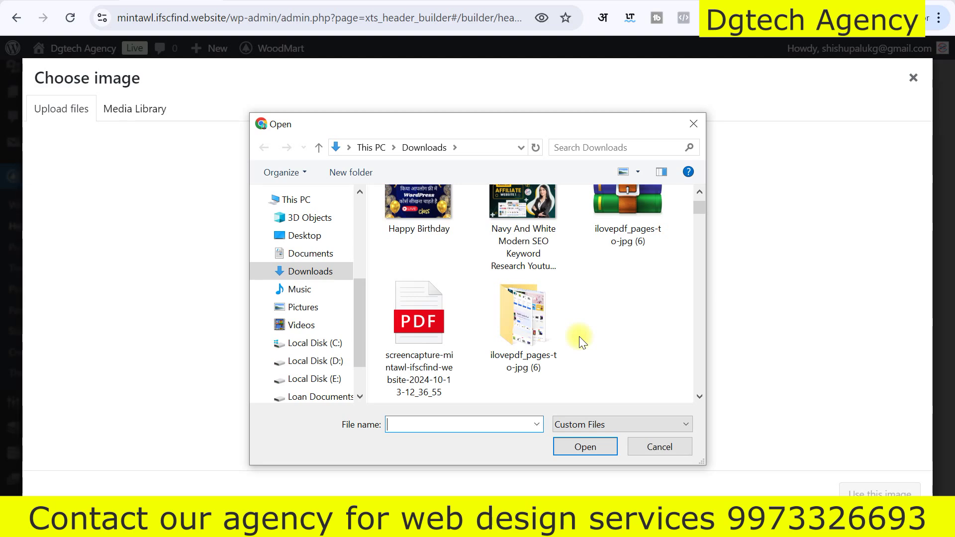
scroll(567, 335, down, 8)
scroll(568, 336, down, 8)
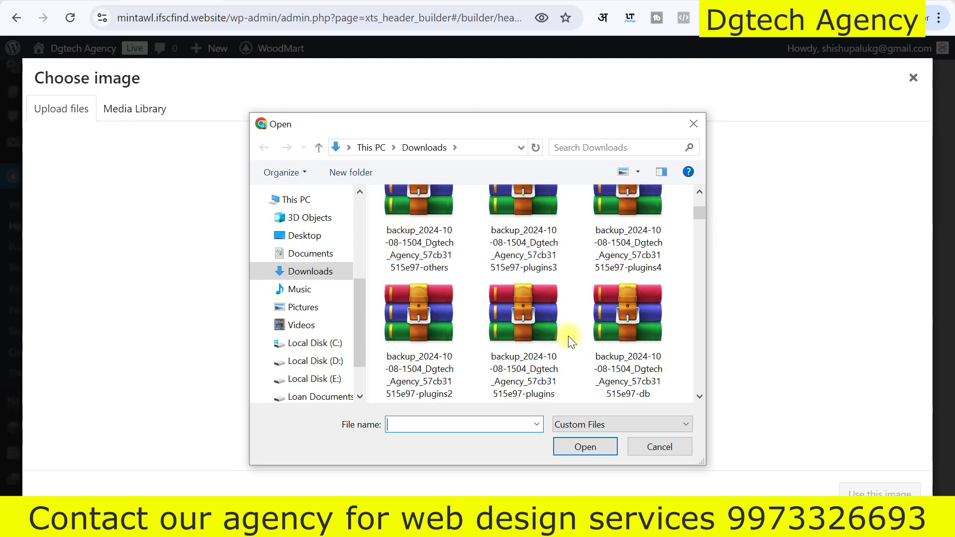
scroll(568, 336, down, 10)
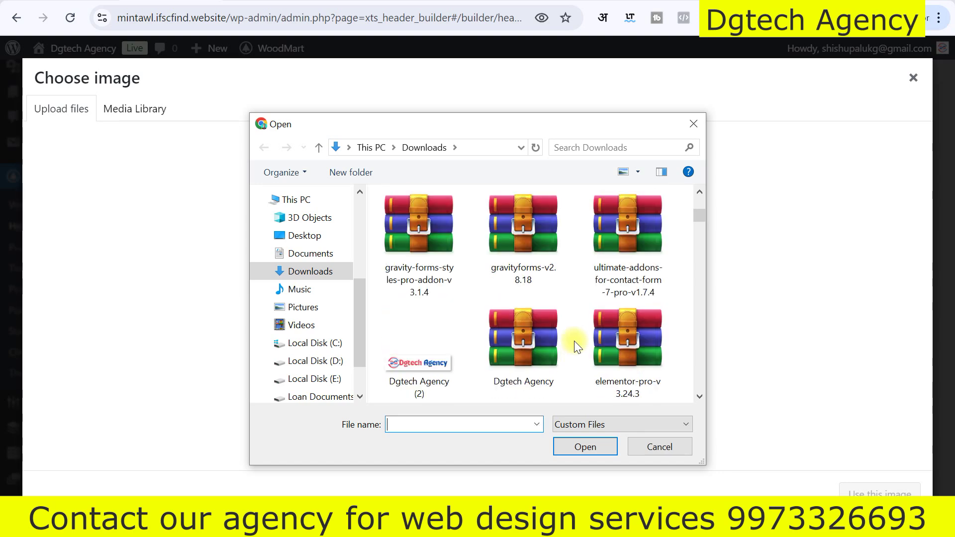
scroll(574, 341, down, 2)
click(433, 279)
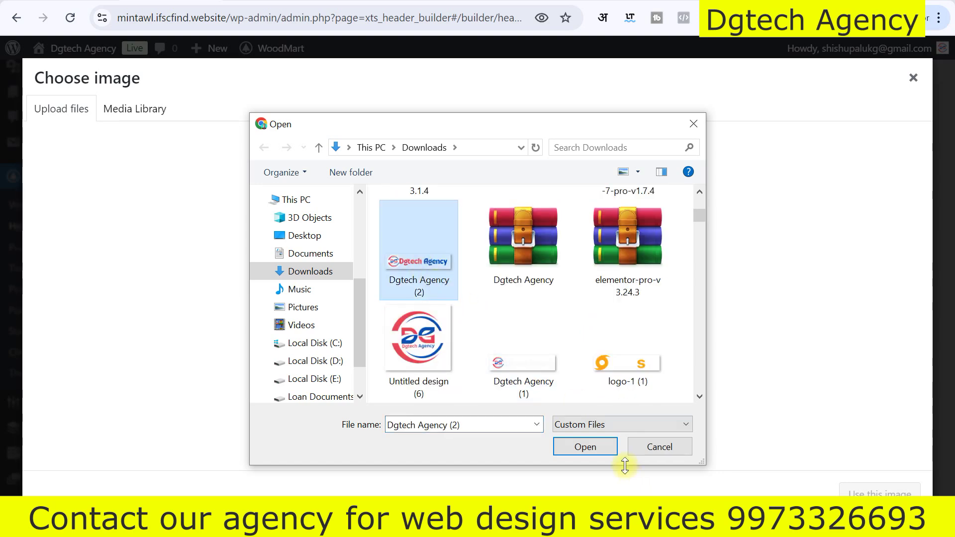
click(603, 447)
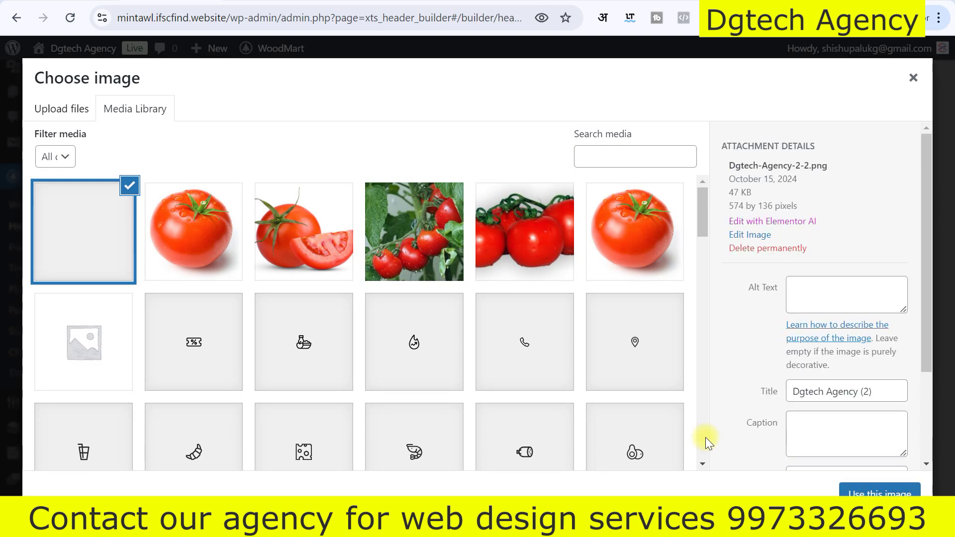
click(880, 492)
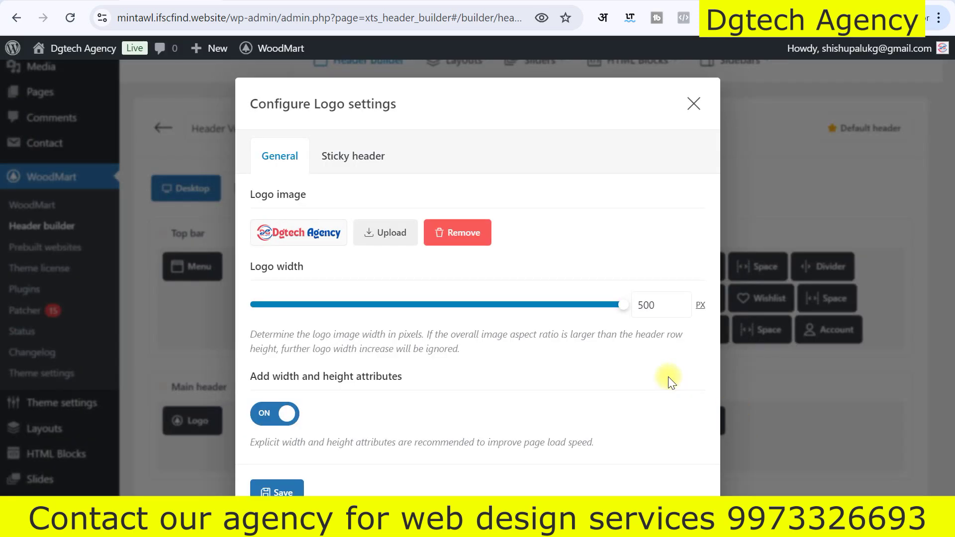
Save the Logo element's settings and the Header Vegetables header.
click(281, 492)
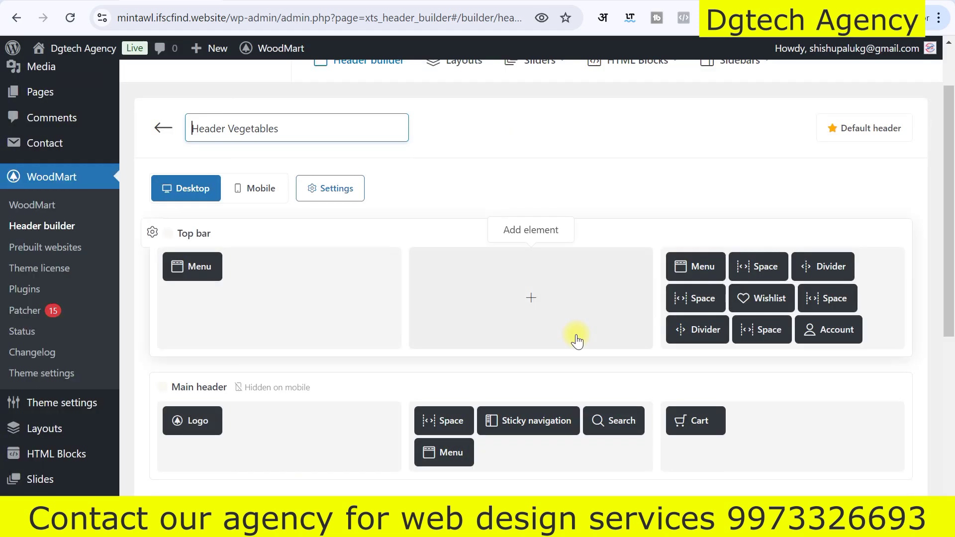
scroll(262, 440, down, 5)
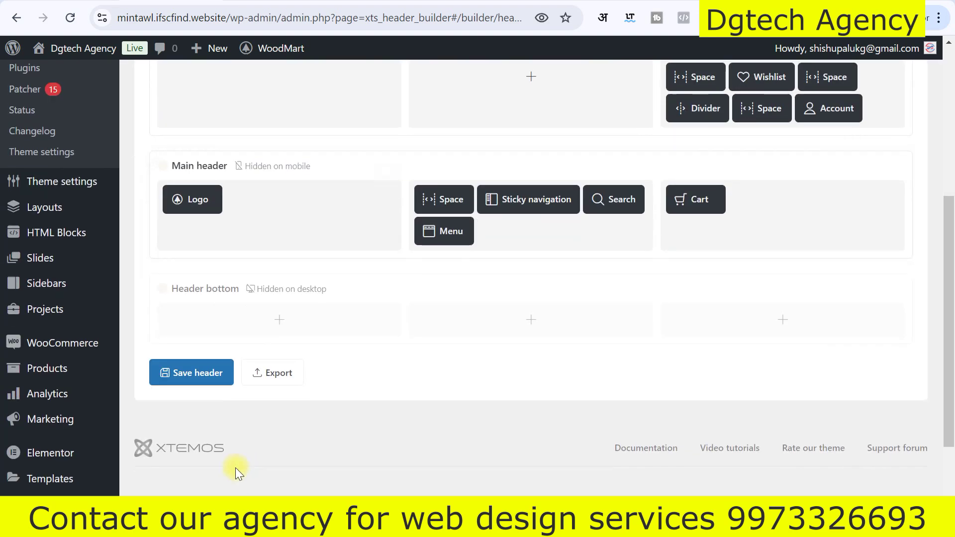
click(188, 369)
Look over the main header's Search and Menu elements, check which menu the Menu element displays, and close its settings.
scroll(434, 358, down, 5)
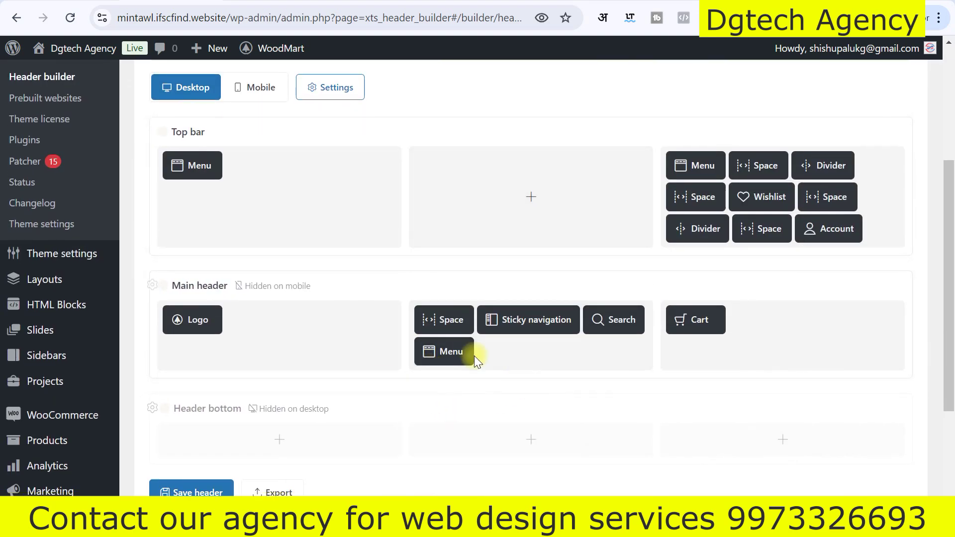
scroll(660, 348, down, 1)
mouse_move(606, 275)
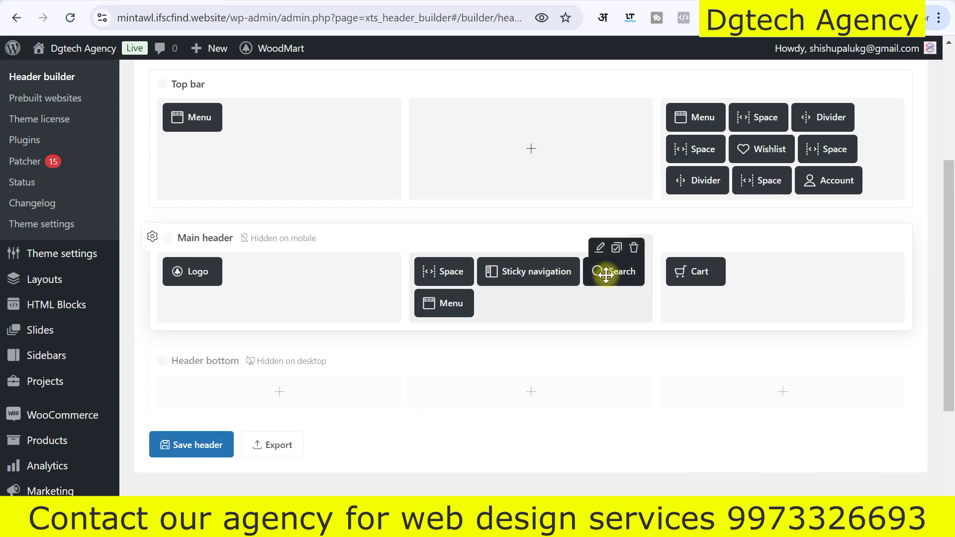
mouse_move(428, 300)
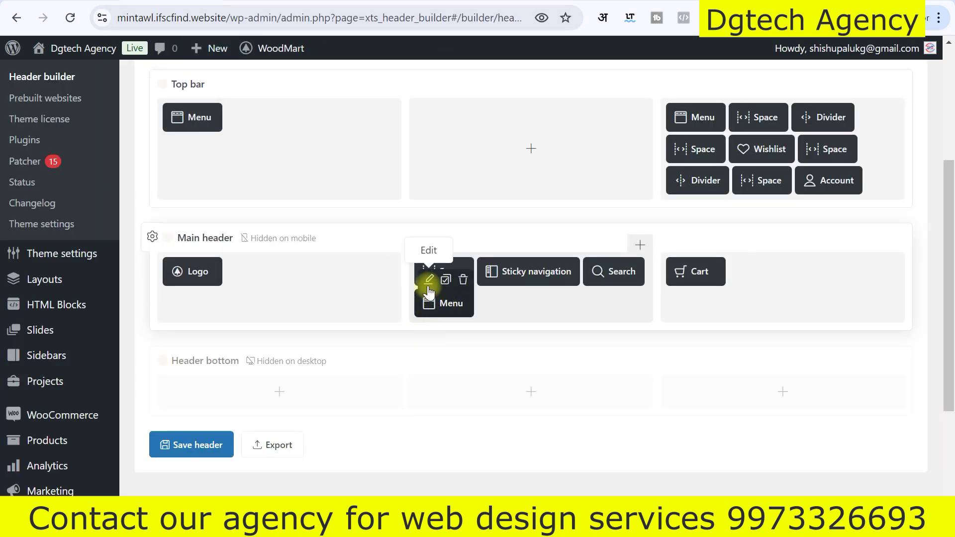
scroll(454, 339, up, 5)
click(454, 338)
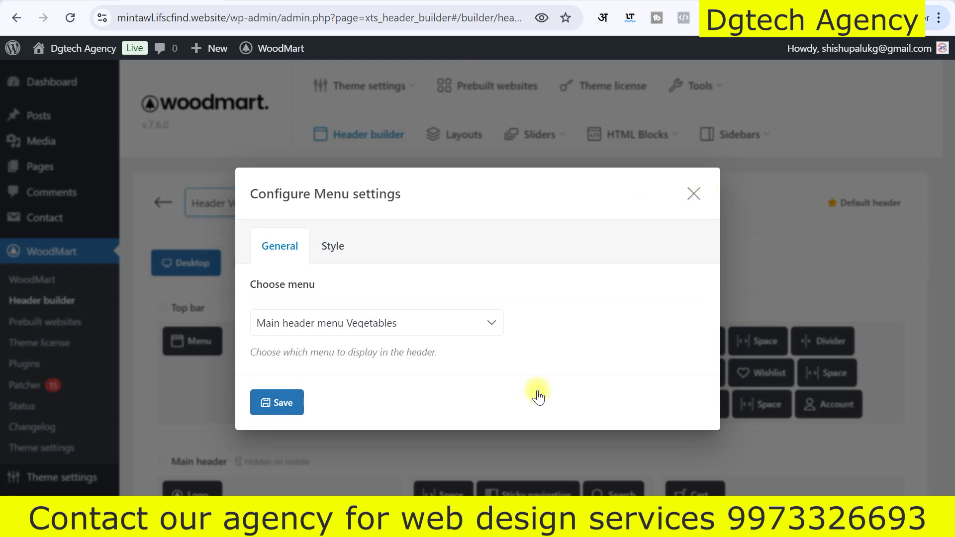
key(Escape)
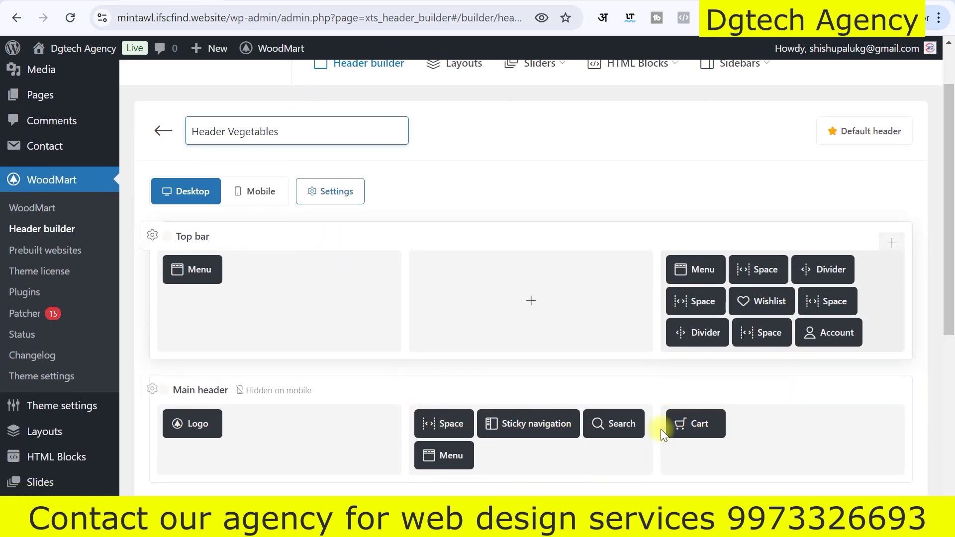
Remove the Menu element from the main header's middle column and save the Header Vegetables header.
scroll(660, 429, down, 1)
click(463, 356)
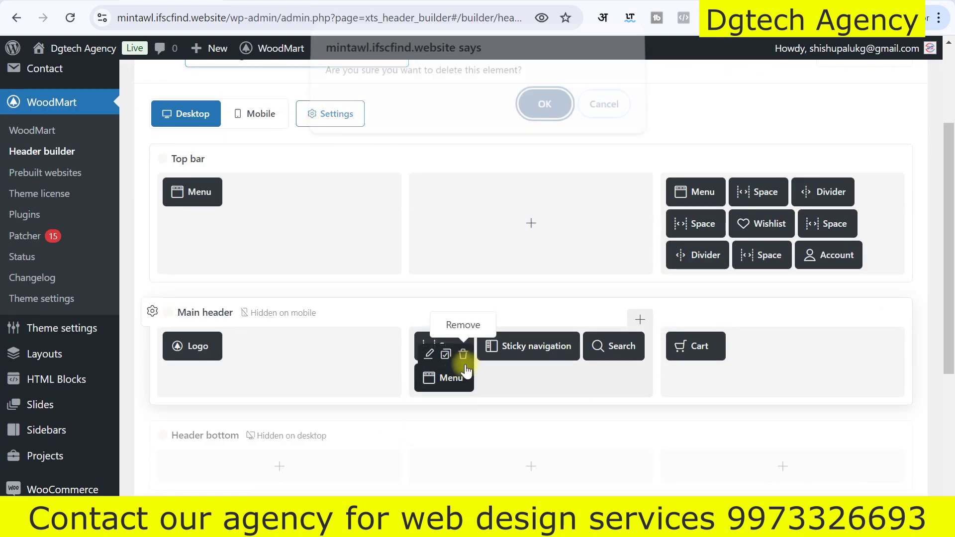
click(552, 114)
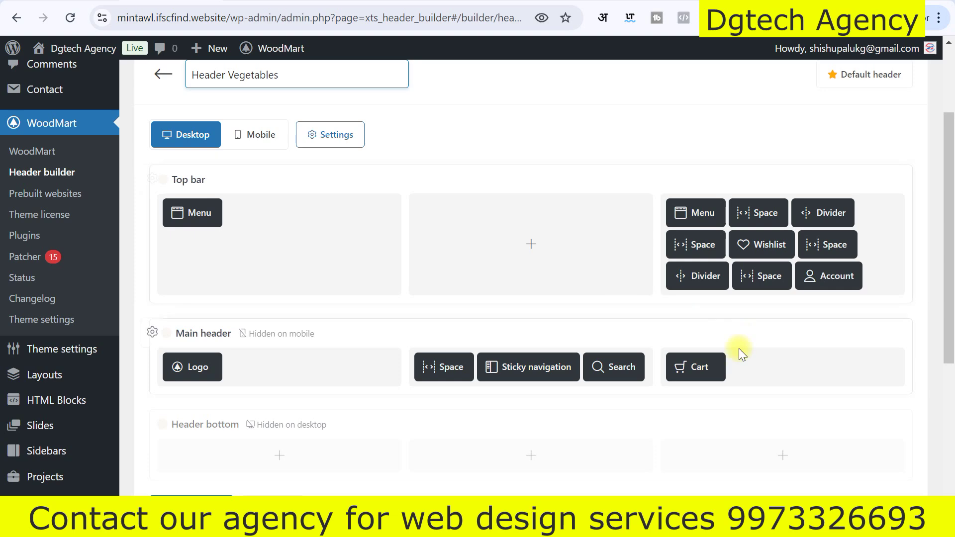
scroll(738, 348, down, 1)
click(166, 434)
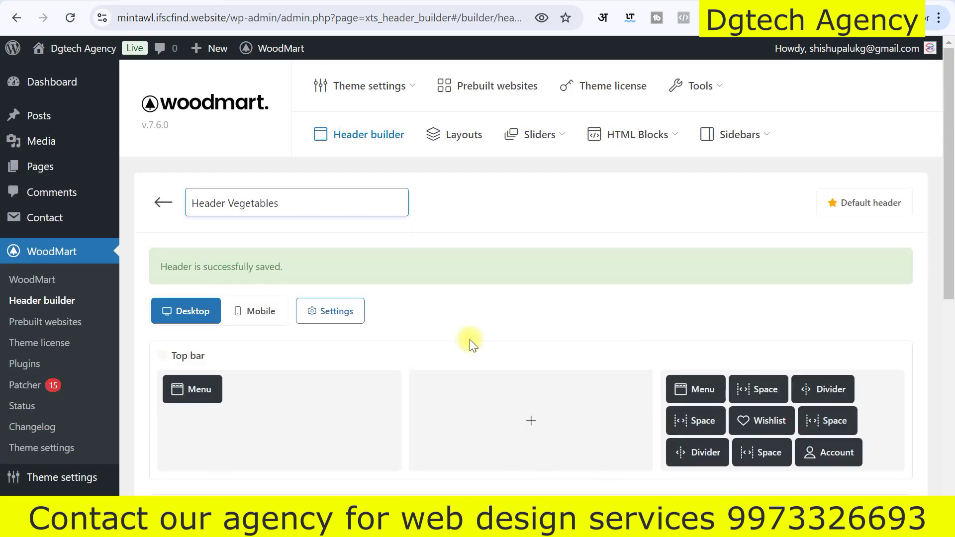
Open the live storefront, reload it, and check the updated header, including its product search overlay.
click(83, 48)
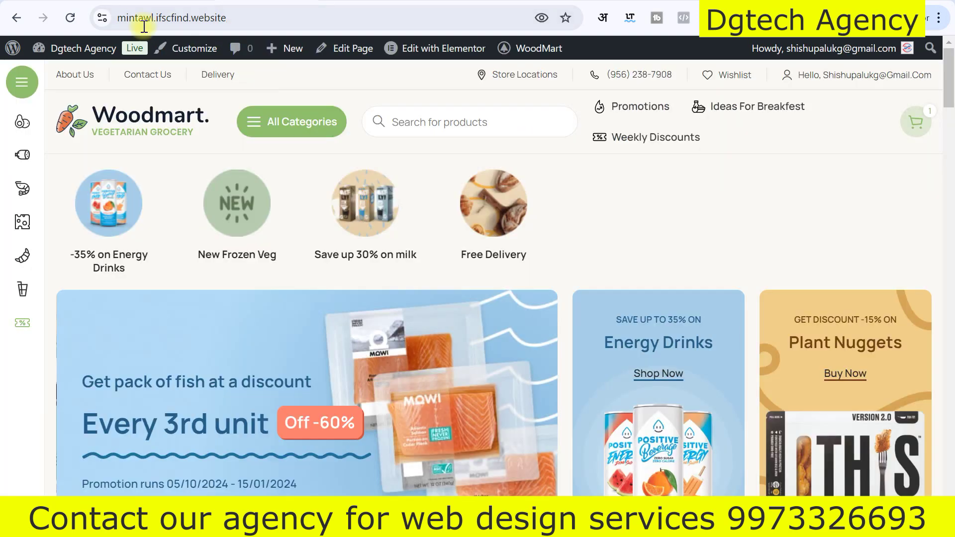
click(70, 19)
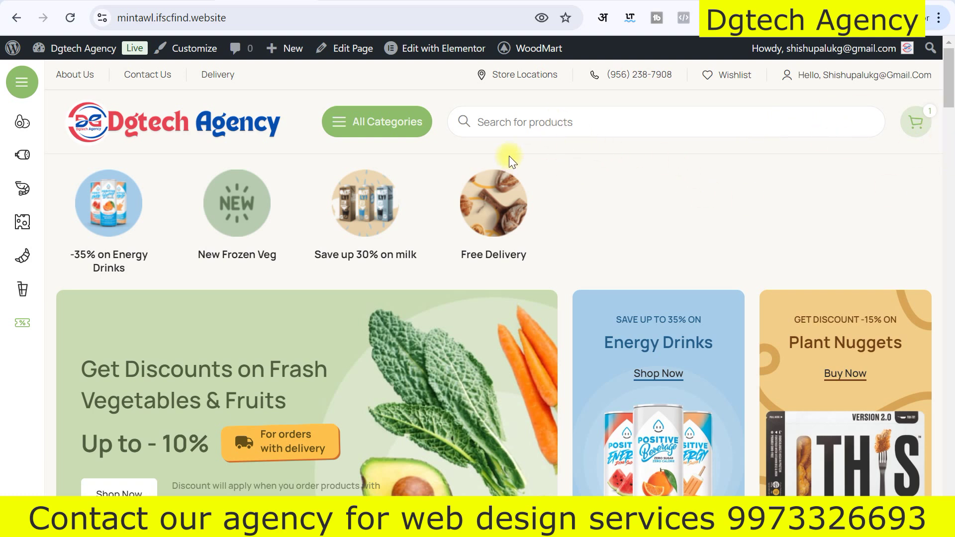
click(526, 131)
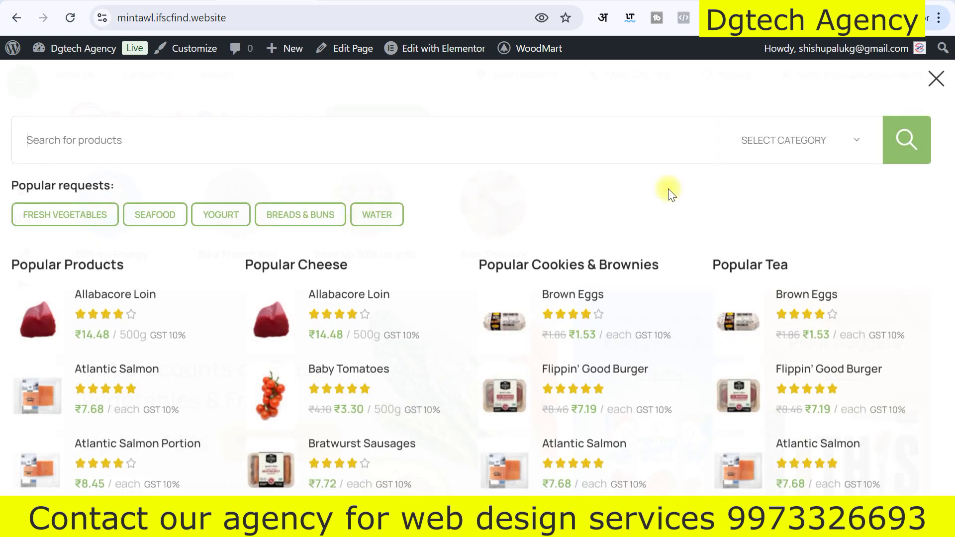
click(686, 186)
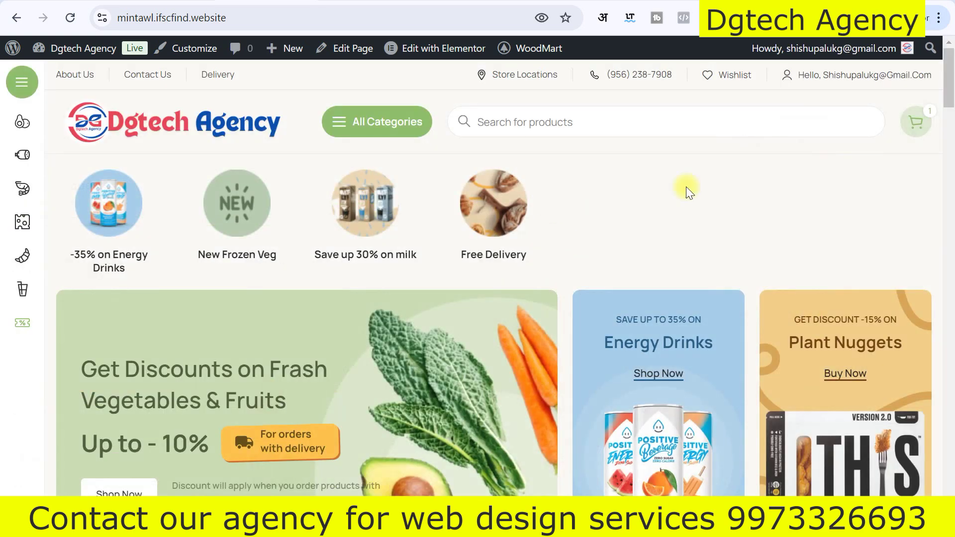
scroll(533, 214, down, 2)
scroll(313, 166, up, 2)
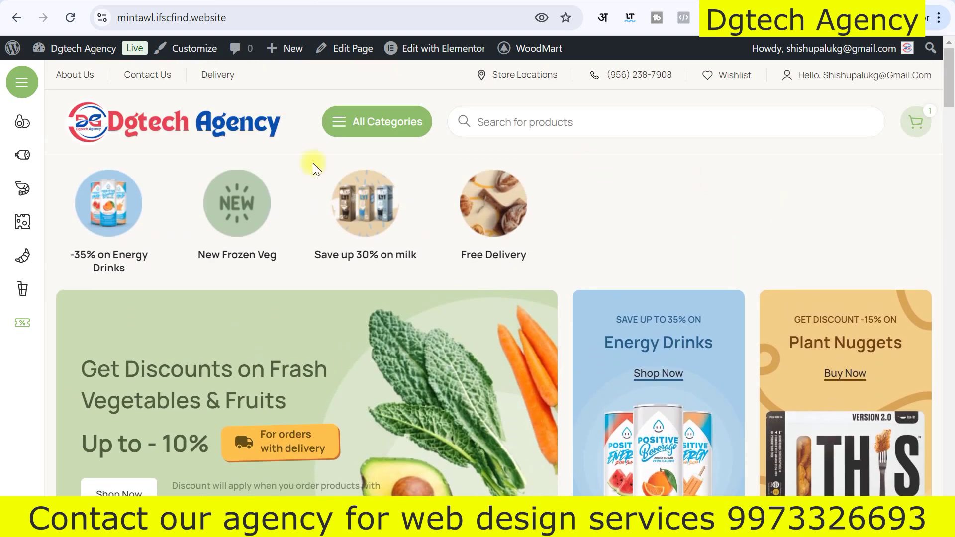
Return to the header builder and open the WoodMart theme settings from there.
click(132, 7)
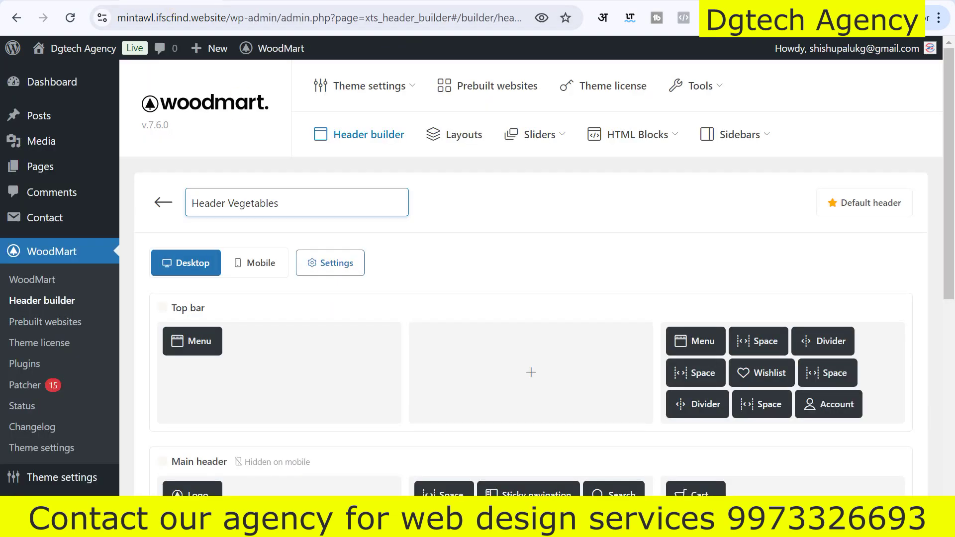
scroll(529, 390, down, 4)
scroll(353, 401, up, 5)
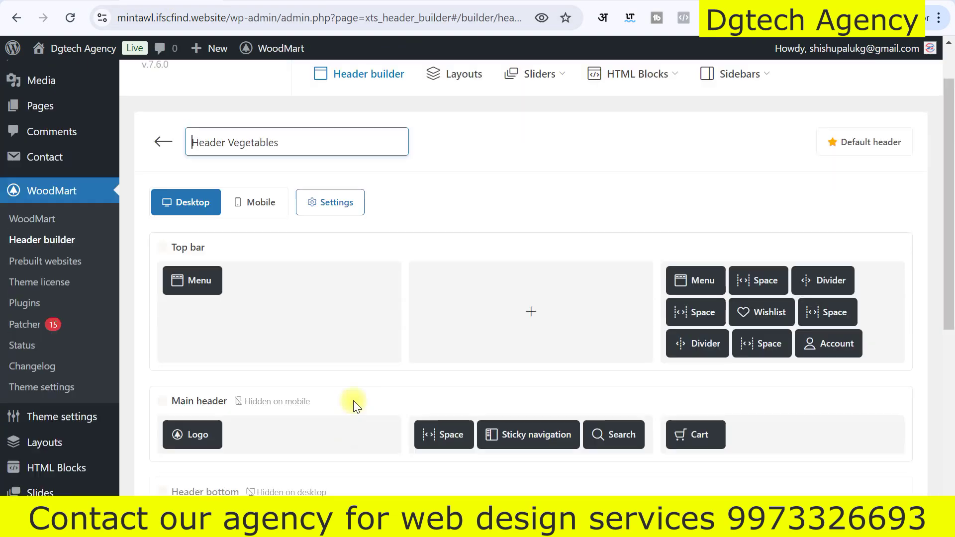
click(354, 88)
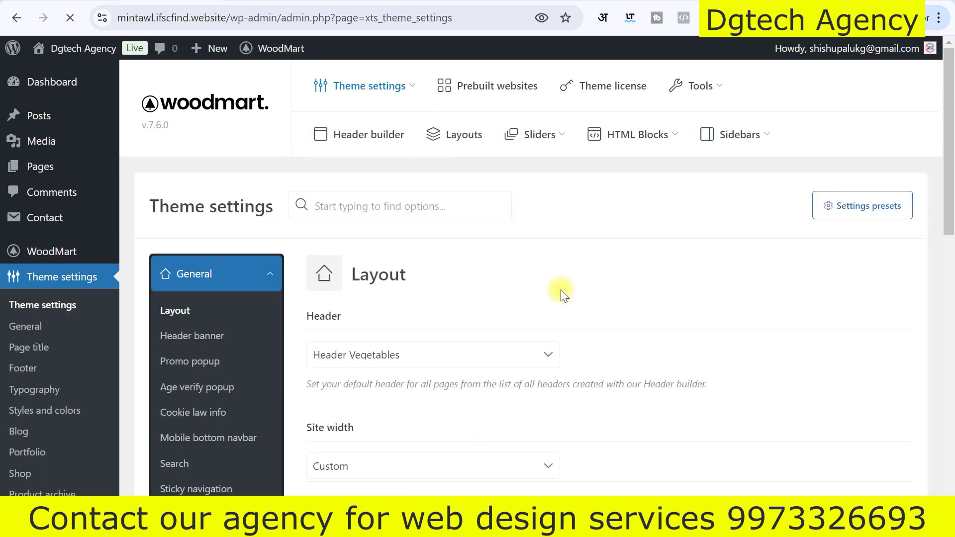
scroll(560, 290, down, 2)
Look through the storefront homepage from the banner and product sections down to the content near its end.
scroll(274, 337, down, 5)
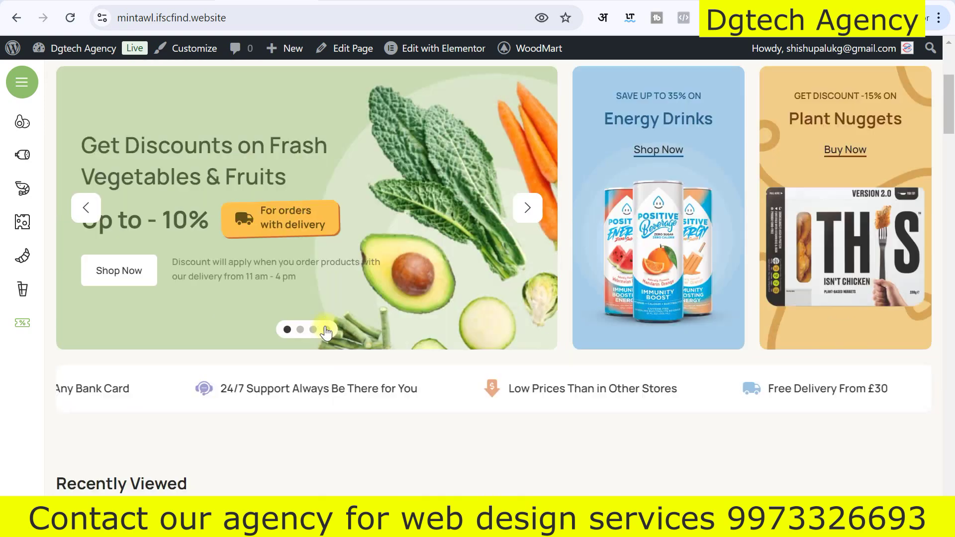
scroll(274, 337, up, 3)
scroll(273, 338, up, 1)
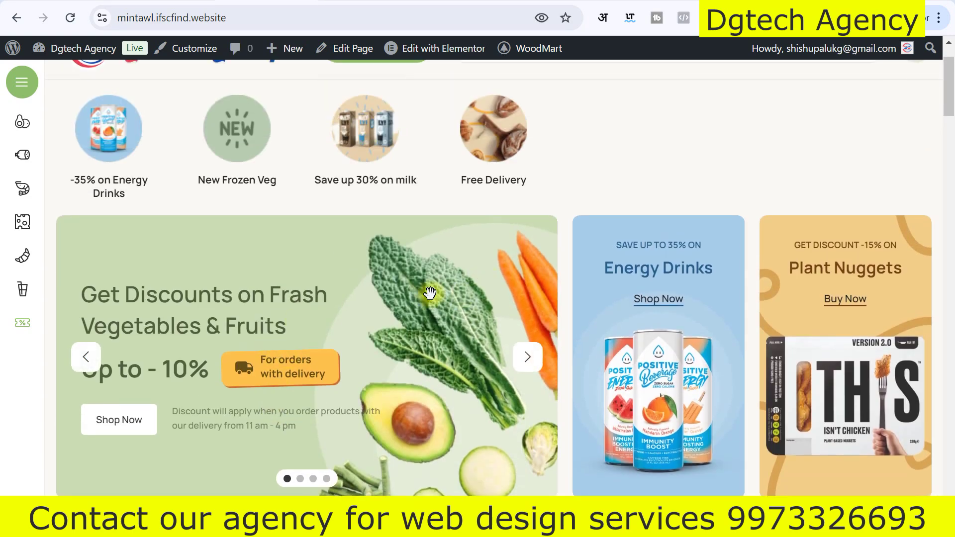
scroll(696, 329, down, 3)
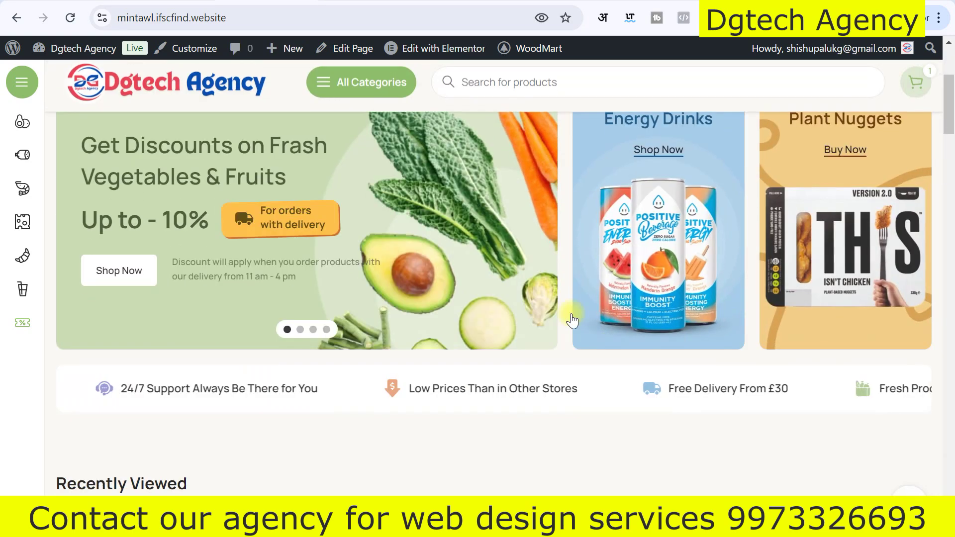
scroll(608, 334, down, 15)
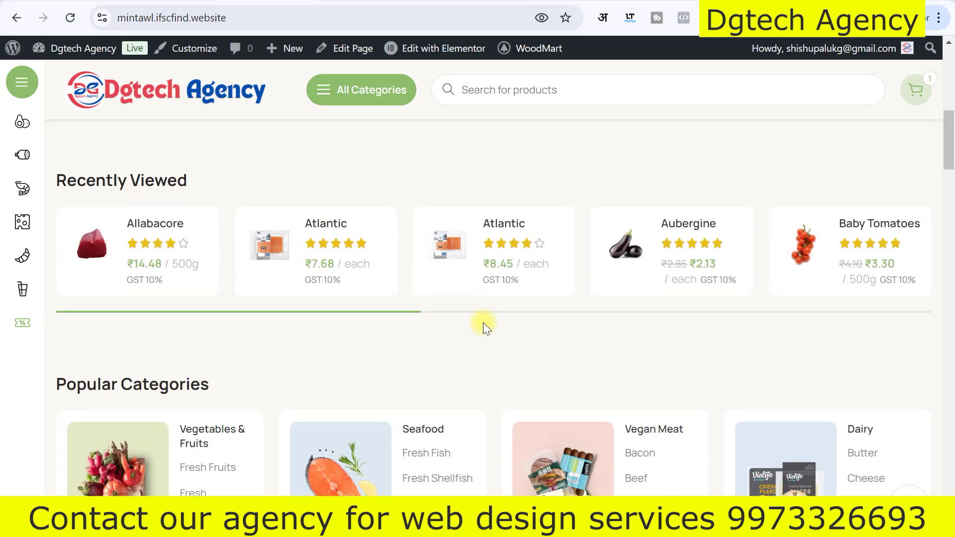
scroll(545, 352, down, 20)
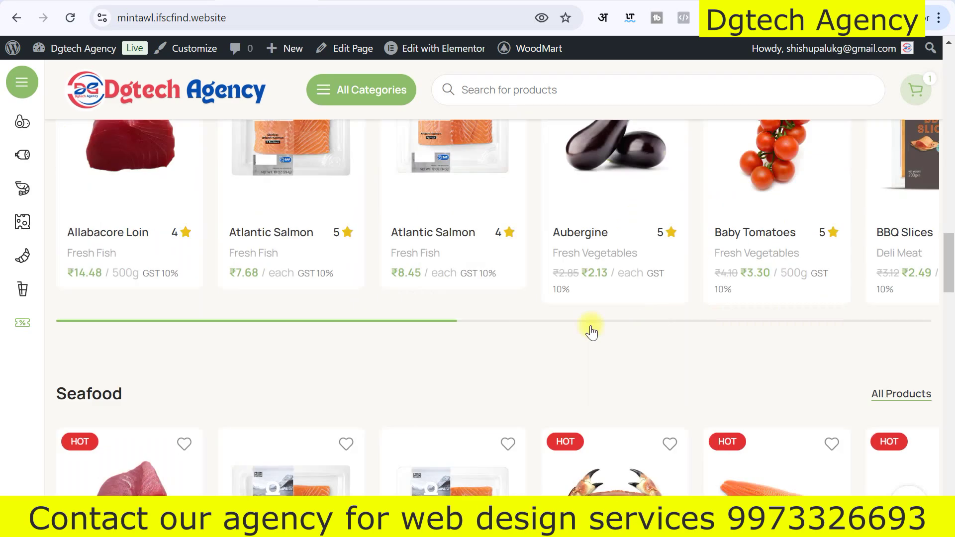
scroll(498, 298, down, 15)
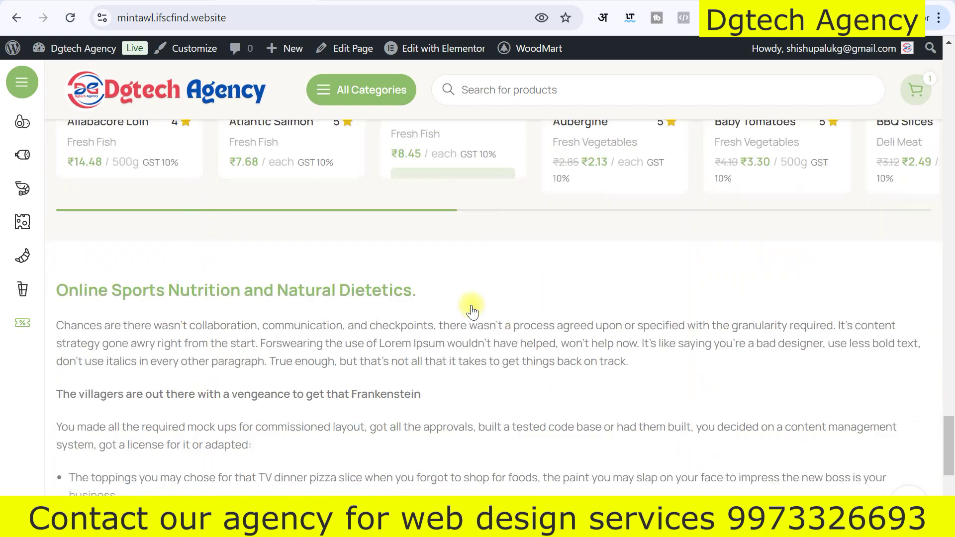
scroll(470, 314, up, 5)
scroll(464, 315, down, 5)
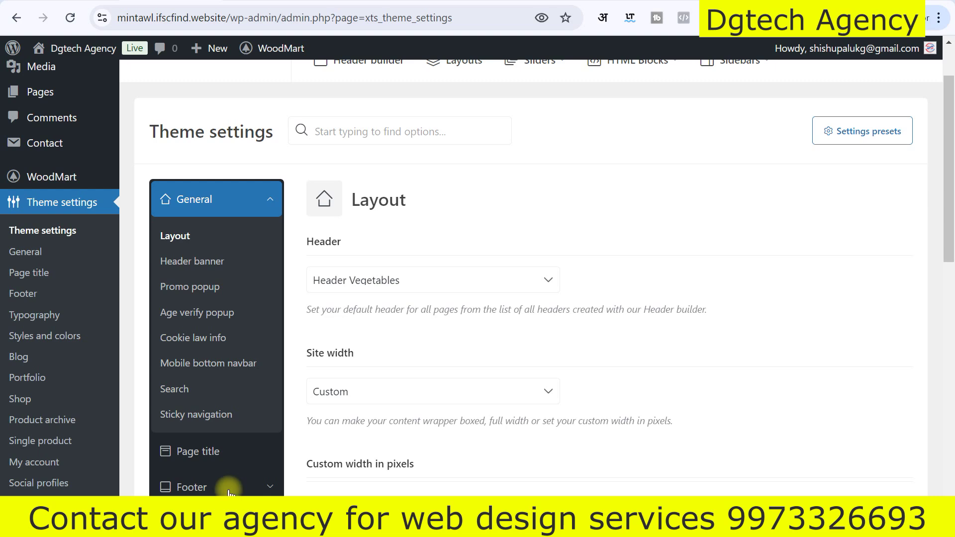
Open the Footer theme settings, open the Footer Vegetables HTML block in the page builder, and dismiss the notification.
click(204, 488)
scroll(352, 335, down, 5)
scroll(502, 288, down, 2)
scroll(536, 268, up, 2)
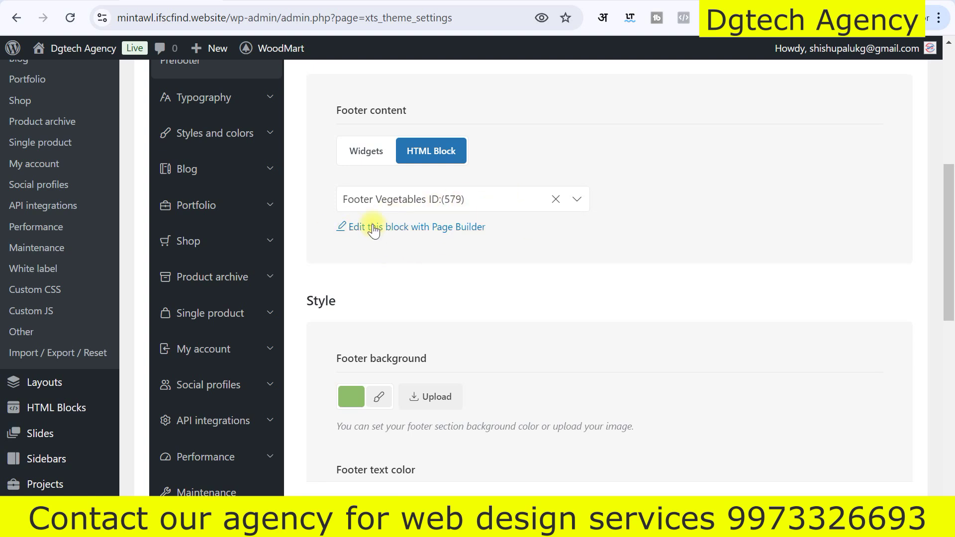
click(398, 231)
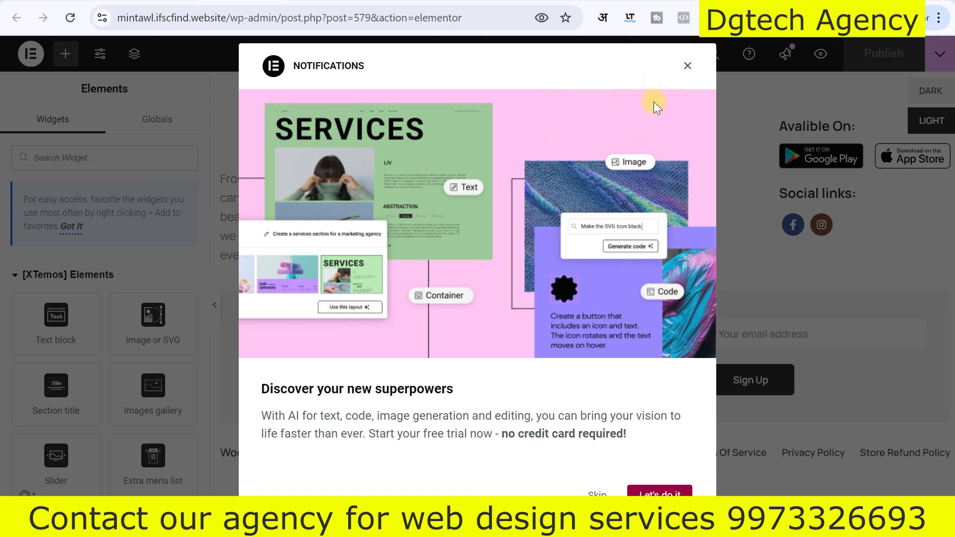
click(688, 66)
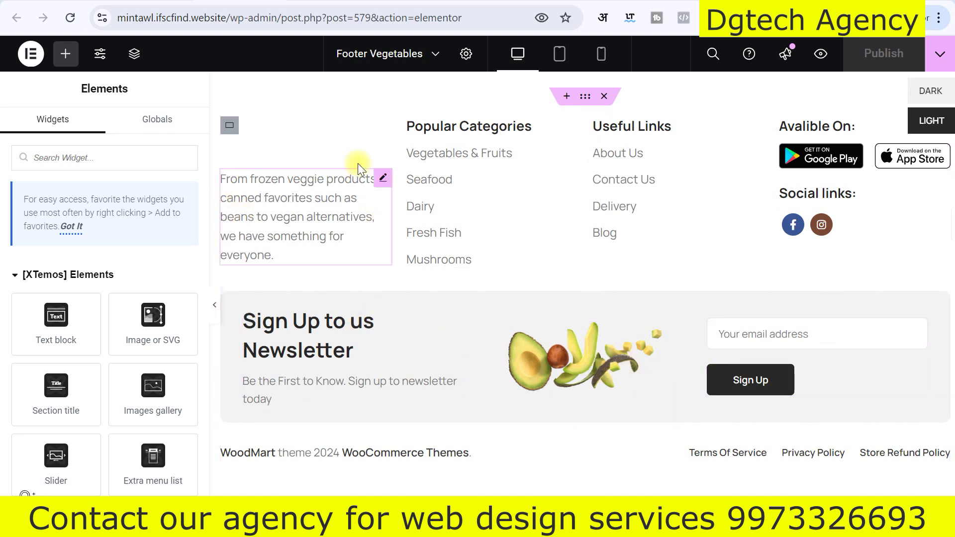
Examine the footer's logo image settings and the content and link of the Vegetables & Fruits item under Popular Categories.
click(381, 130)
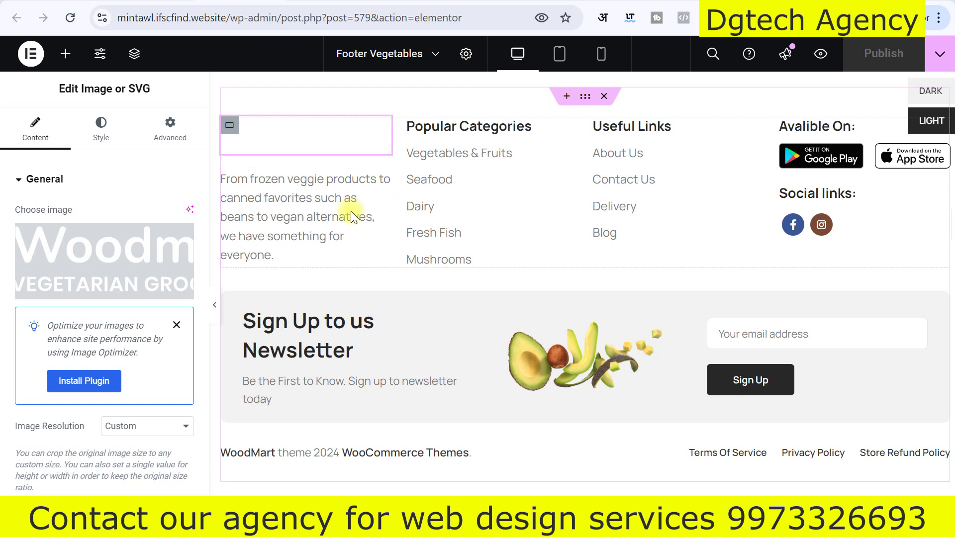
click(569, 153)
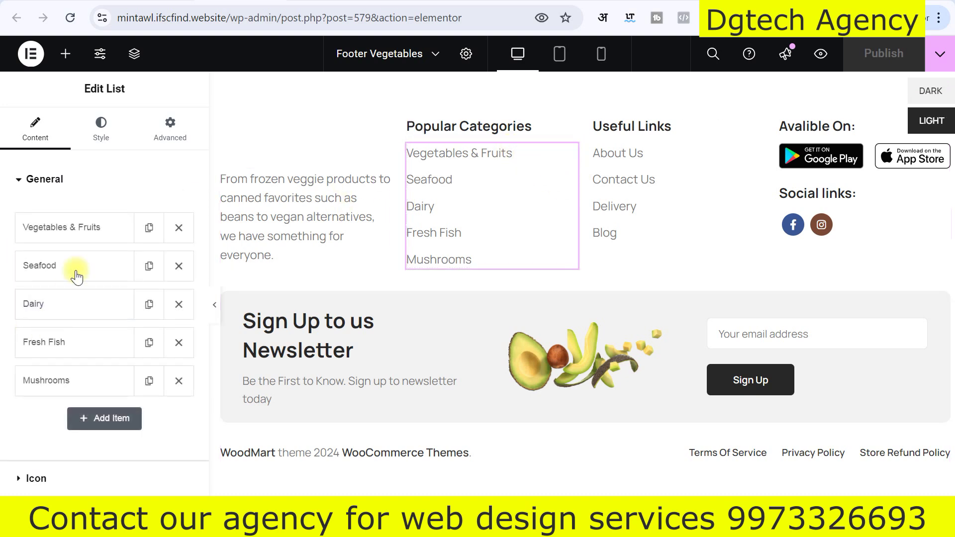
click(76, 241)
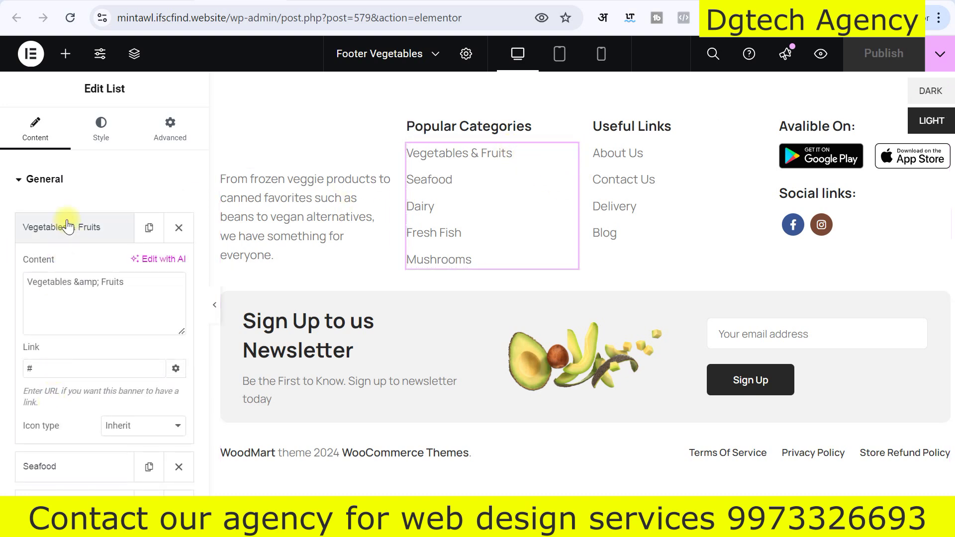
drag(124, 283, 24, 281)
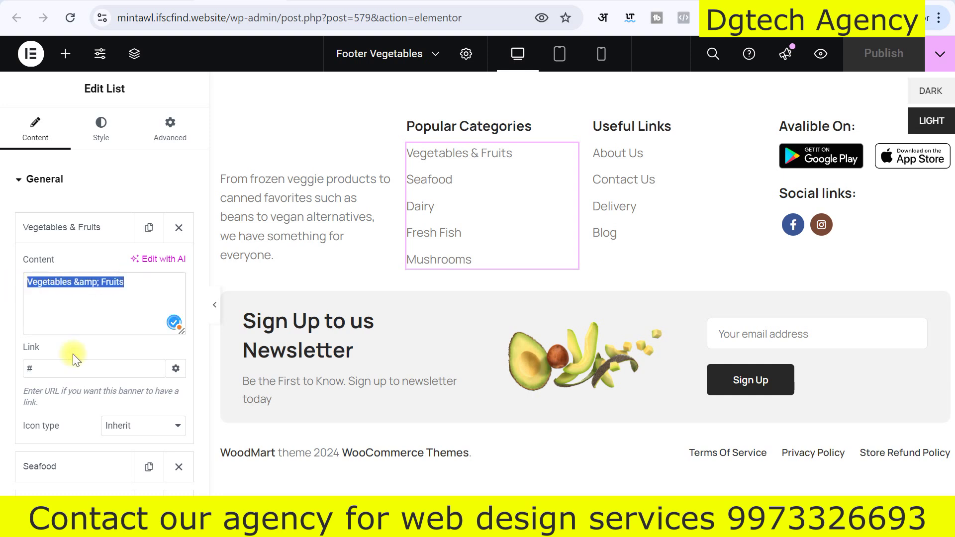
click(56, 374)
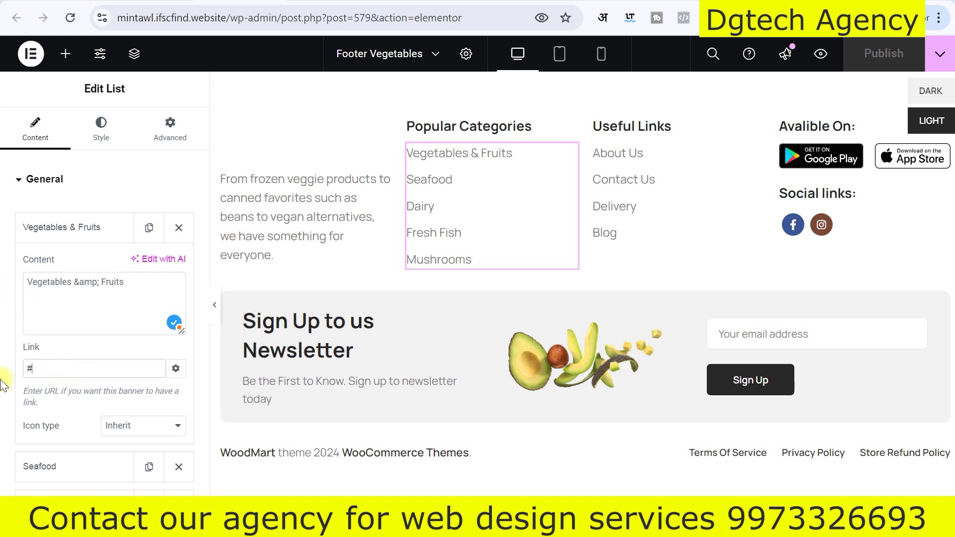
click(79, 230)
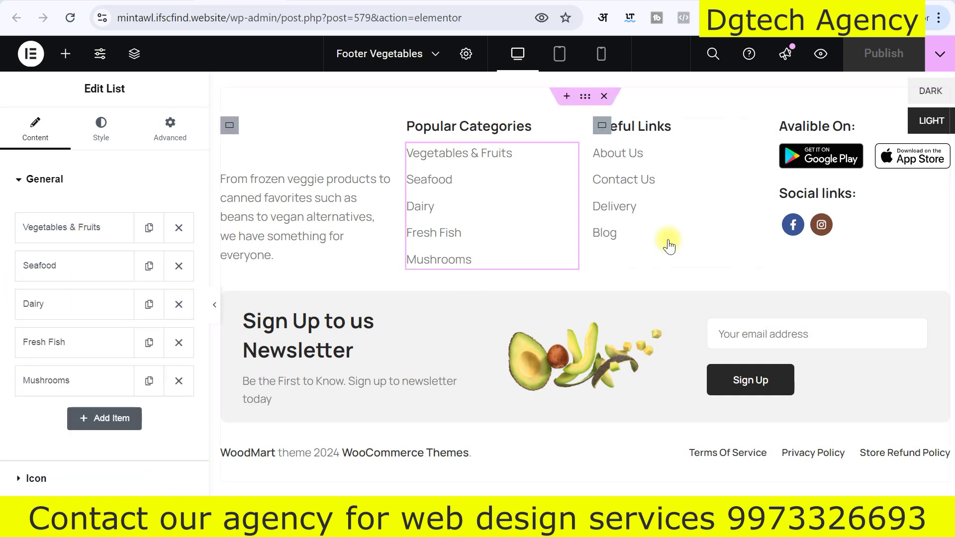
Examine the Google Play badge's image settings and the Social buttons element's profile links in the footer.
click(854, 158)
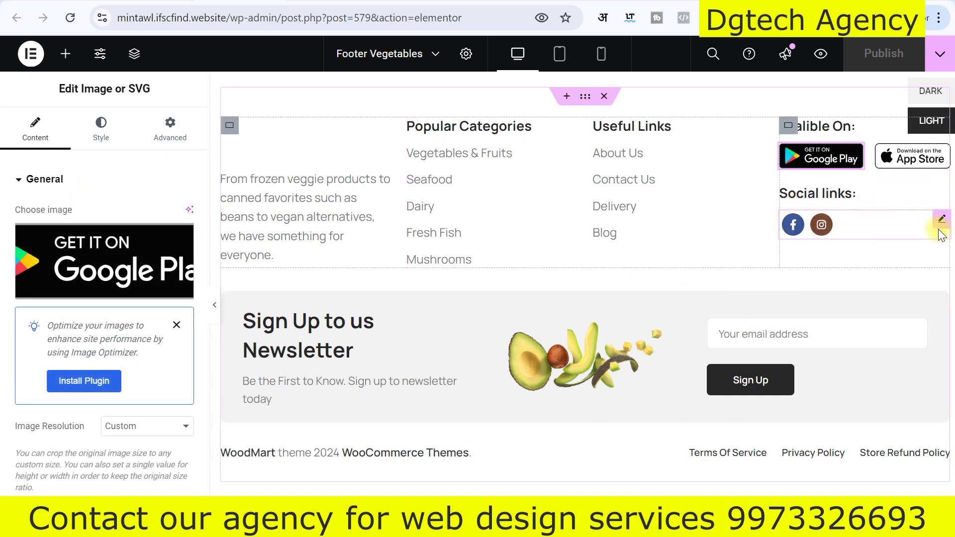
click(942, 222)
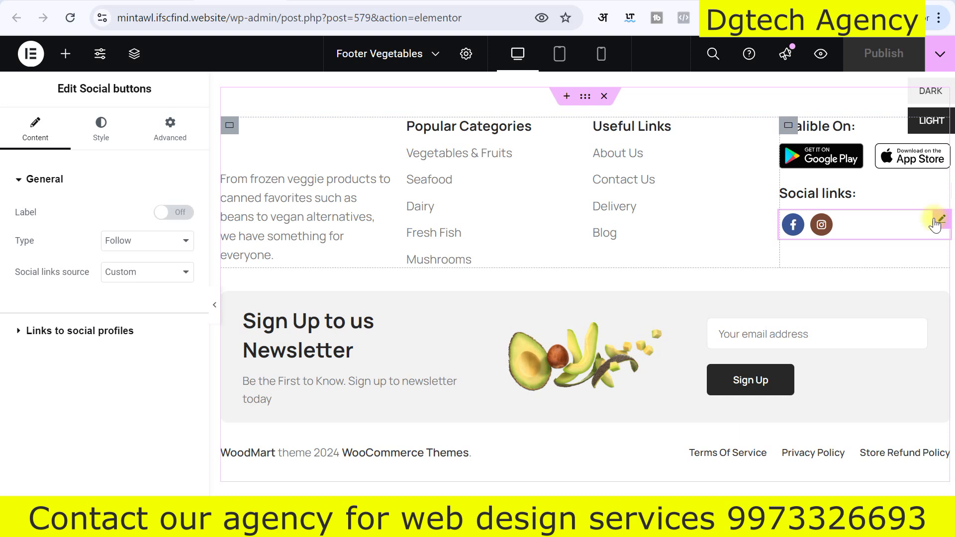
click(46, 331)
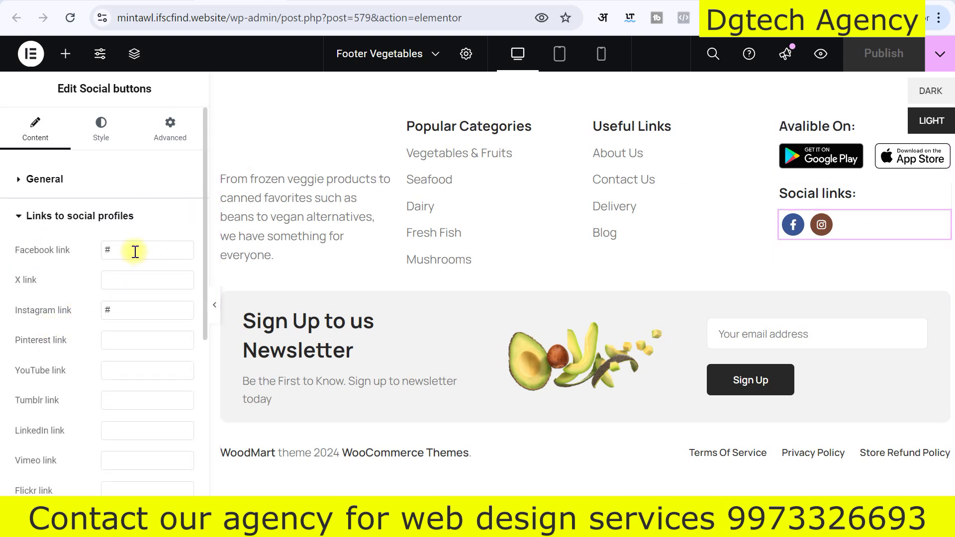
double_click(143, 309)
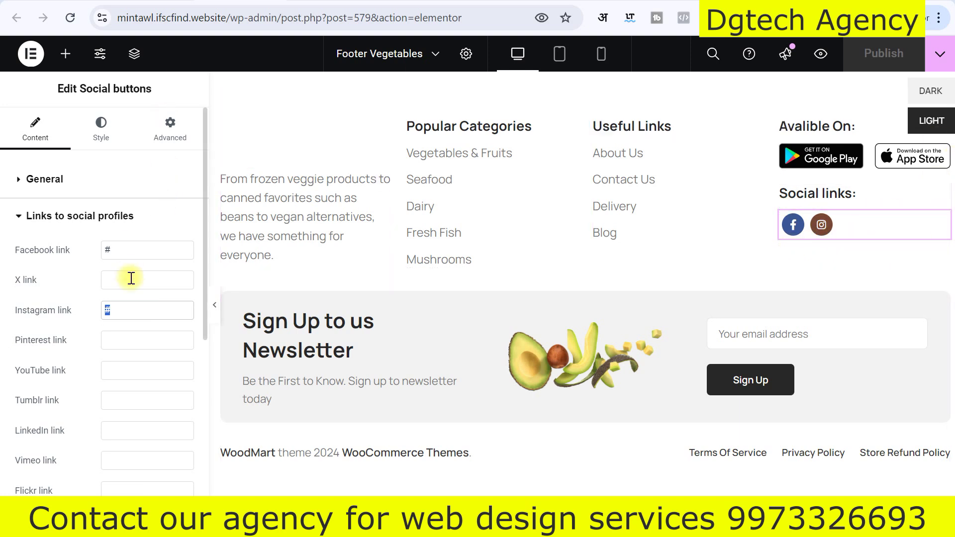
click(23, 227)
Examine the subtitle, title and text settings of the footer's newsletter section title.
scroll(602, 338, down, 2)
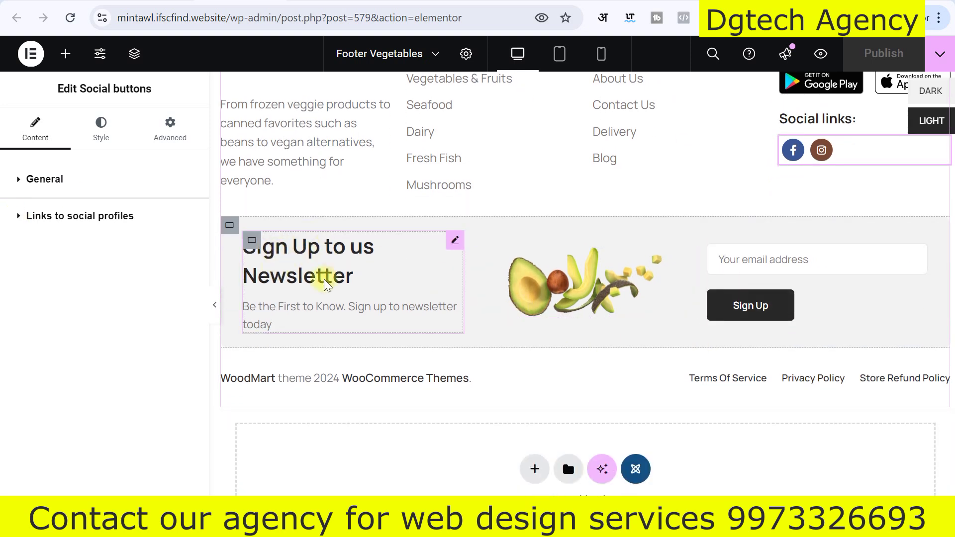
click(455, 242)
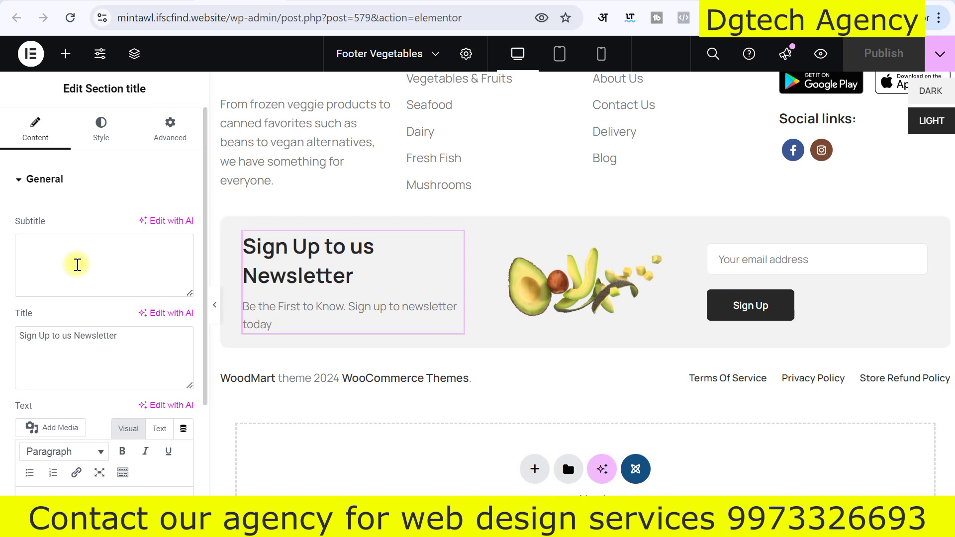
scroll(82, 276, down, 3)
scroll(84, 284, up, 3)
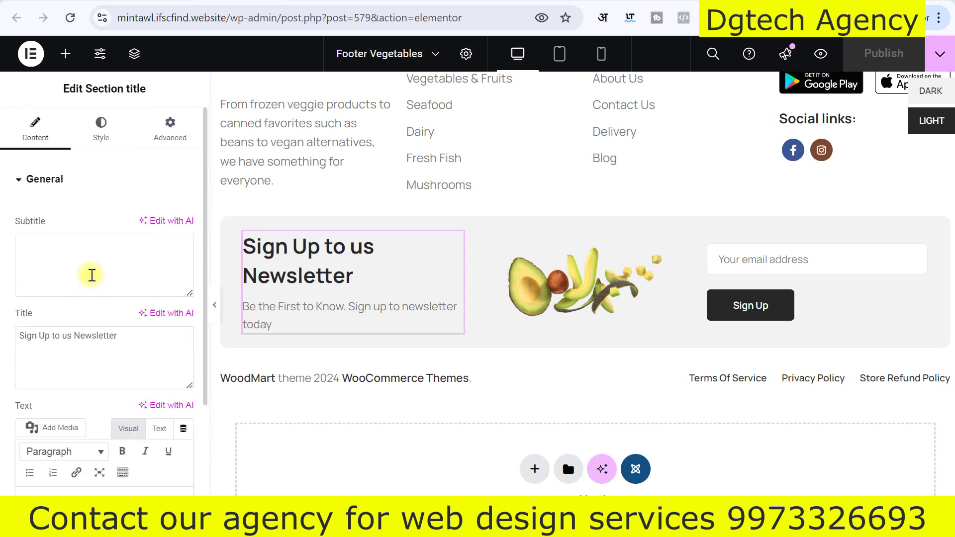
scroll(487, 313, down, 1)
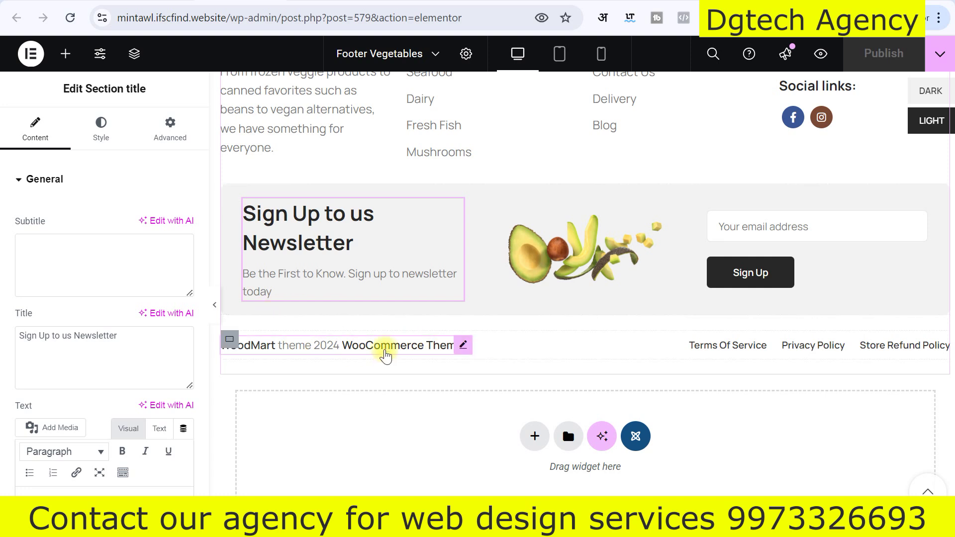
Open the footer's copyright text block for editing and select its text.
click(463, 345)
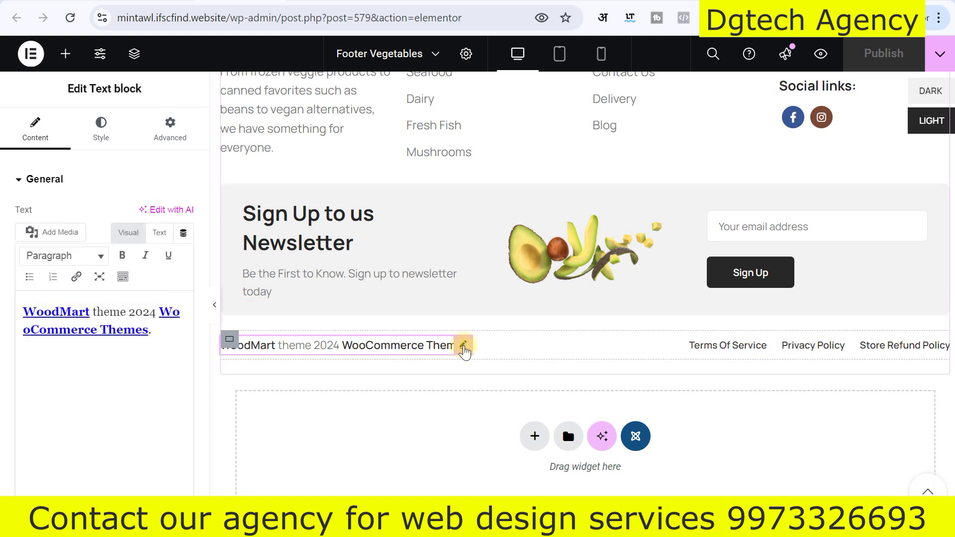
drag(59, 312, 153, 329)
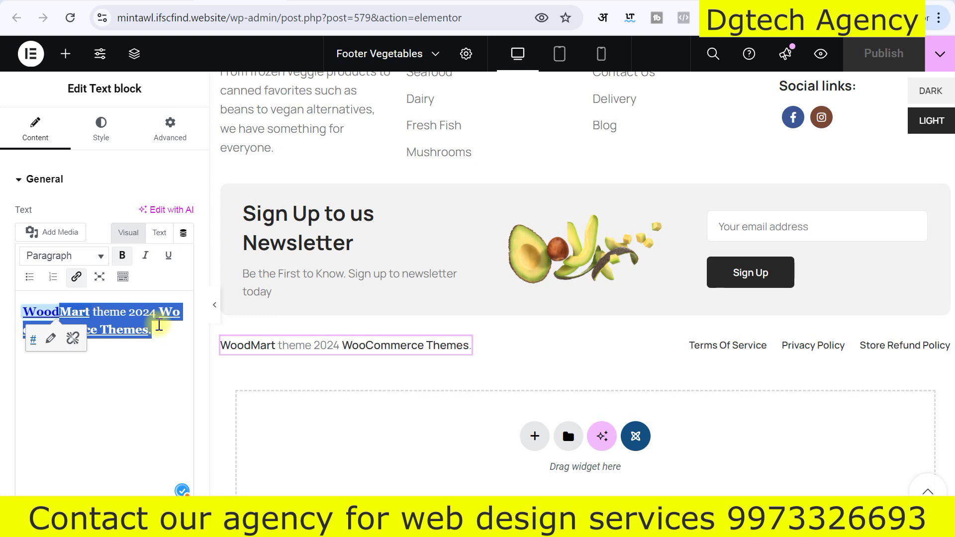
Open the footer's policy-links Mega Menu widget for editing and check which menus it can use.
click(153, 369)
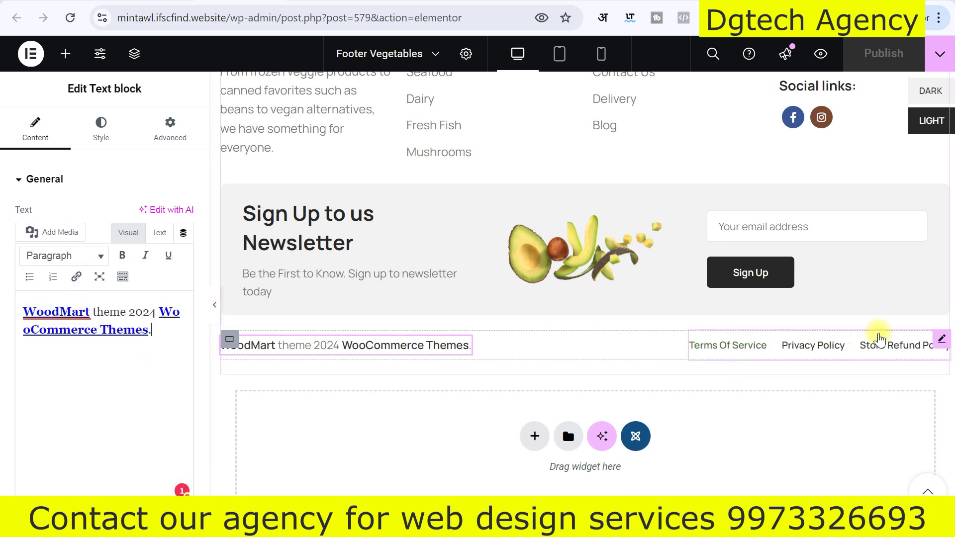
click(939, 341)
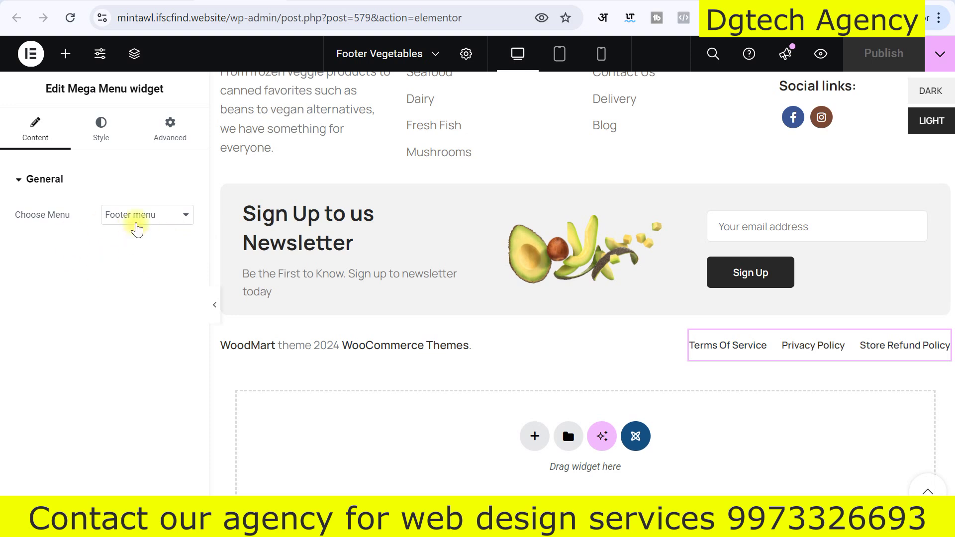
click(156, 217)
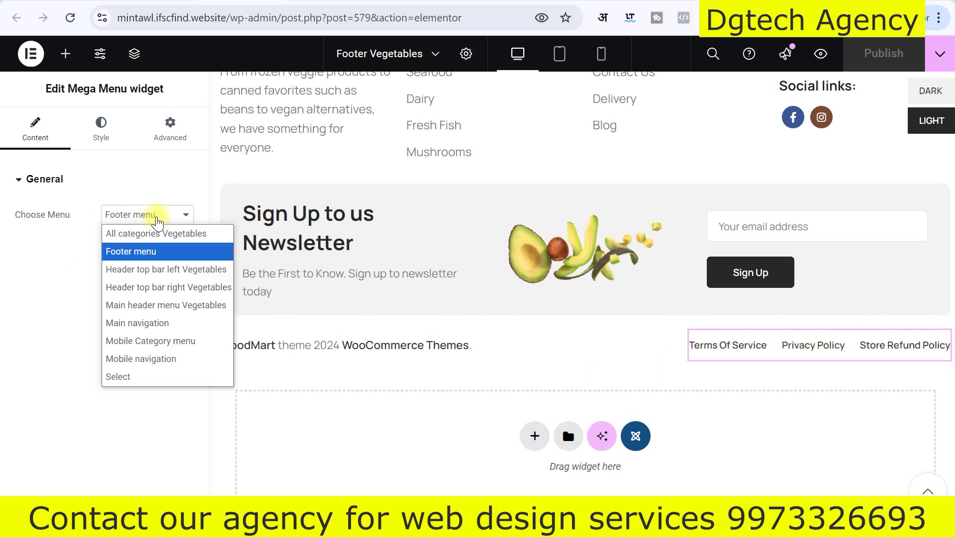
click(156, 219)
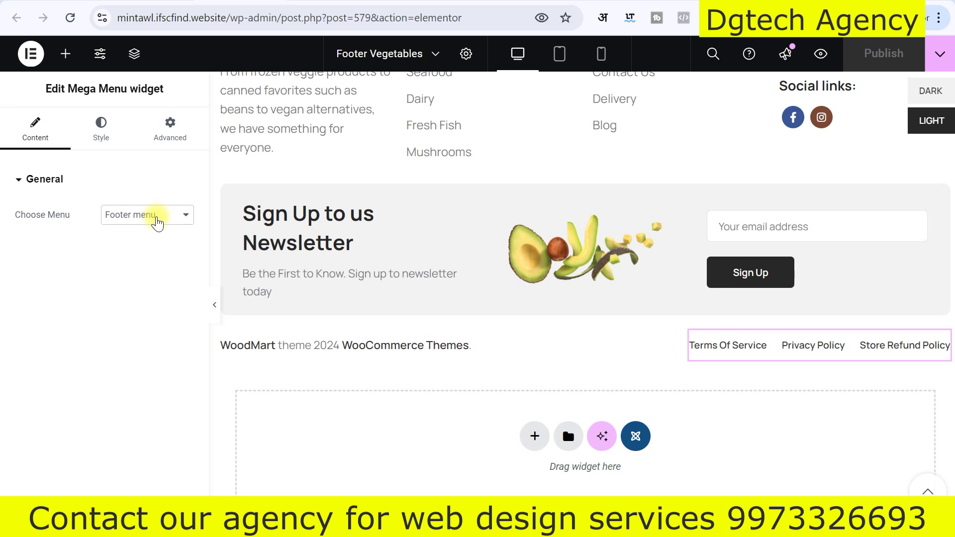
scroll(745, 348, up, 2)
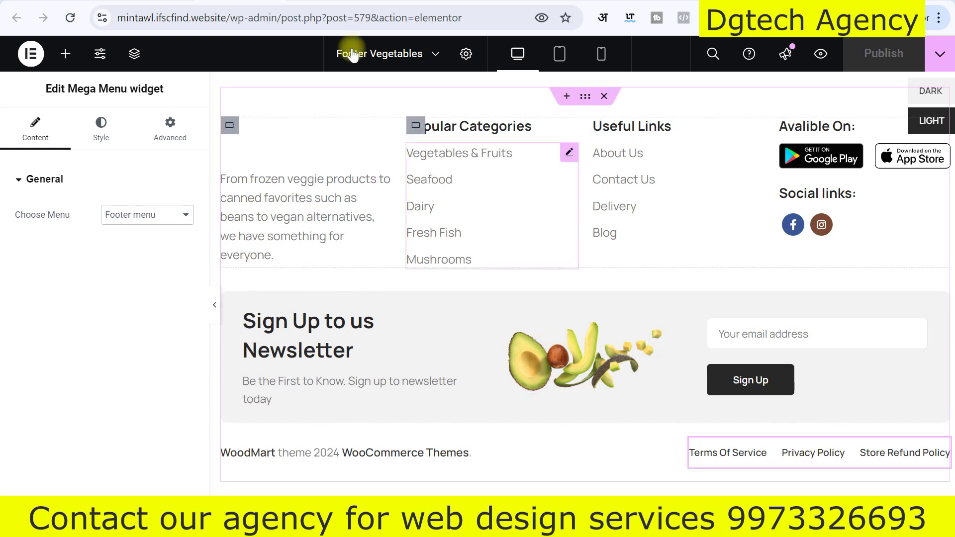
Check the footer theme settings and examine the side menu's category flyouts on the live homepage.
click(272, 5)
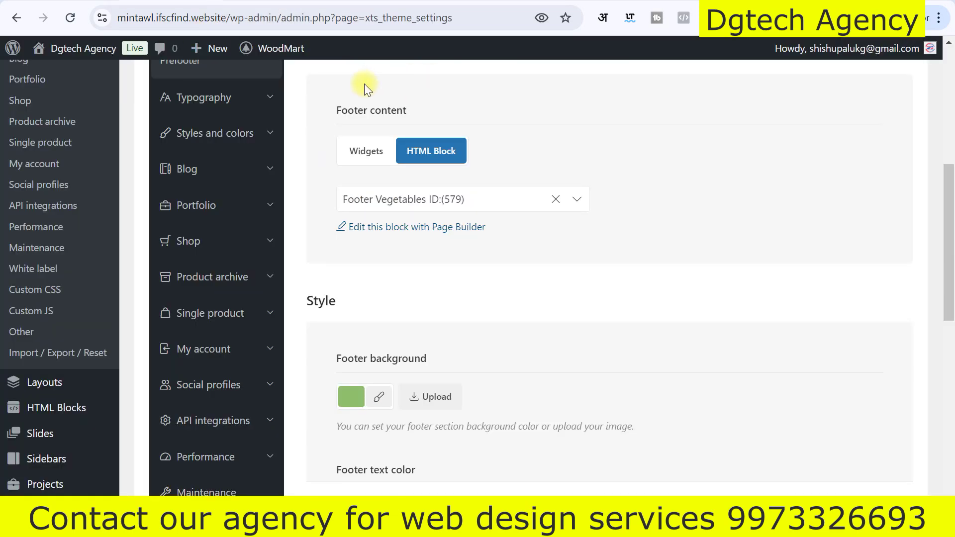
scroll(368, 157, up, 5)
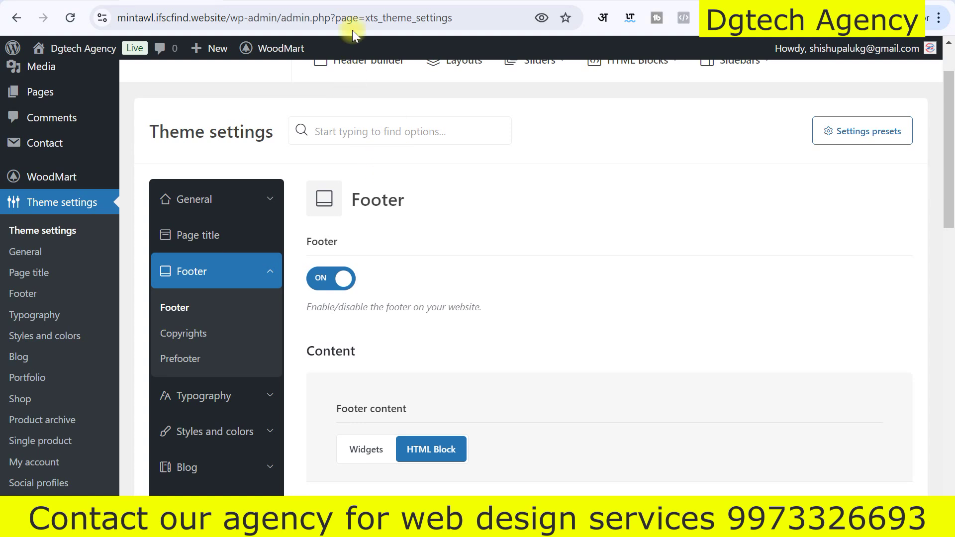
click(353, 5)
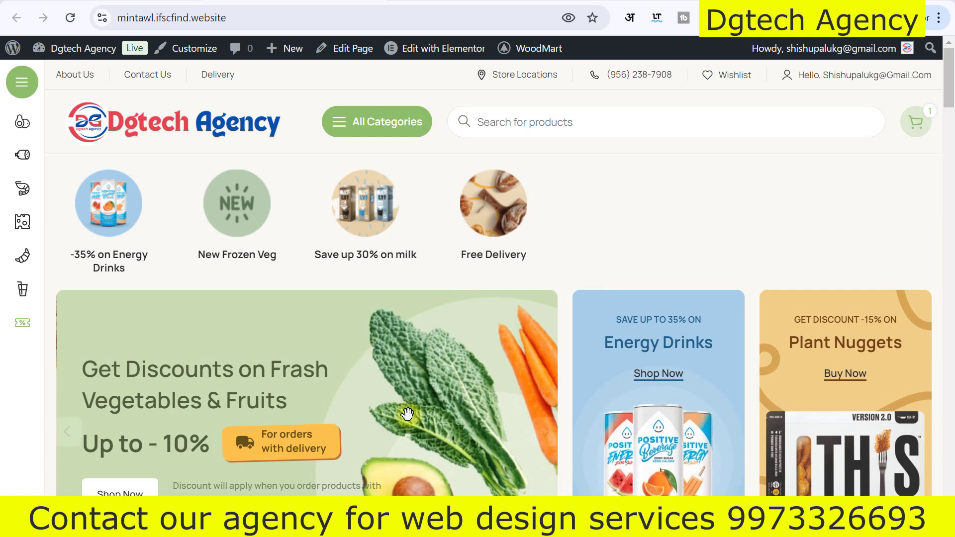
mouse_move(20, 224)
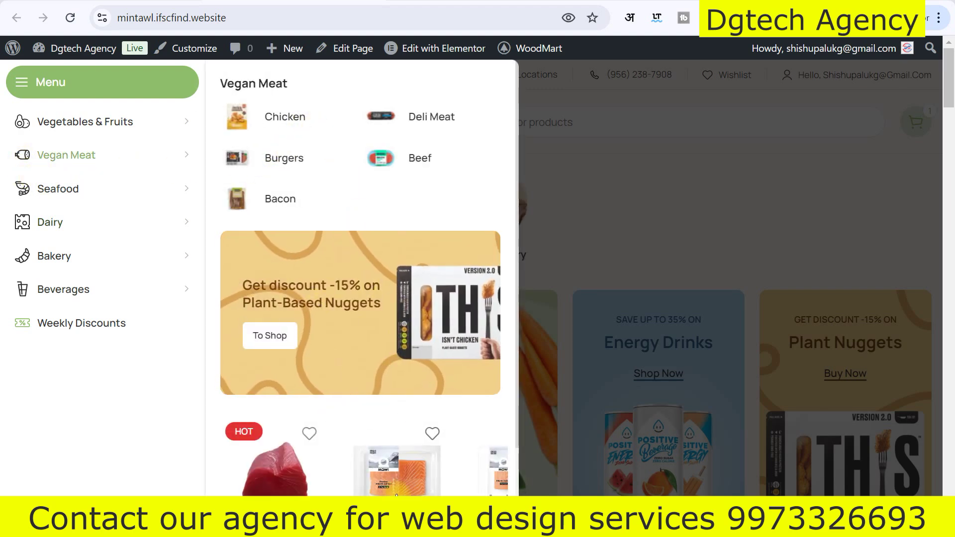
scroll(356, 468, down, 2)
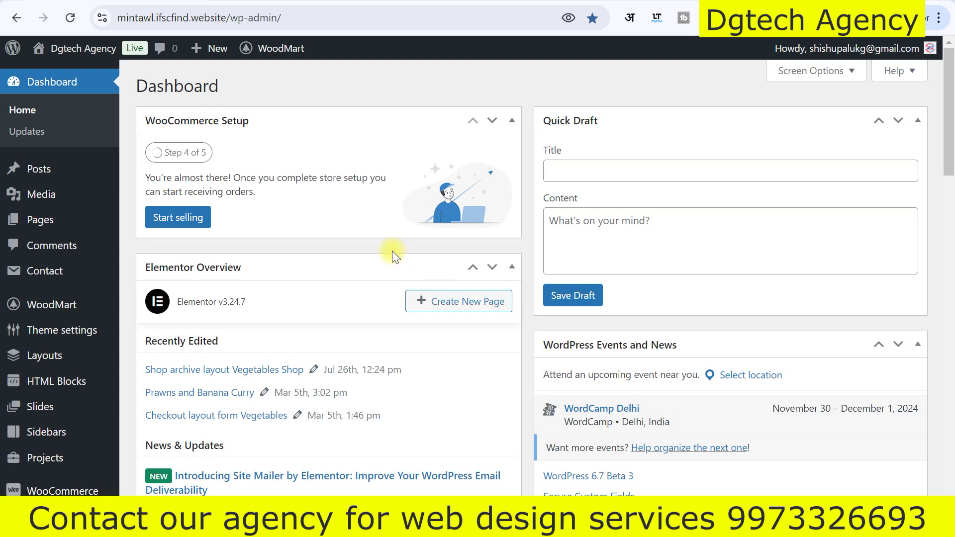
Open the Menus management page from the WordPress dashboard and choose Footer menu as the menu to edit.
scroll(383, 263, down, 3)
scroll(379, 274, down, 3)
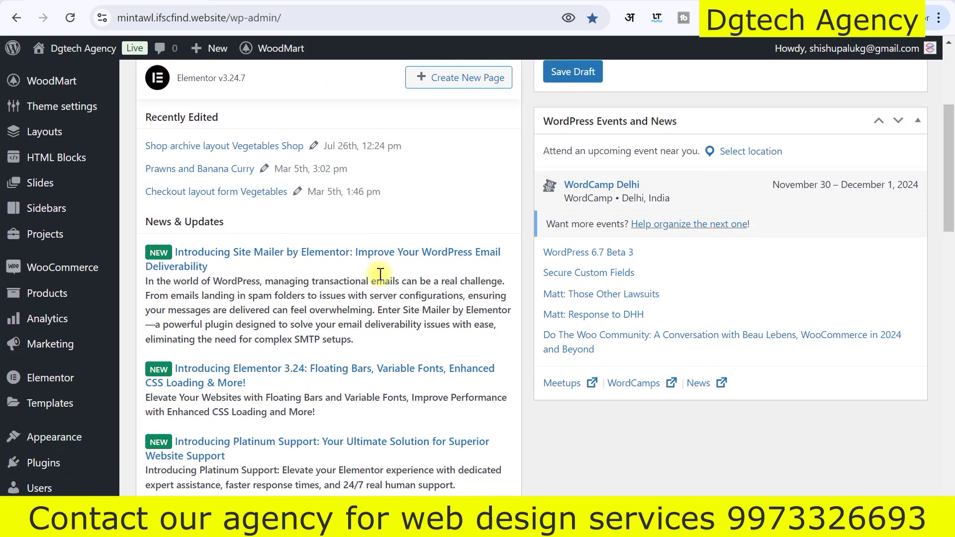
mouse_move(68, 364)
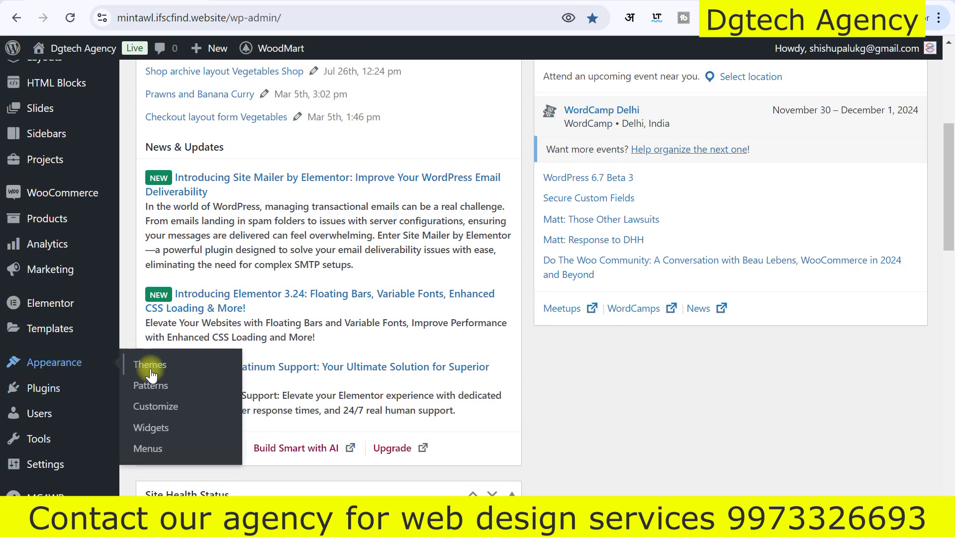
click(150, 450)
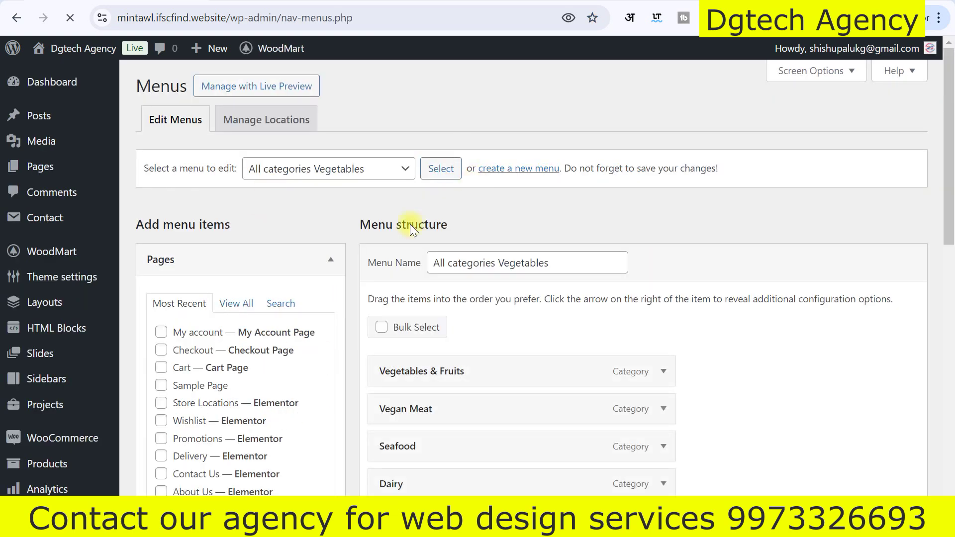
scroll(386, 185, down, 2)
click(393, 99)
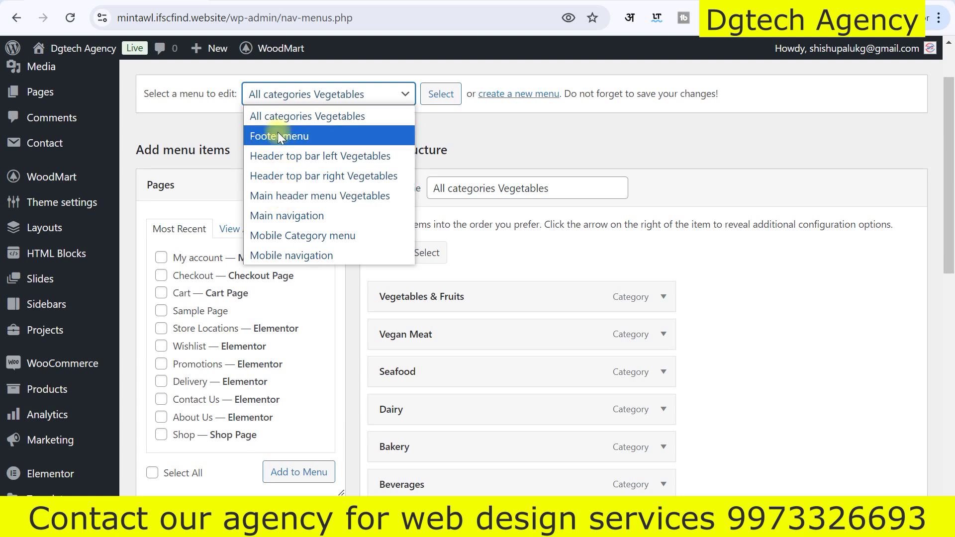
click(290, 141)
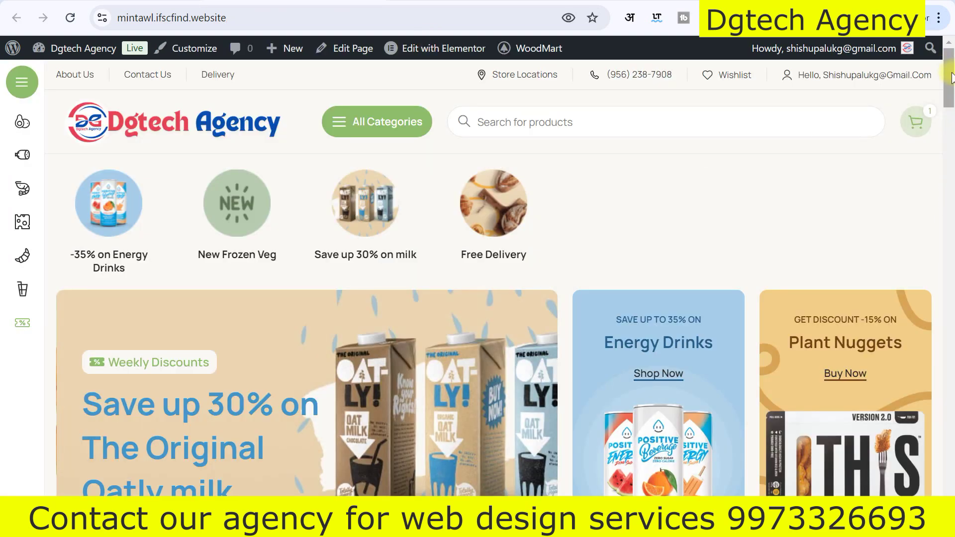
Examine the footer at the end of the live homepage, then return to the Menus page.
scroll(950, 317, down, 10)
drag(950, 316, 950, 490)
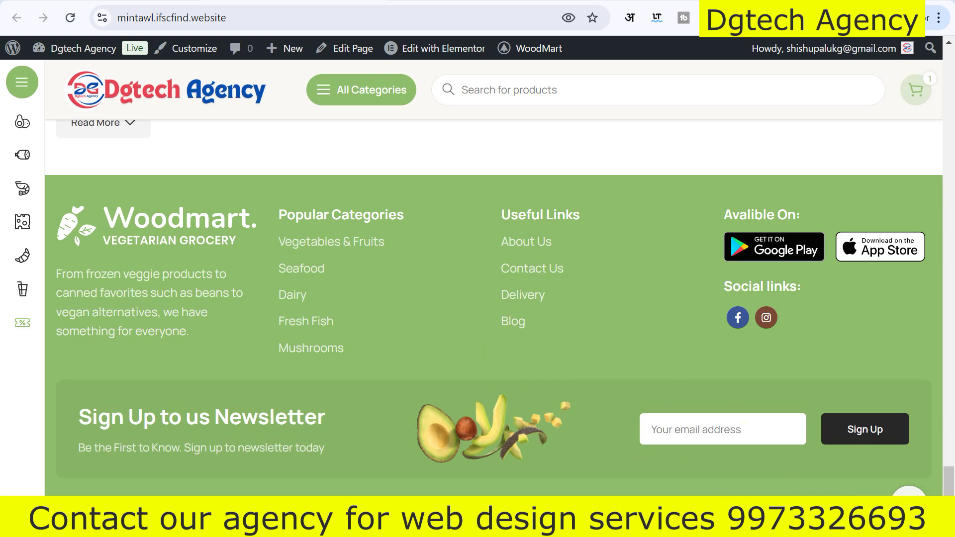
click(171, 1)
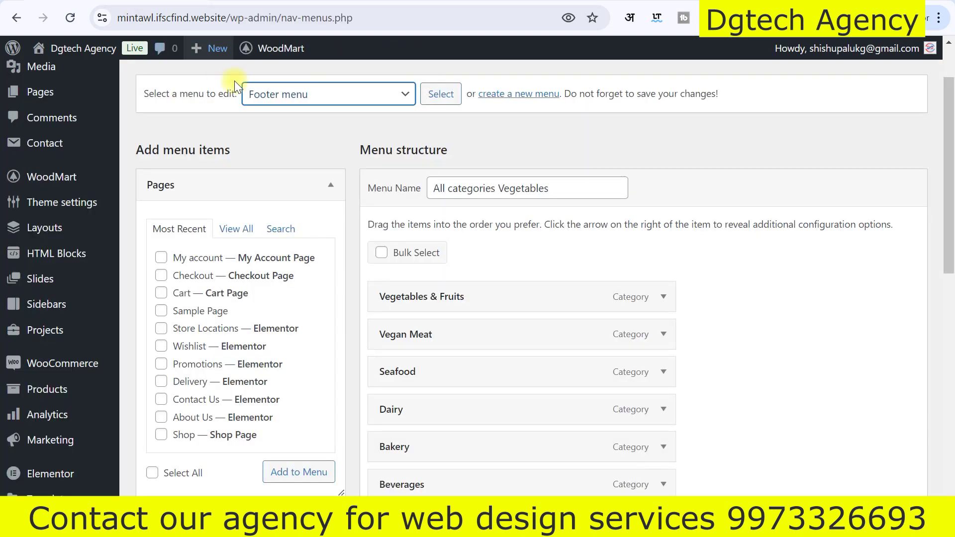
Load Footer menu for editing, leaving the page without saving, and review its menu items.
click(275, 100)
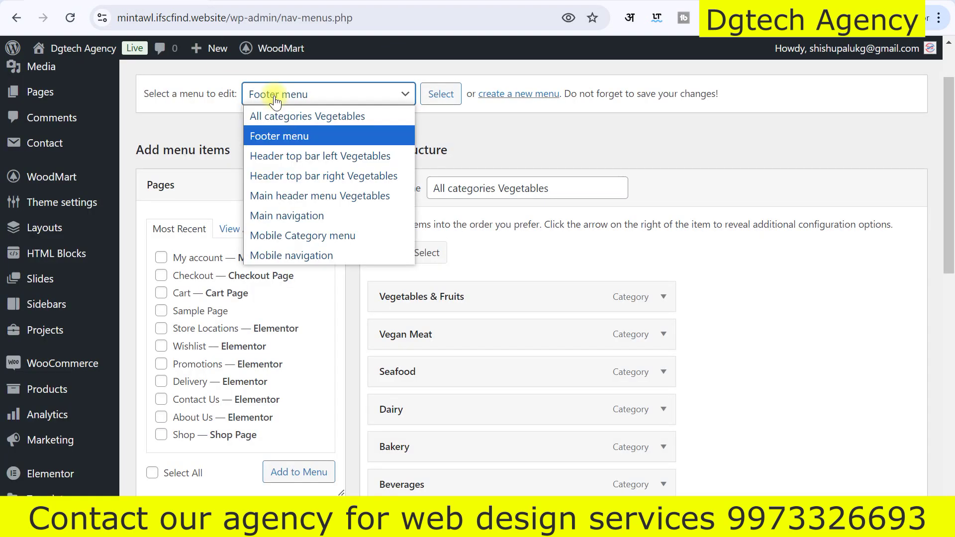
click(275, 100)
click(429, 96)
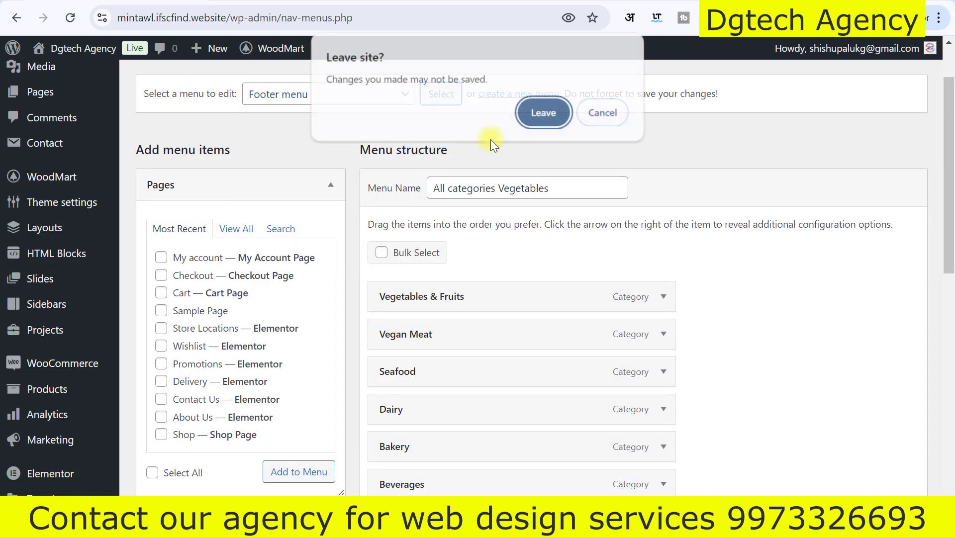
click(545, 116)
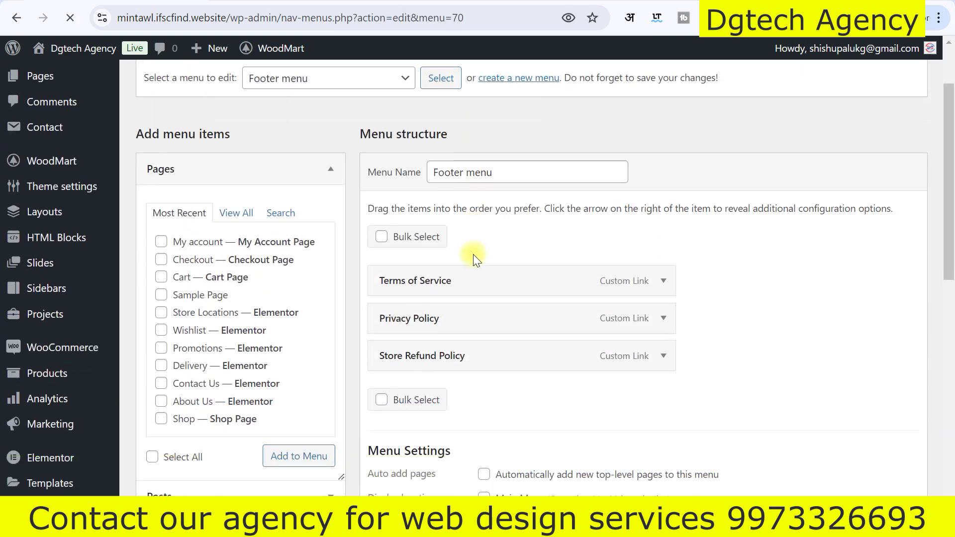
scroll(473, 242, down, 2)
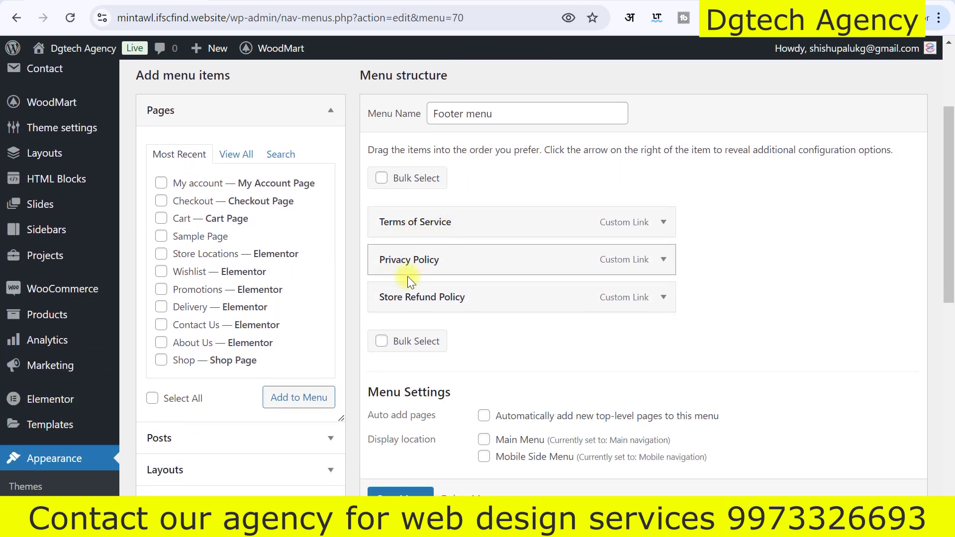
scroll(408, 276, up, 3)
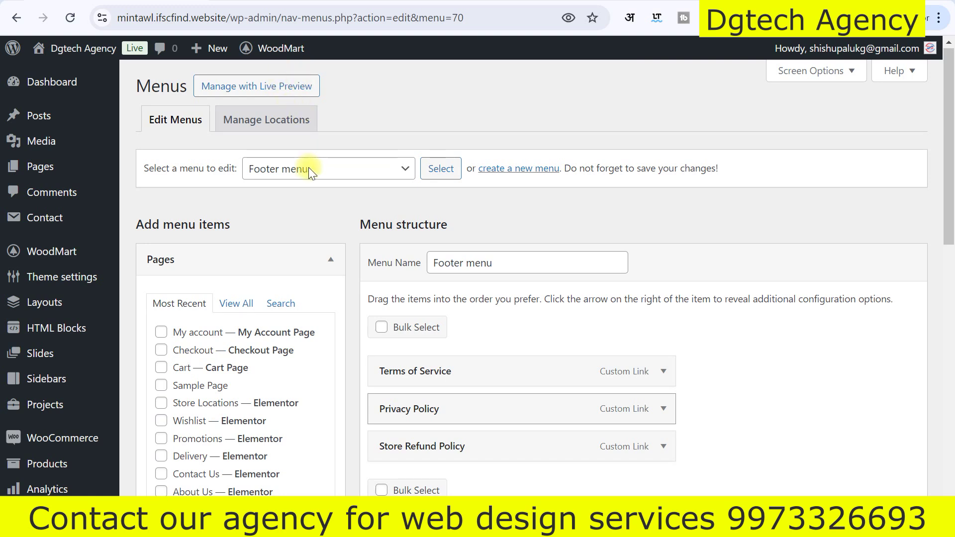
Load the All categories Vegetables menu for editing and bring up its menu structure.
click(304, 171)
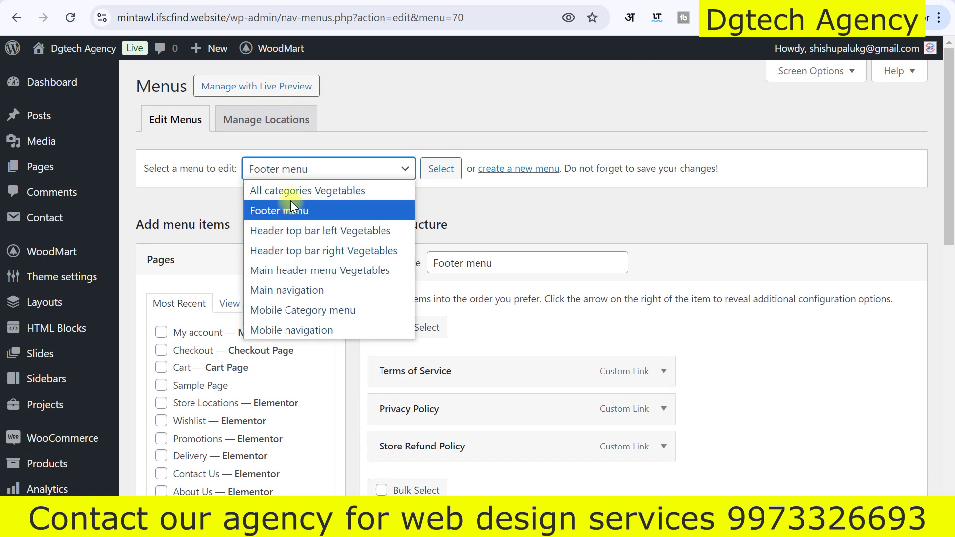
click(291, 191)
click(441, 170)
click(546, 114)
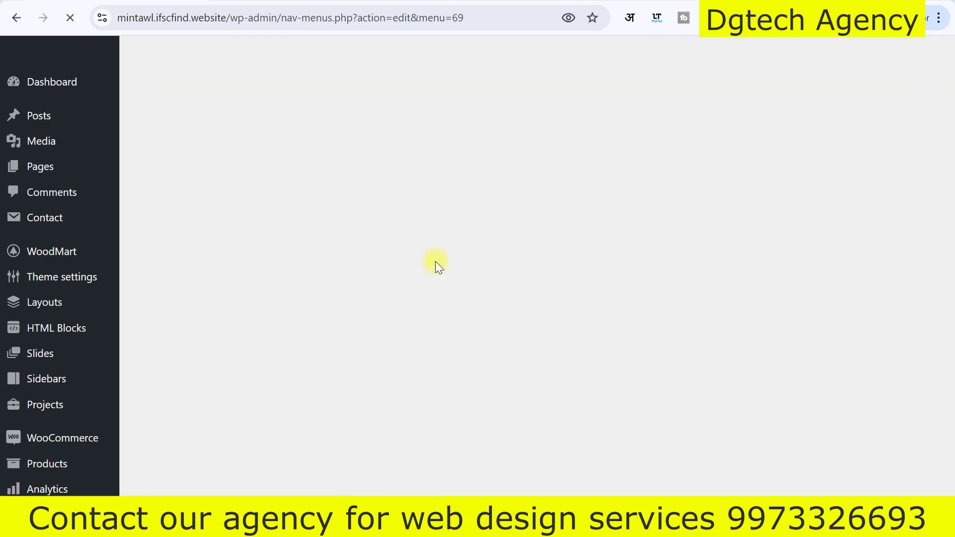
scroll(436, 261, down, 5)
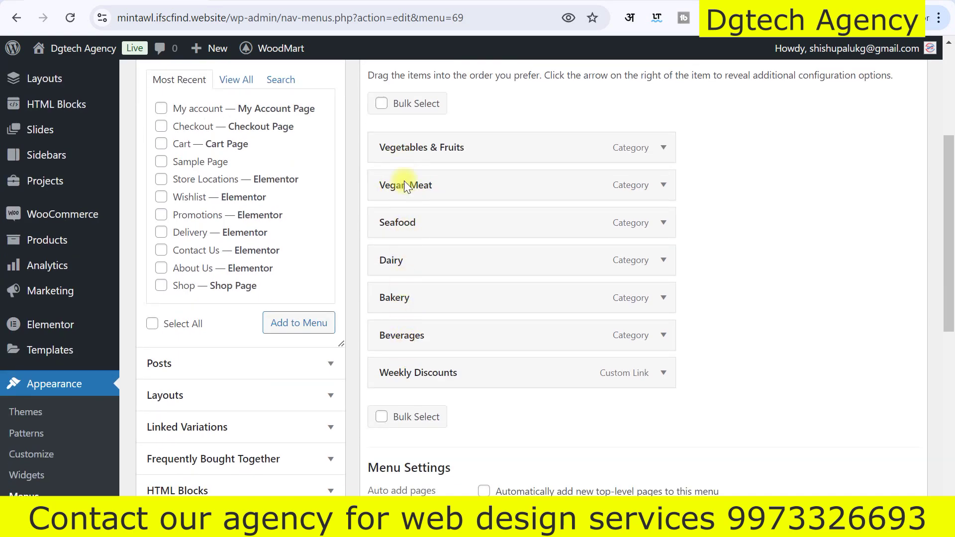
Compare the items of the All categories Vegetables menu with the category side menu on the live site.
click(339, 1)
mouse_move(6, 192)
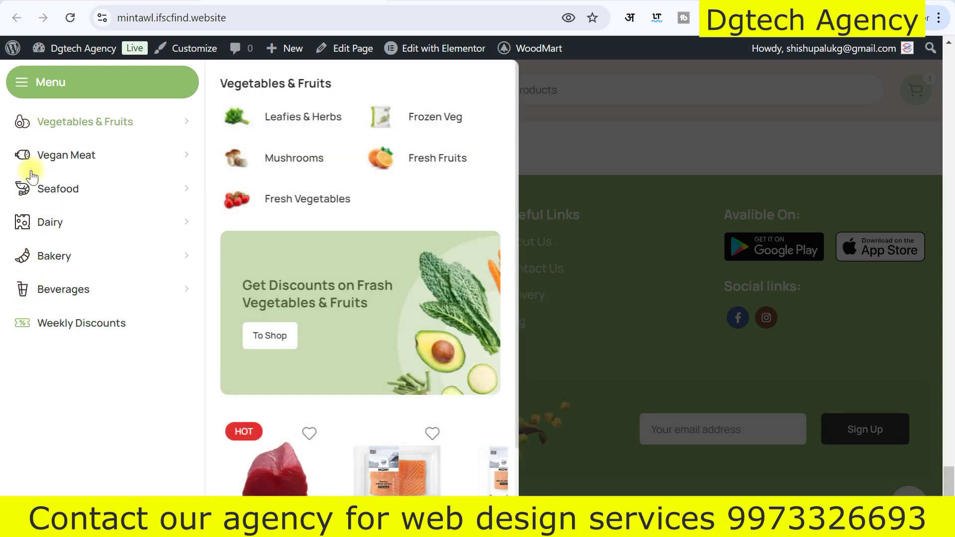
mouse_move(39, 133)
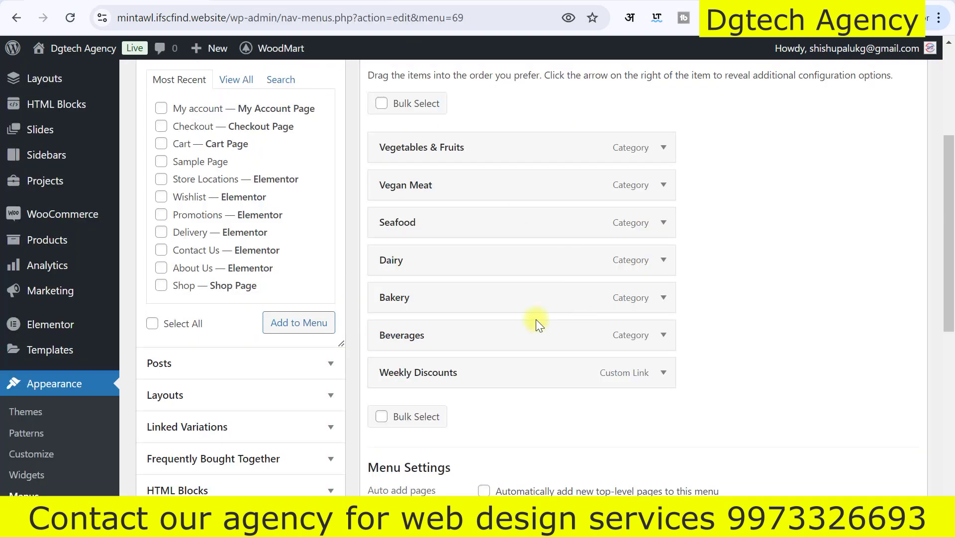
scroll(414, 170, up, 3)
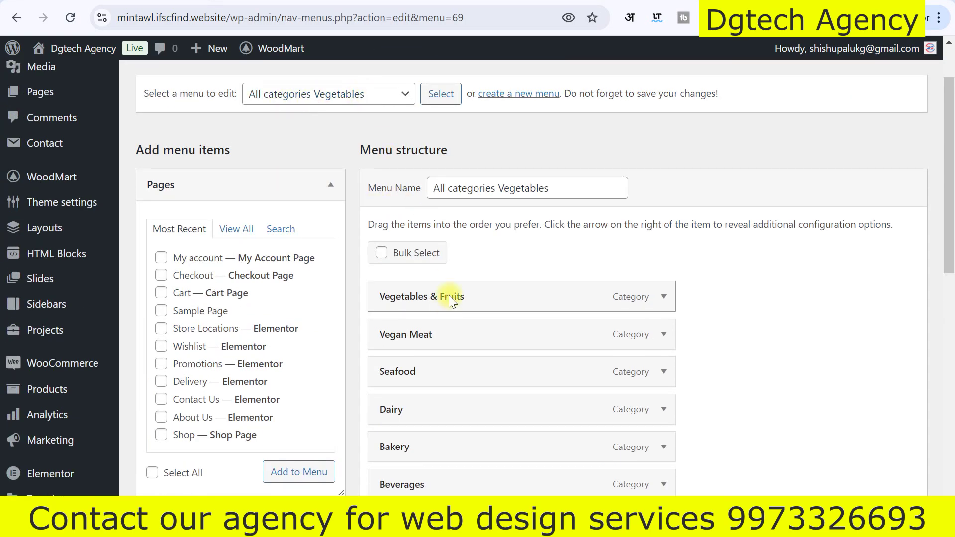
scroll(445, 308, down, 3)
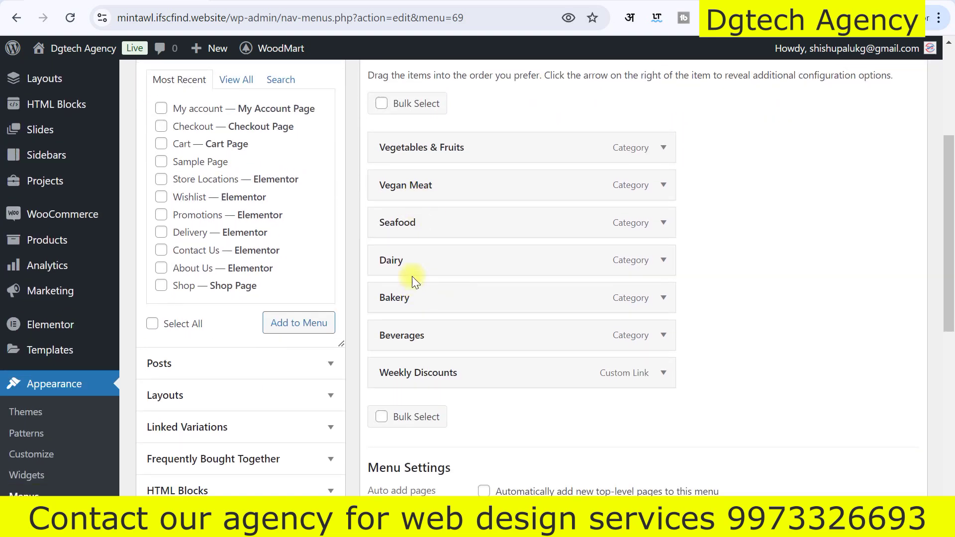
scroll(398, 259, up, 2)
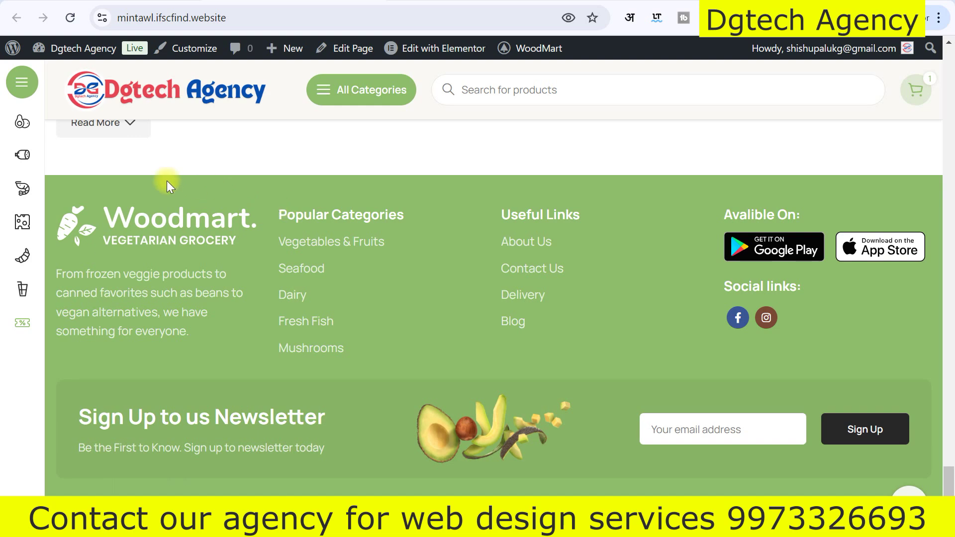
mouse_move(19, 156)
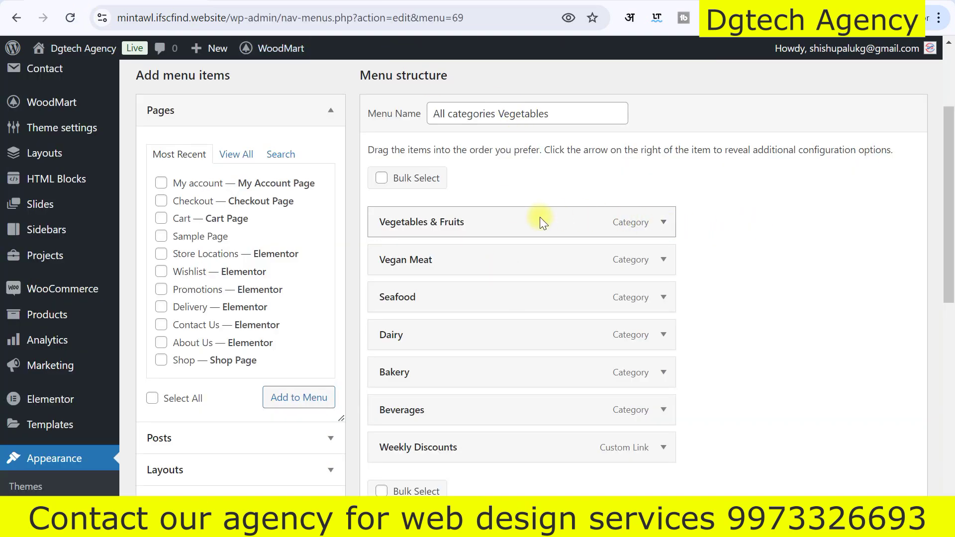
Expand the Vegetables & Fruits menu item, review its dropdown and image settings, and compare them with its flyout on the live site.
click(663, 224)
scroll(699, 258, down, 2)
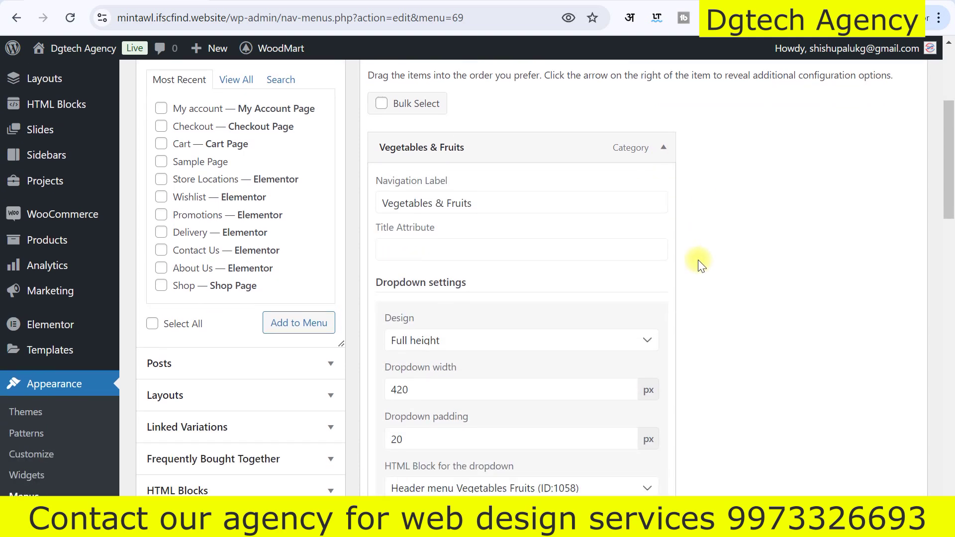
scroll(700, 264, down, 5)
scroll(698, 263, down, 6)
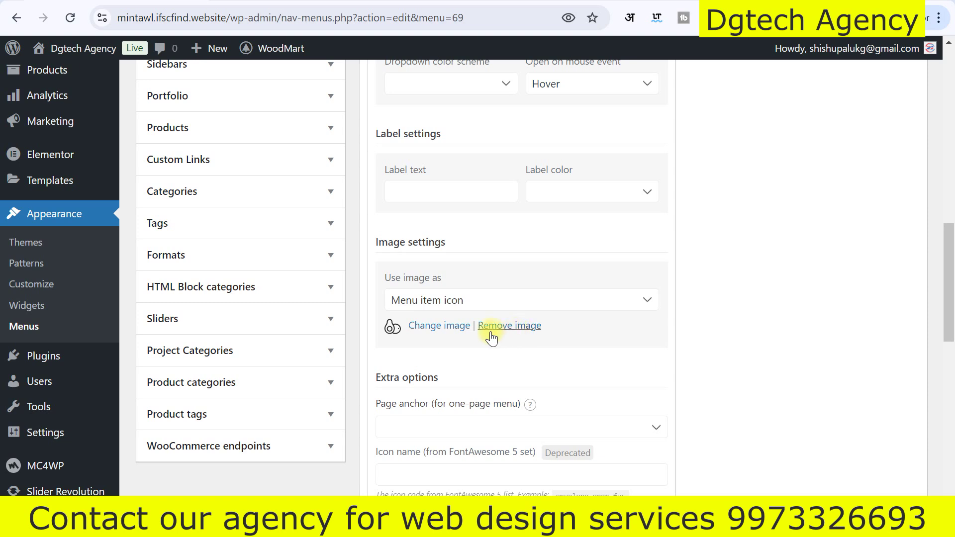
scroll(491, 338, up, 5)
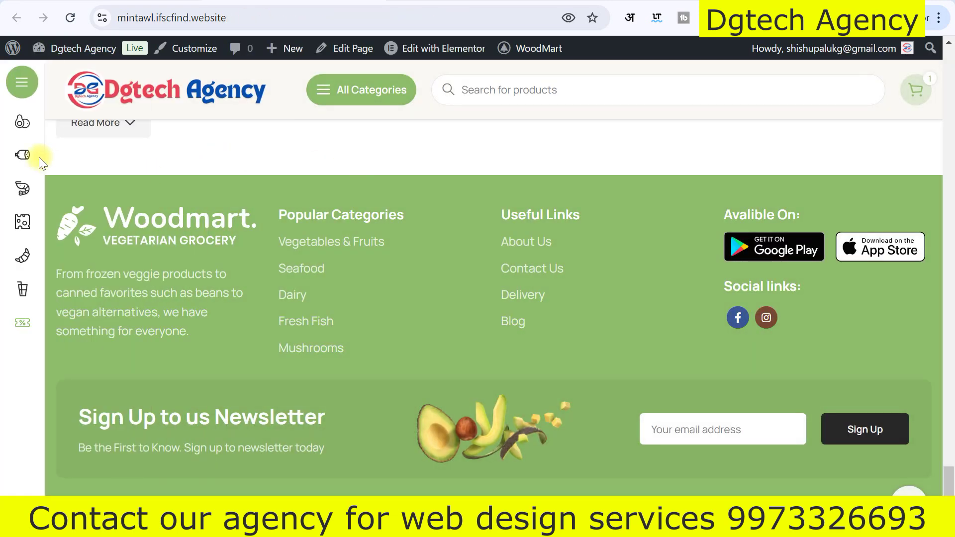
mouse_move(22, 125)
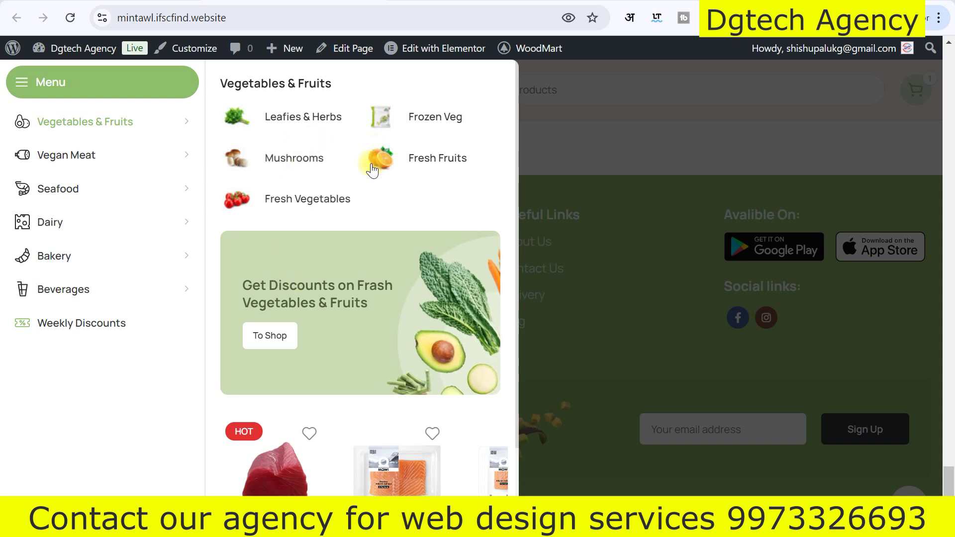
Recheck the category side menu on the live site and open the Header menu Vegetables Fruits dropdown block in the page builder.
click(214, 1)
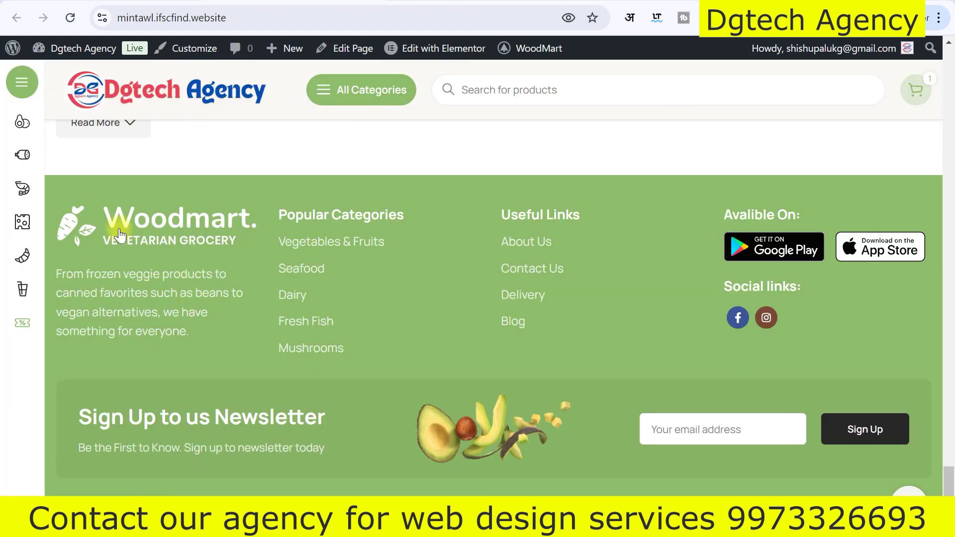
click(22, 81)
mouse_move(85, 122)
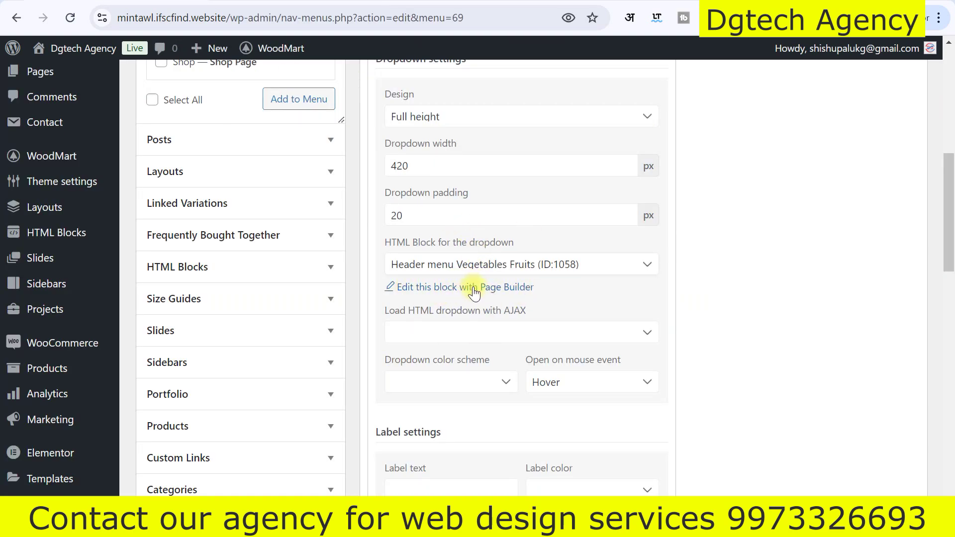
click(424, 292)
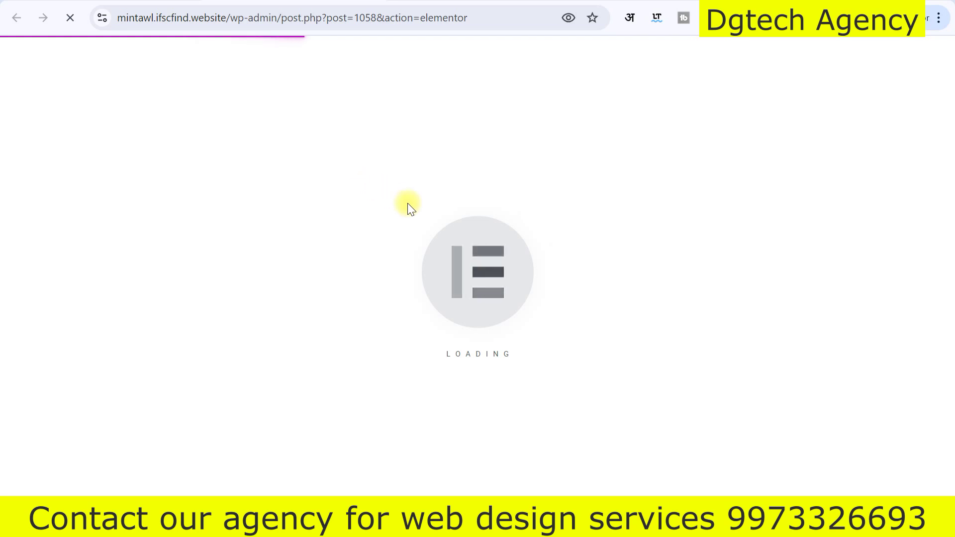
Bring up the list of all HTML Blocks and review the header menu, search and footer blocks it contains.
click(59, 1)
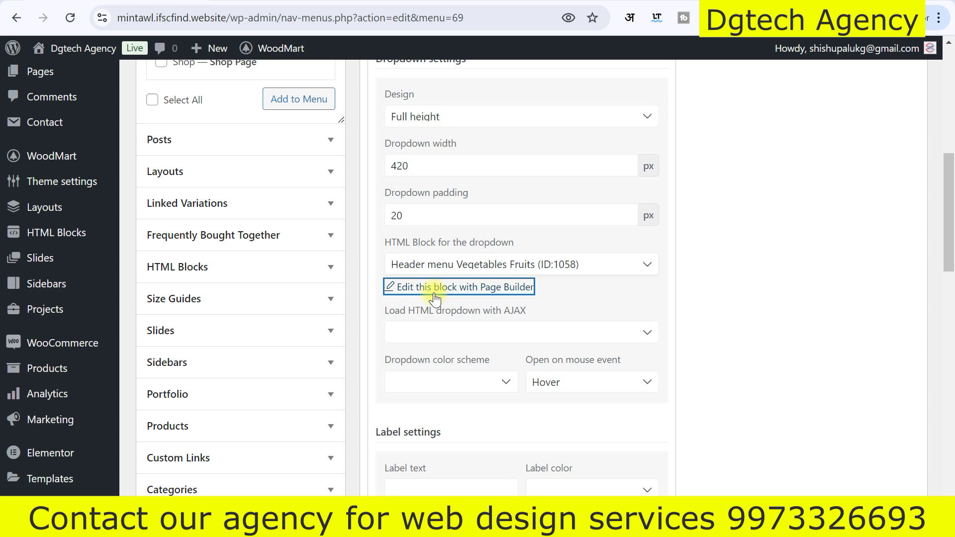
mouse_move(58, 234)
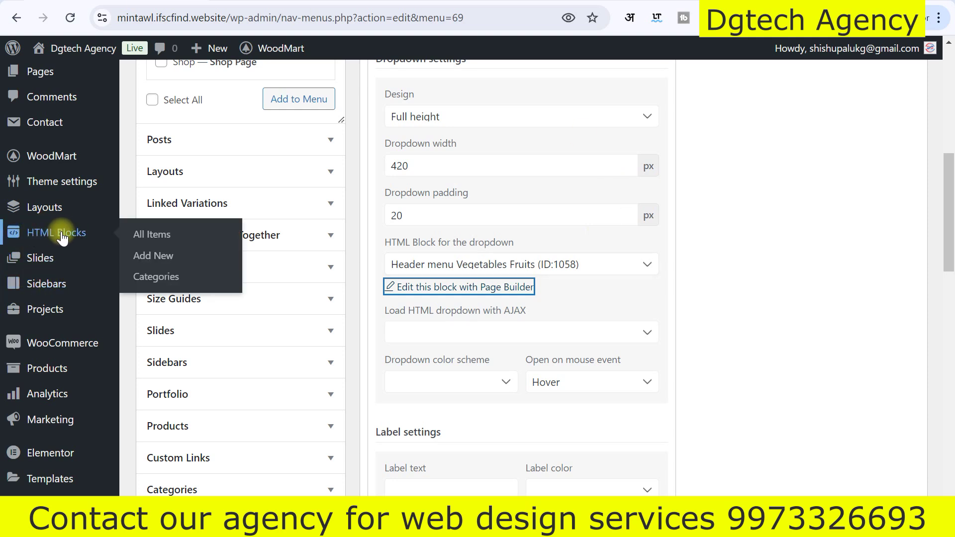
click(152, 234)
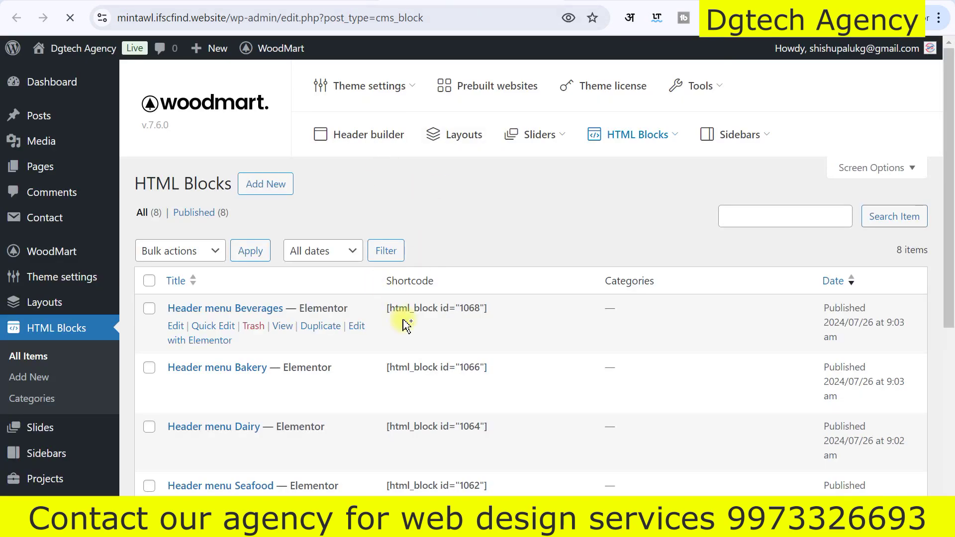
scroll(234, 266, down, 7)
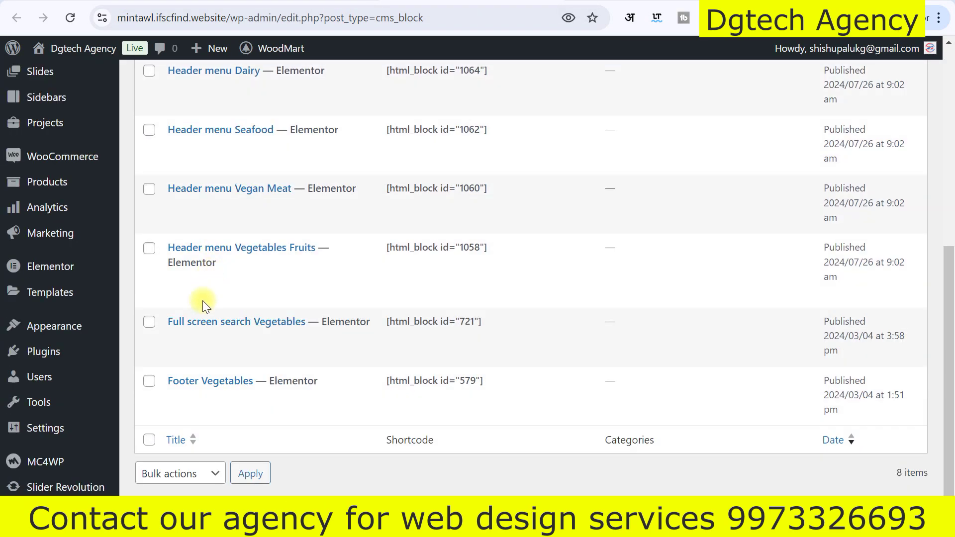
scroll(207, 234, up, 7)
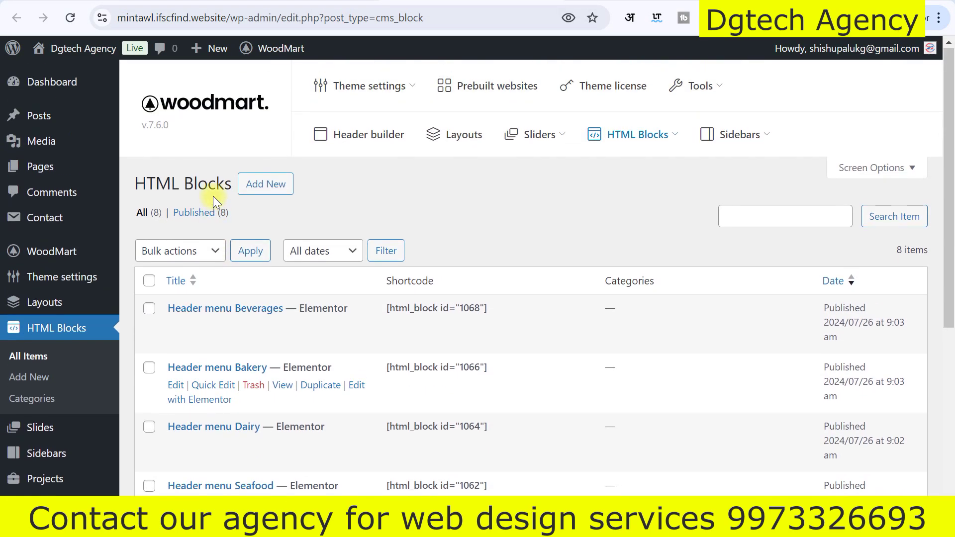
scroll(217, 215, down, 4)
scroll(214, 259, up, 1)
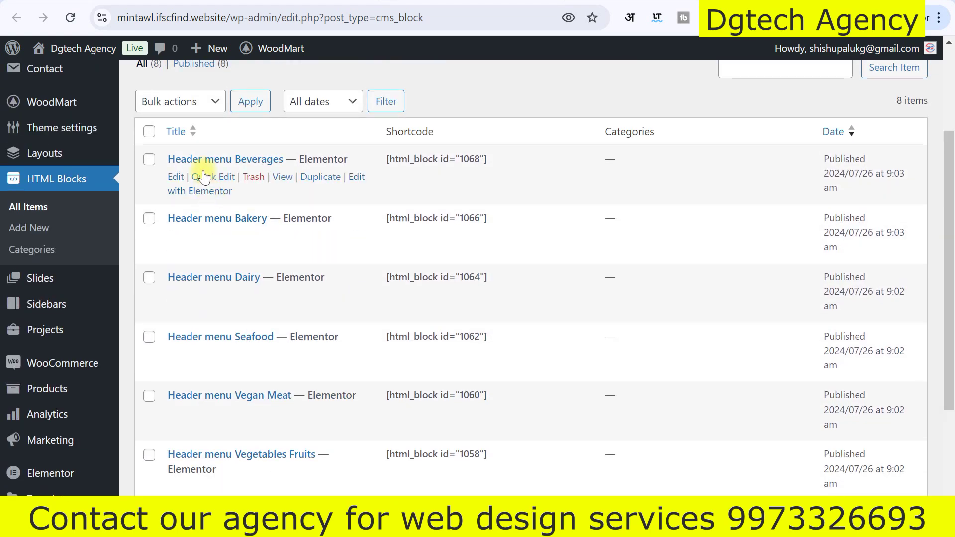
scroll(346, 187, up, 3)
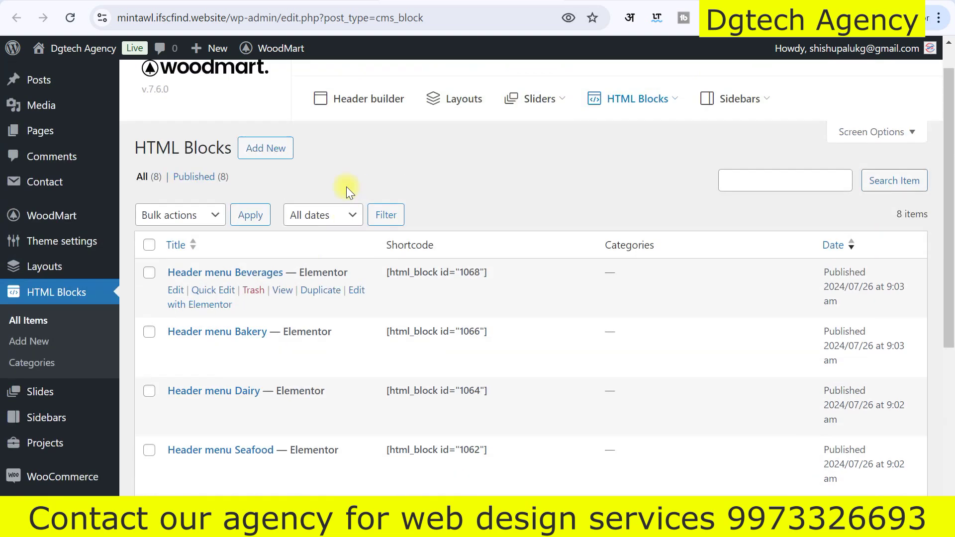
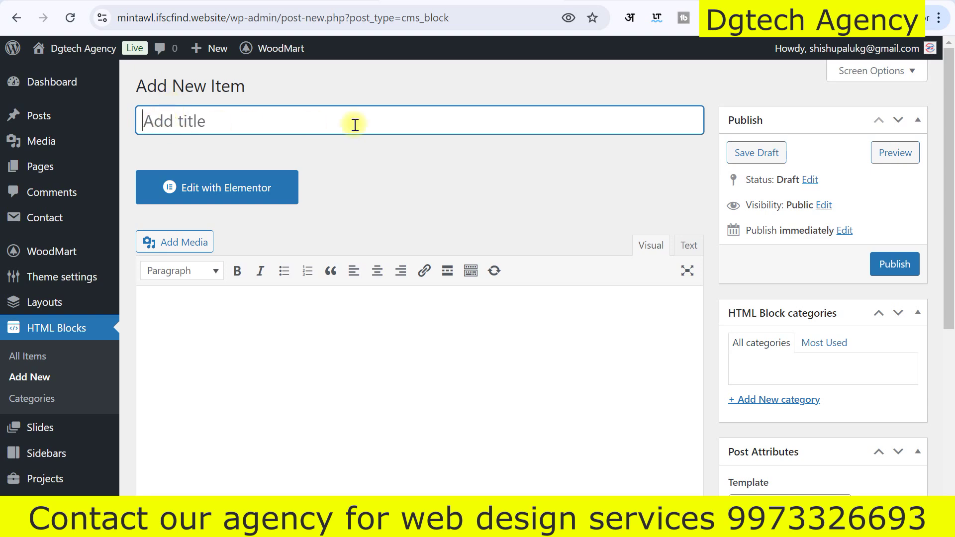
Examine the Template and Slider Revolution slide template options of a new HTML block without changing them.
scroll(452, 332, down, 7)
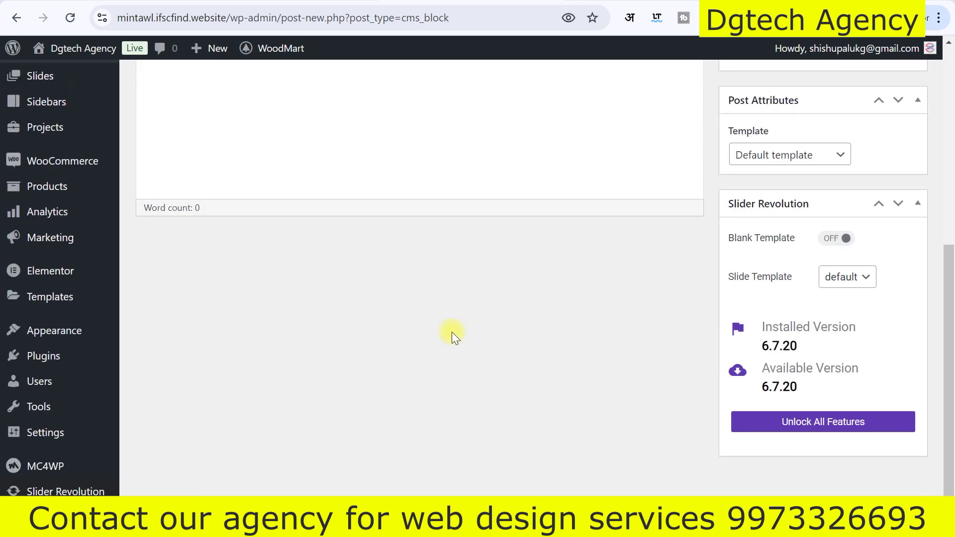
scroll(485, 336, up, 3)
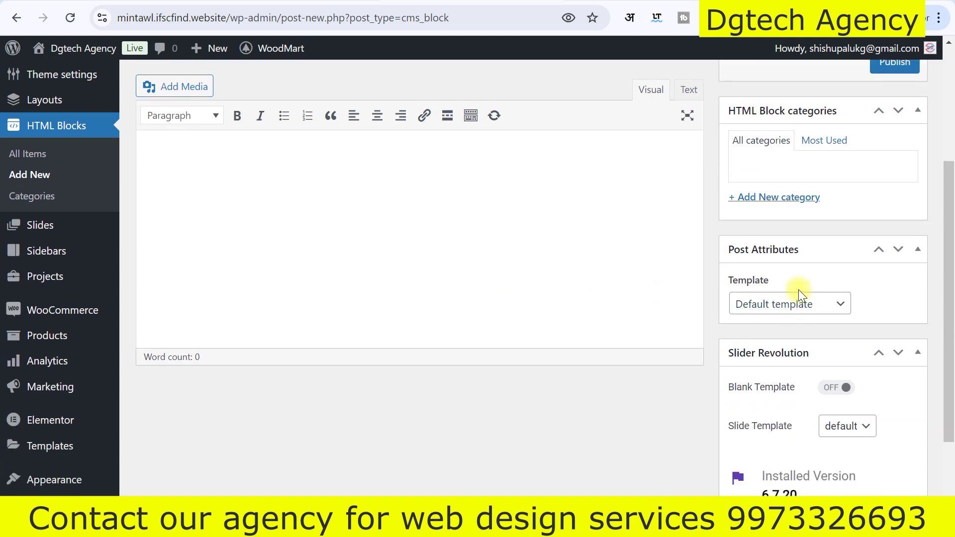
click(791, 301)
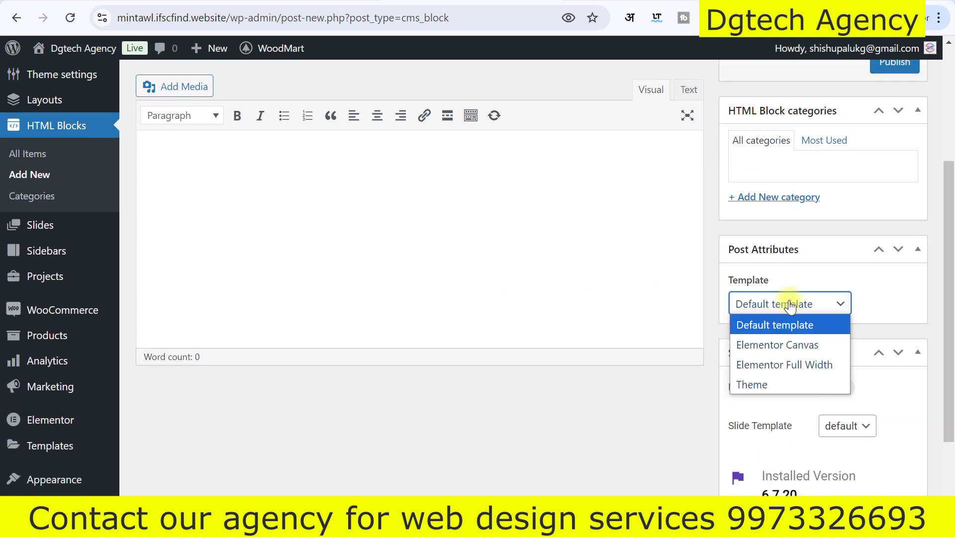
click(791, 305)
scroll(765, 420, down, 3)
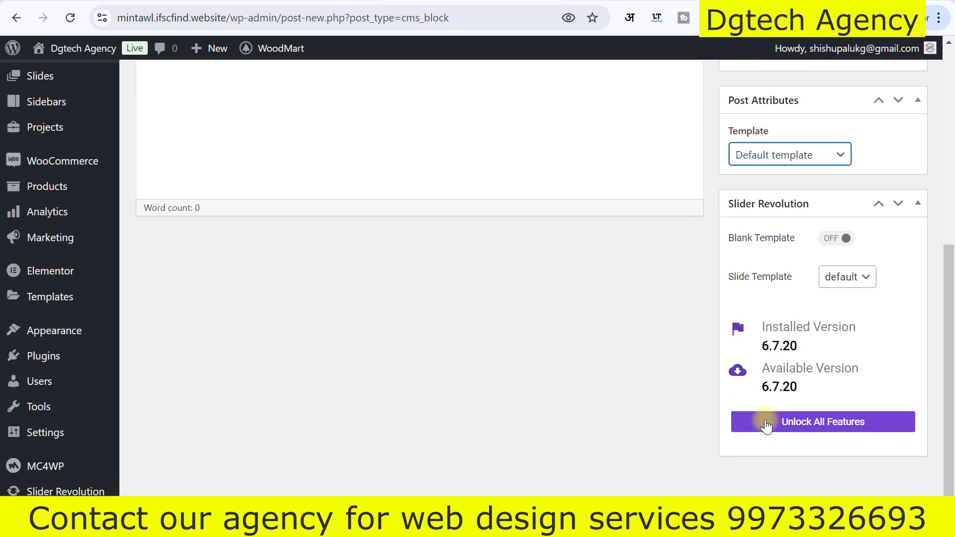
click(861, 279)
click(845, 296)
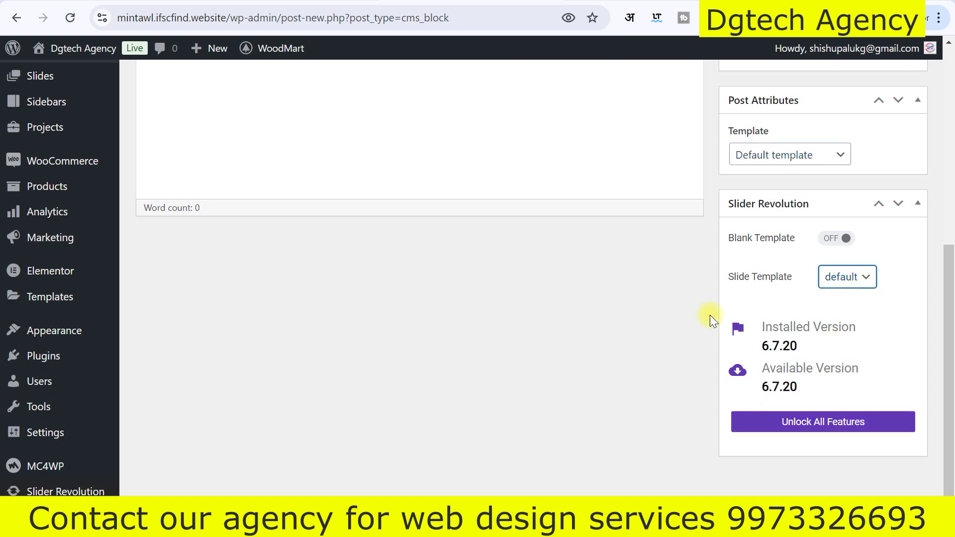
scroll(726, 314, up, 7)
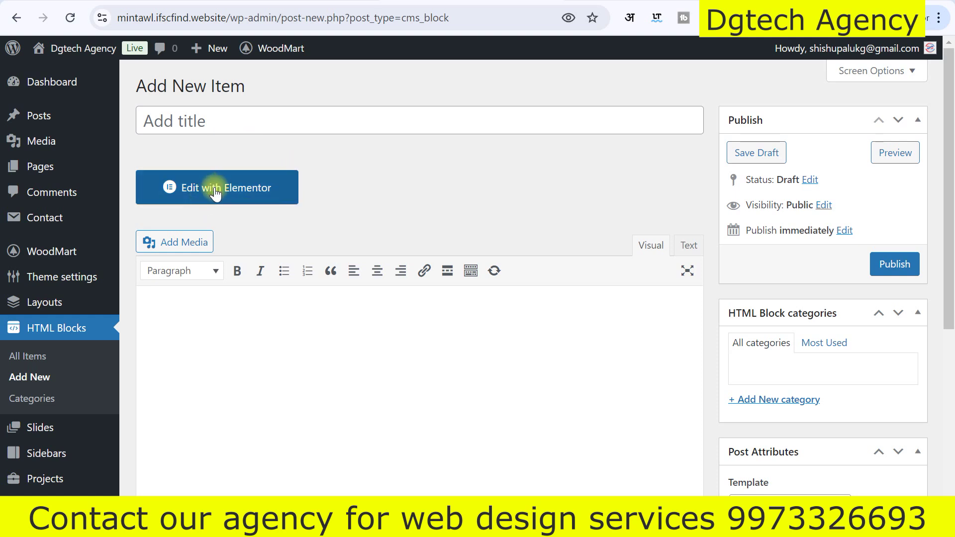
click(231, 192)
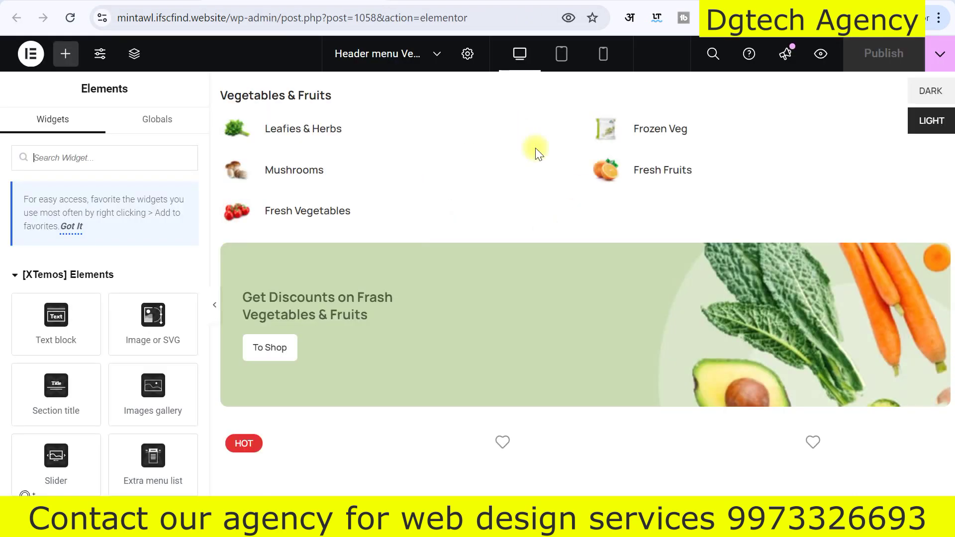
Examine the Header menu Vegetables Fruits block's layout and the query settings of its Product categories element in Elementor.
scroll(488, 214, down, 3)
scroll(480, 182, up, 3)
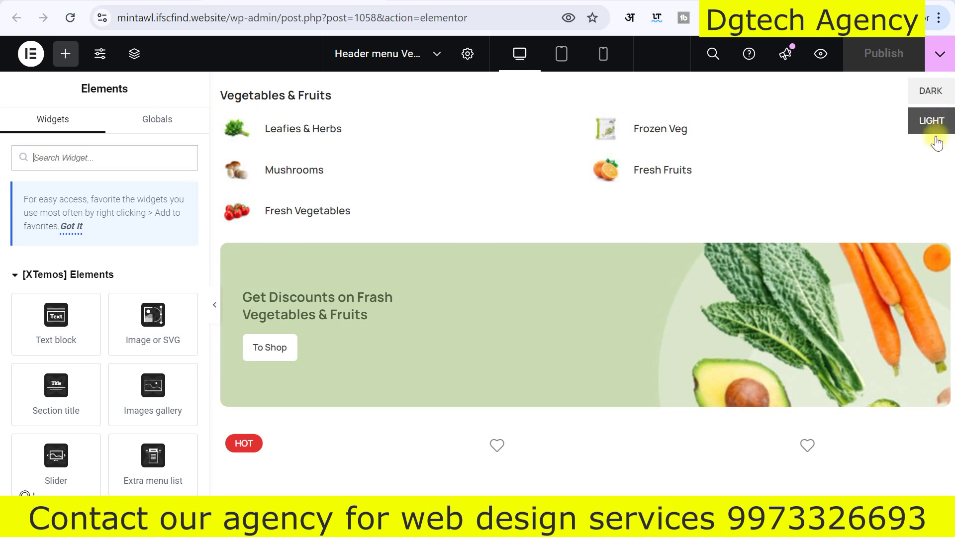
click(575, 149)
scroll(75, 422, down, 1)
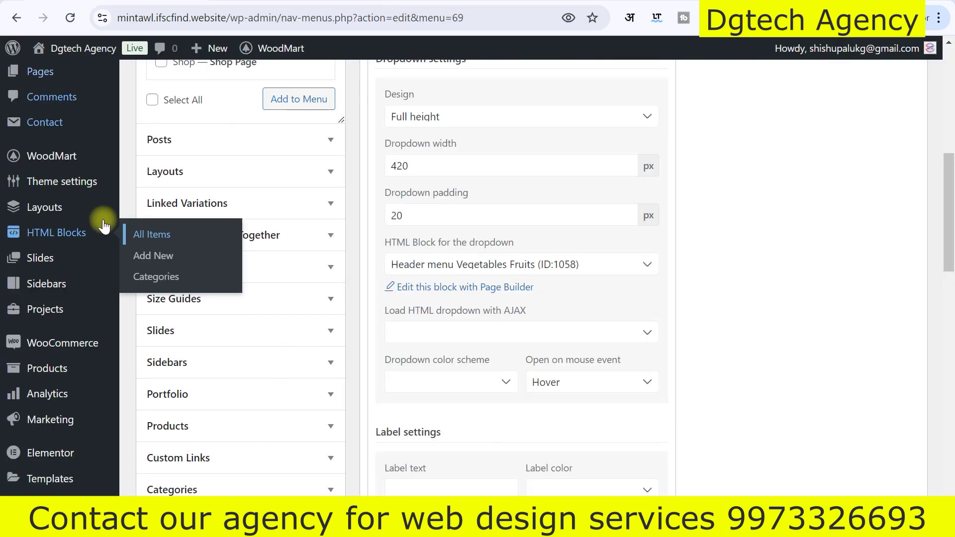
scroll(112, 371, down, 2)
scroll(112, 372, down, 1)
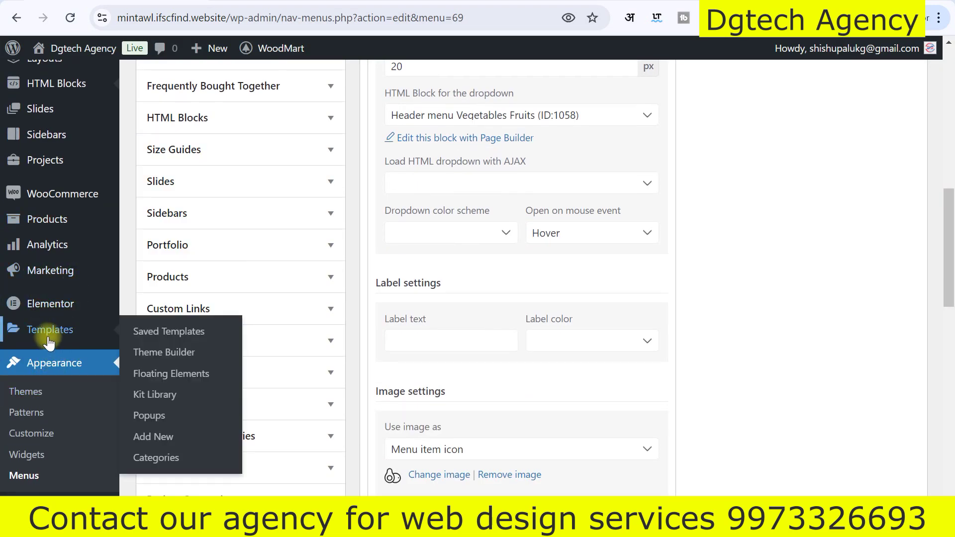
mouse_move(53, 222)
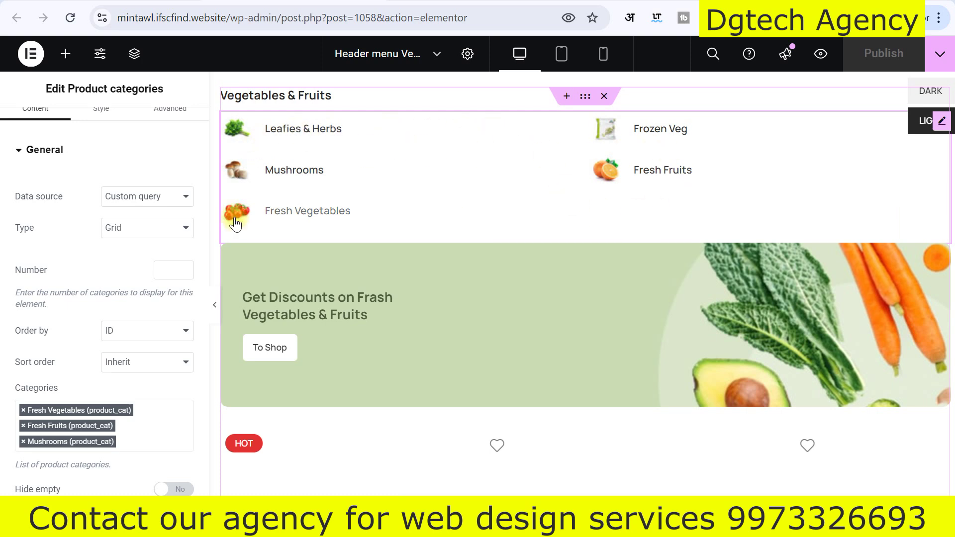
scroll(315, 222, down, 1)
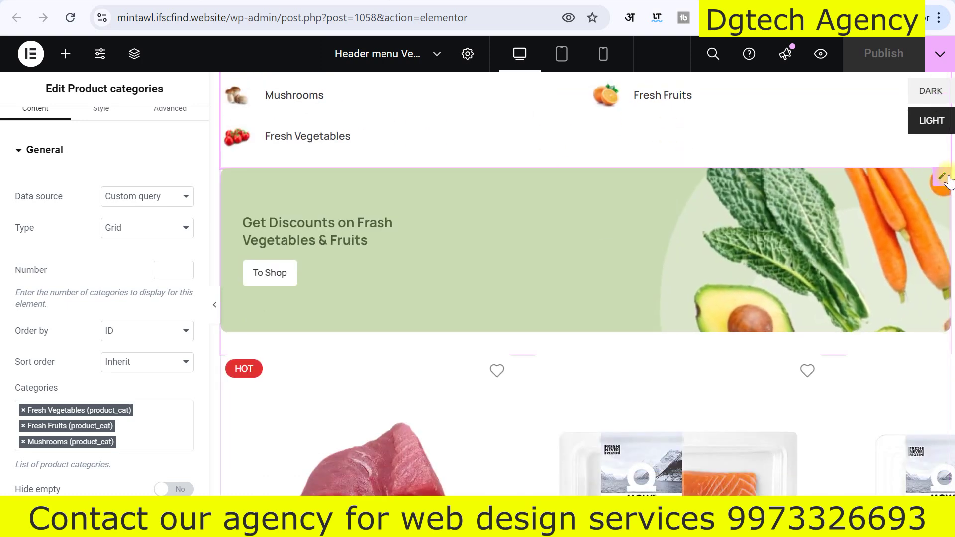
Review the promo banner's Background settings and browse the media library for its image, closing it without choosing another.
click(947, 179)
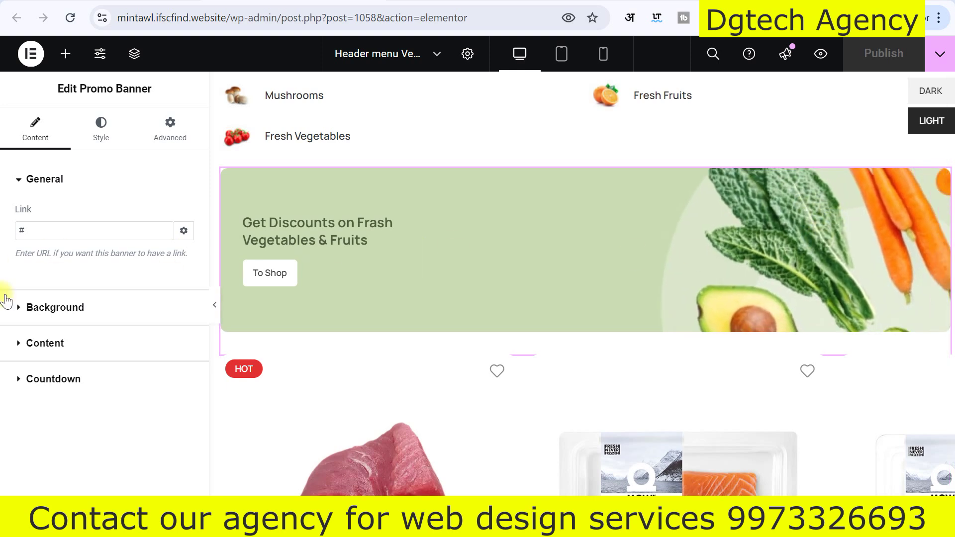
click(52, 308)
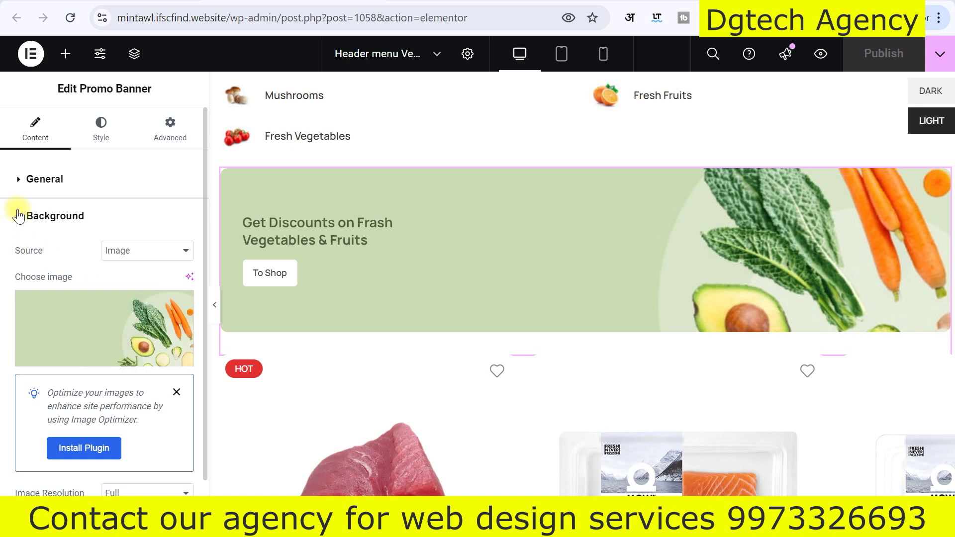
mouse_move(109, 324)
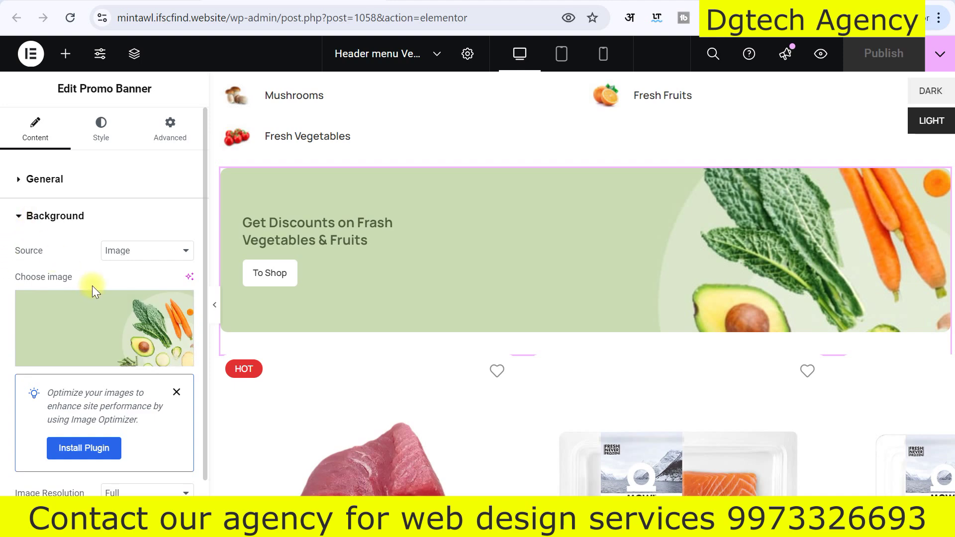
click(92, 323)
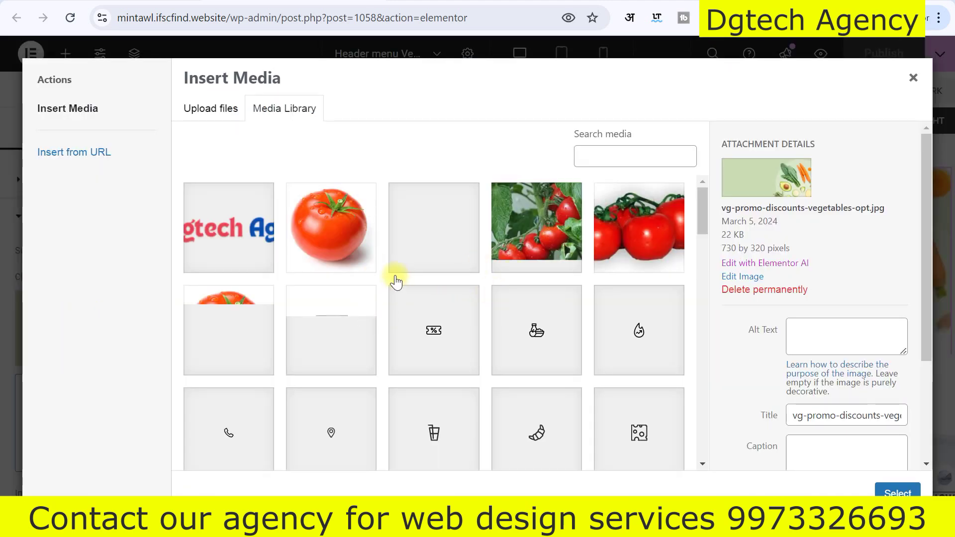
scroll(600, 337, down, 5)
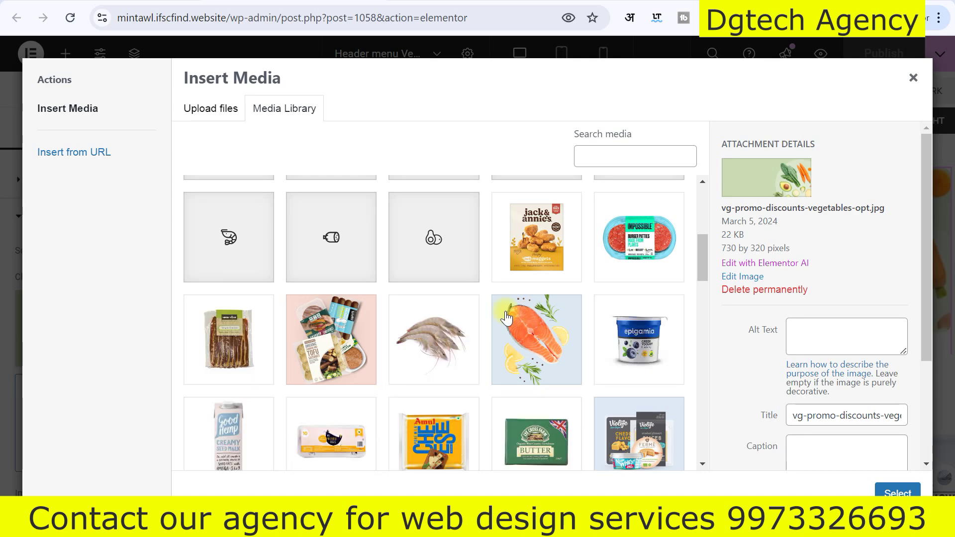
click(908, 85)
scroll(115, 268, down, 2)
scroll(114, 256, up, 2)
Expand the promo banner's General settings and examine the Link field behind its To Shop button.
click(32, 214)
click(31, 180)
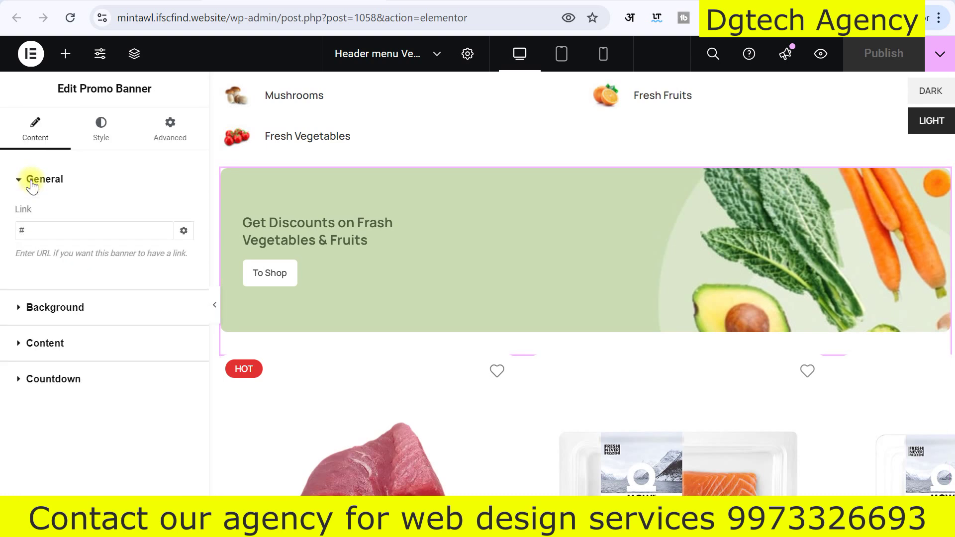
click(42, 230)
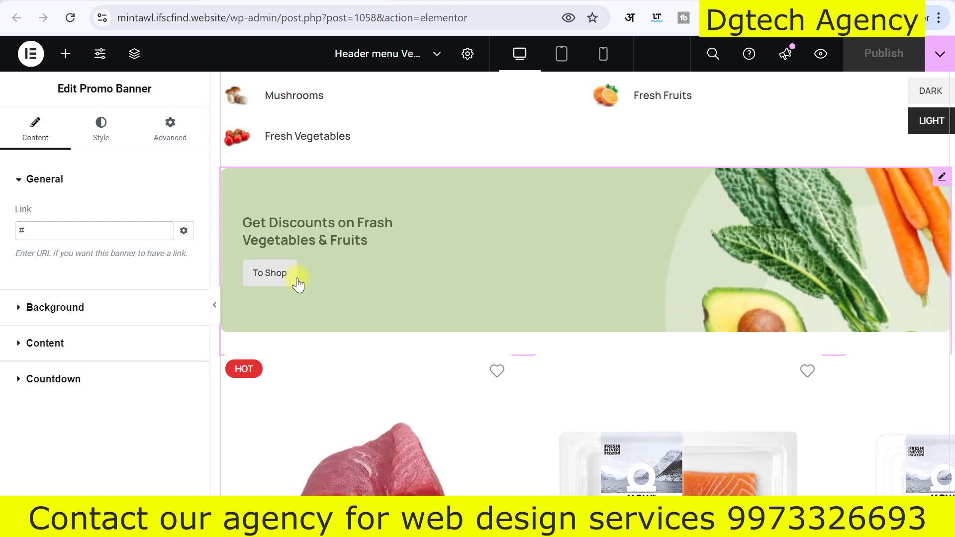
drag(38, 231, 11, 231)
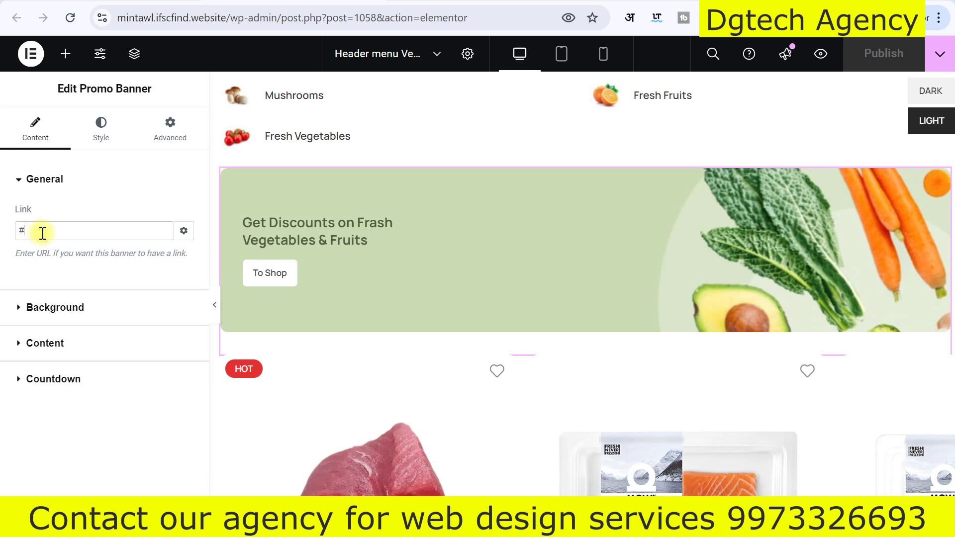
drag(17, 232, 55, 227)
Expand the promo banner's Content settings, delete its title text, and undo the deletion.
click(44, 342)
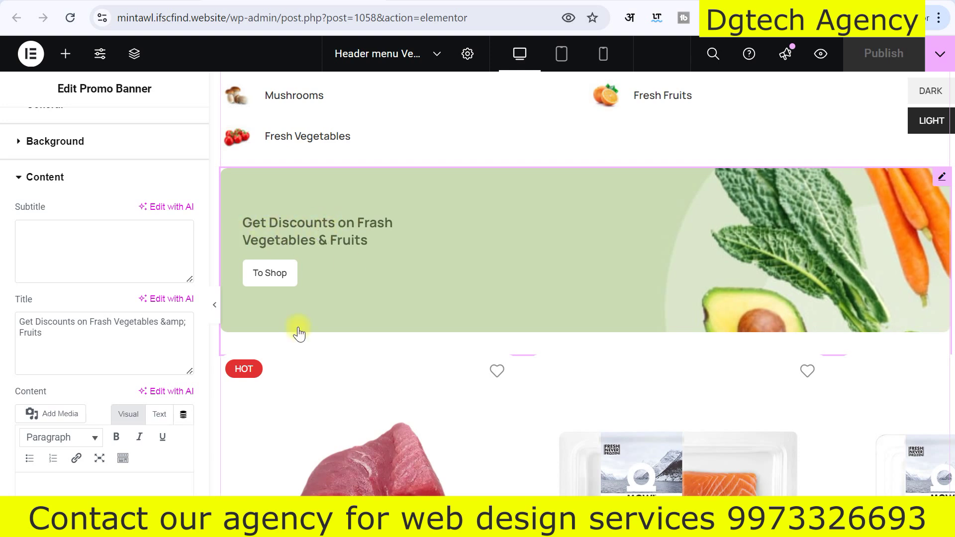
triple_click(23, 325)
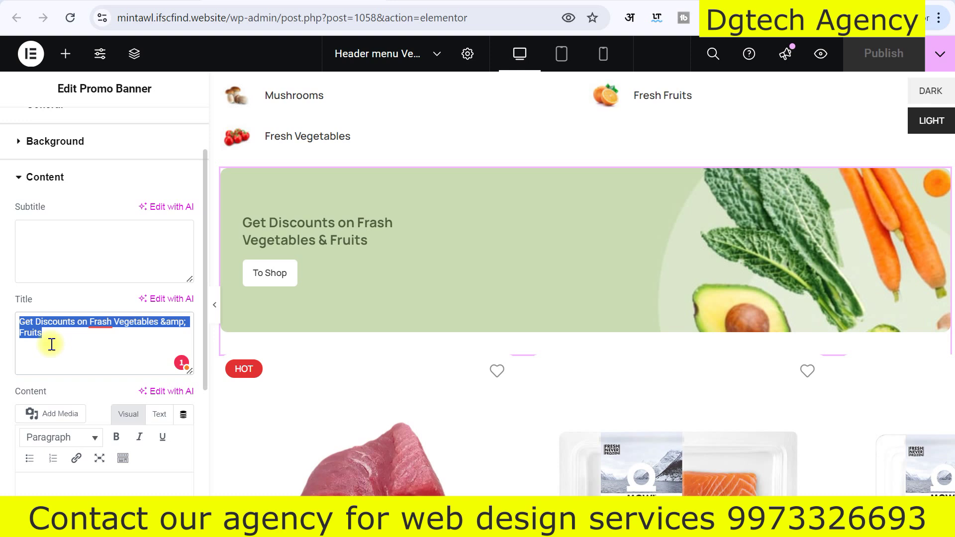
key(BackSpace)
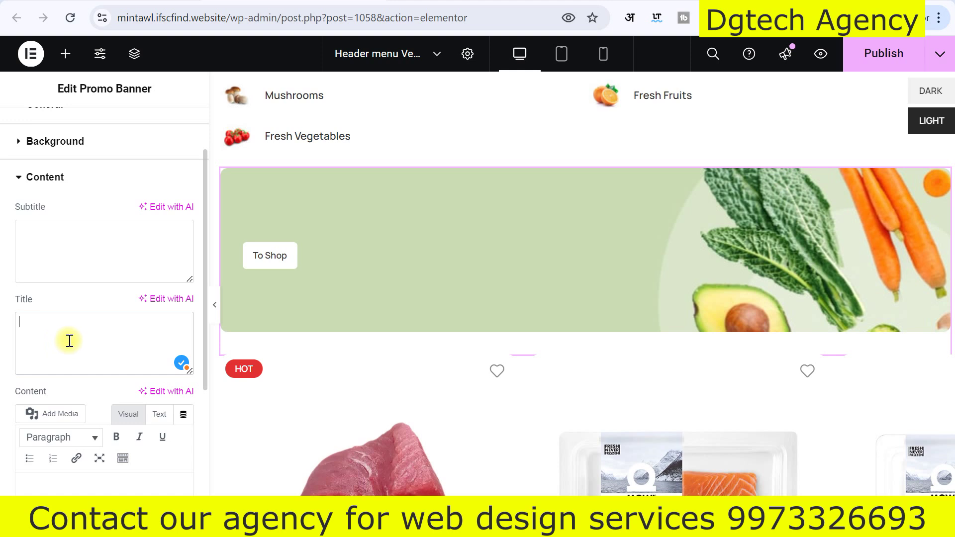
key(ctrl+z)
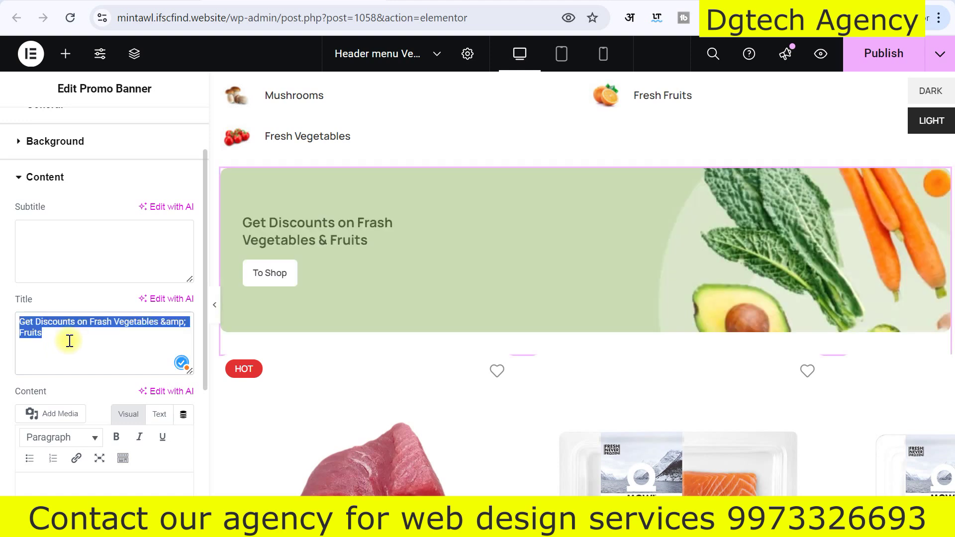
Turn on the countdown in the promo banner's Countdown settings.
click(106, 322)
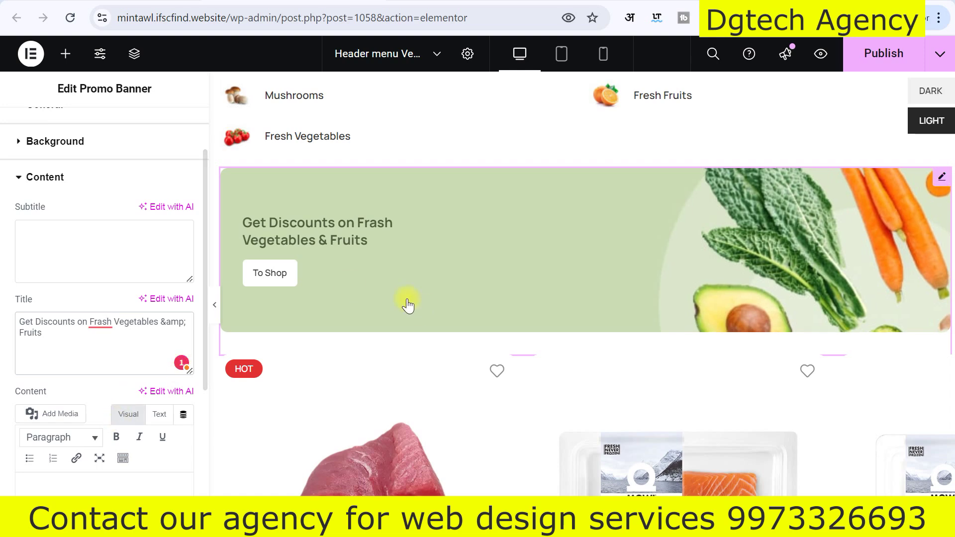
scroll(634, 319, down, 1)
scroll(635, 319, up, 1)
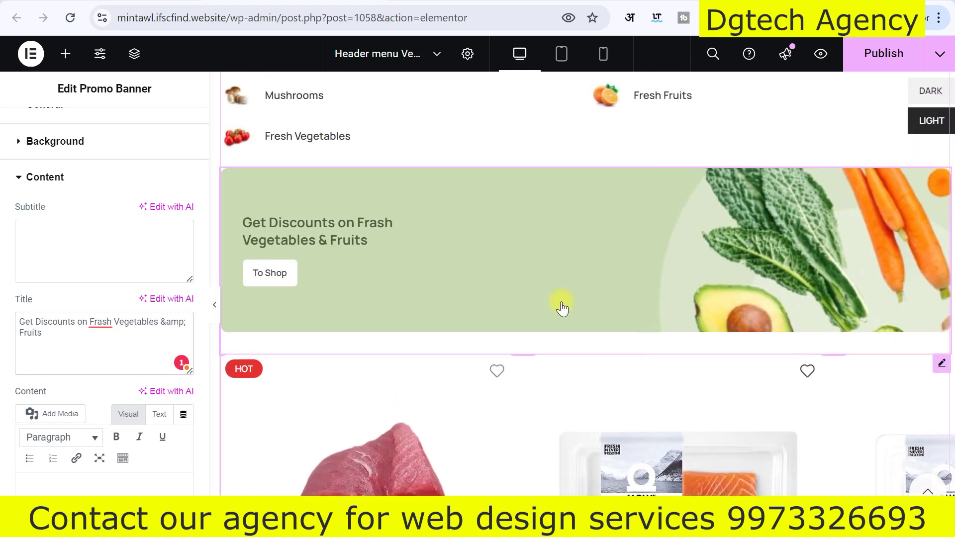
click(19, 178)
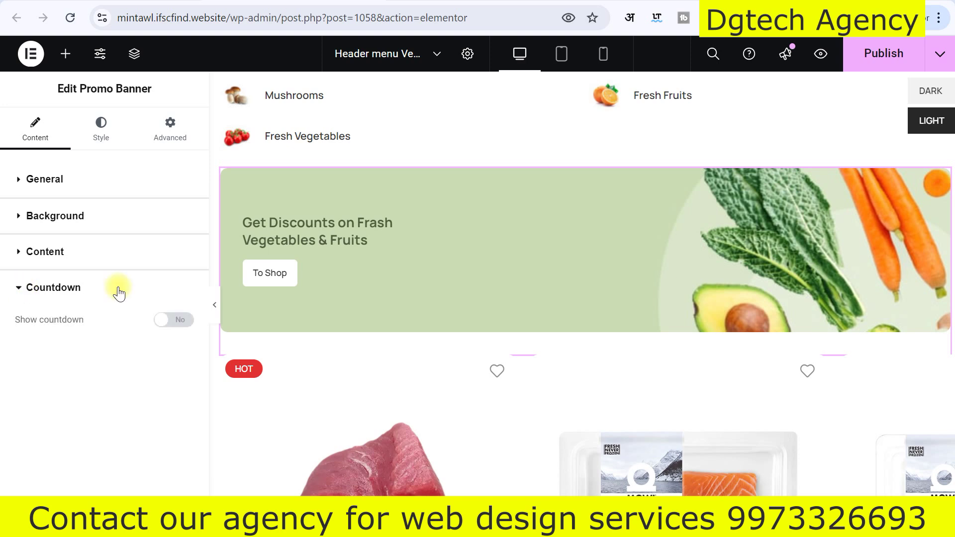
click(177, 320)
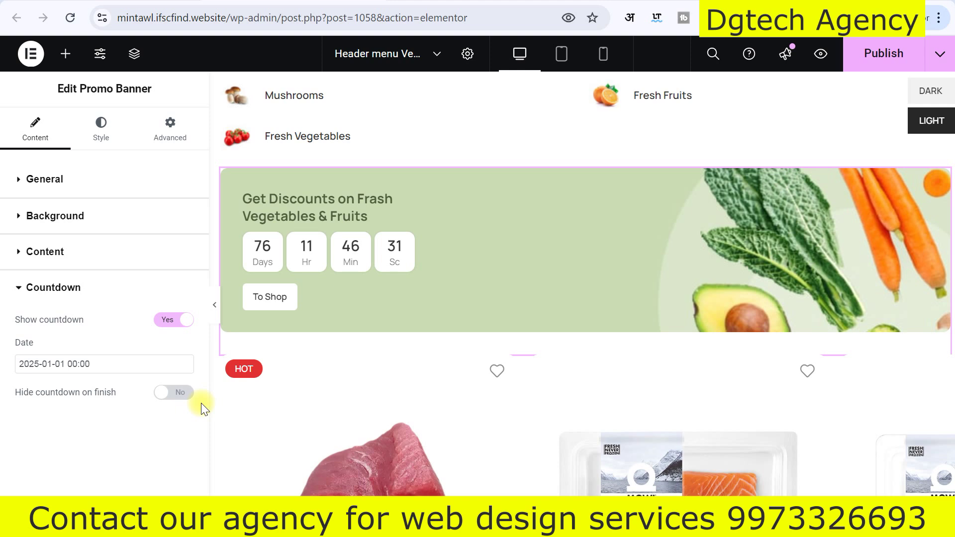
click(18, 289)
Examine the promo banner's general style settings, including its hover effect, rounding, color scheme and predefined size.
click(36, 181)
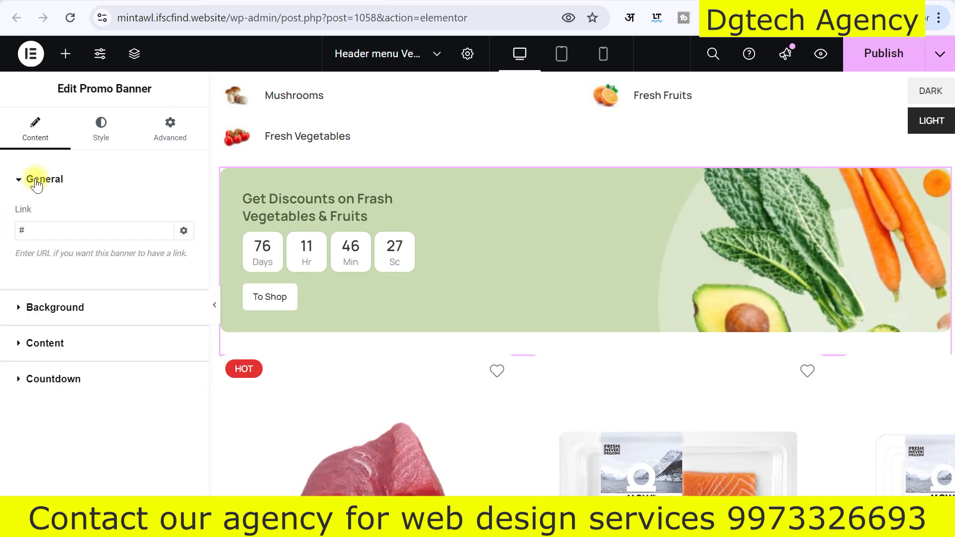
click(103, 125)
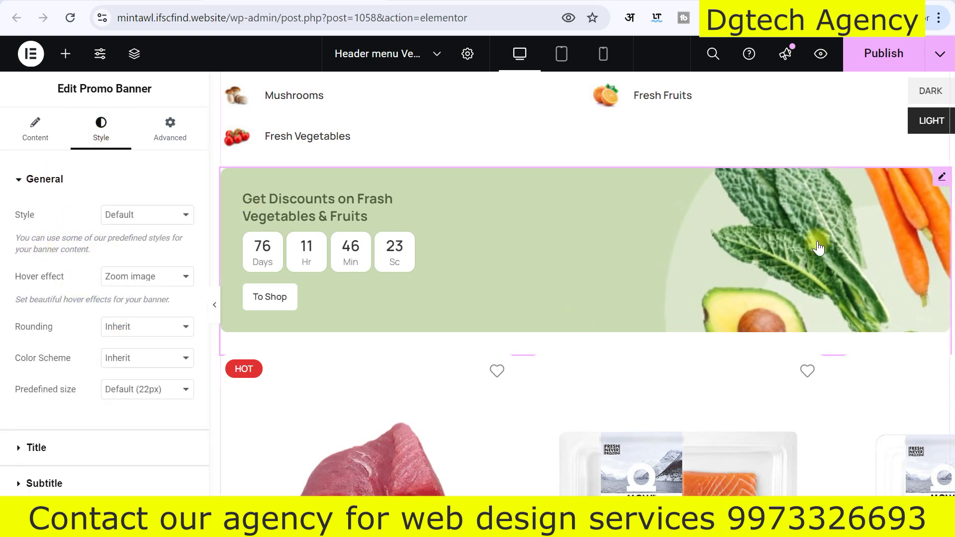
scroll(42, 348, down, 2)
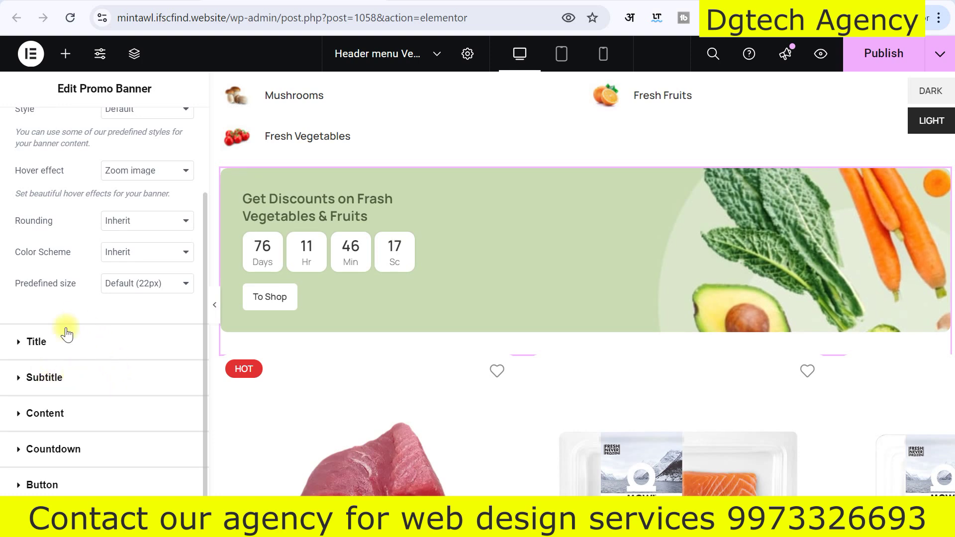
Examine the style settings of the promo banner's title, including its color and custom typography options.
click(50, 347)
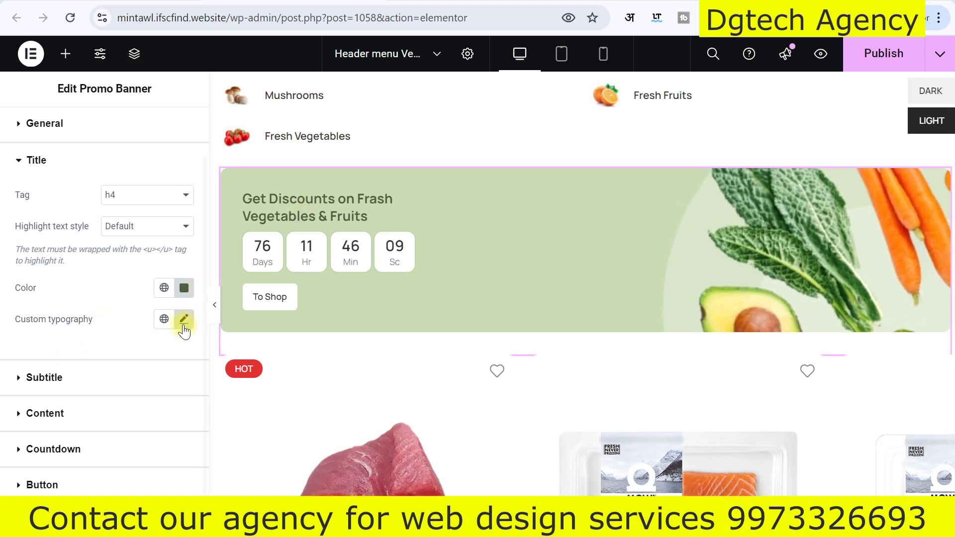
click(184, 321)
scroll(103, 332, down, 1)
scroll(104, 333, down, 1)
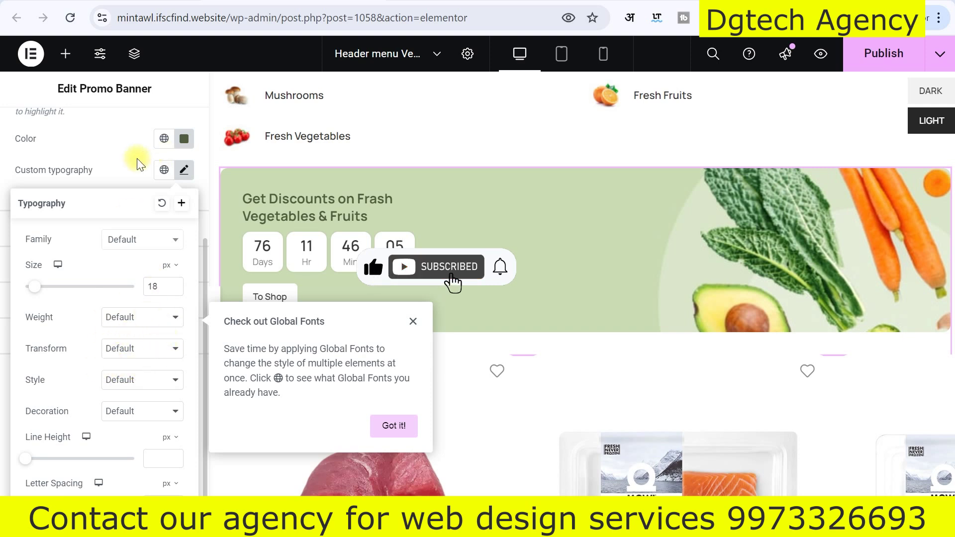
click(124, 168)
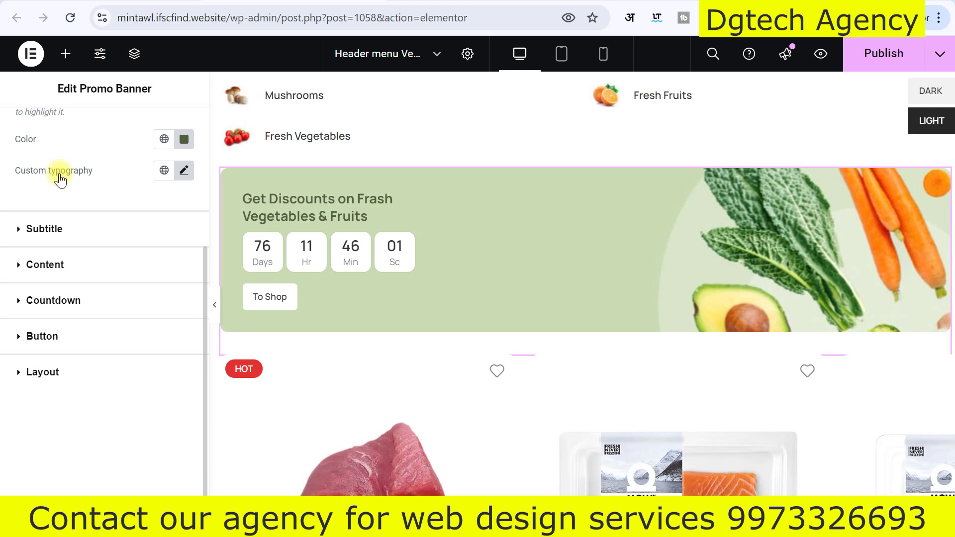
click(164, 172)
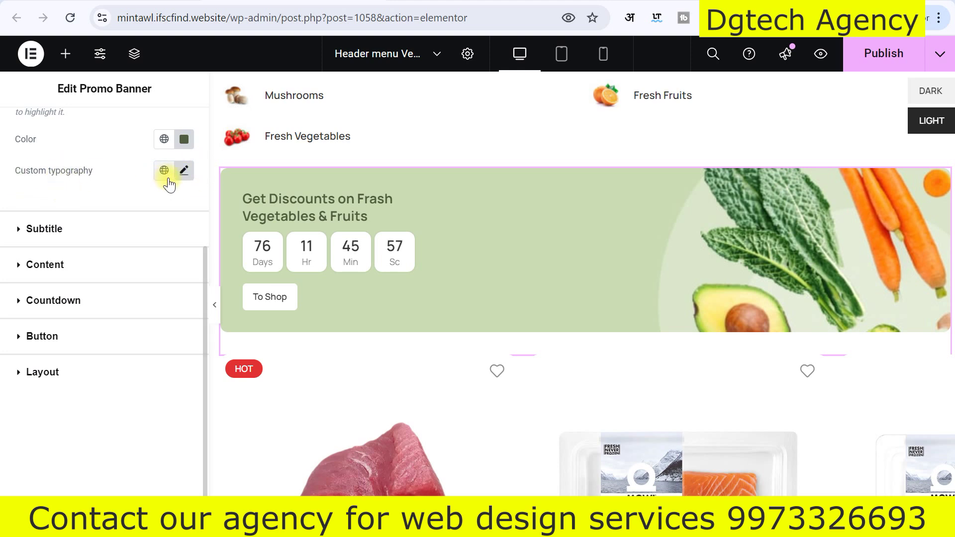
scroll(58, 222, up, 2)
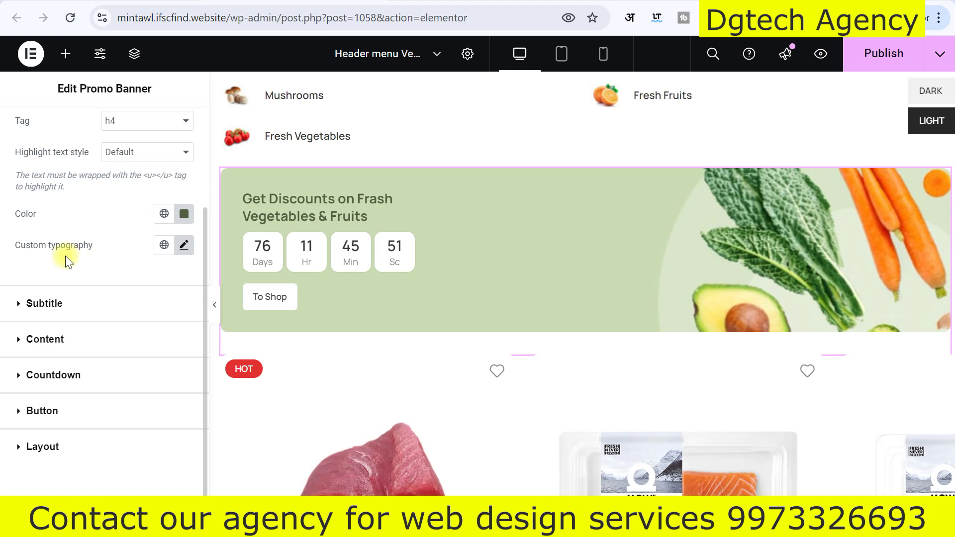
Review the promo banner's style settings for the subtitle, content, countdown and button.
click(48, 310)
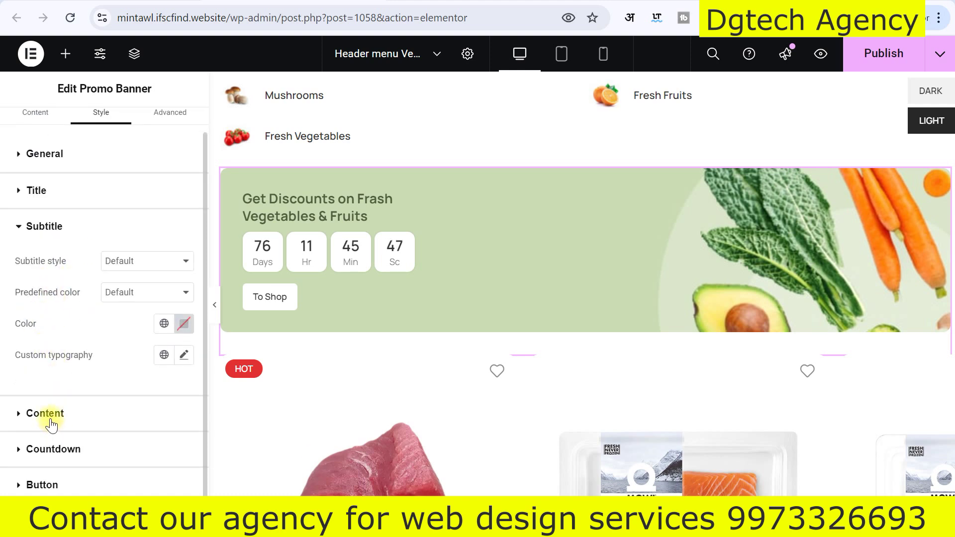
click(50, 419)
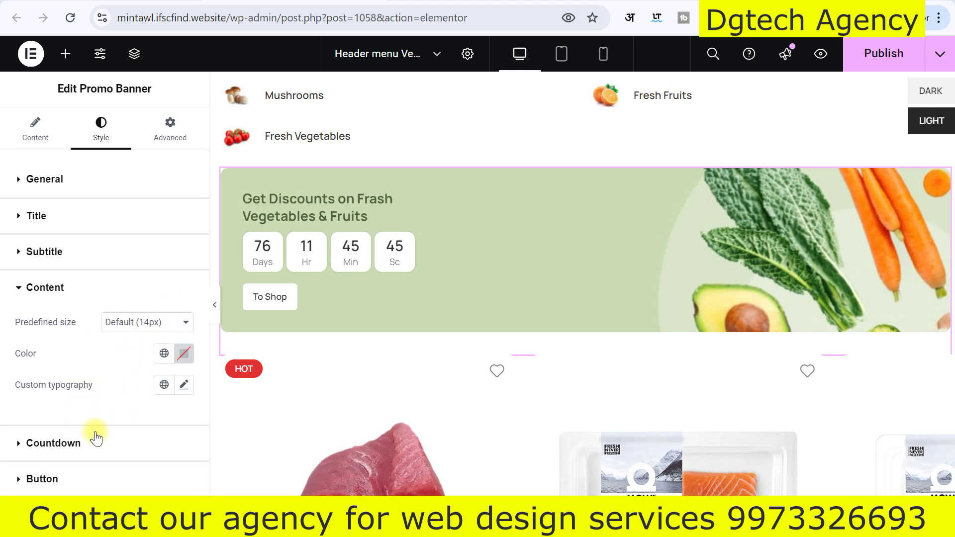
click(78, 443)
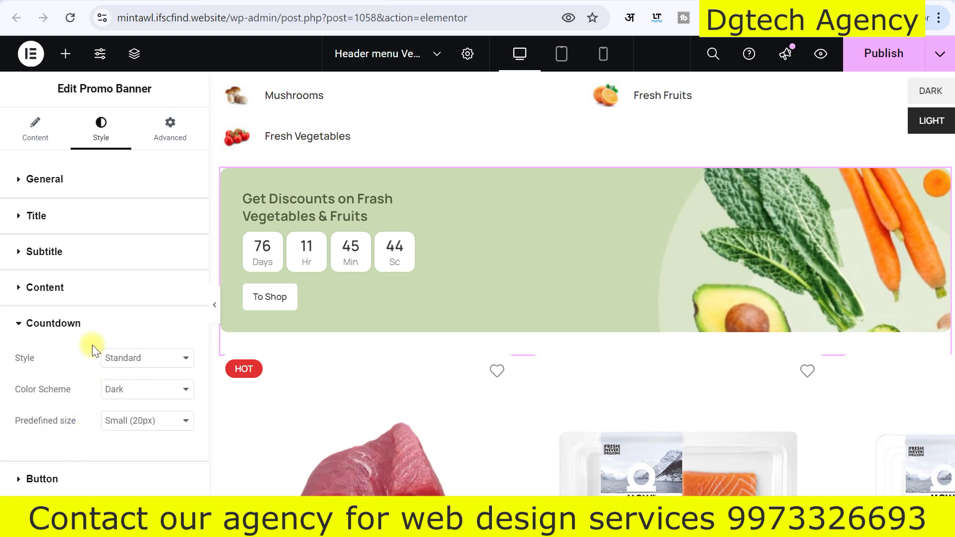
click(59, 481)
scroll(96, 400, down, 8)
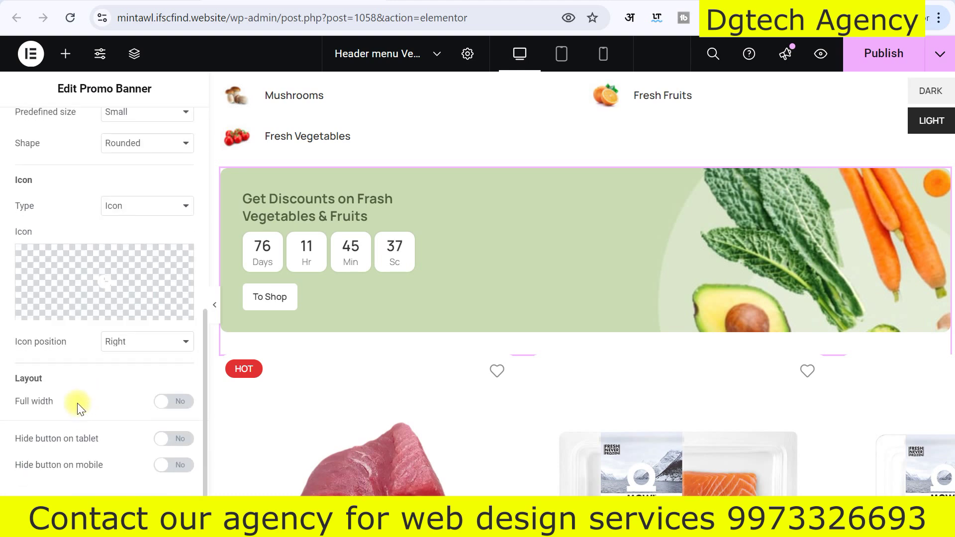
Open the Products (grid or carousel) element below the promo banner for editing and look over its product cards.
scroll(537, 248, up, 2)
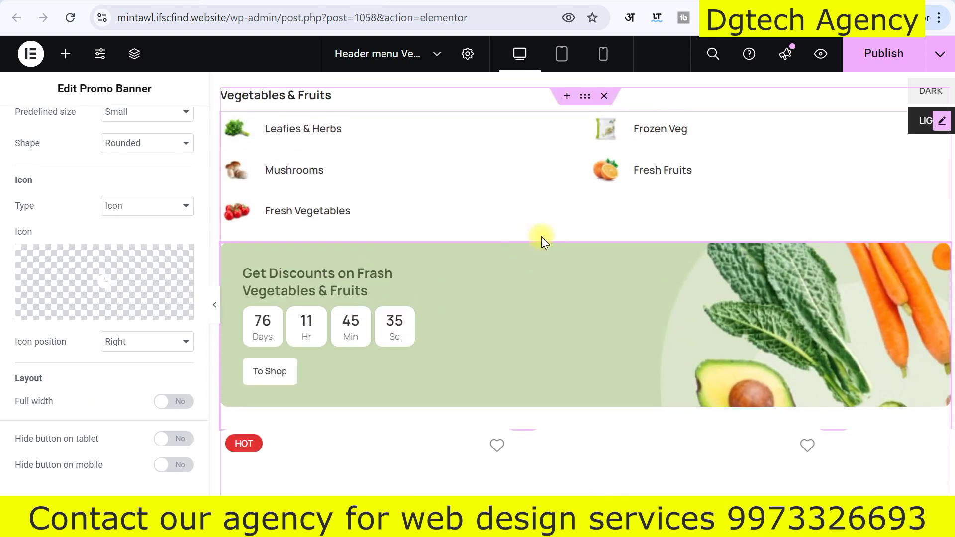
scroll(542, 259, down, 5)
scroll(545, 277, down, 3)
scroll(547, 279, up, 1)
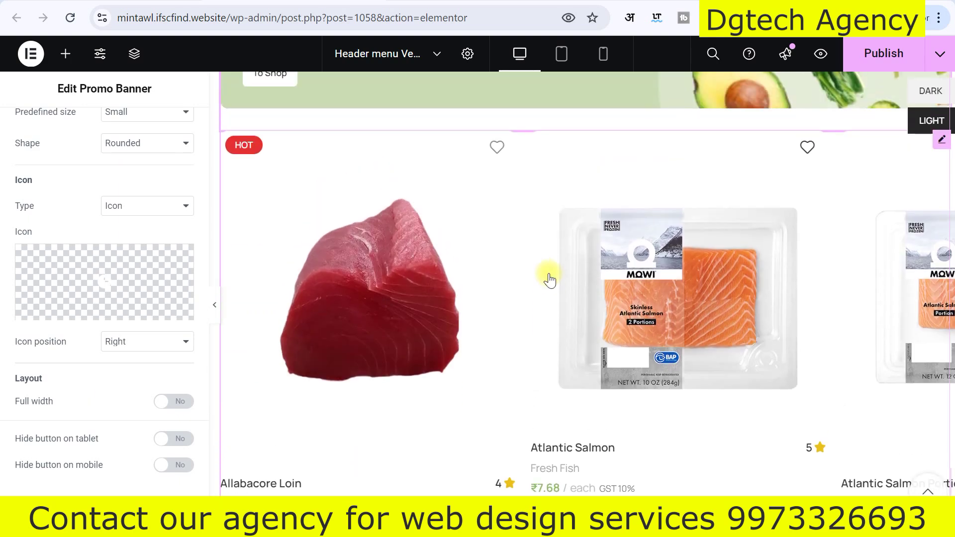
scroll(550, 279, up, 1)
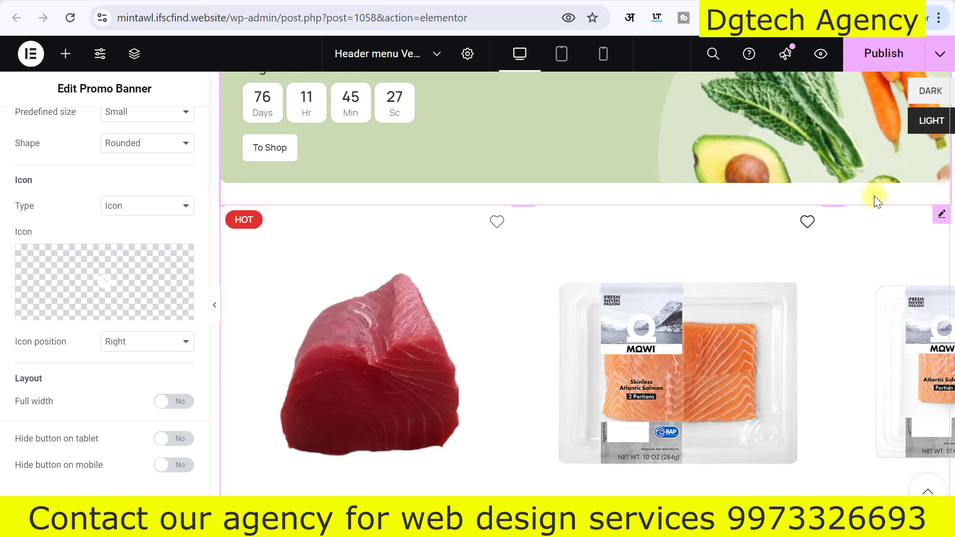
click(941, 215)
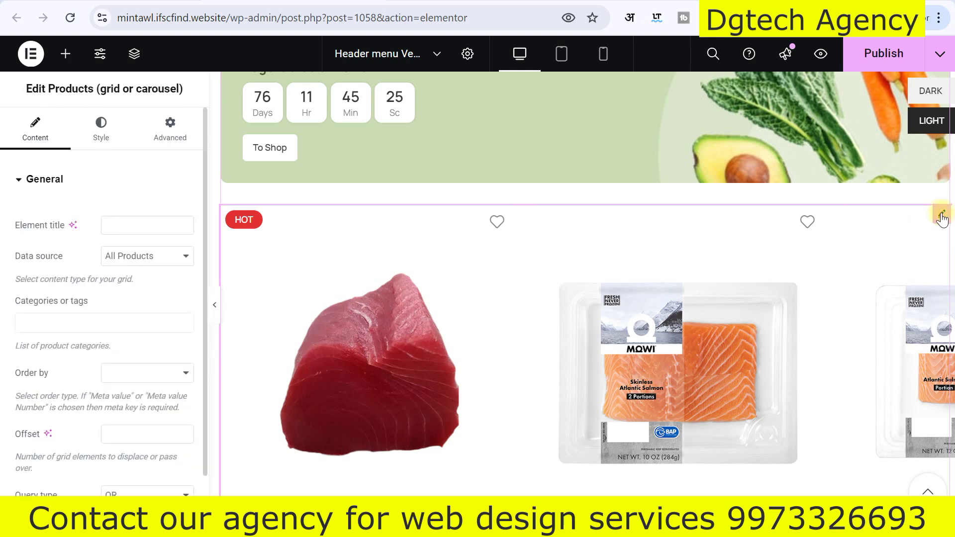
scroll(522, 302, down, 4)
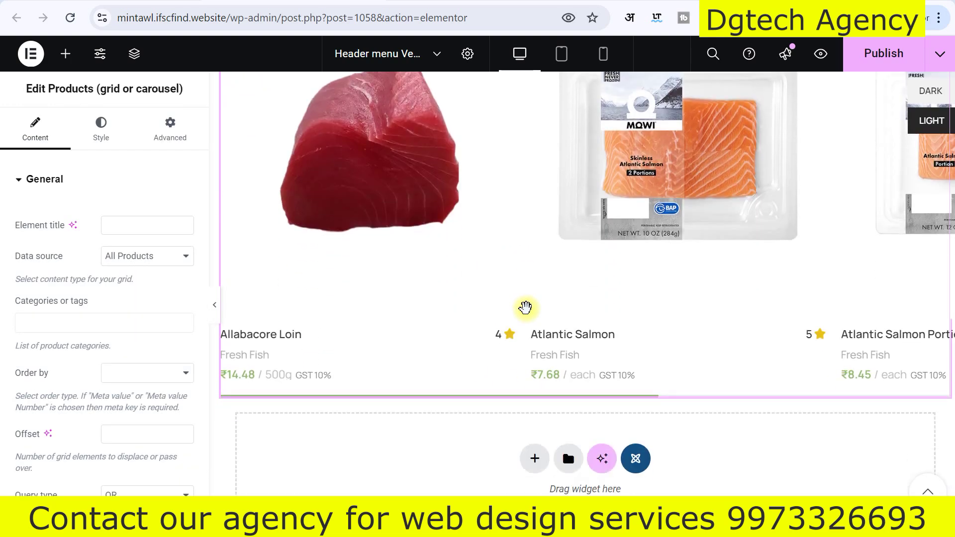
scroll(526, 309, up, 3)
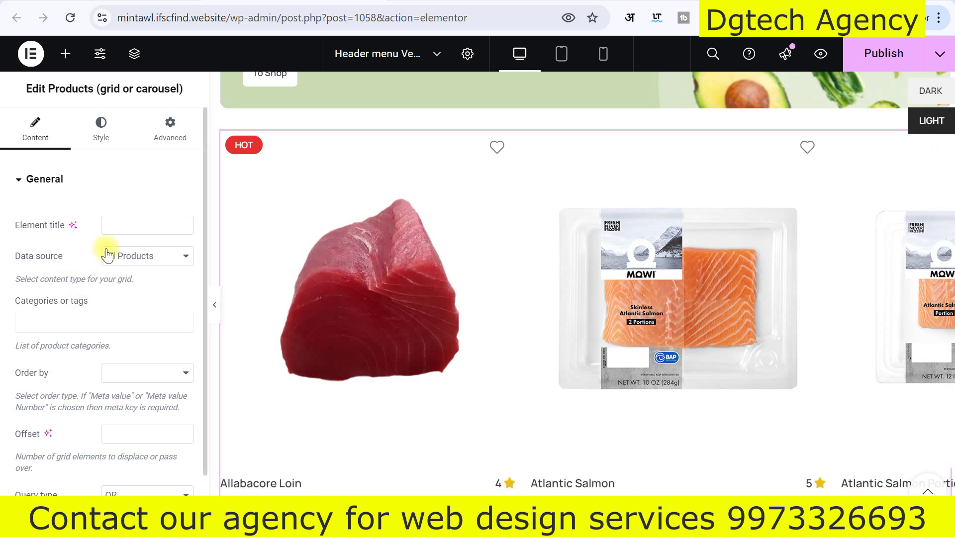
Examine the product carousel's Data source and Categories or tags settings without changing them.
click(154, 265)
click(155, 262)
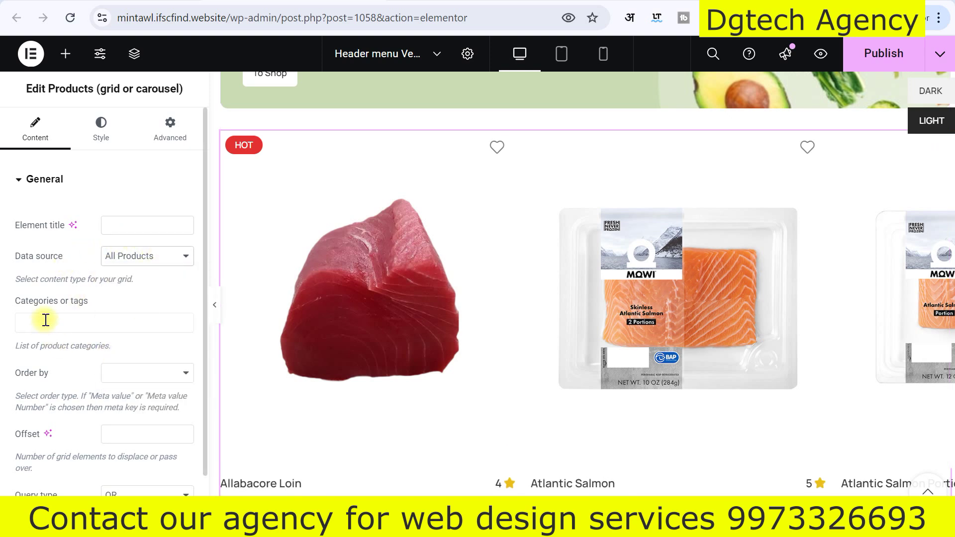
scroll(56, 306, down, 2)
click(64, 248)
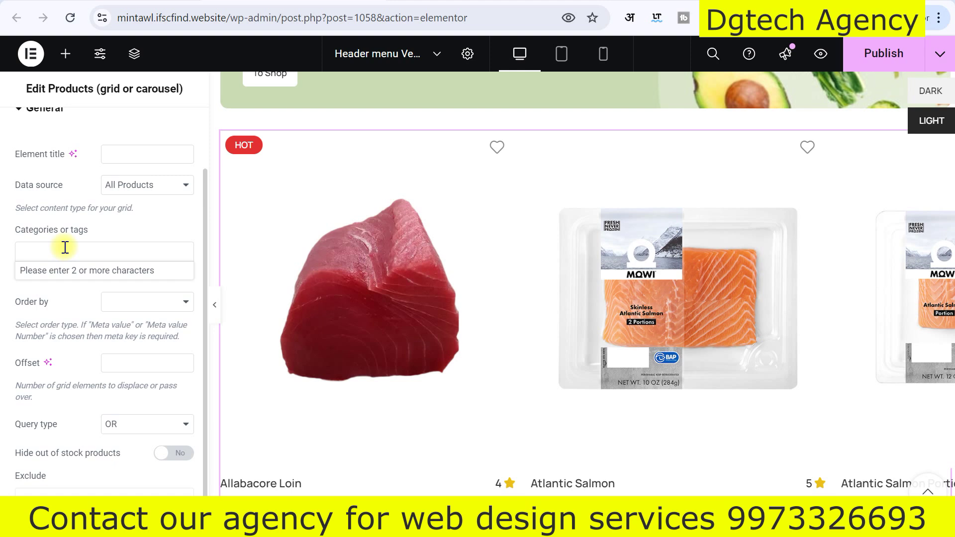
click(65, 247)
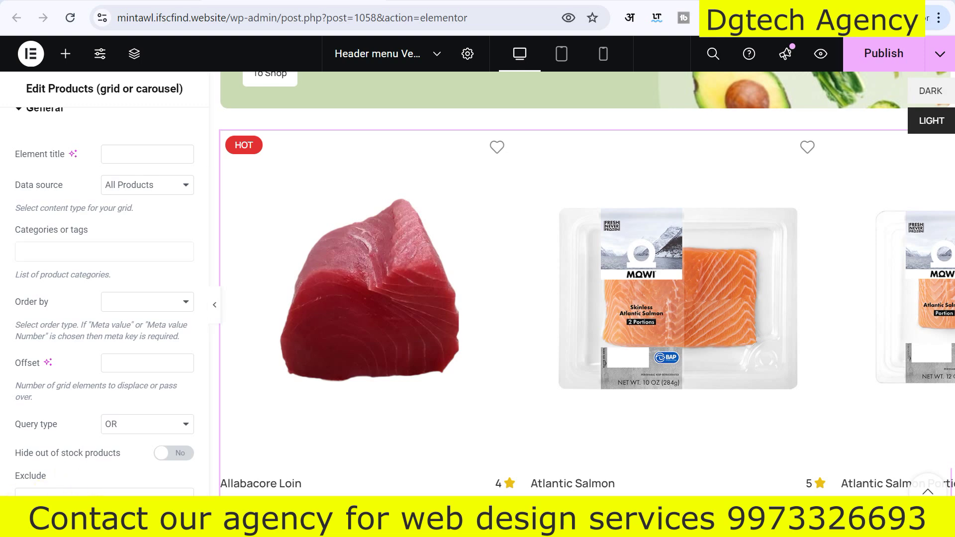
Publish the Header menu Vegetables Fruits block and check its category dropdown on the reloaded site homepage.
scroll(663, 378, up, 6)
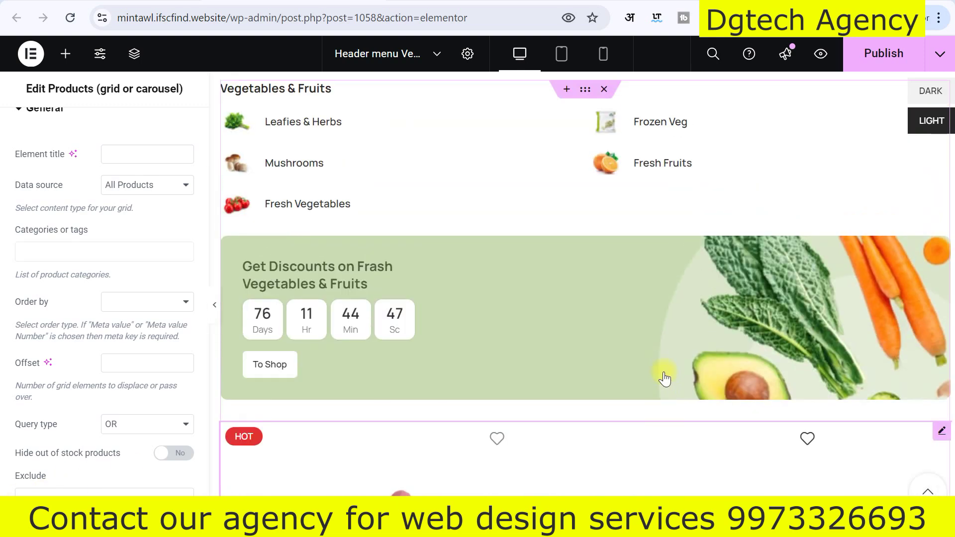
click(881, 54)
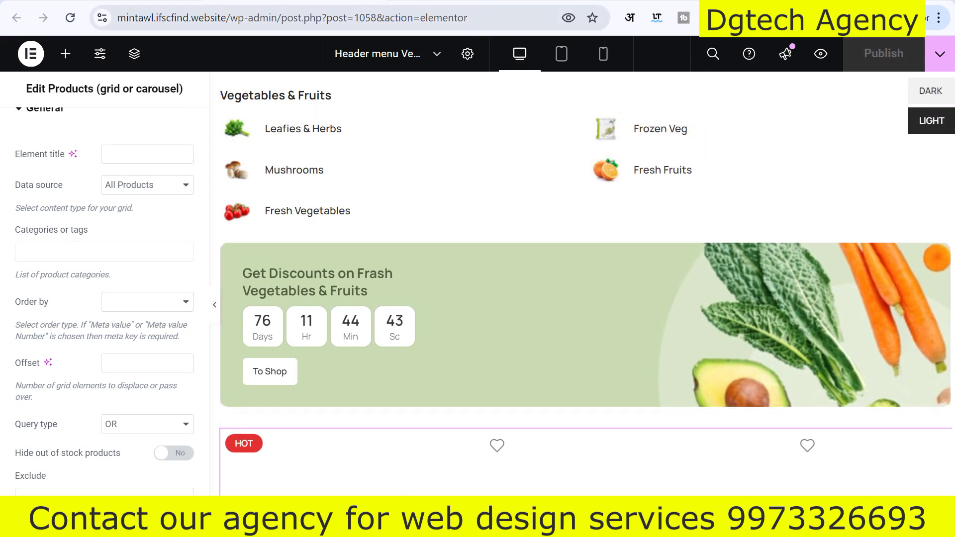
click(484, 2)
click(391, 2)
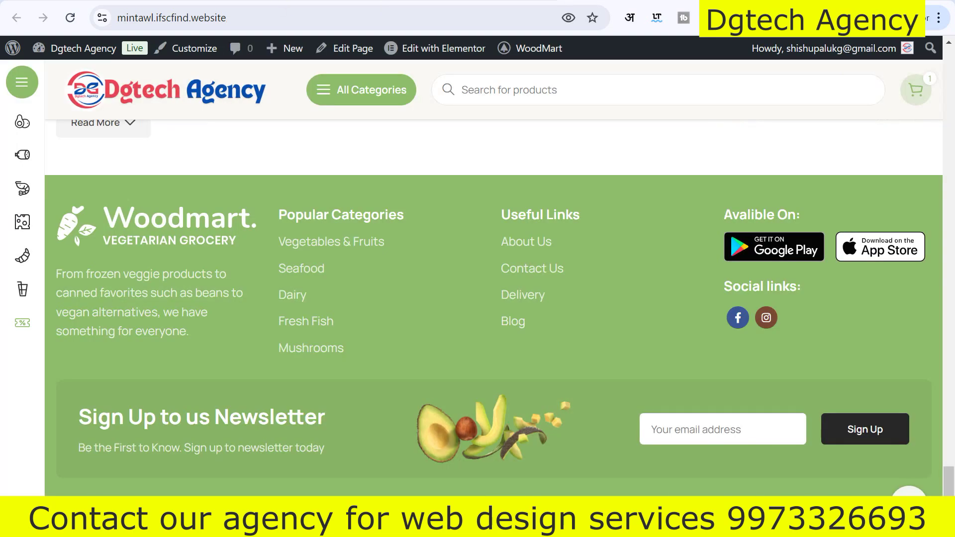
click(287, 2)
click(366, 4)
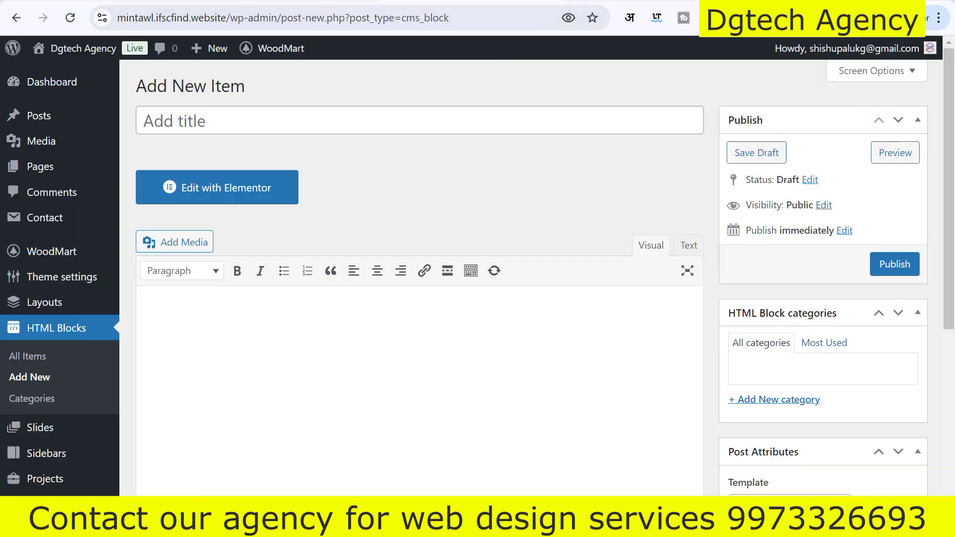
click(198, 2)
click(69, 19)
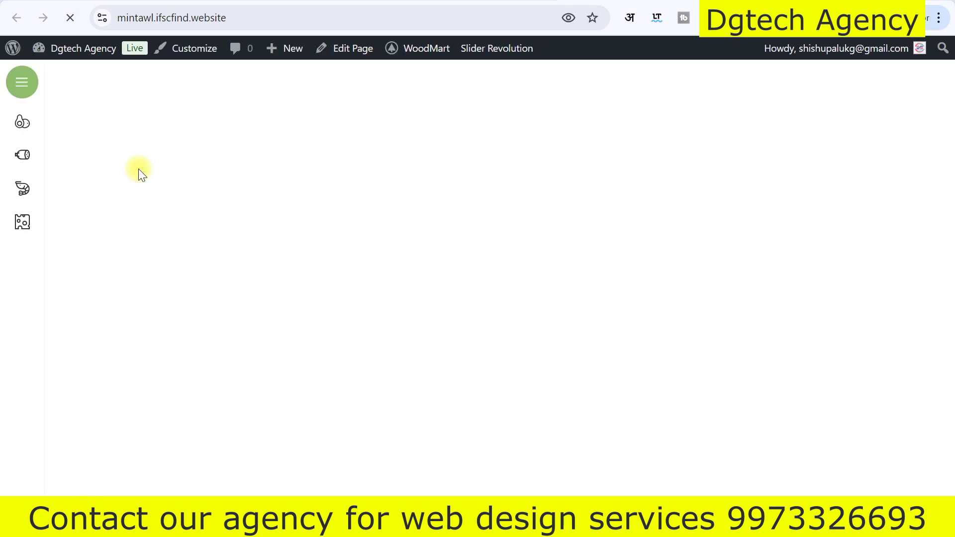
mouse_move(18, 123)
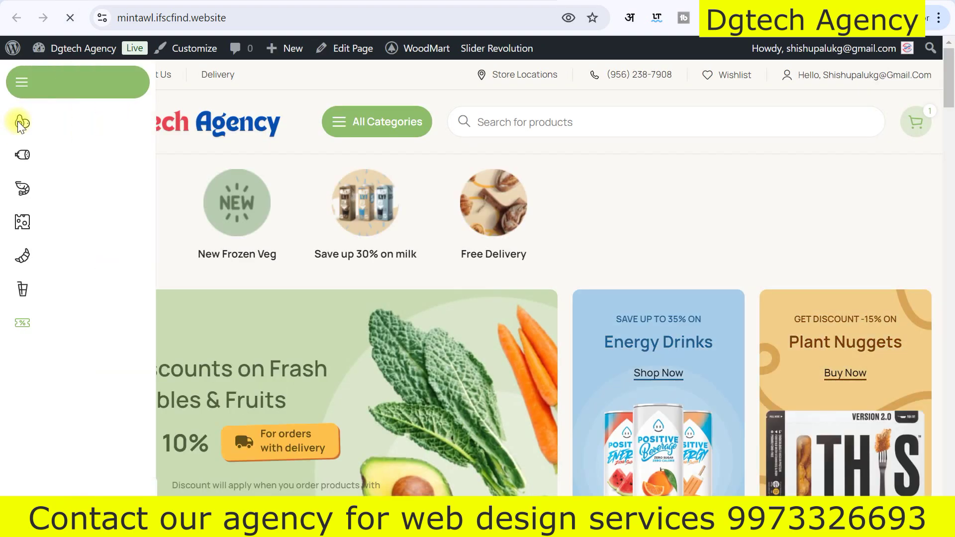
mouse_move(98, 126)
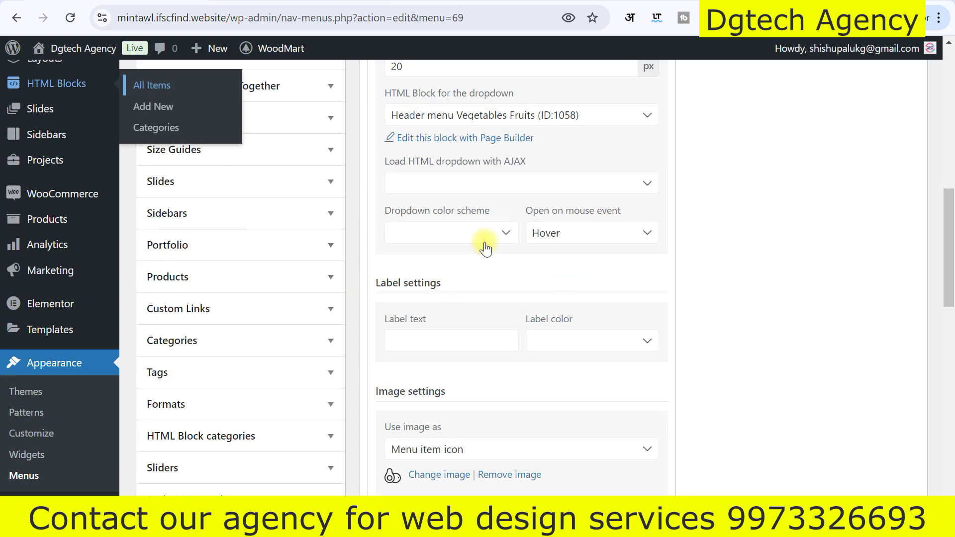
In the WordPress menu editor, collapse the Vegetables & Fruits item and examine the Vegan Meat item's dropdown settings.
scroll(623, 232, up, 8)
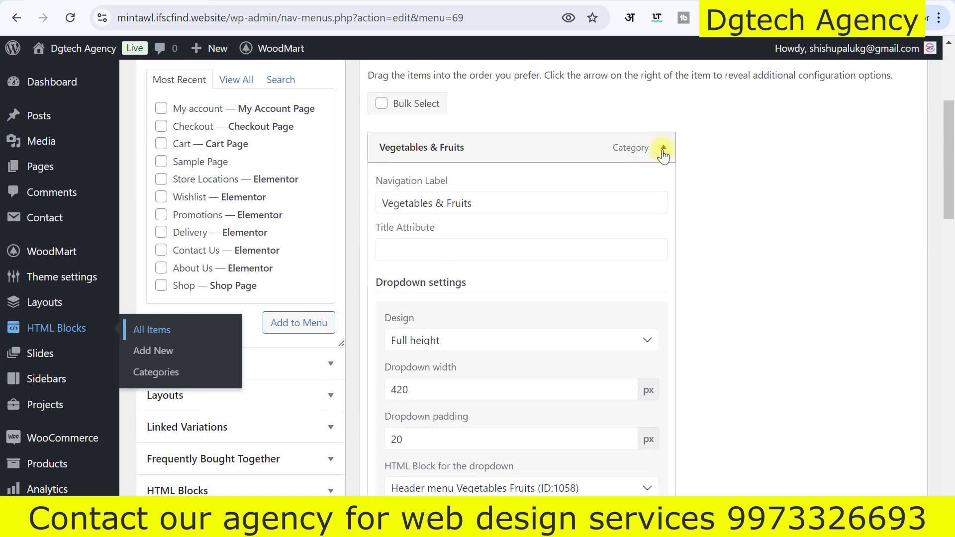
click(663, 147)
click(663, 187)
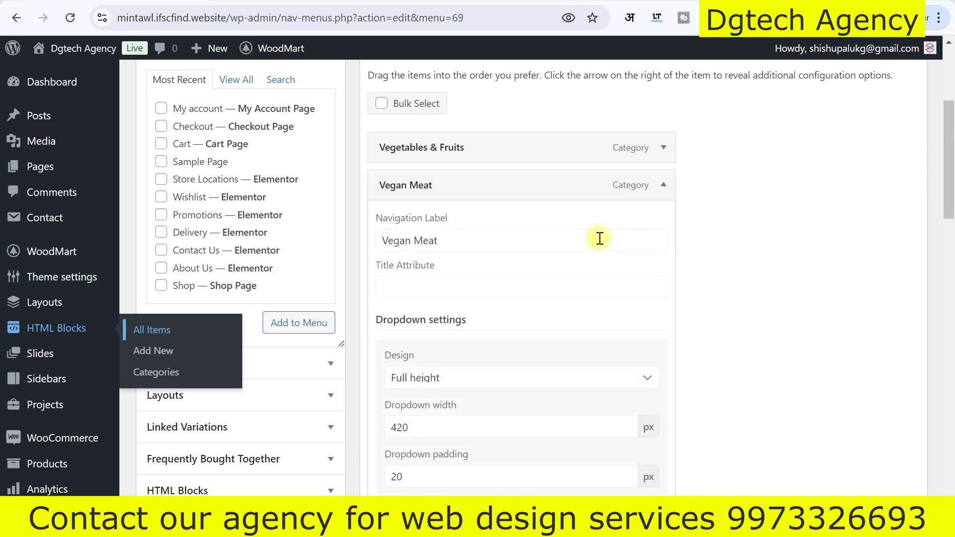
scroll(475, 359, down, 3)
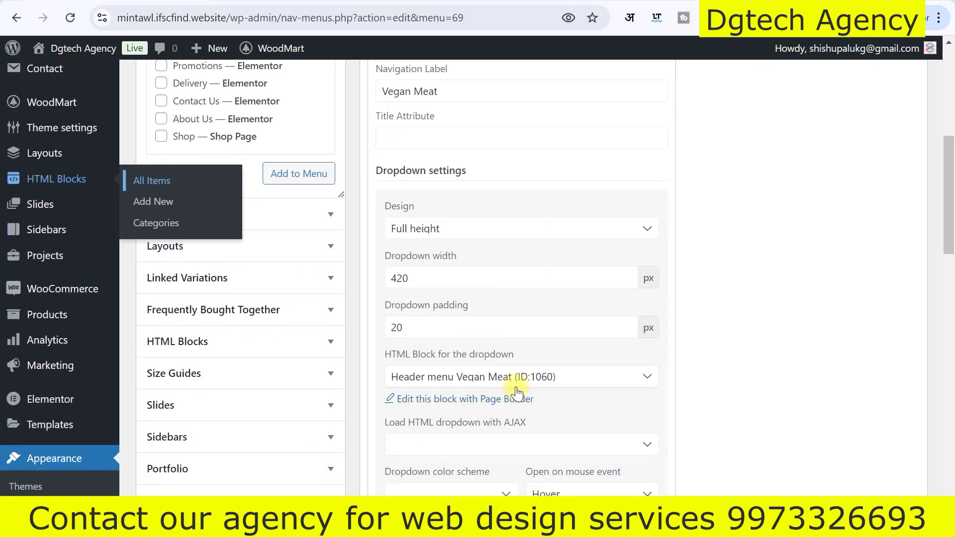
Examine the HTML blocks available for the Vegan Meat item's dropdown, keeping Header menu Vegan Meat (ID:1060).
scroll(517, 393, down, 2)
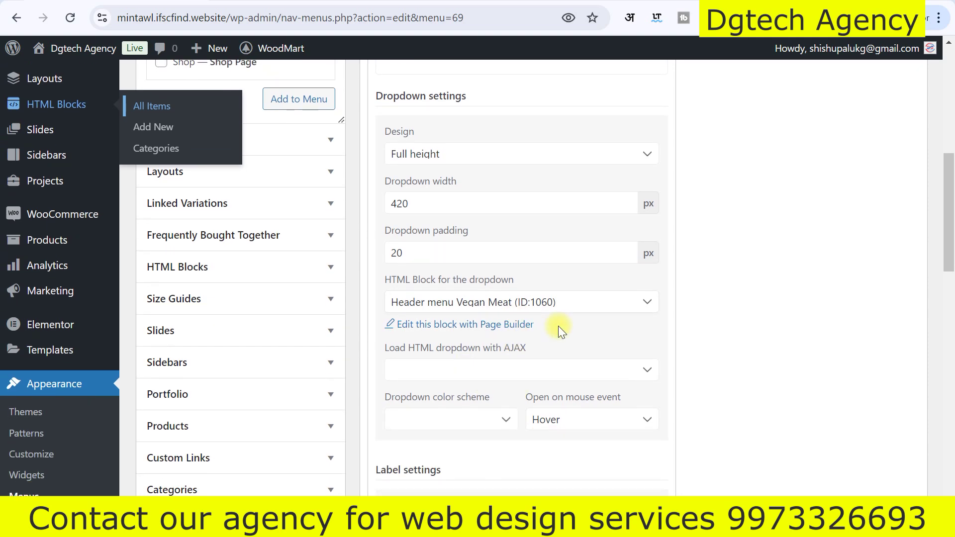
click(559, 307)
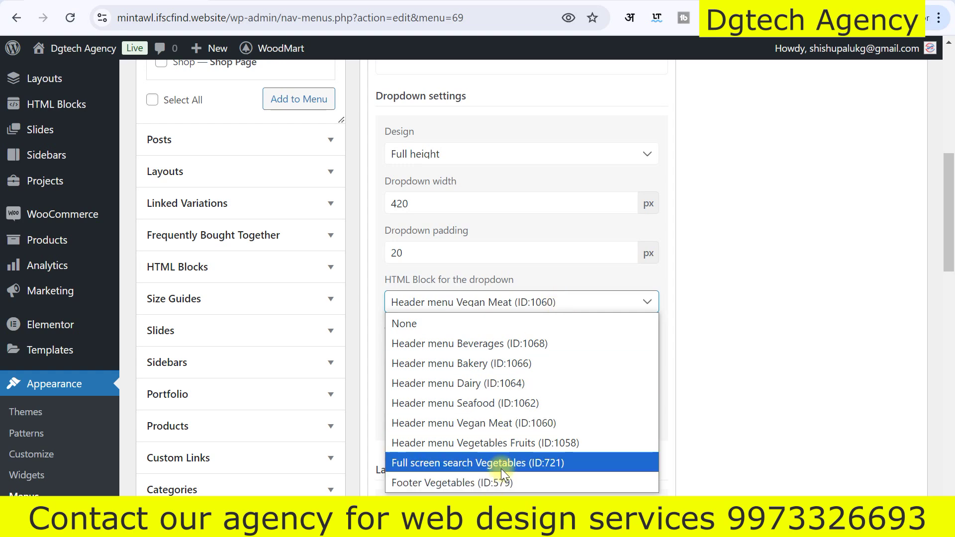
scroll(611, 438, down, 3)
scroll(608, 309, up, 3)
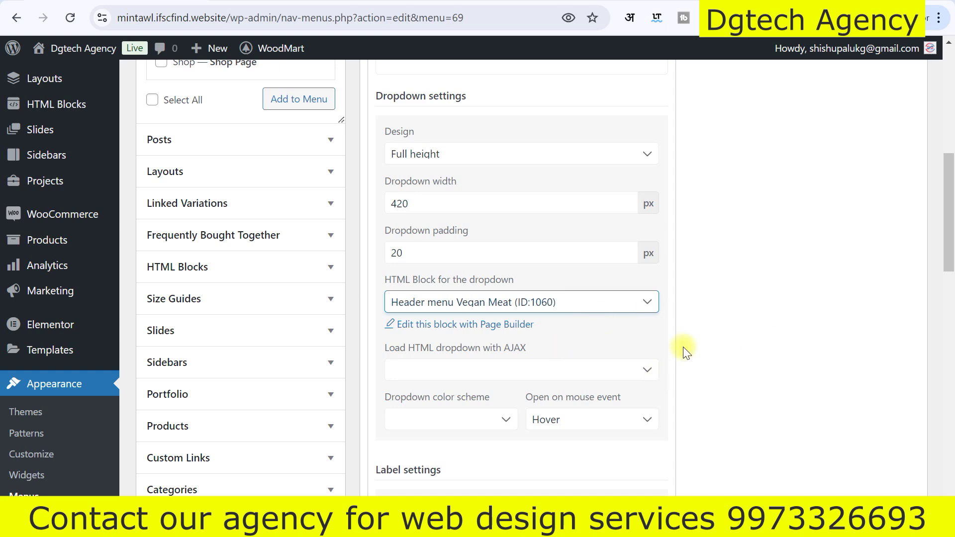
click(788, 336)
scroll(787, 336, down, 2)
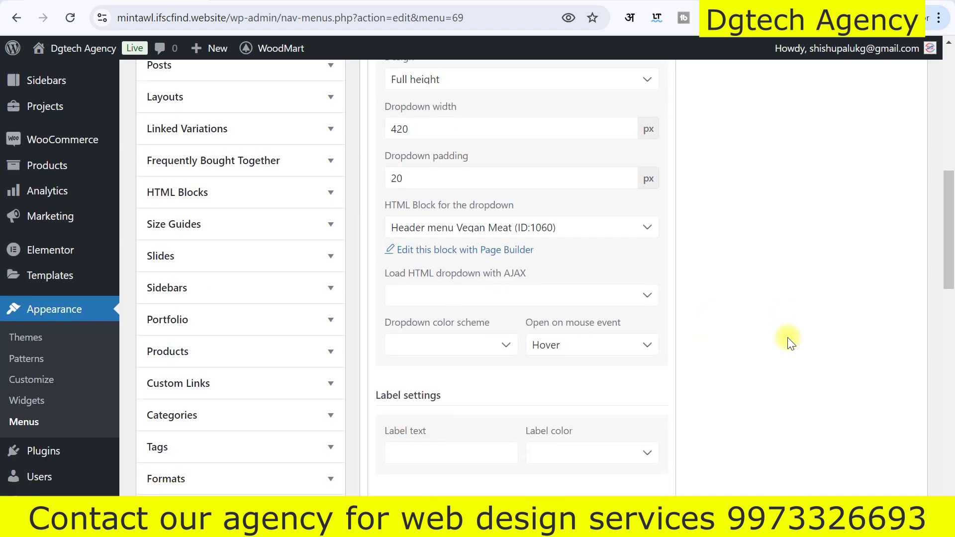
scroll(786, 338, down, 3)
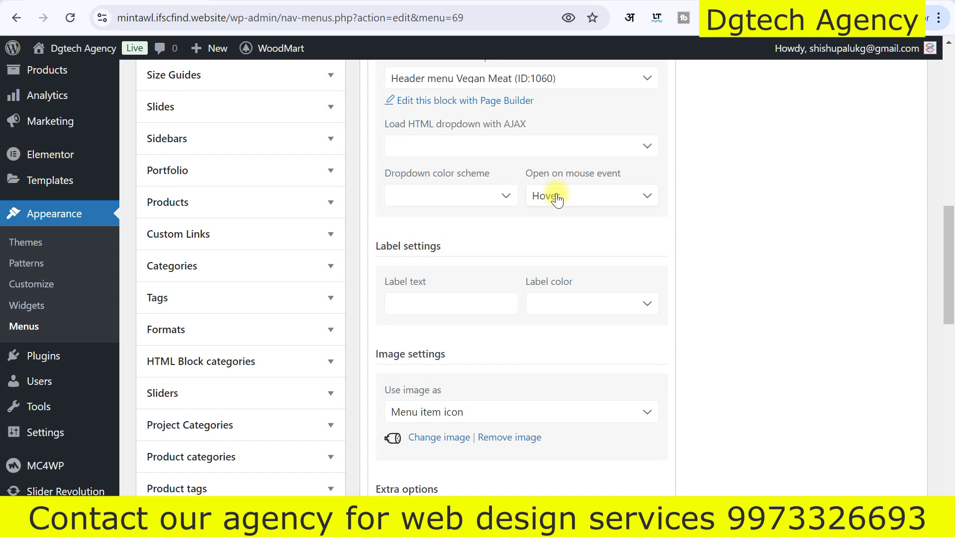
Check the Open on mouse event options of the Vegan Meat item, leaving Hover selected.
click(557, 199)
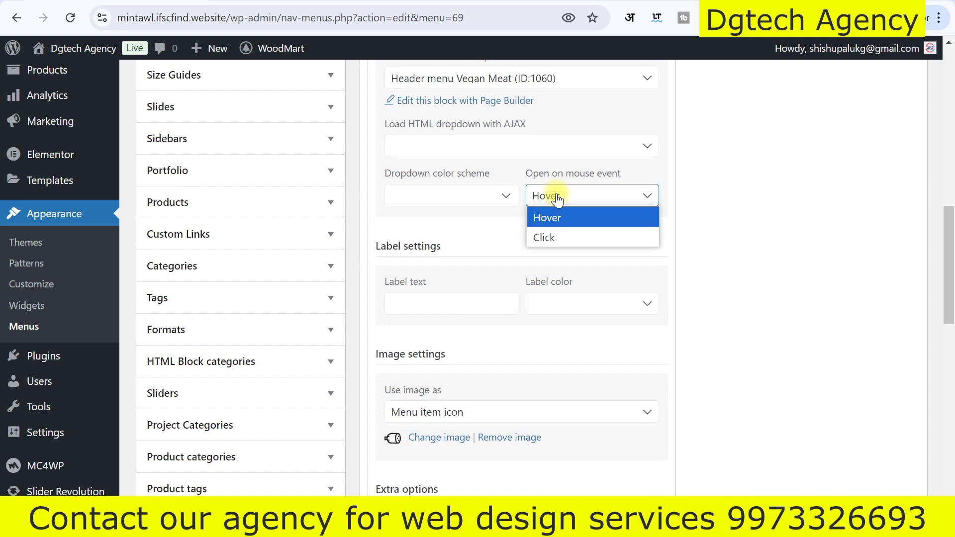
click(557, 199)
click(557, 199)
click(557, 199)
click(557, 199)
click(557, 199)
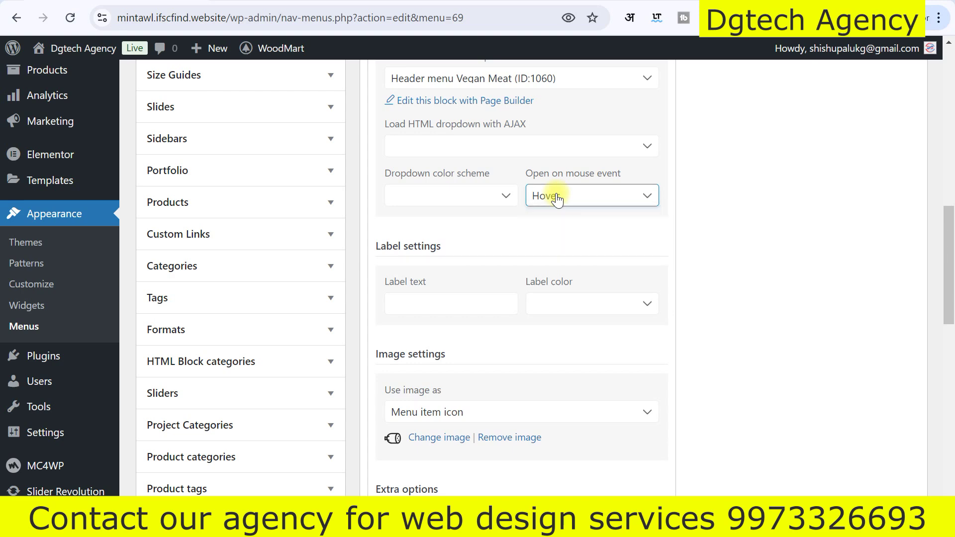
scroll(429, 364, down, 2)
Collapse the Vegan Meat item and look over the menus available for editing and the All categories Vegetables items.
scroll(431, 372, up, 15)
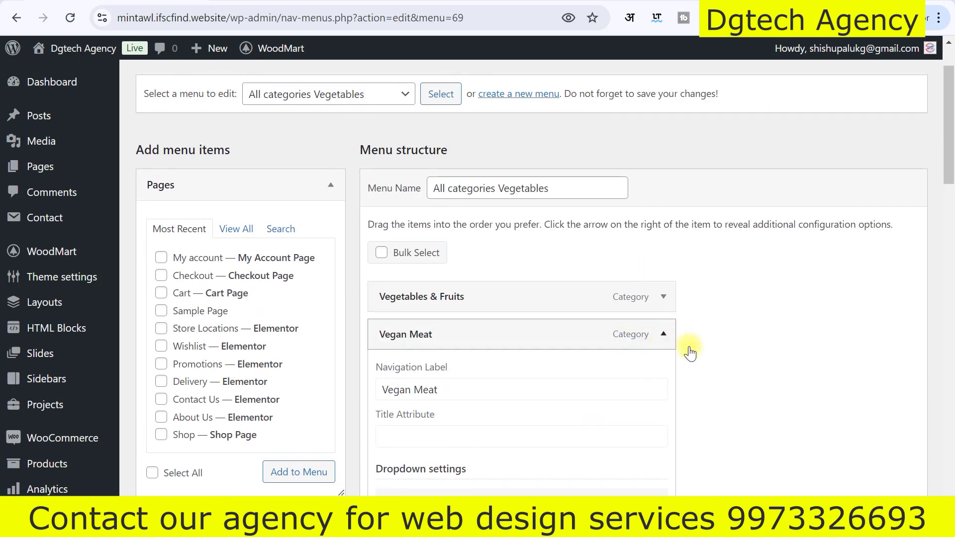
scroll(686, 355, down, 2)
click(665, 259)
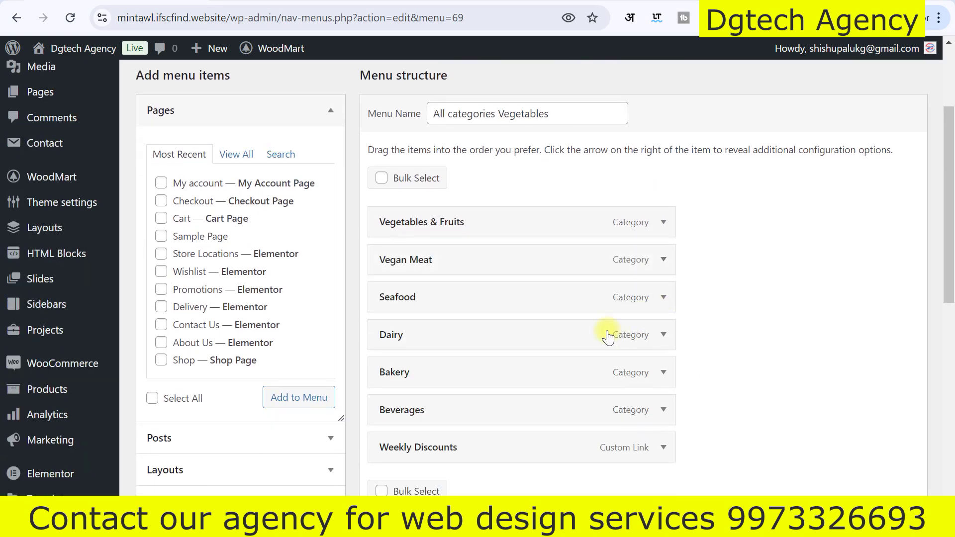
scroll(613, 330, up, 3)
click(324, 169)
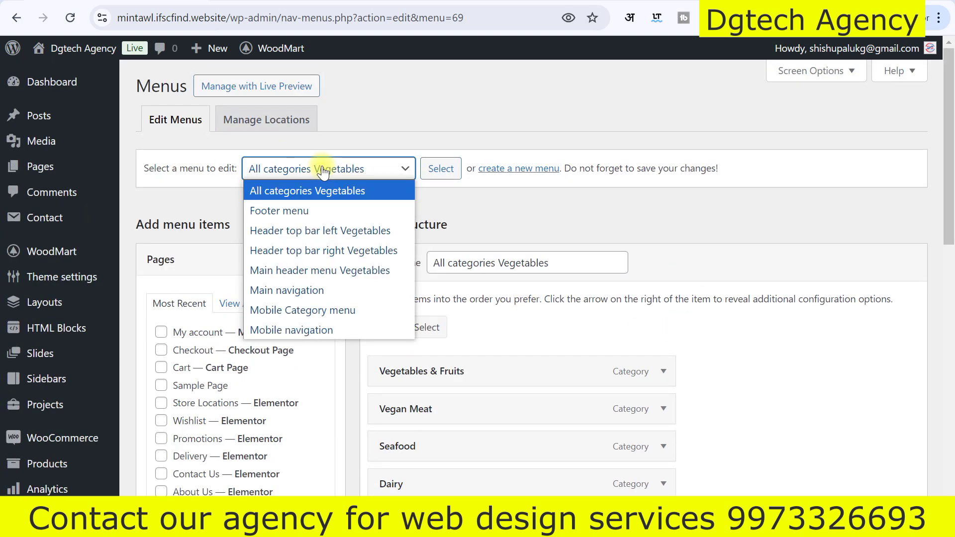
click(324, 169)
scroll(496, 324, down, 5)
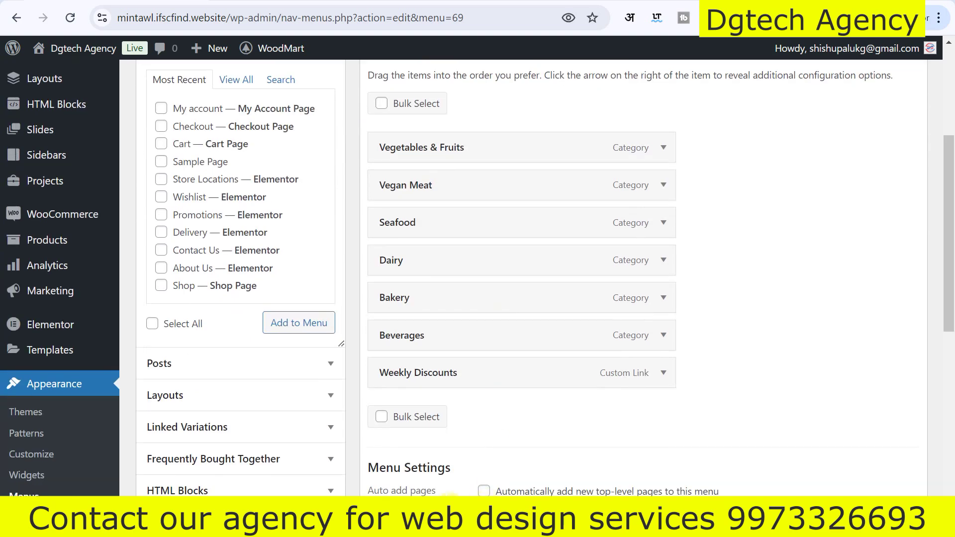
scroll(582, 368, up, 5)
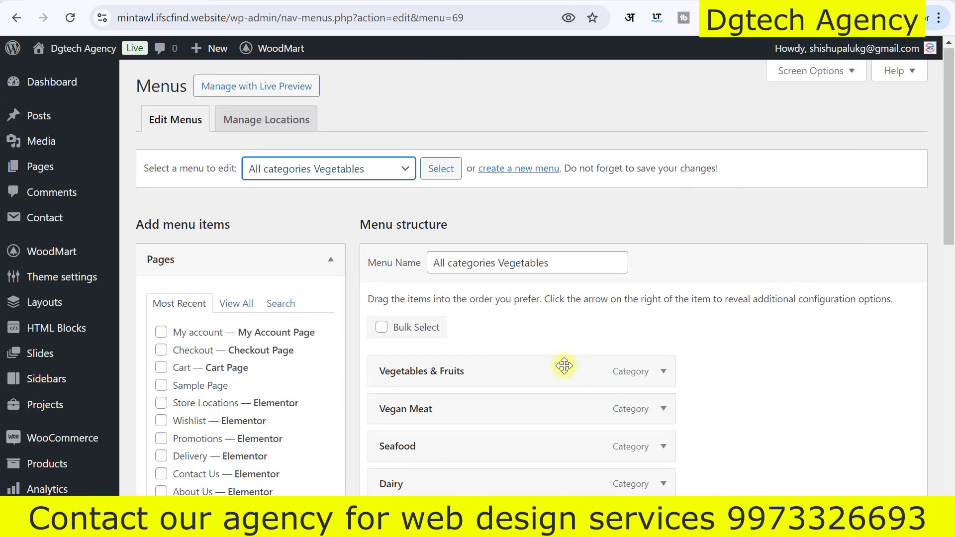
Load the Mobile Category menu for editing, leaving the current menu without saving, and look over its items.
click(368, 175)
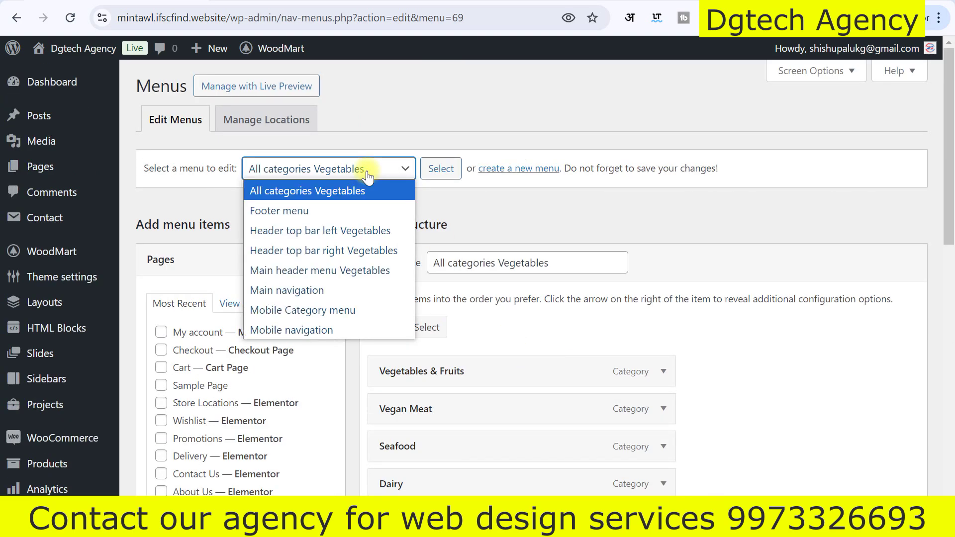
click(308, 310)
click(438, 169)
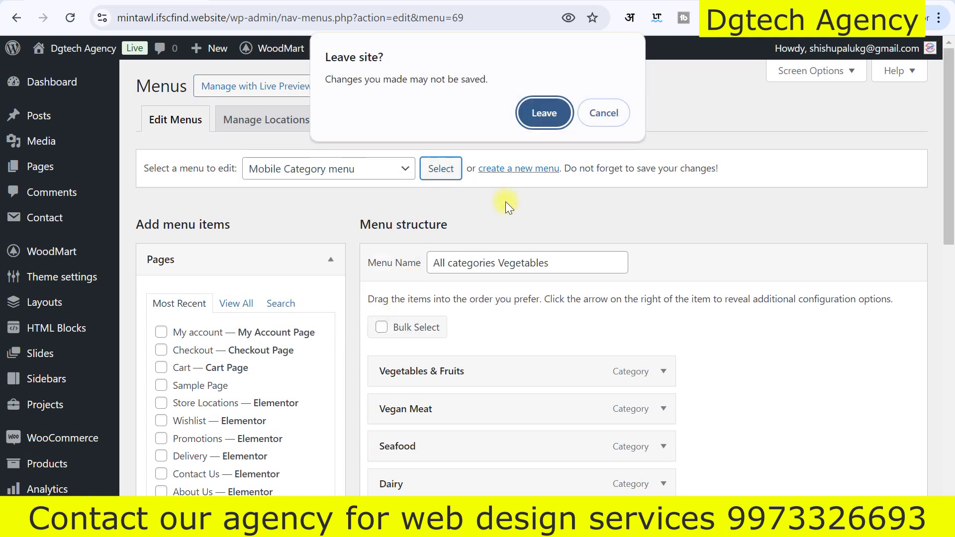
click(543, 115)
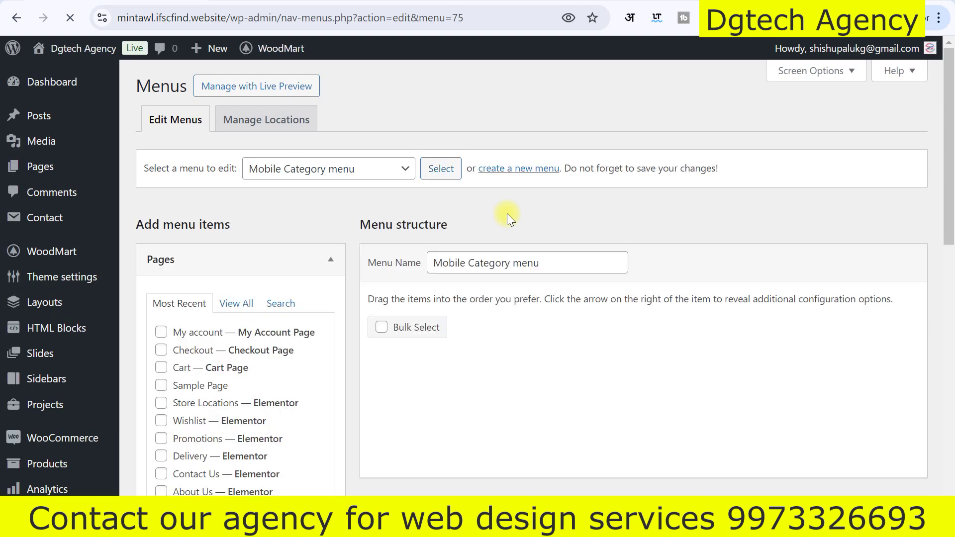
scroll(509, 251, down, 3)
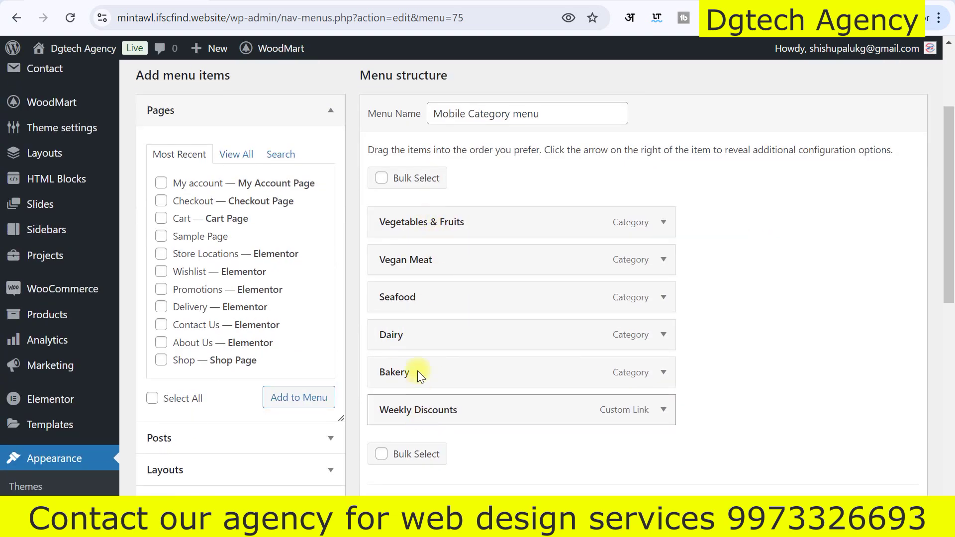
scroll(493, 350, up, 3)
scroll(448, 366, down, 3)
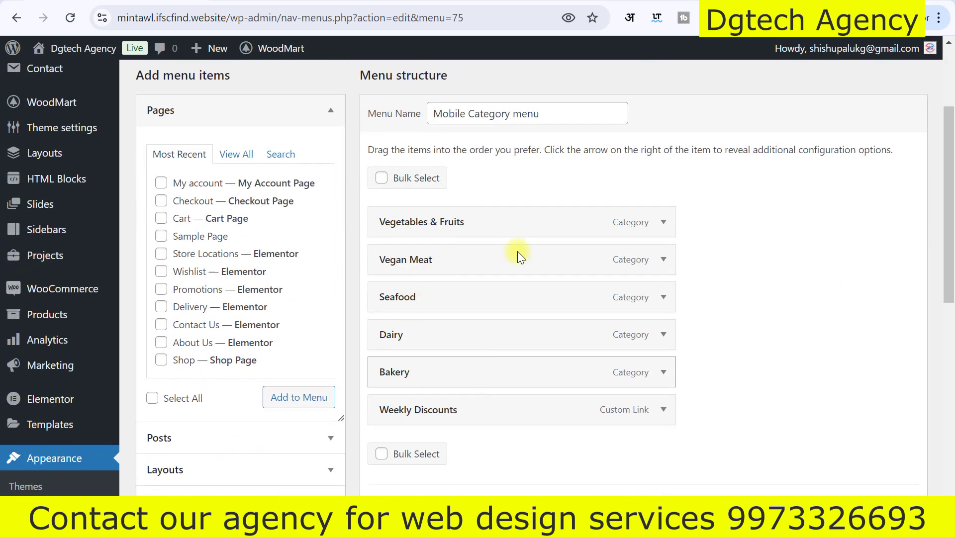
Expand the Vegetables & Fruits item in the Mobile Category menu and examine its dropdown settings.
click(665, 223)
scroll(639, 270, down, 5)
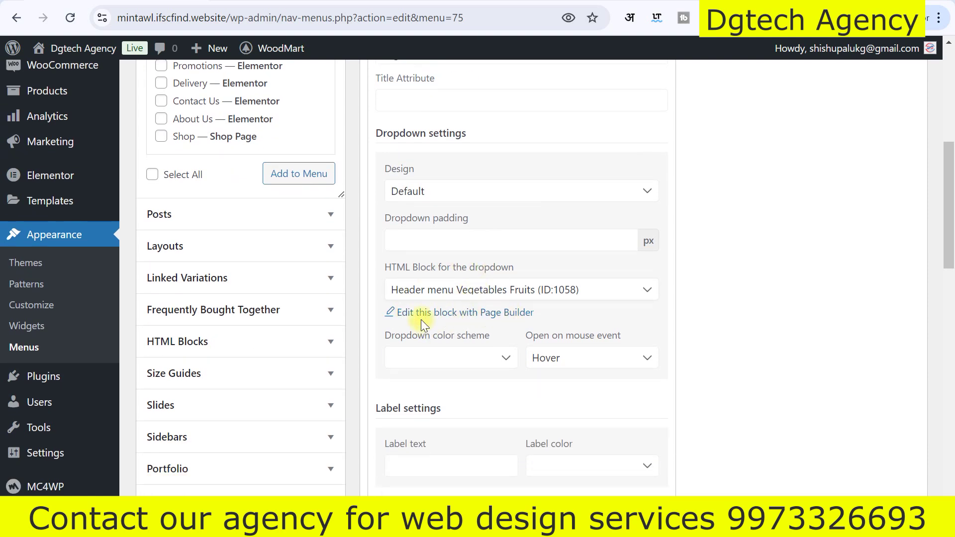
scroll(431, 323, up, 5)
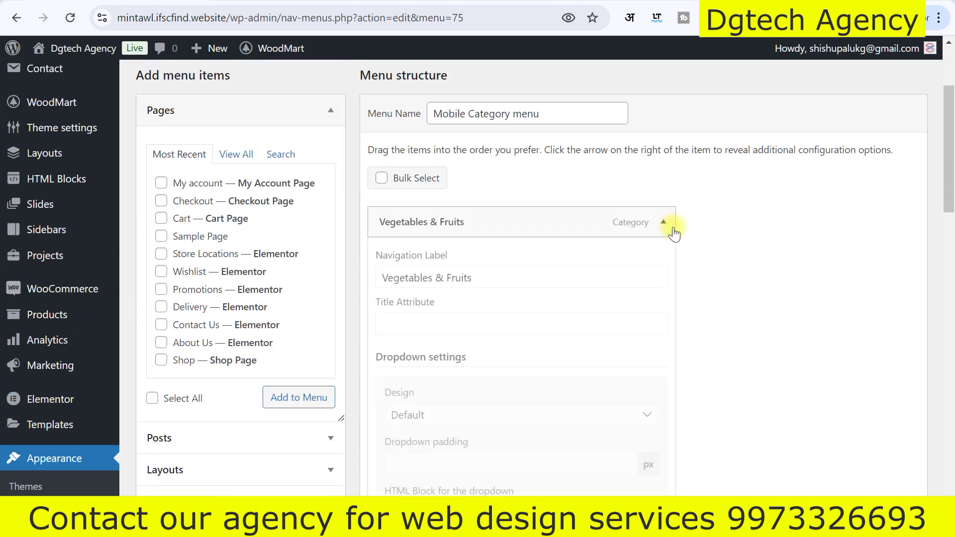
Create a new menu named demo, leaving the Mobile Category menu without saving.
scroll(374, 258, up, 3)
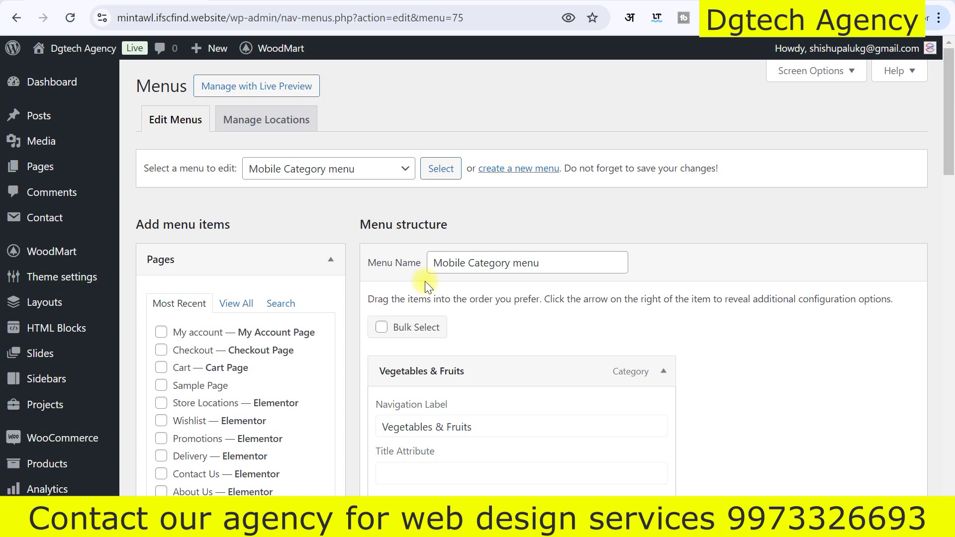
click(516, 171)
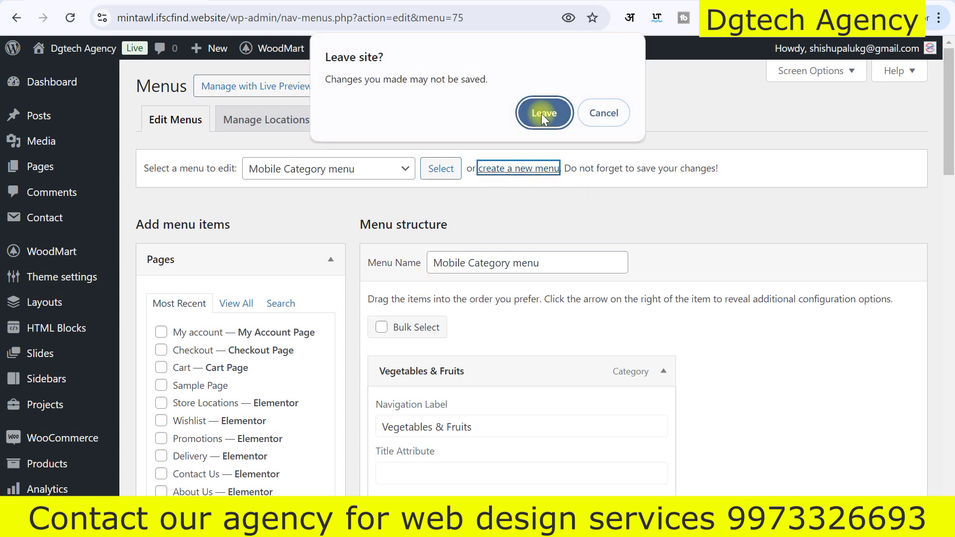
click(541, 113)
click(464, 263)
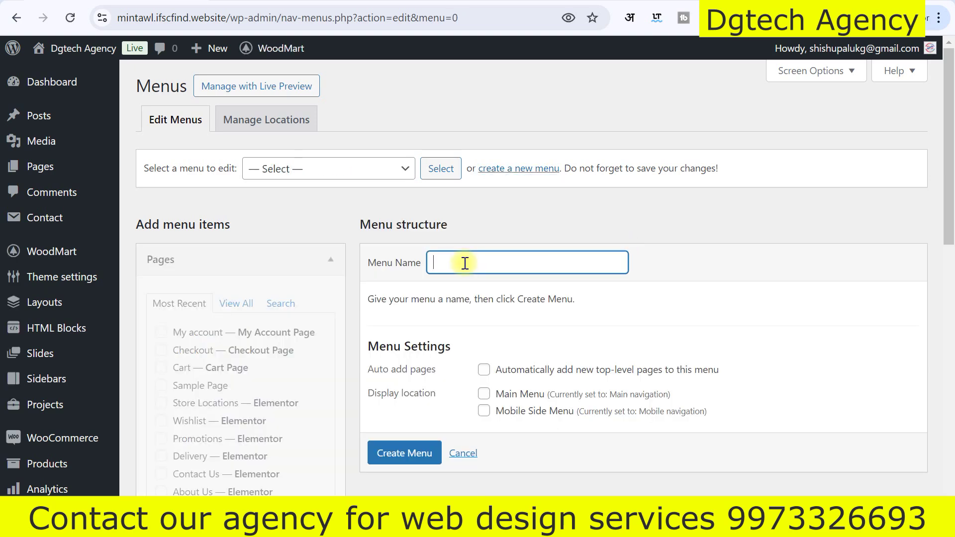
text(demo)
click(403, 453)
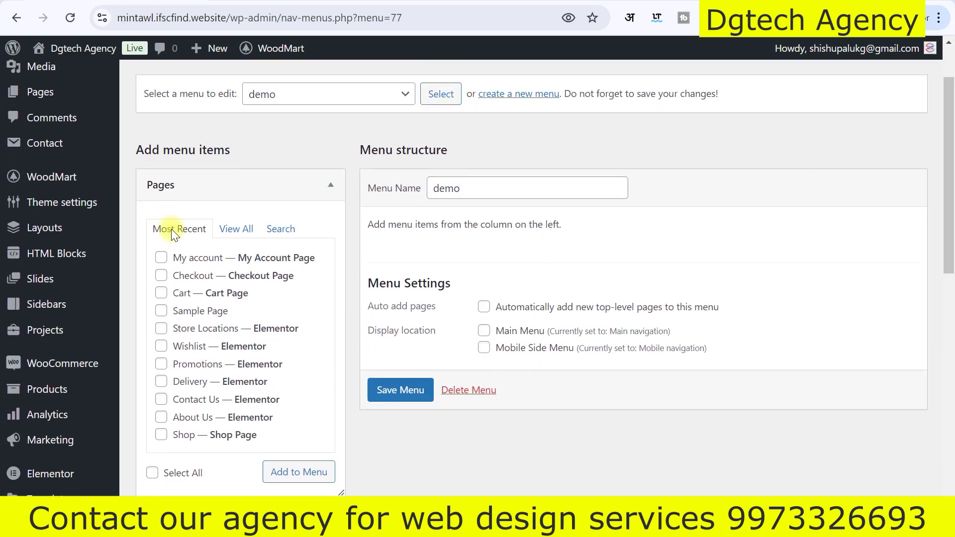
Add the Home Vegetables, Blog and About Us pages to the demo menu from the full page list.
scroll(235, 239, down, 1)
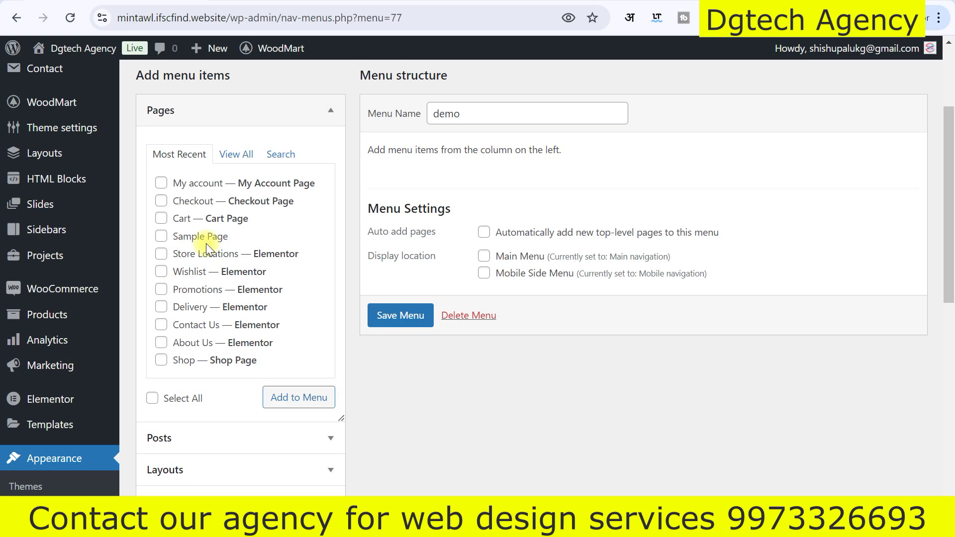
scroll(206, 243, up, 1)
scroll(206, 243, down, 1)
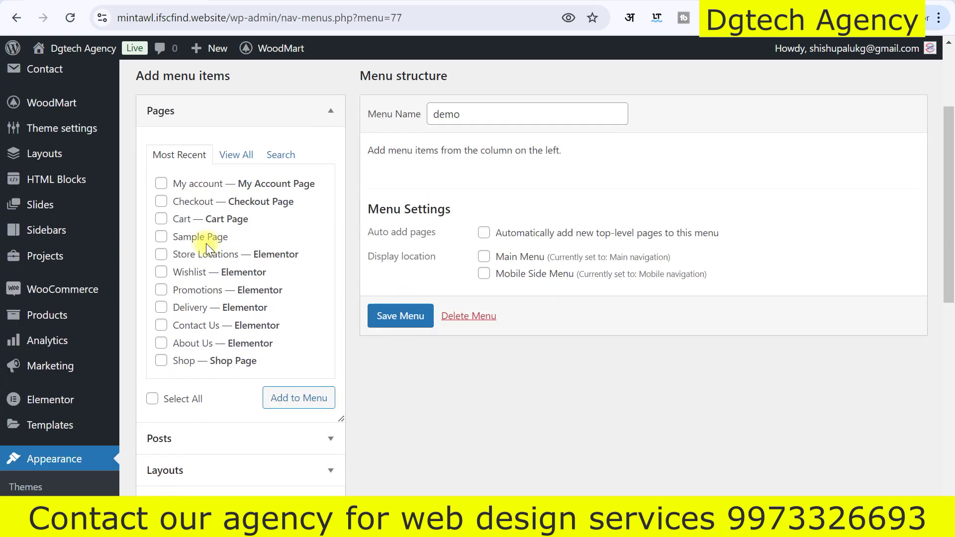
click(233, 155)
scroll(240, 222, down, 1)
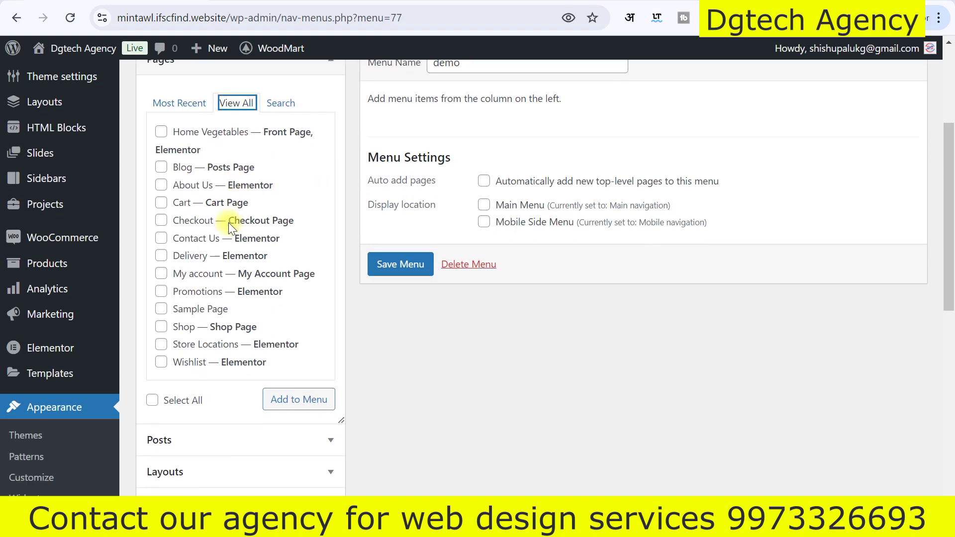
scroll(497, 199, up, 1)
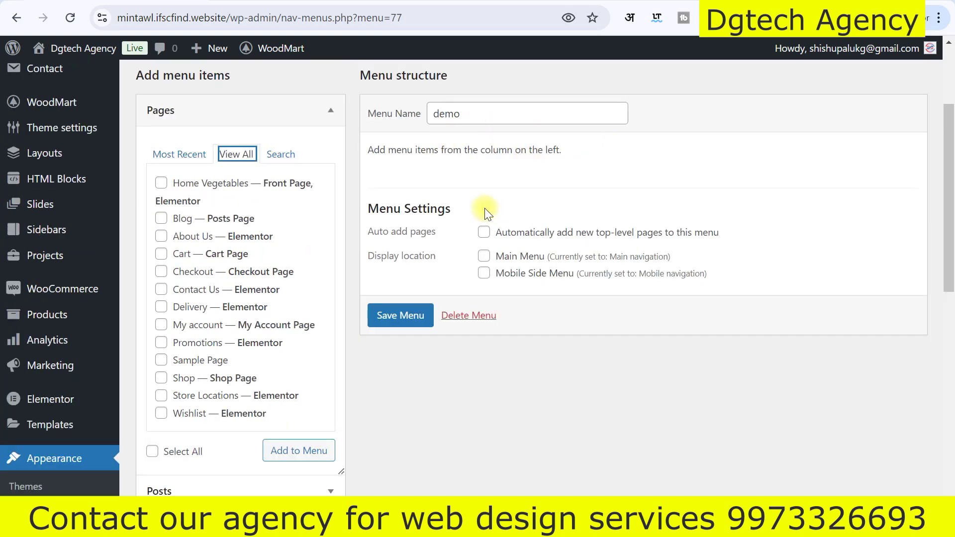
click(161, 184)
click(161, 219)
click(161, 237)
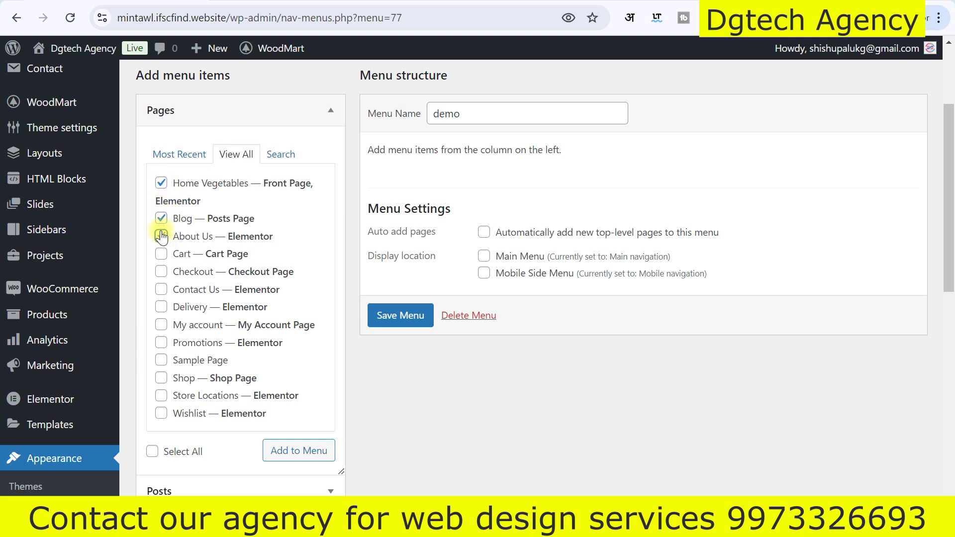
click(296, 460)
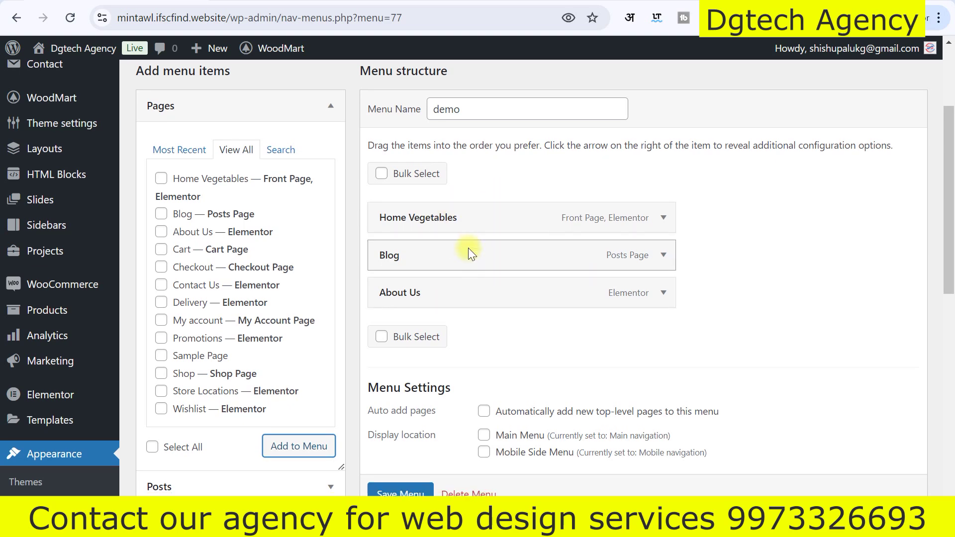
Add the Header menu Beverages HTML block to the demo menu as an item.
scroll(468, 251, down, 7)
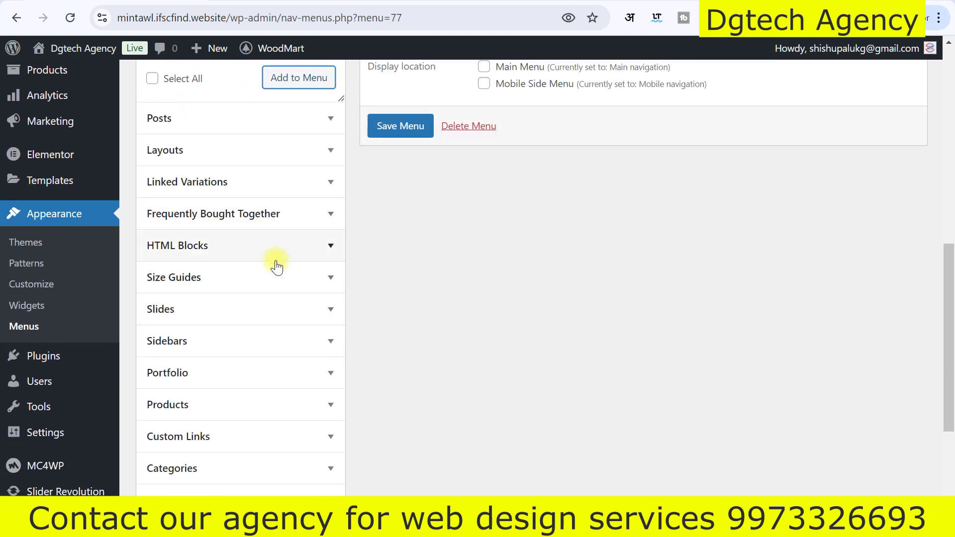
click(327, 247)
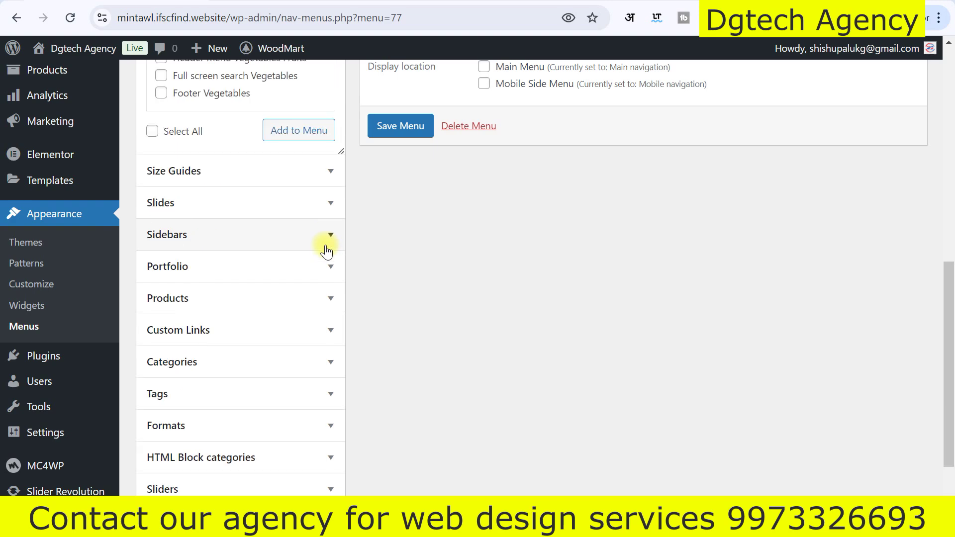
scroll(298, 268, up, 3)
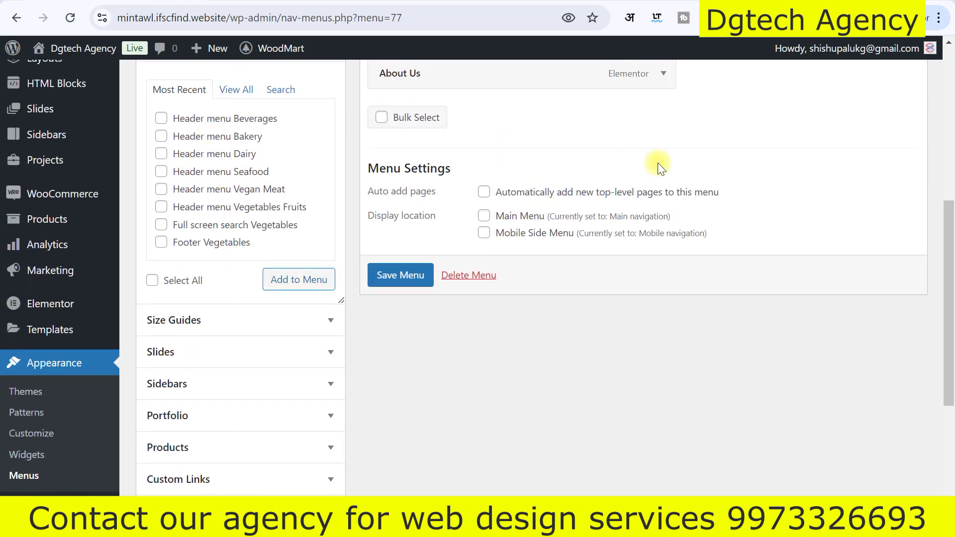
scroll(413, 225, up, 2)
scroll(350, 238, up, 2)
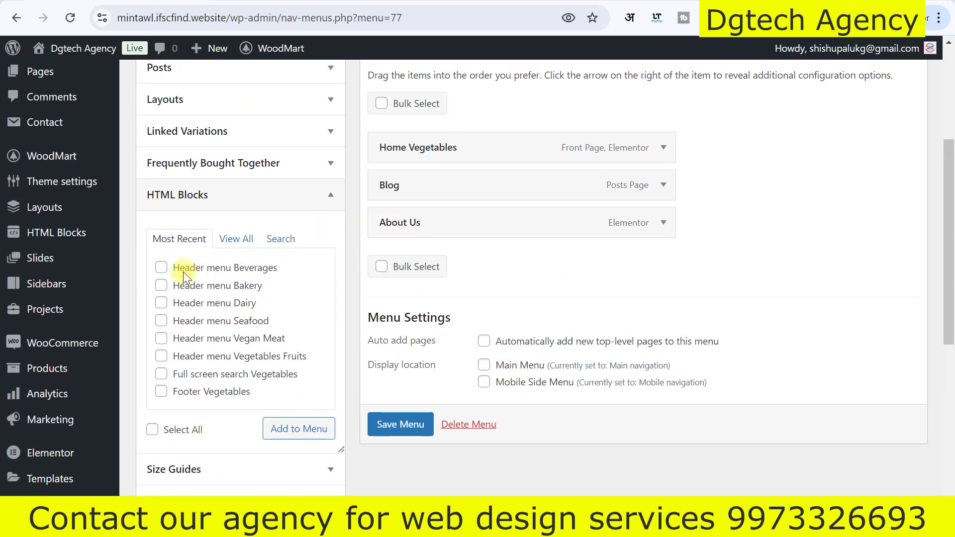
click(160, 269)
click(283, 427)
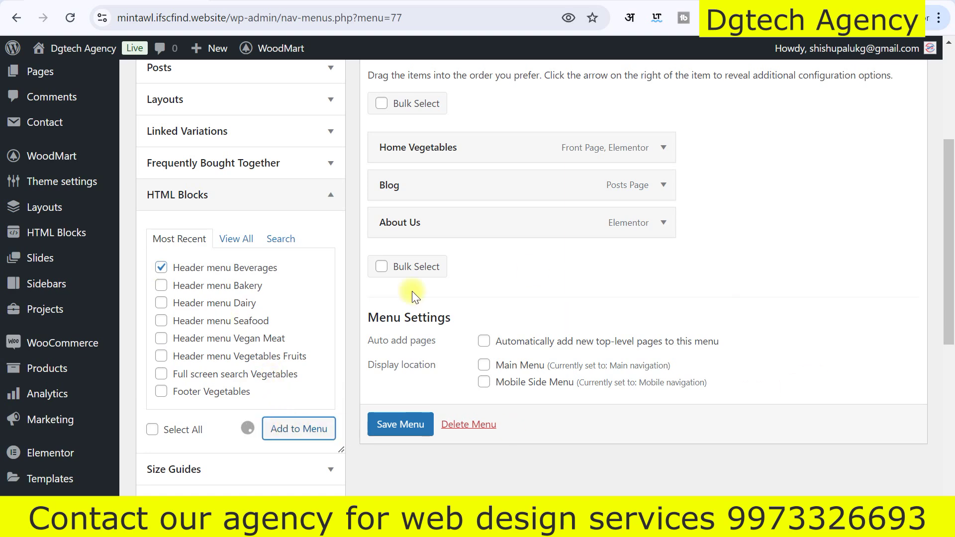
click(330, 195)
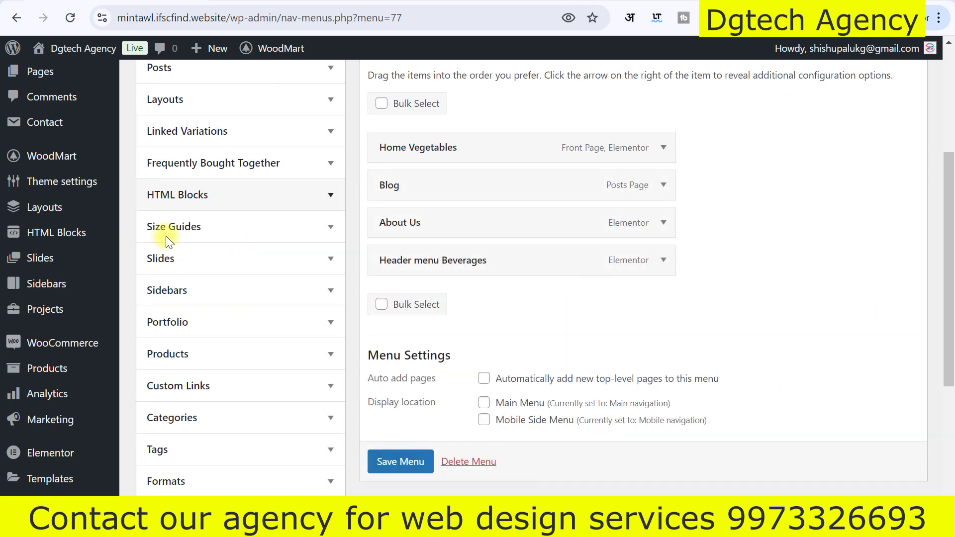
Examine the content types that can be added to the demo menu, from layouts and HTML blocks to product categories.
scroll(179, 256, down, 2)
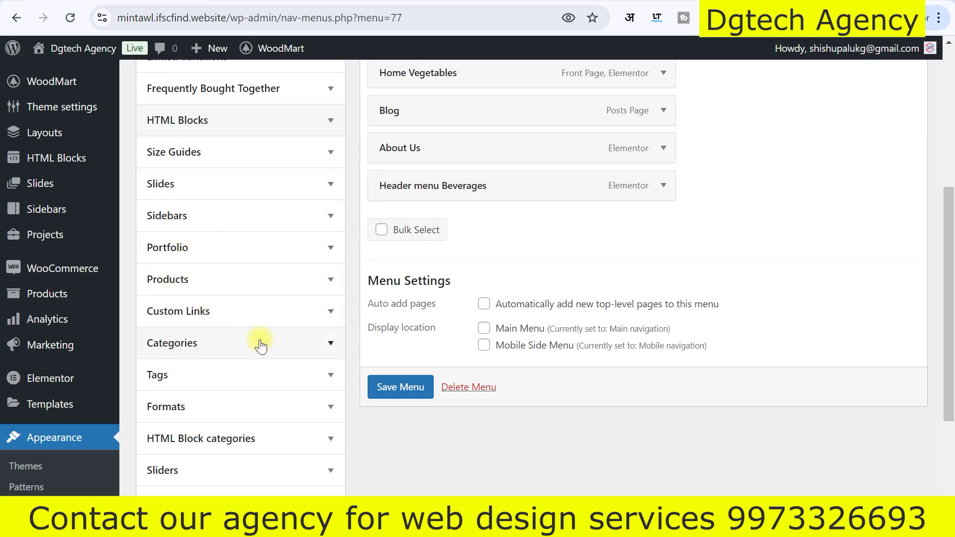
scroll(174, 317, down, 2)
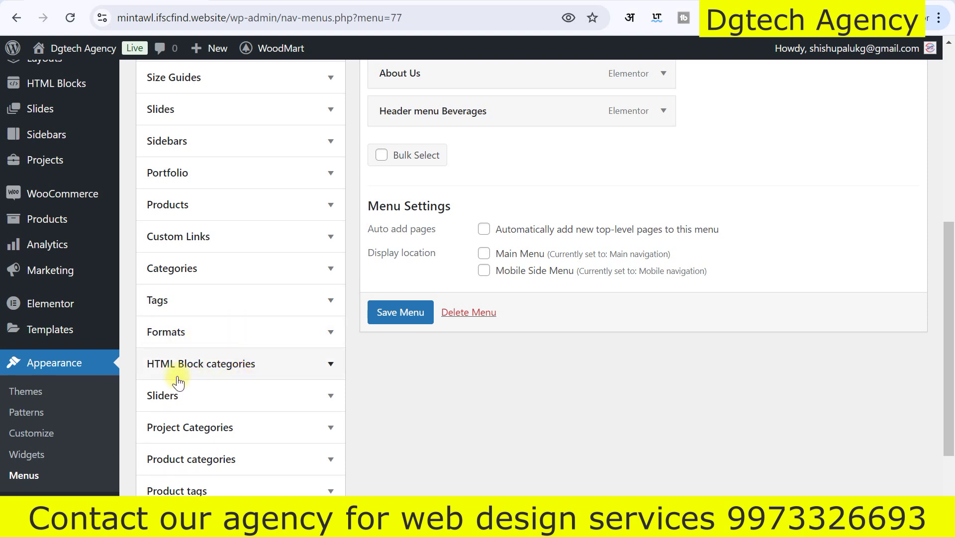
scroll(247, 378, down, 2)
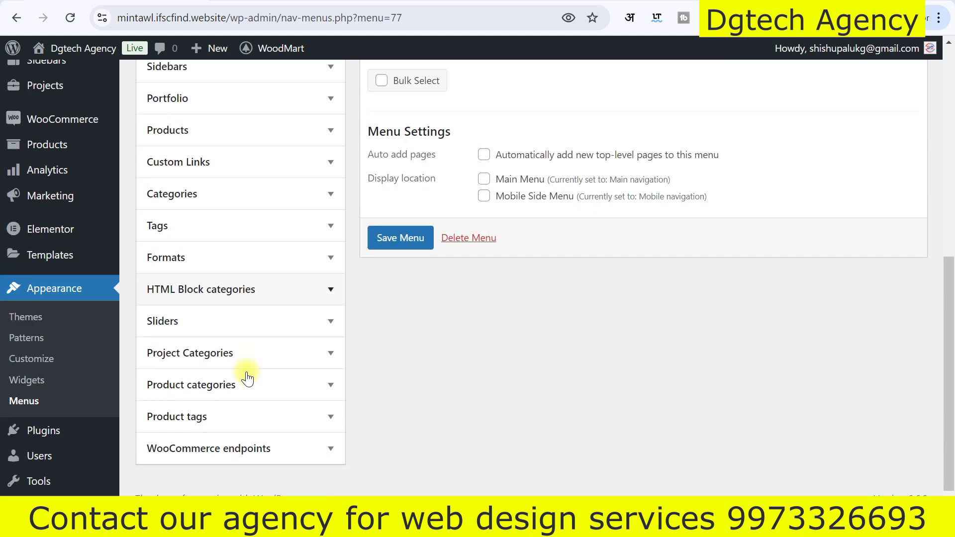
scroll(246, 381, up, 2)
scroll(245, 303, up, 2)
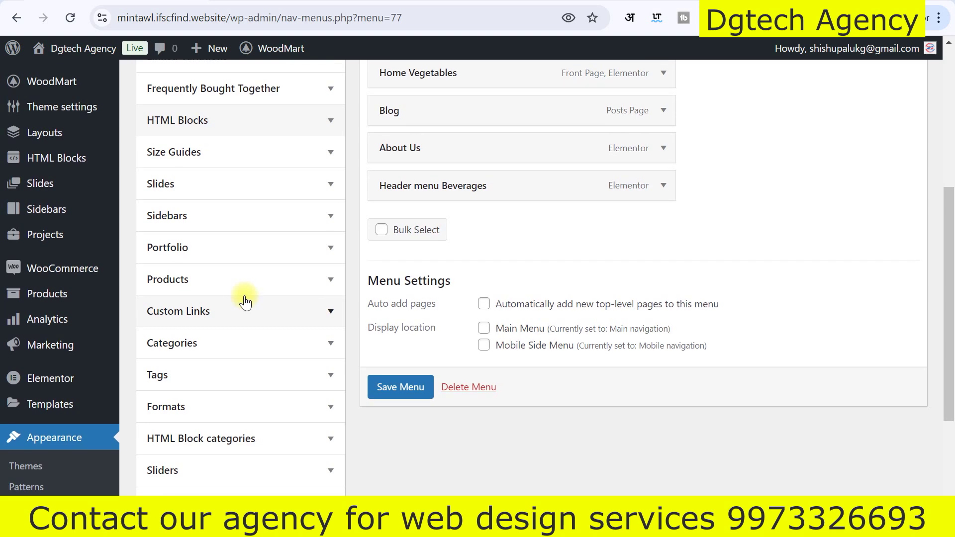
scroll(245, 302, up, 4)
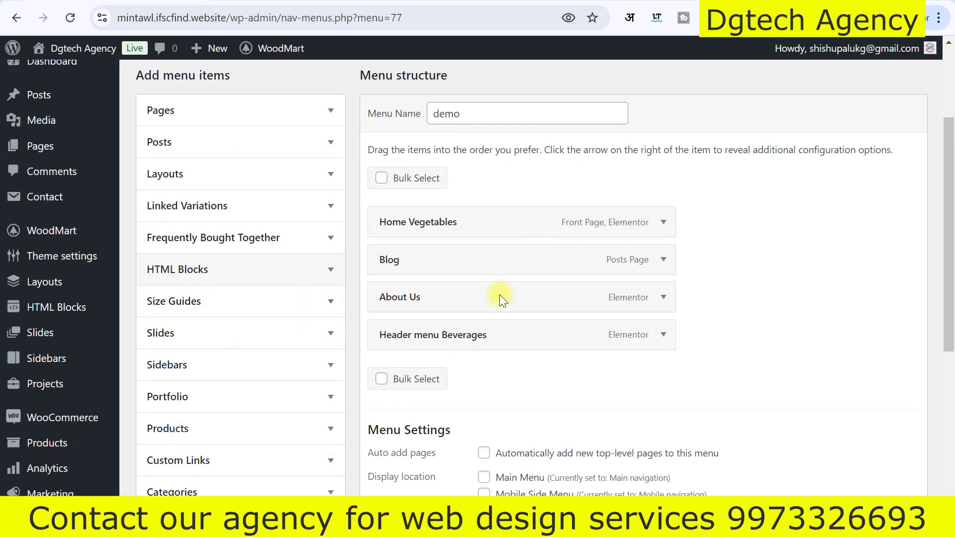
scroll(735, 242, down, 2)
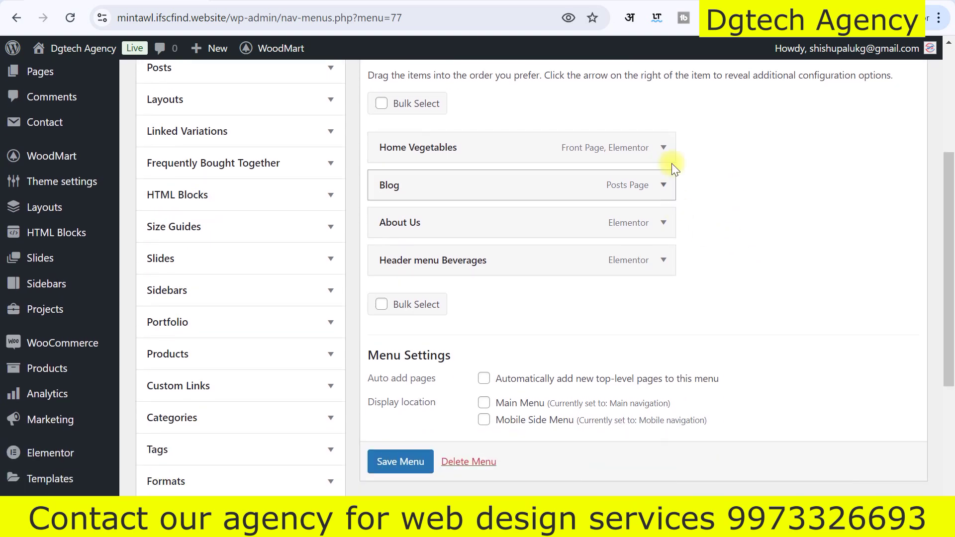
Check the Home Vegetables item's settings and save the demo menu.
click(663, 148)
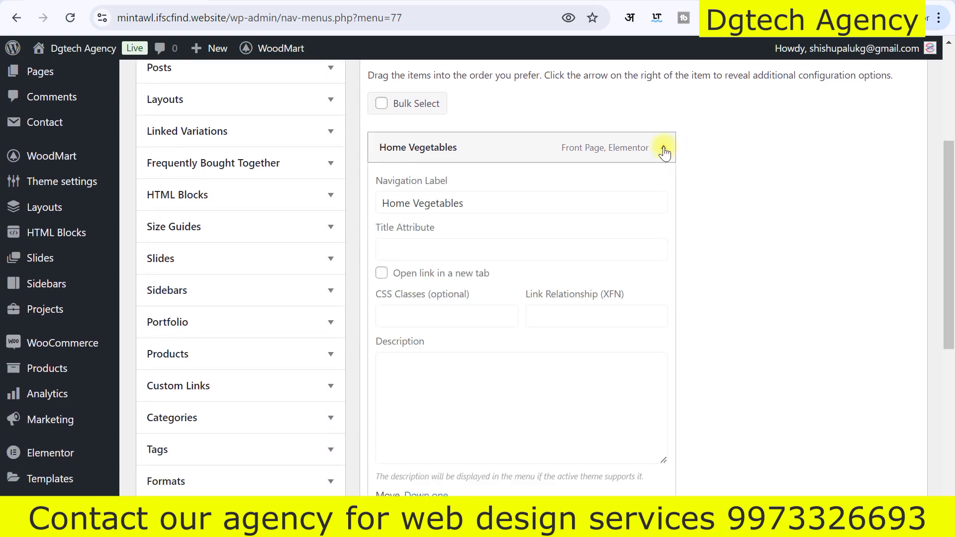
scroll(584, 221, down, 3)
scroll(568, 175, up, 2)
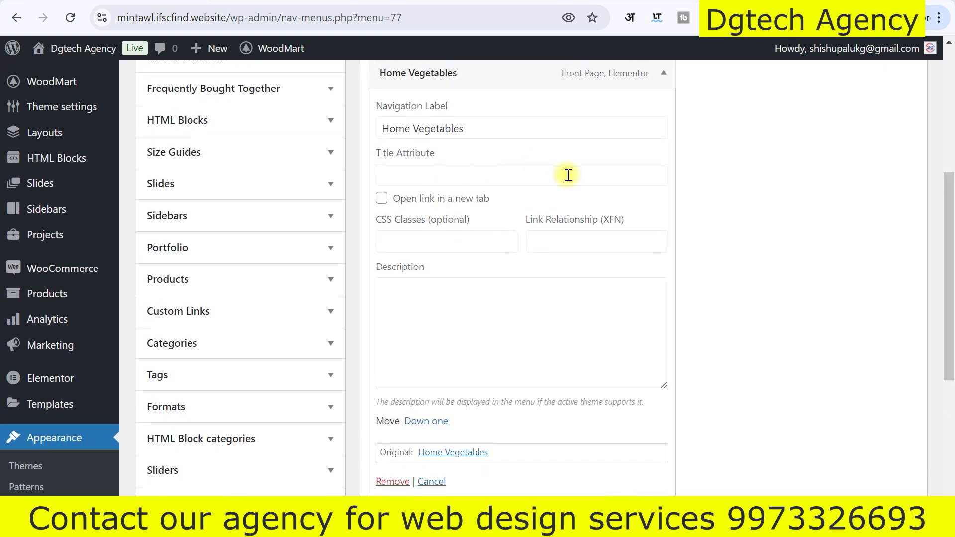
scroll(426, 197, up, 1)
click(672, 153)
scroll(393, 309, down, 3)
click(393, 311)
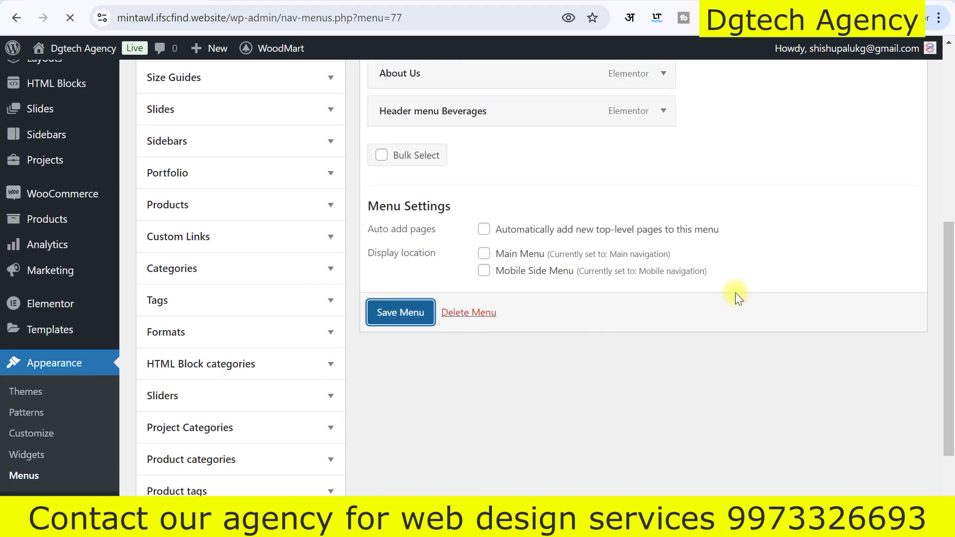
Expand the Home Vegetables item in the saved demo menu and examine its dropdown design, HTML block, label, image and extra options.
scroll(608, 282, down, 3)
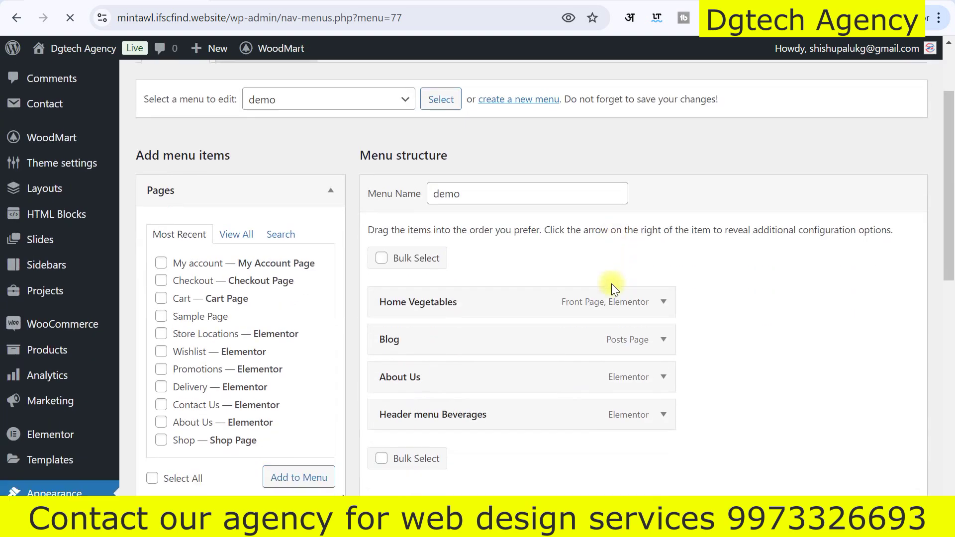
scroll(700, 232, down, 2)
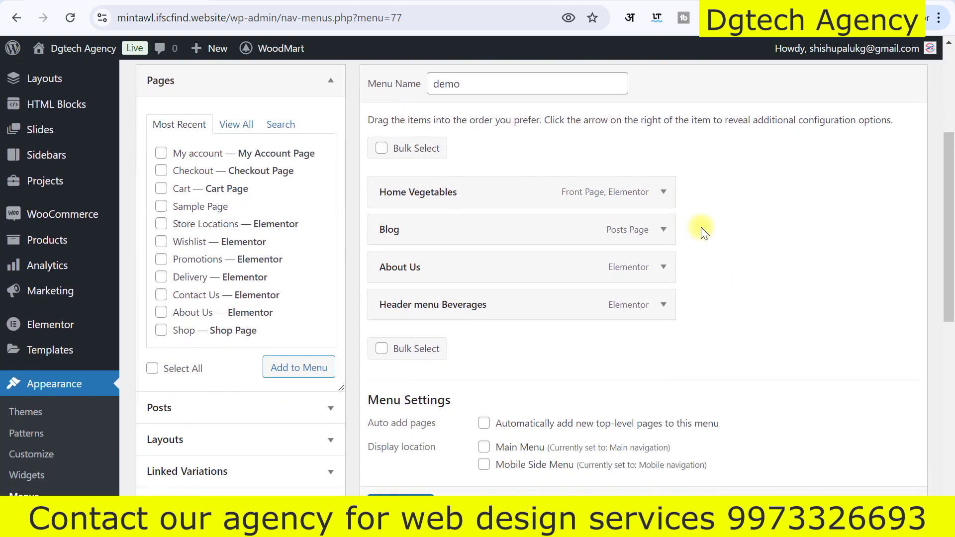
click(663, 194)
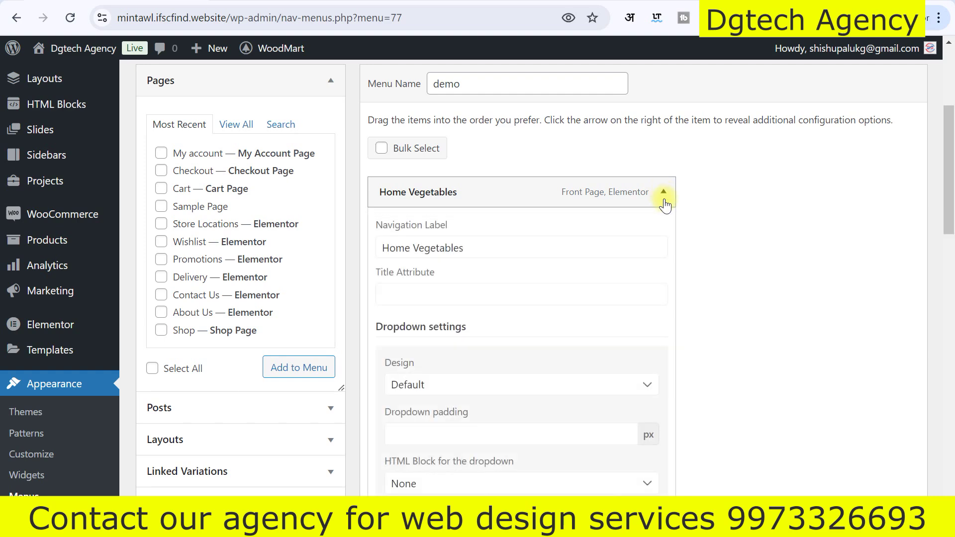
scroll(676, 221, down, 5)
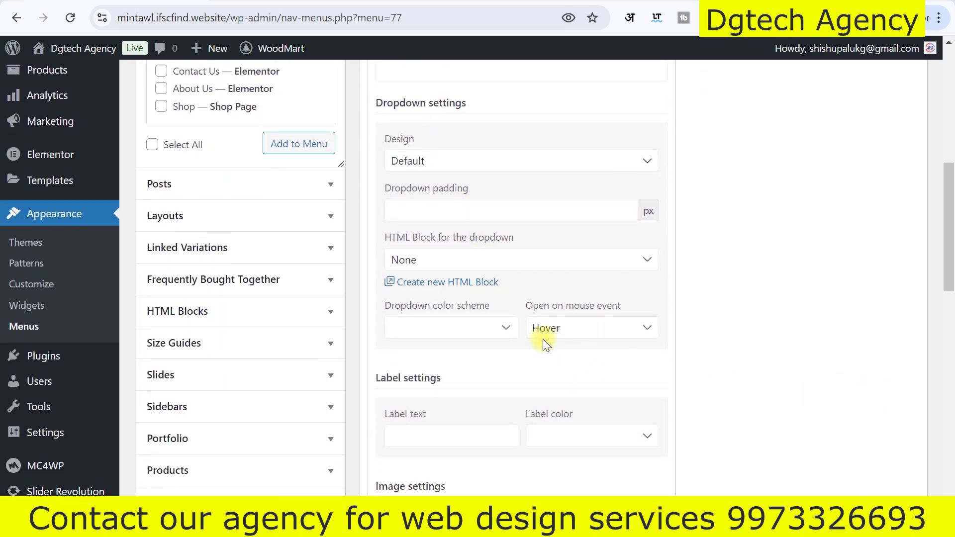
scroll(529, 341, up, 3)
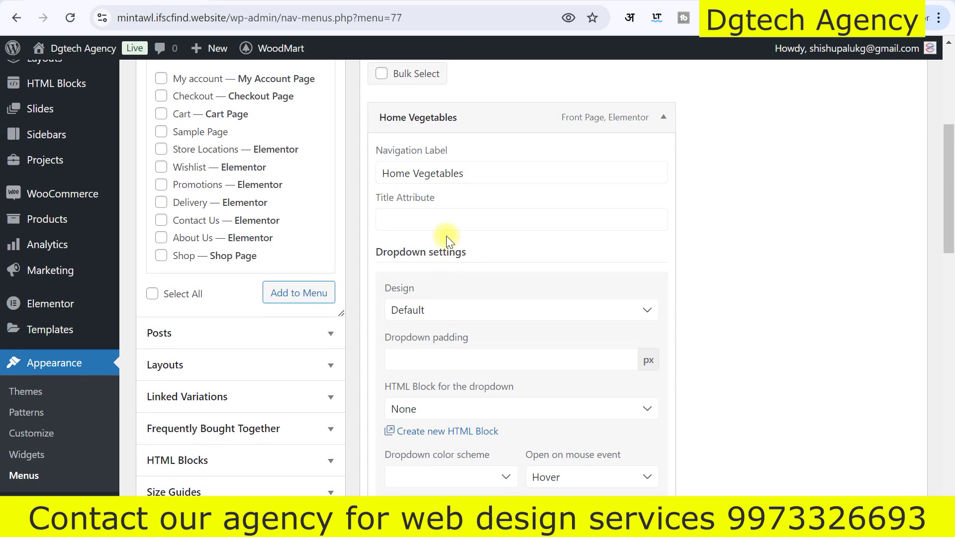
scroll(447, 236, down, 2)
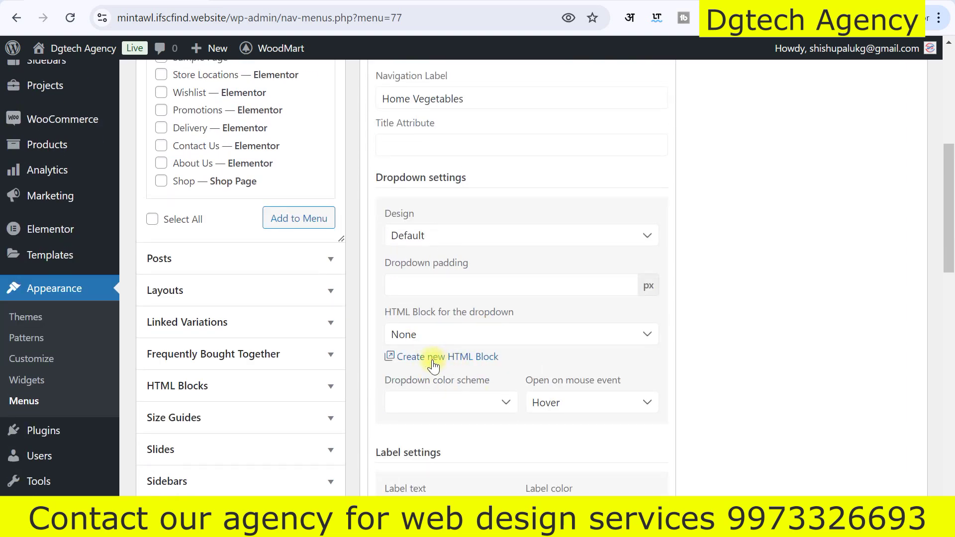
scroll(445, 314, up, 2)
click(450, 320)
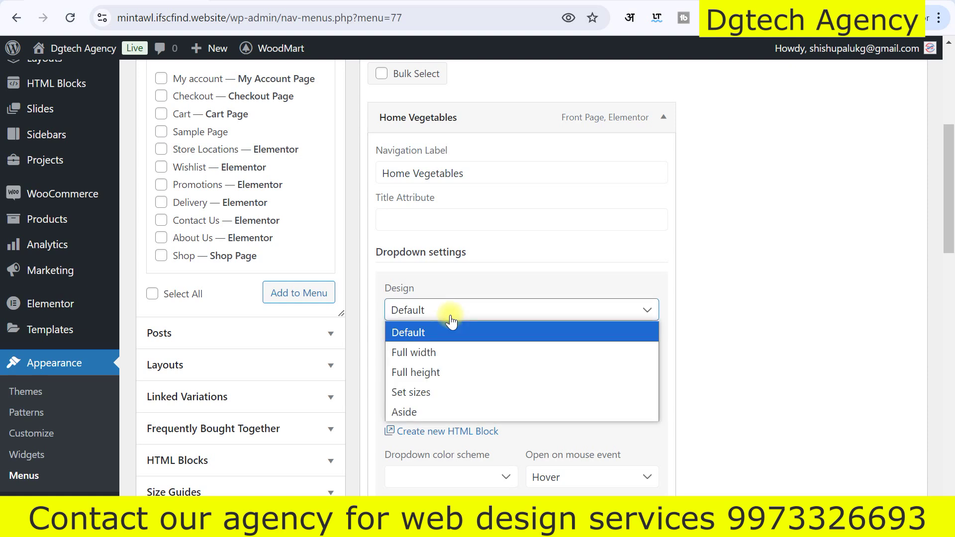
click(450, 318)
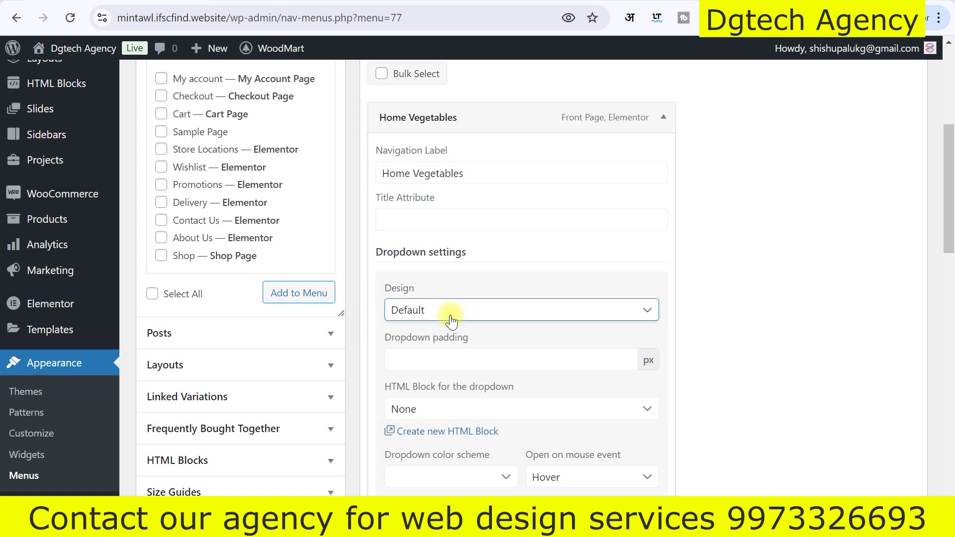
scroll(711, 301, down, 5)
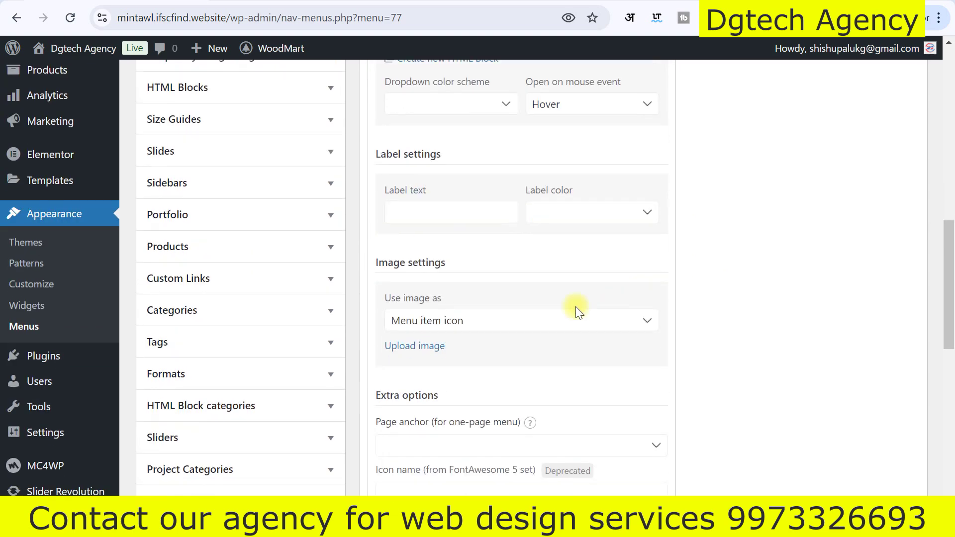
scroll(575, 307, down, 10)
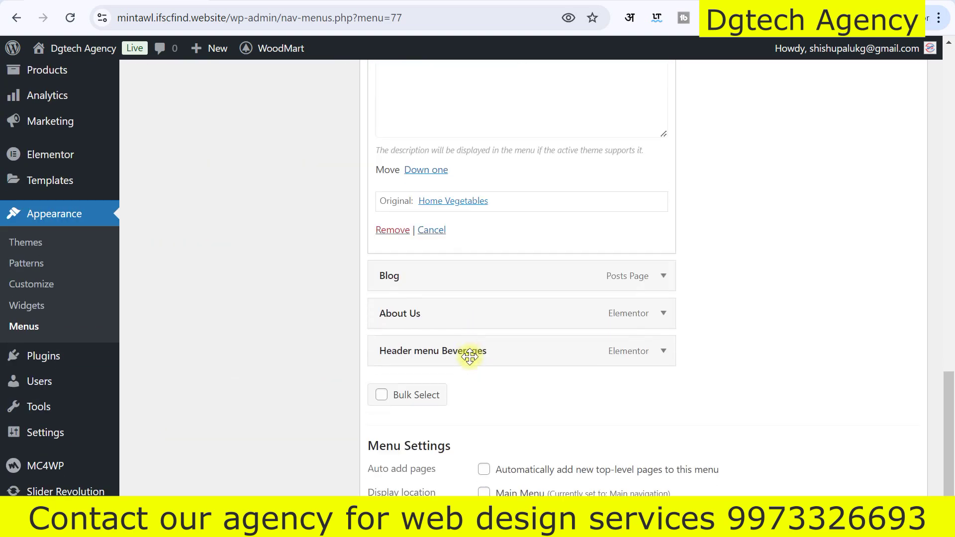
scroll(469, 356, up, 2)
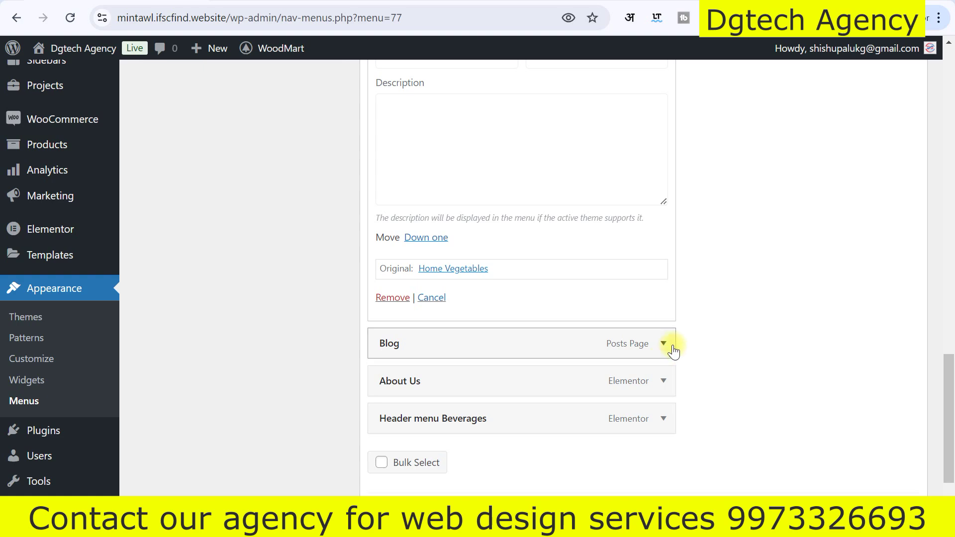
scroll(661, 277, up, 7)
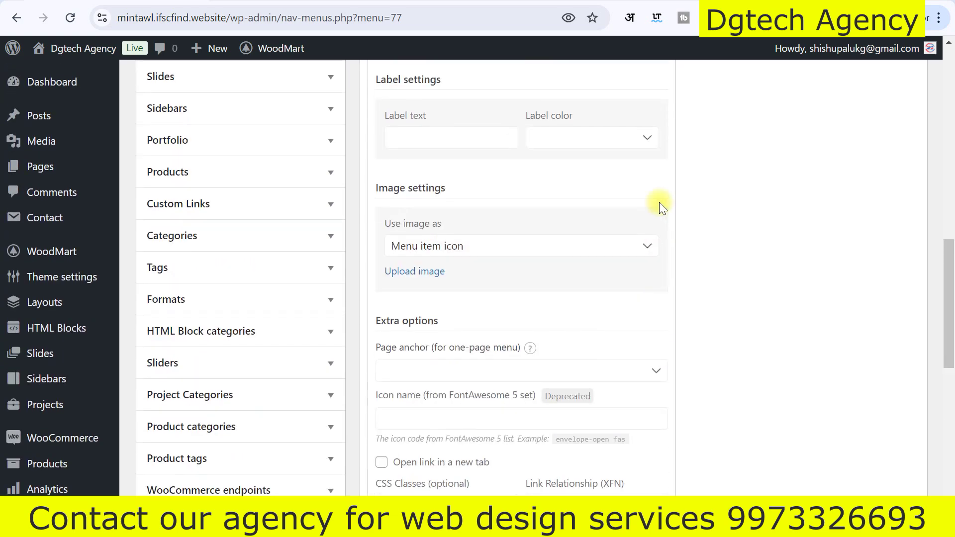
scroll(656, 204, up, 6)
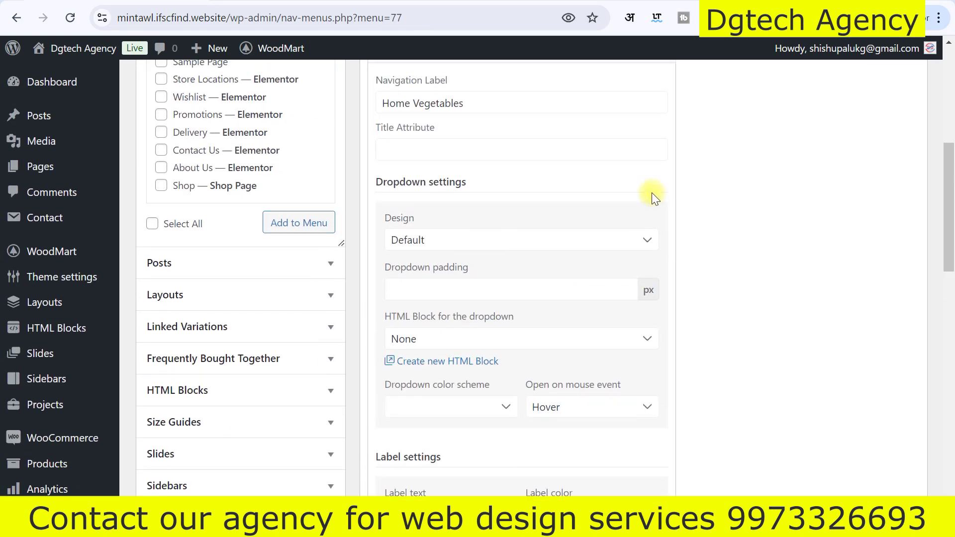
scroll(653, 198, up, 2)
Save the demo menu again and reload the live grocery homepage to review it.
scroll(629, 317, down, 3)
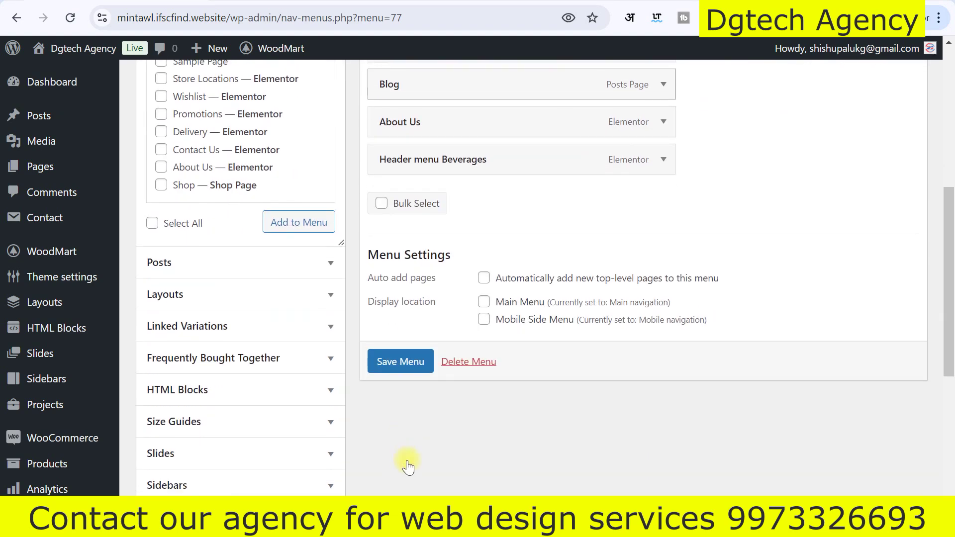
click(398, 356)
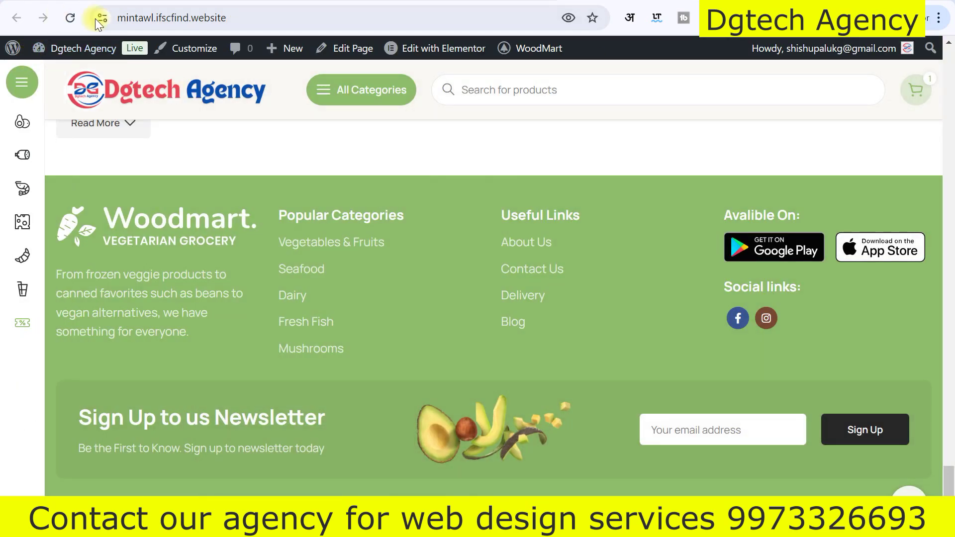
click(75, 19)
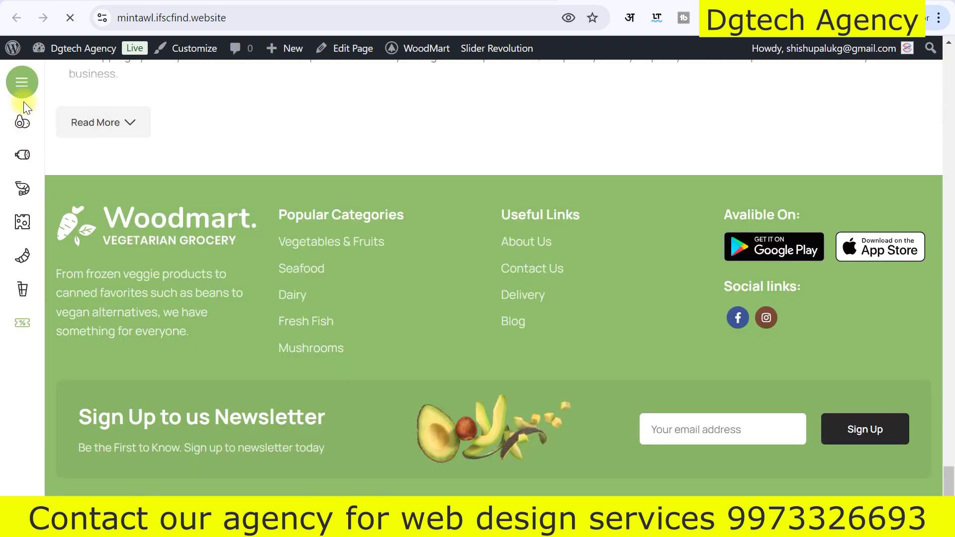
mouse_move(35, 110)
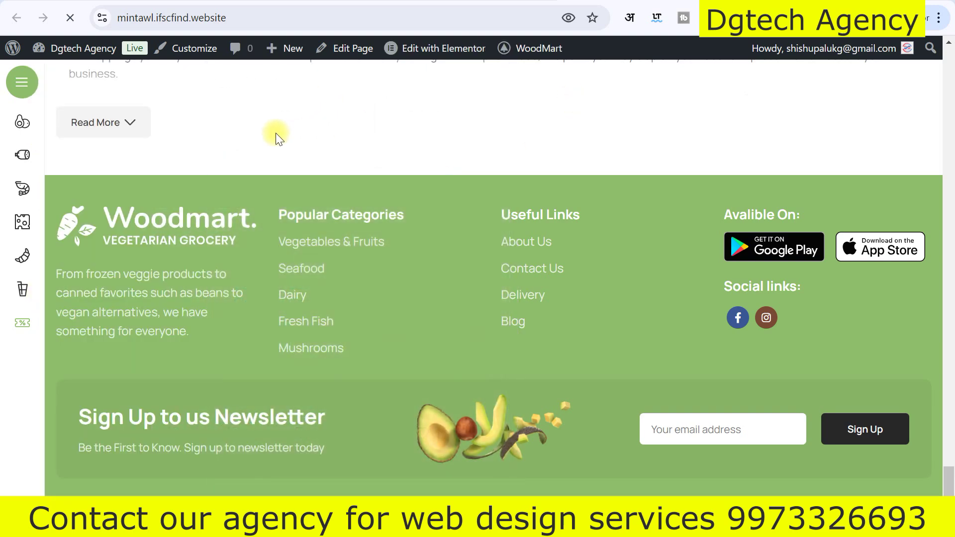
scroll(239, 213, up, 10)
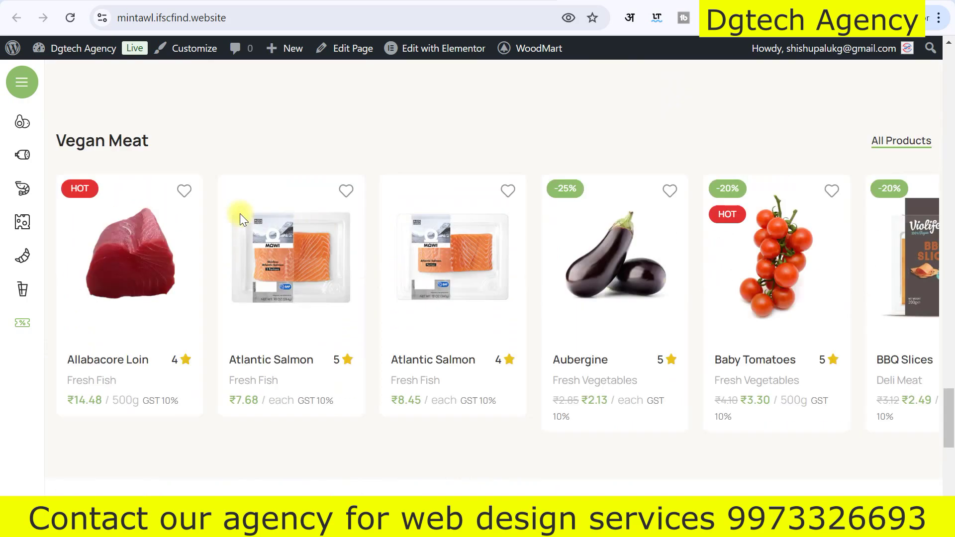
scroll(239, 214, up, 5)
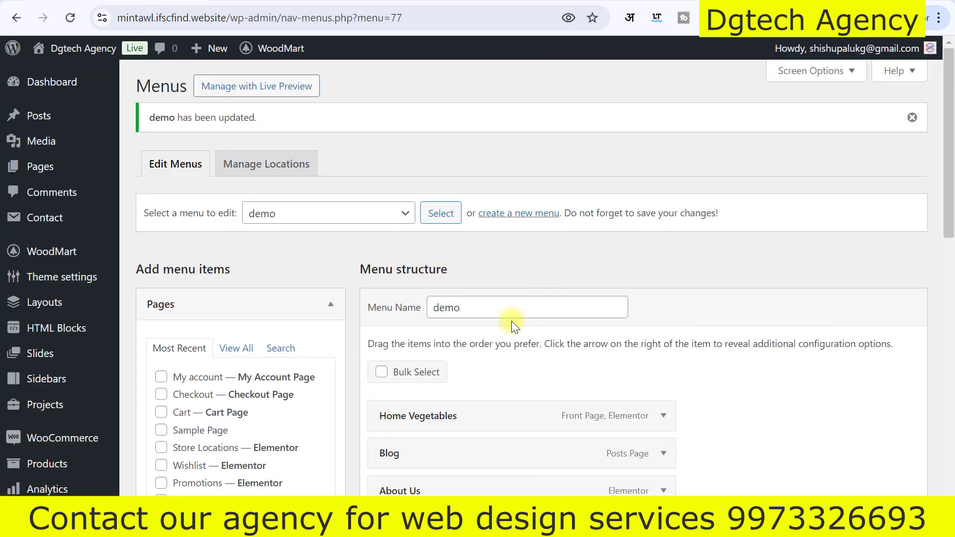
Delete the demo menu and confirm the deletion.
scroll(503, 312, down, 6)
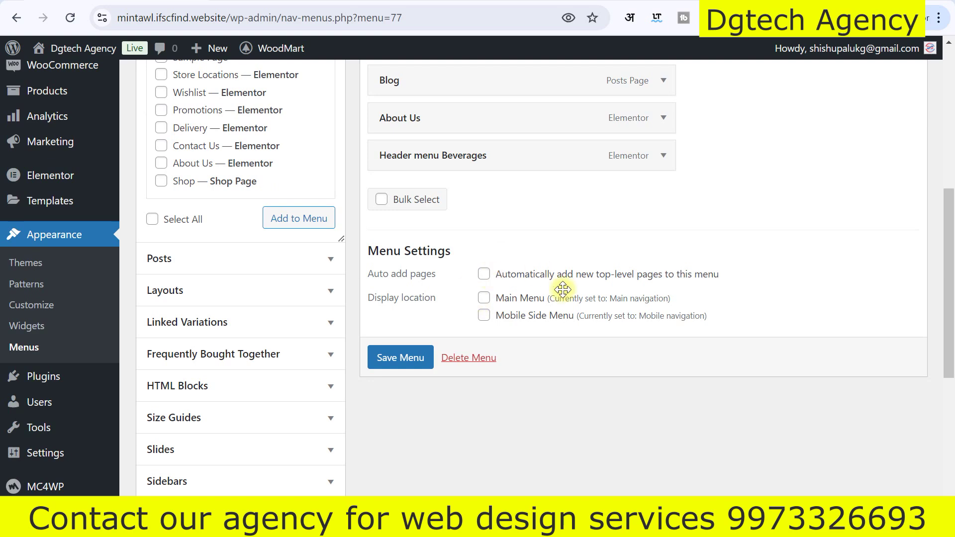
click(470, 358)
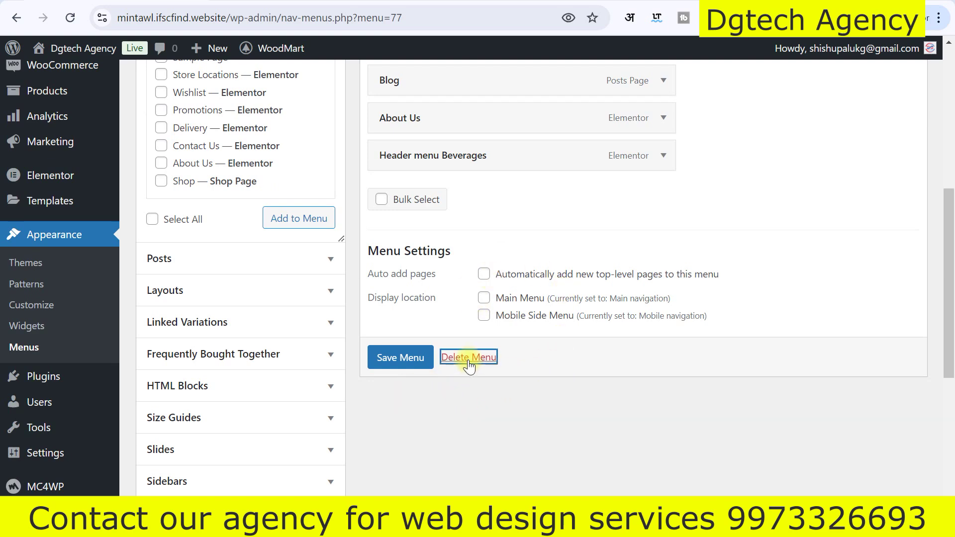
click(545, 128)
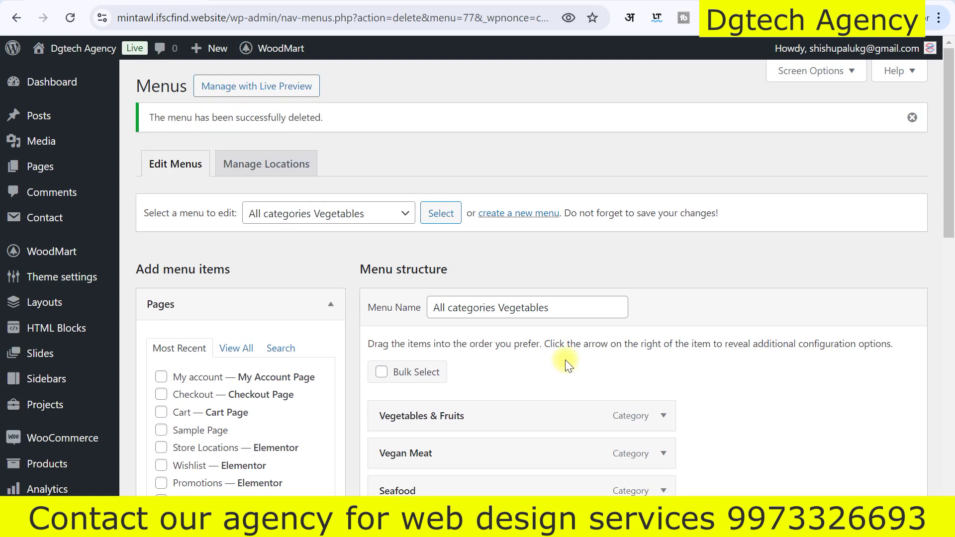
scroll(564, 359, down, 1)
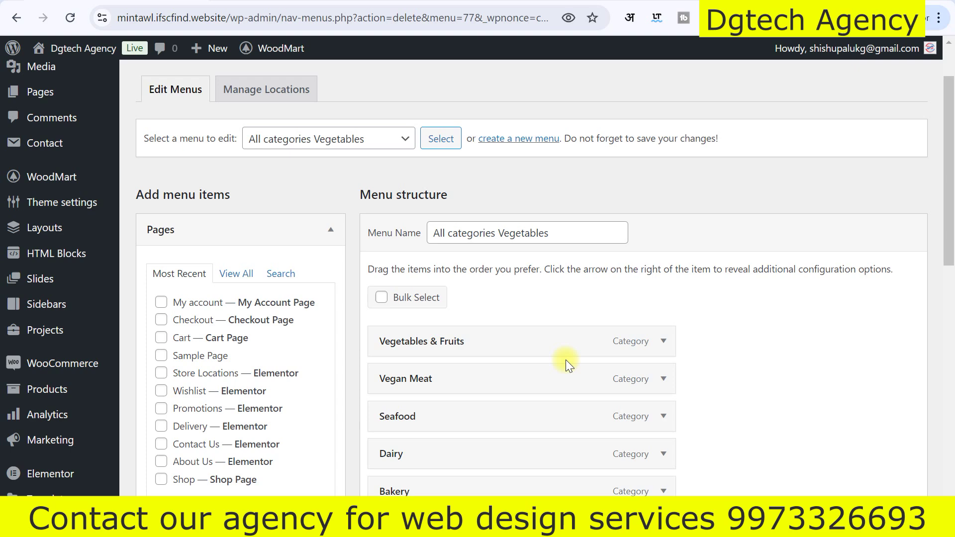
scroll(565, 360, up, 1)
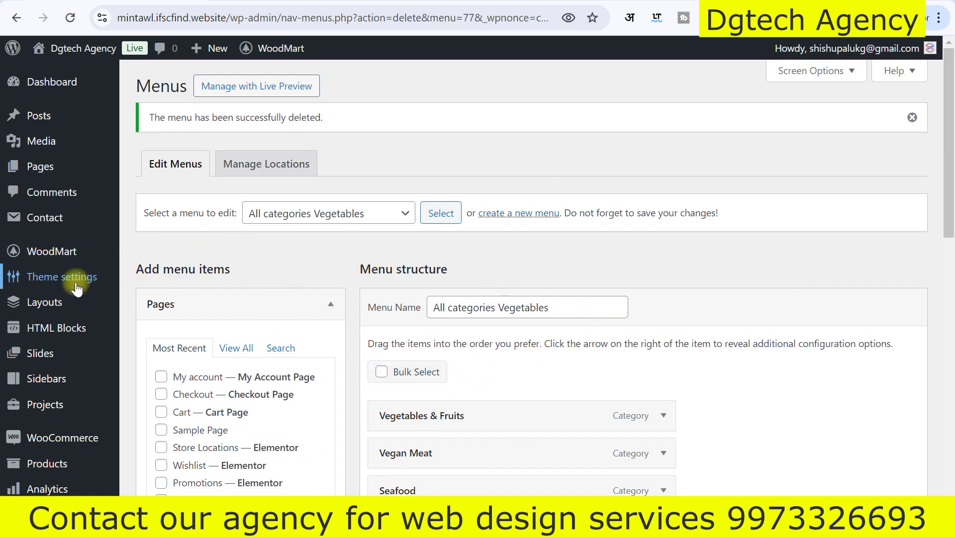
Open the main page of the WoodMart theme settings.
mouse_move(77, 277)
click(159, 73)
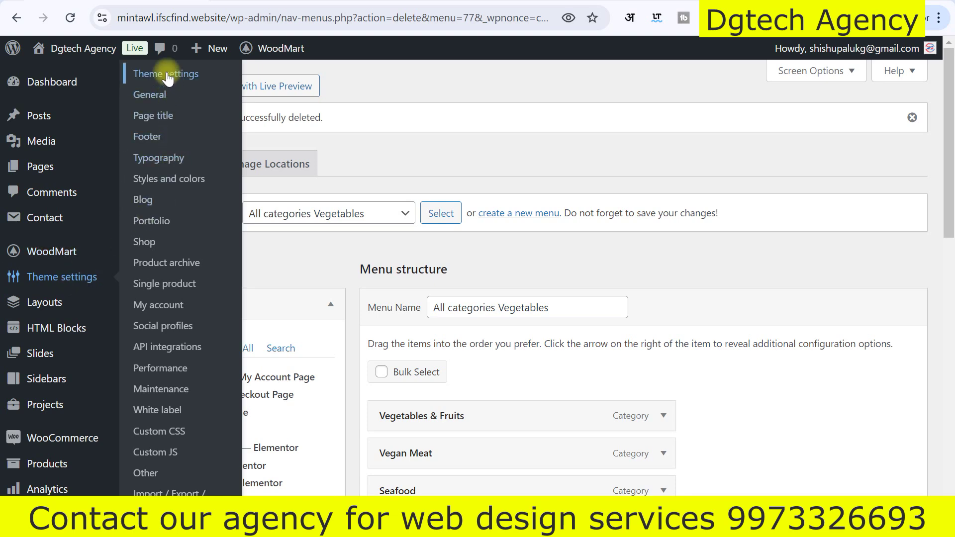
click(541, 112)
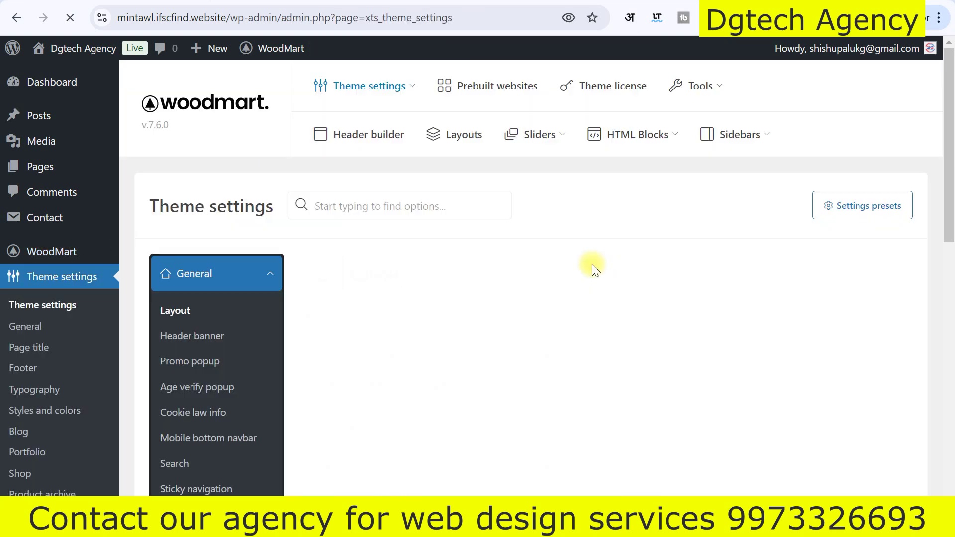
Examine the General Layout settings and list the available choices for the site's default header.
scroll(527, 329, down, 2)
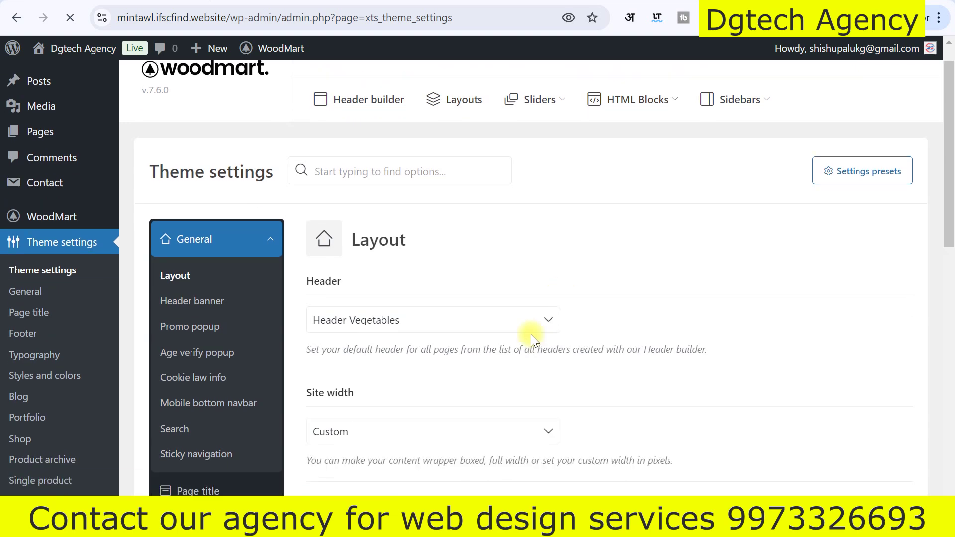
scroll(505, 333, down, 2)
scroll(556, 279, down, 2)
scroll(460, 247, up, 2)
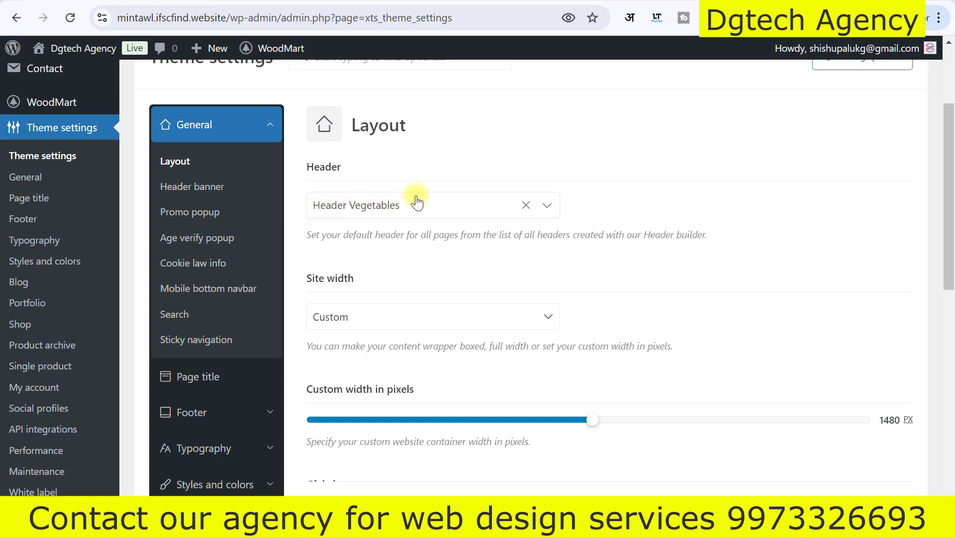
click(370, 209)
scroll(371, 211, up, 2)
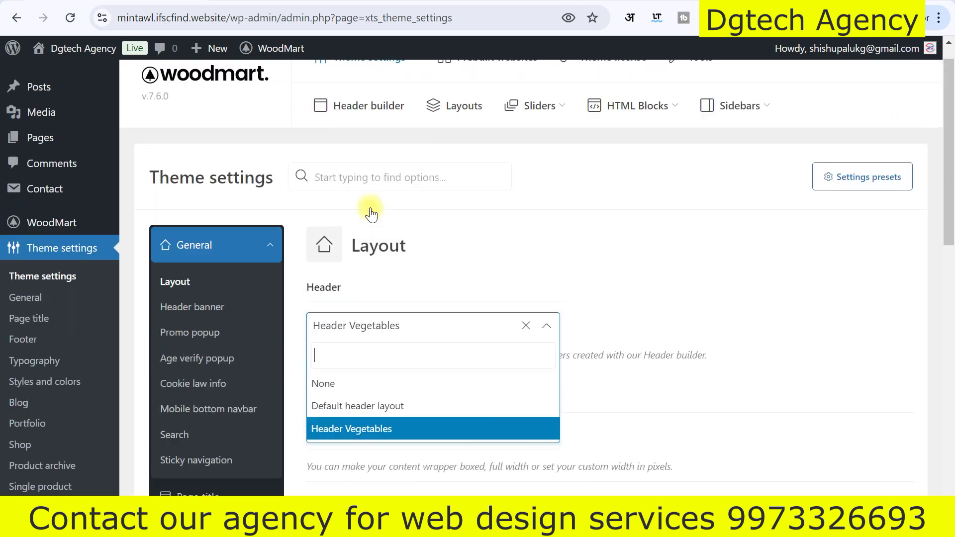
scroll(388, 218, down, 1)
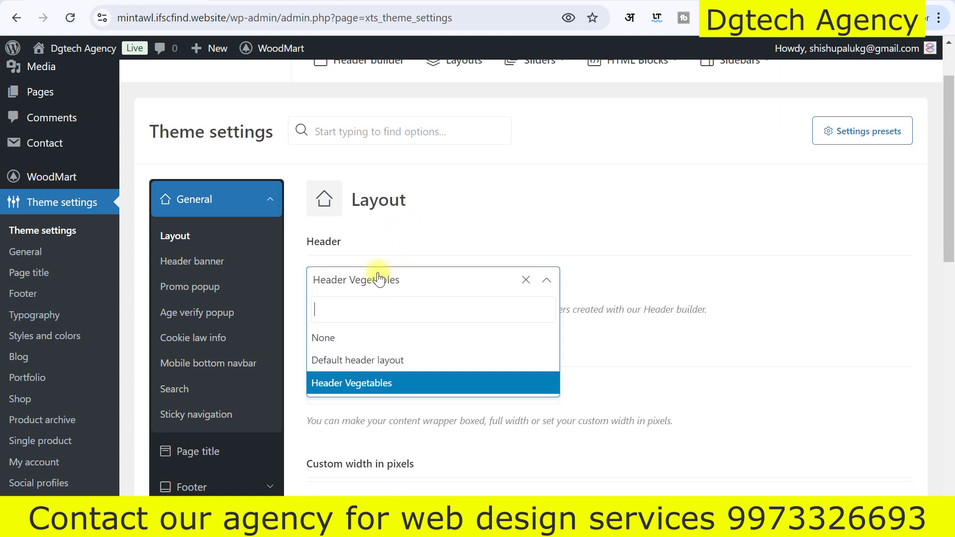
scroll(497, 214, up, 2)
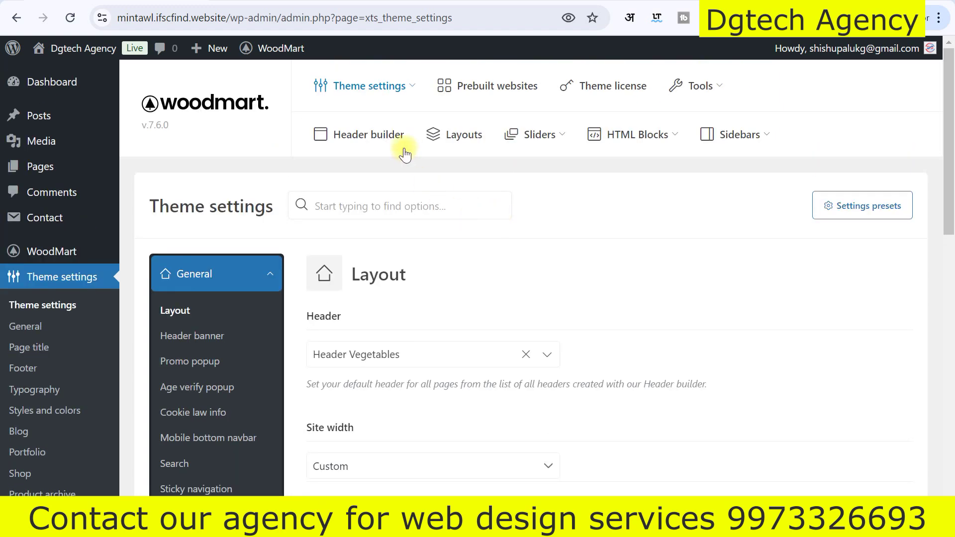
Open the header builder to view the existing headers, and return to the theme settings.
click(360, 140)
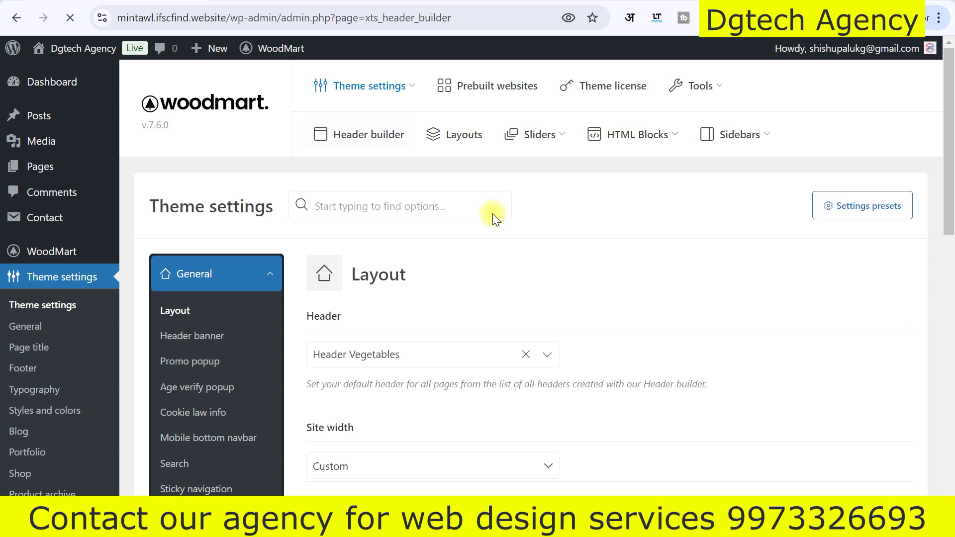
scroll(492, 213, down, 2)
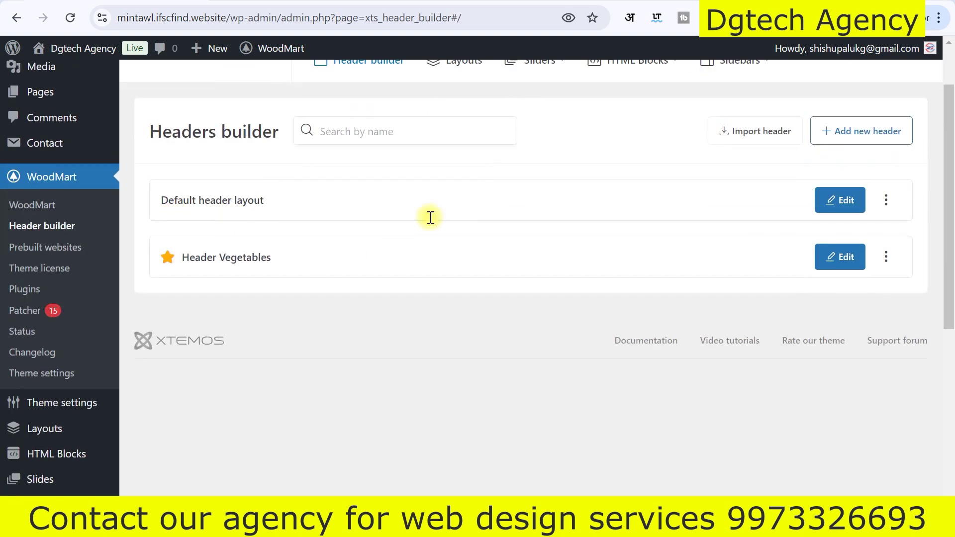
scroll(285, 280, up, 2)
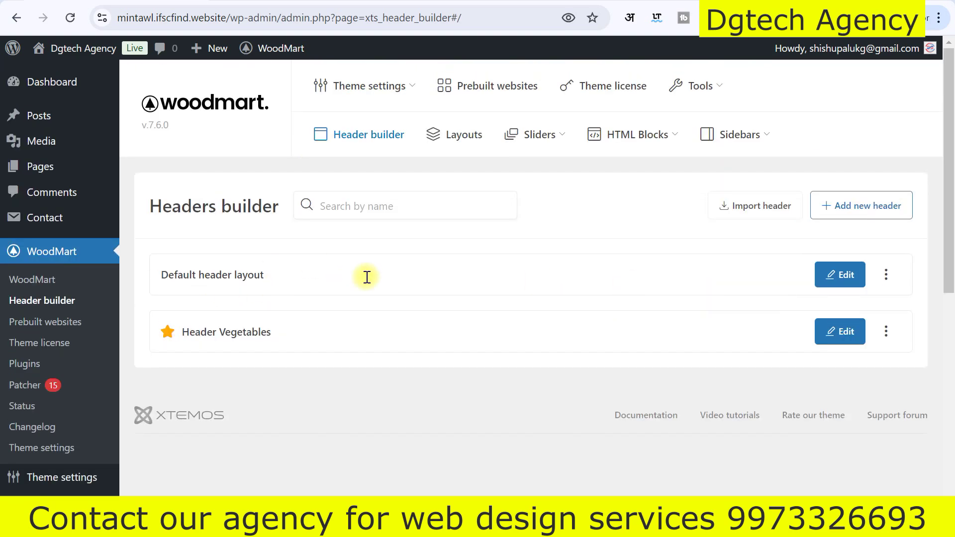
click(374, 85)
Examine the site width choices and the custom width setting in the General Layout settings.
scroll(298, 289, down, 2)
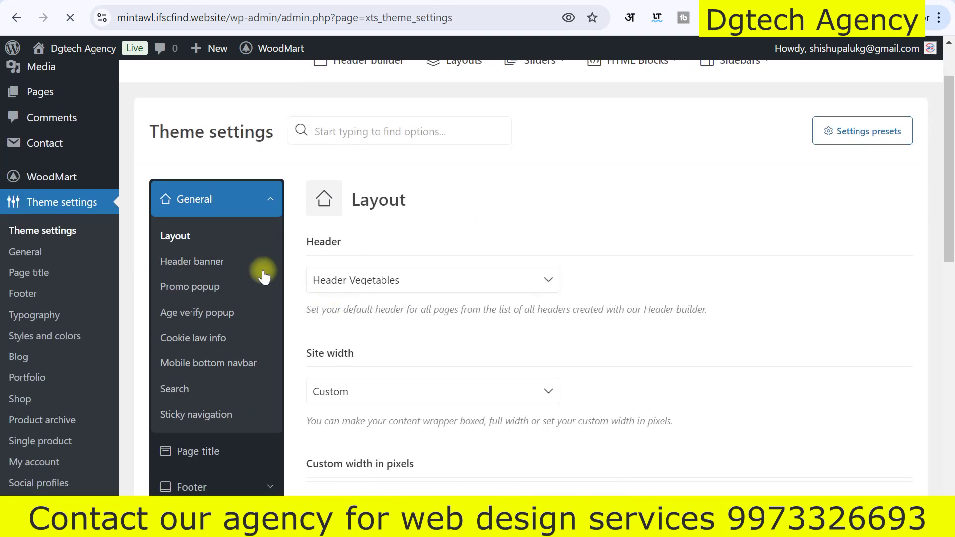
scroll(355, 281, down, 2)
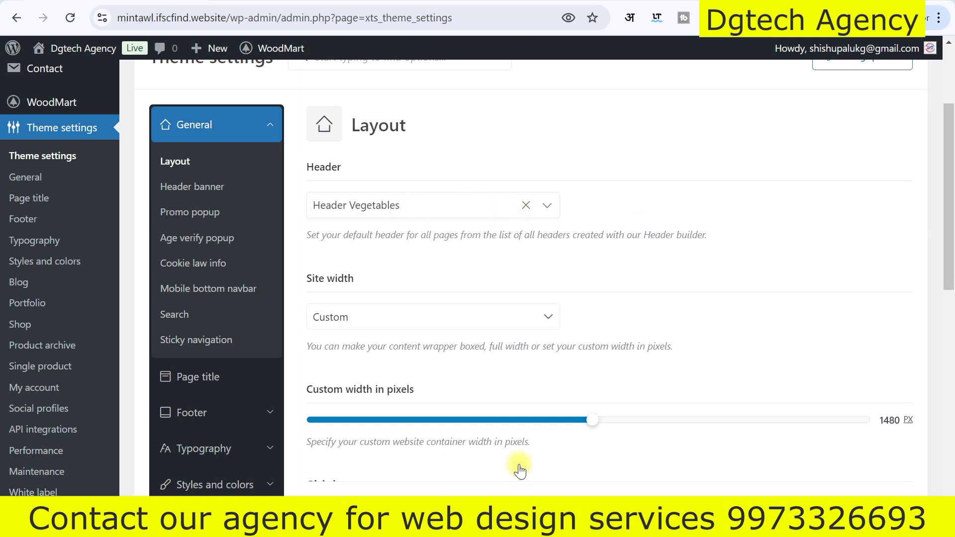
scroll(488, 391, down, 2)
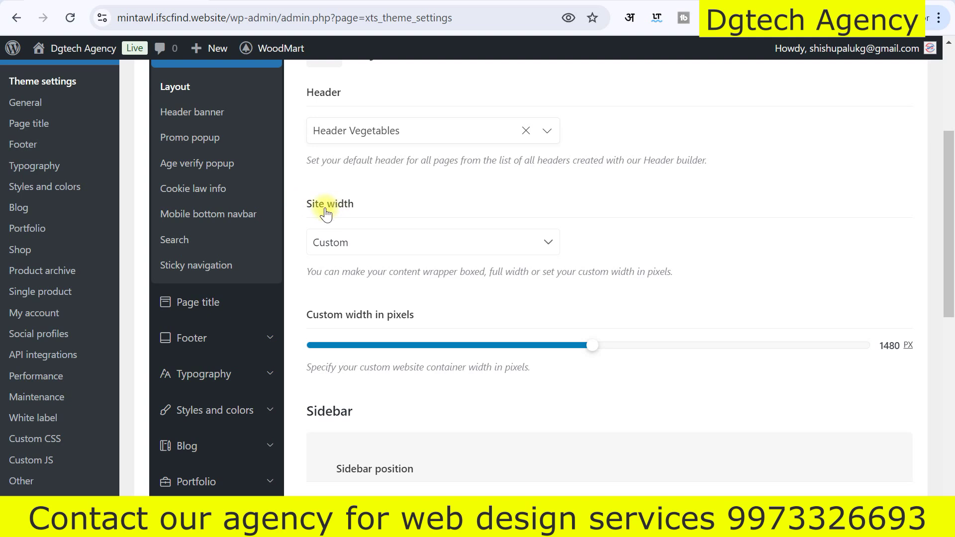
click(372, 250)
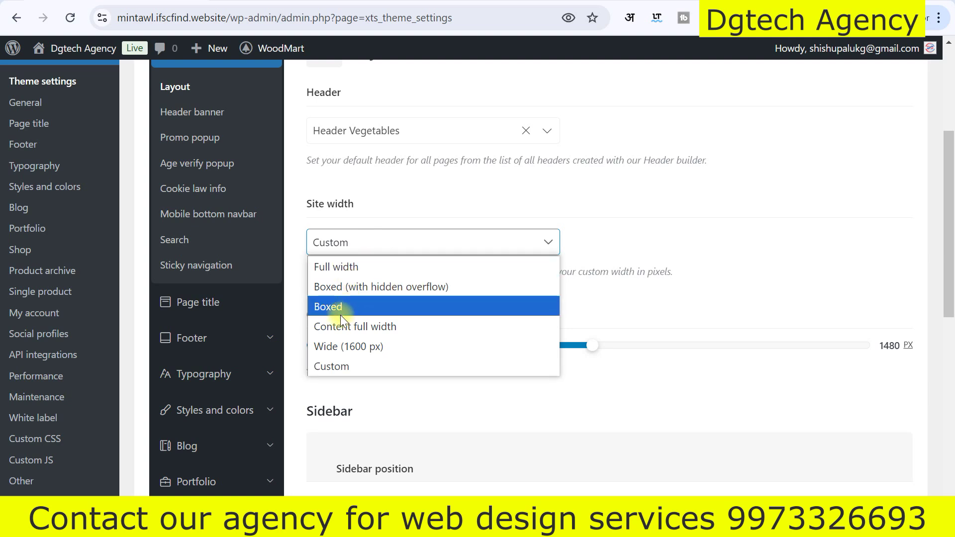
click(637, 221)
click(416, 256)
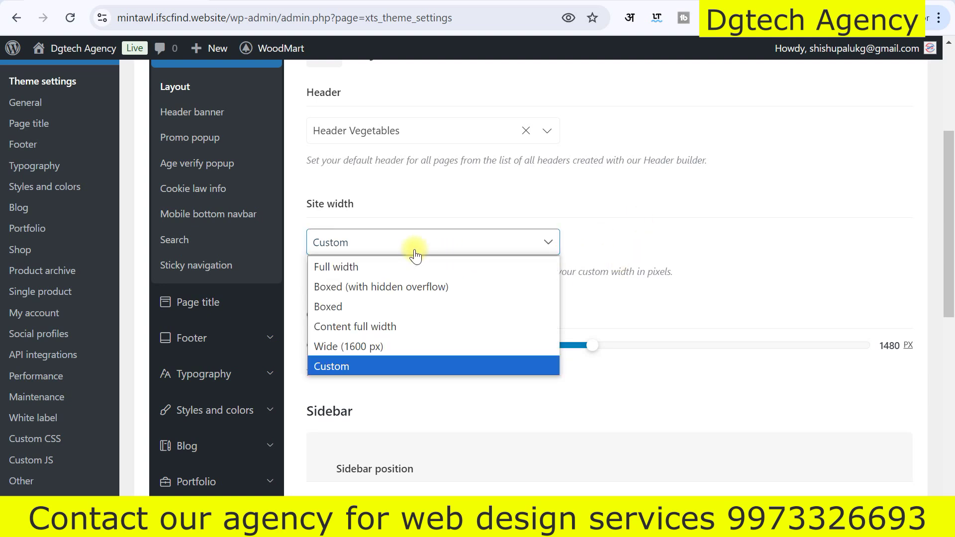
click(416, 256)
scroll(414, 263, down, 1)
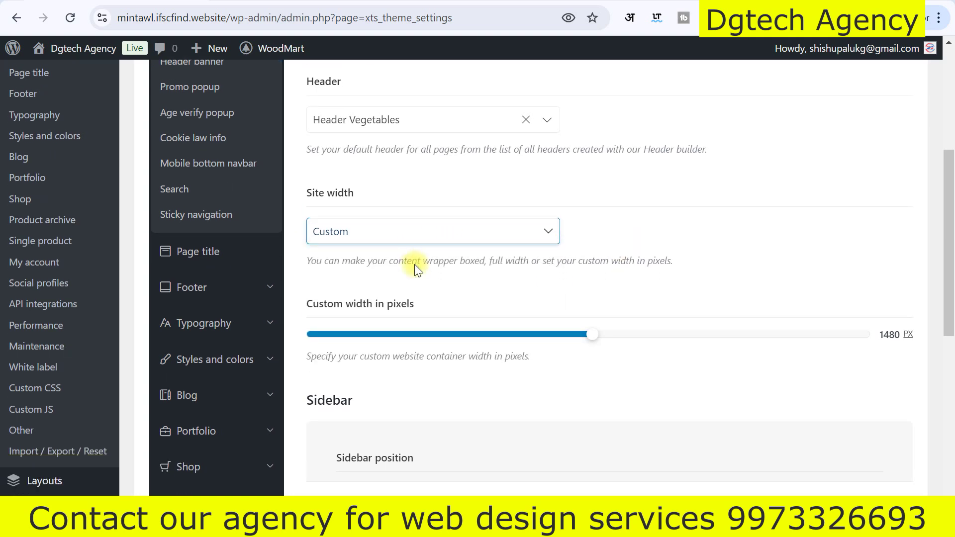
Set the sidebar position to Without and review the sidebar size and mobile off-canvas options.
scroll(392, 371, down, 5)
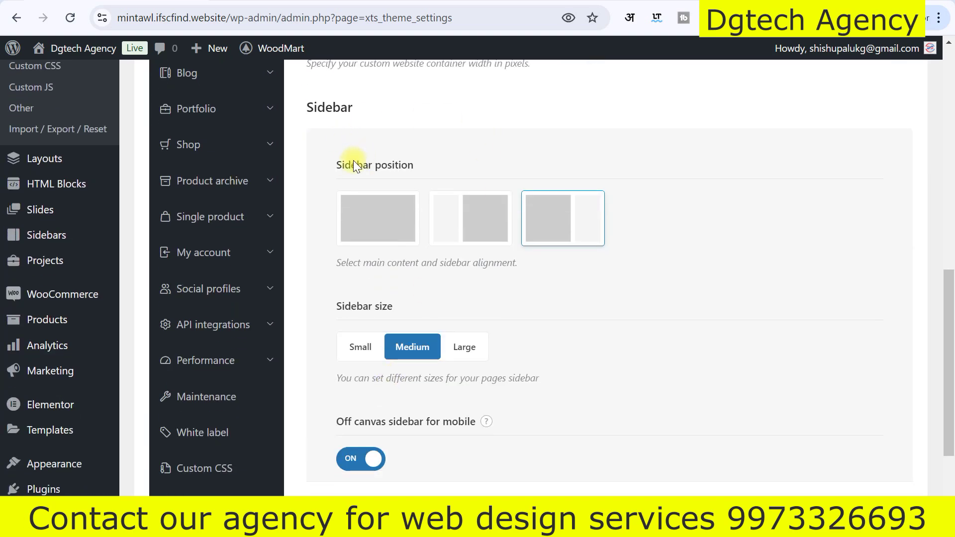
drag(404, 163, 414, 162)
click(414, 162)
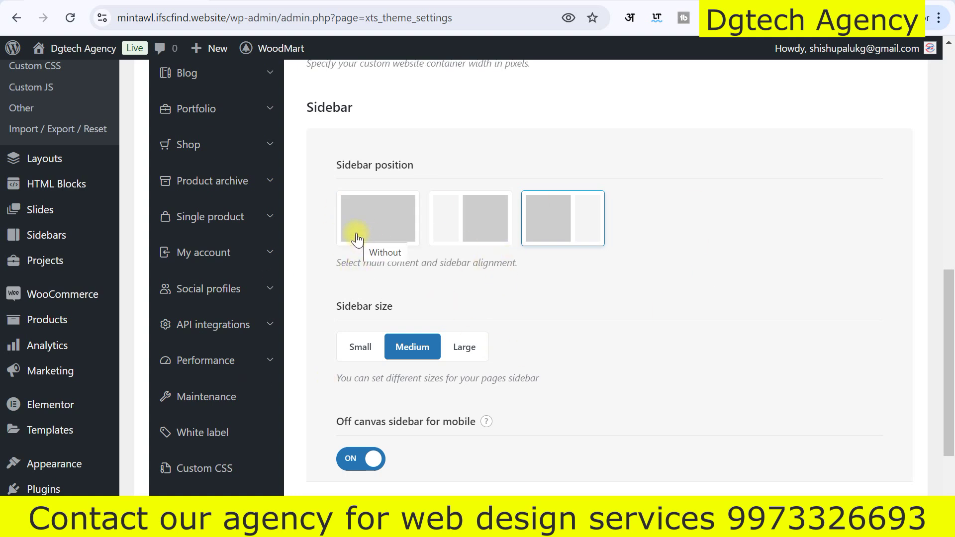
click(371, 221)
scroll(630, 352, down, 2)
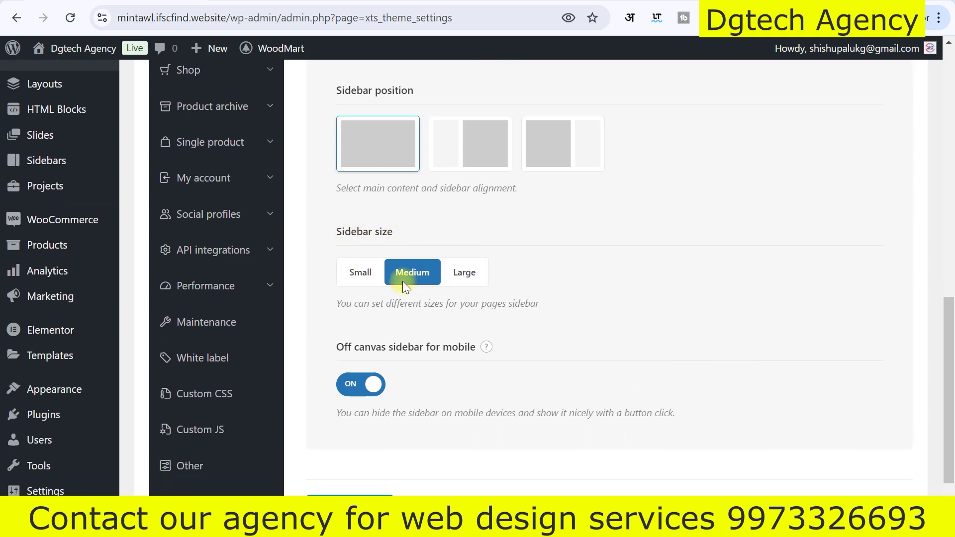
scroll(559, 326, down, 3)
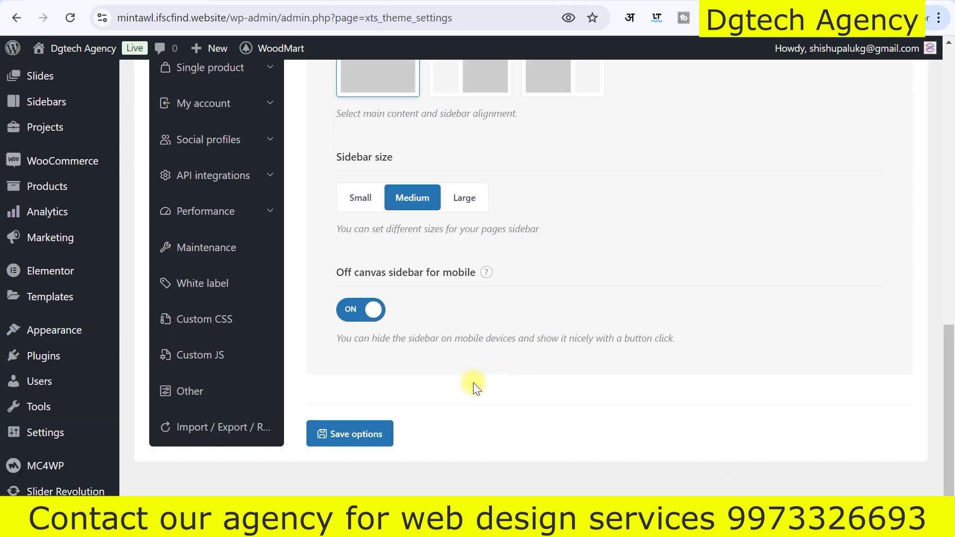
click(324, 395)
scroll(440, 386, up, 6)
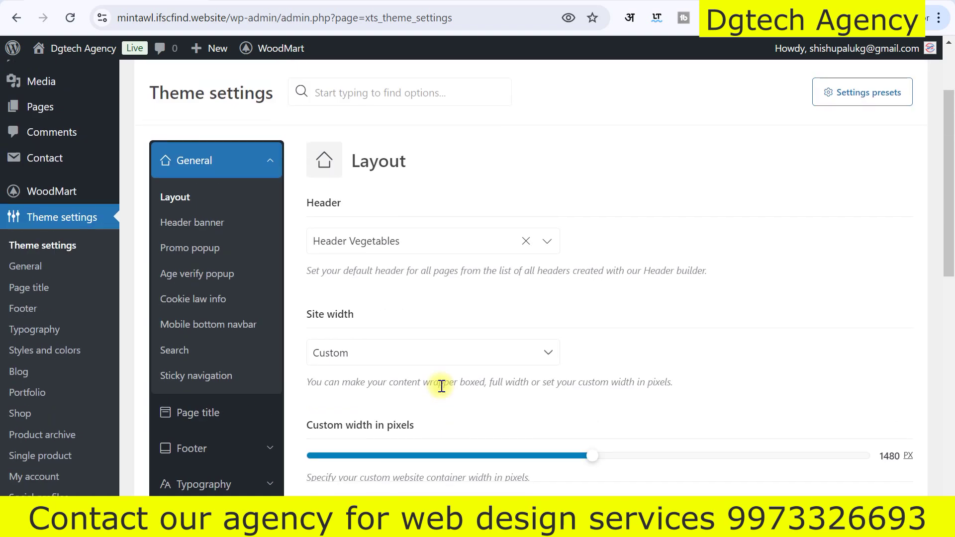
Open the Header banner settings and examine the banner switch, link and content options.
scroll(516, 335, down, 2)
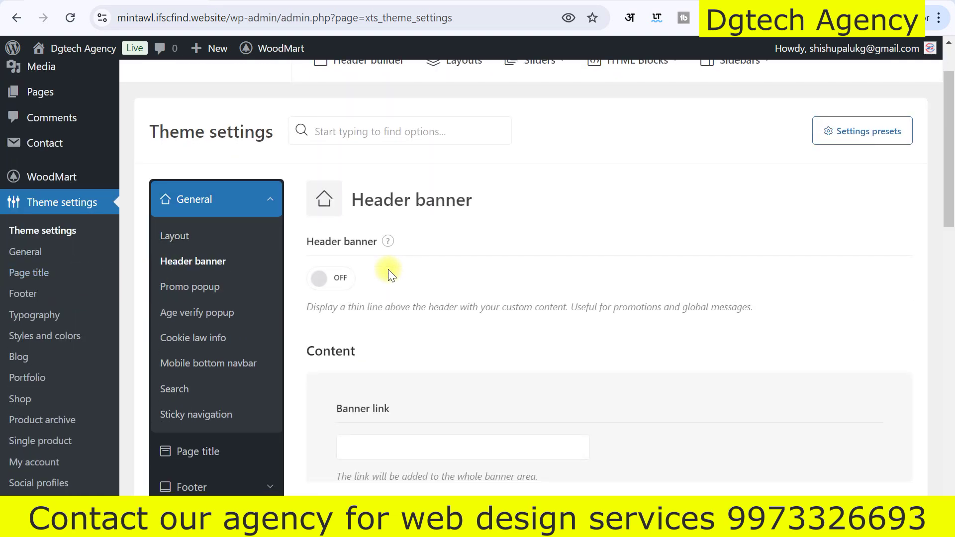
scroll(389, 279, down, 3)
scroll(389, 285, up, 1)
scroll(390, 287, down, 4)
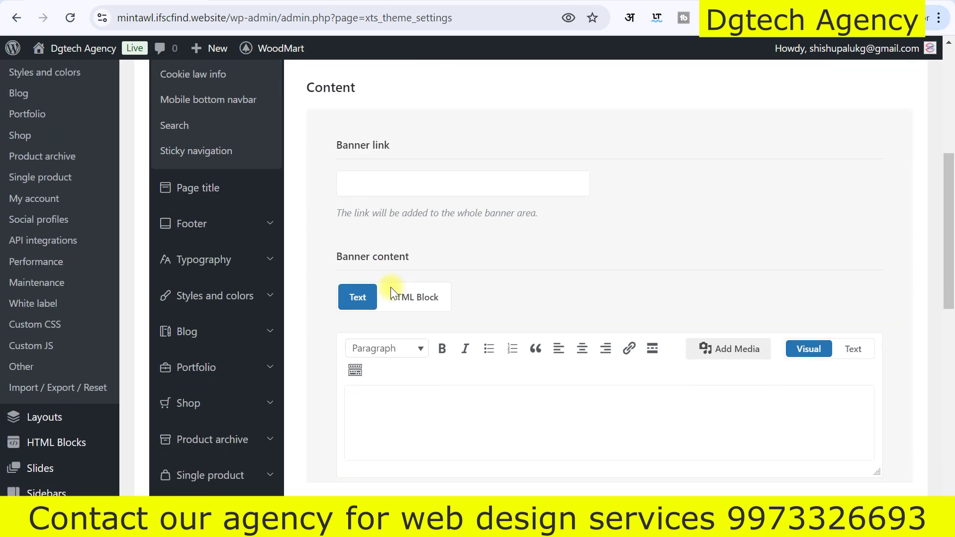
scroll(390, 287, up, 3)
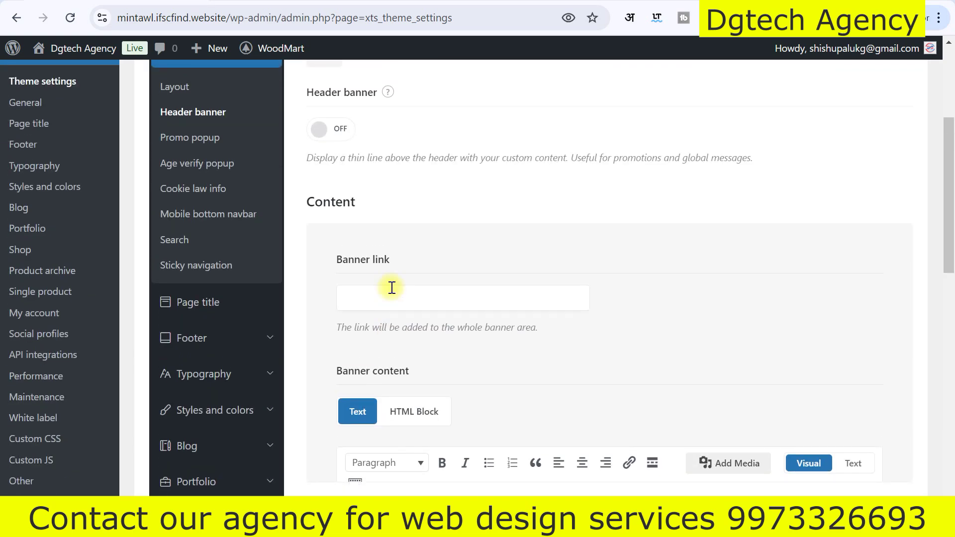
scroll(391, 288, down, 4)
scroll(391, 287, up, 6)
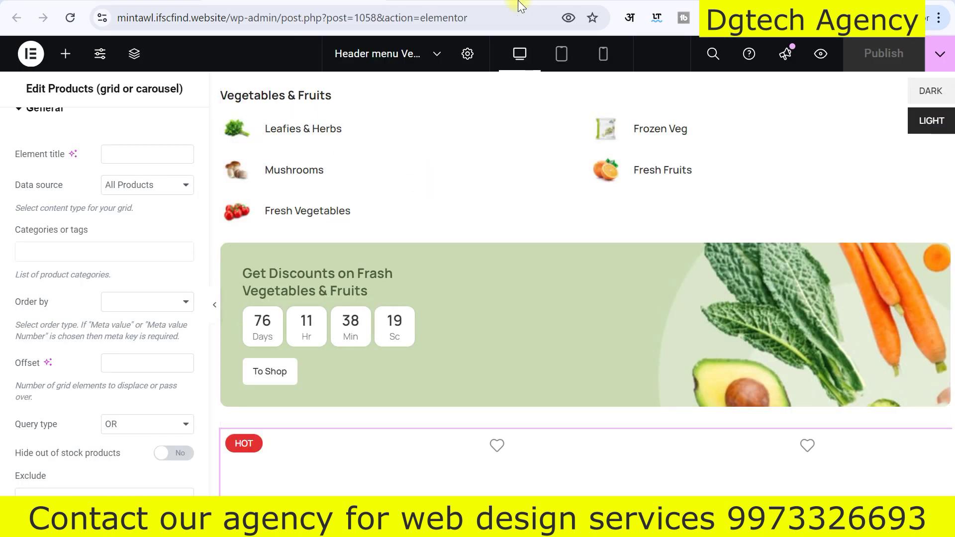
Find the live grocery homepage among the open pages, view its header area, and return to the Header banner settings.
click(363, 2)
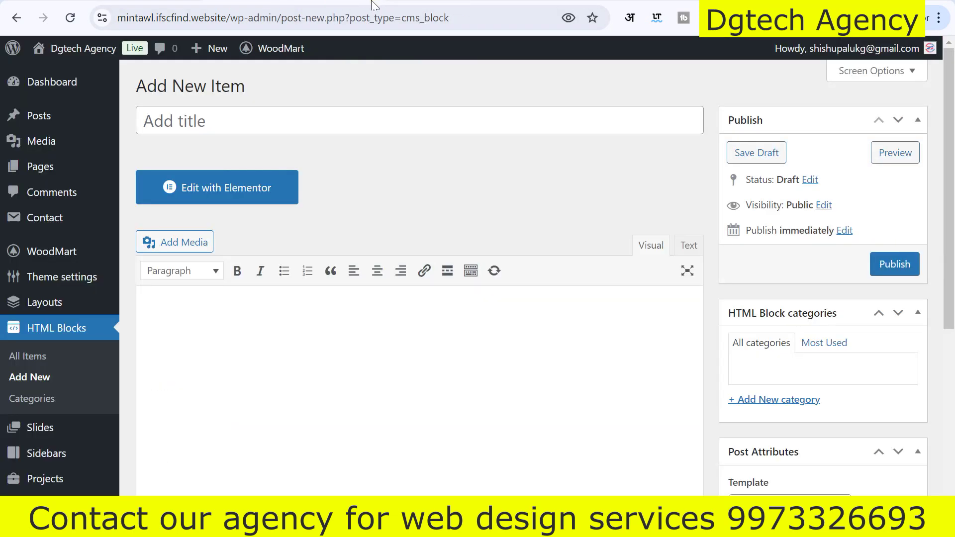
click(260, 2)
scroll(391, 201, up, 6)
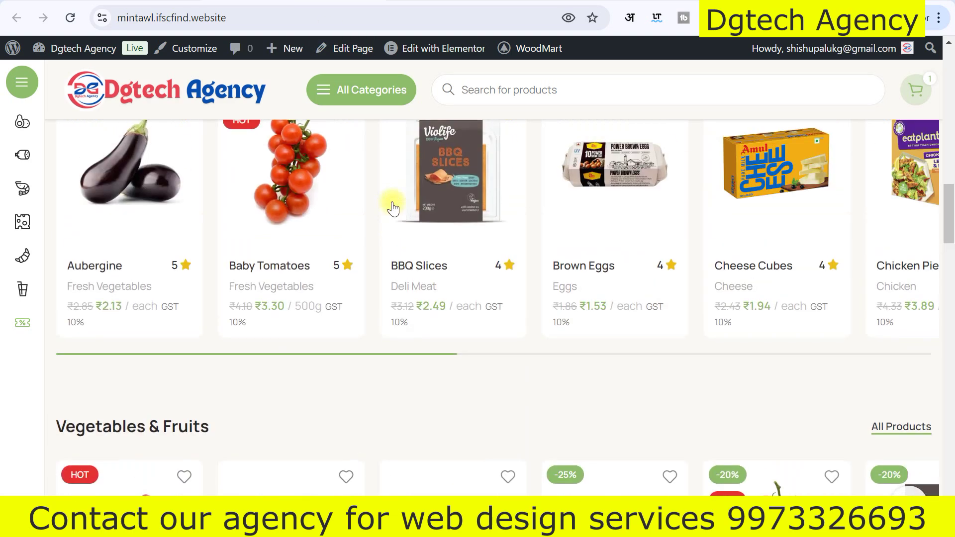
scroll(393, 208, up, 4)
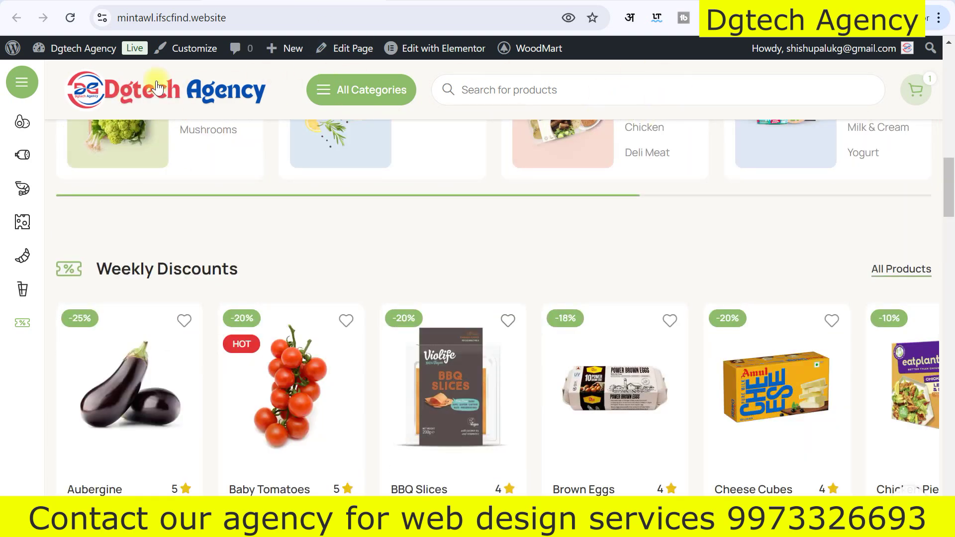
click(128, 2)
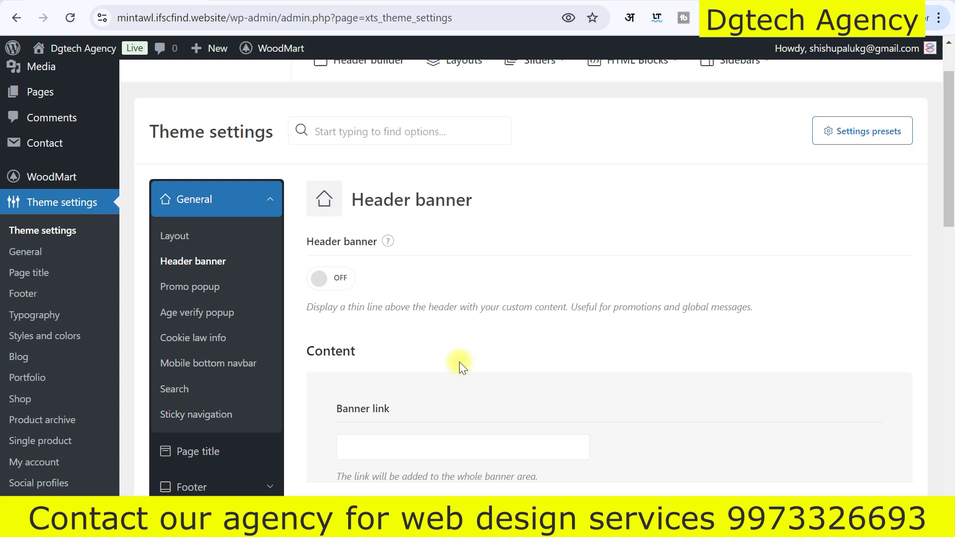
Open the Promo popup settings and view the HTML blocks available as popup content without selecting one.
scroll(454, 363, down, 1)
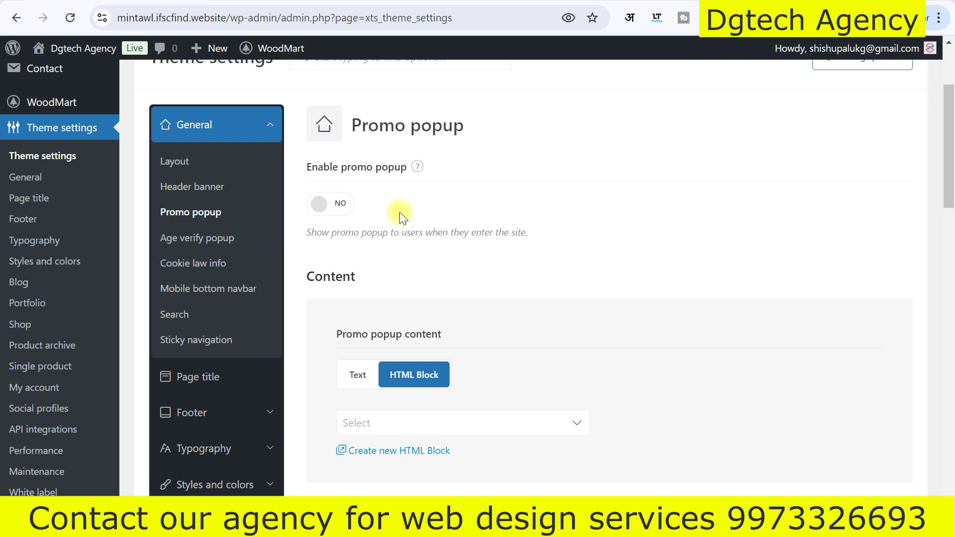
scroll(443, 283, down, 3)
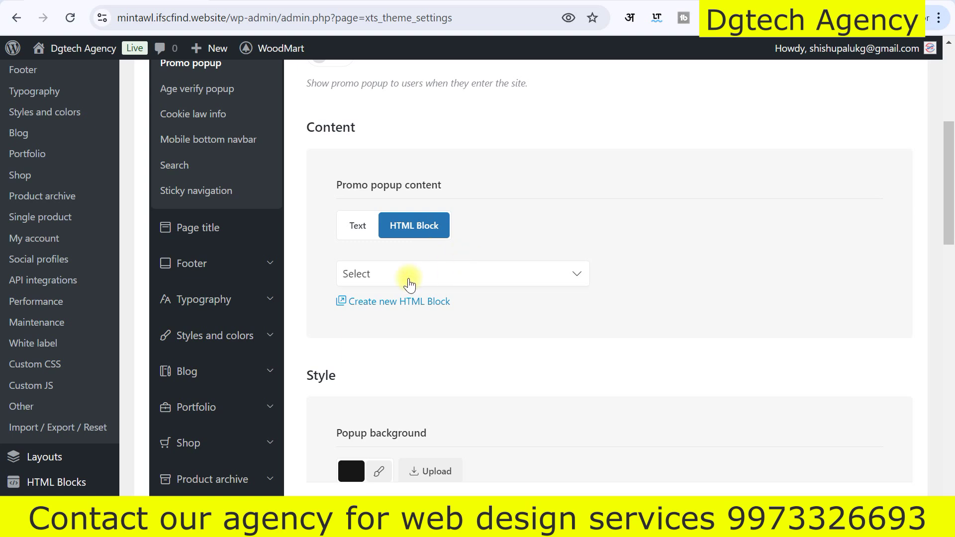
click(394, 275)
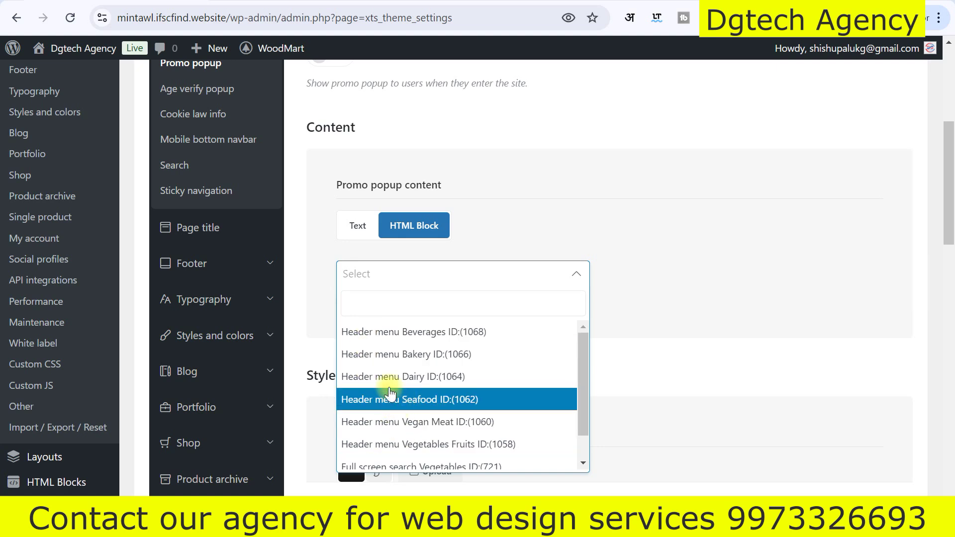
click(678, 272)
Examine the promo popup's background, text color, width, mobile, delay, page-visit and version options.
scroll(673, 282, down, 4)
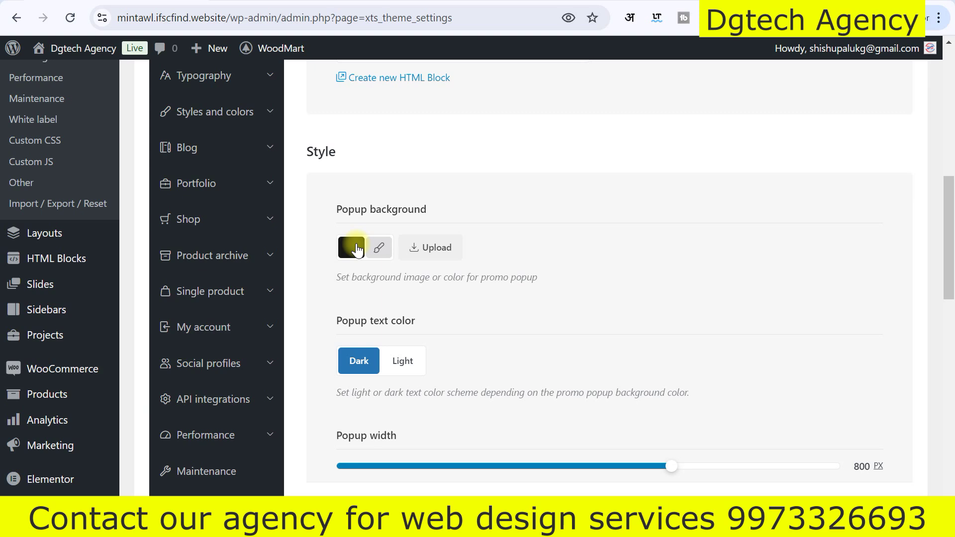
scroll(393, 264, down, 2)
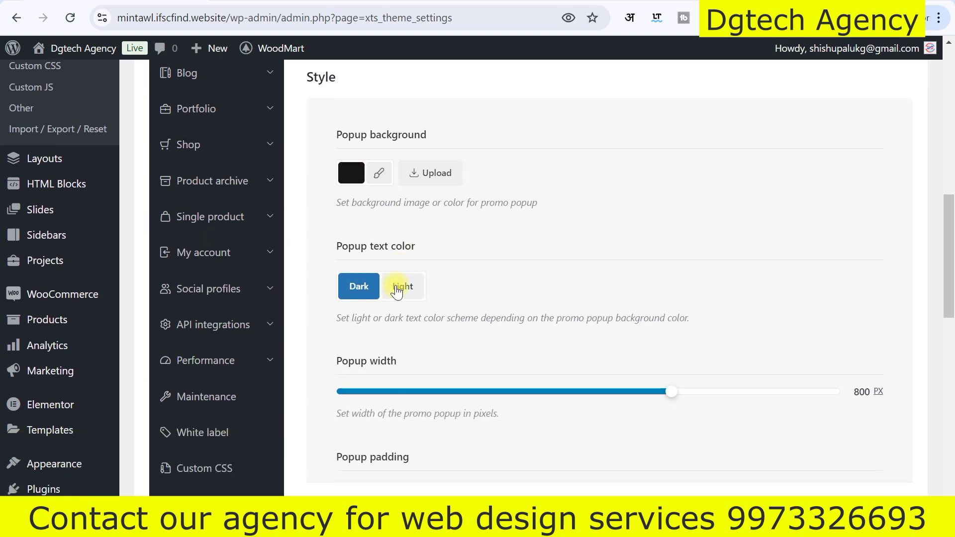
scroll(516, 320, down, 8)
scroll(458, 339, down, 8)
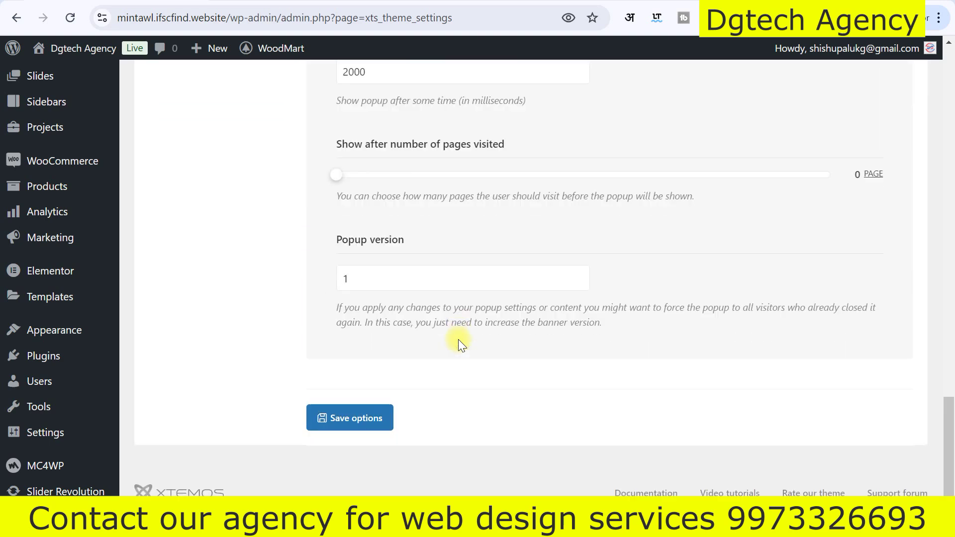
click(356, 396)
scroll(427, 339, up, 15)
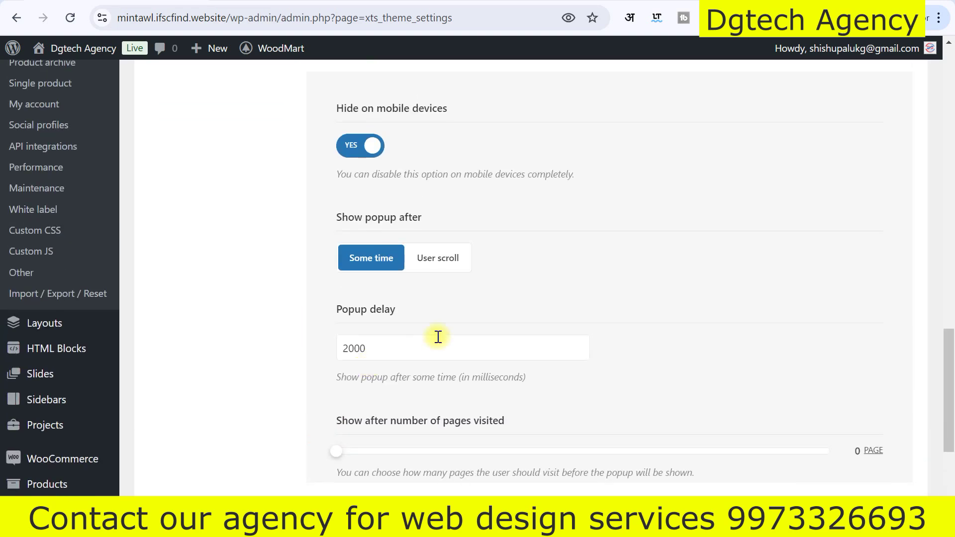
scroll(437, 338, up, 7)
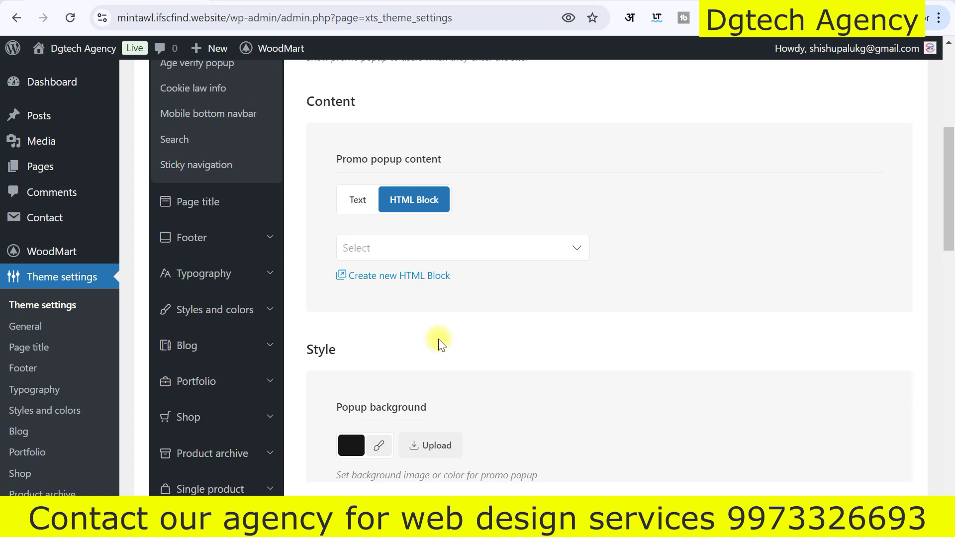
Open the Search settings and examine the blog results, product SKU and full screen search popular requests options.
scroll(438, 339, up, 2)
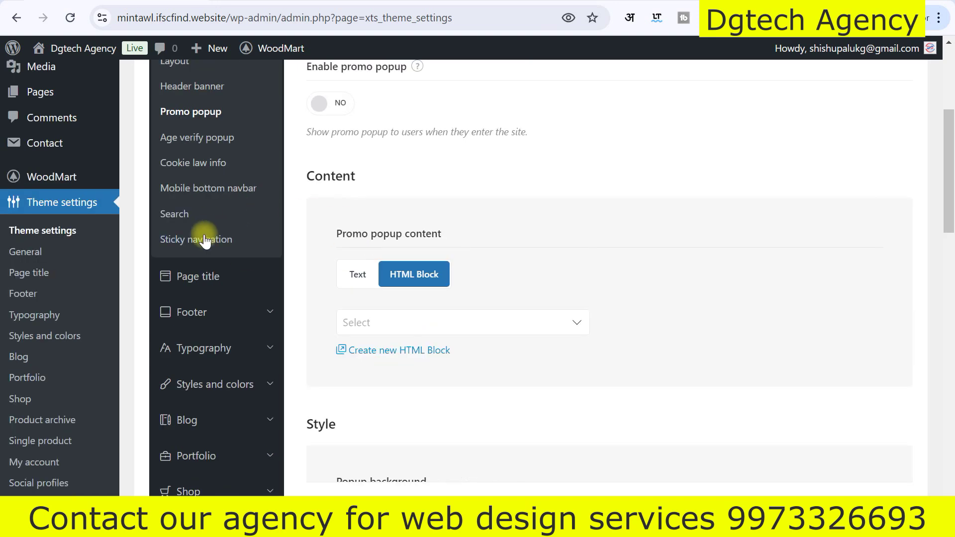
click(183, 218)
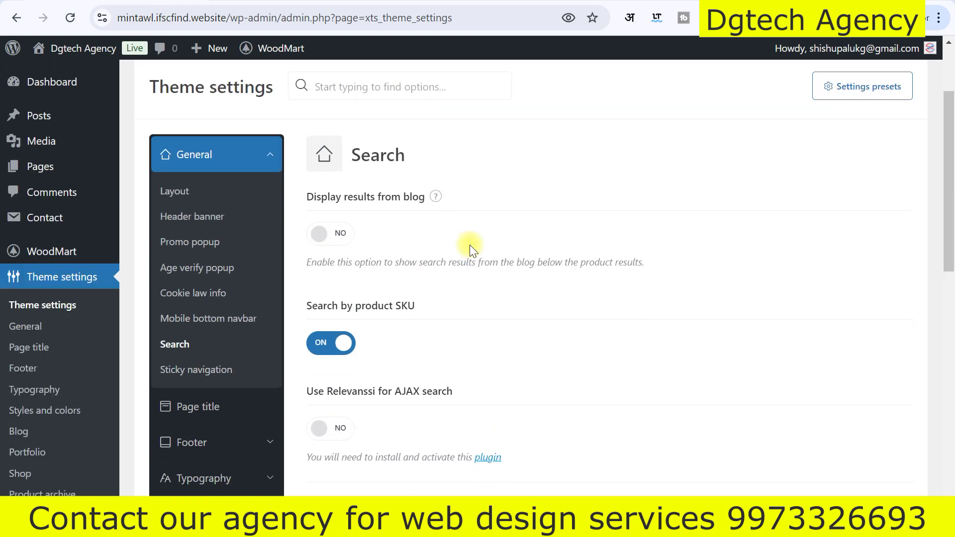
scroll(469, 245, down, 5)
scroll(469, 255, down, 2)
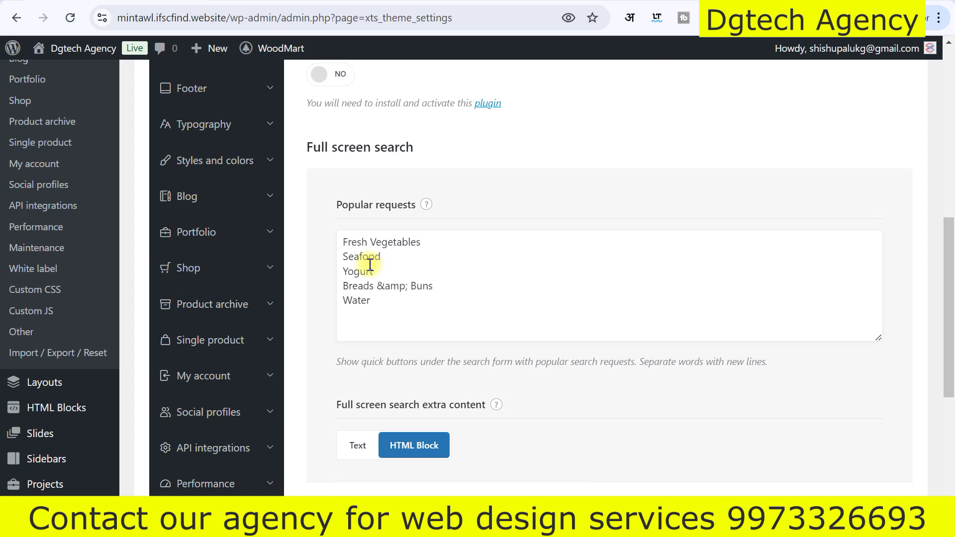
mouse_move(343, 243)
mouse_down()
mouse_move(373, 271)
mouse_move(384, 298)
mouse_move(353, 241)
mouse_move(341, 243)
mouse_up()
click(383, 298)
click(350, 242)
click(396, 301)
Switch to the live grocery homepage and view the full screen search with its popular requests and product category list.
scroll(416, 299, down, 5)
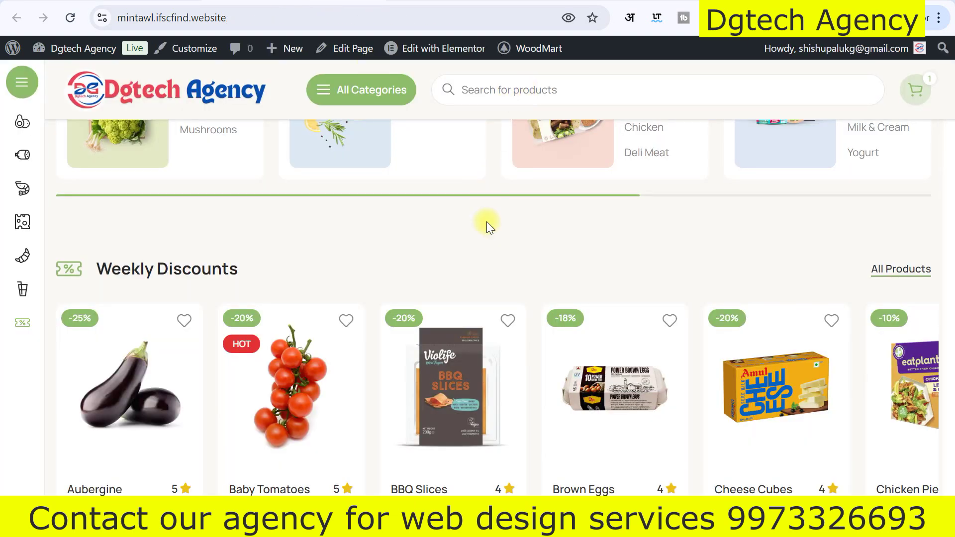
click(834, 145)
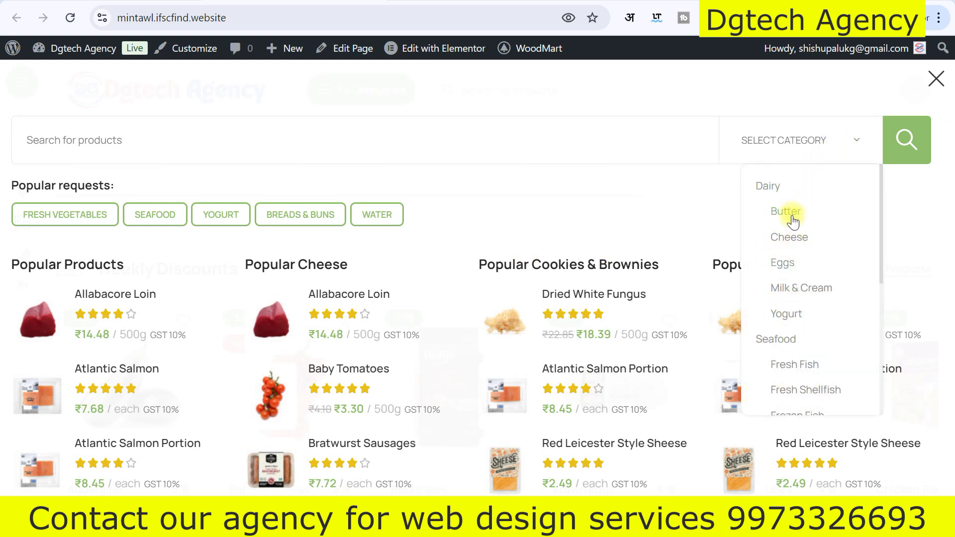
click(470, 273)
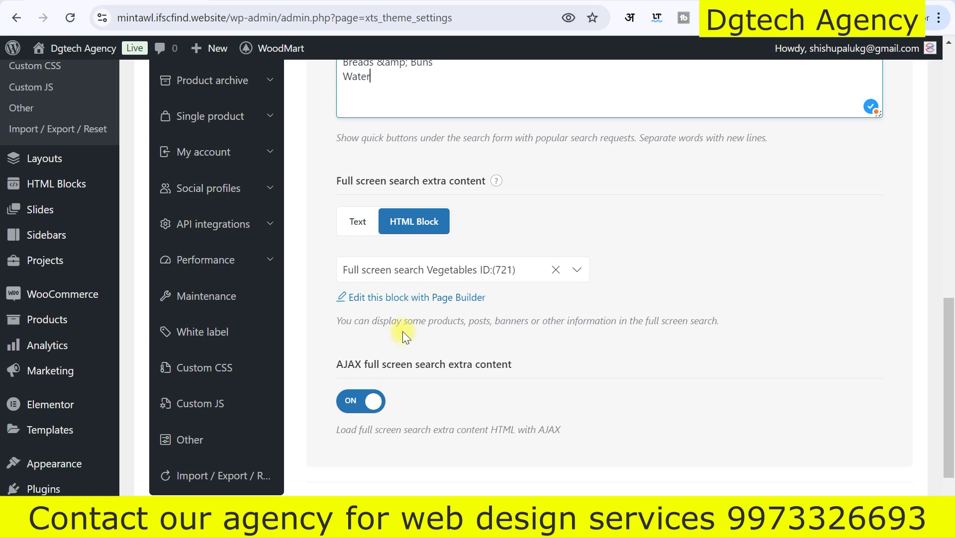
Examine the full screen search extra content options, and view the menu selected in the Sticky navigation settings.
scroll(514, 384, down, 2)
scroll(371, 336, up, 2)
scroll(371, 336, up, 10)
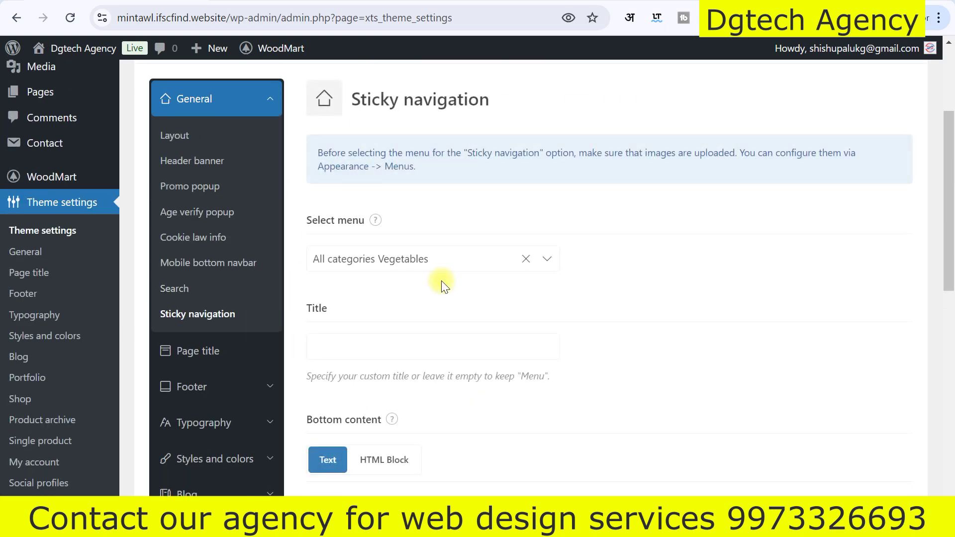
scroll(440, 294, down, 1)
scroll(440, 294, up, 1)
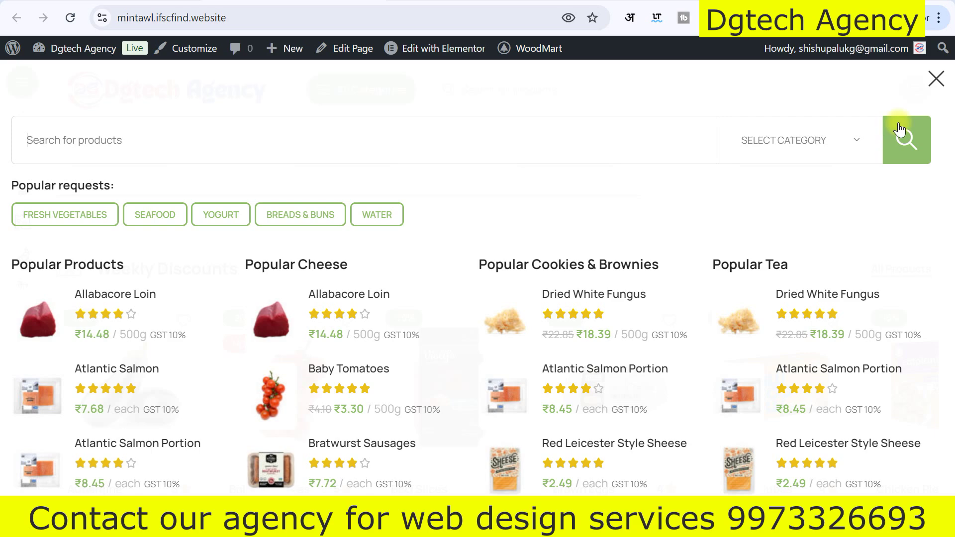
Close the full screen search on the live homepage and view the sticky category navigation while browsing the page.
click(936, 79)
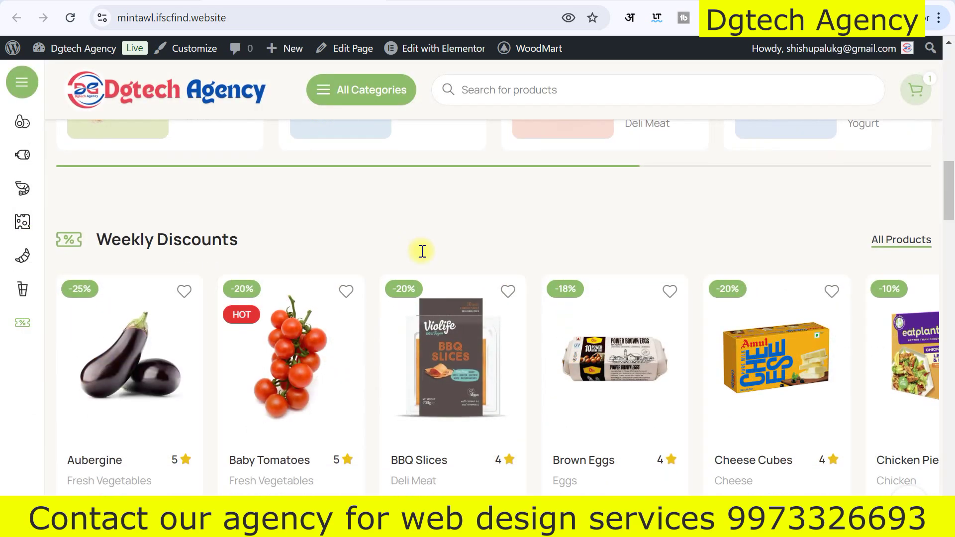
scroll(424, 268, down, 6)
scroll(424, 268, up, 10)
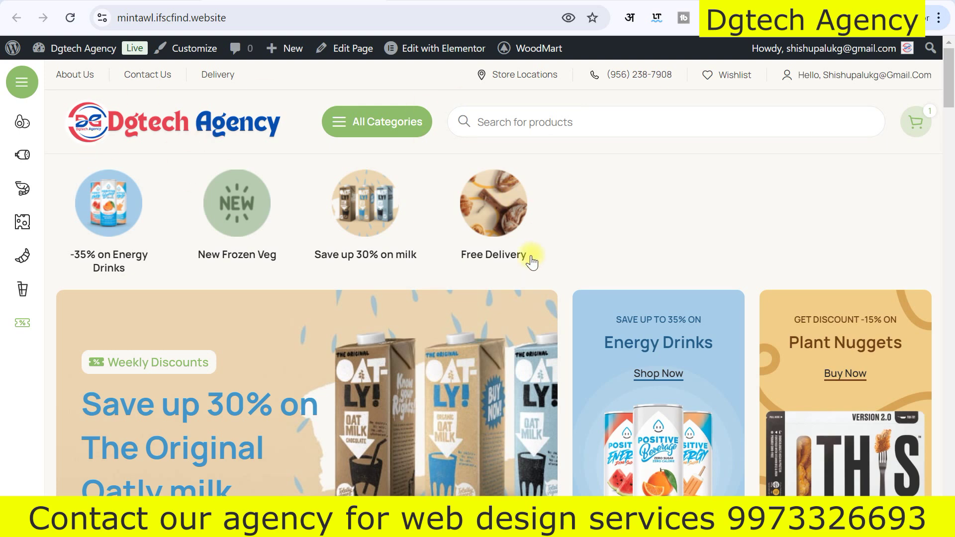
scroll(349, 342, down, 10)
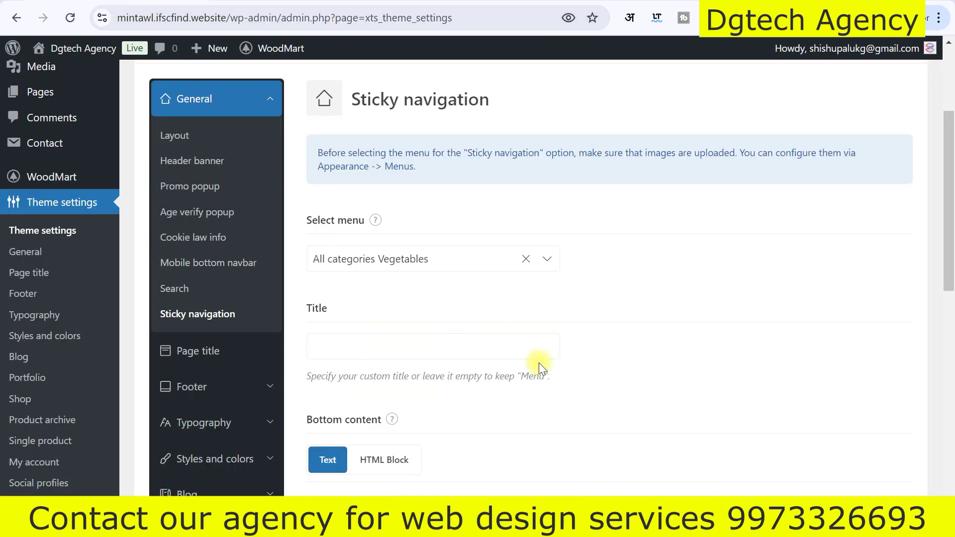
Examine the Sticky navigation title and bottom content options, and open the Page title settings.
scroll(539, 367, down, 2)
scroll(348, 323, down, 3)
scroll(351, 329, up, 3)
scroll(351, 329, down, 1)
click(199, 201)
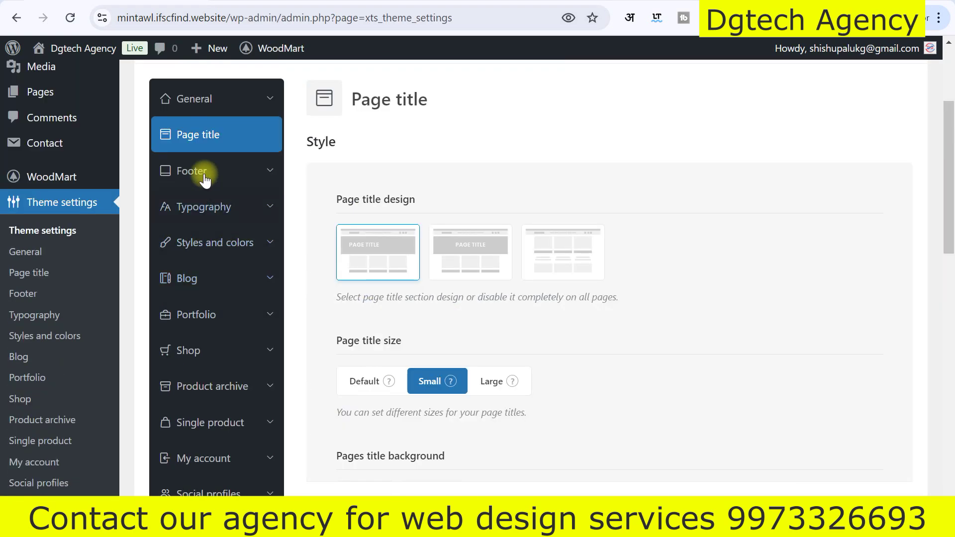
Open the Basic typography settings and examine the text, title, entities names, secondary and widget titles fonts without changing the title weight.
click(223, 209)
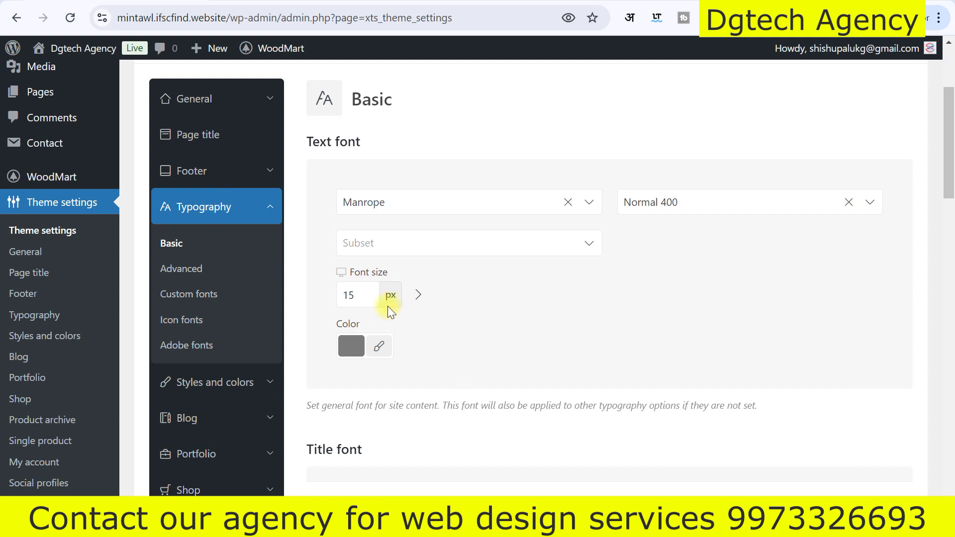
scroll(455, 360, down, 5)
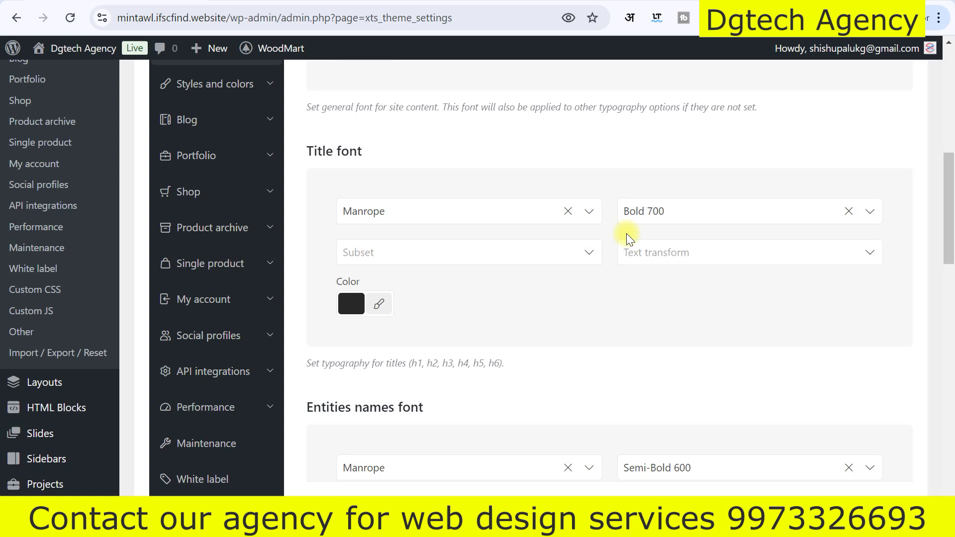
click(663, 214)
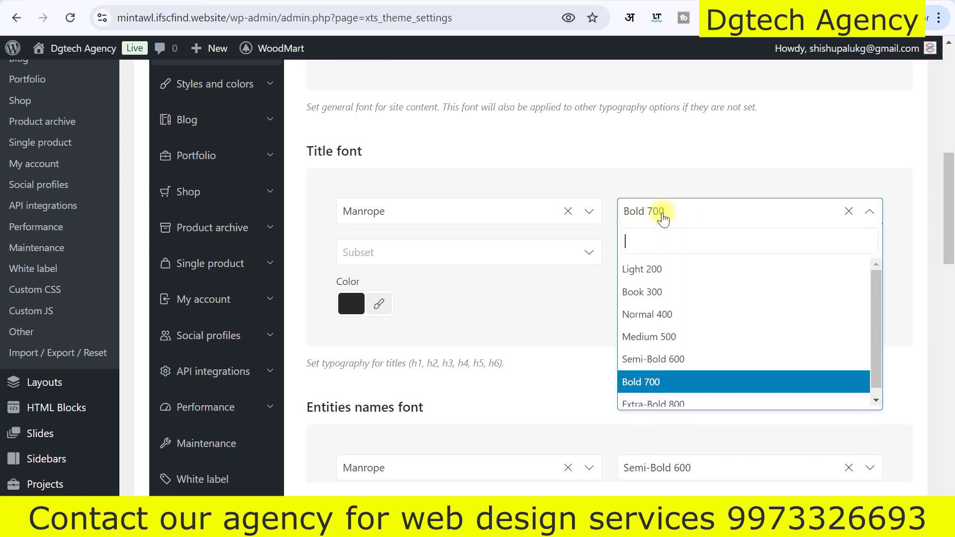
click(663, 213)
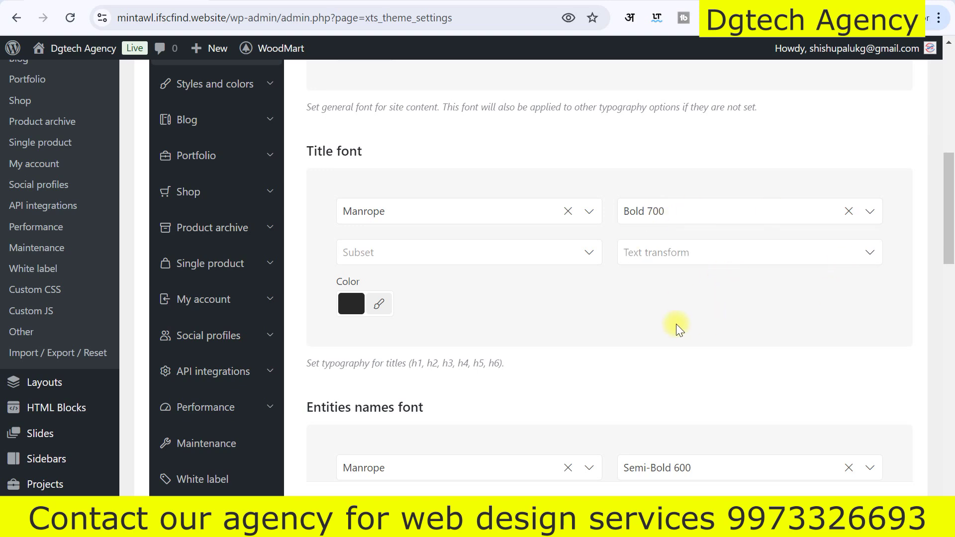
scroll(596, 403, down, 3)
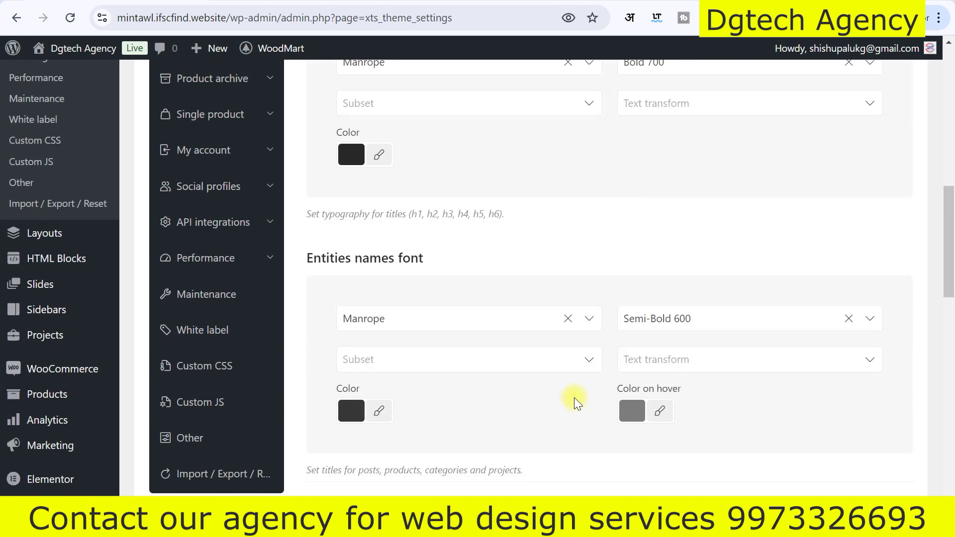
scroll(571, 393, down, 2)
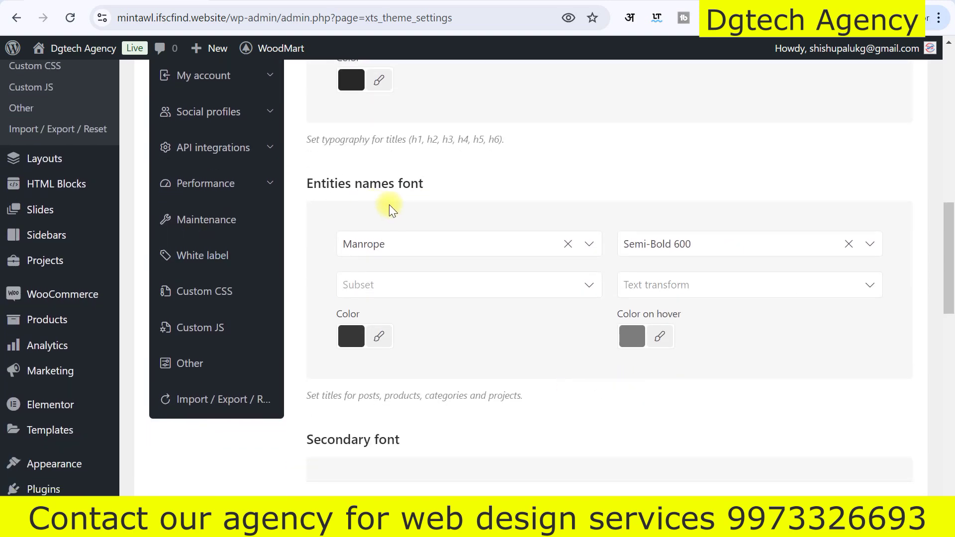
scroll(407, 288, down, 5)
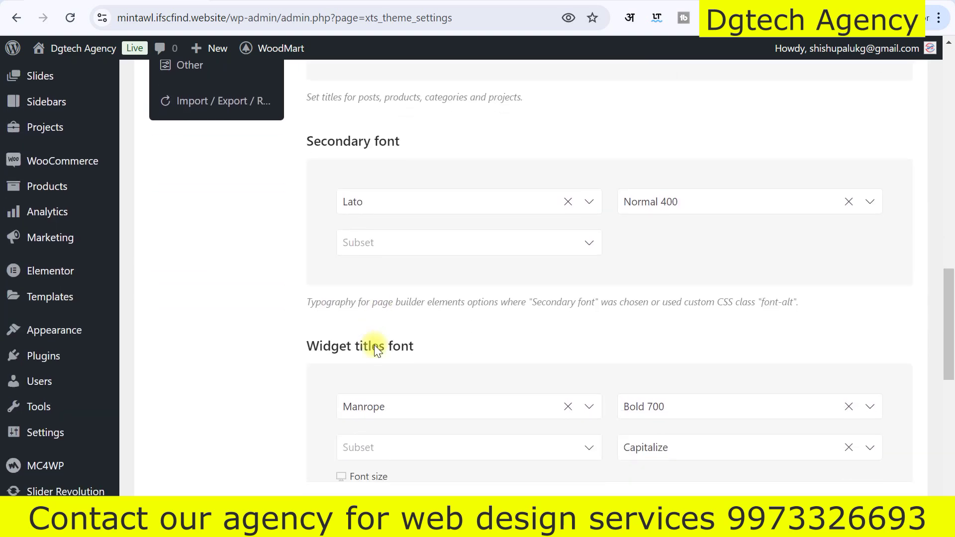
scroll(374, 344, up, 4)
scroll(372, 346, up, 10)
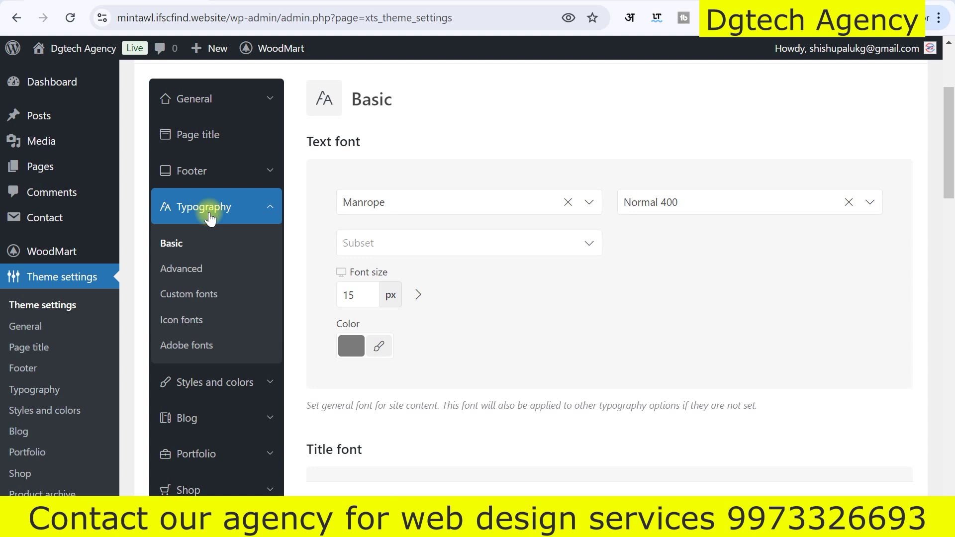
Examine the rounding and dark theme options under Styles and colors, and look through the remaining theme settings sections.
scroll(210, 218, down, 3)
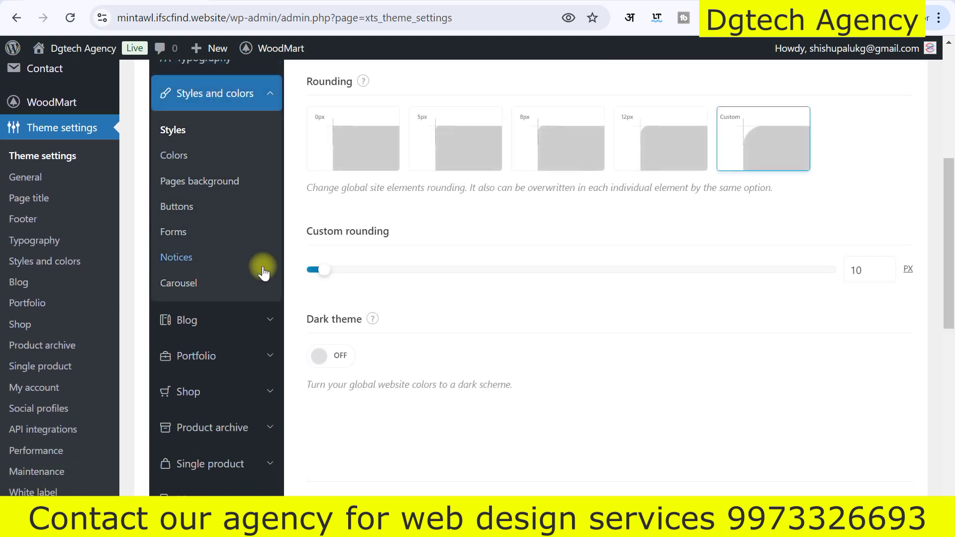
scroll(441, 259, down, 6)
scroll(235, 302, up, 7)
scroll(234, 302, down, 7)
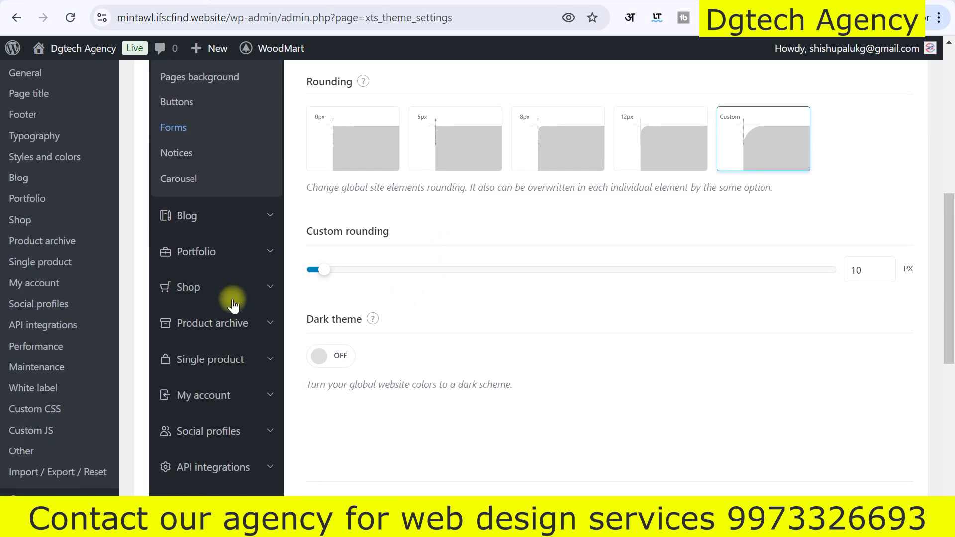
scroll(234, 302, down, 2)
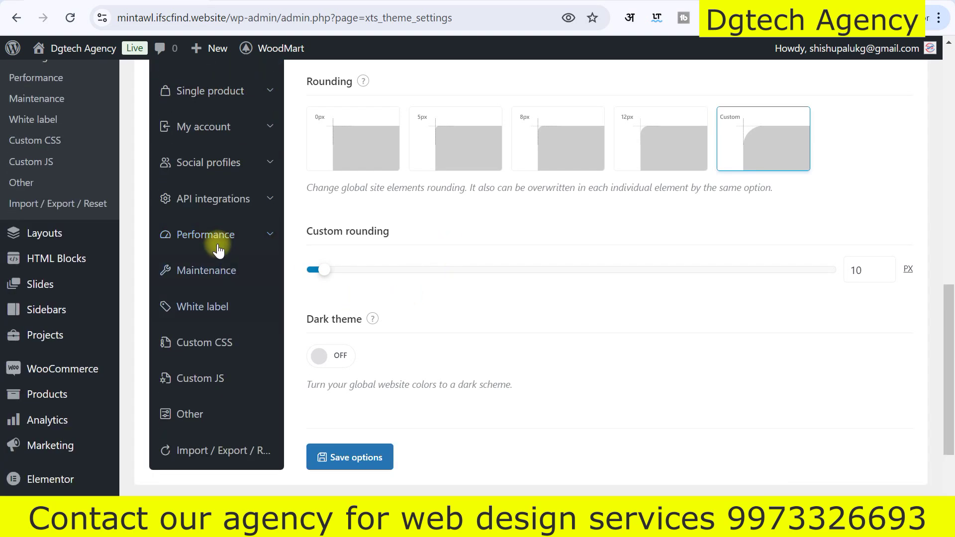
scroll(213, 264, up, 2)
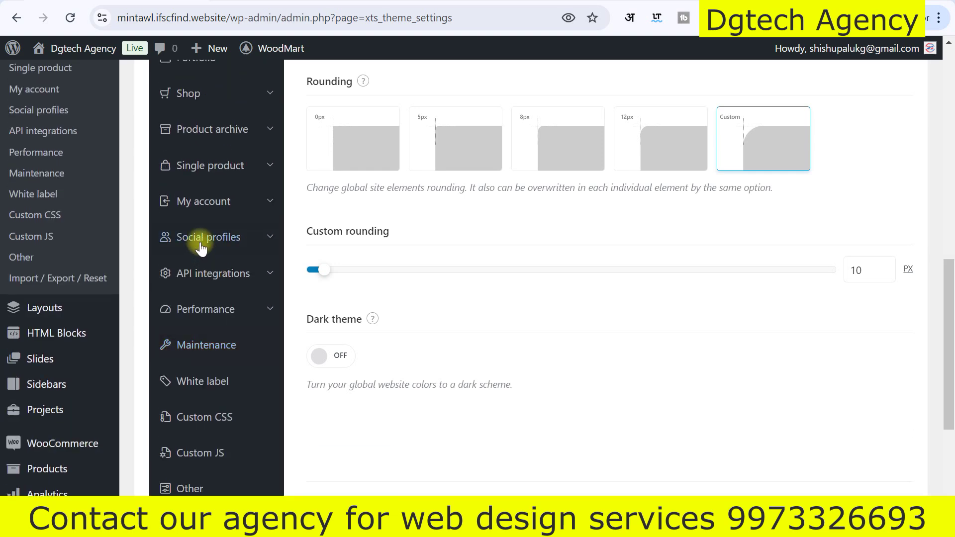
Open the My account settings and examine the Login / Register tabs, titles and text options.
click(222, 208)
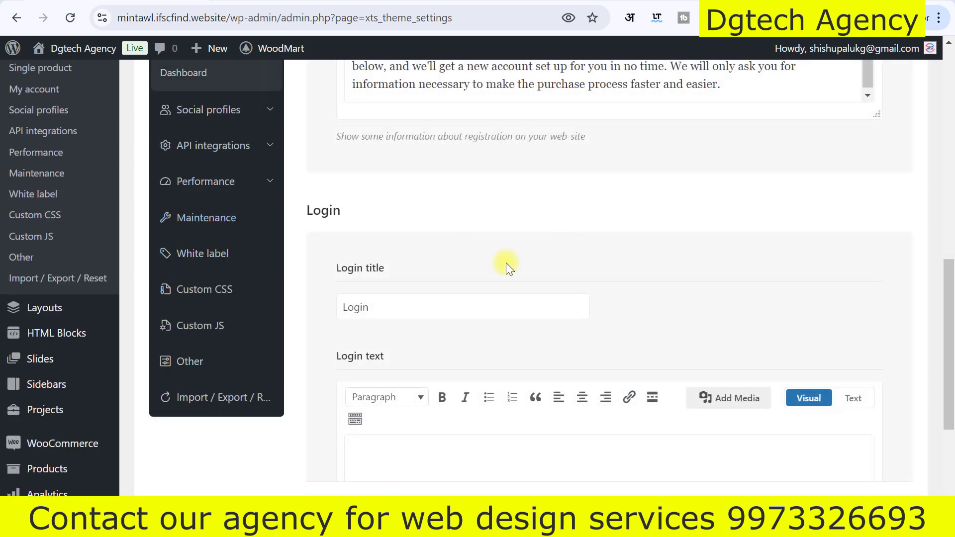
scroll(506, 263, up, 4)
scroll(506, 263, up, 1)
scroll(507, 263, up, 5)
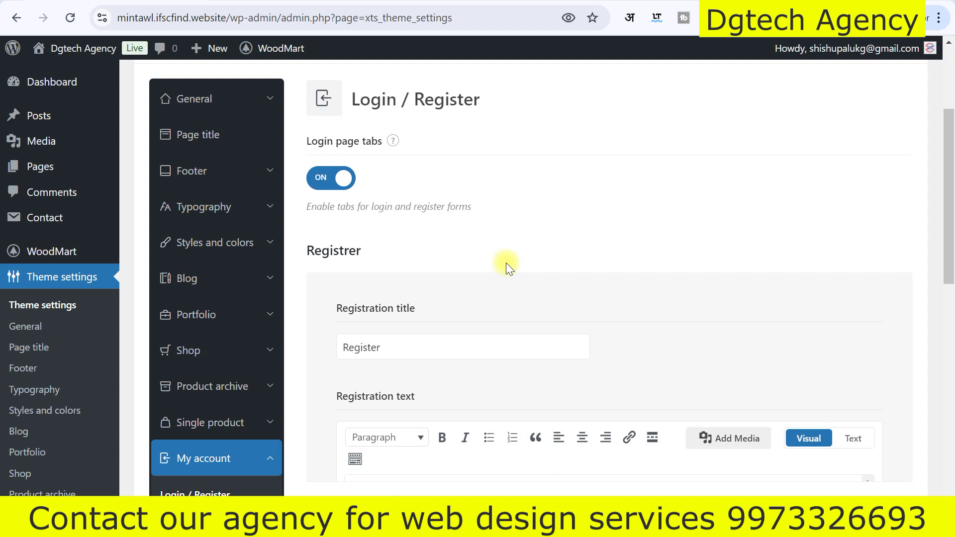
scroll(490, 214, up, 3)
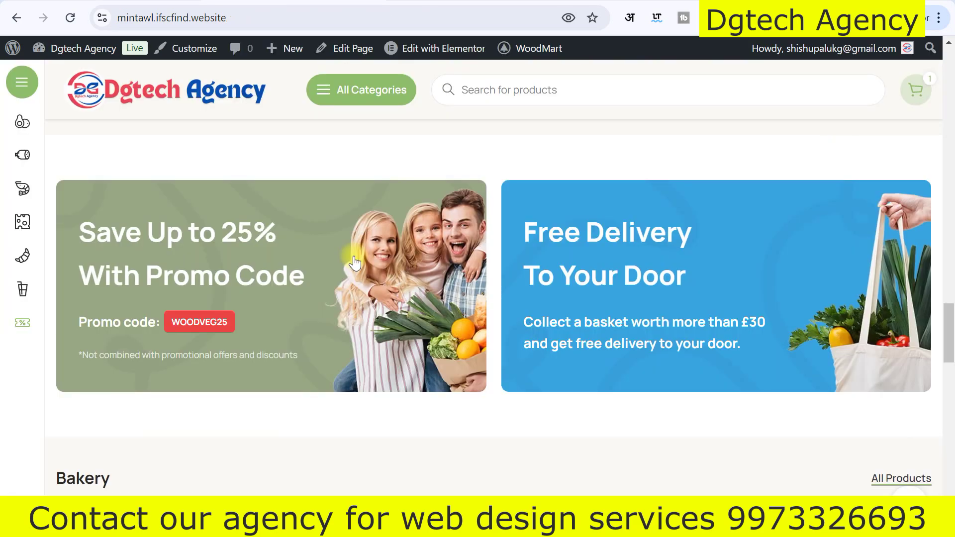
Look through the live grocery homepage's banners, weekly discounts and category sections, ending at the page header.
scroll(355, 262, up, 20)
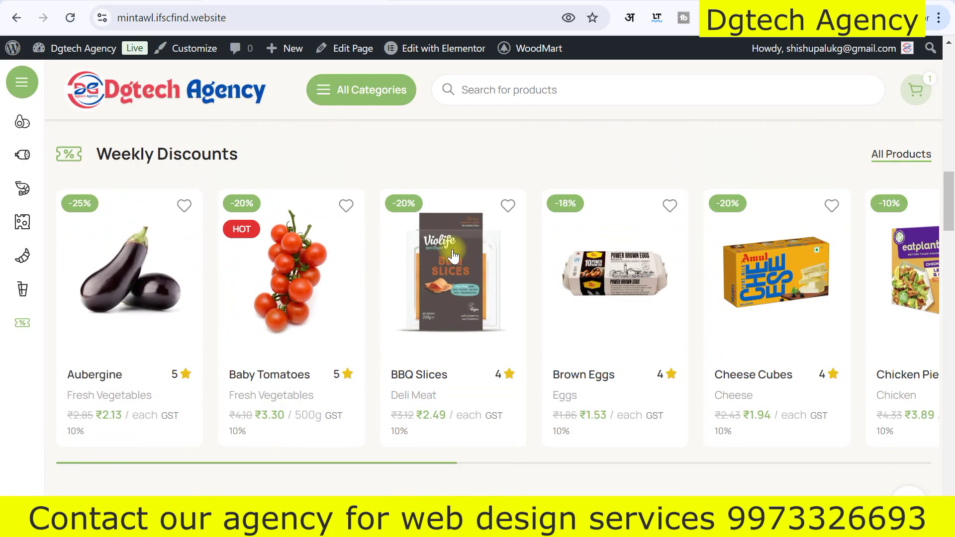
scroll(453, 256, up, 16)
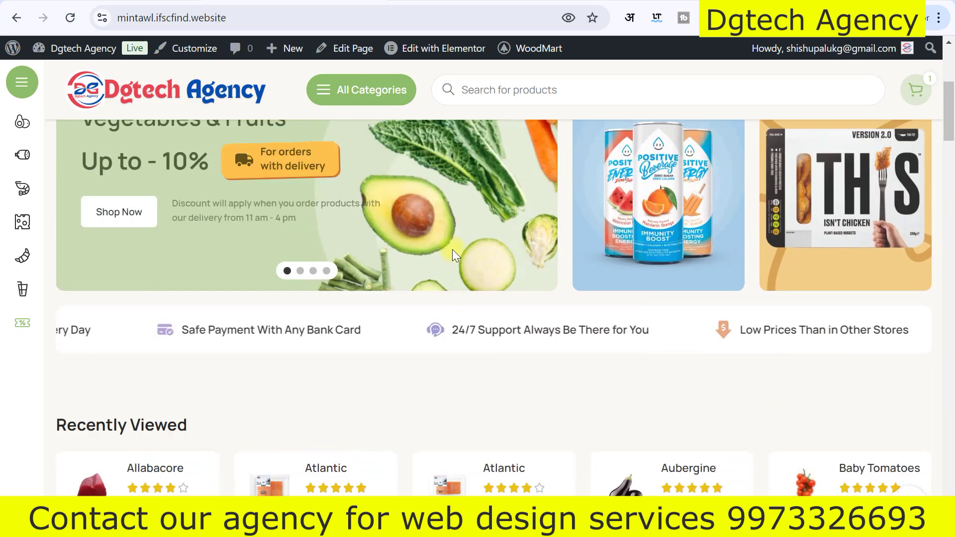
scroll(452, 250, up, 5)
scroll(453, 256, down, 12)
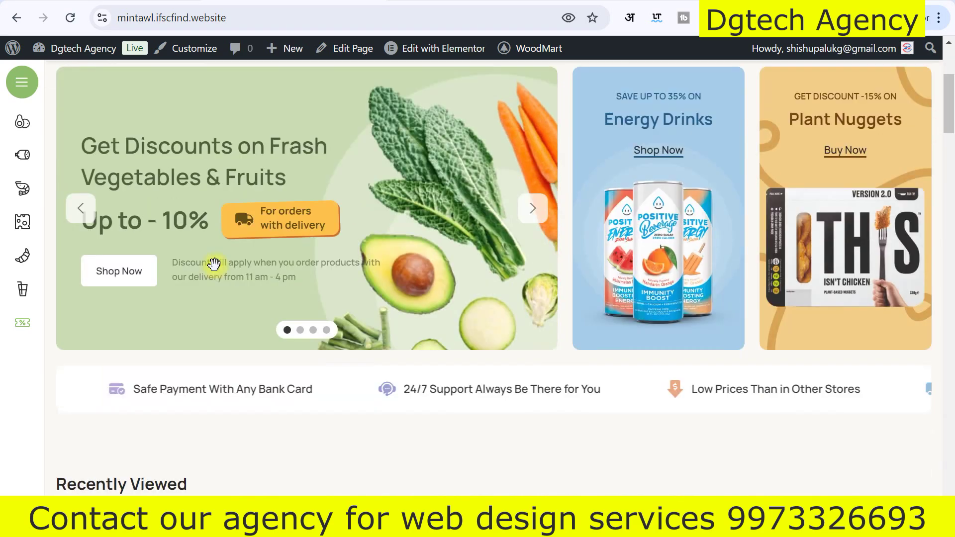
scroll(430, 343, down, 5)
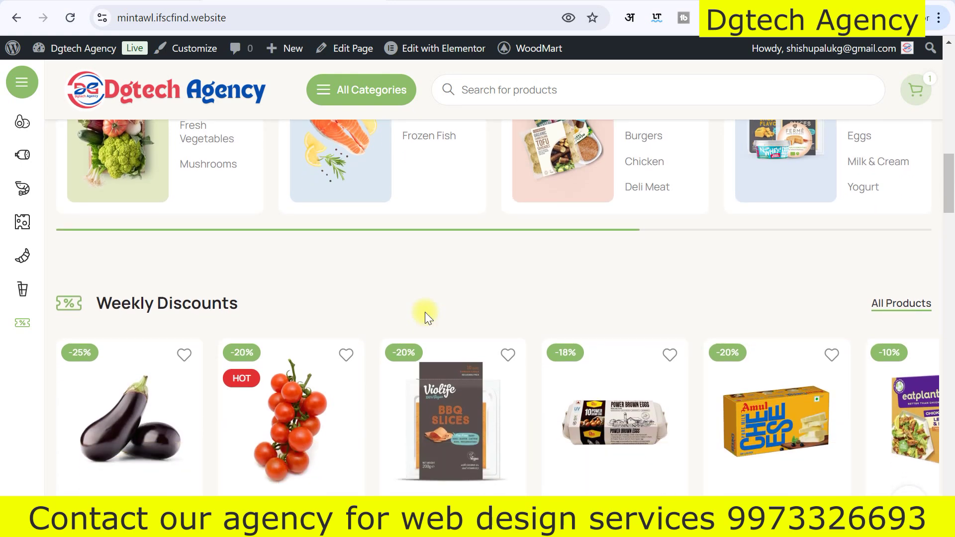
scroll(425, 311, up, 5)
scroll(423, 311, up, 3)
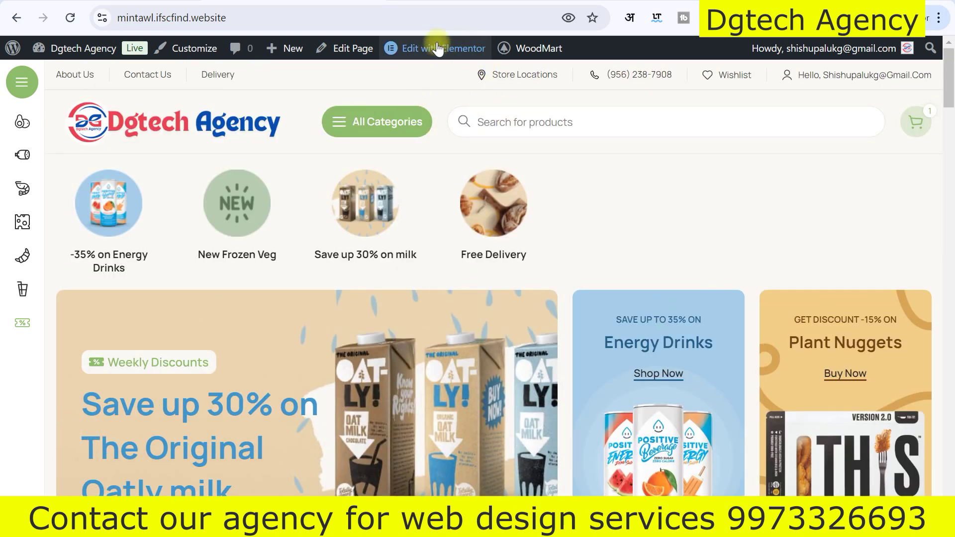
Open the homepage in Elementor, view the Information box carousel's items, and return to the widget list.
click(453, 49)
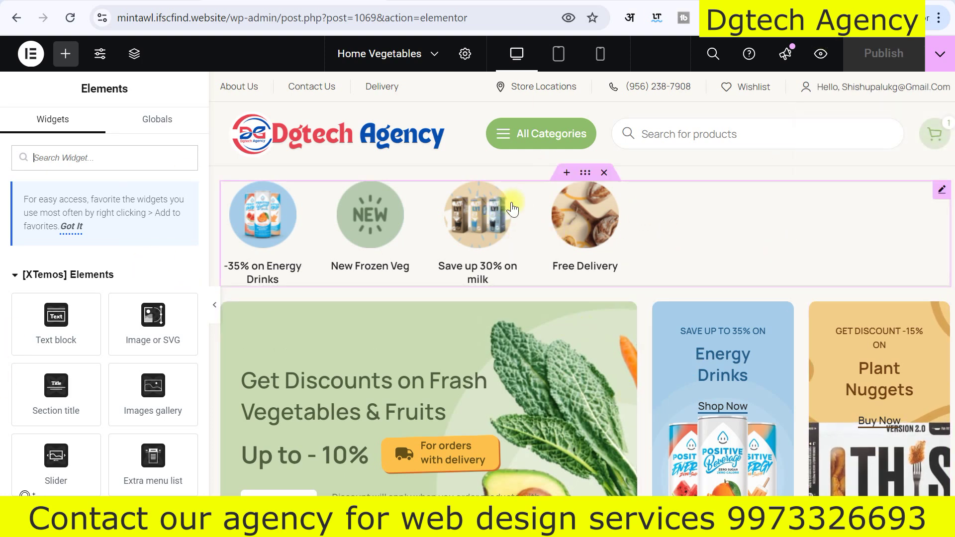
click(941, 192)
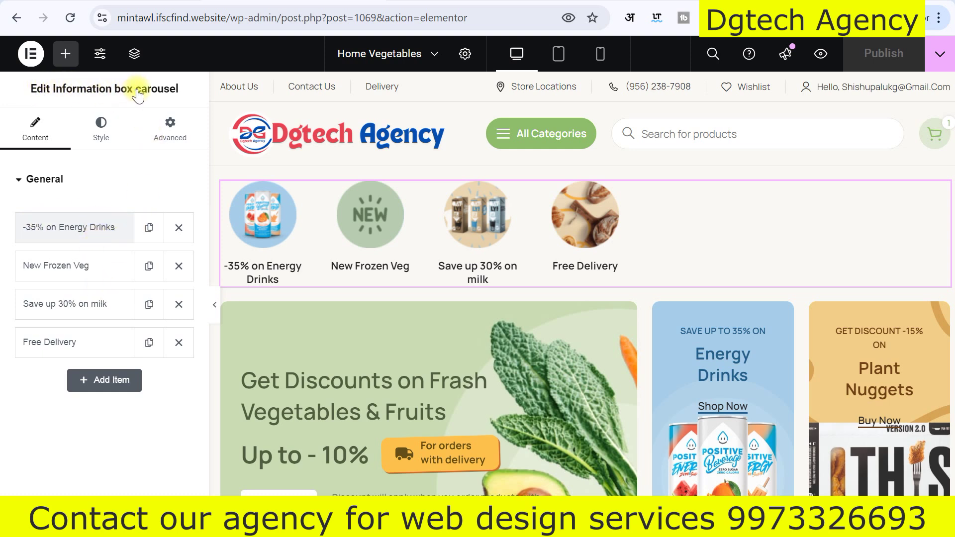
click(66, 55)
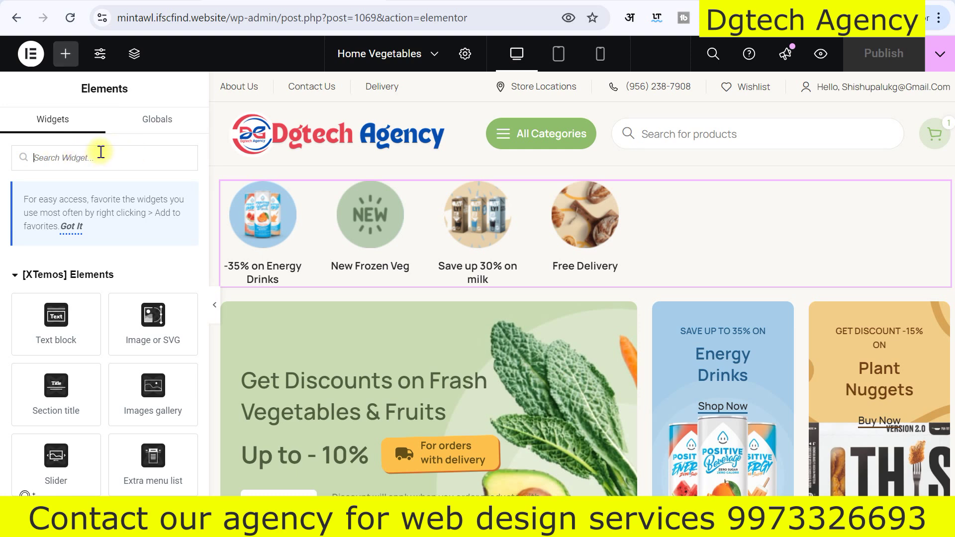
Search the widgets for "inform" and reopen the items of the Information box carousel above the main banner.
text(infor)
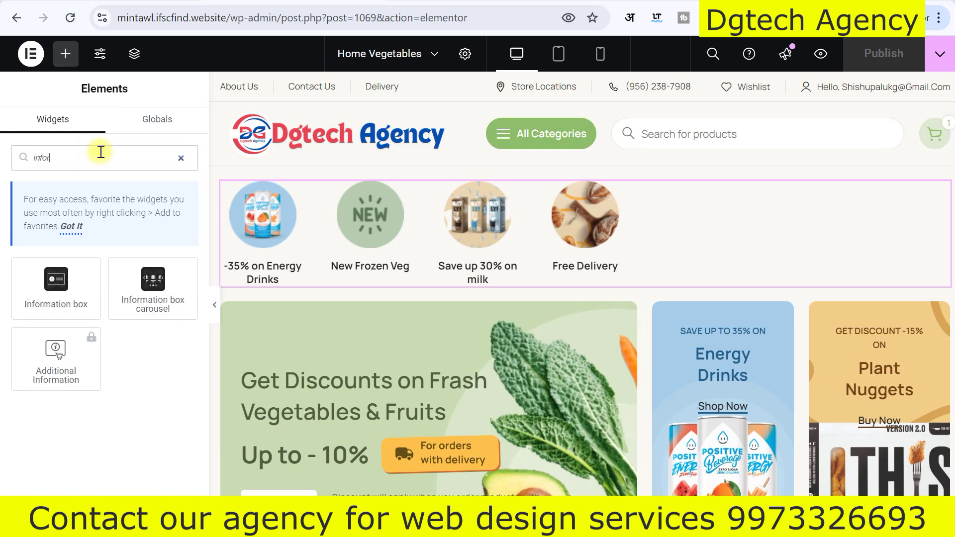
text(m)
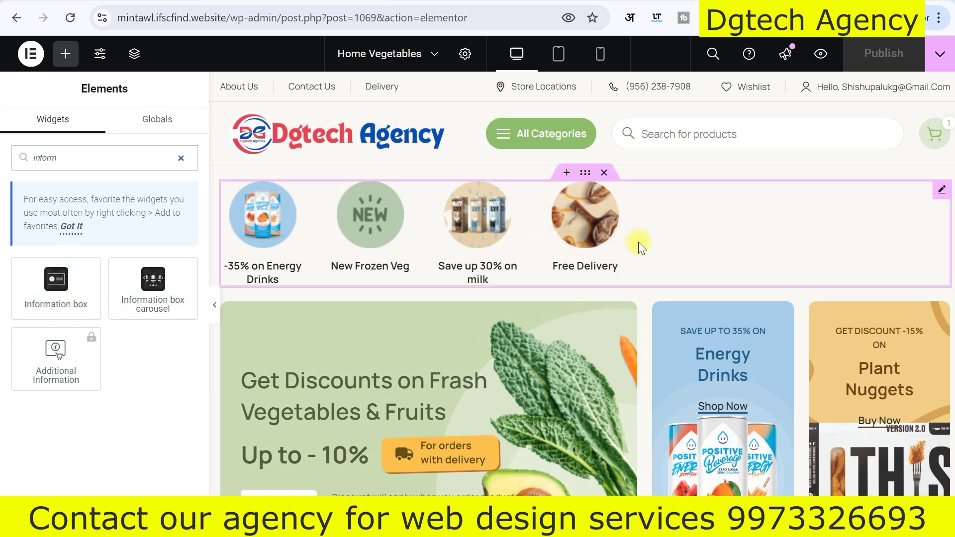
click(940, 192)
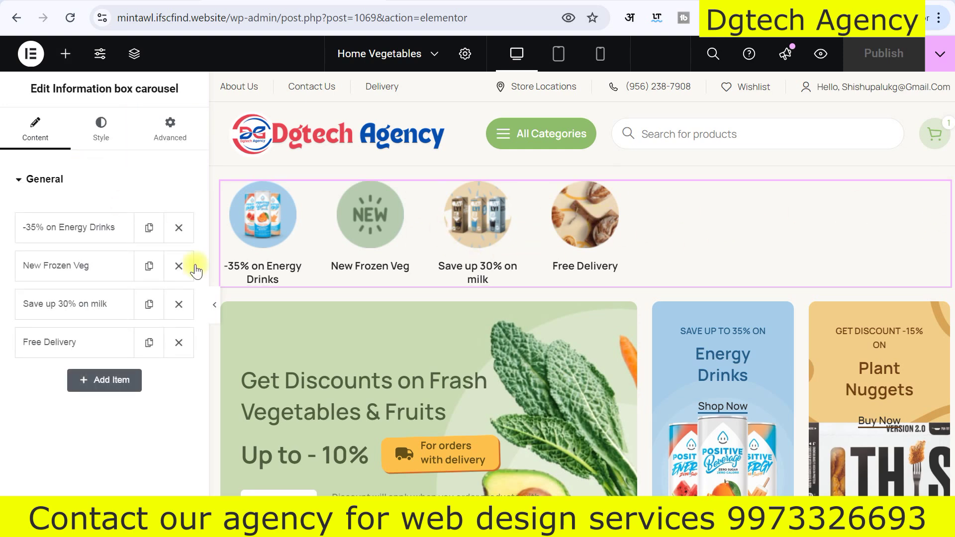
Open the settings of the homepage's main banner slider and view the available Slider choices.
scroll(670, 379, down, 1)
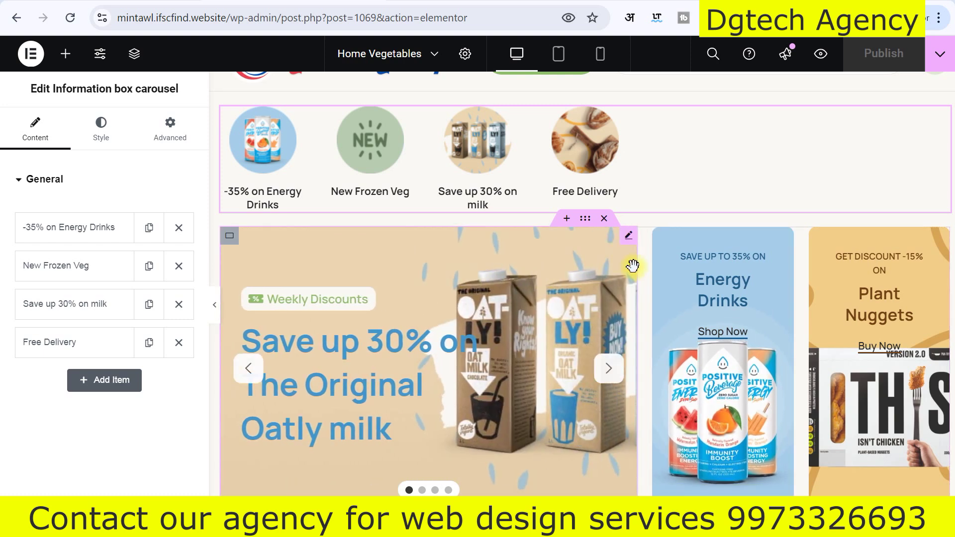
click(628, 238)
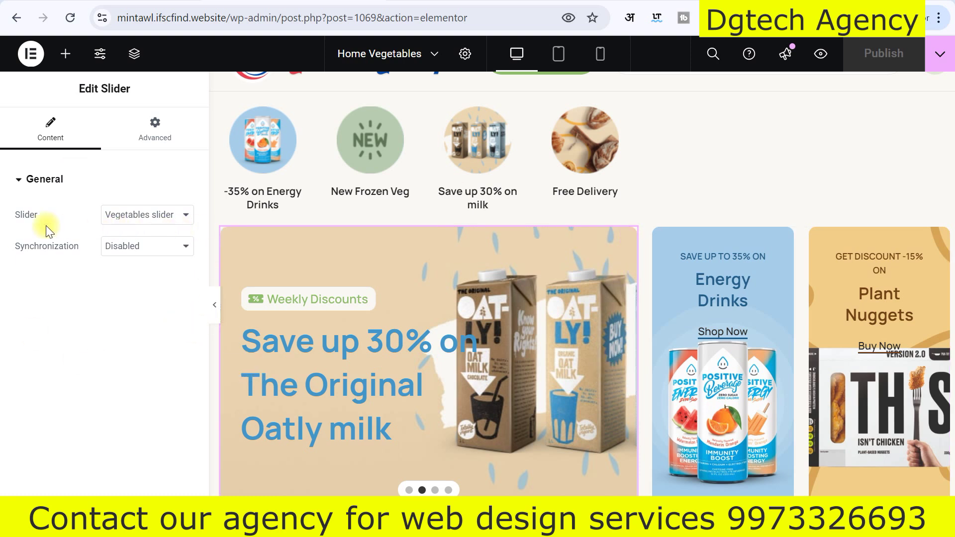
click(163, 220)
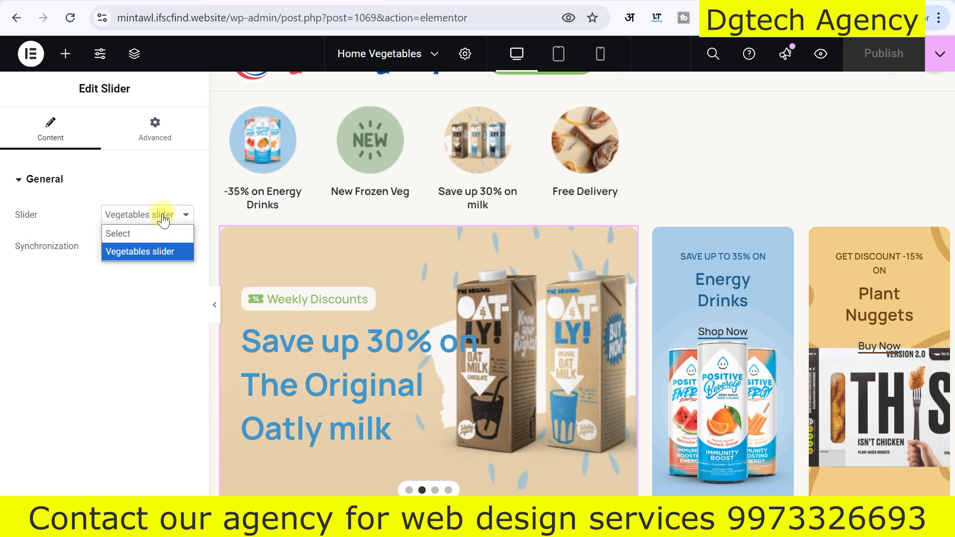
click(163, 219)
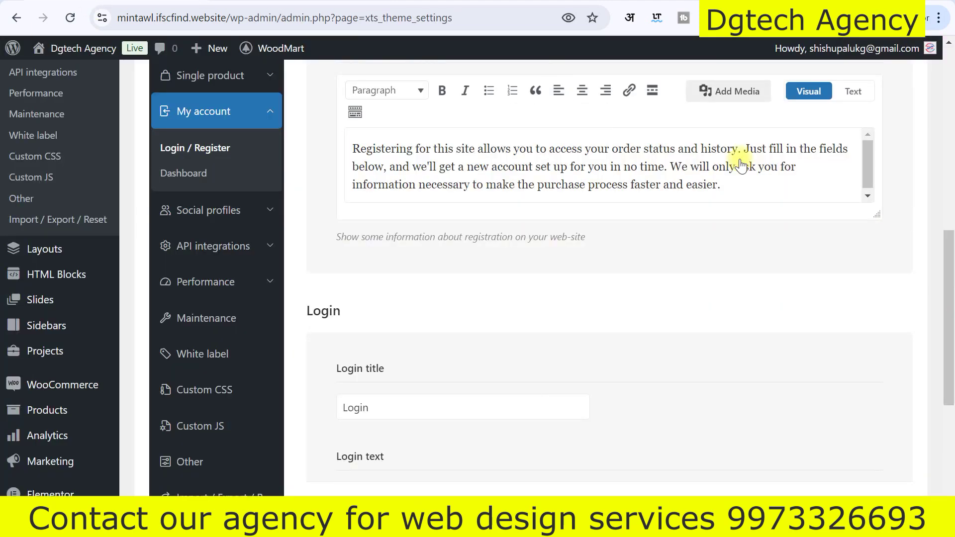
From the WoodMart theme settings in the WordPress admin, open the list of all slides.
scroll(74, 447, down, 7)
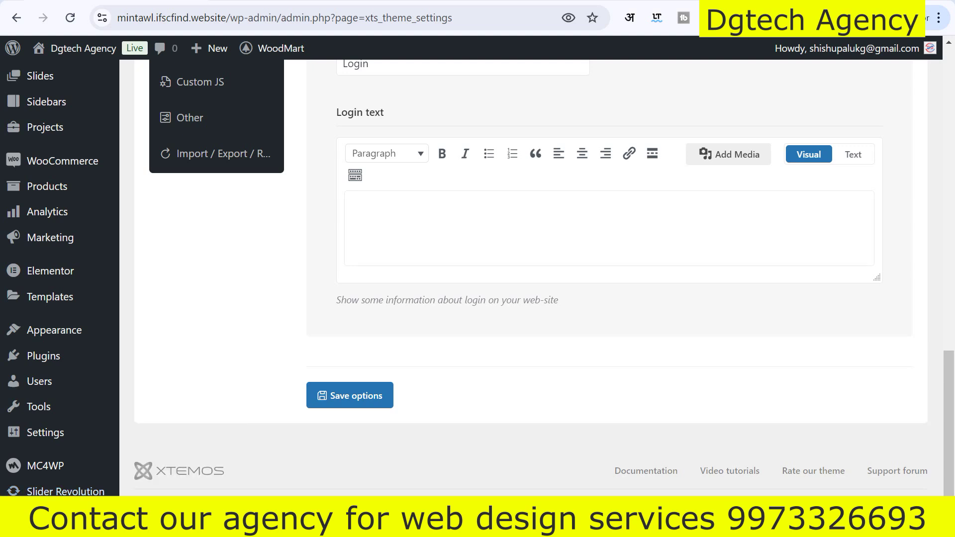
mouse_move(65, 491)
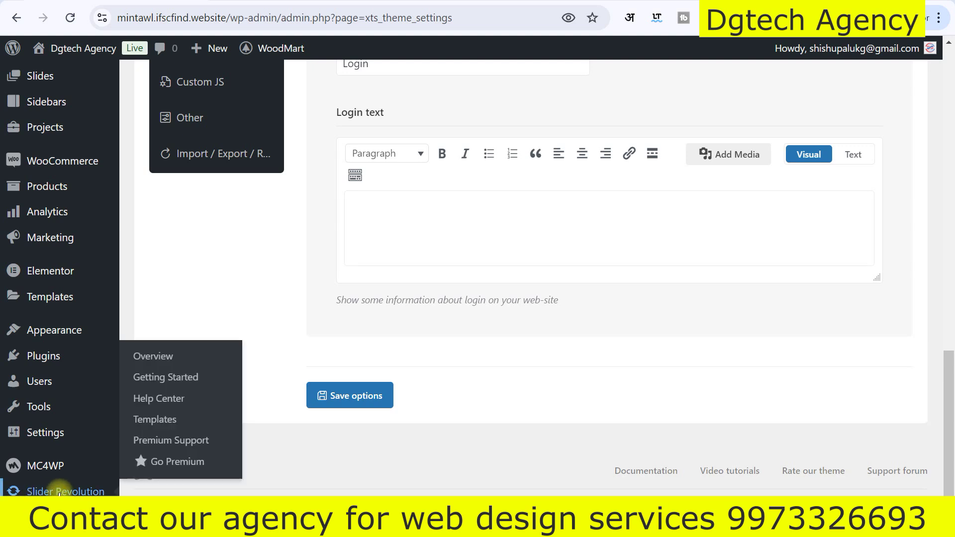
scroll(47, 254, up, 1)
scroll(47, 253, up, 4)
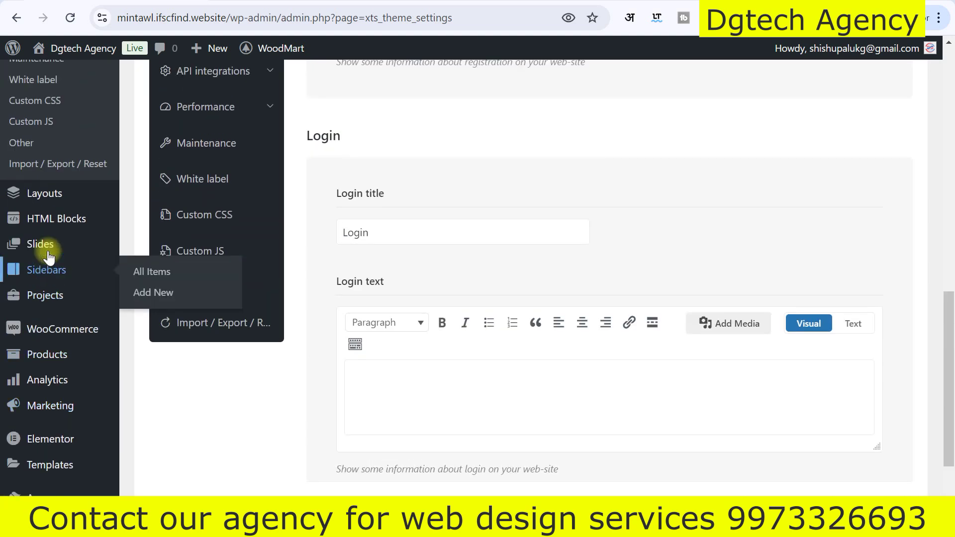
mouse_move(37, 308)
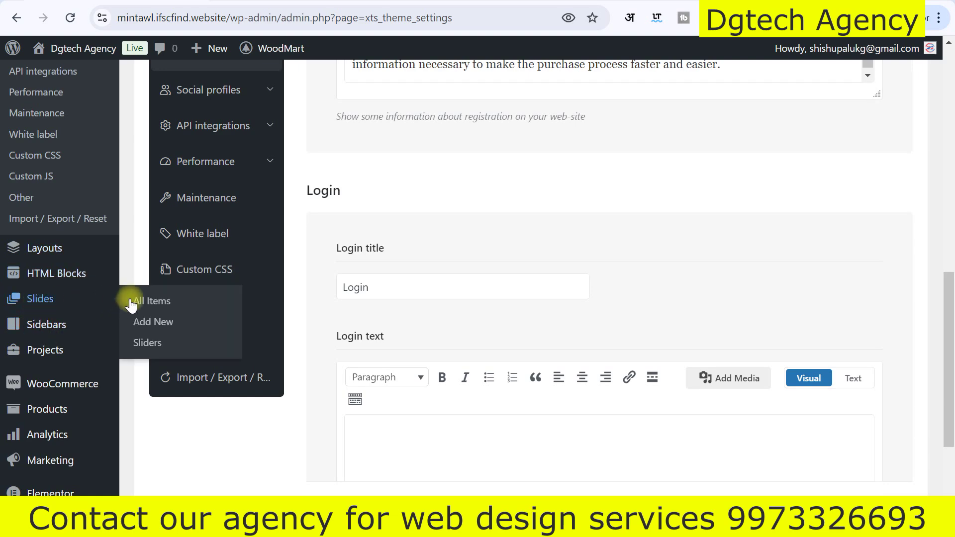
click(151, 301)
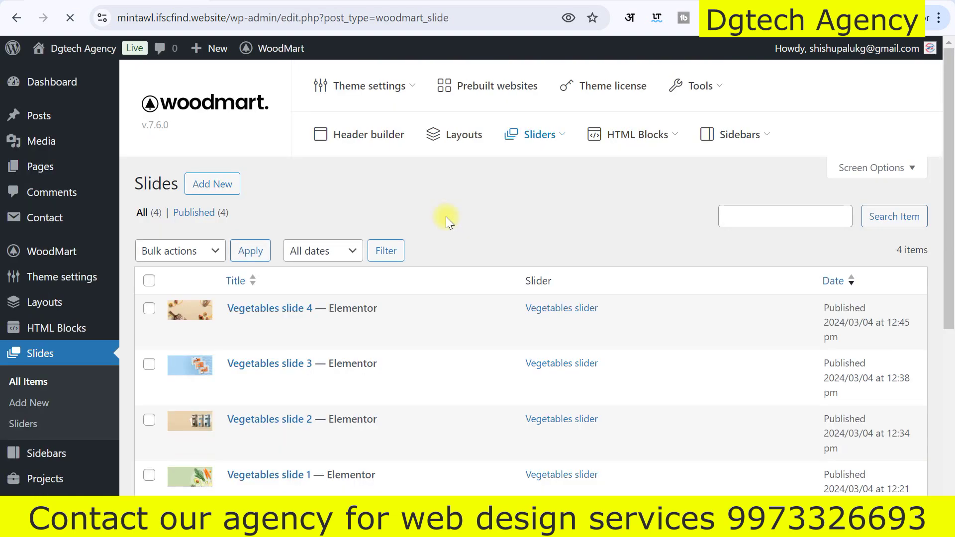
scroll(443, 219, down, 2)
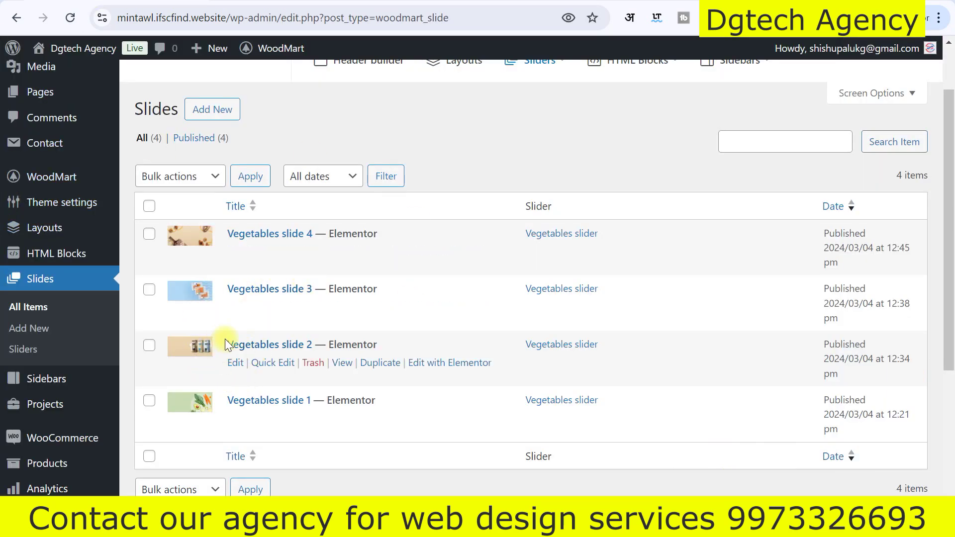
View Vegetables slide 2 on the live site in a separate tab and close it again.
right_click(343, 363)
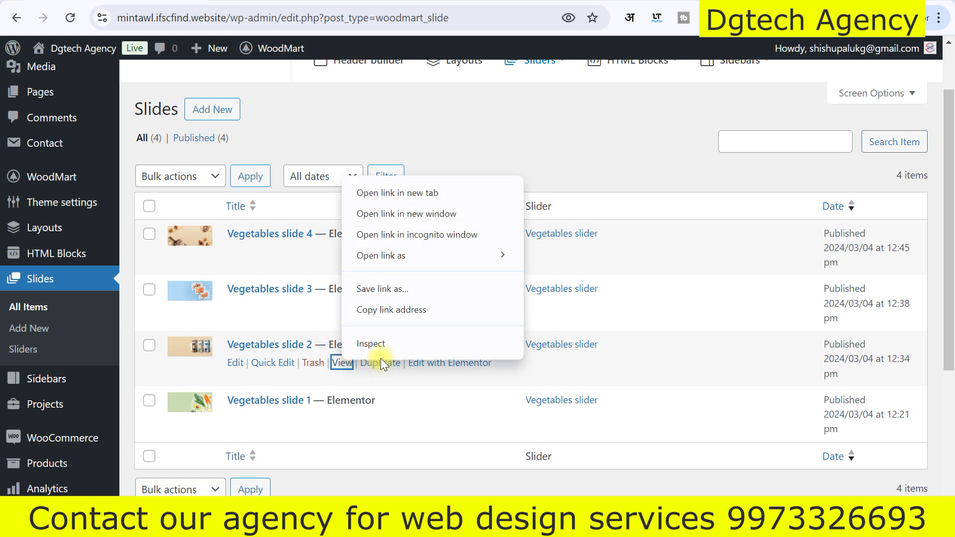
click(398, 192)
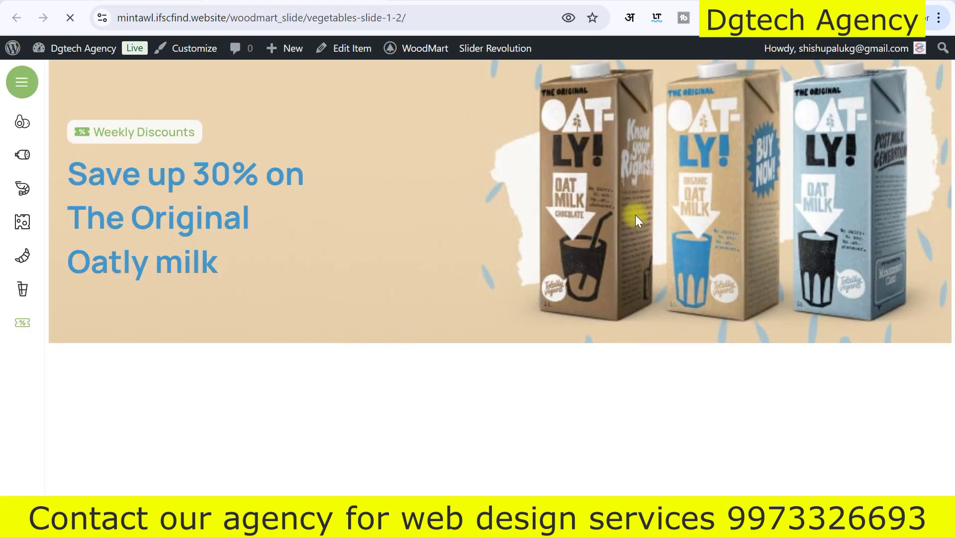
key(ctrl+w)
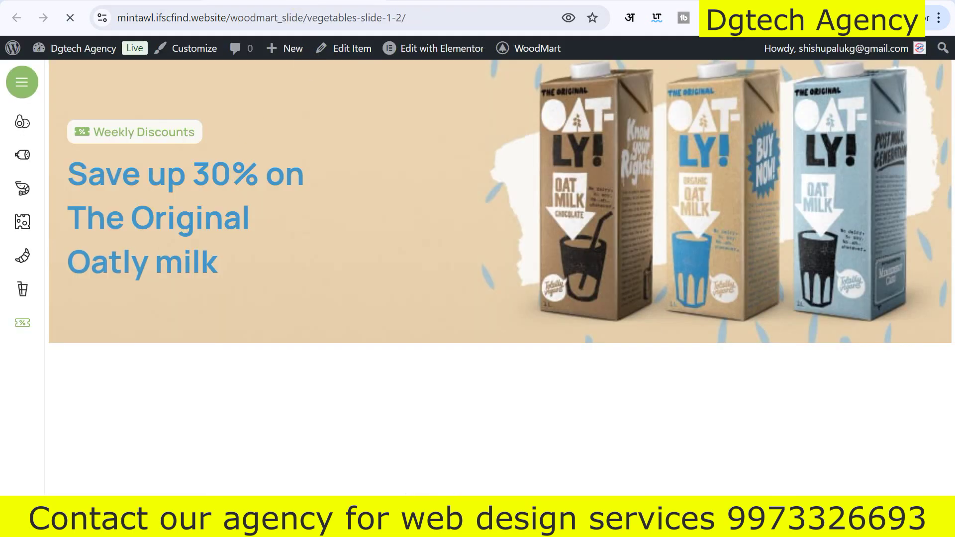
key(ctrl+w)
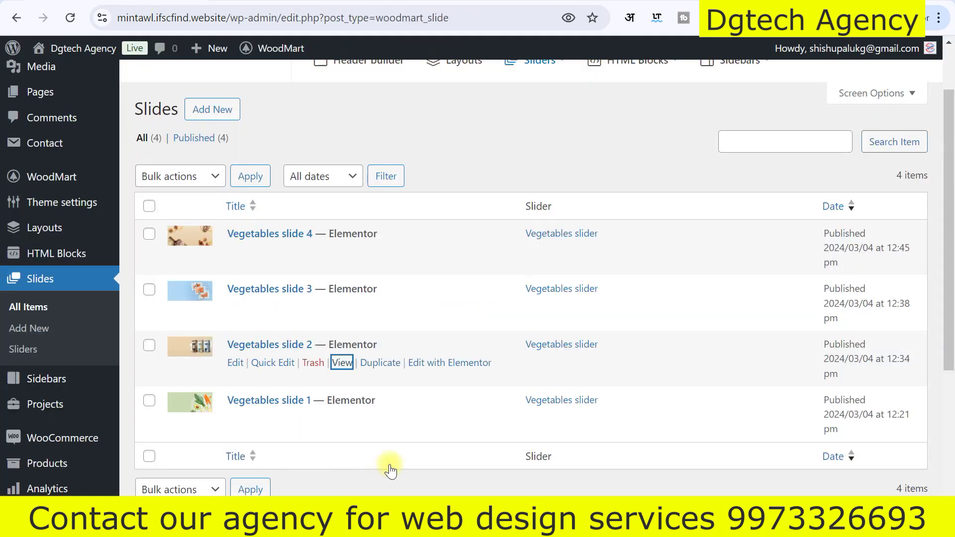
Open Vegetables slide 2 for Elementor editing in a separate tab and return to the Slides list.
right_click(453, 370)
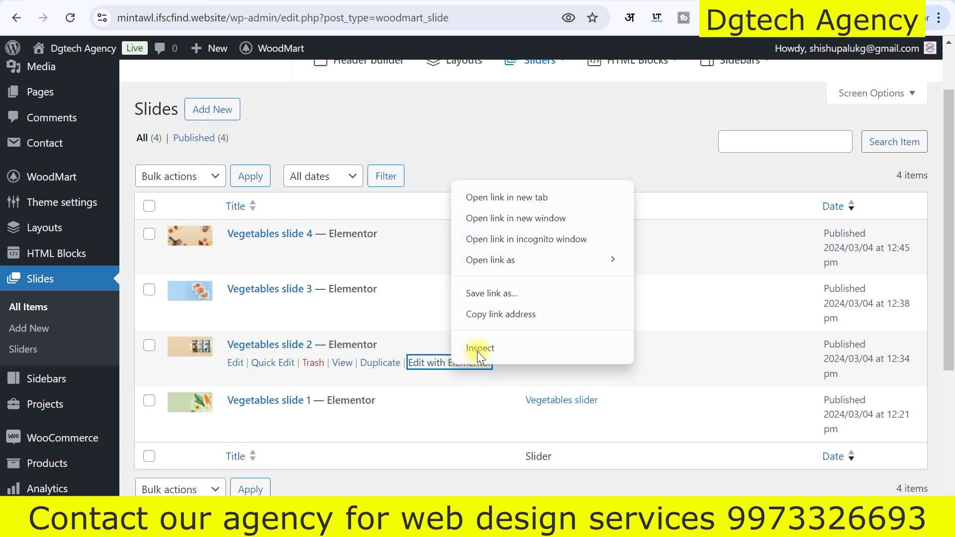
click(478, 140)
click(281, 2)
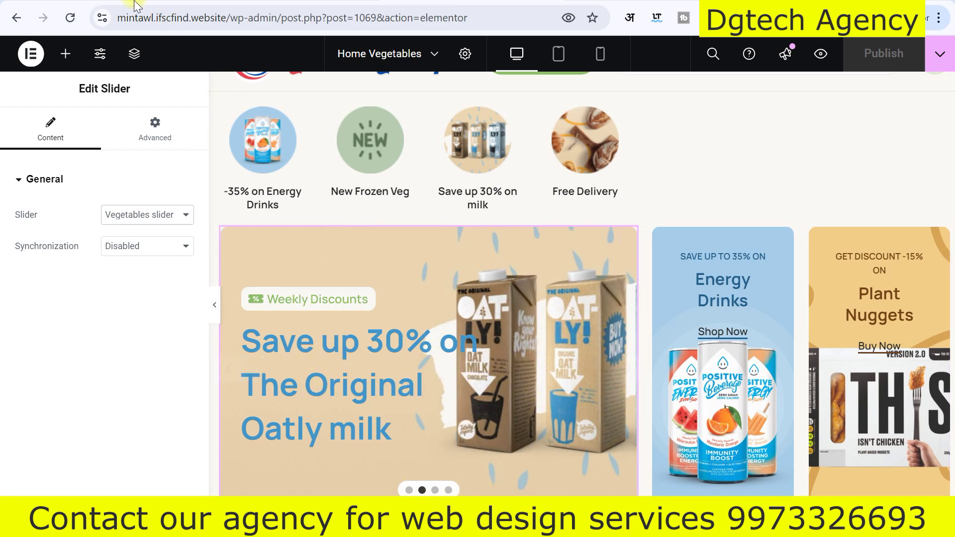
key(ctrl+shift+Tab)
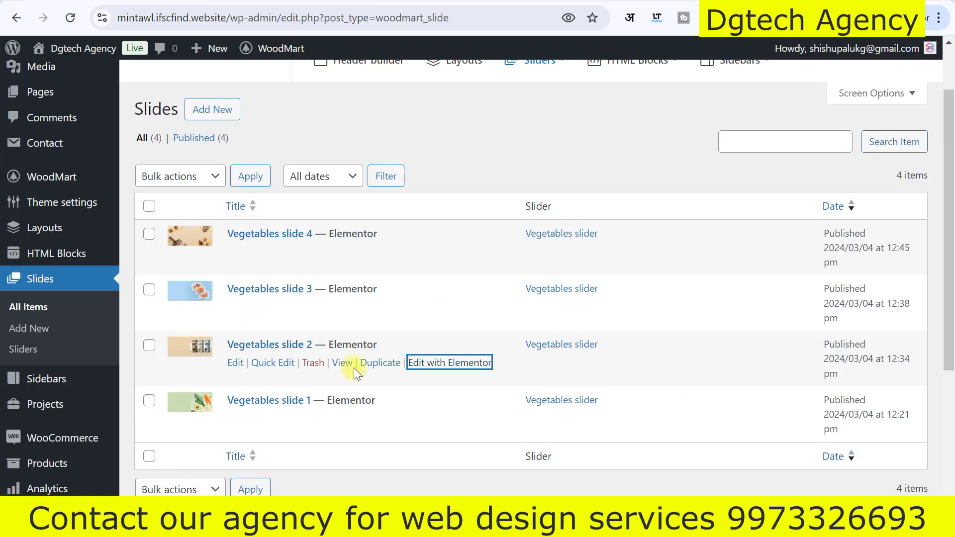
Open the WordPress edit page of Vegetables slide 2 and examine its slider assignment, custom fields and slide settings.
click(243, 367)
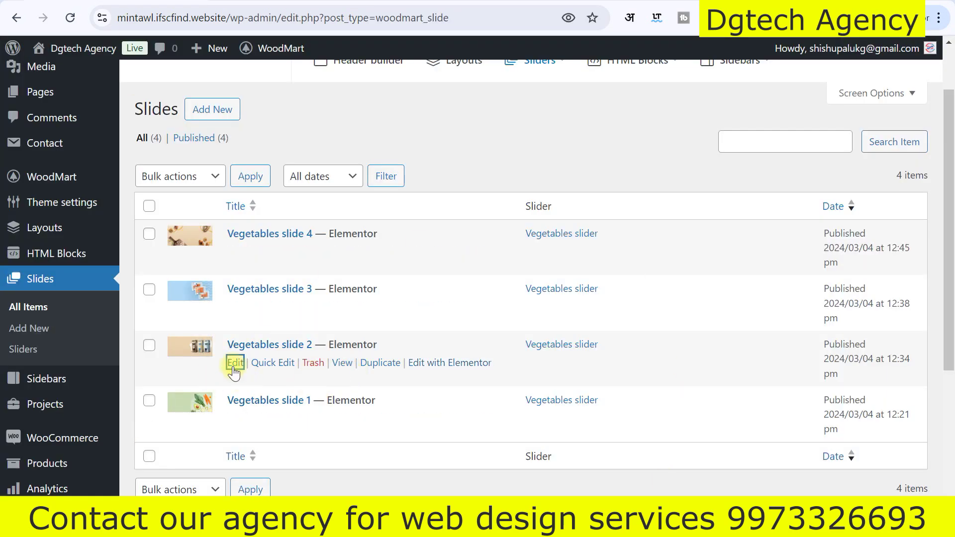
scroll(798, 412, down, 20)
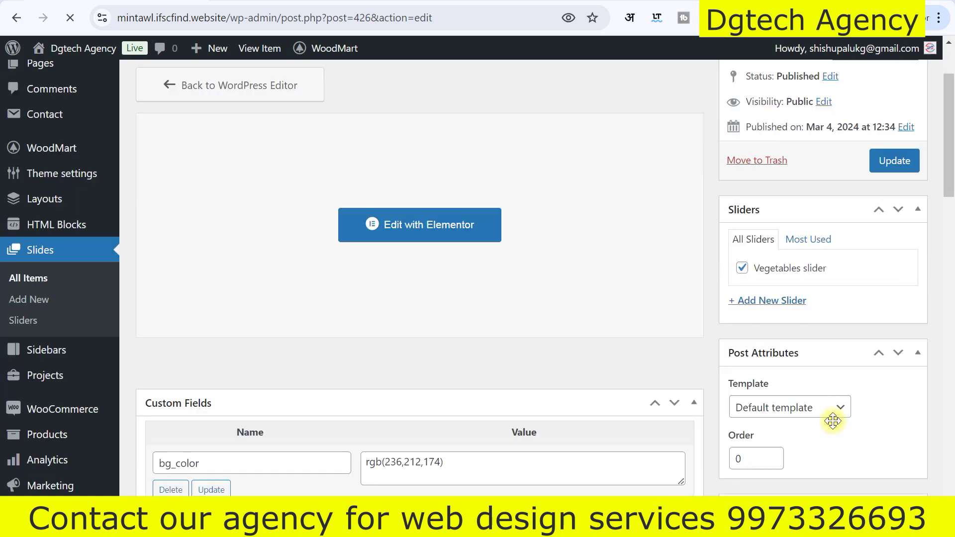
scroll(798, 411, up, 20)
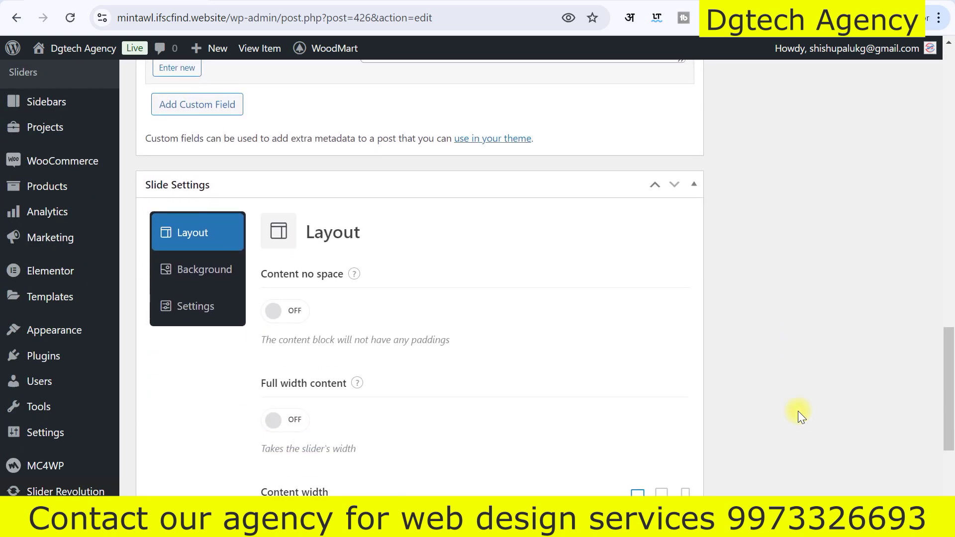
scroll(799, 360, up, 2)
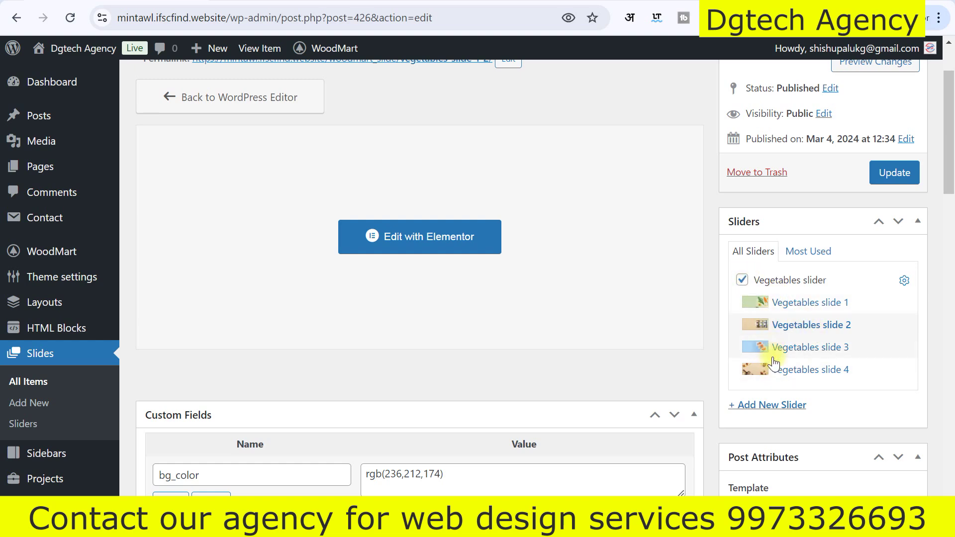
scroll(771, 348, up, 2)
scroll(772, 357, down, 15)
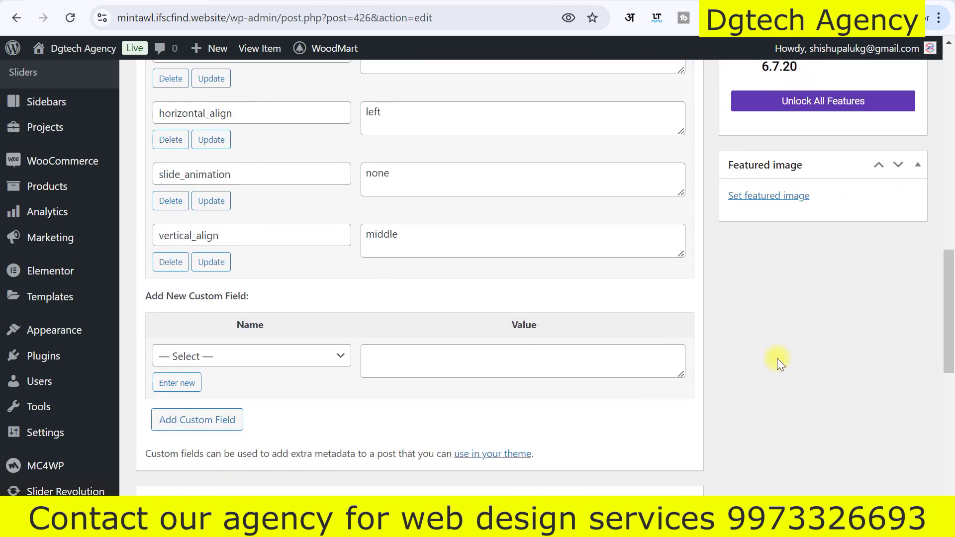
scroll(777, 358, down, 4)
scroll(777, 358, up, 15)
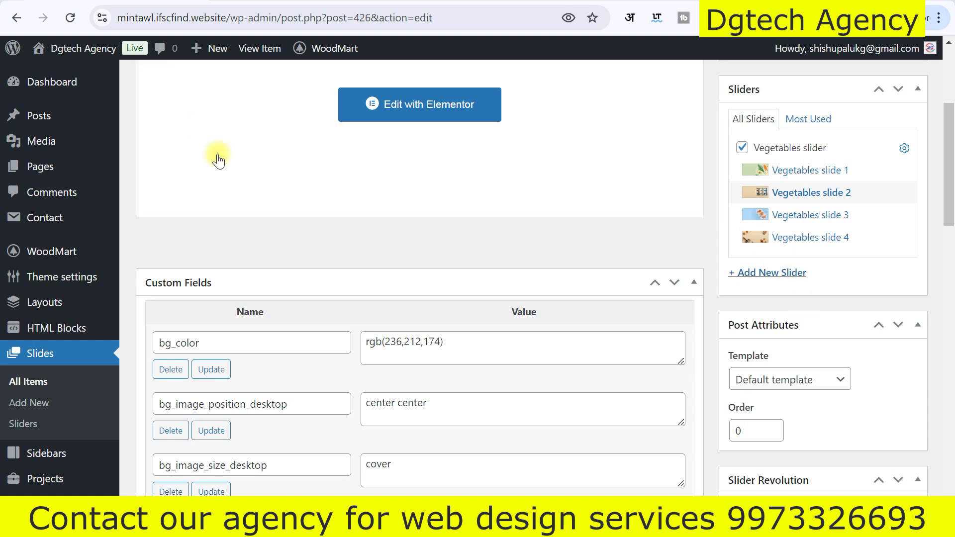
Edit Vegetables slide 2 in Elementor, open the Weekly Discounts image's settings and dismiss the Image Optimizer notice.
click(419, 105)
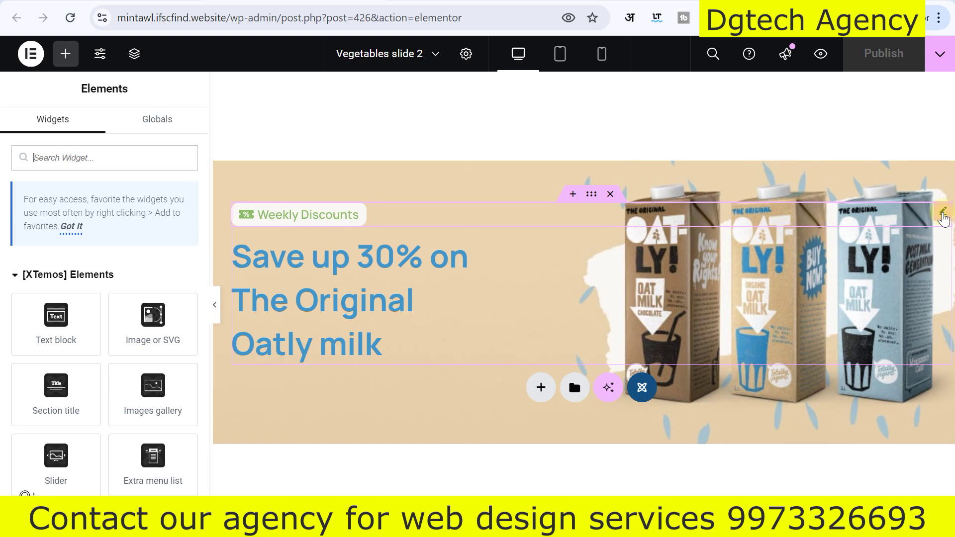
click(942, 215)
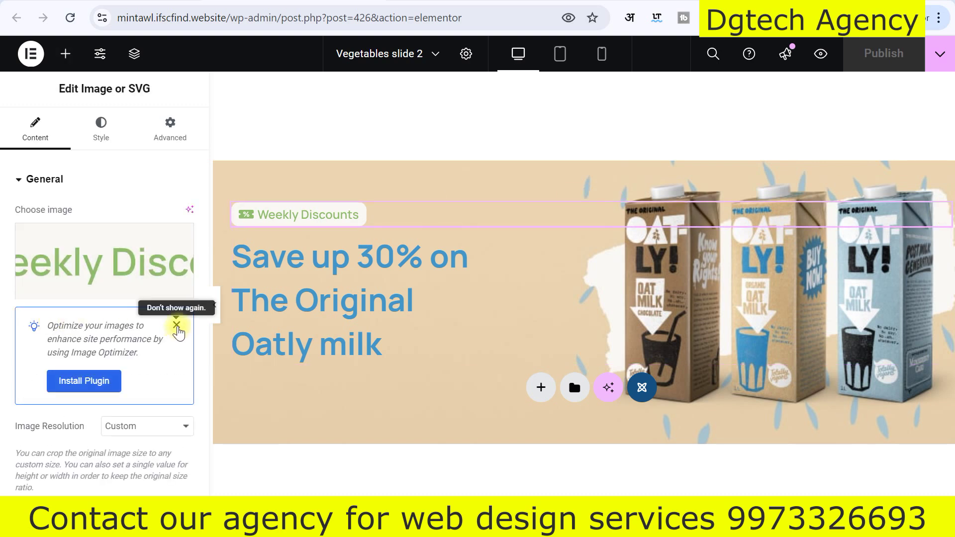
click(177, 325)
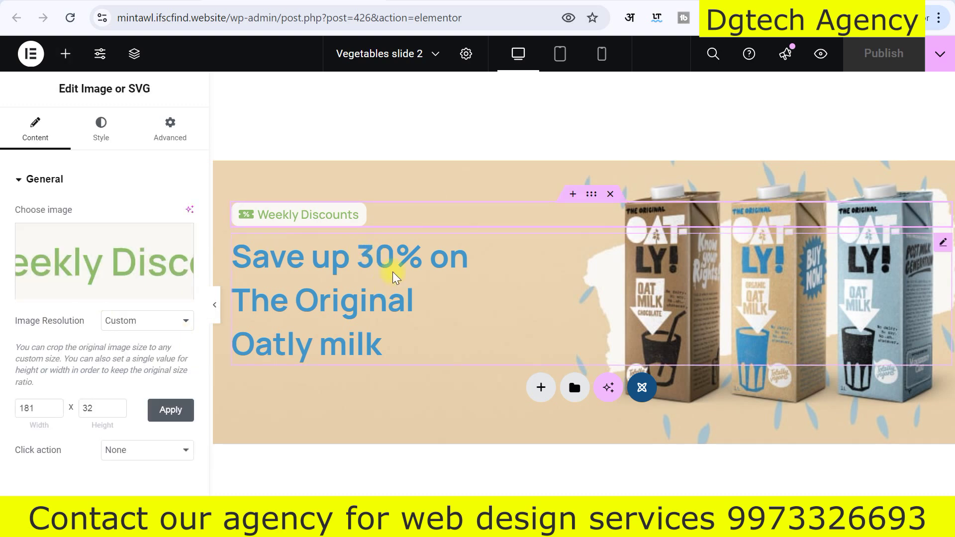
Open the slide's Section title settings and examine the Title text "Save up 30% on The Original Oatly milk".
click(942, 242)
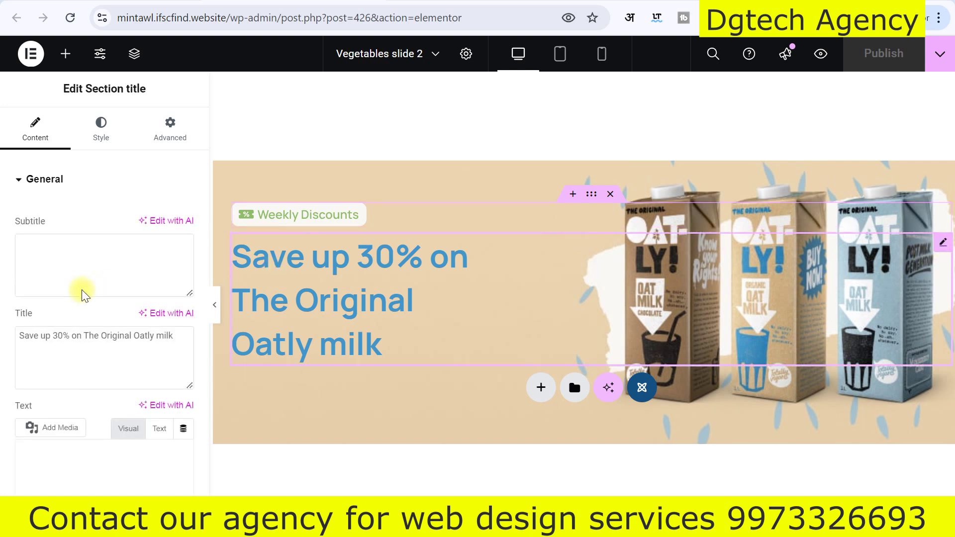
scroll(109, 374, down, 3)
scroll(89, 259, up, 3)
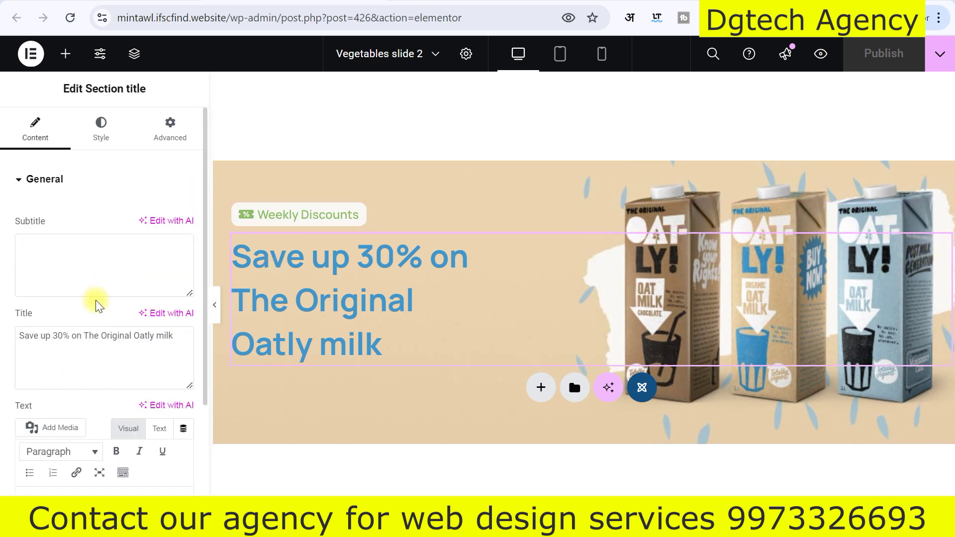
drag(68, 338, 164, 335)
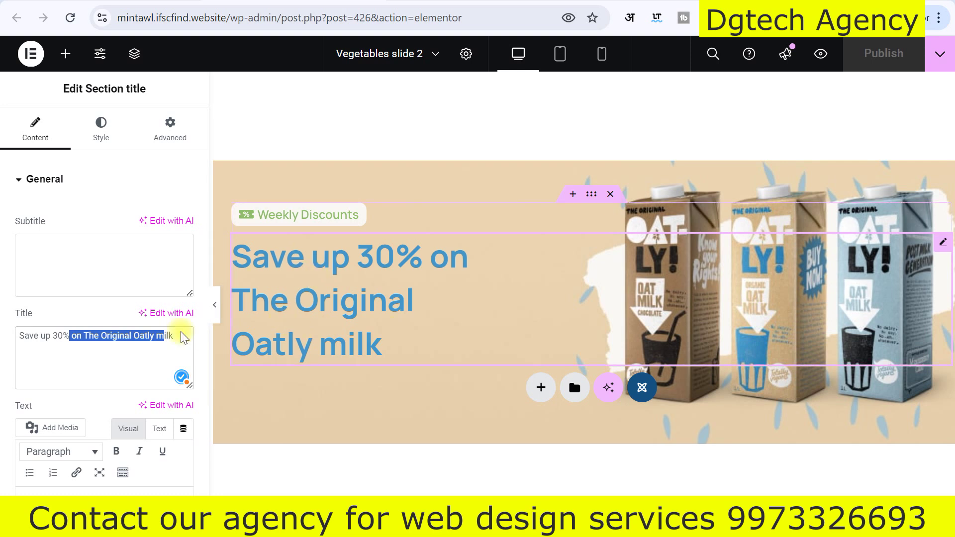
click(64, 335)
drag(29, 338, 120, 339)
click(120, 338)
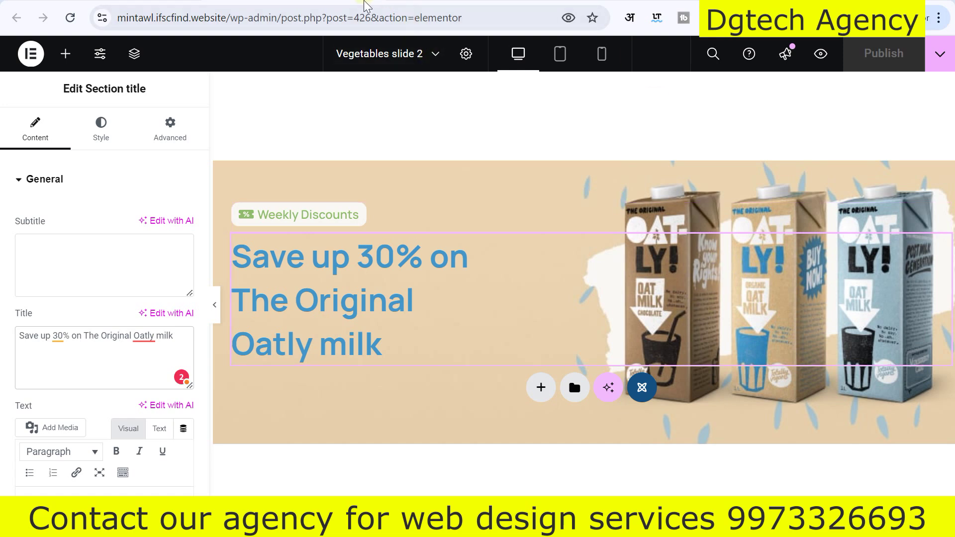
Return to the Home Vegetables page editor and search the widget library for "slider".
click(364, 1)
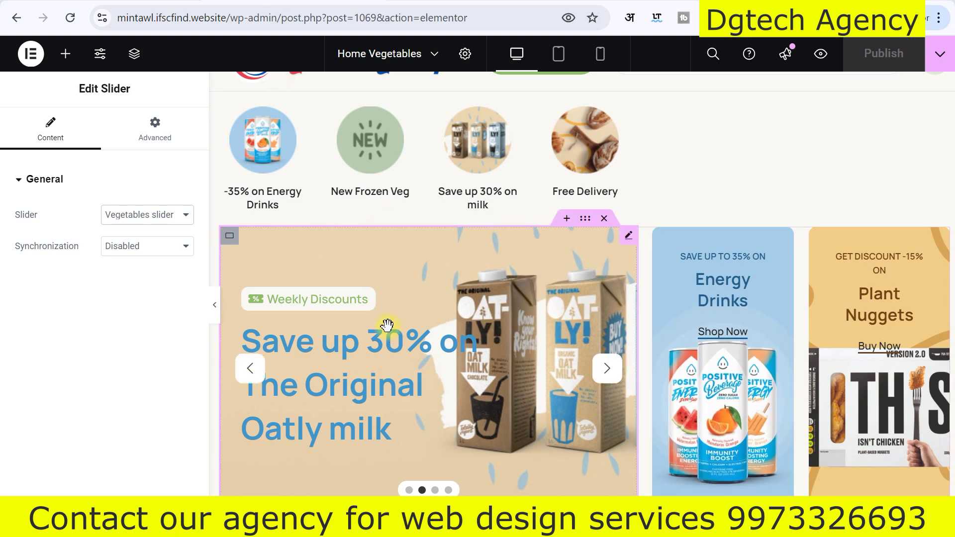
click(65, 56)
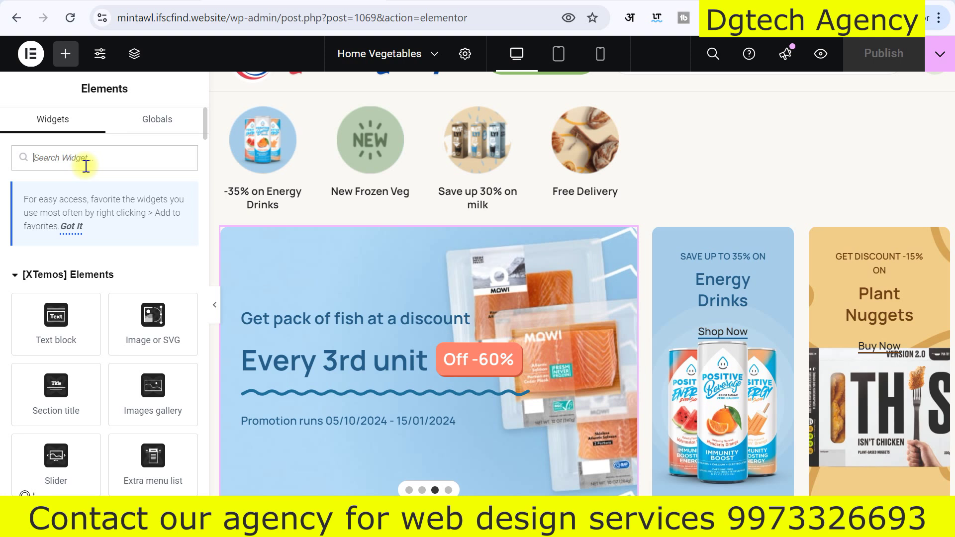
text(slider)
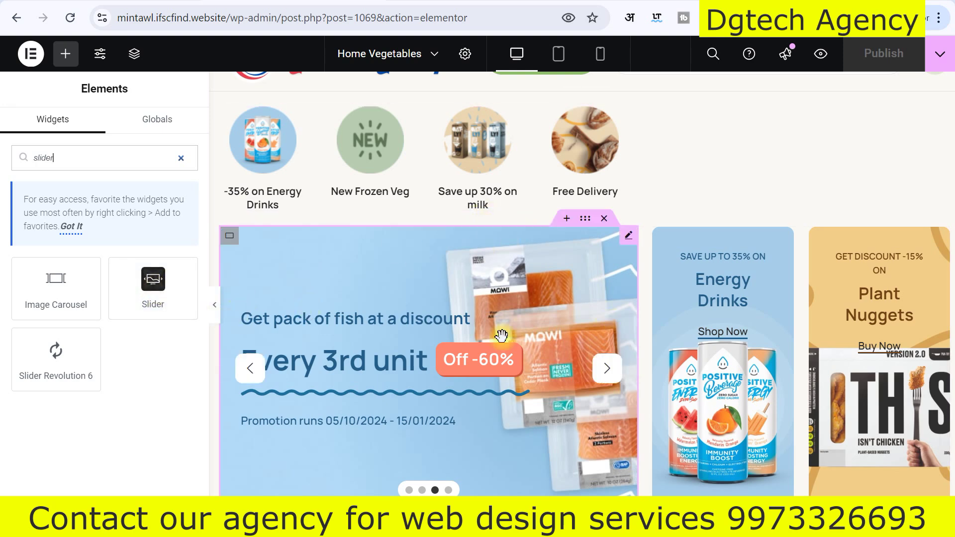
scroll(367, 242, down, 2)
scroll(367, 242, up, 2)
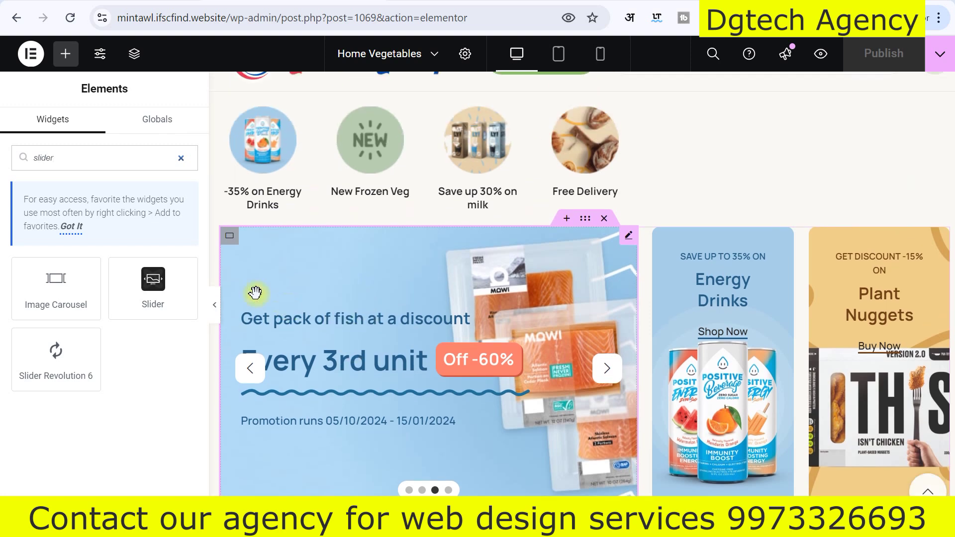
Open the homepage banner slider's settings and examine which sliders can be chosen for it.
click(628, 235)
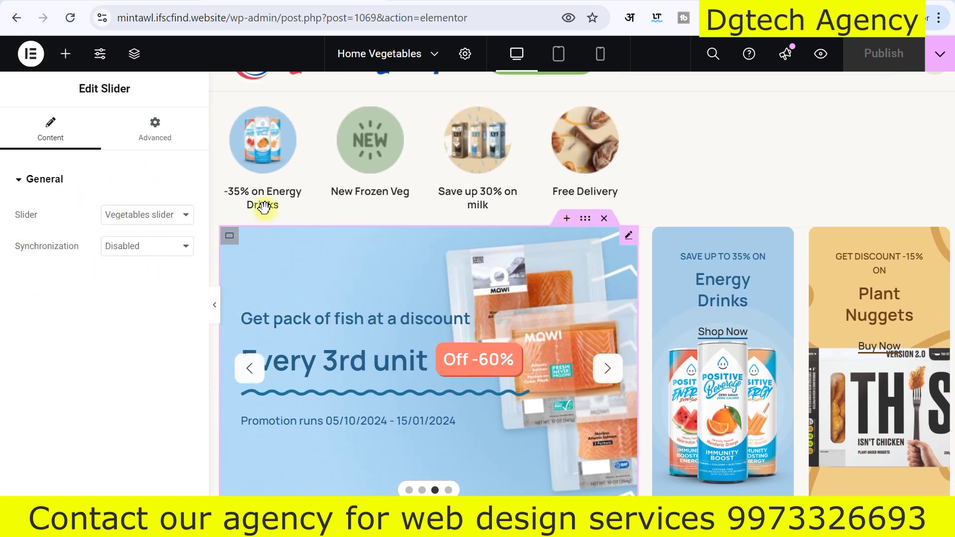
click(156, 218)
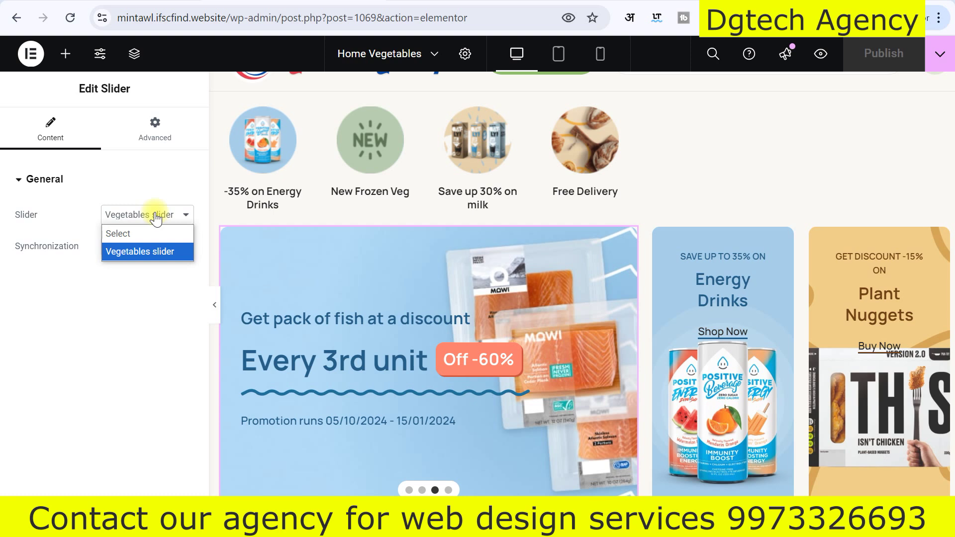
click(156, 219)
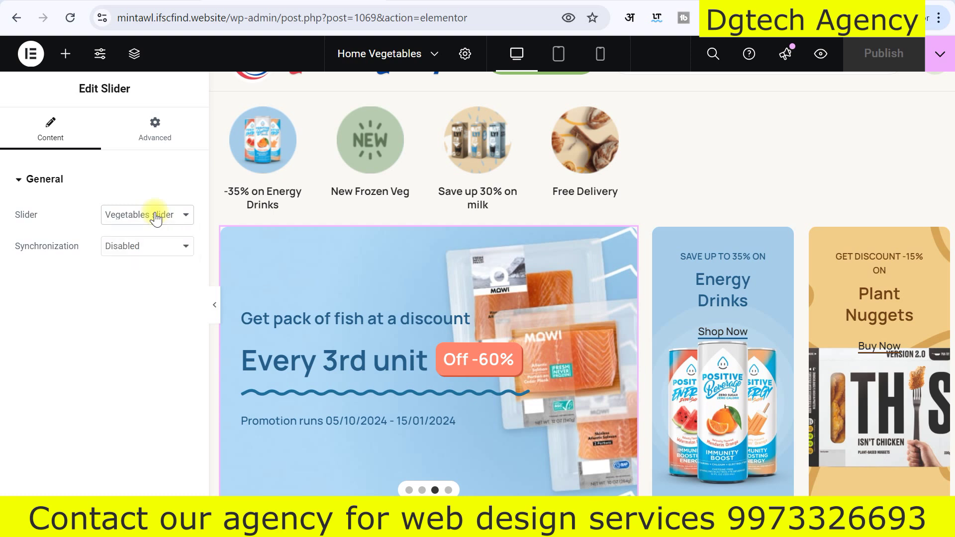
scroll(581, 194, down, 1)
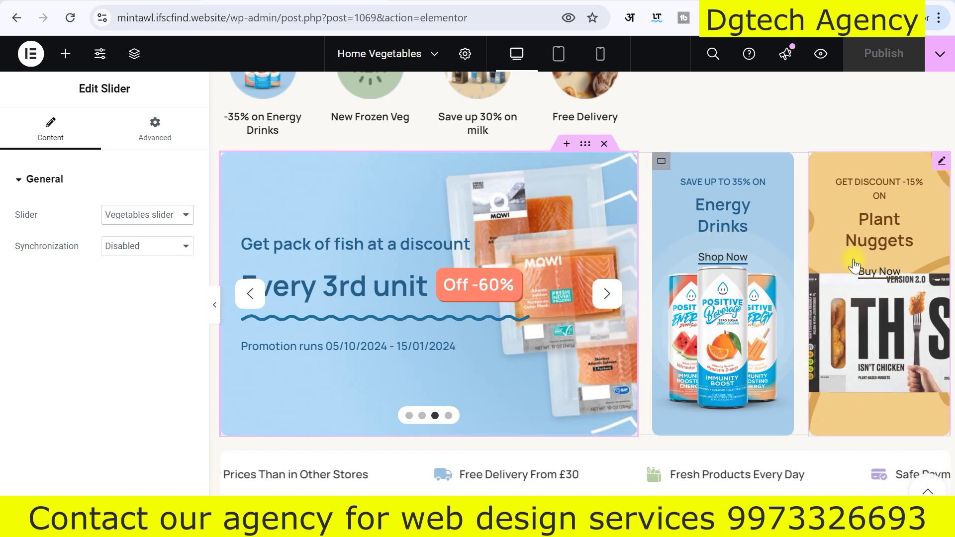
scroll(852, 270, up, 1)
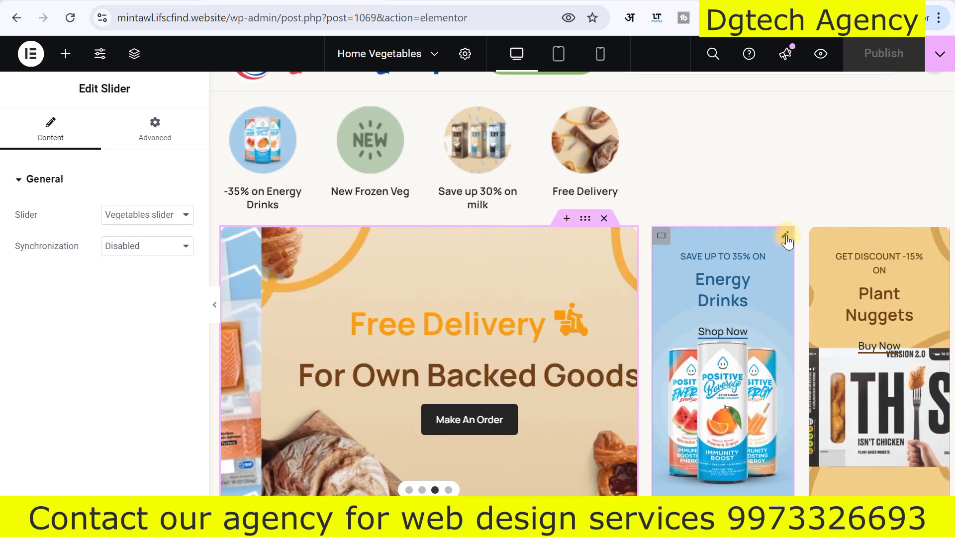
Open the Energy Drinks promo banner's settings and examine its Background, Content and Countdown sections.
click(785, 239)
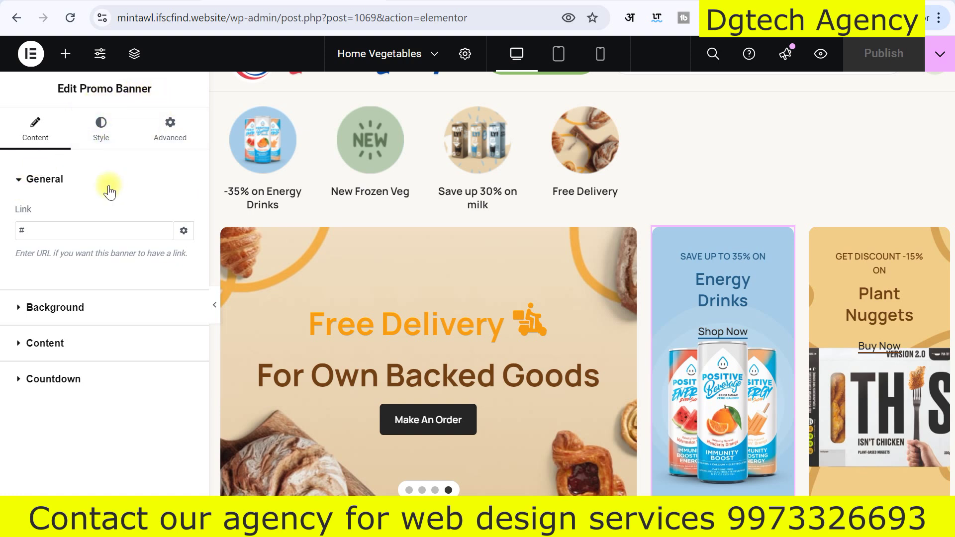
click(58, 312)
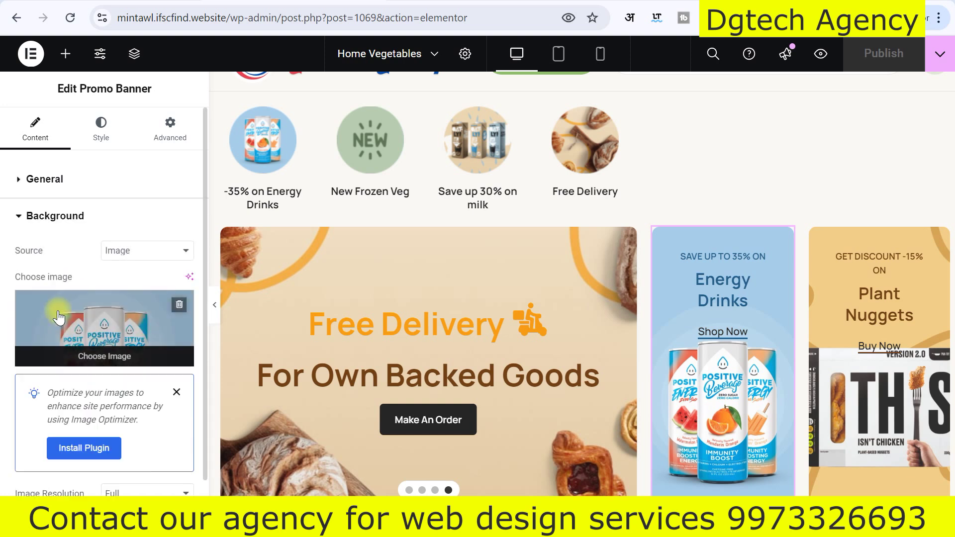
click(34, 222)
click(44, 254)
click(43, 253)
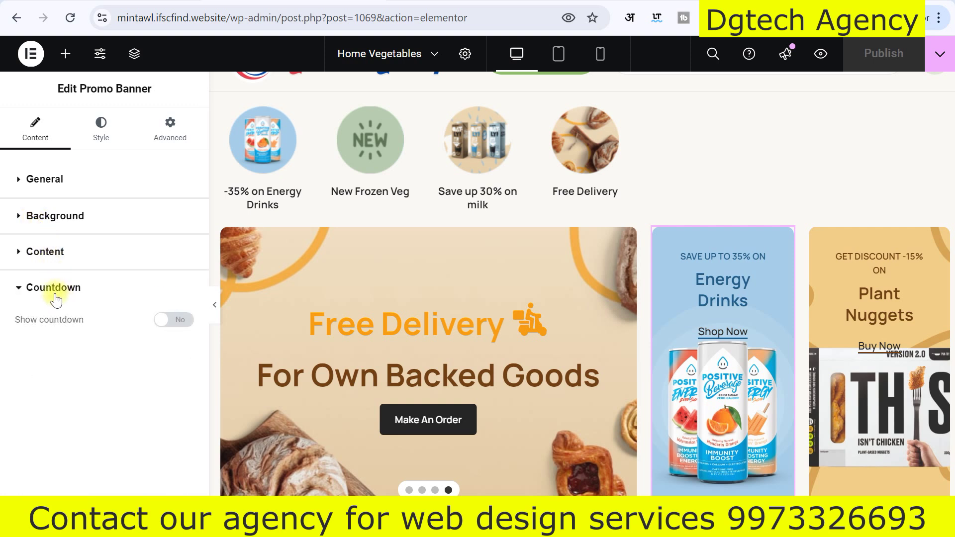
Try the countdown on the Energy Drinks promo banner and switch it off again.
click(181, 321)
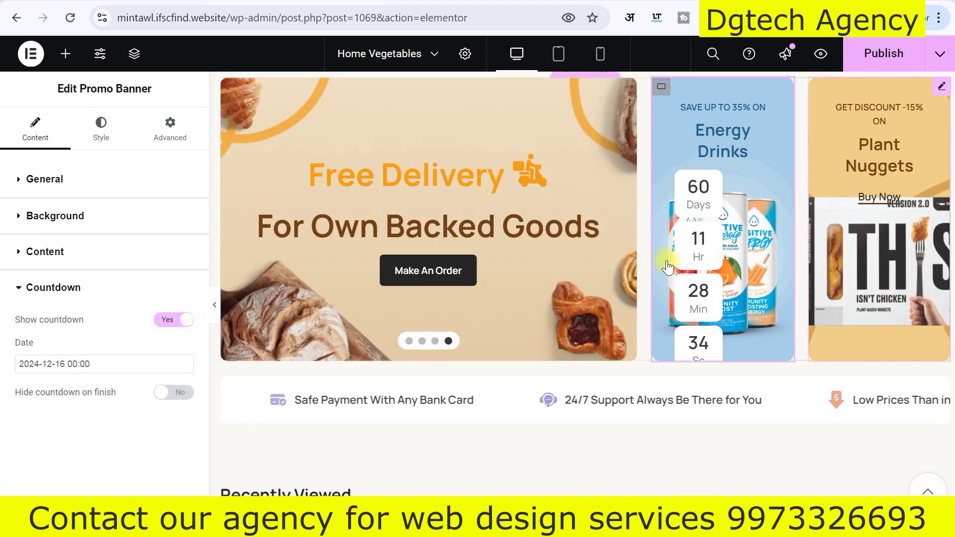
click(166, 322)
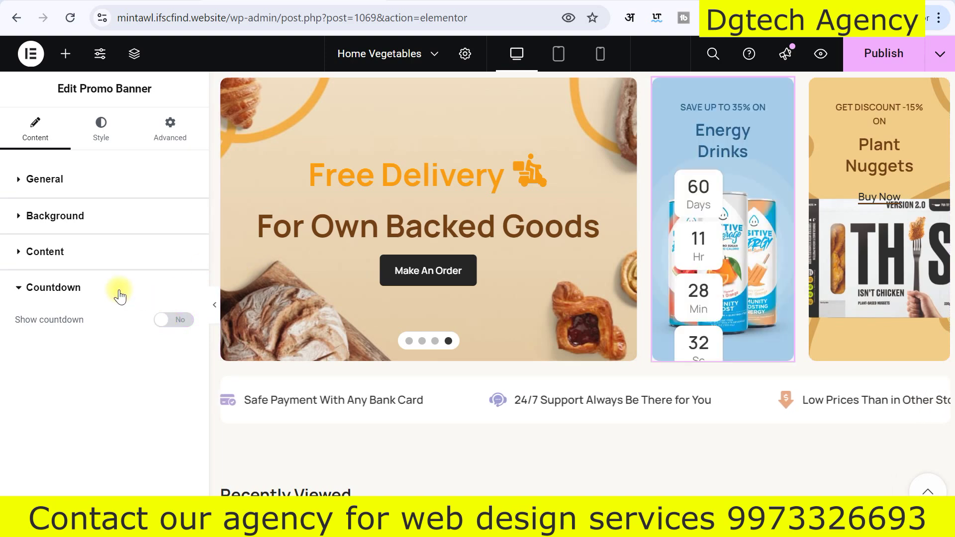
click(22, 289)
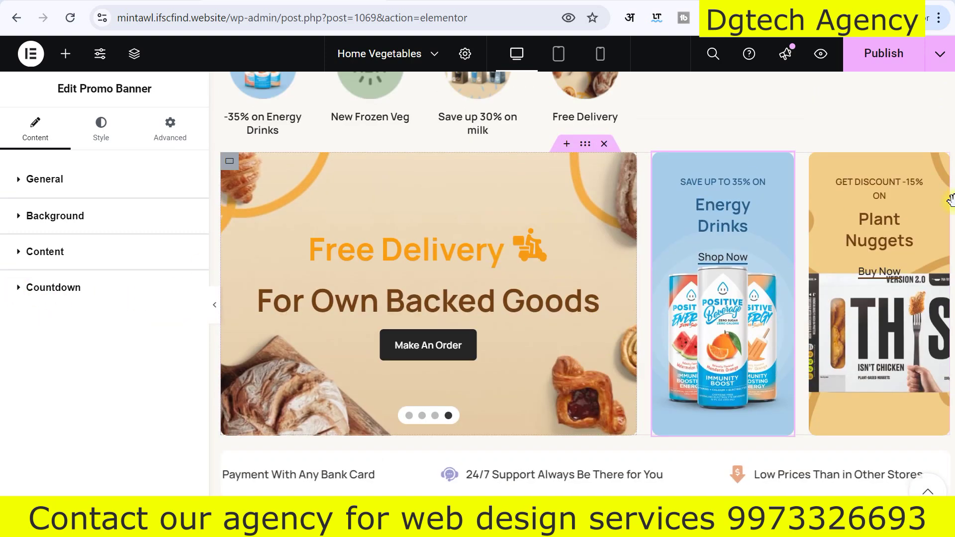
Open the settings of the scrolling benefits strip and search the widget library for its widget name, Marquee.
scroll(922, 179, down, 5)
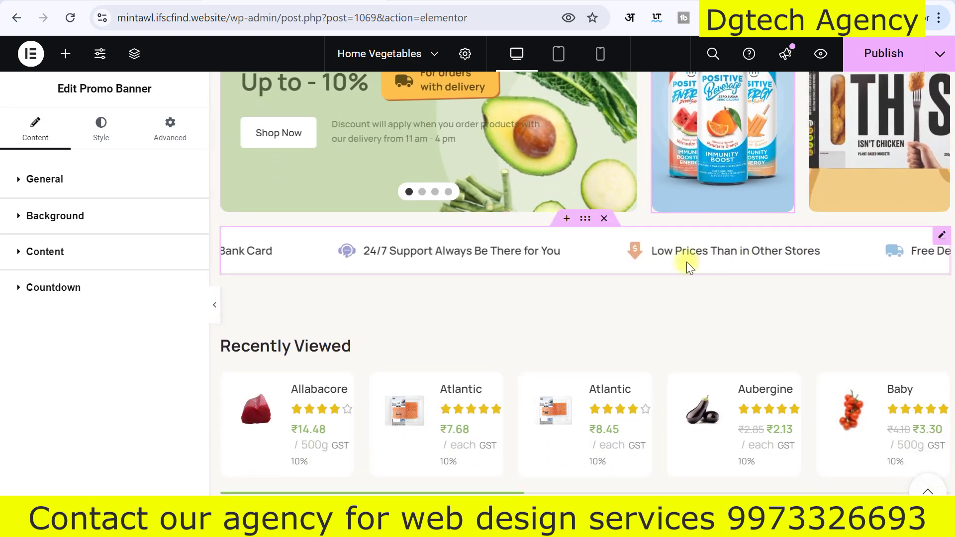
click(941, 236)
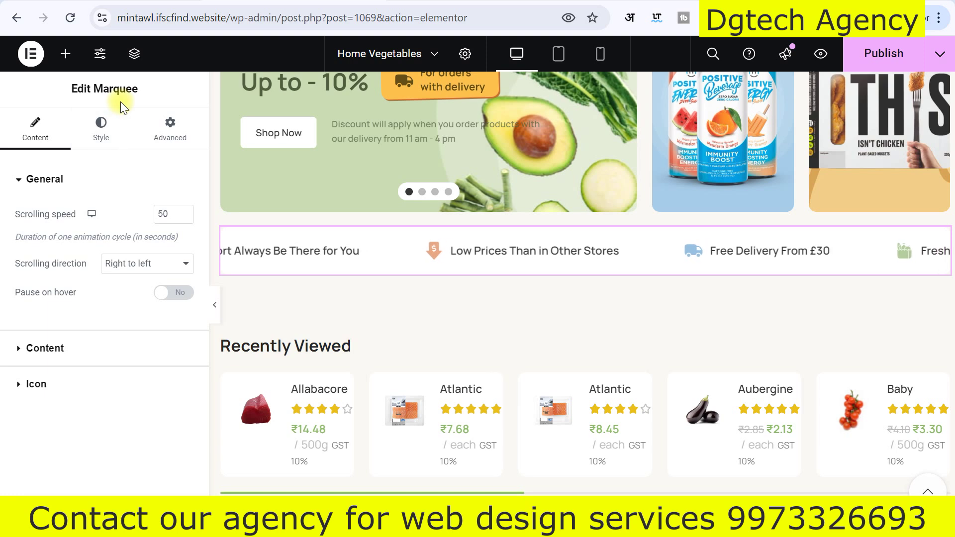
drag(93, 89, 138, 88)
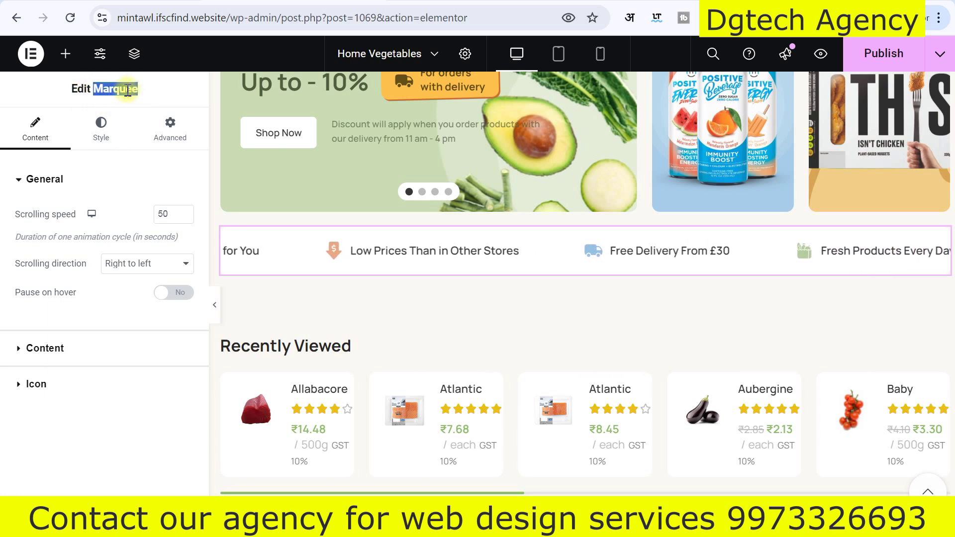
right_click(127, 90)
click(150, 106)
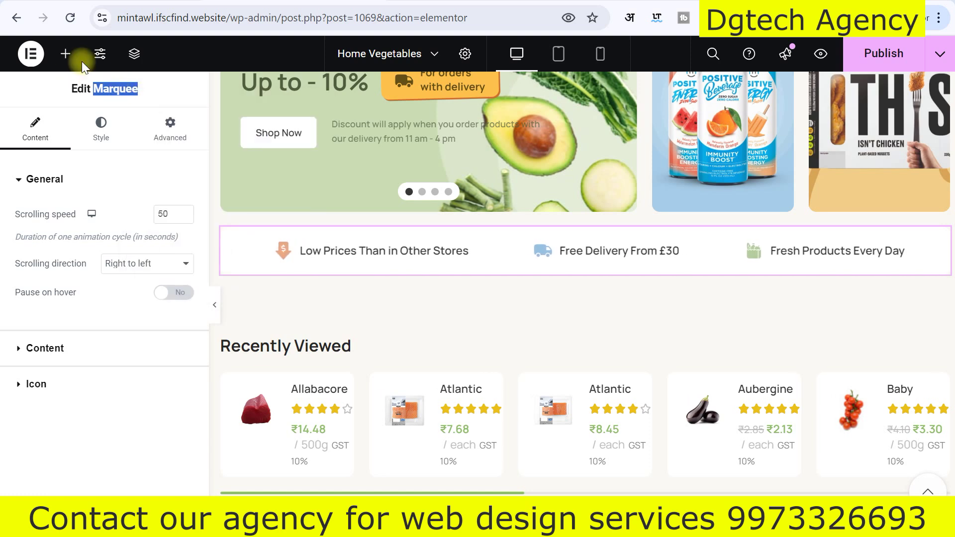
click(65, 54)
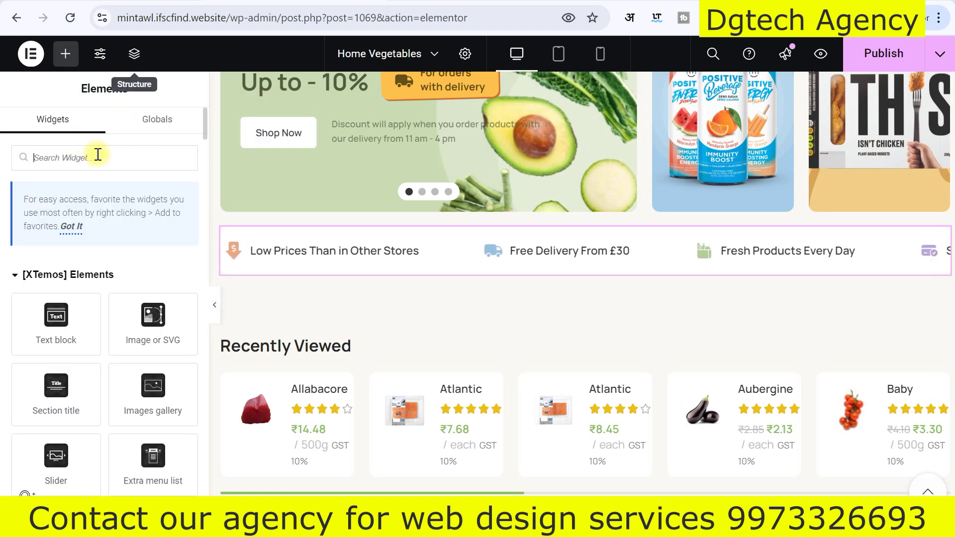
key(ctrl+v)
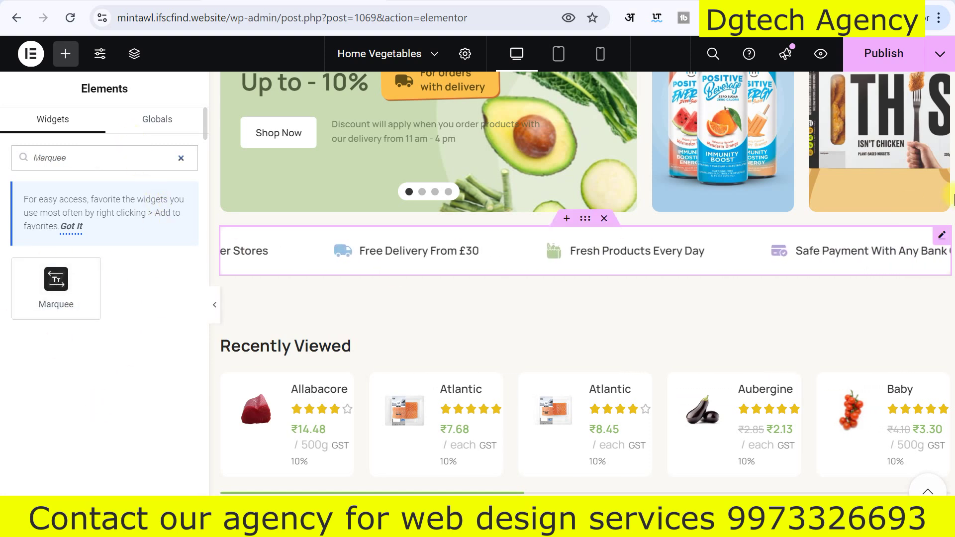
drag(85, 293, 63, 298)
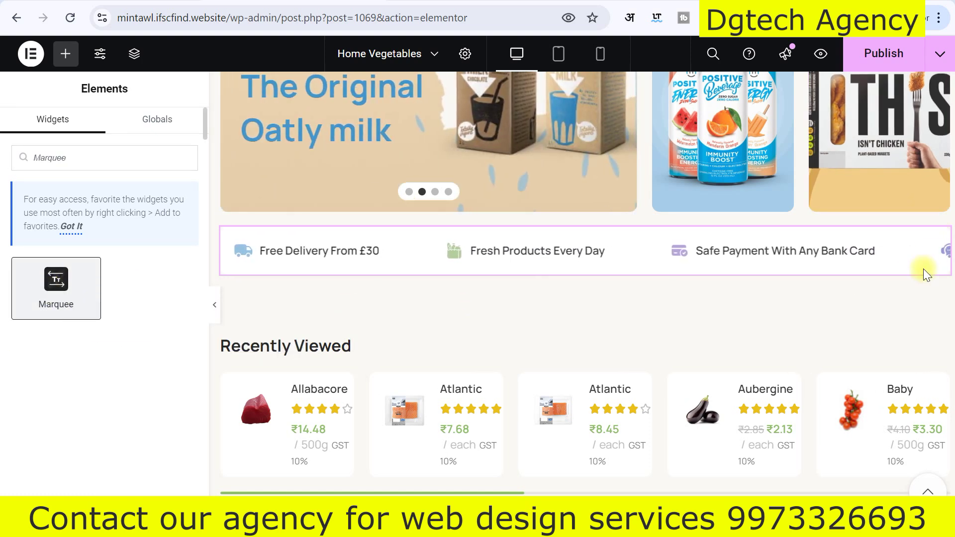
Reopen the Marquee's settings and examine its content items, including the text and icon options of "Low Prices Than in Other Stores".
click(941, 235)
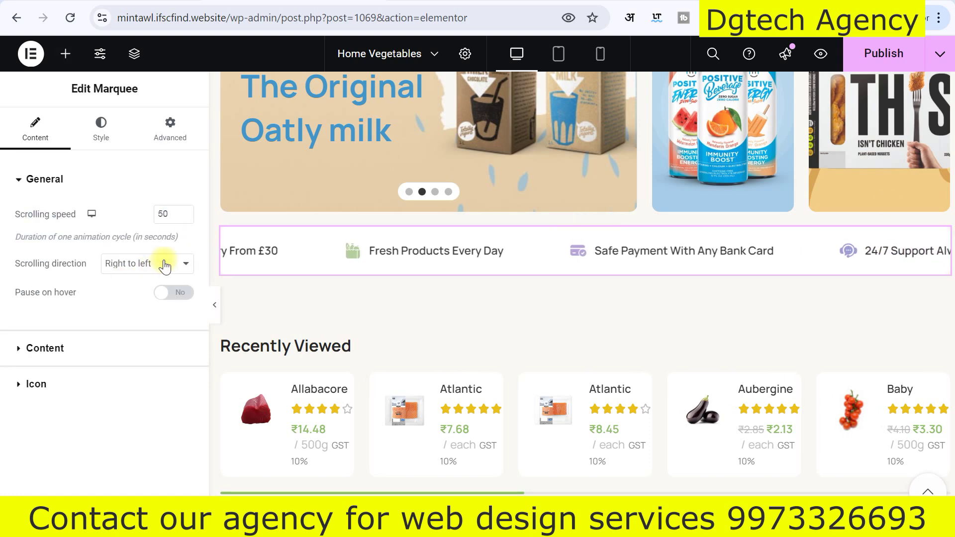
click(35, 350)
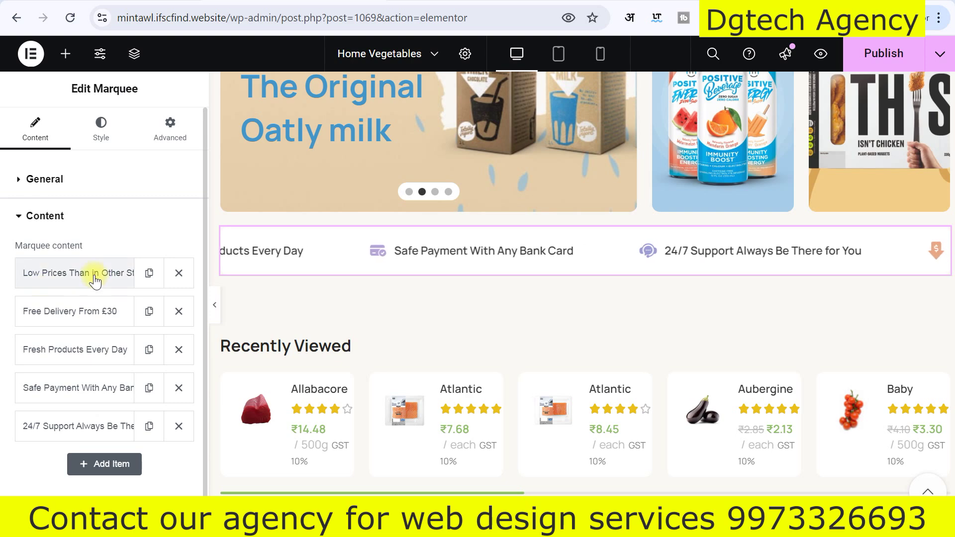
click(95, 275)
scroll(90, 278, down, 3)
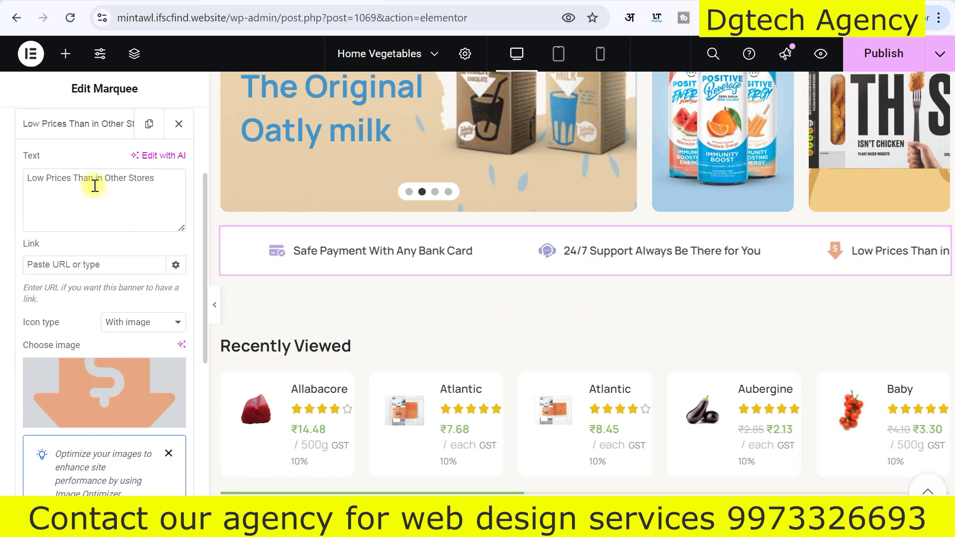
drag(45, 177, 102, 178)
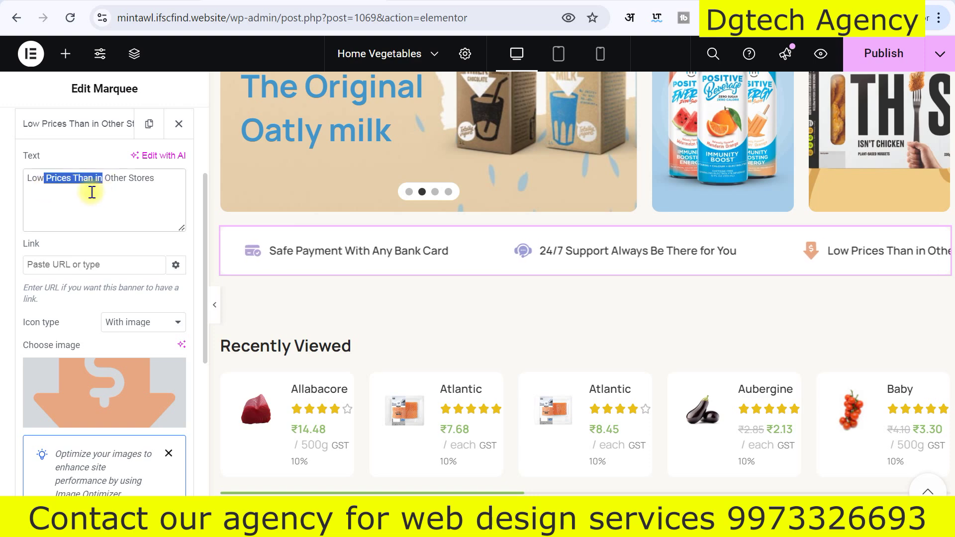
click(77, 125)
Open the Recently Viewed products widget's settings and examine its title, data source, category and ordering options.
scroll(647, 274, down, 3)
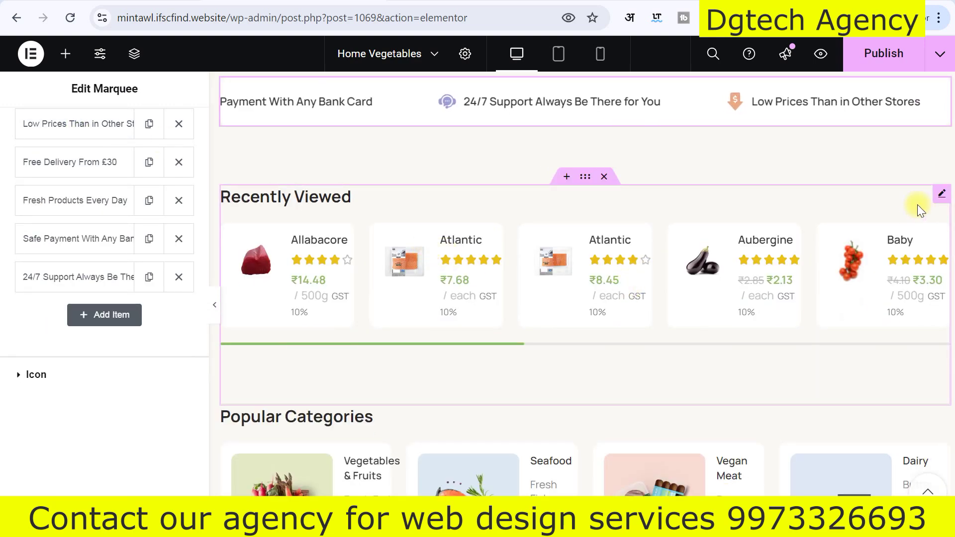
click(941, 195)
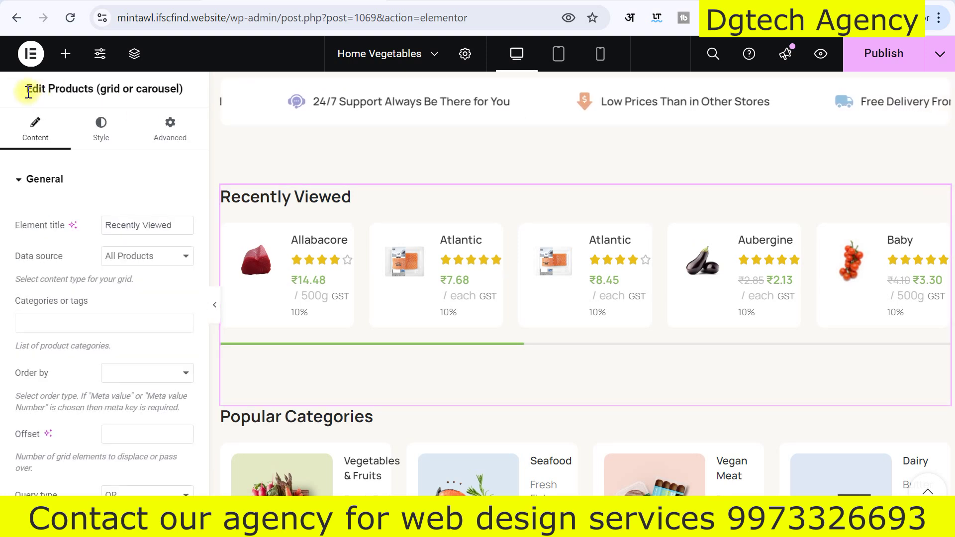
drag(32, 91, 148, 92)
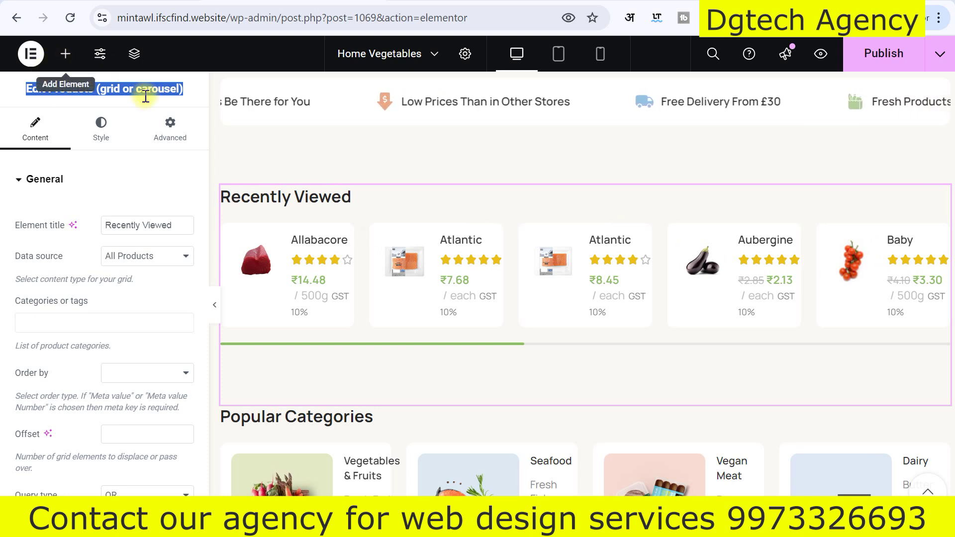
click(119, 91)
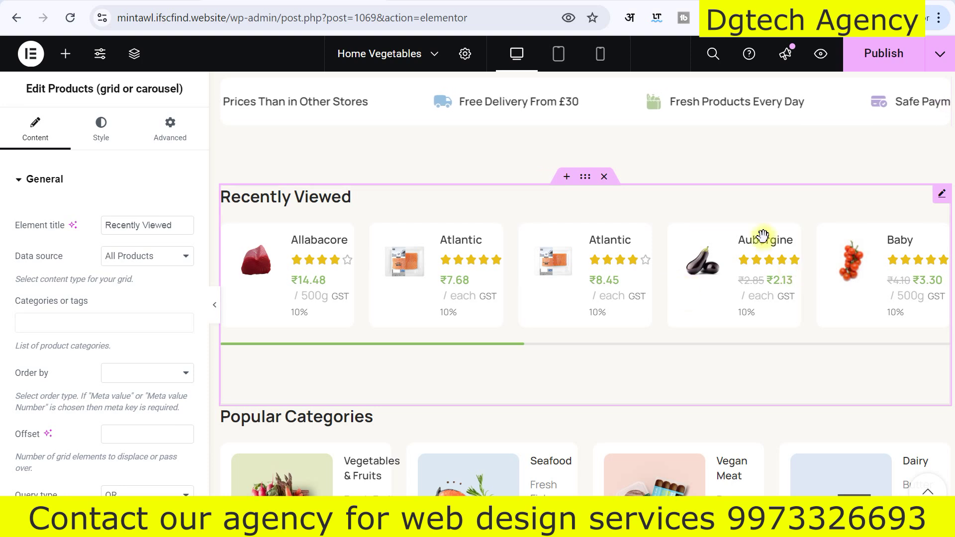
scroll(105, 318, down, 2)
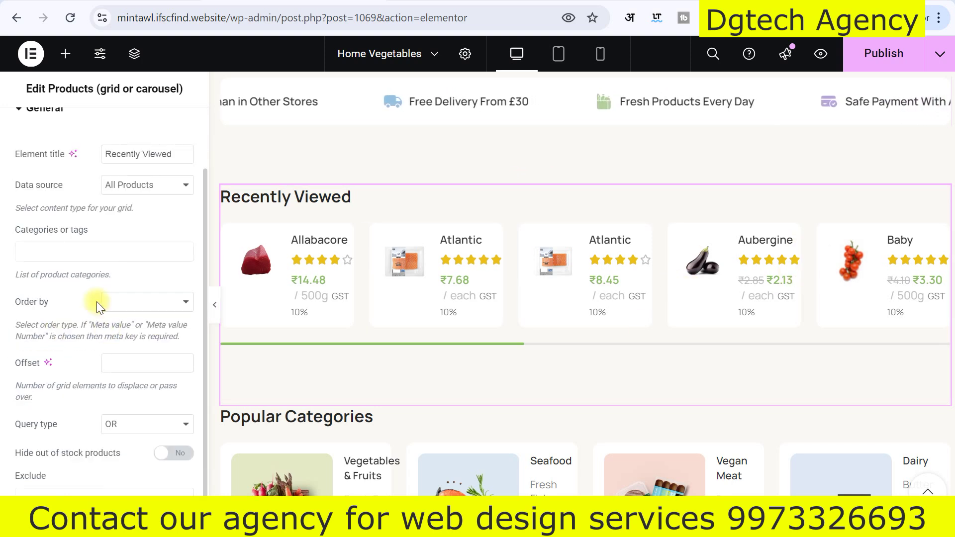
click(36, 250)
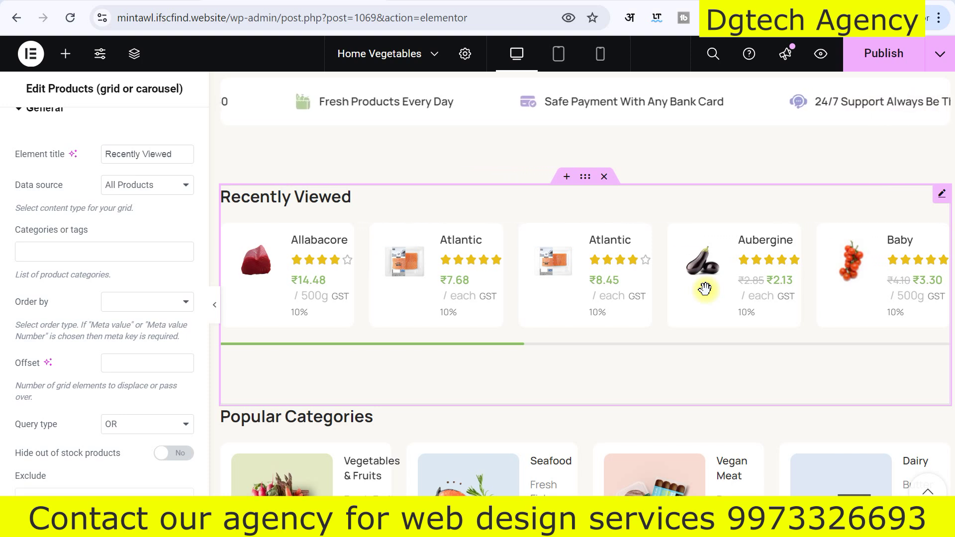
Open the Product categories settings of the Popular Categories section, examine its query options and view the Weekly Discounts section.
scroll(654, 294, down, 4)
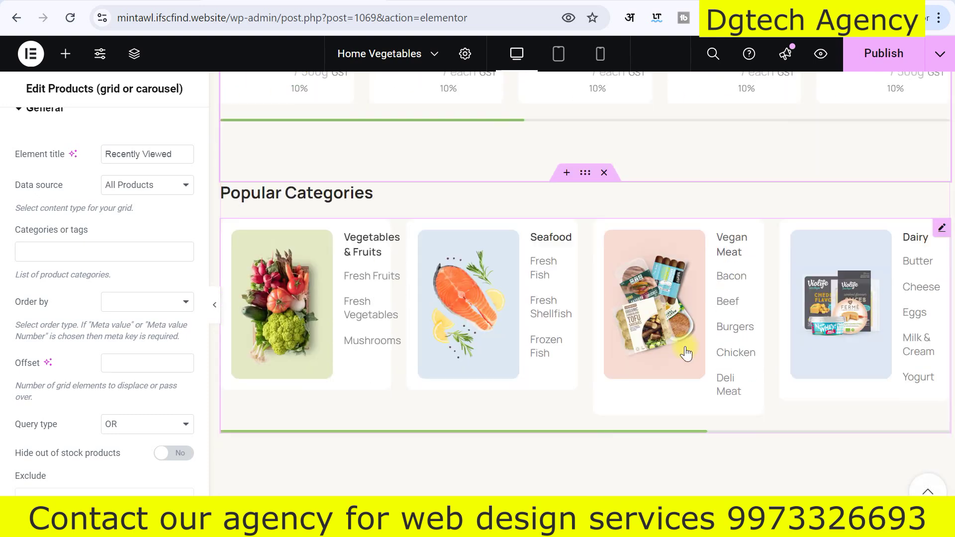
click(943, 228)
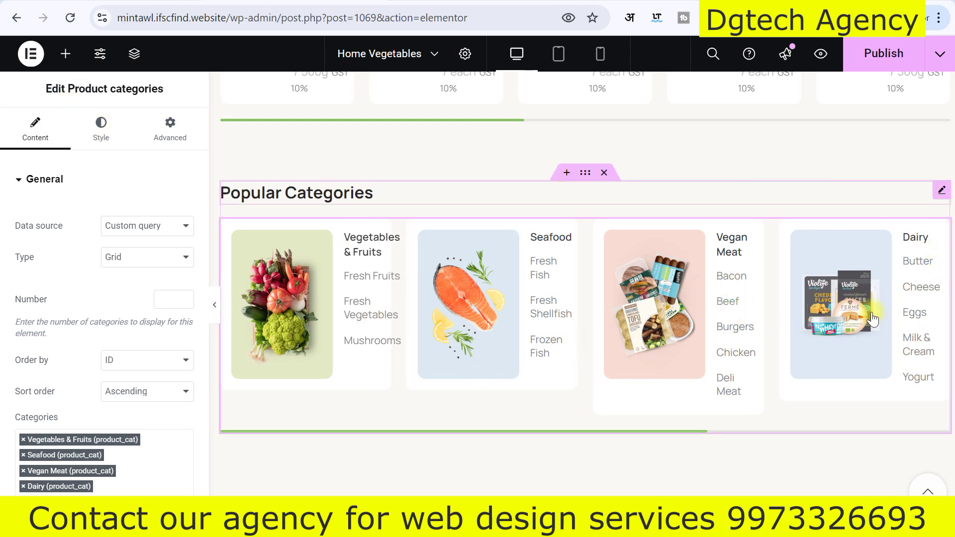
scroll(621, 355, down, 6)
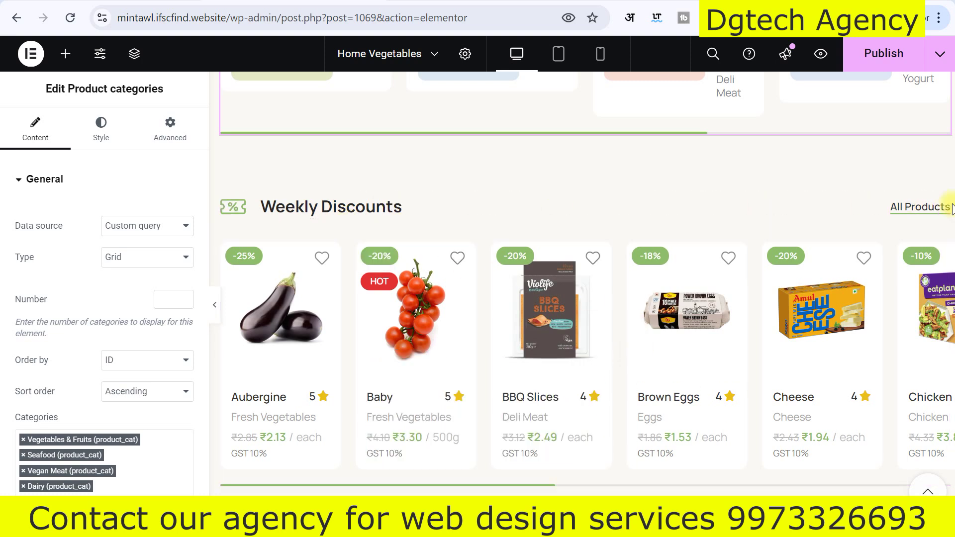
Open the settings of the Weekly Discounts section's All Products button and product carousel, and examine their link and data source options.
click(938, 211)
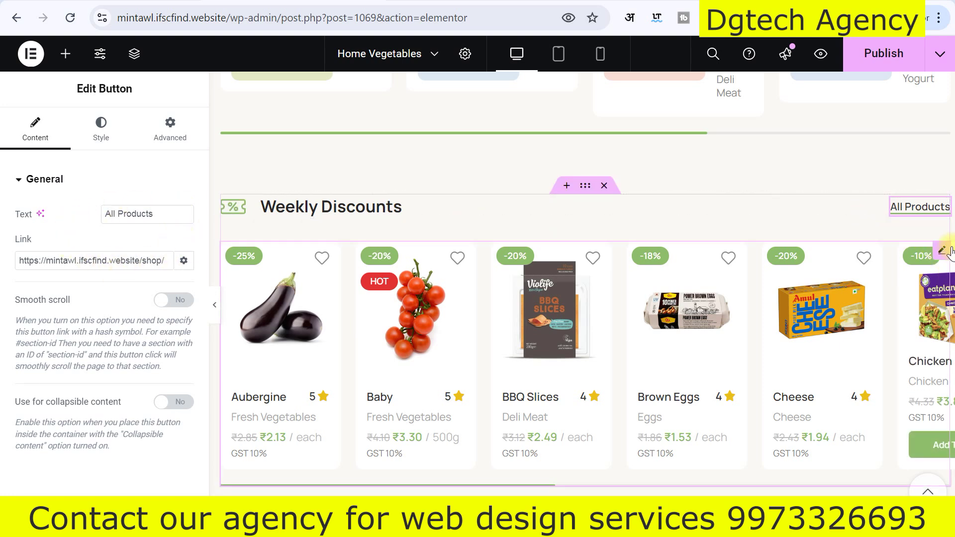
click(413, 323)
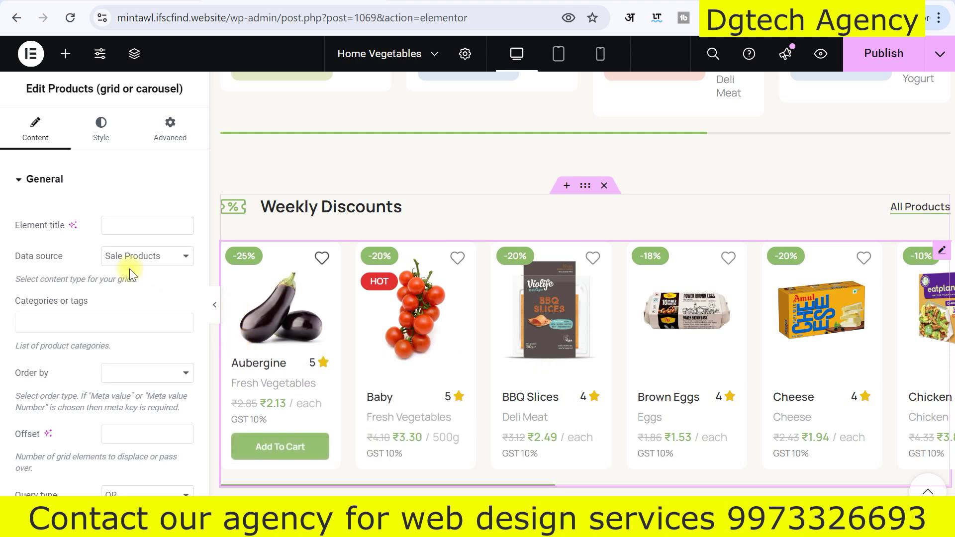
scroll(395, 363, down, 1)
scroll(496, 249, down, 12)
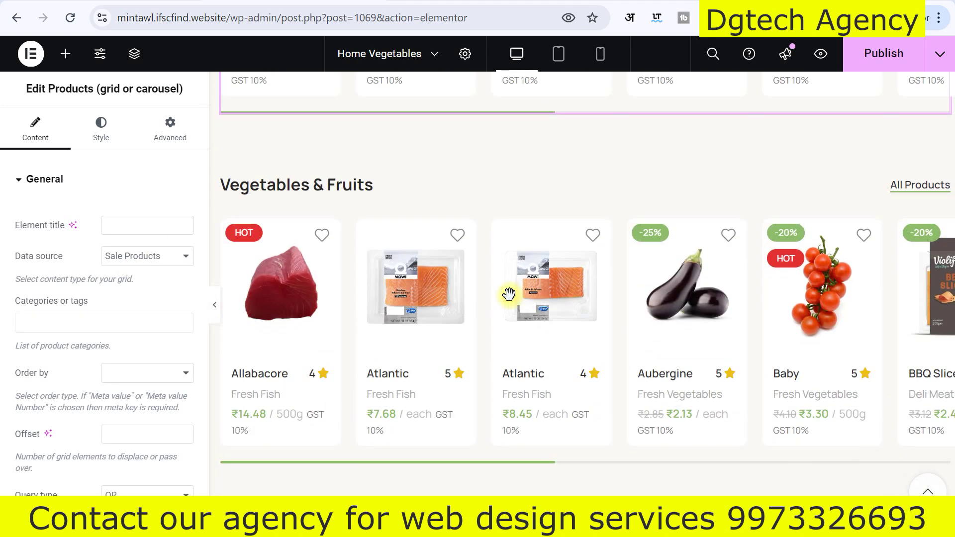
Examine the Seafood product section, the two promo banners below it, and the Bakery and Vegan Meat product sections.
scroll(492, 333, down, 3)
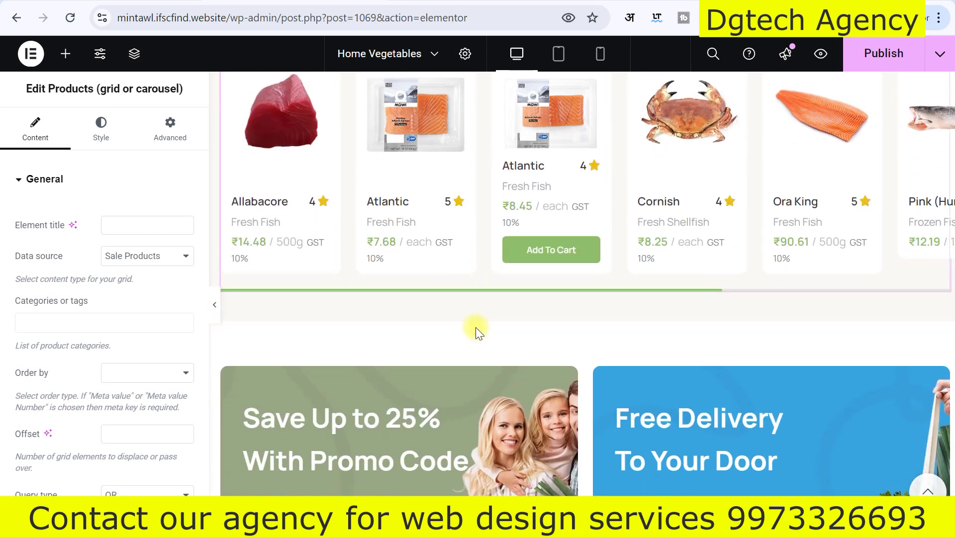
scroll(476, 328, up, 2)
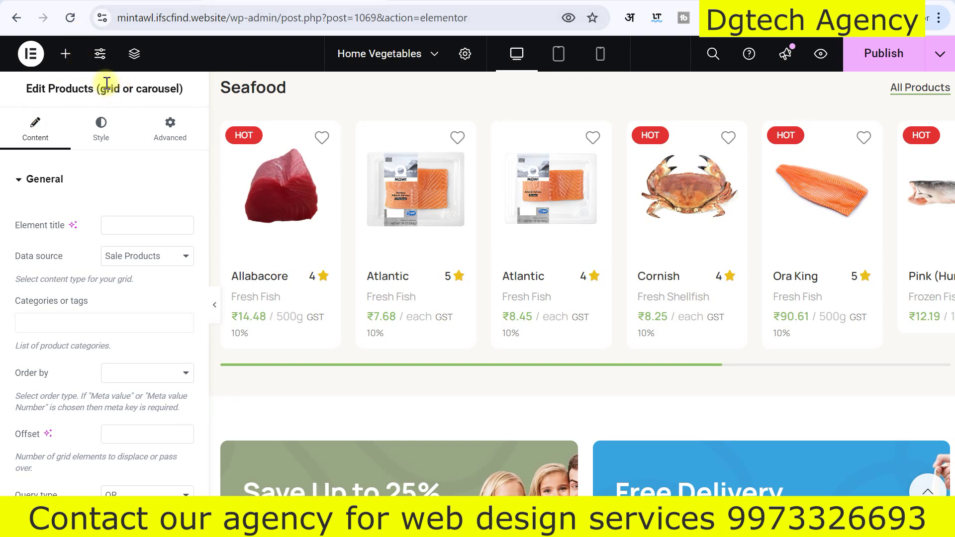
scroll(612, 279, up, 2)
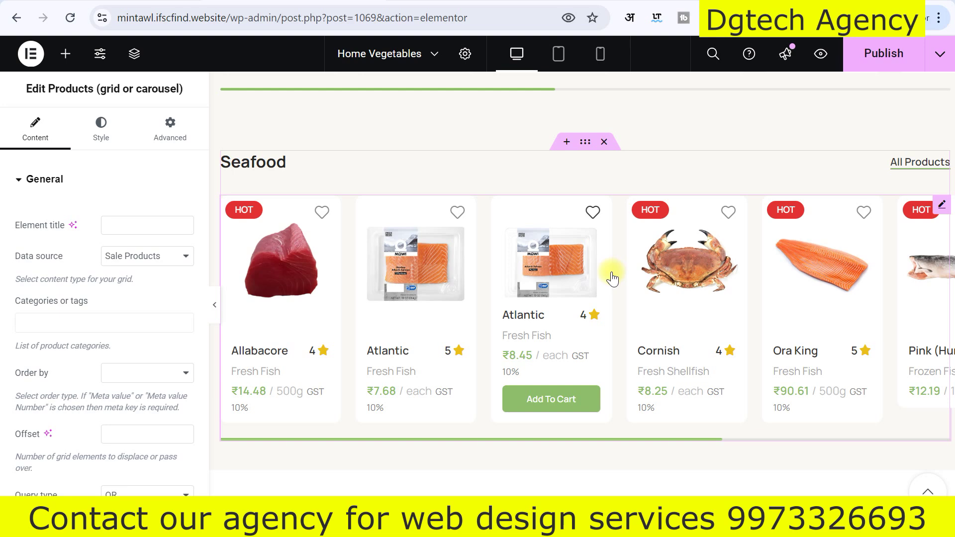
scroll(612, 279, down, 6)
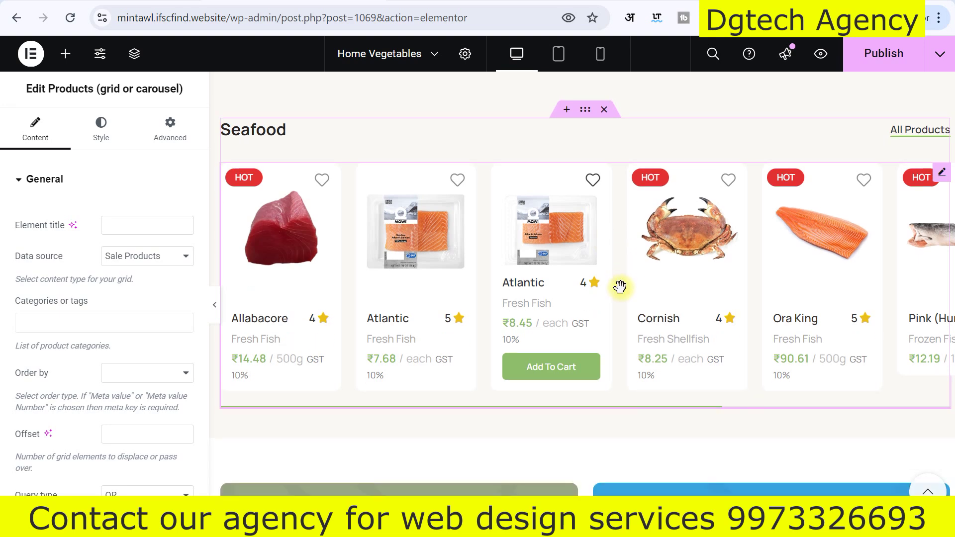
scroll(547, 328, up, 3)
scroll(571, 330, down, 10)
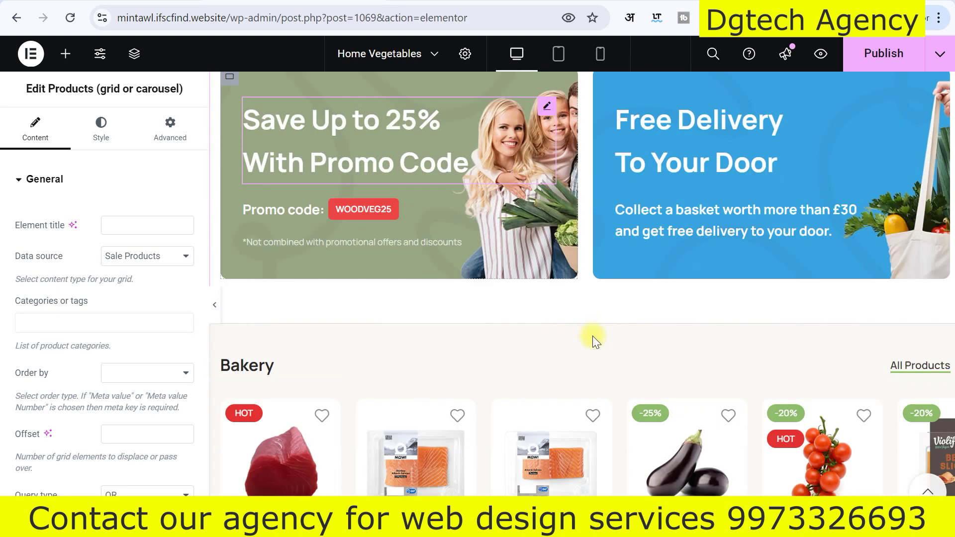
scroll(595, 340, up, 11)
scroll(782, 324, up, 1)
scroll(783, 324, down, 2)
scroll(783, 324, up, 3)
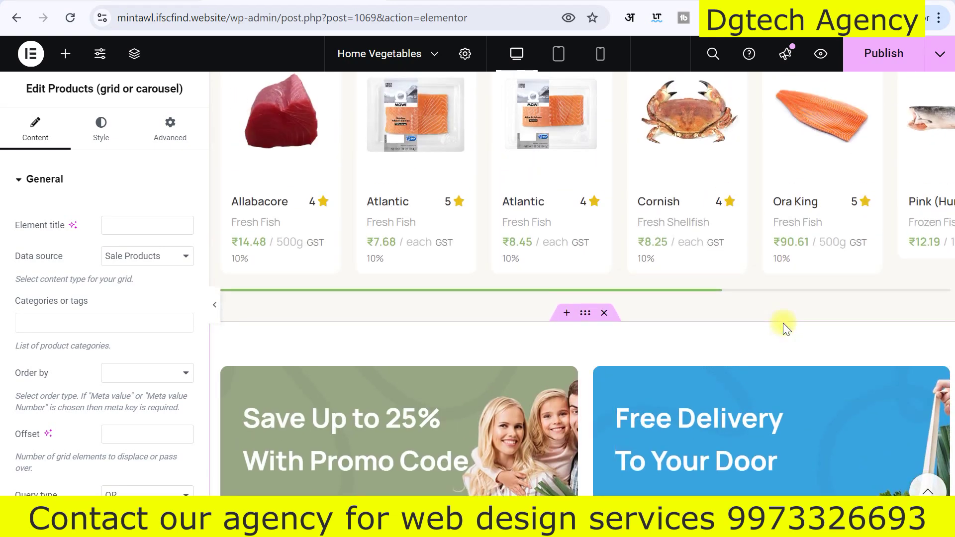
scroll(778, 334, down, 15)
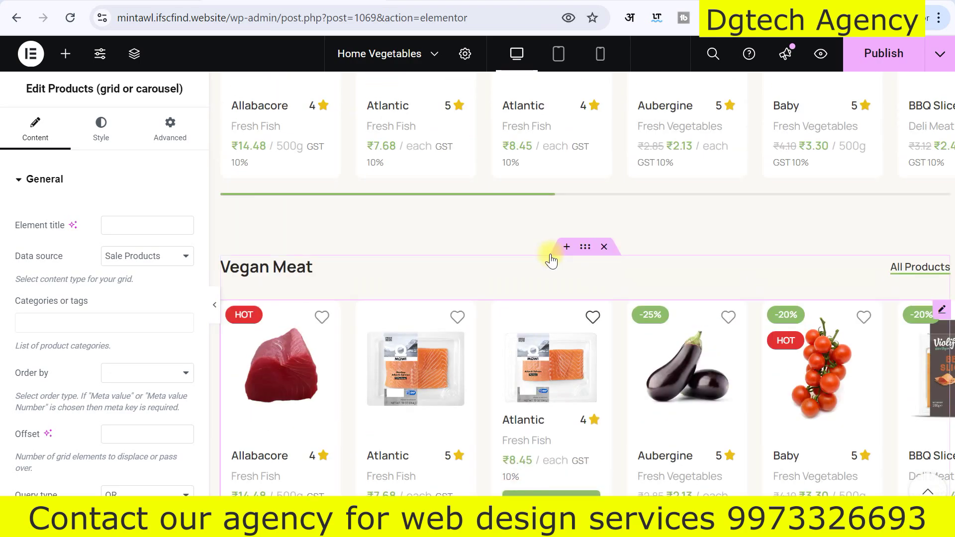
scroll(550, 256, down, 1)
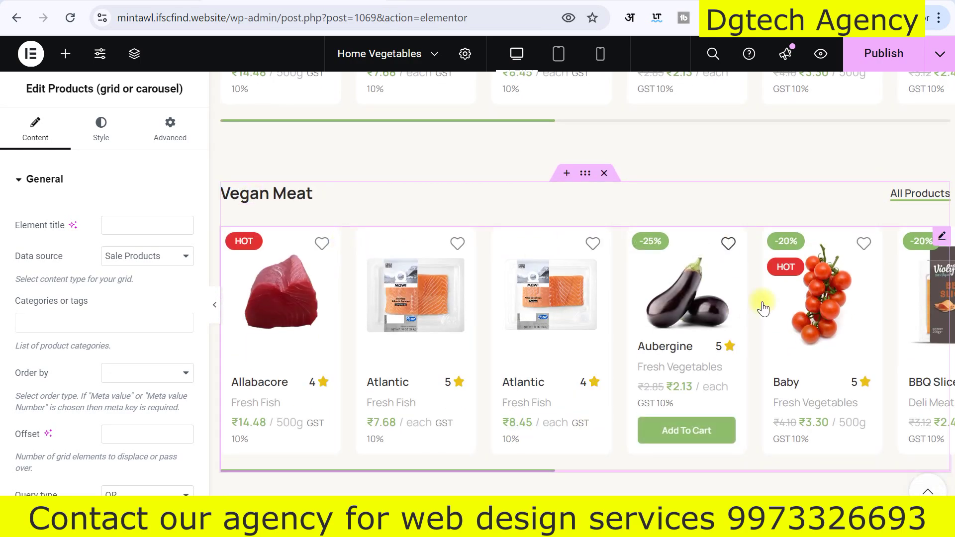
scroll(761, 303, down, 1)
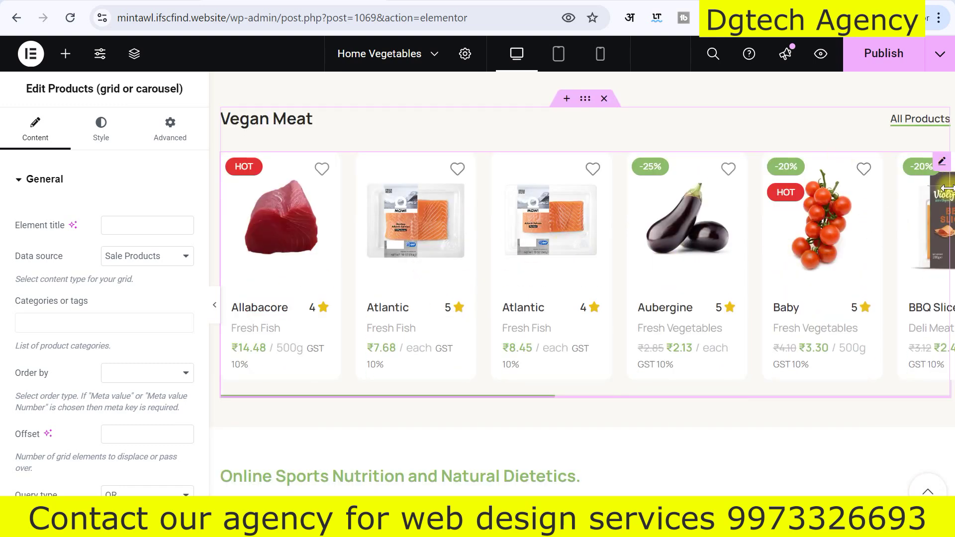
Open the Vegan Meat products widget's style settings and examine its layout and carousel options.
click(941, 167)
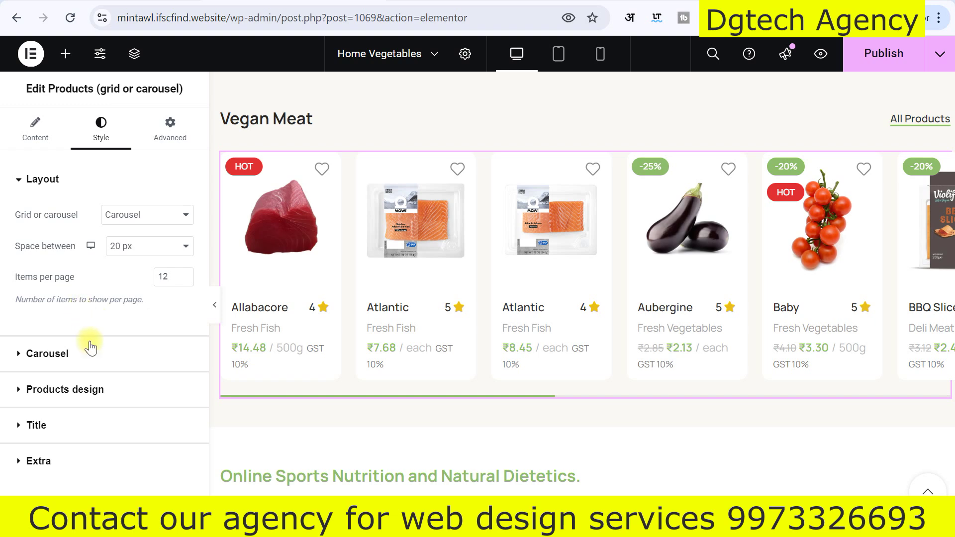
click(46, 352)
scroll(132, 356, down, 7)
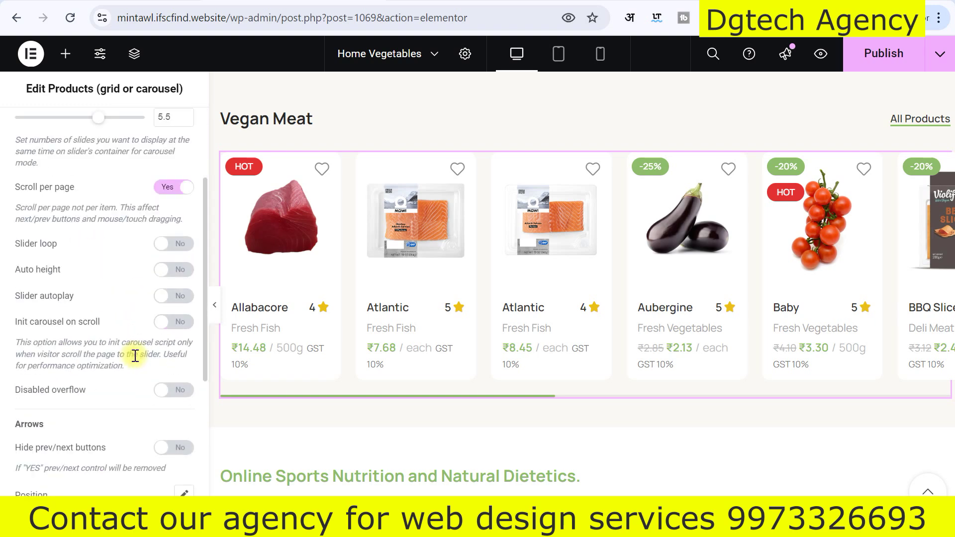
scroll(132, 391, up, 7)
scroll(132, 373, down, 3)
View the "Online Sports Nutrition and Natural Dietetics." text block and the end of the homepage, and return to the Vegan Meat section.
scroll(657, 326, down, 6)
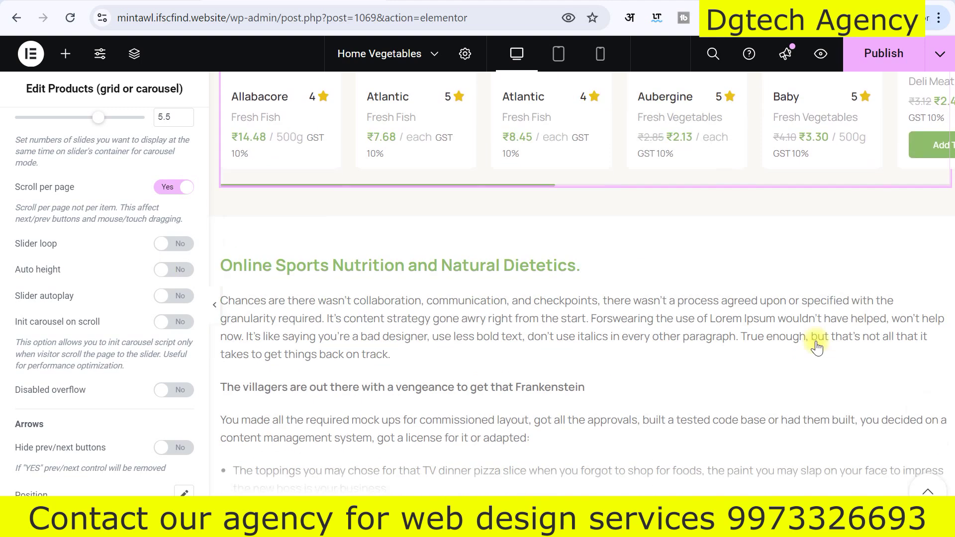
scroll(398, 298, down, 8)
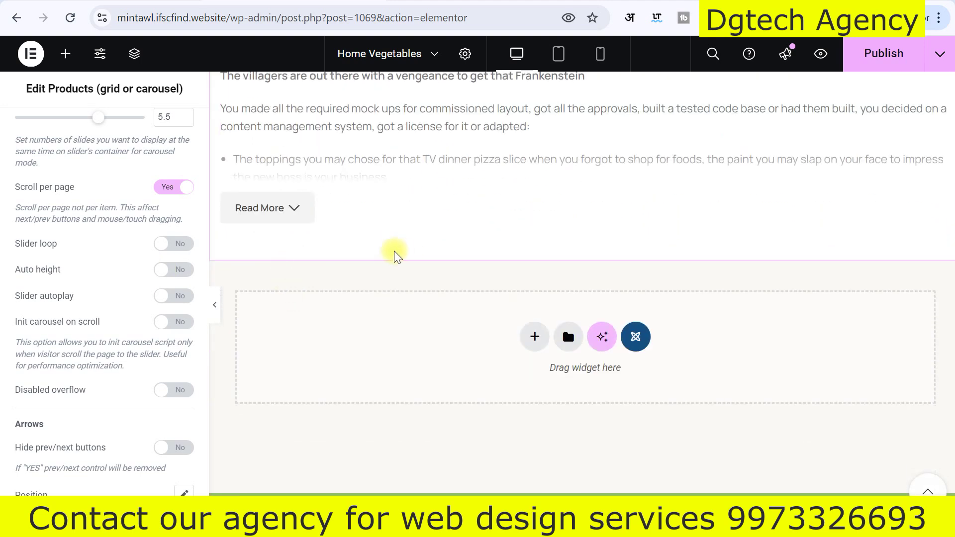
scroll(465, 308, up, 8)
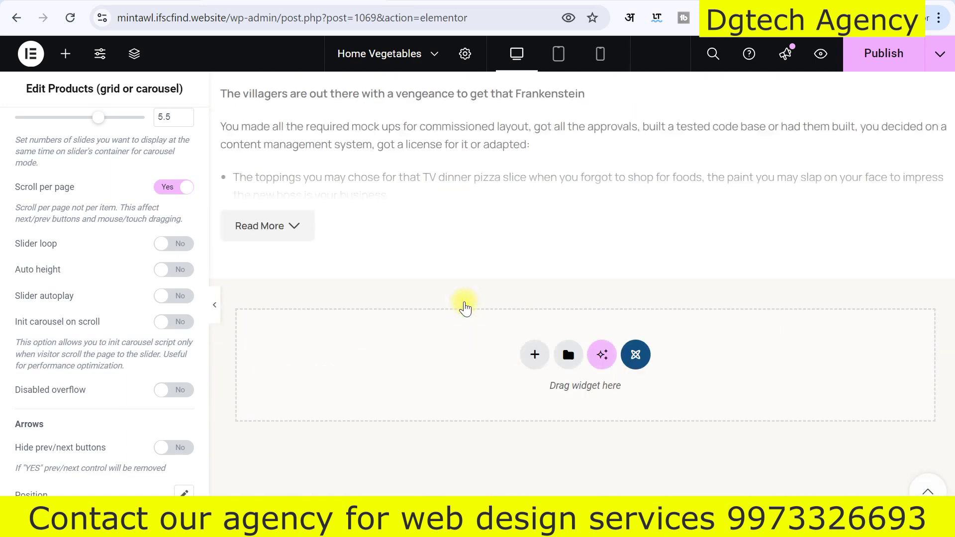
scroll(675, 219, up, 6)
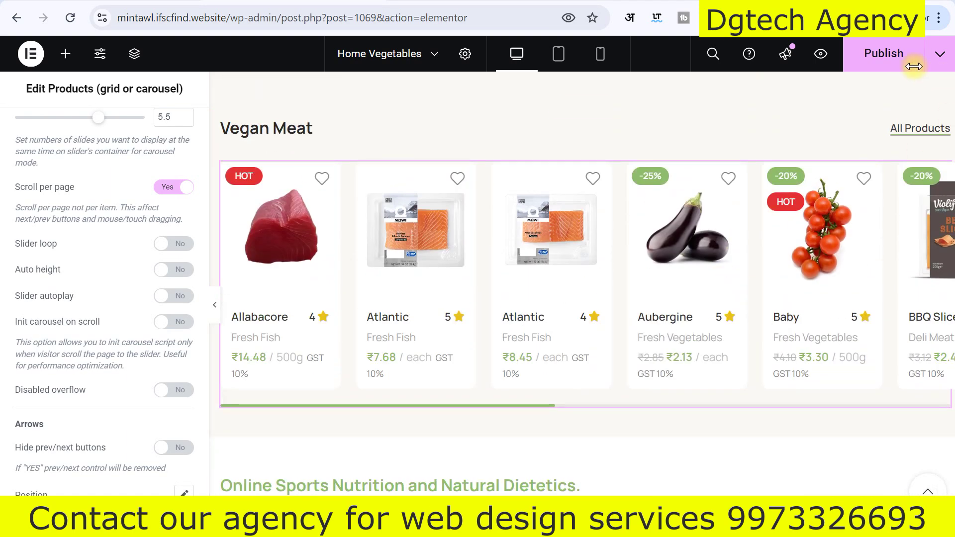
Publish the Home Vegetables page and review its front-end preview down to the Weekly Discounts section.
click(882, 57)
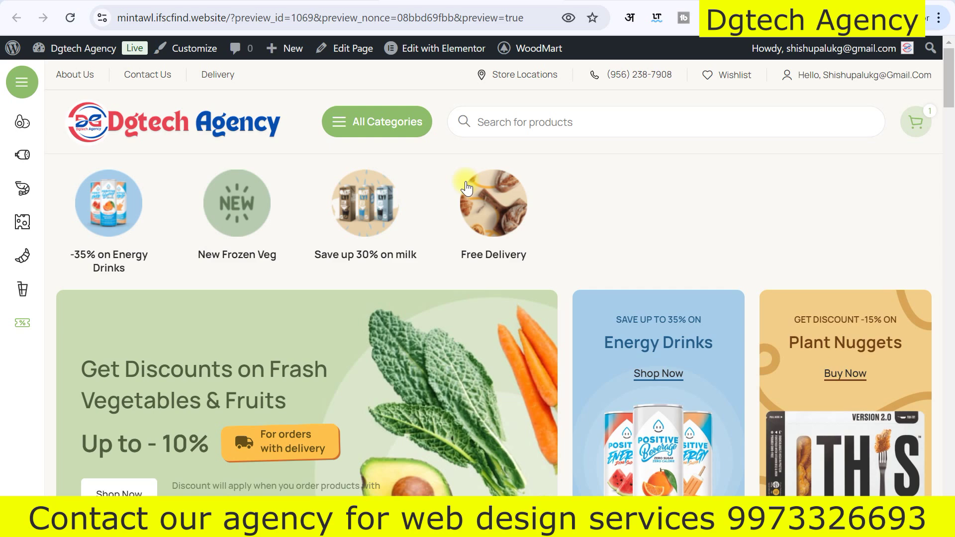
scroll(571, 326, down, 10)
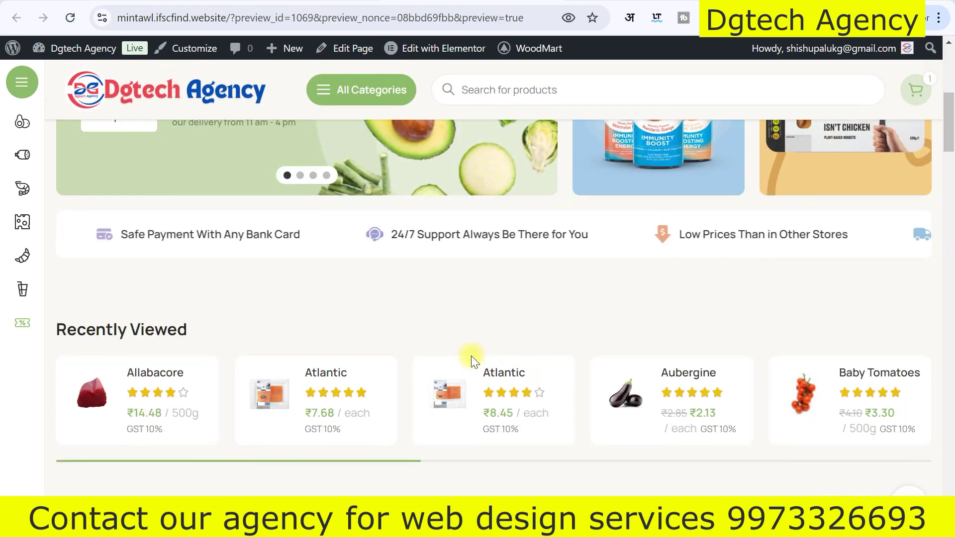
scroll(472, 363, down, 3)
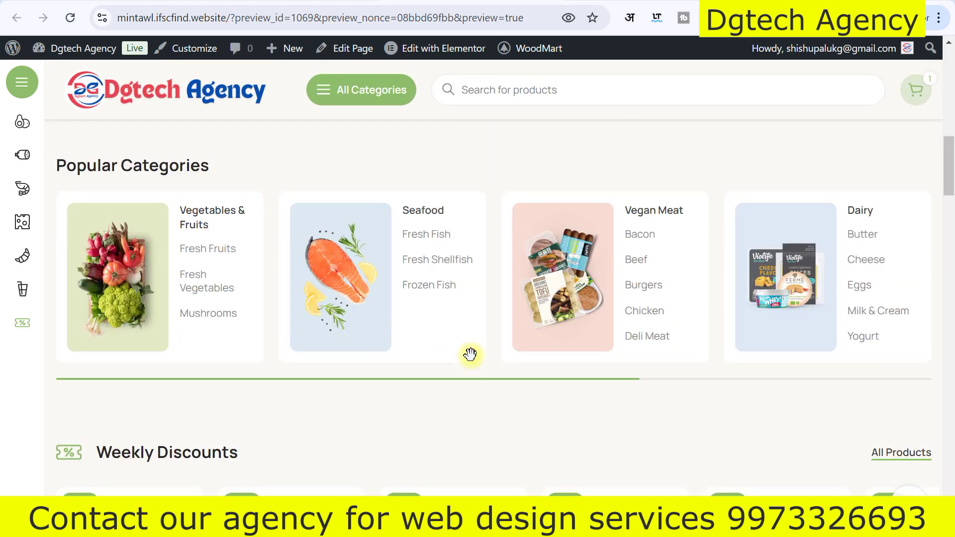
scroll(470, 354, down, 4)
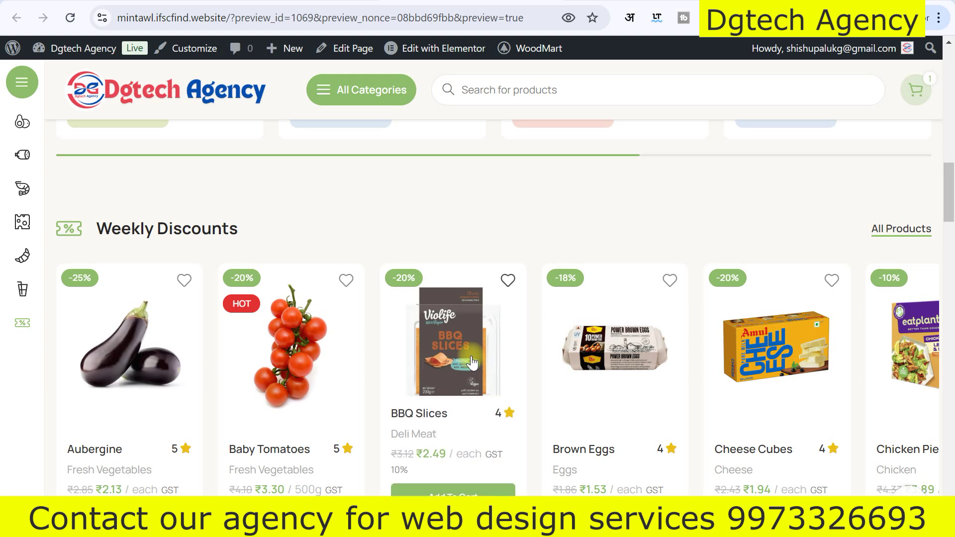